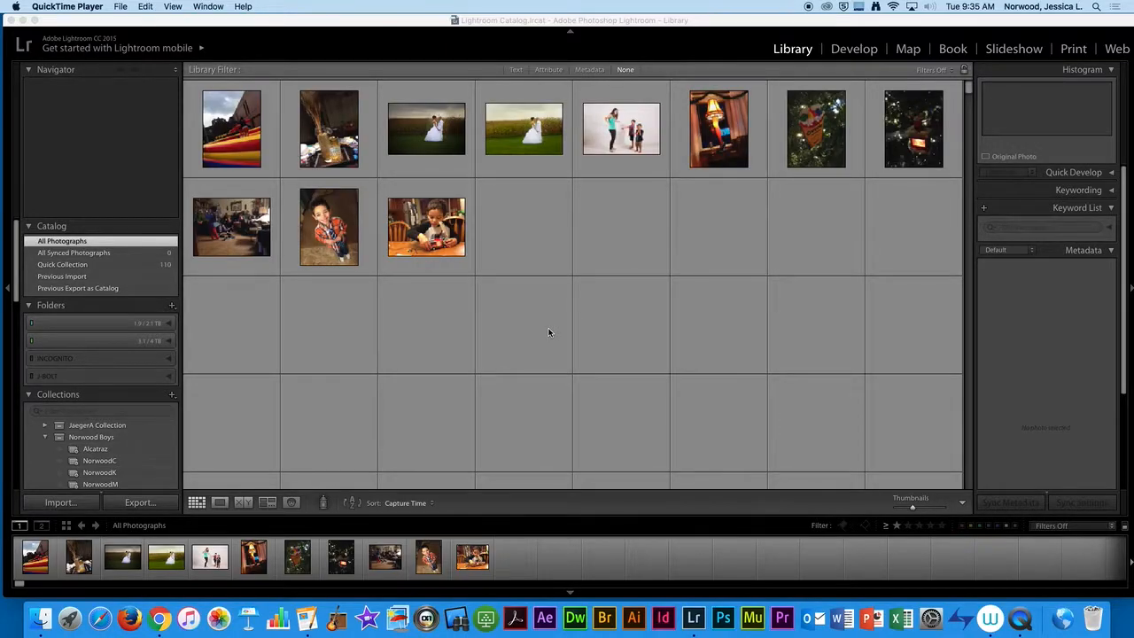
Step: Display the photos of the SanFrancisco2017 collection
{"action": "scroll", "coordinate": [548, 333], "scroll_direction": "down", "scroll_amount": 5}
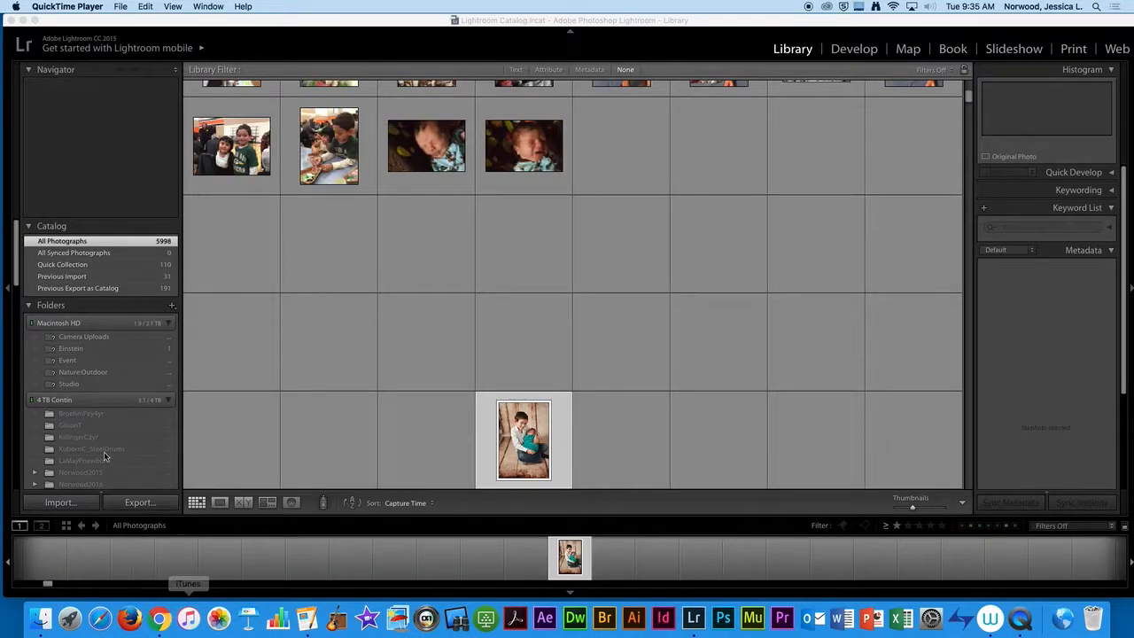
{"action": "scroll", "coordinate": [71, 425], "scroll_direction": "down", "scroll_amount": 10}
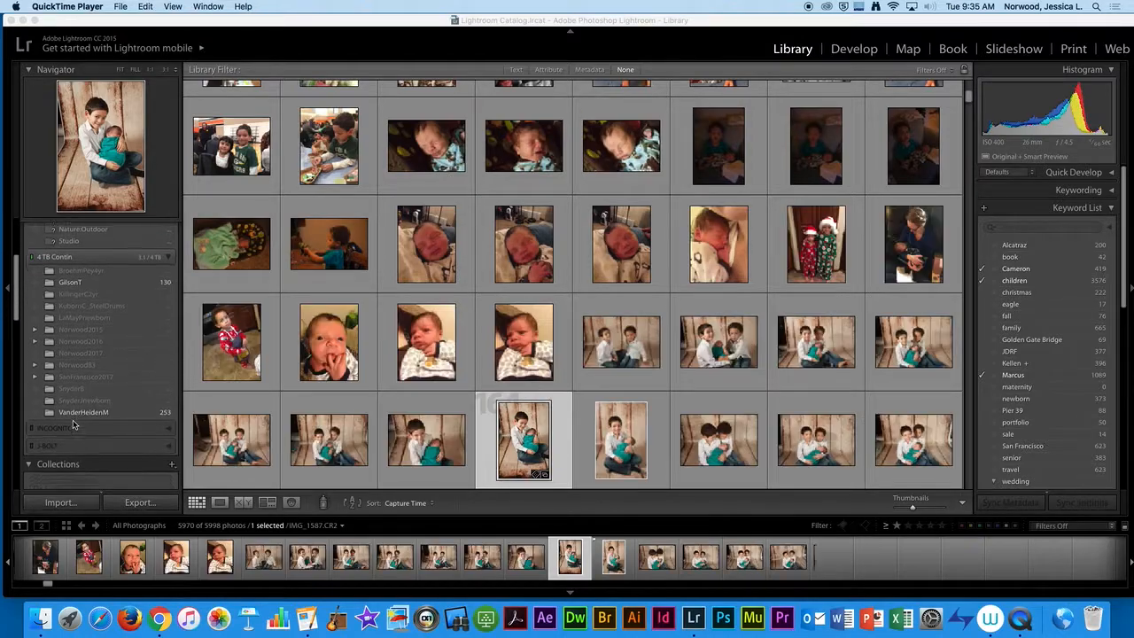
{"action": "scroll", "coordinate": [75, 426], "scroll_direction": "down", "scroll_amount": 10}
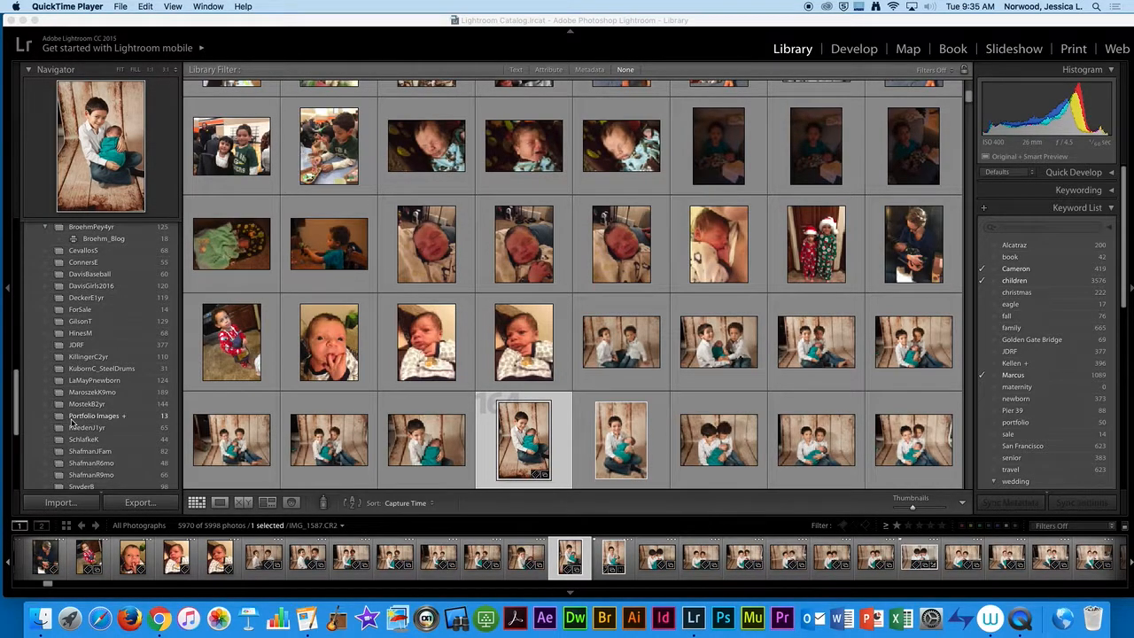
{"action": "scroll", "coordinate": [78, 305], "scroll_direction": "down", "scroll_amount": 5}
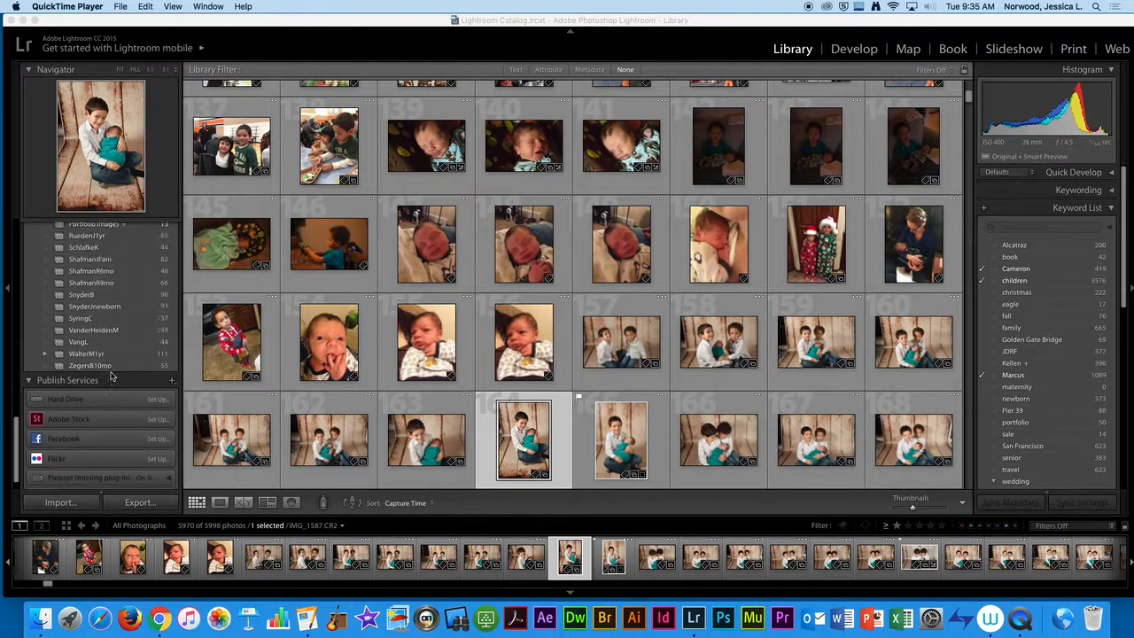
{"action": "scroll", "coordinate": [95, 327], "scroll_direction": "up", "scroll_amount": 10}
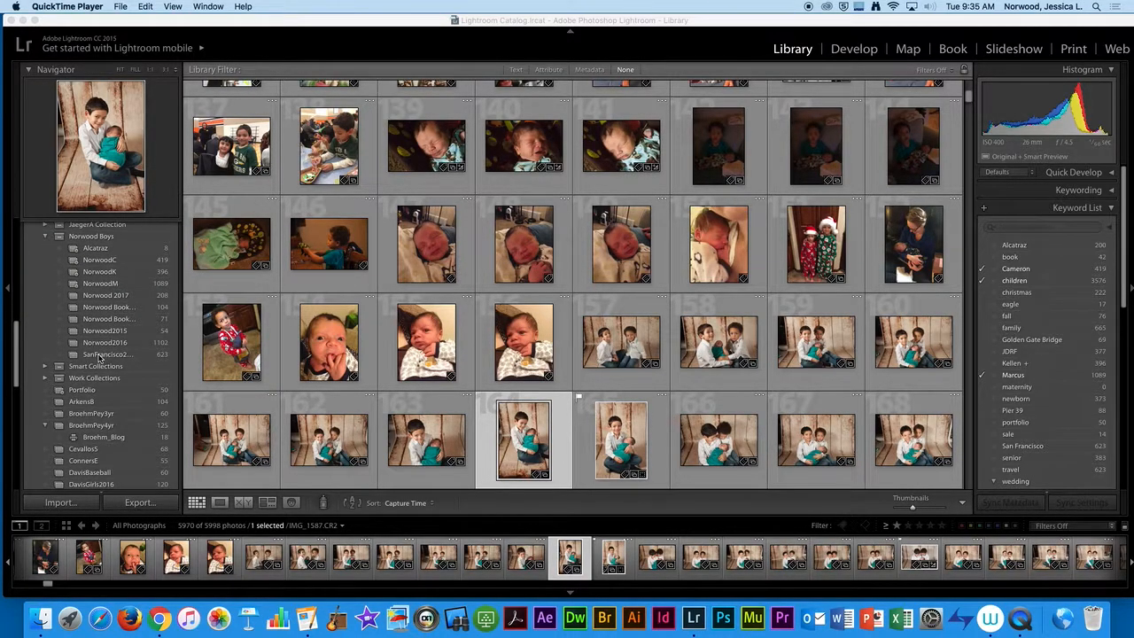
{"action": "left_click", "coordinate": [99, 354]}
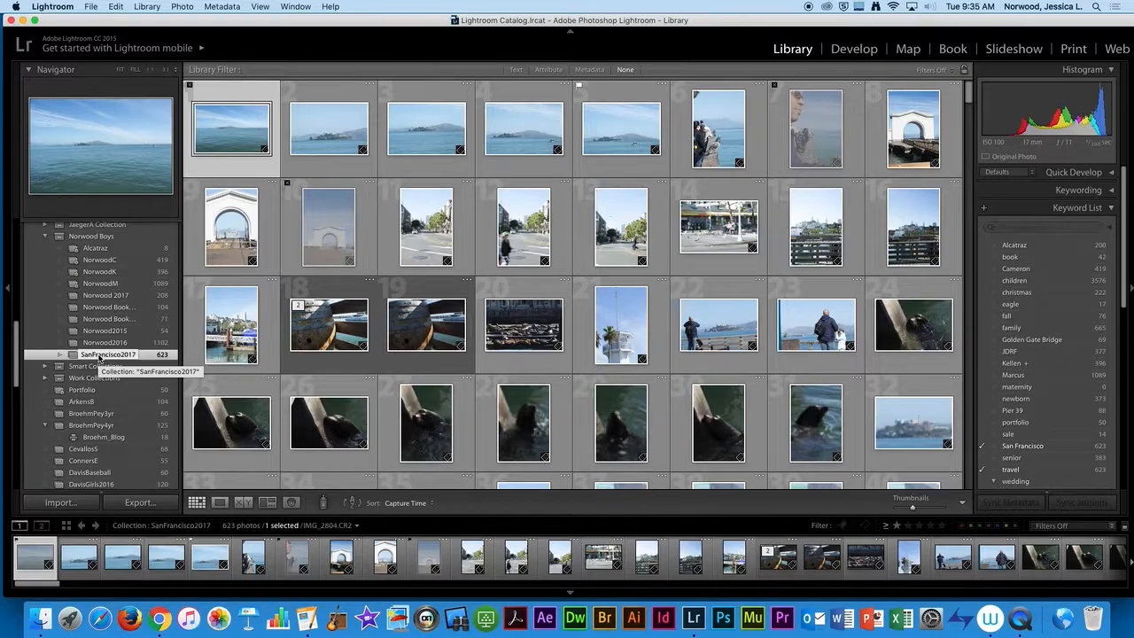
{"action": "scroll", "coordinate": [100, 358], "scroll_direction": "up", "scroll_amount": 2}
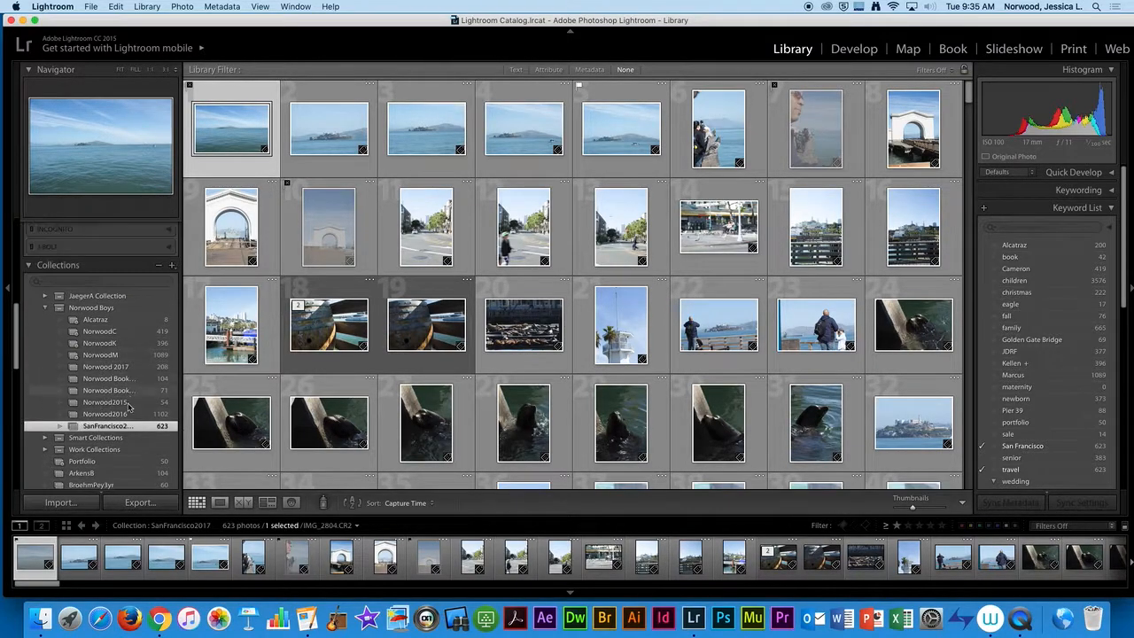
Step: Switch to Finder and connect to the server smb://gbxserv2
{"action": "left_click", "coordinate": [40, 619]}
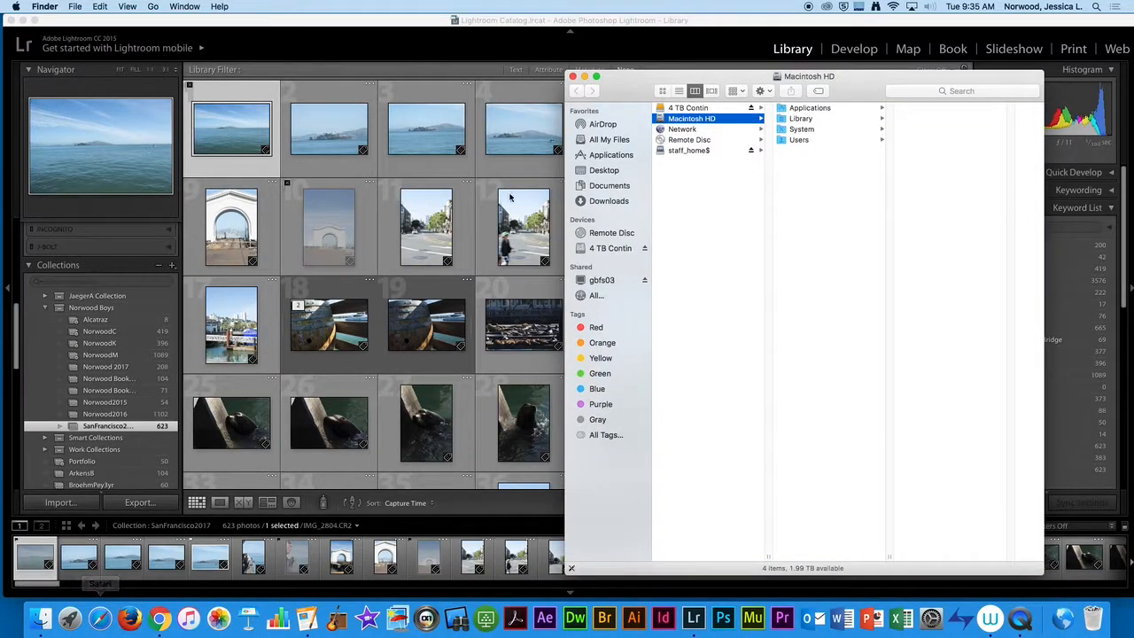
{"action": "key", "text": "super+j"}
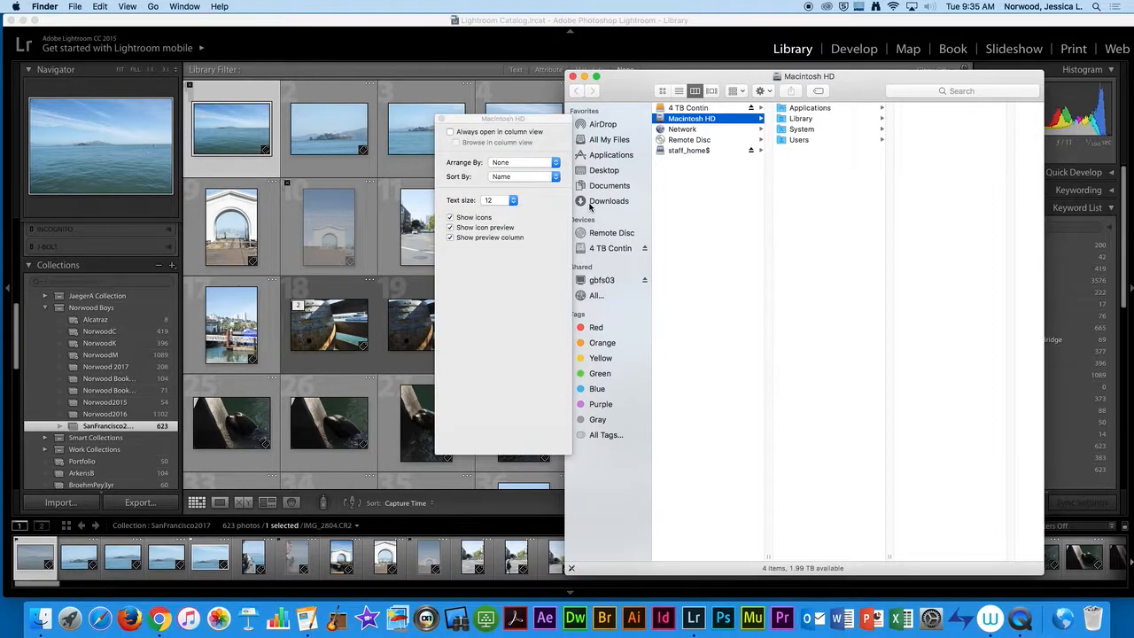
{"action": "left_click", "coordinate": [439, 119]}
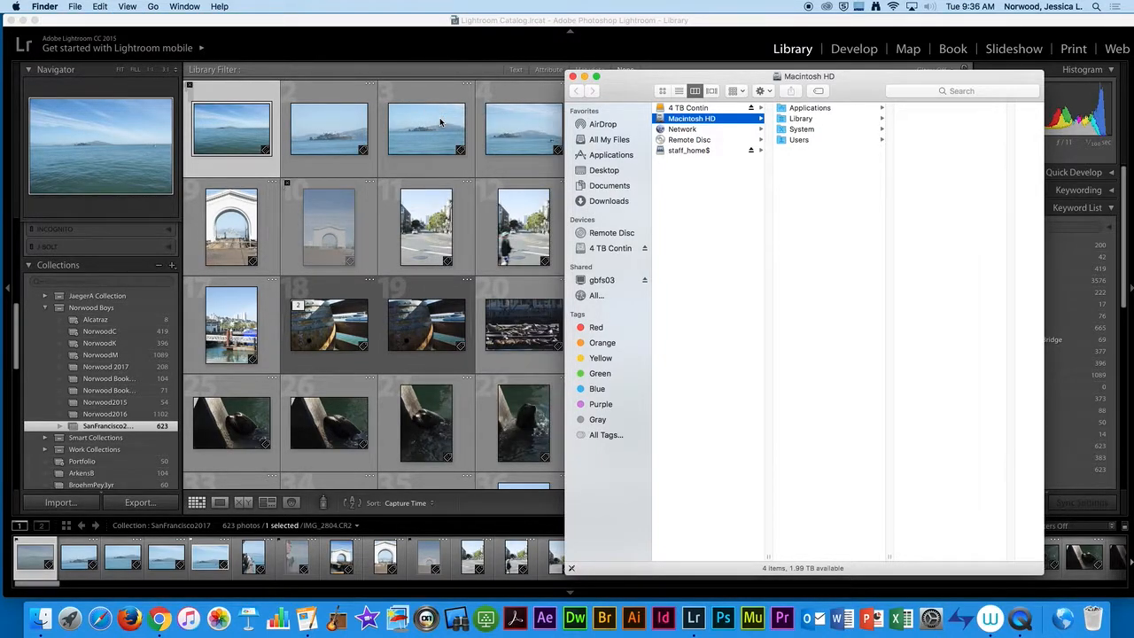
{"action": "key", "text": "super+k"}
{"action": "key", "text": "Return"}
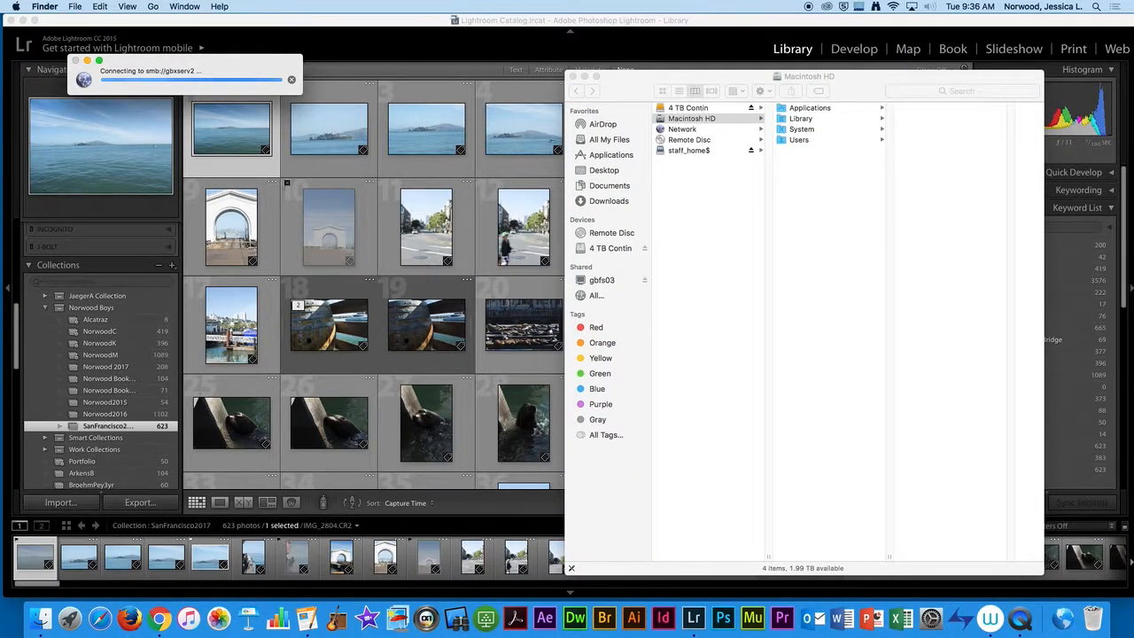
Step: Log in to the server with the account name and password, and mount the instructor's volume
{"action": "key", "text": "shift+Tab"}
{"action": "type", "text": "jnphoto"}
{"action": "key", "text": "Tab"}
{"action": "type", "text": "••••••"}
{"action": "key", "text": "Return"}
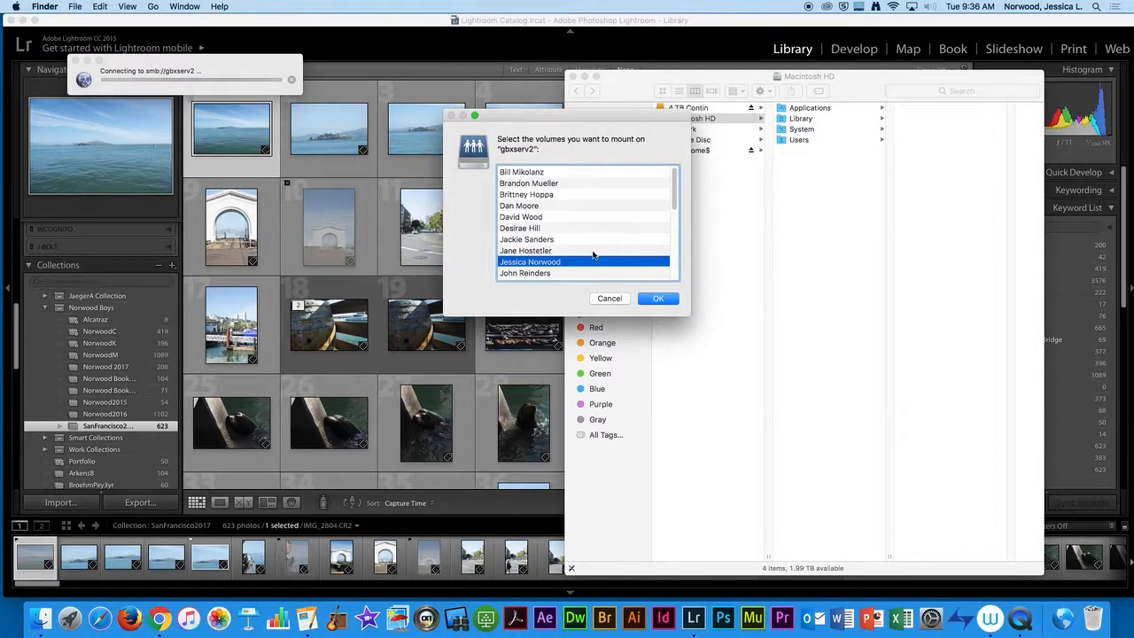
{"action": "left_click", "coordinate": [659, 298]}
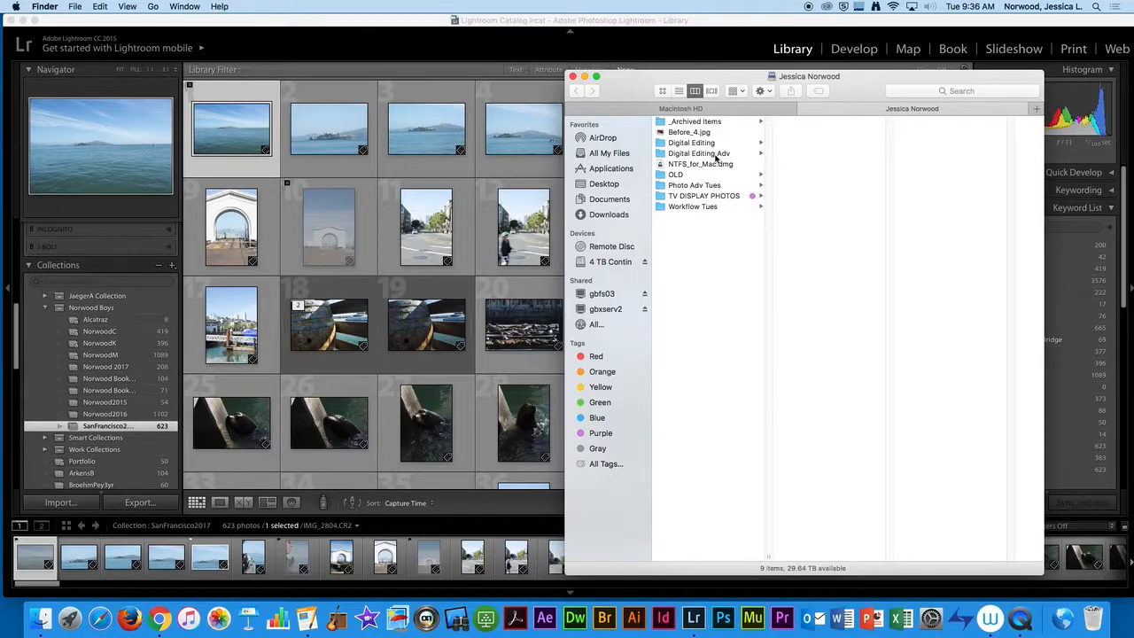
Step: View the contents of the Workflow Tues folder on the mounted volume and switch back to Lightroom
{"action": "left_click", "coordinate": [697, 207]}
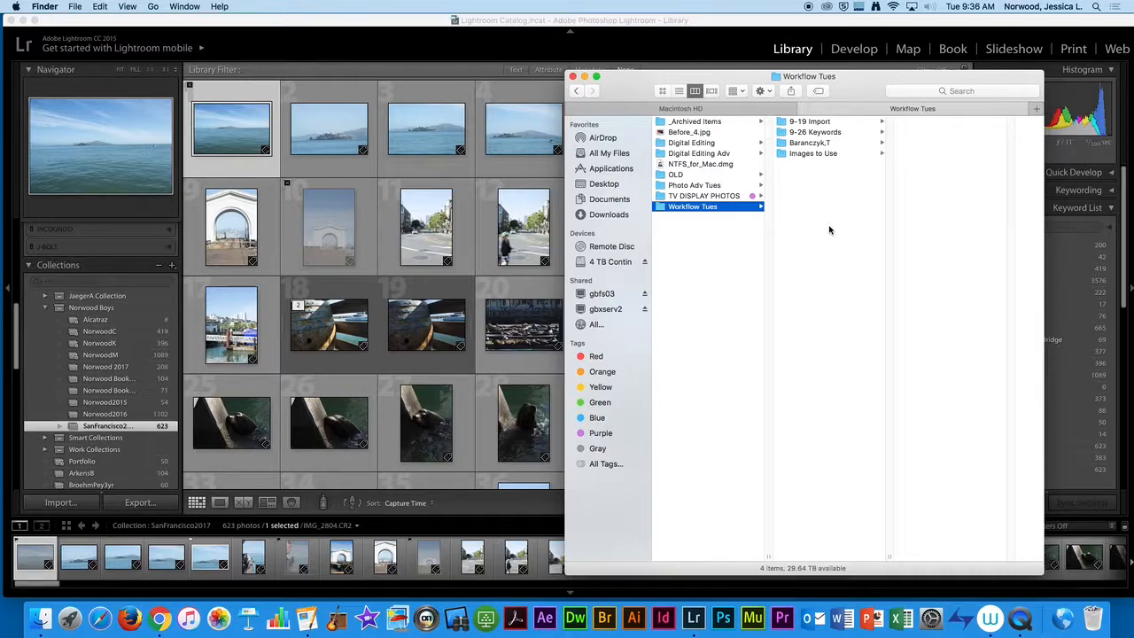
{"action": "left_click", "coordinate": [522, 28]}
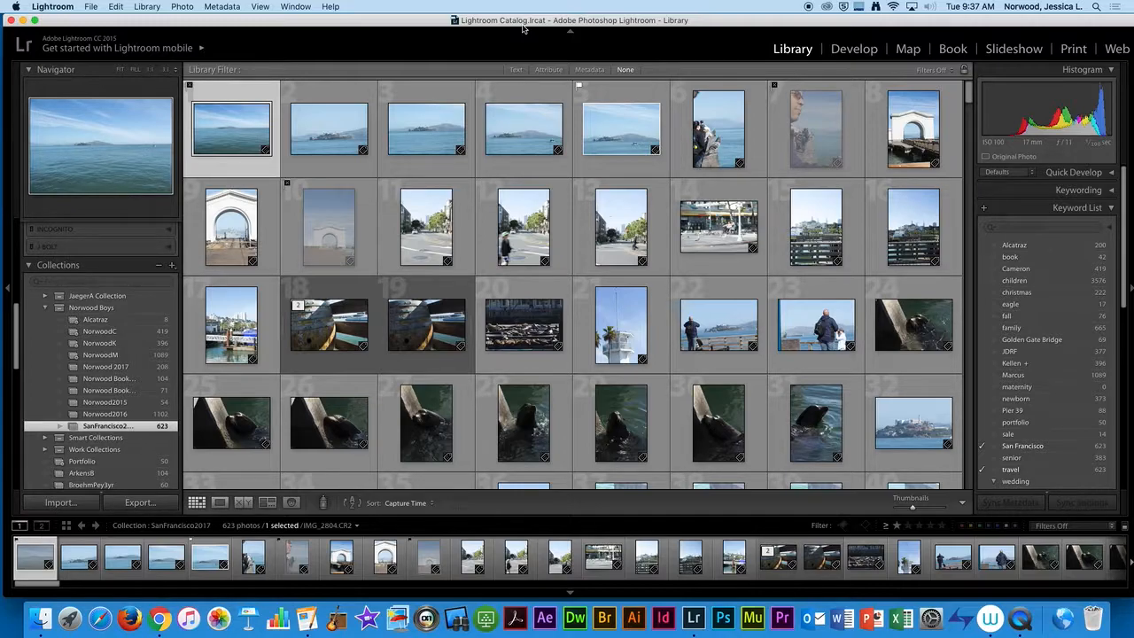
Step: View the selected photo in the Develop module and return to the Library grid
{"action": "key", "text": "super+j"}
{"action": "key", "text": "d"}
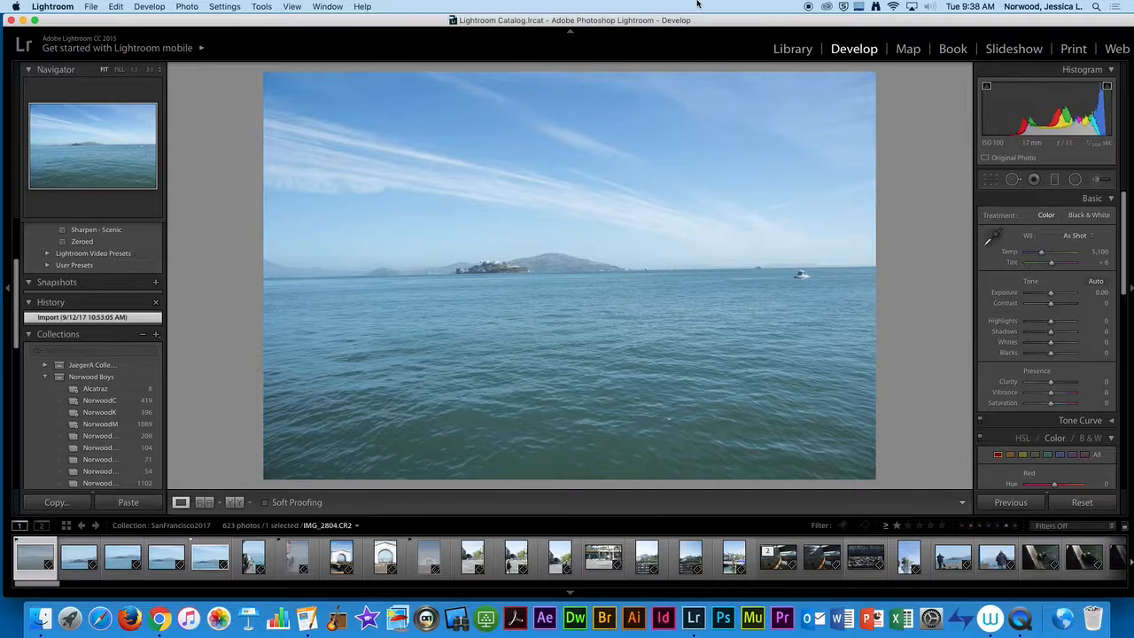
{"action": "left_click", "coordinate": [791, 52]}
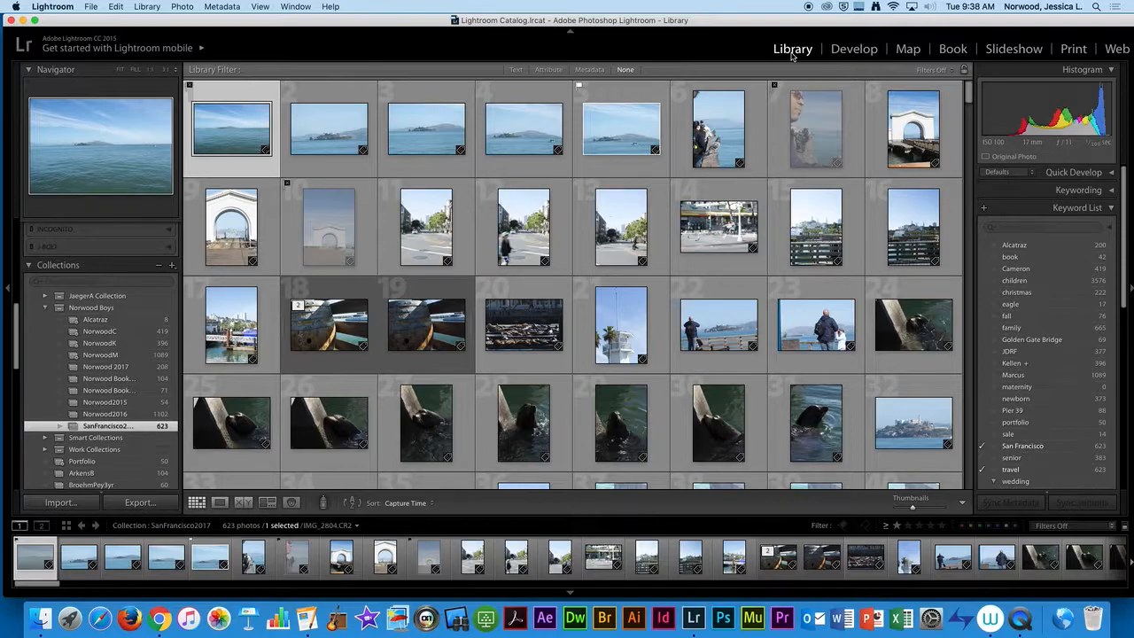
Step: Hide the module picker to give the Library photo grid more room
{"action": "scroll", "coordinate": [736, 222], "scroll_direction": "down", "scroll_amount": 5}
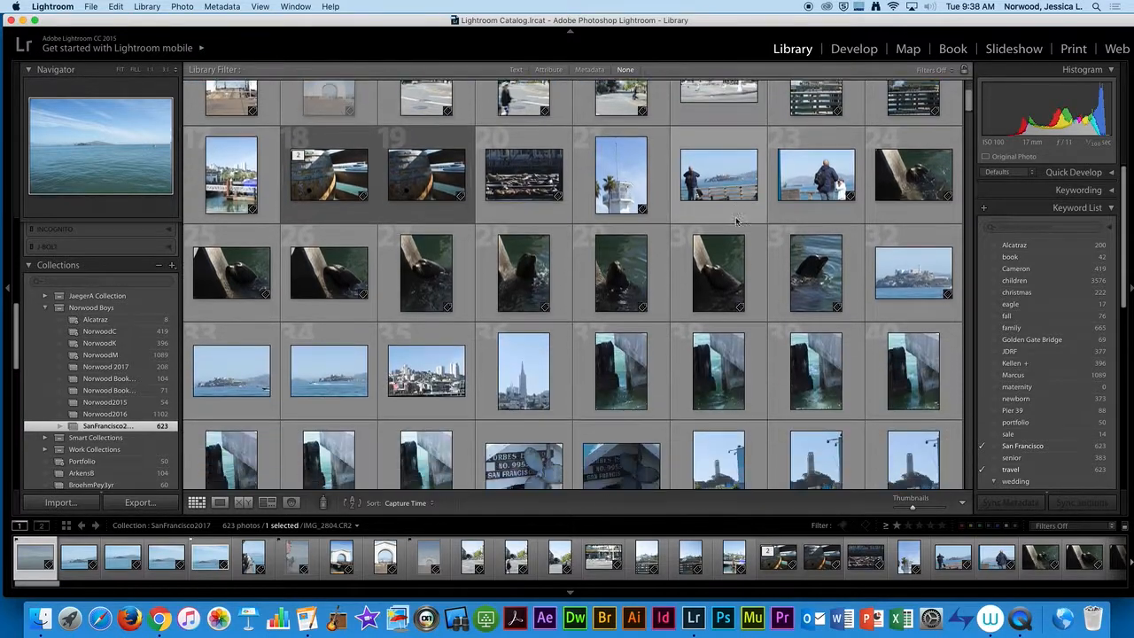
{"action": "scroll", "coordinate": [736, 221], "scroll_direction": "down", "scroll_amount": 10}
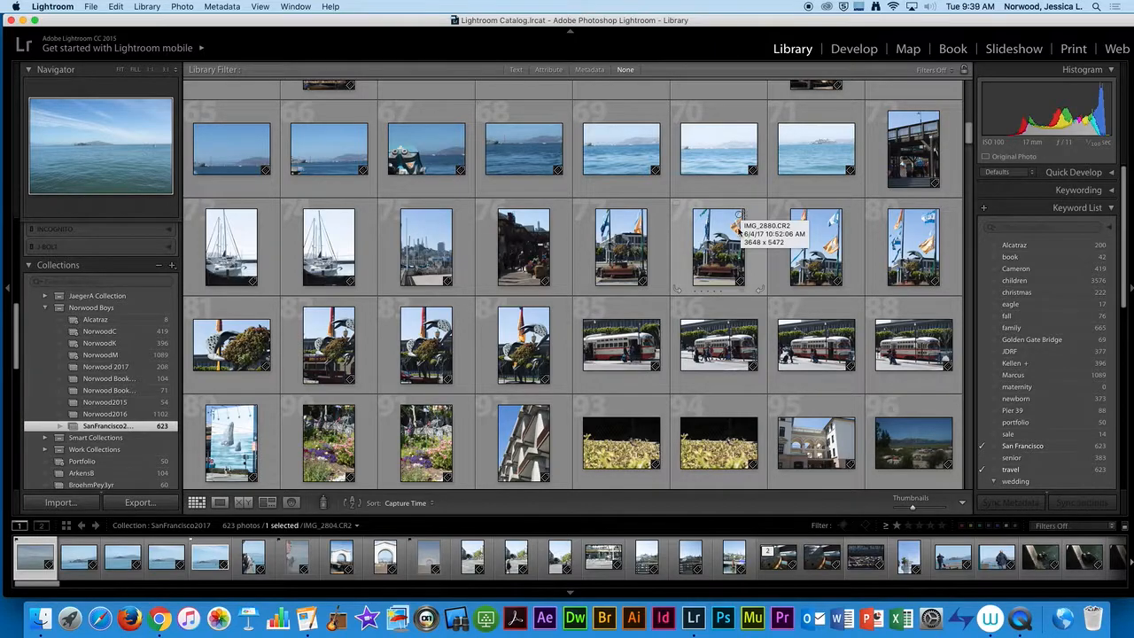
{"action": "scroll", "coordinate": [741, 222], "scroll_direction": "down", "scroll_amount": 5}
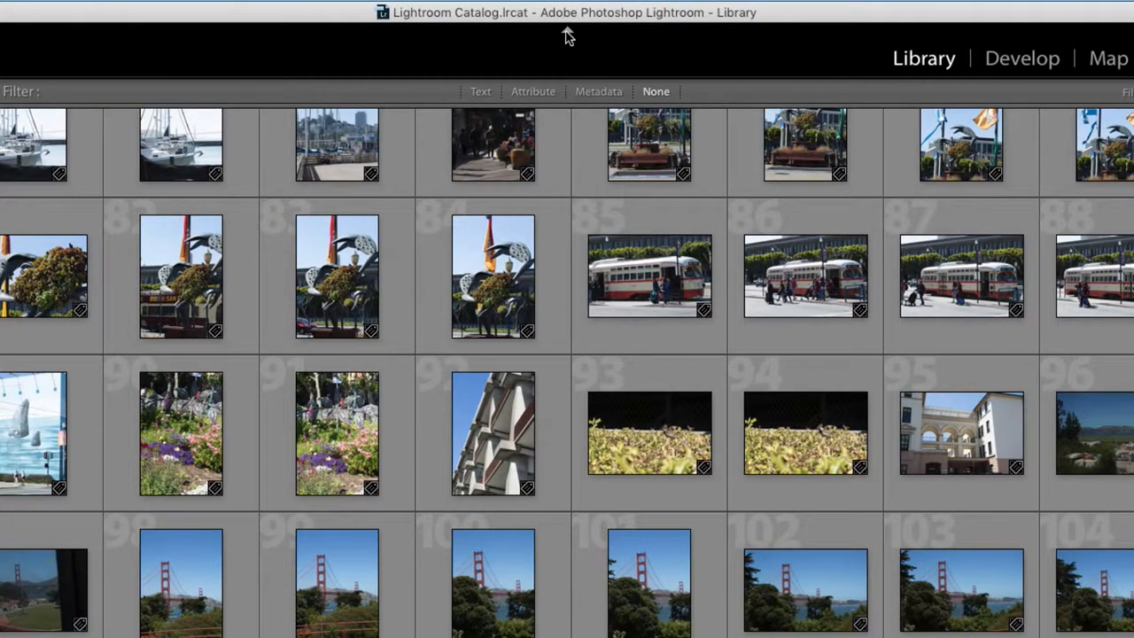
{"action": "left_click", "coordinate": [568, 35]}
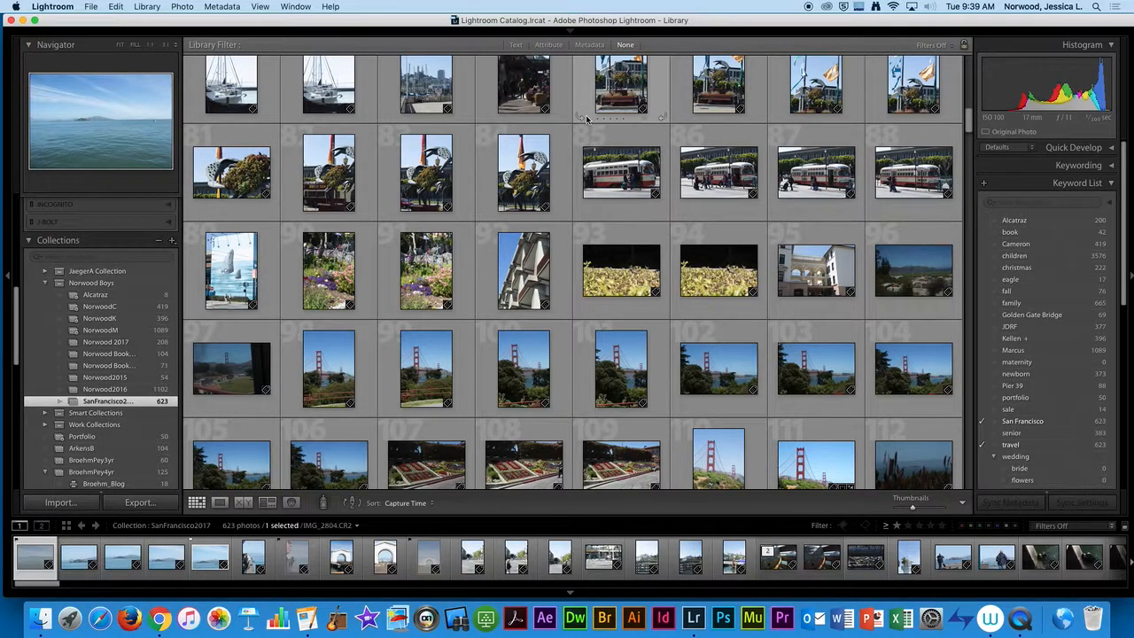
{"action": "mouse_move", "coordinate": [572, 36]}
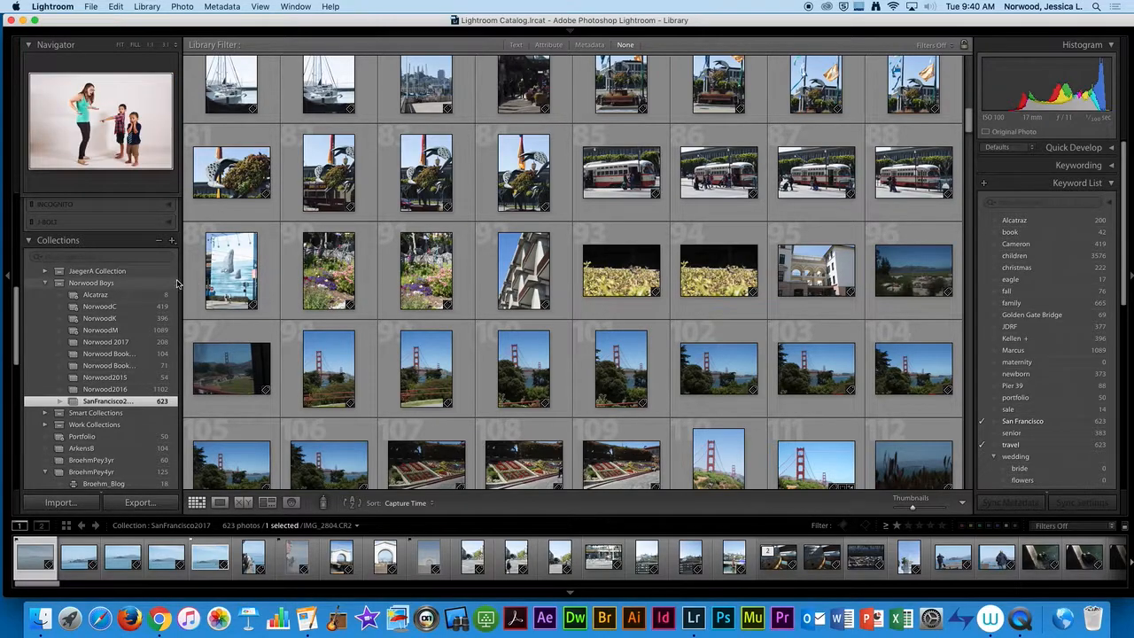
Step: Hide and restore the Navigator and Collections side panel, and do the same for the Histogram and Keyword List side panel
{"action": "scroll", "coordinate": [182, 279], "scroll_direction": "down", "scroll_amount": 1}
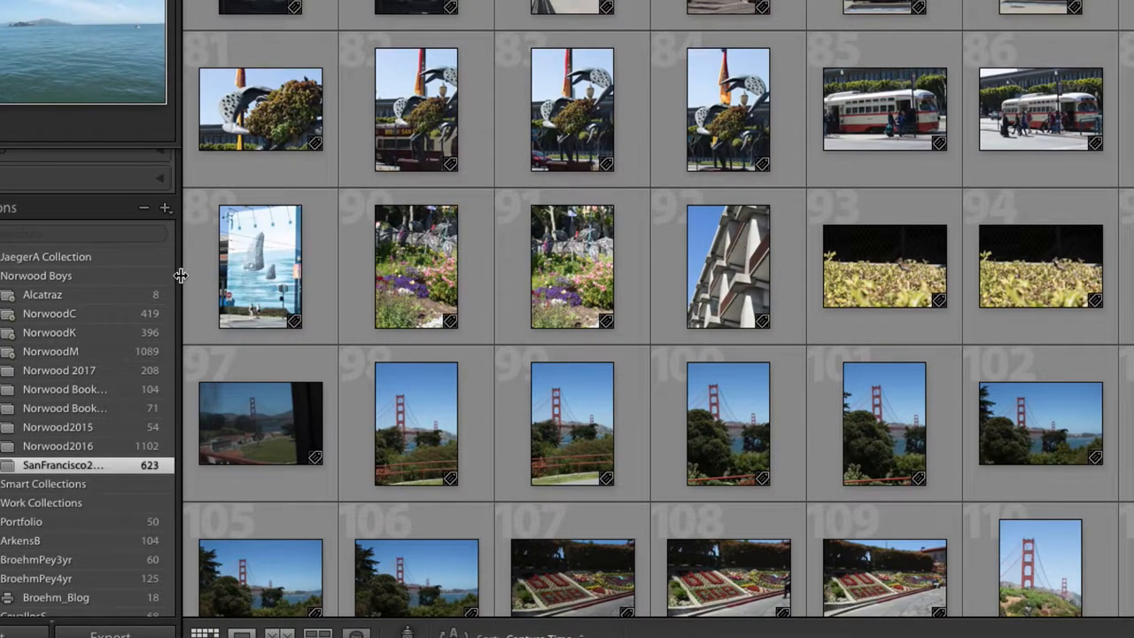
{"action": "key", "text": "F7"}
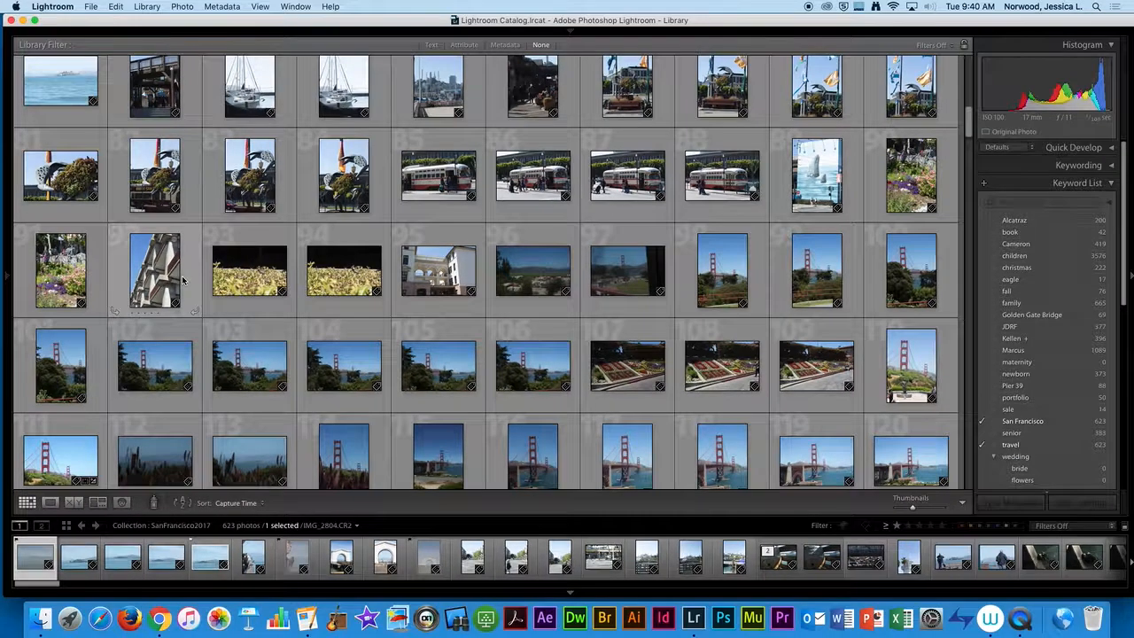
{"action": "mouse_move", "coordinate": [10, 284]}
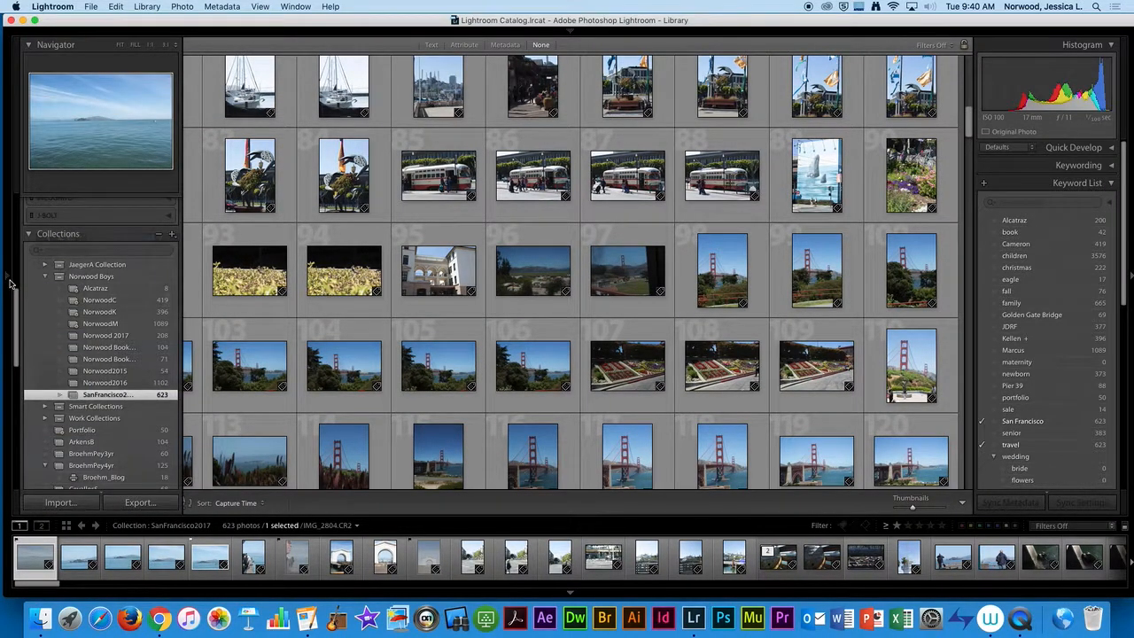
{"action": "left_click", "coordinate": [182, 326]}
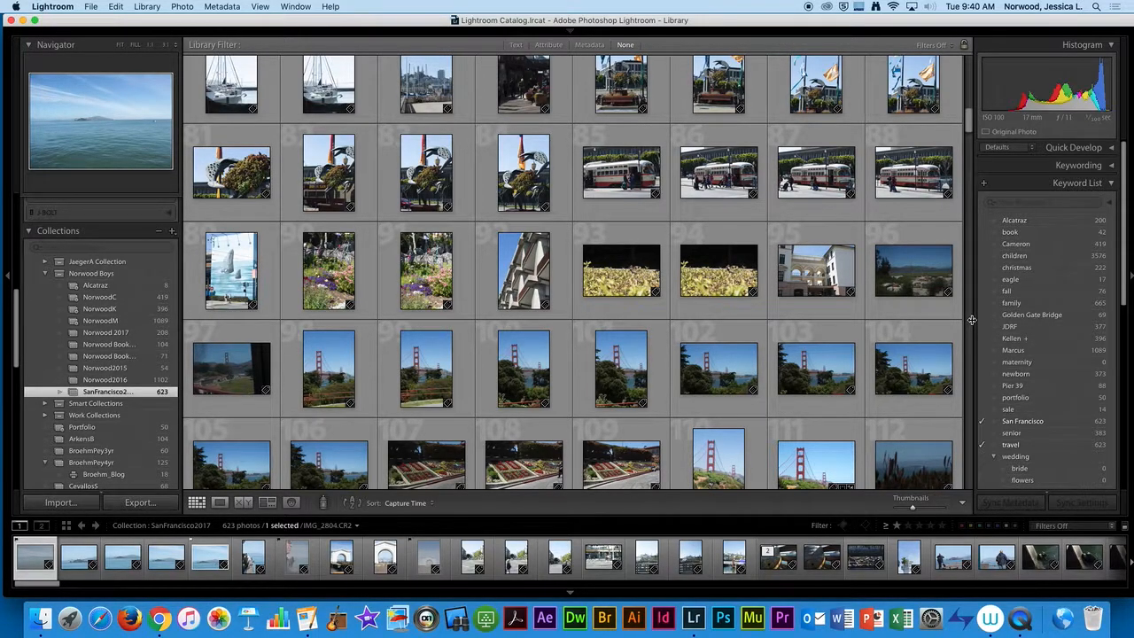
{"action": "key", "text": "F8"}
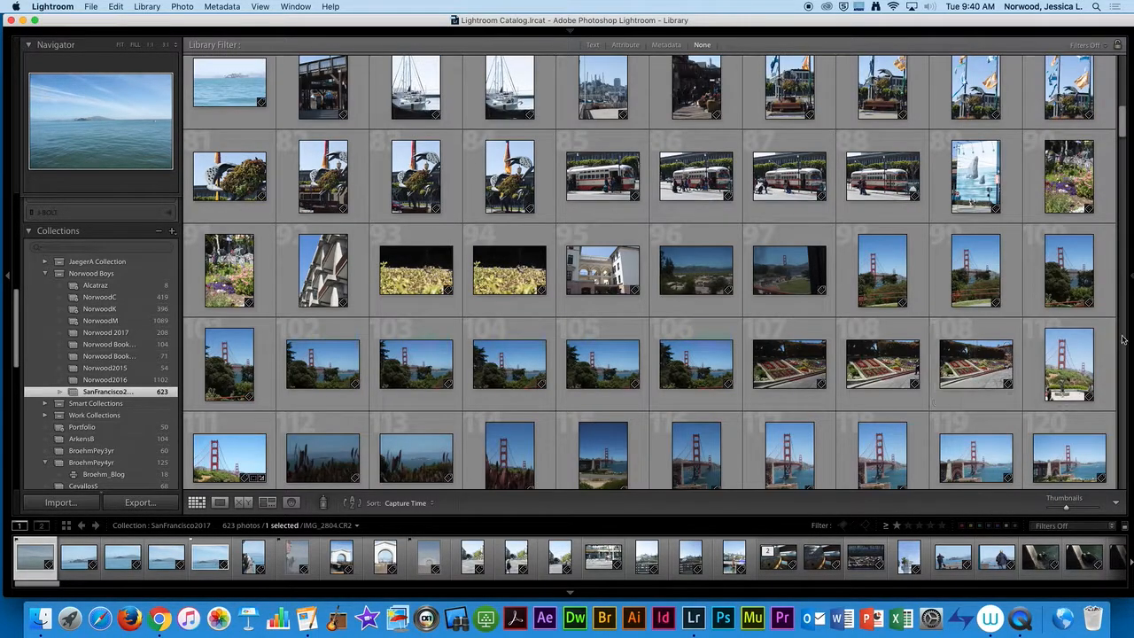
{"action": "left_click", "coordinate": [1130, 325]}
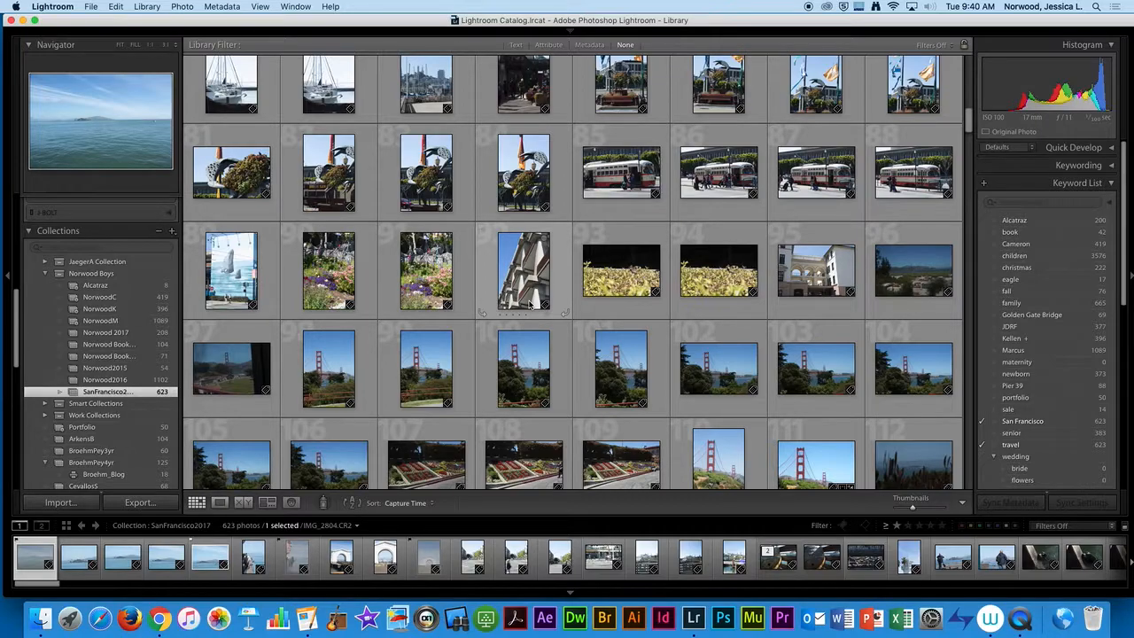
Step: Hide and restore both side panels together, two times in a row
{"action": "key", "text": "Tab"}
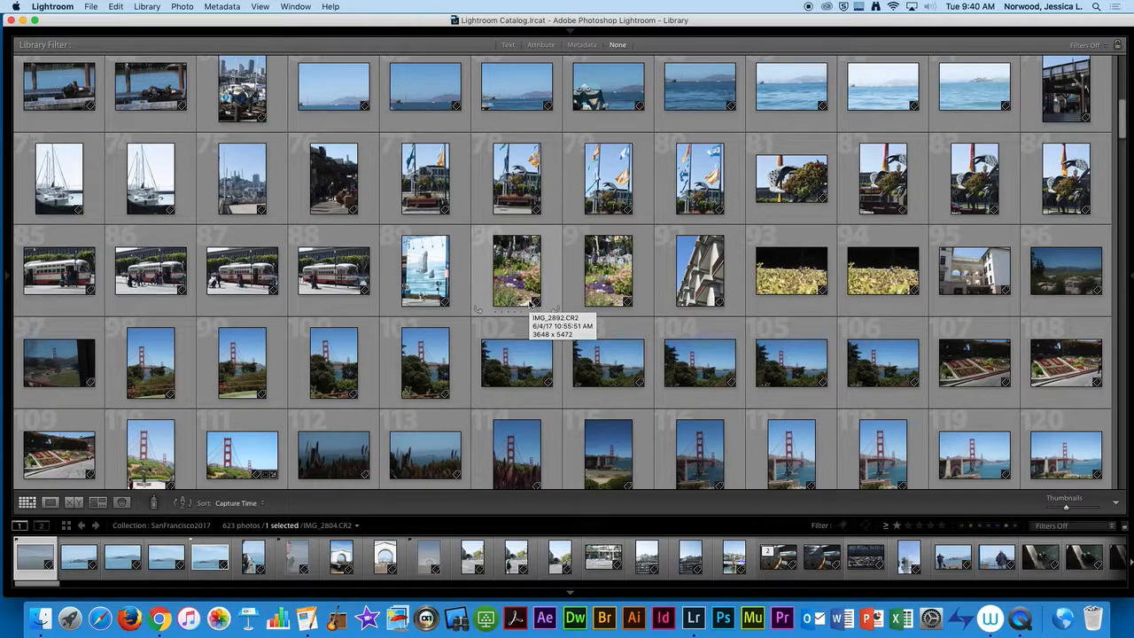
{"action": "key", "text": "Tab"}
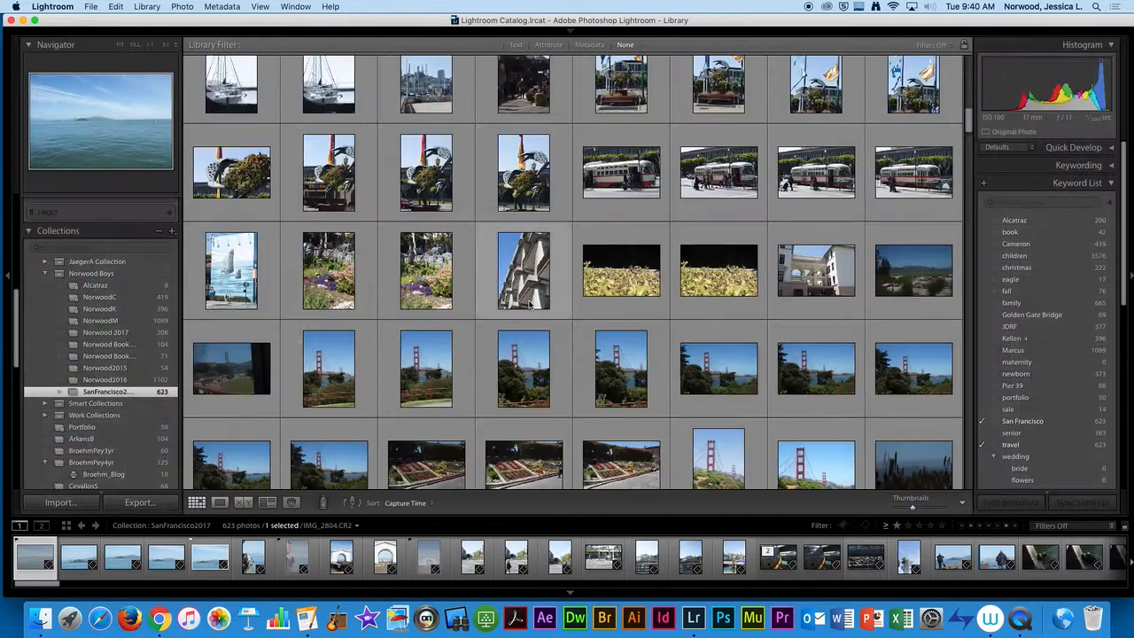
{"action": "key", "text": "Tab"}
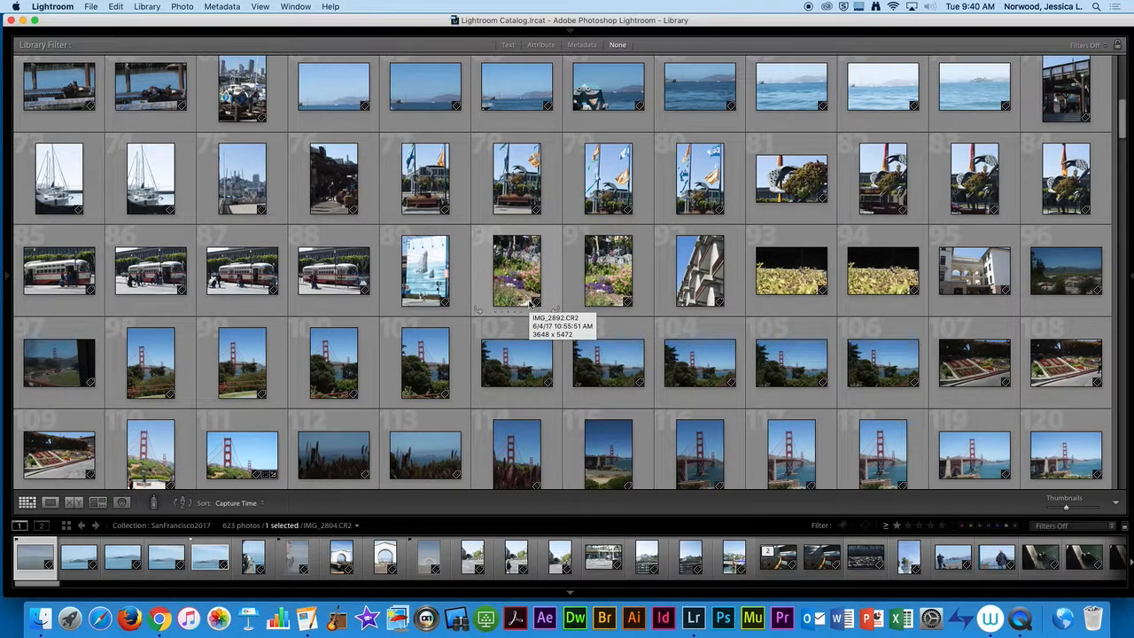
{"action": "key", "text": "Tab"}
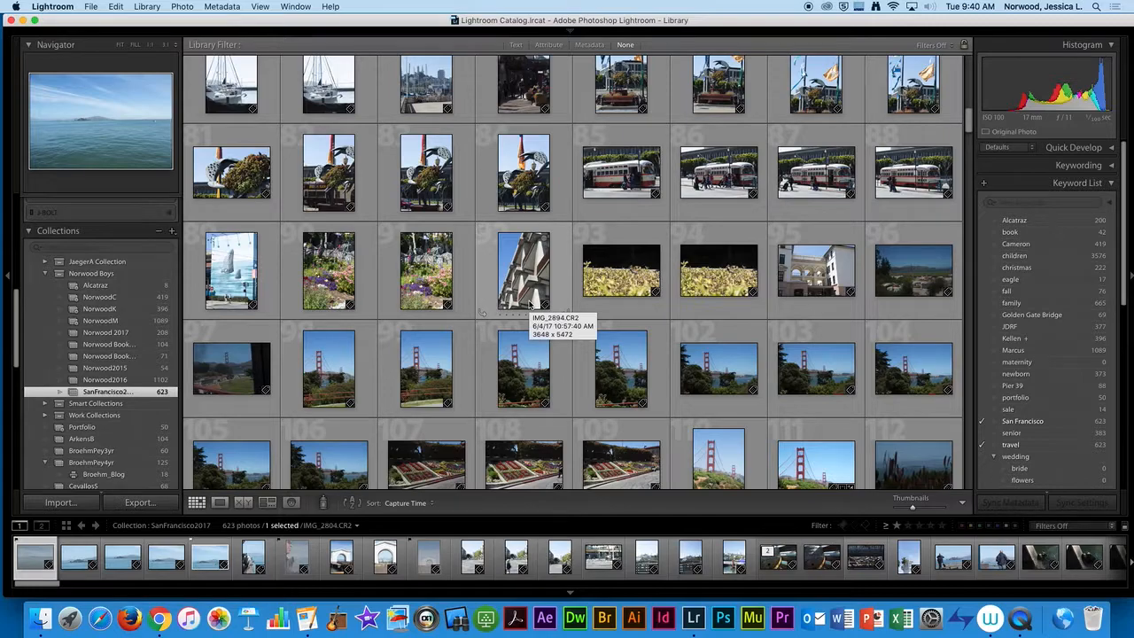
Step: Show the module picker again above the Library grid
{"action": "left_click", "coordinate": [573, 33]}
{"action": "key", "text": "j"}
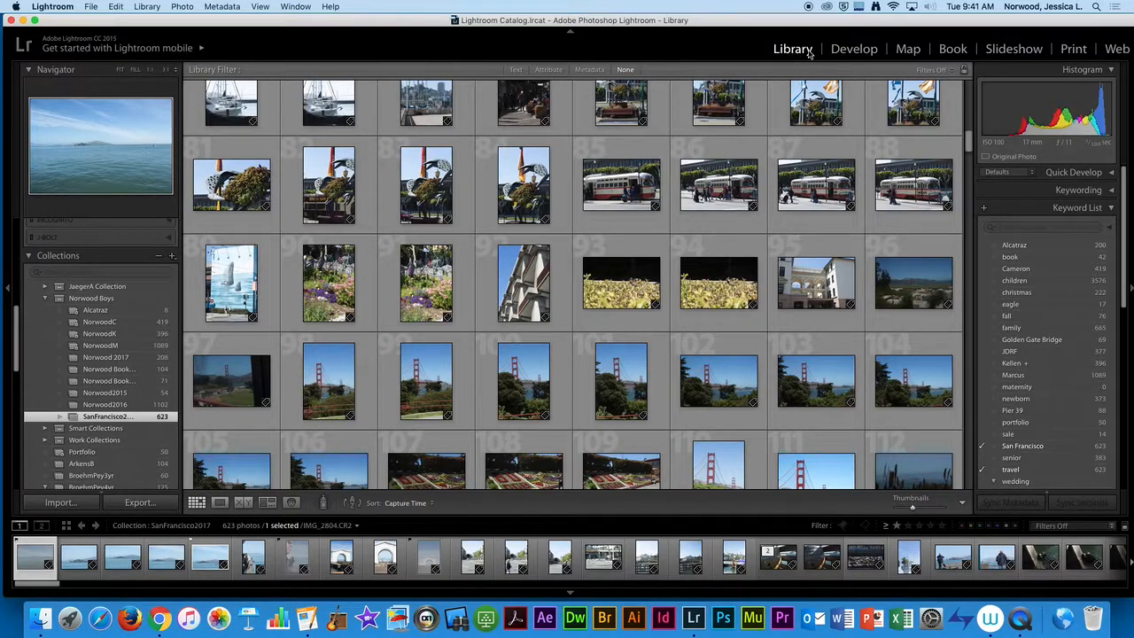
Step: Open the selected photo in the Develop module and hide the module picker
{"action": "left_click", "coordinate": [866, 56]}
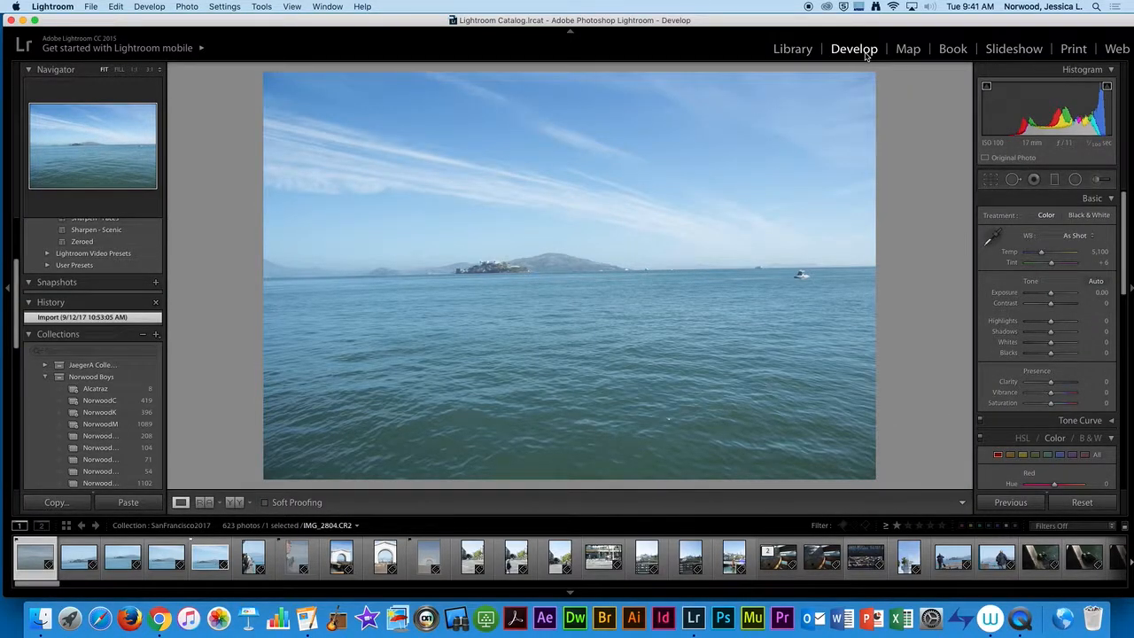
{"action": "left_click", "coordinate": [570, 29]}
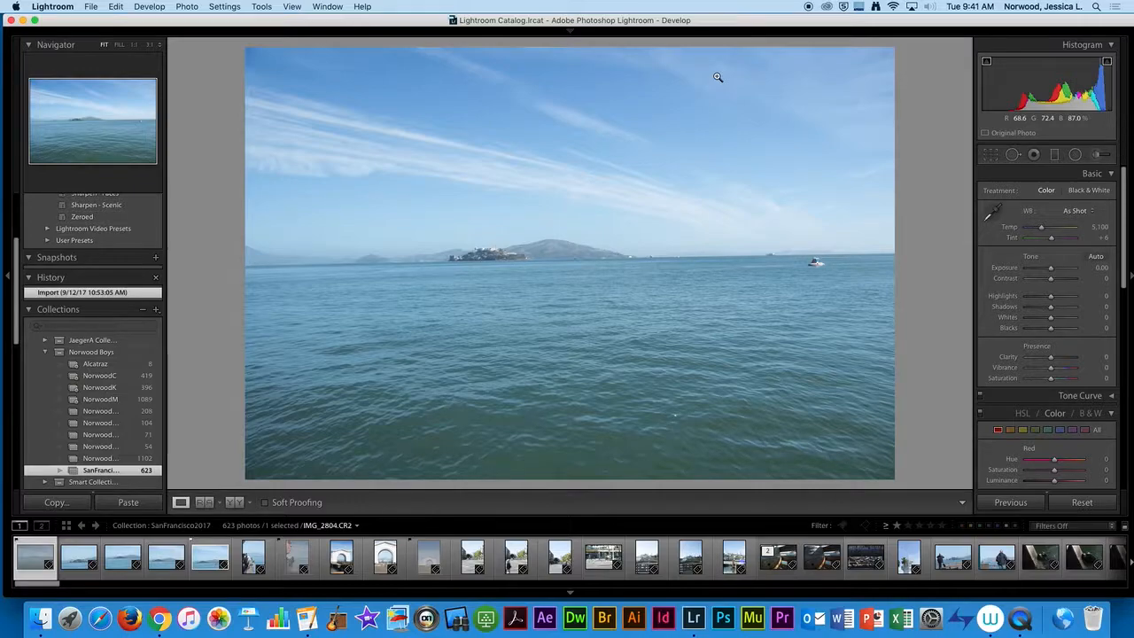
Step: Try the black-and-white conversion on the bay photo and return it to its colour HSL treatment
{"action": "left_click", "coordinate": [1091, 415]}
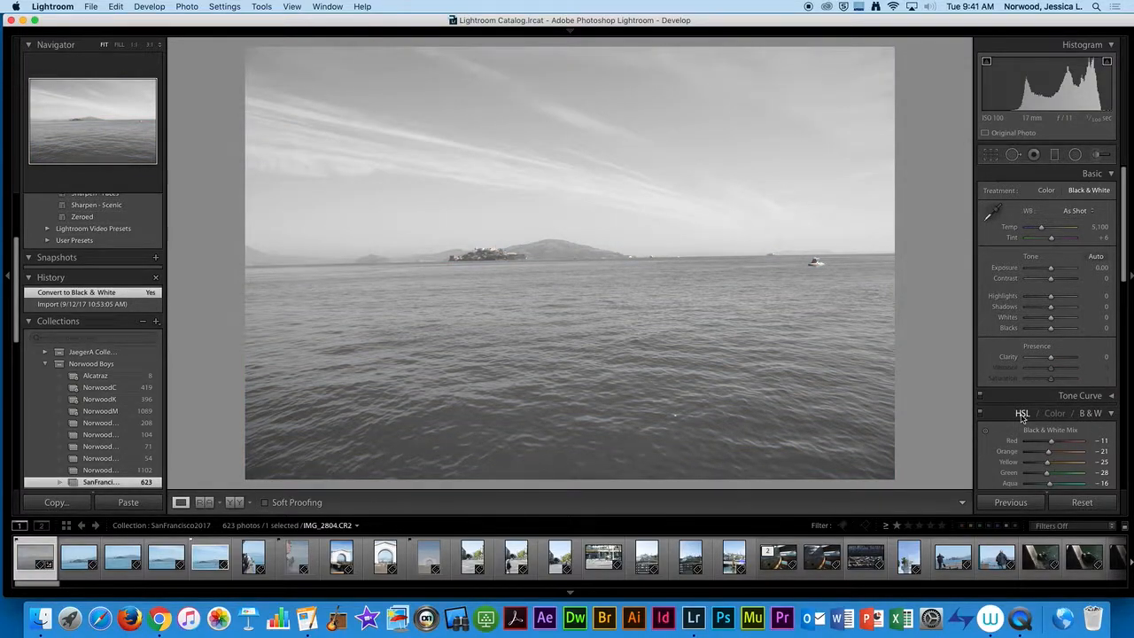
{"action": "left_click", "coordinate": [1022, 414]}
Step: Collapse the HSL, Detail, Effects and other expanded Develop adjustment sections, leaving only Basic expanded
{"action": "left_click", "coordinate": [1110, 417]}
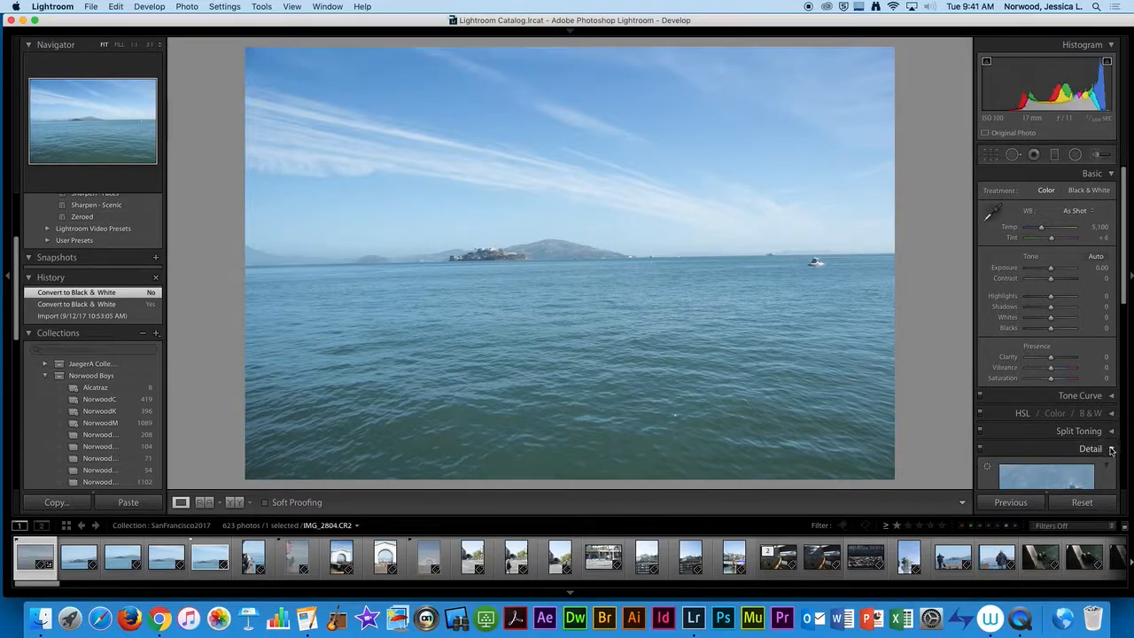
{"action": "scroll", "coordinate": [1112, 425], "scroll_direction": "down", "scroll_amount": 5}
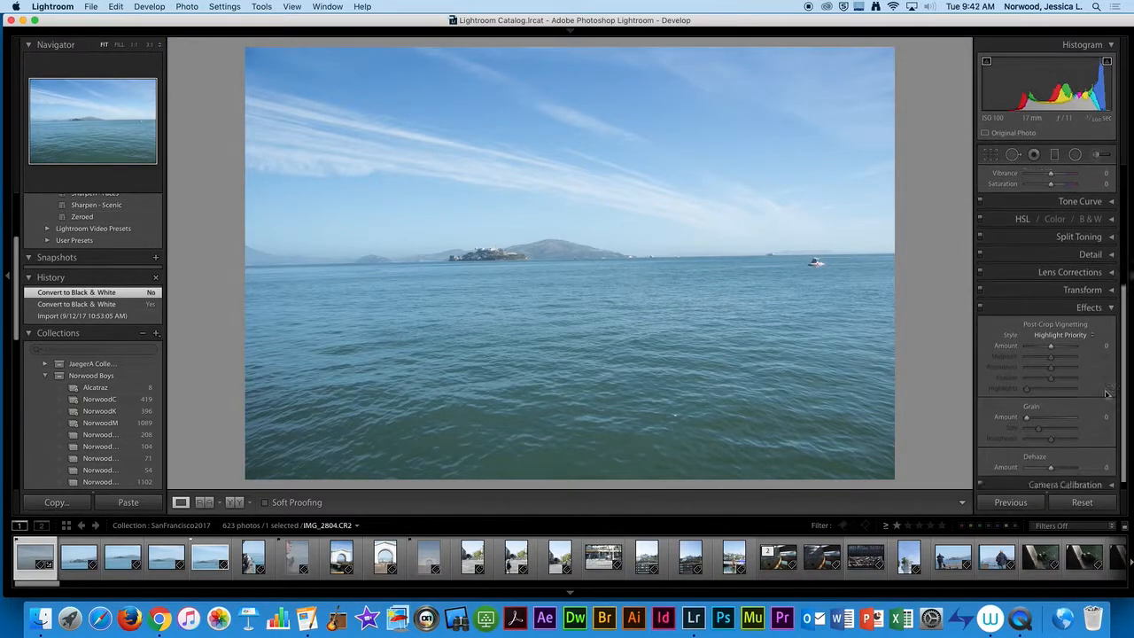
{"action": "left_click", "coordinate": [1112, 299]}
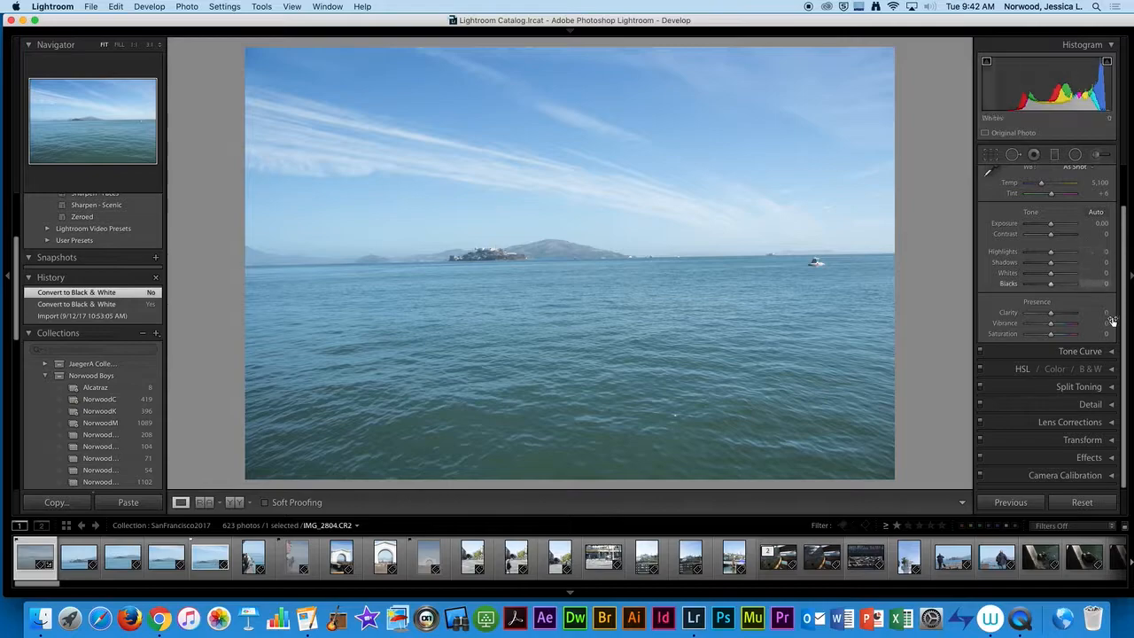
{"action": "scroll", "coordinate": [1075, 404], "scroll_direction": "up", "scroll_amount": 4}
{"action": "scroll", "coordinate": [1076, 405], "scroll_direction": "down", "scroll_amount": 4}
{"action": "scroll", "coordinate": [1076, 405], "scroll_direction": "up", "scroll_amount": 2}
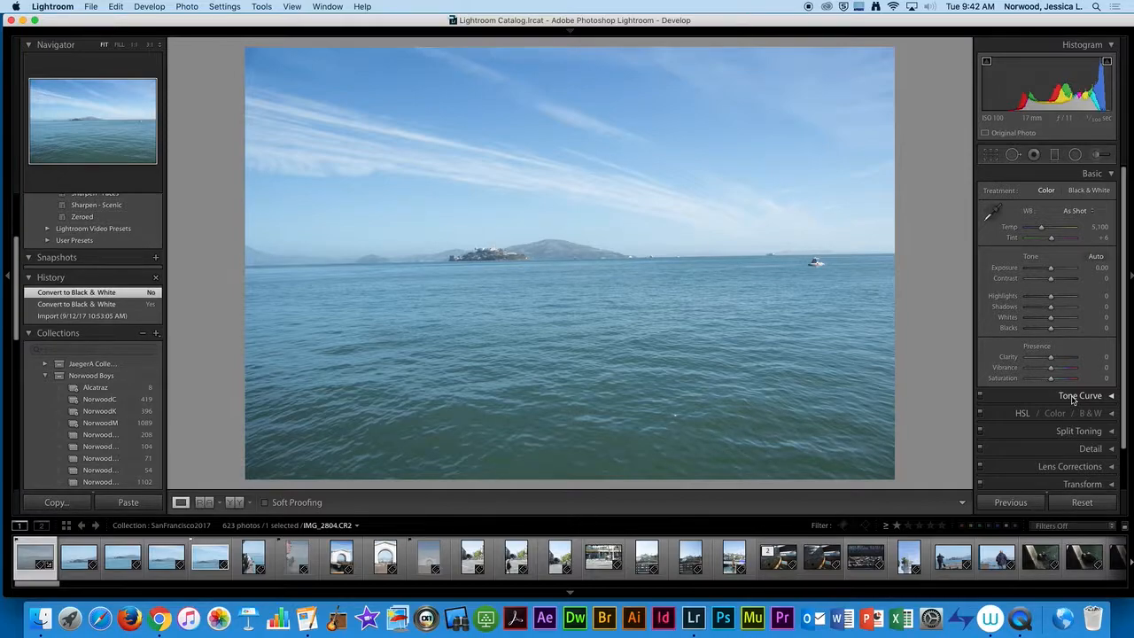
Step: Expand the Tone Curve and HSL adjustment sections together, and collapse both again below Basic
{"action": "scroll", "coordinate": [1127, 403], "scroll_direction": "down", "scroll_amount": 3}
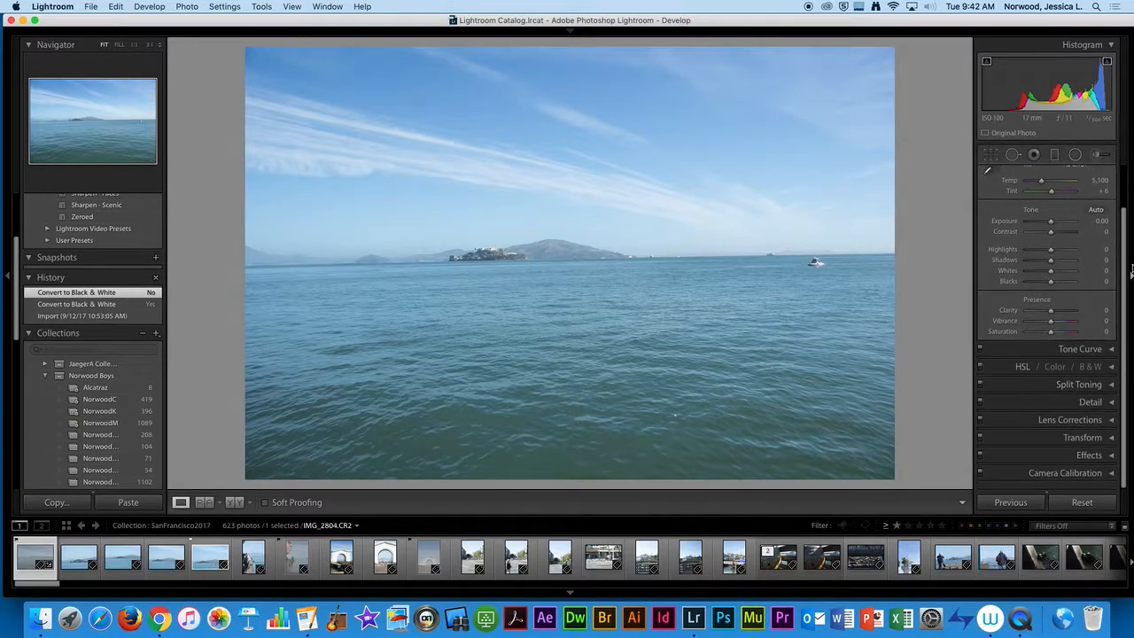
{"action": "left_click", "coordinate": [1088, 348]}
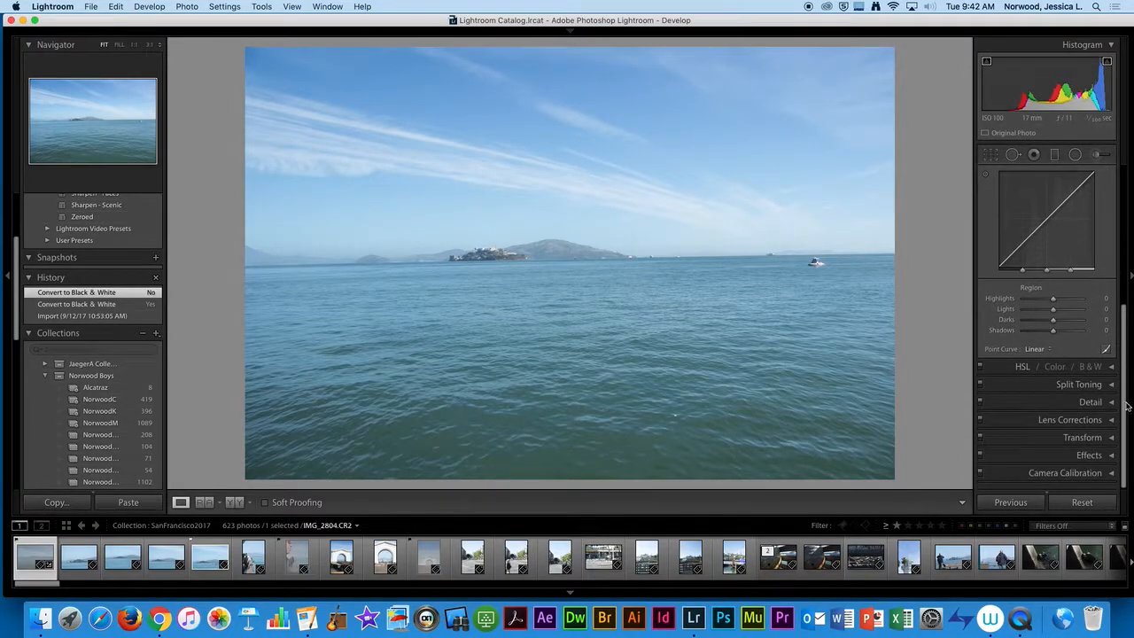
{"action": "left_click", "coordinate": [1104, 366]}
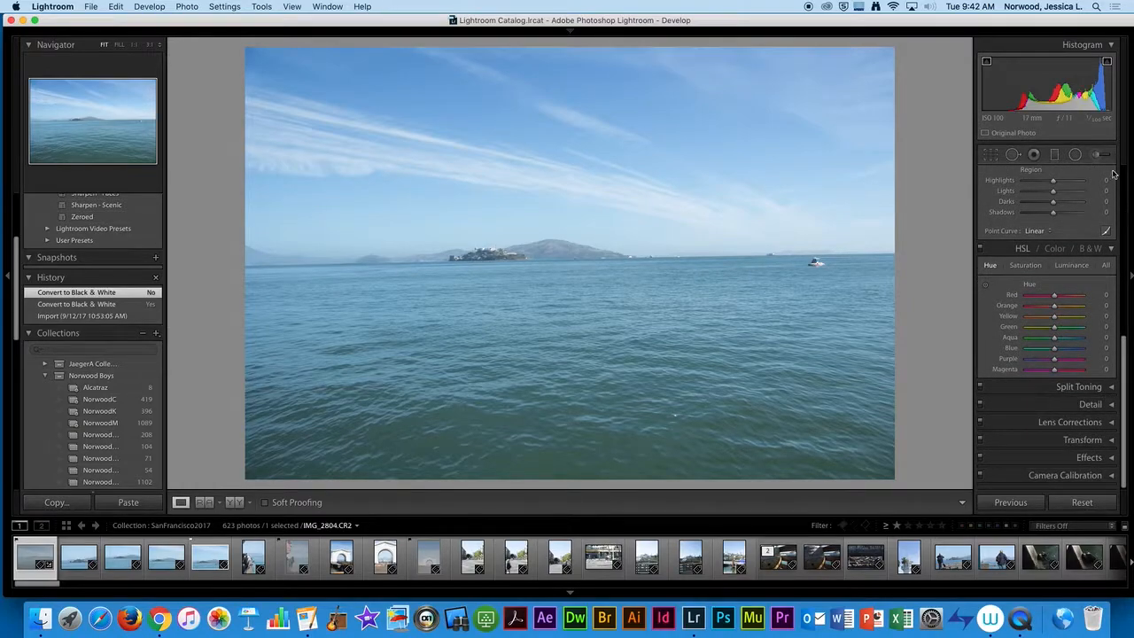
{"action": "scroll", "coordinate": [1110, 257], "scroll_direction": "up", "scroll_amount": 5}
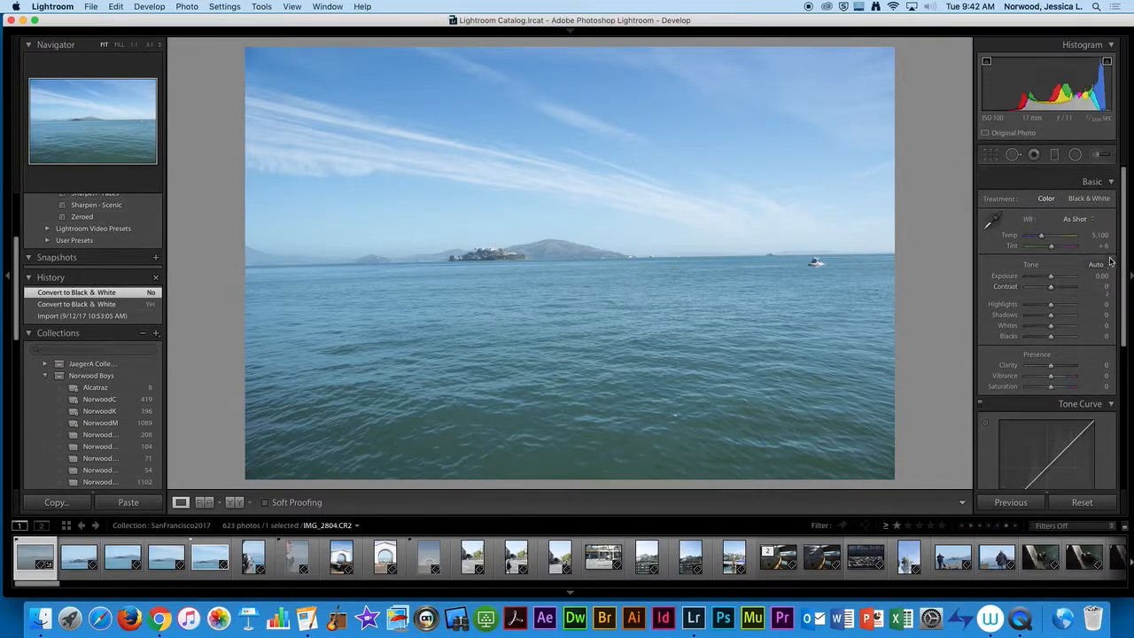
{"action": "left_click", "coordinate": [1101, 396]}
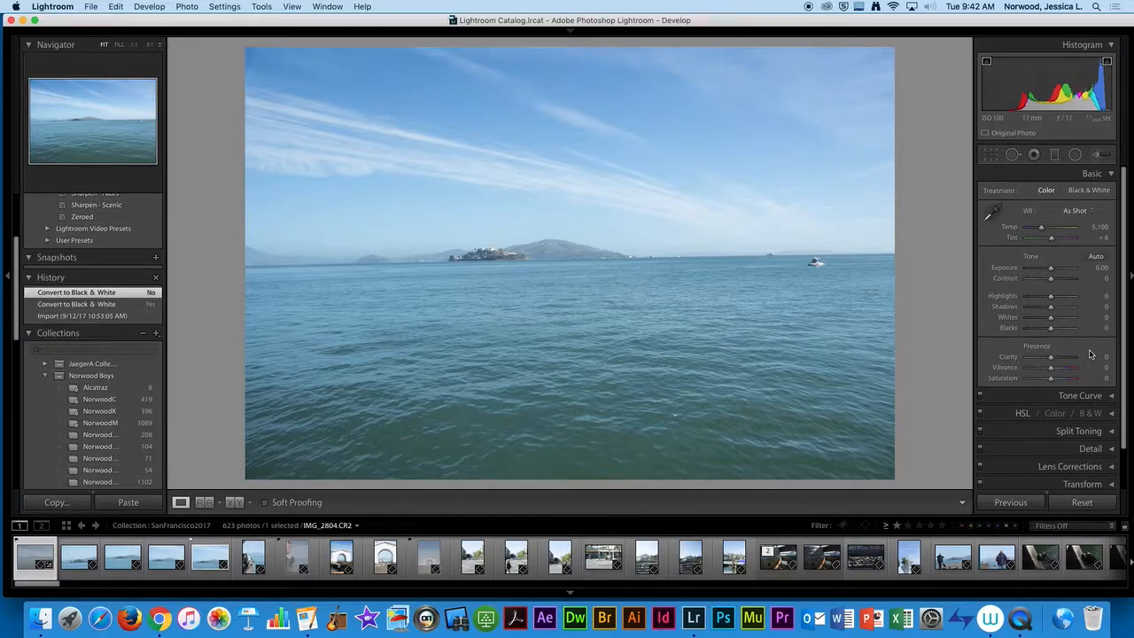
Step: Turn on Solo Mode for the Develop adjustment sections
{"action": "right_click", "coordinate": [1113, 176]}
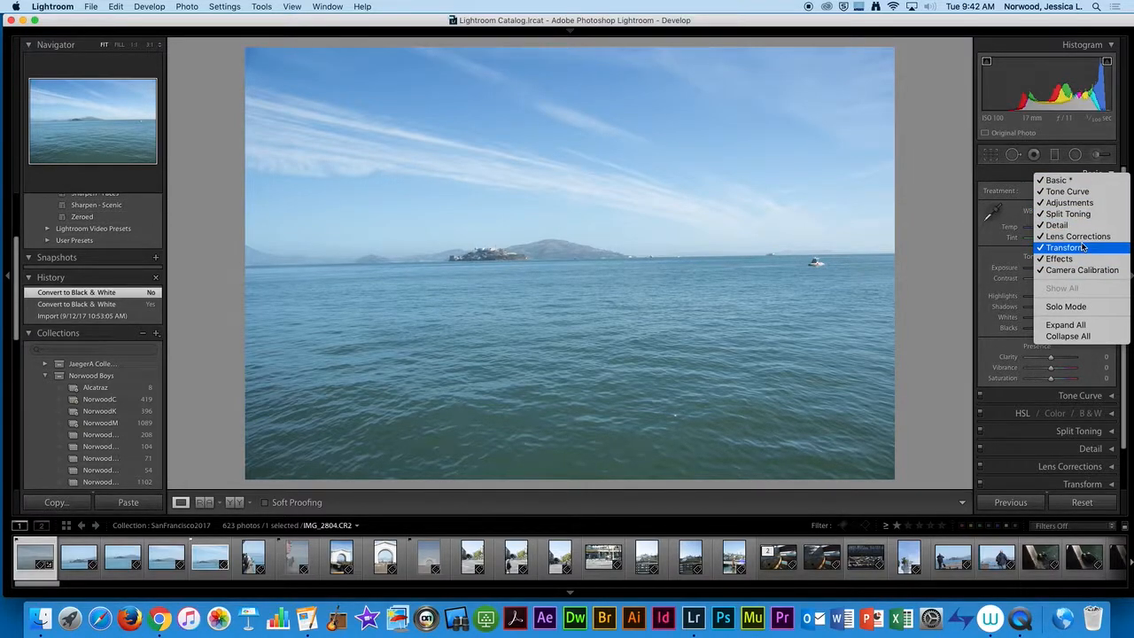
{"action": "left_click", "coordinate": [1089, 307]}
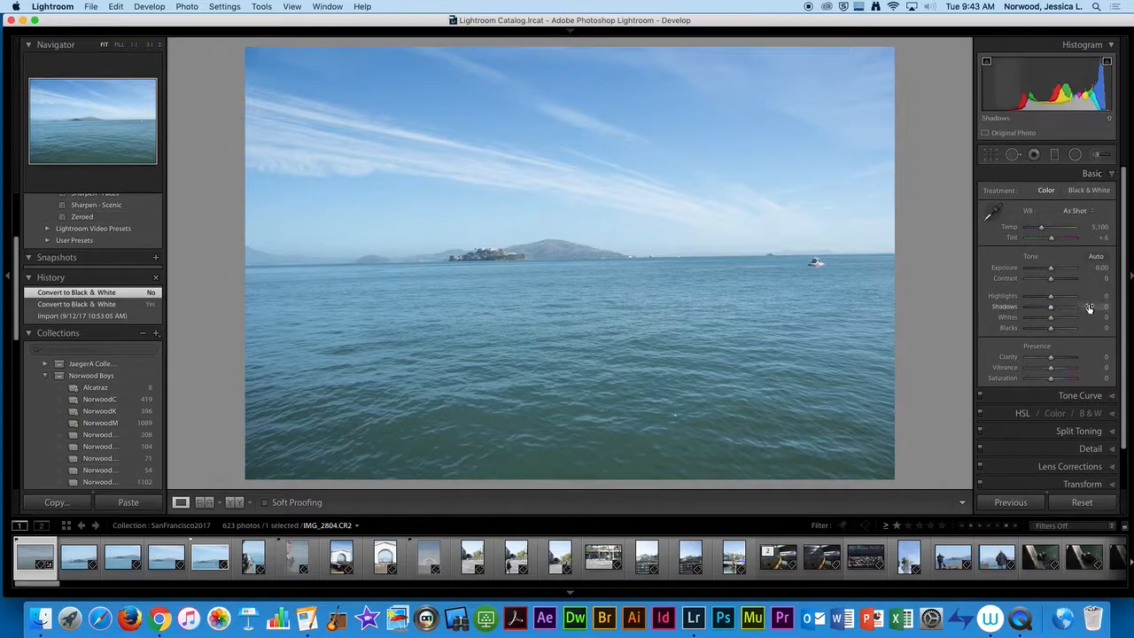
{"action": "scroll", "coordinate": [1081, 316], "scroll_direction": "down", "scroll_amount": 3}
{"action": "scroll", "coordinate": [1072, 307], "scroll_direction": "up", "scroll_amount": 5}
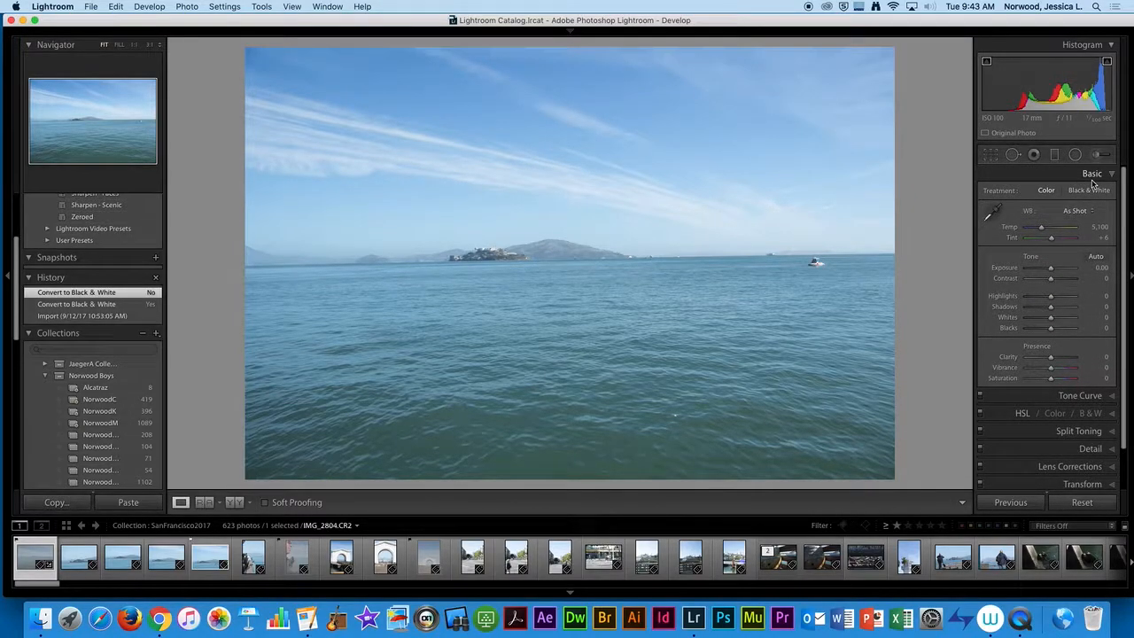
{"action": "scroll", "coordinate": [1110, 390], "scroll_direction": "down", "scroll_amount": 3}
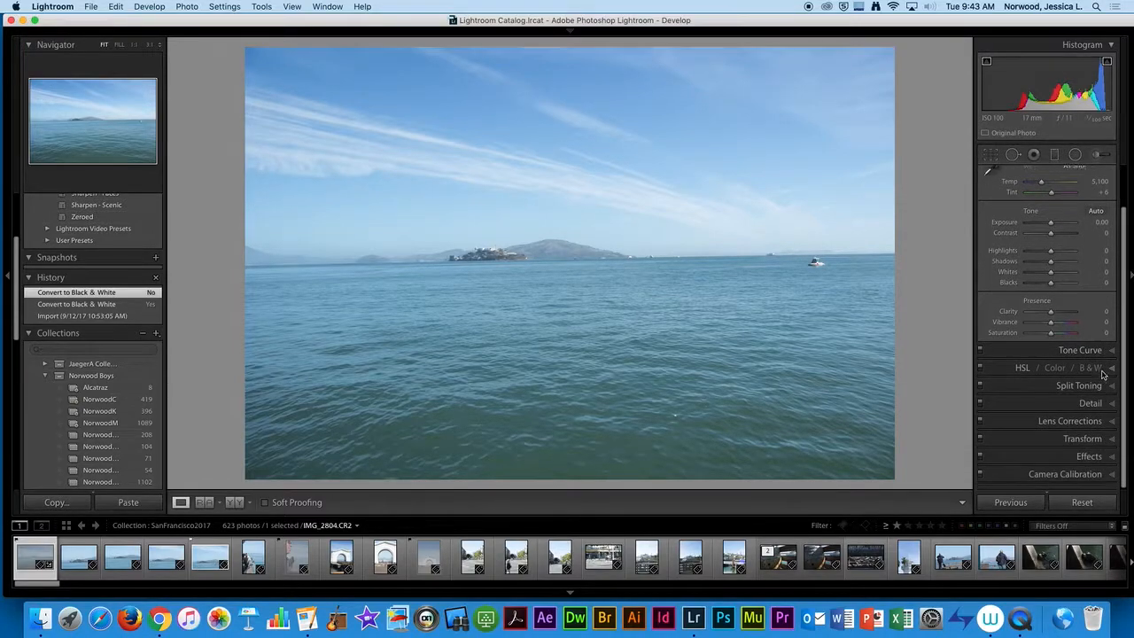
Step: Demonstrate Solo Mode by expanding Tone Curve and Transform in turn, and collapse Transform
{"action": "left_click", "coordinate": [1111, 355]}
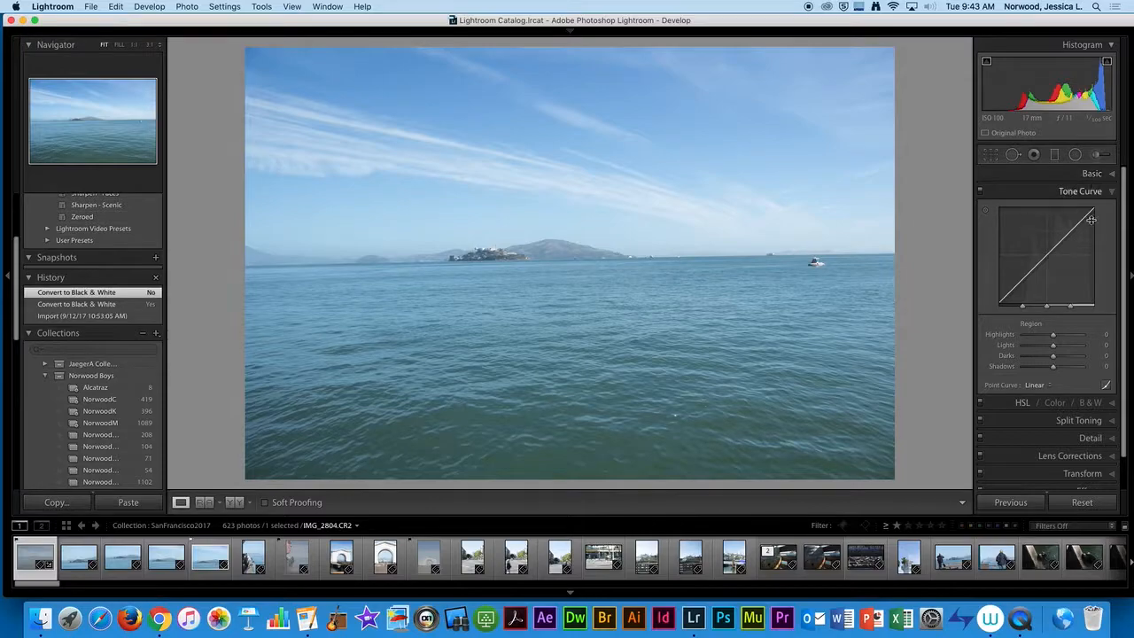
{"action": "scroll", "coordinate": [1090, 269], "scroll_direction": "down", "scroll_amount": 3}
{"action": "scroll", "coordinate": [1090, 268], "scroll_direction": "up", "scroll_amount": 2}
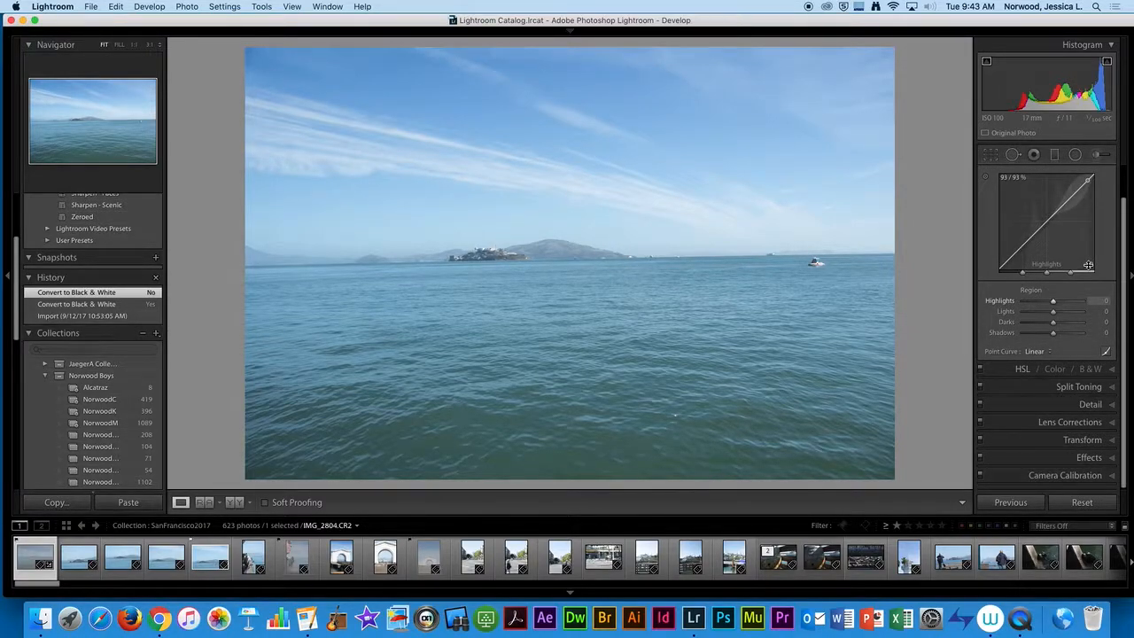
{"action": "left_click", "coordinate": [1101, 439]}
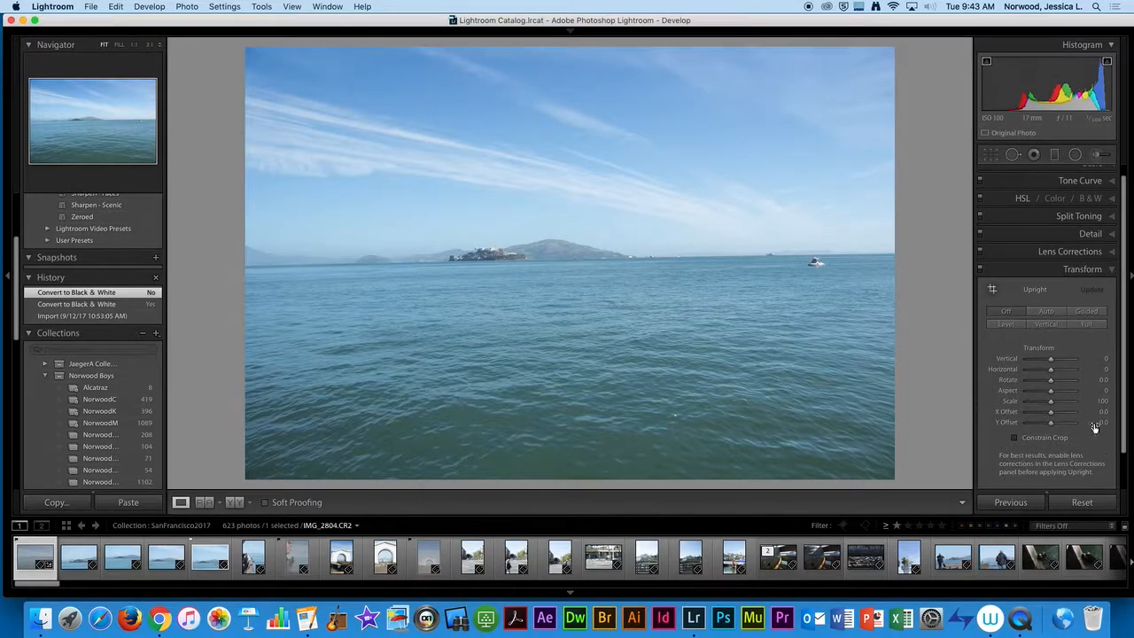
{"action": "scroll", "coordinate": [1086, 401], "scroll_direction": "up", "scroll_amount": 1}
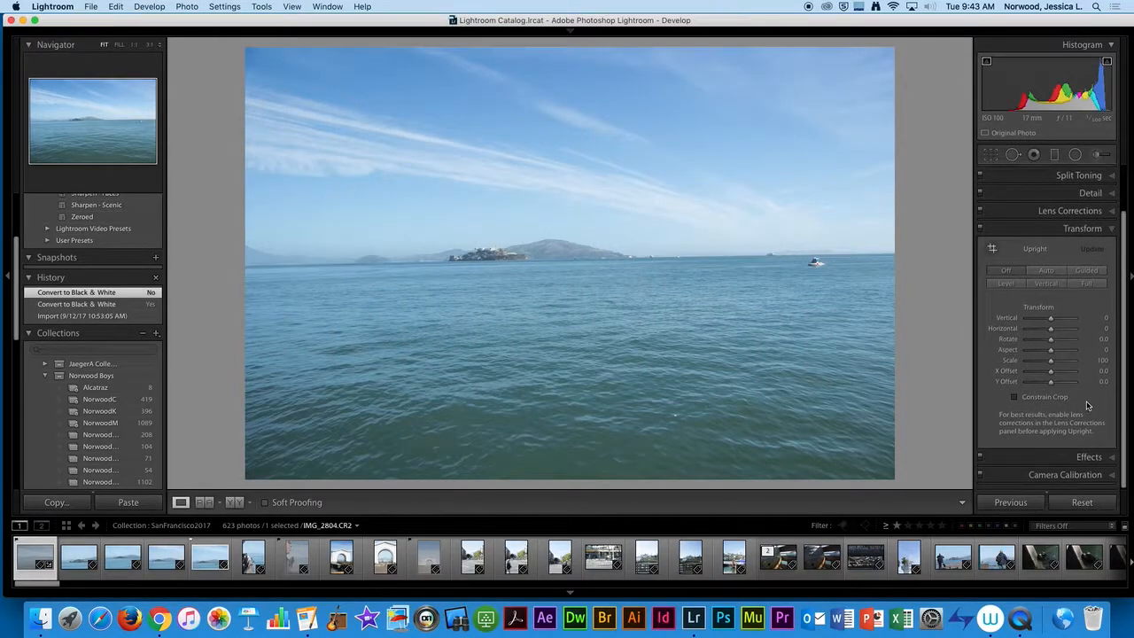
{"action": "scroll", "coordinate": [1087, 399], "scroll_direction": "down", "scroll_amount": 3}
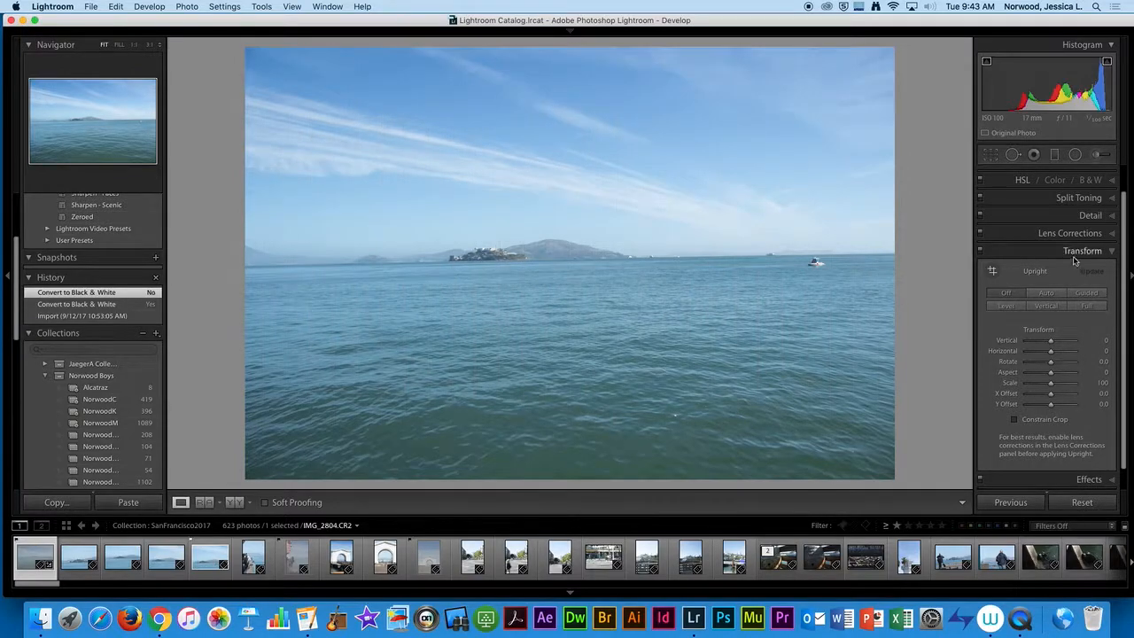
{"action": "left_click", "coordinate": [1113, 250]}
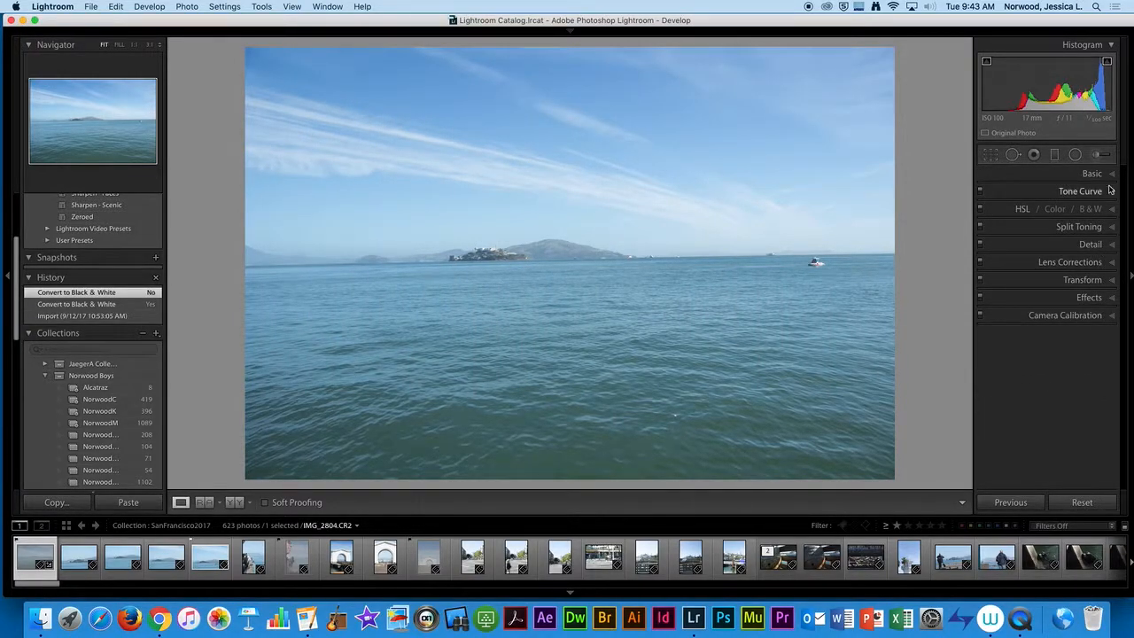
Step: Review the adjustment sections' display options without changing them, and expand the Basic section
{"action": "right_click", "coordinate": [1113, 178]}
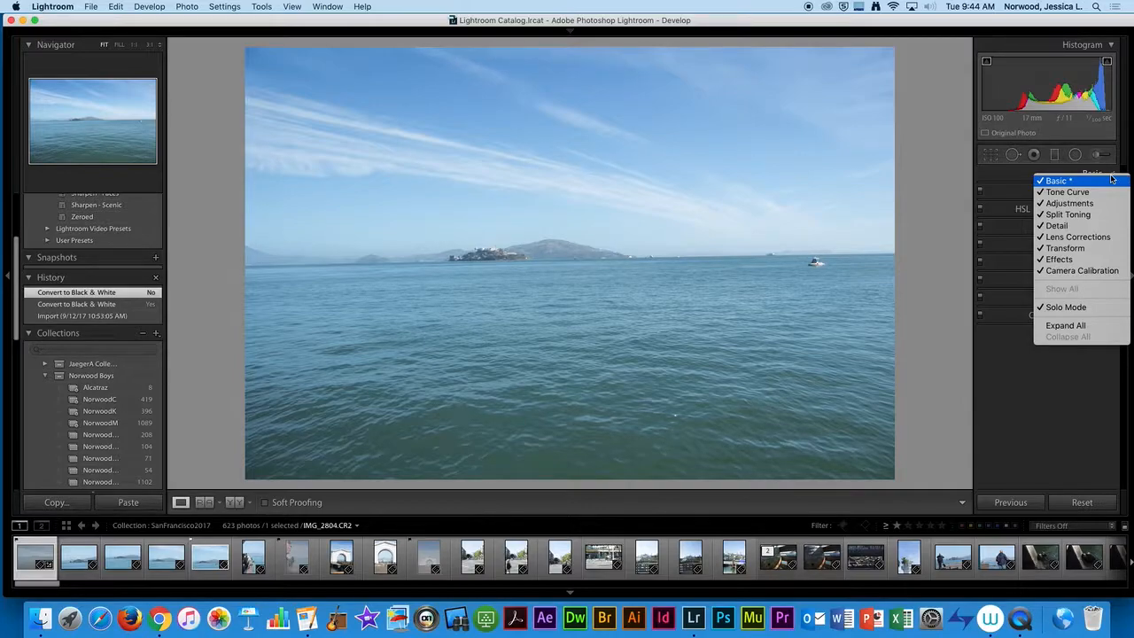
{"action": "left_click", "coordinate": [1057, 405]}
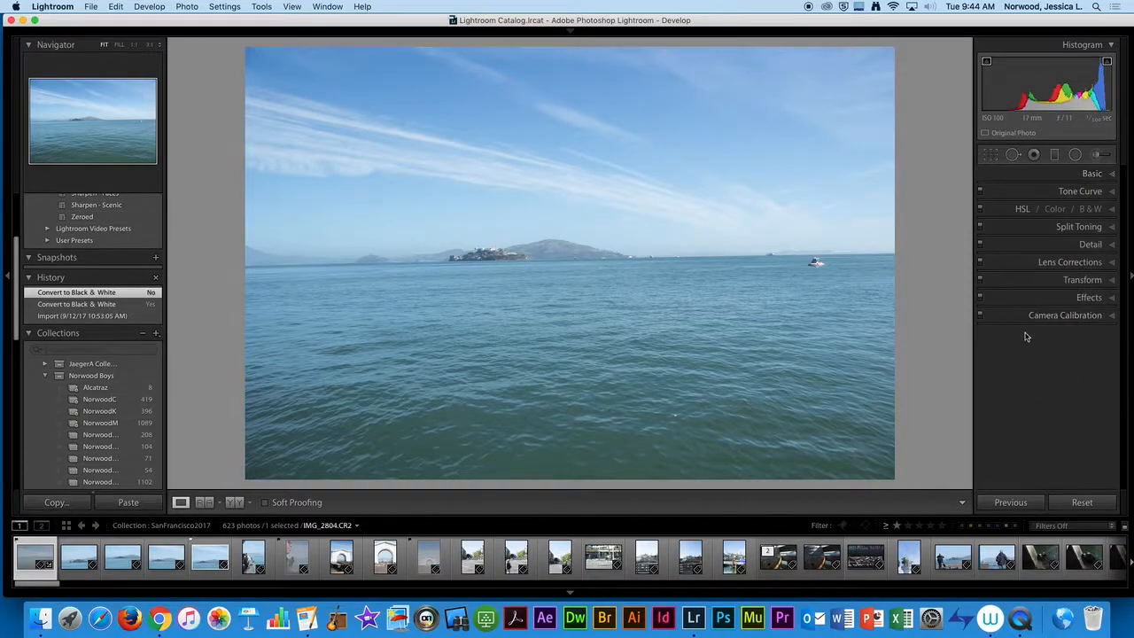
{"action": "left_click", "coordinate": [1106, 174]}
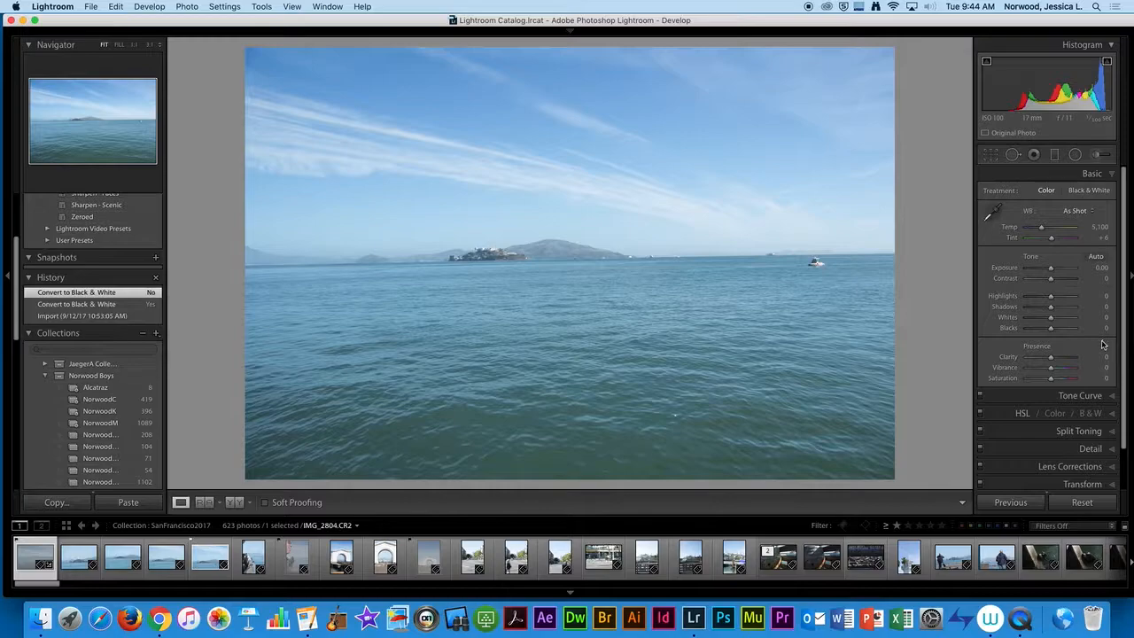
{"action": "scroll", "coordinate": [1104, 342], "scroll_direction": "up", "scroll_amount": 1}
{"action": "scroll", "coordinate": [1103, 342], "scroll_direction": "down", "scroll_amount": 1}
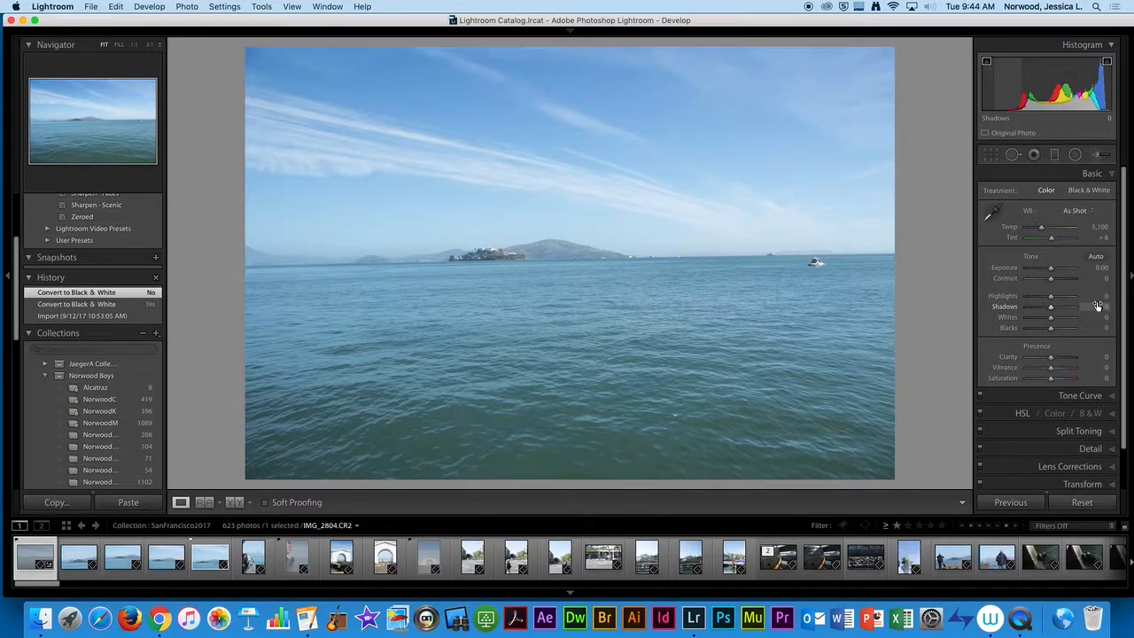
Step: Browse the SanFrancisco2017 photos and open IMG_2866.CR2, the seagull flying above the Golden Gate Bridge
{"action": "mouse_move", "coordinate": [643, 31]}
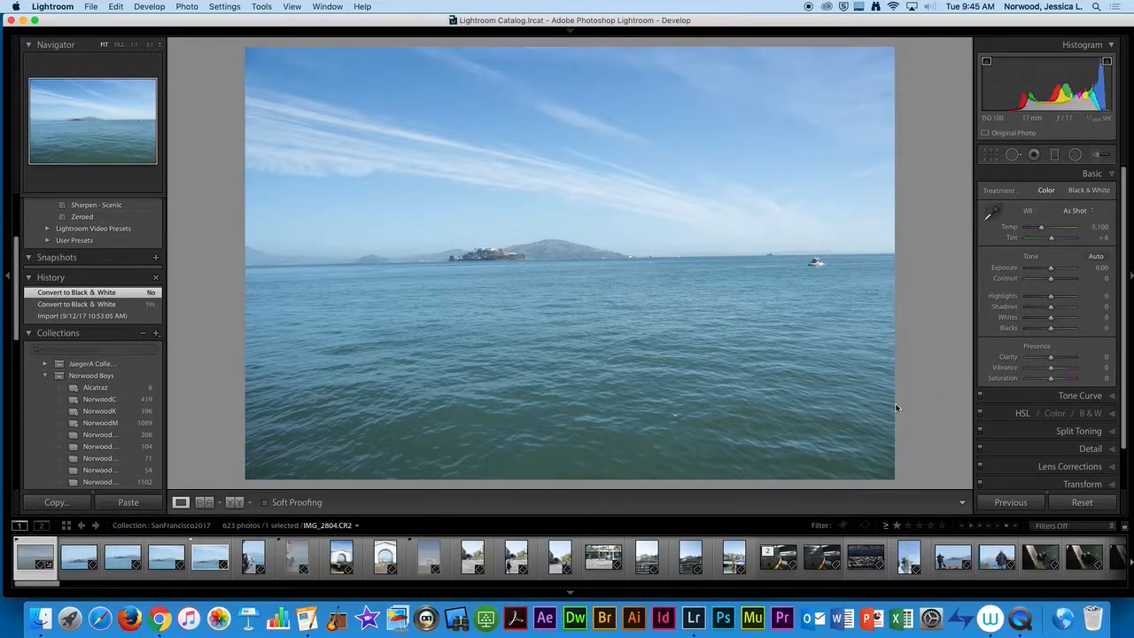
{"action": "left_click", "coordinate": [716, 558]}
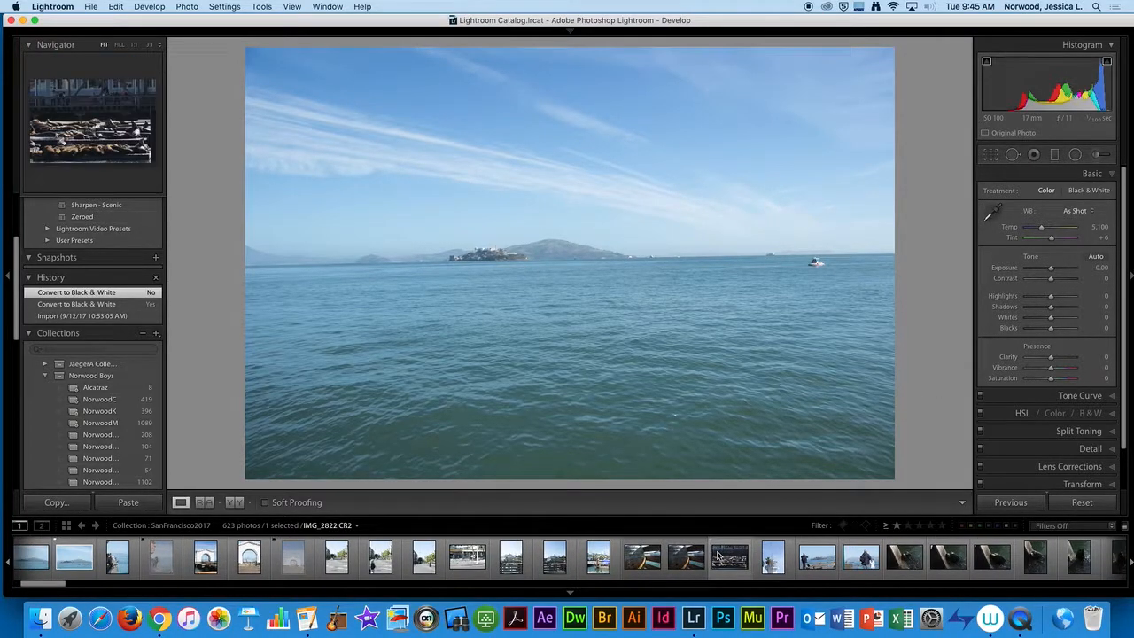
{"action": "left_click", "coordinate": [773, 556]}
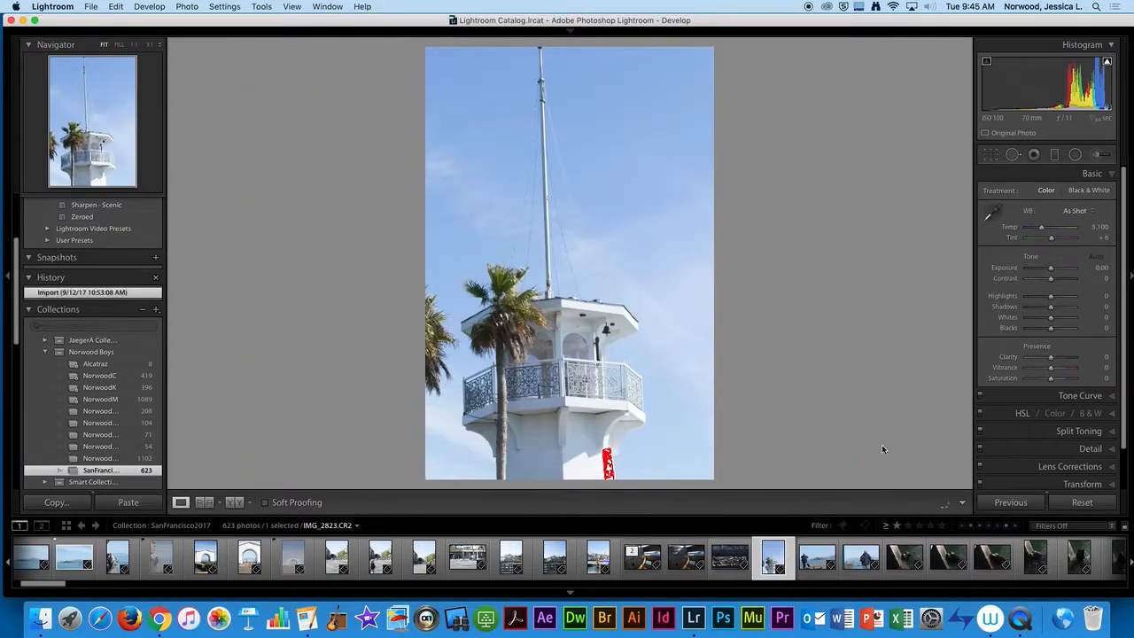
{"action": "scroll", "coordinate": [933, 554], "scroll_direction": "down", "scroll_amount": 5}
{"action": "scroll", "coordinate": [932, 554], "scroll_direction": "down", "scroll_amount": 5}
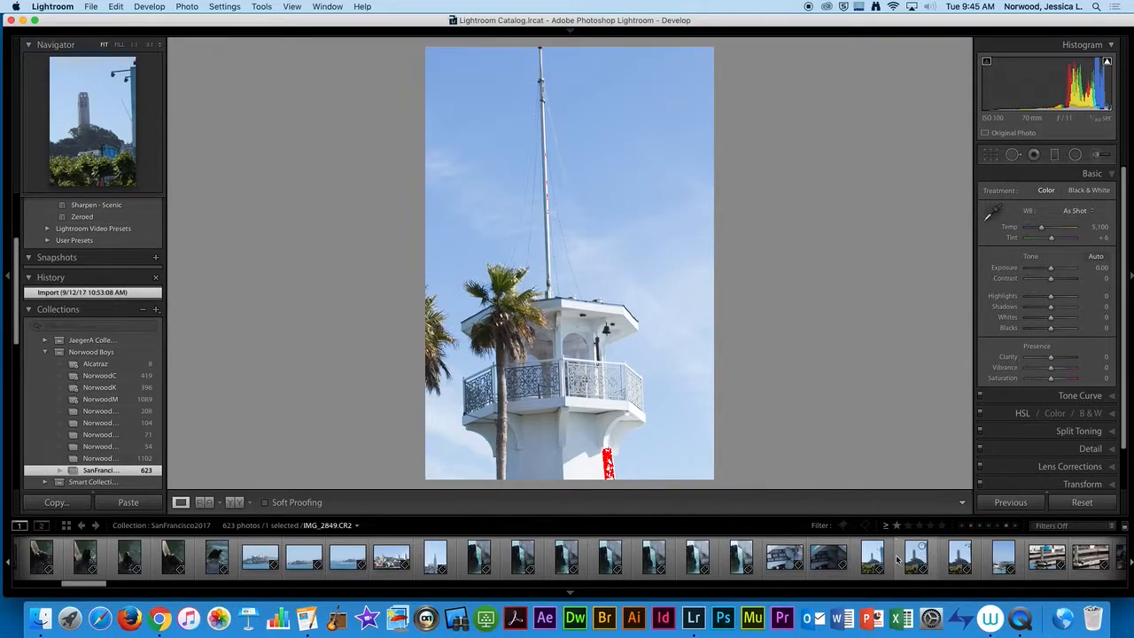
{"action": "left_click", "coordinate": [875, 557]}
{"action": "scroll", "coordinate": [924, 555], "scroll_direction": "down", "scroll_amount": 5}
{"action": "scroll", "coordinate": [924, 556], "scroll_direction": "down", "scroll_amount": 8}
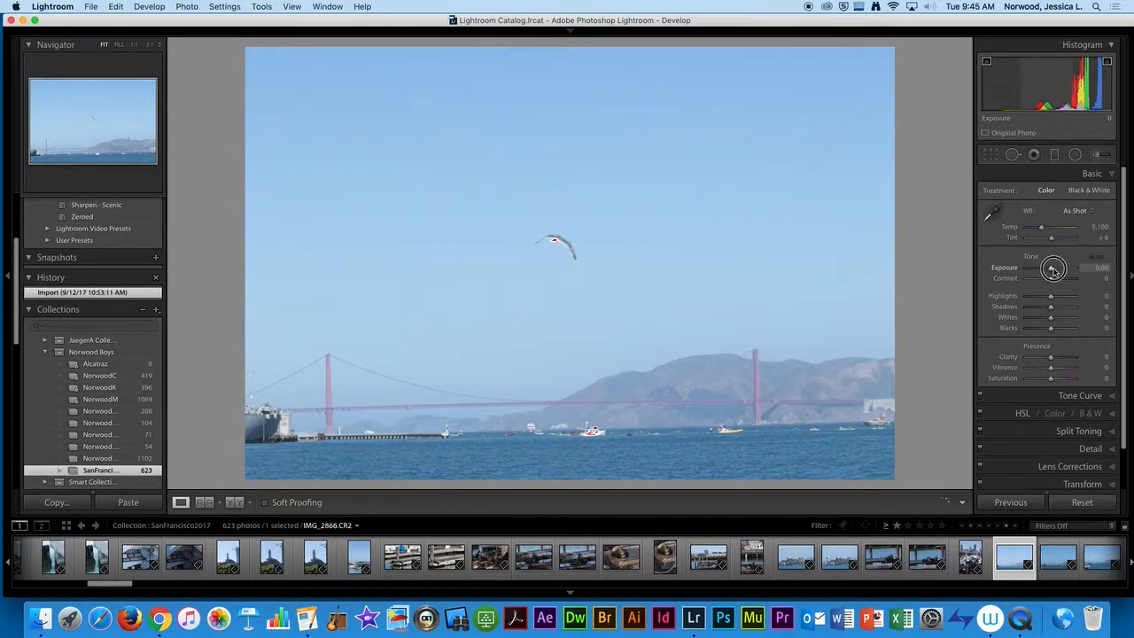
Step: Raise the seagull photo's exposure to +2.55, lower it to -0.10, and reset it to 0.00
{"action": "mouse_move", "coordinate": [1051, 267]}
{"action": "left_mouse_down"}
{"action": "mouse_move", "coordinate": [1081, 267]}
{"action": "mouse_move", "coordinate": [1065, 268]}
{"action": "left_mouse_up"}
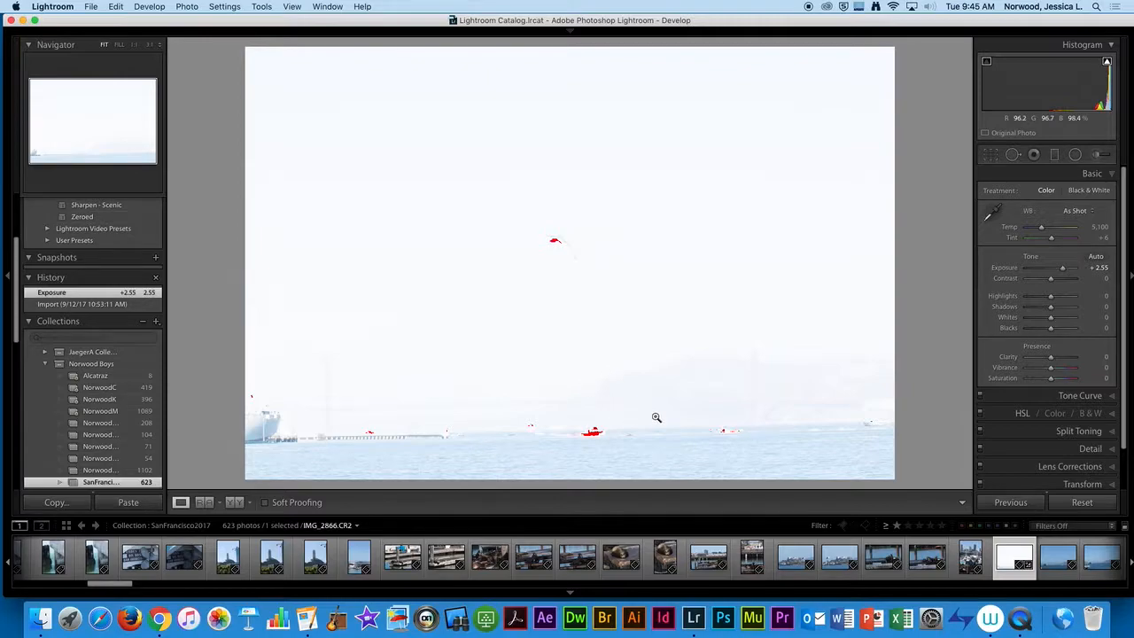
{"action": "mouse_move", "coordinate": [1063, 268]}
{"action": "left_mouse_down"}
{"action": "mouse_move", "coordinate": [1019, 268]}
{"action": "mouse_move", "coordinate": [1051, 271]}
{"action": "left_mouse_up"}
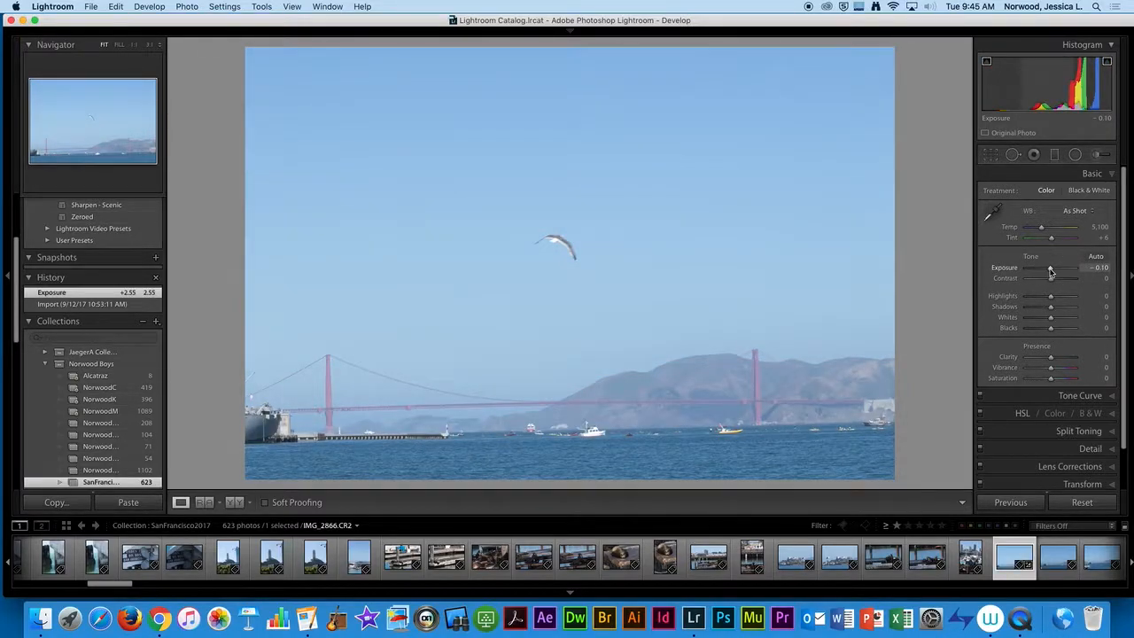
{"action": "double_click", "coordinate": [1052, 270]}
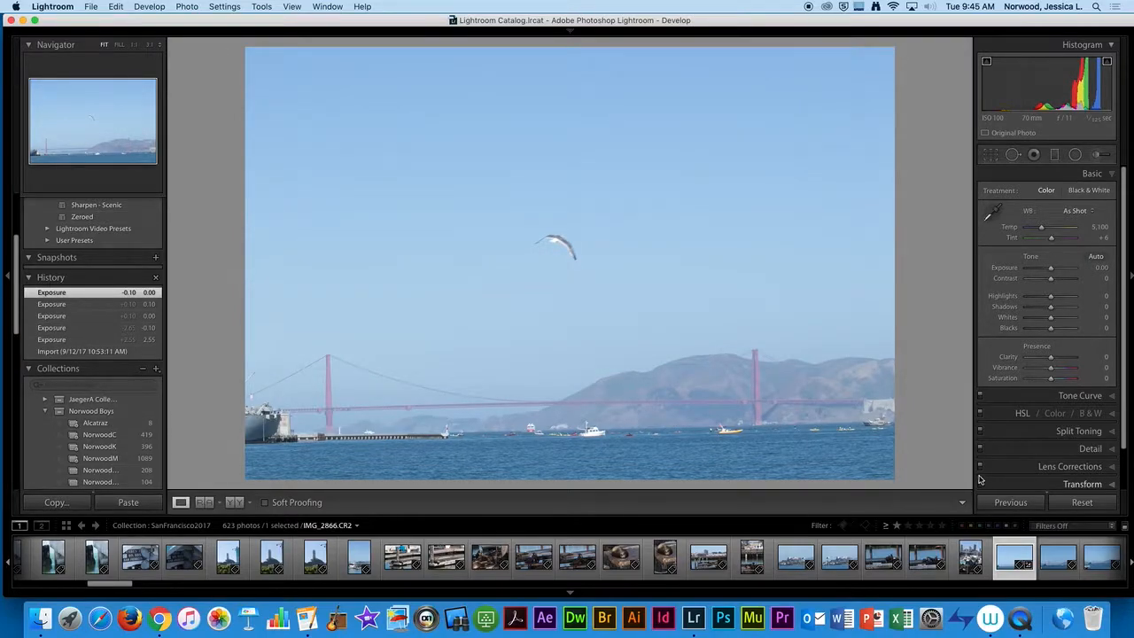
Step: Open the sleeping sea lion photo IMG_2858.CR2 for editing with the Basic adjustments
{"action": "scroll", "coordinate": [744, 563], "scroll_direction": "left", "scroll_amount": 1}
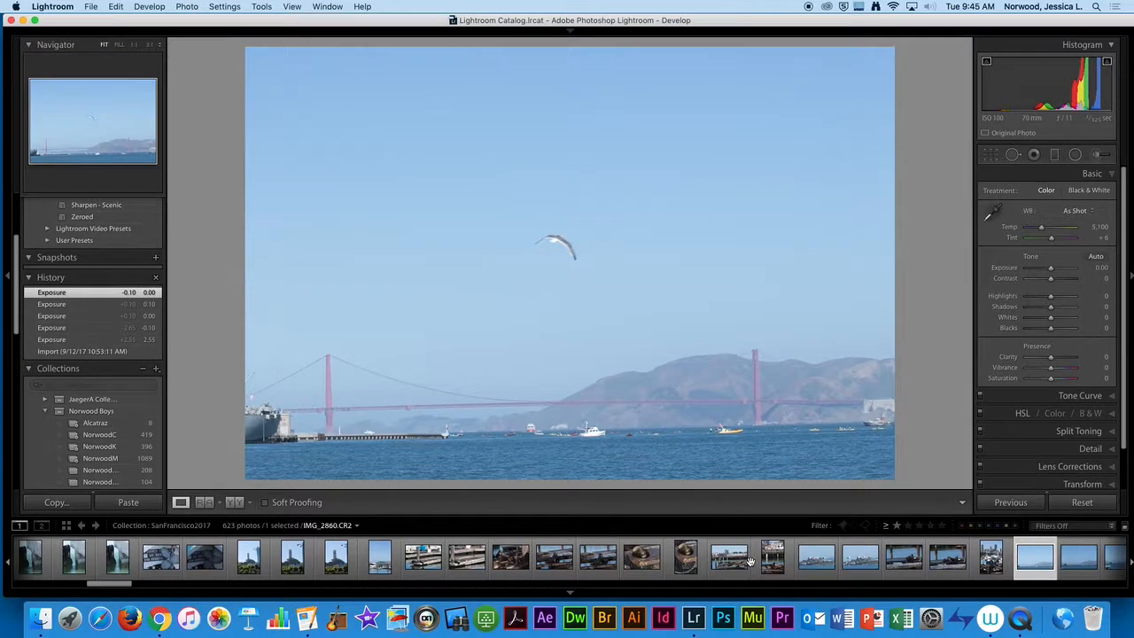
{"action": "left_click", "coordinate": [698, 567]}
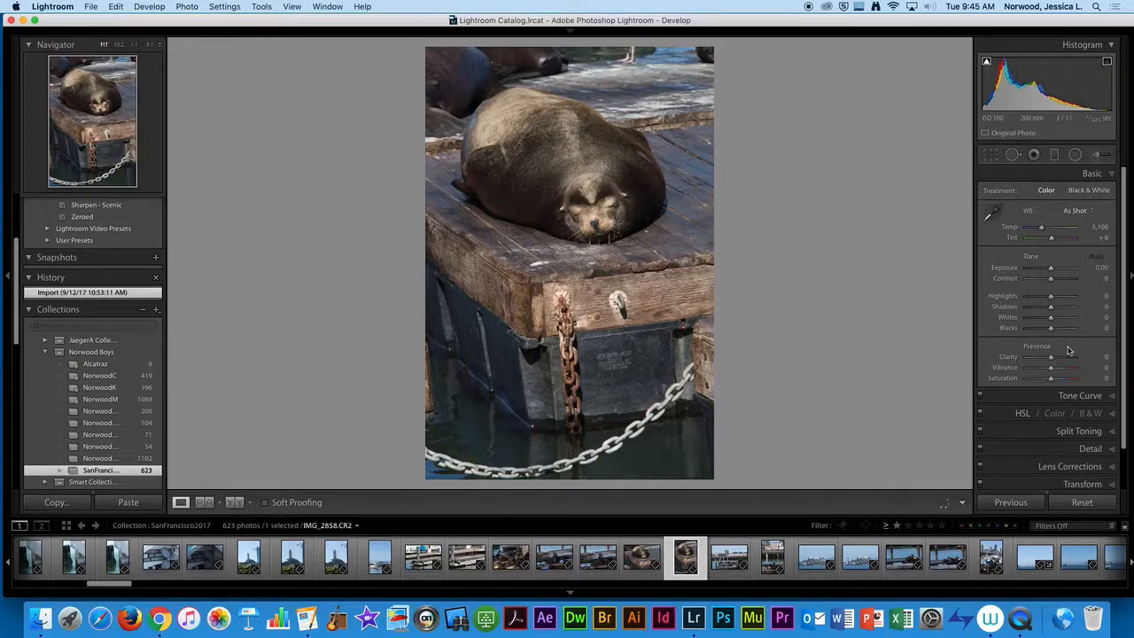
{"action": "scroll", "coordinate": [1070, 350], "scroll_direction": "down", "scroll_amount": 1}
{"action": "scroll", "coordinate": [1072, 354], "scroll_direction": "up", "scroll_amount": 2}
{"action": "scroll", "coordinate": [1056, 81], "scroll_direction": "down", "scroll_amount": 1}
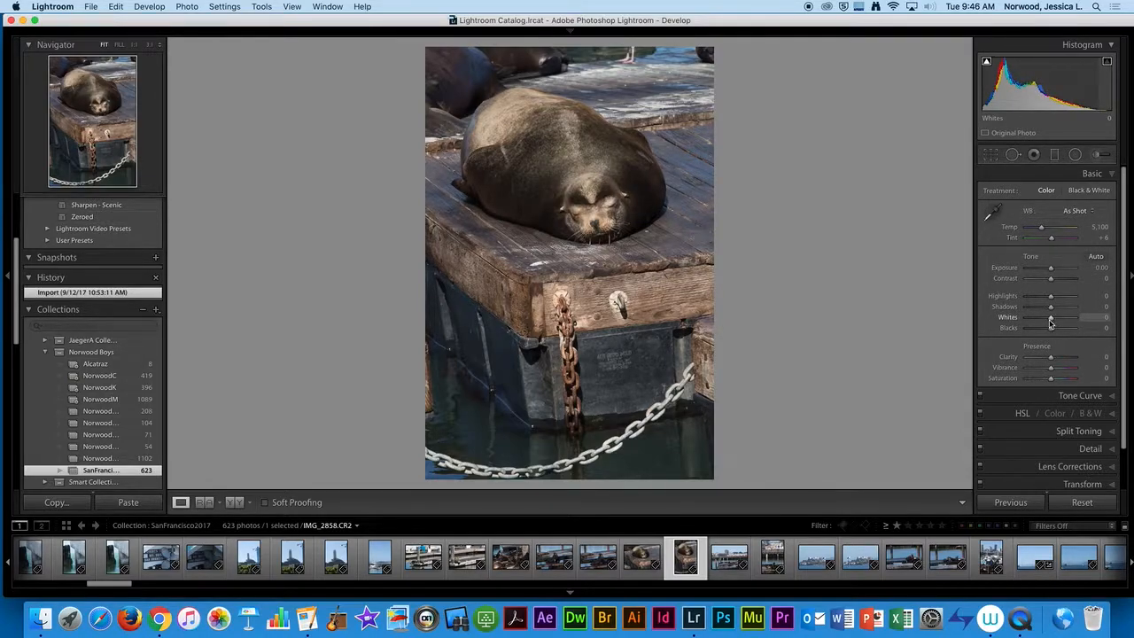
Step: Set the sea lion photo's white balance by sampling a neutral tone from the pale dock boards behind the animal
{"action": "scroll", "coordinate": [1049, 320], "scroll_direction": "down", "scroll_amount": 1}
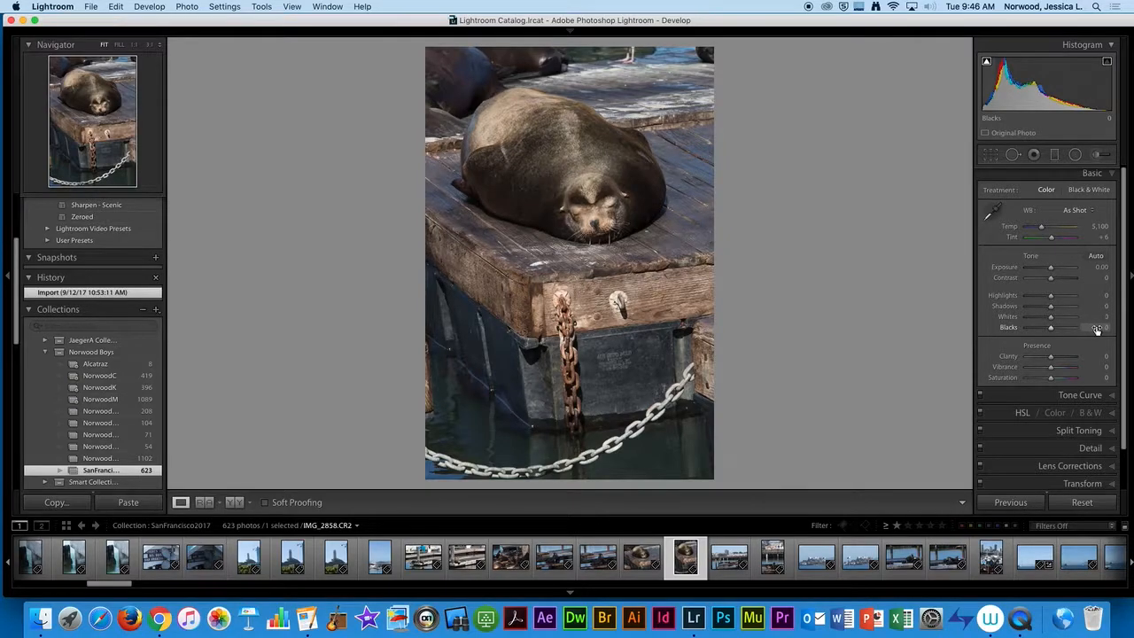
{"action": "left_click", "coordinate": [992, 213]}
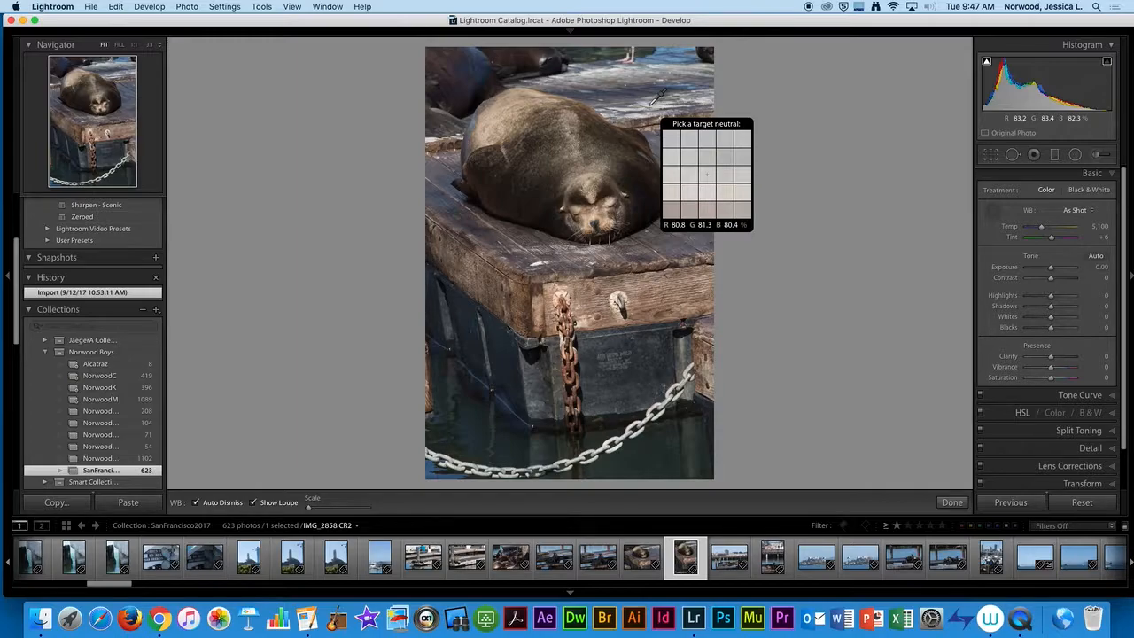
{"action": "left_click", "coordinate": [651, 104]}
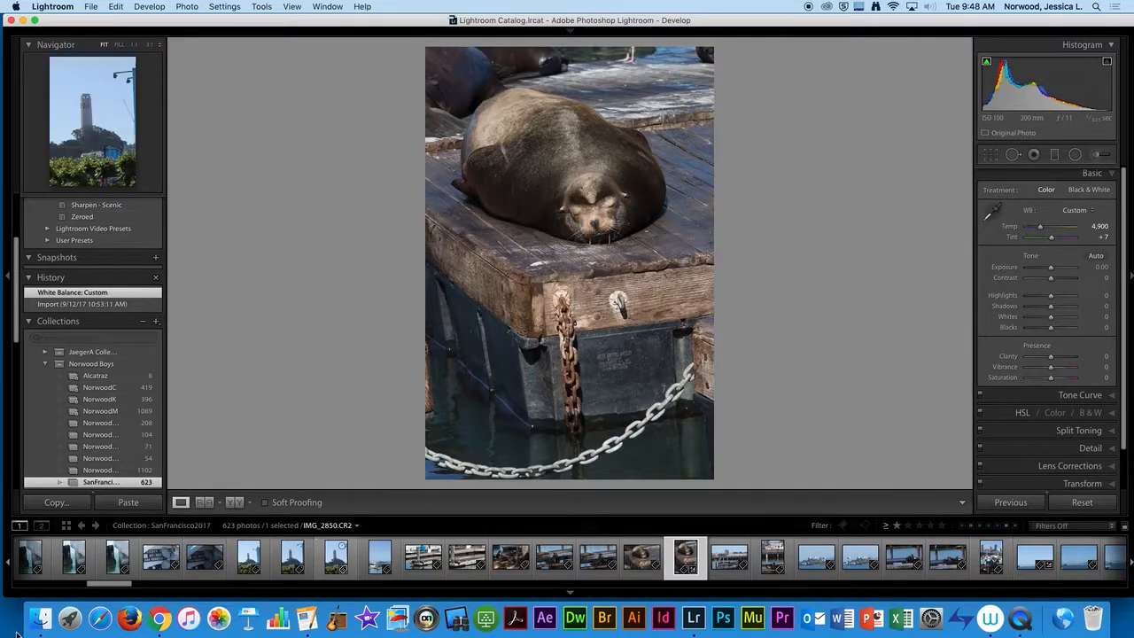
Step: Switch to Finder and open the 2017-06-05 folder under SanFransisco2017, 2017 in the 4 TB Contin drive's Photography folder
{"action": "left_click", "coordinate": [42, 619]}
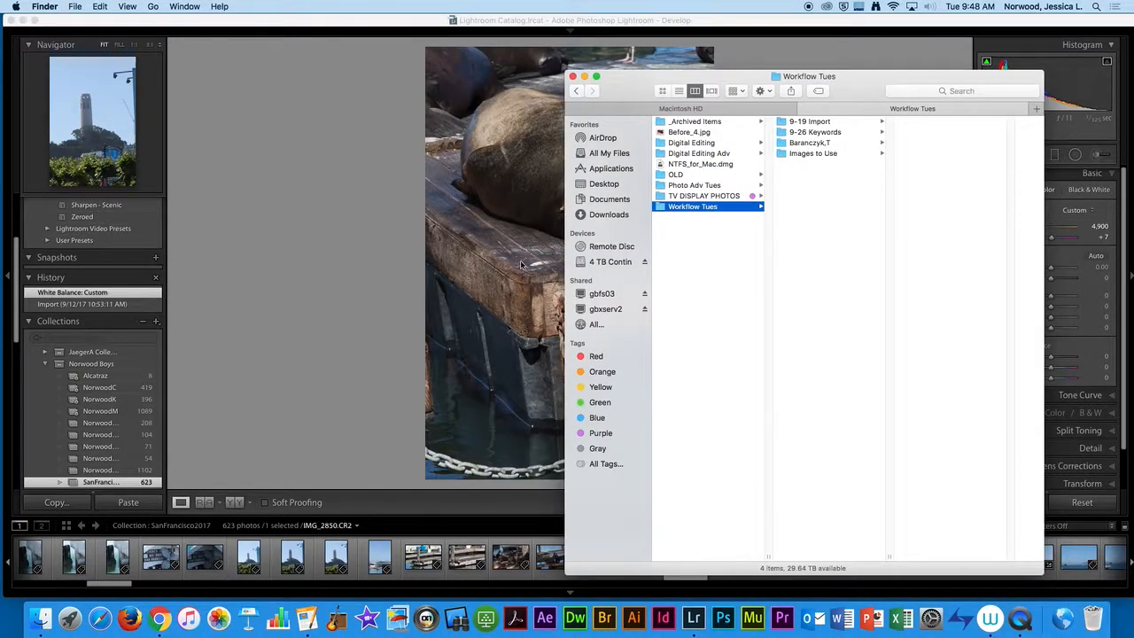
{"action": "left_click", "coordinate": [609, 261]}
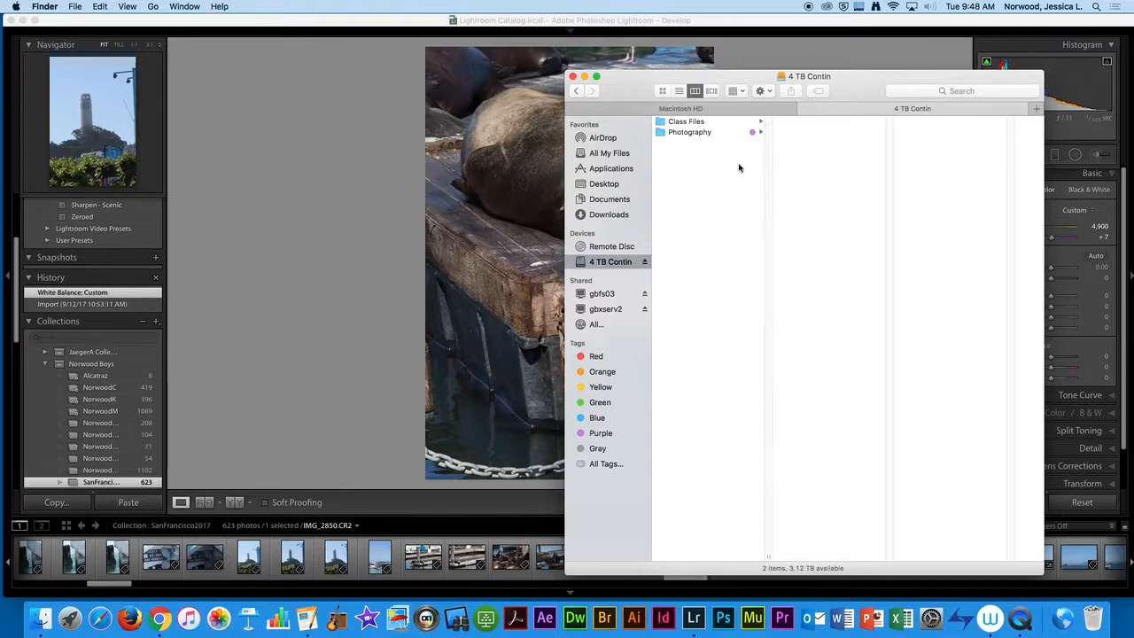
{"action": "left_click", "coordinate": [722, 133]}
{"action": "left_click", "coordinate": [826, 177]}
{"action": "scroll", "coordinate": [950, 373], "scroll_direction": "down", "scroll_amount": 10}
{"action": "left_click", "coordinate": [941, 283]}
{"action": "left_click", "coordinate": [946, 122]}
{"action": "left_click", "coordinate": [967, 132]}
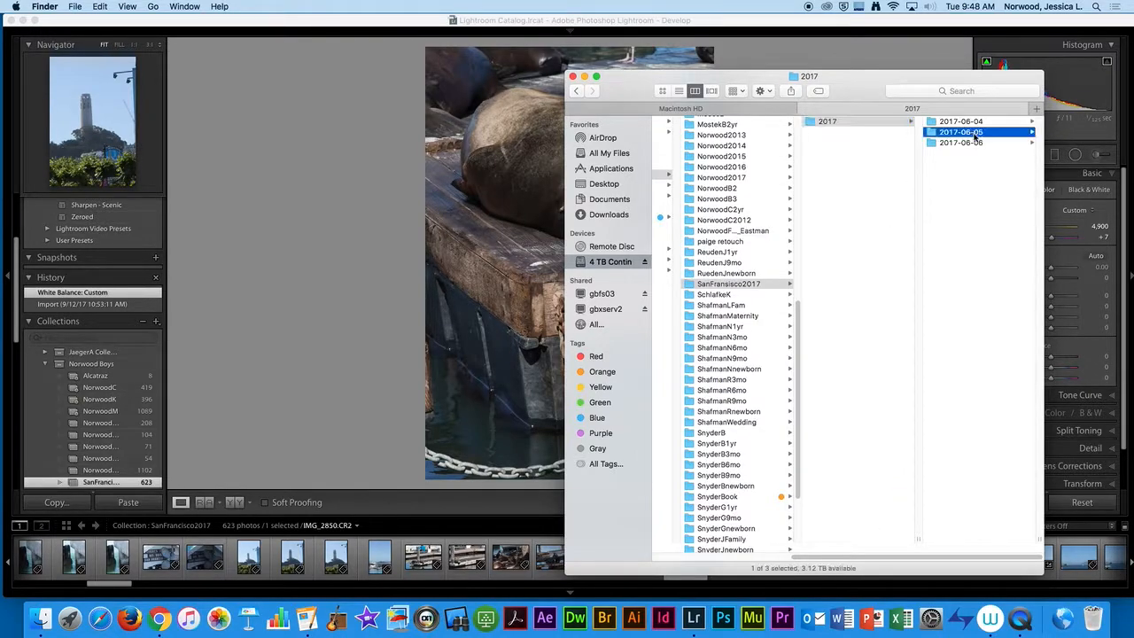
Step: Select IMG_3019.CR2, and preview the contents of its sidecar file IMG_3019.xmp
{"action": "scroll", "coordinate": [972, 289], "scroll_direction": "up", "scroll_amount": 3}
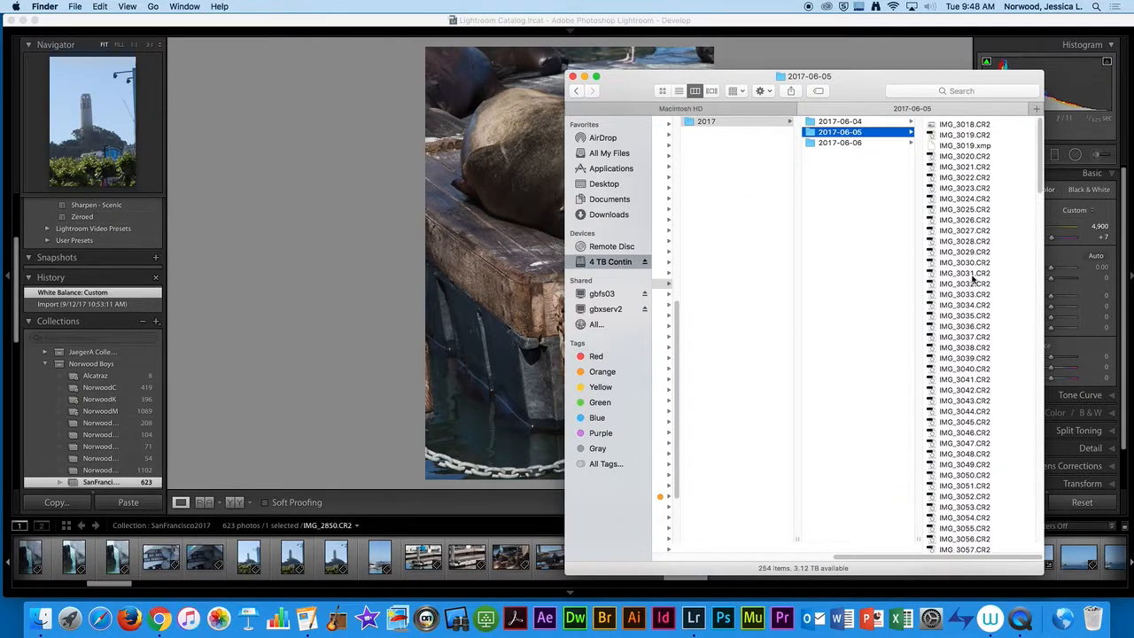
{"action": "left_click", "coordinate": [959, 133]}
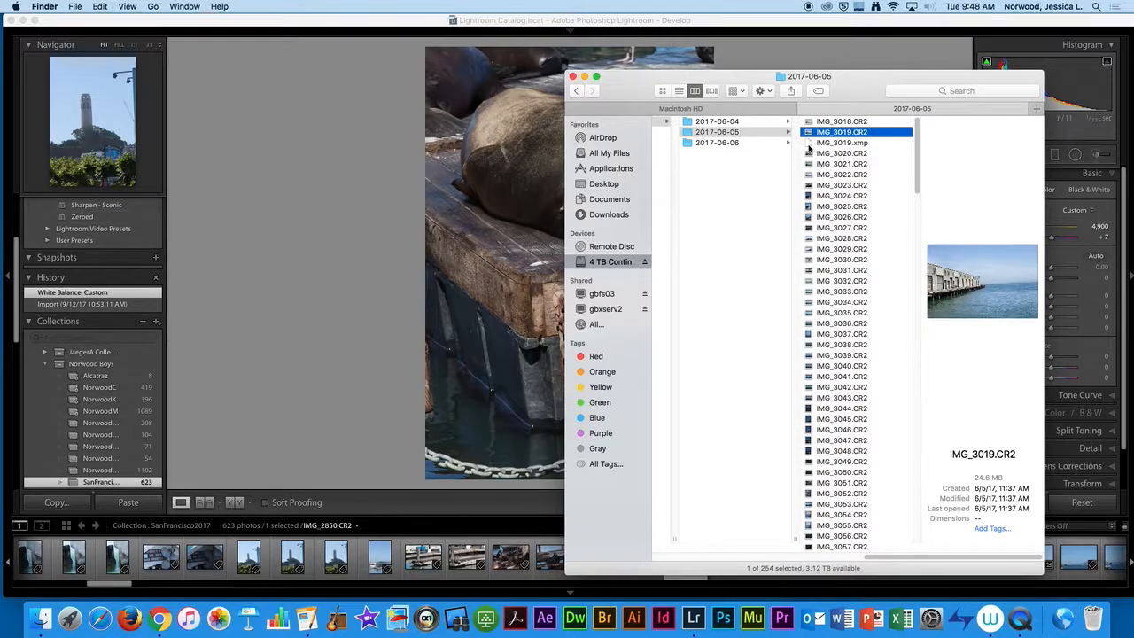
{"action": "left_click", "coordinate": [811, 144]}
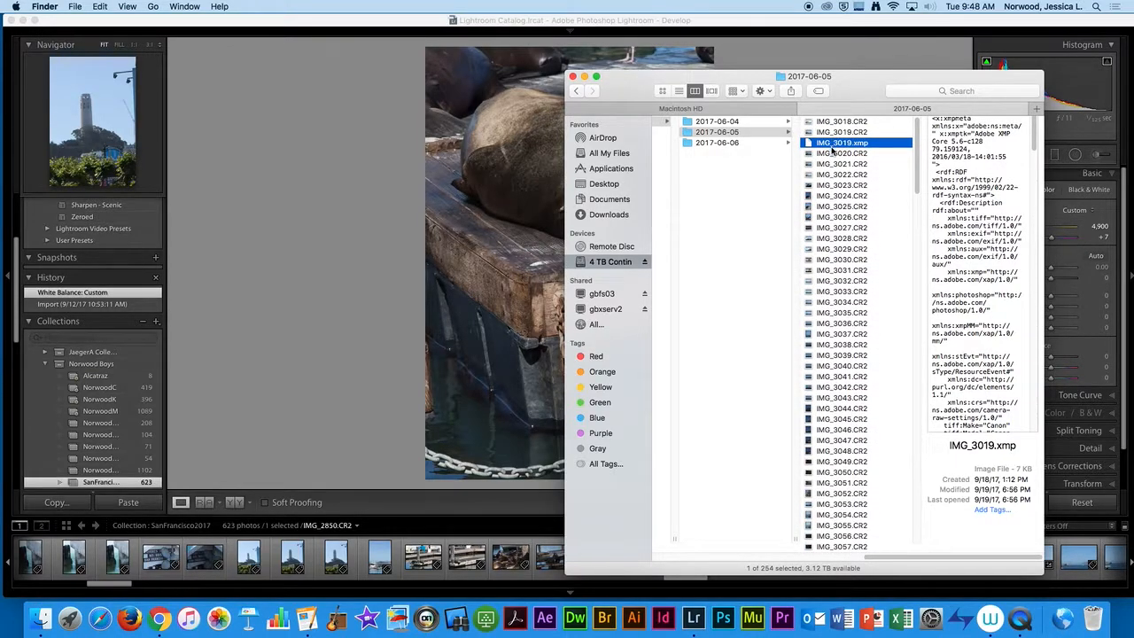
{"action": "key", "text": "space"}
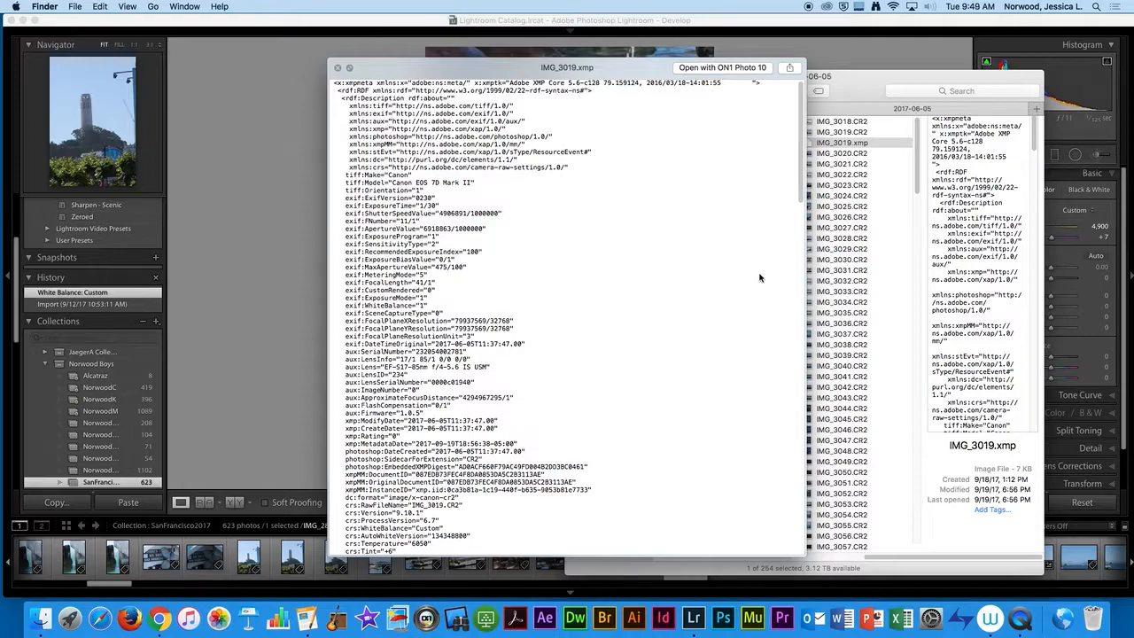
{"action": "key", "text": "space"}
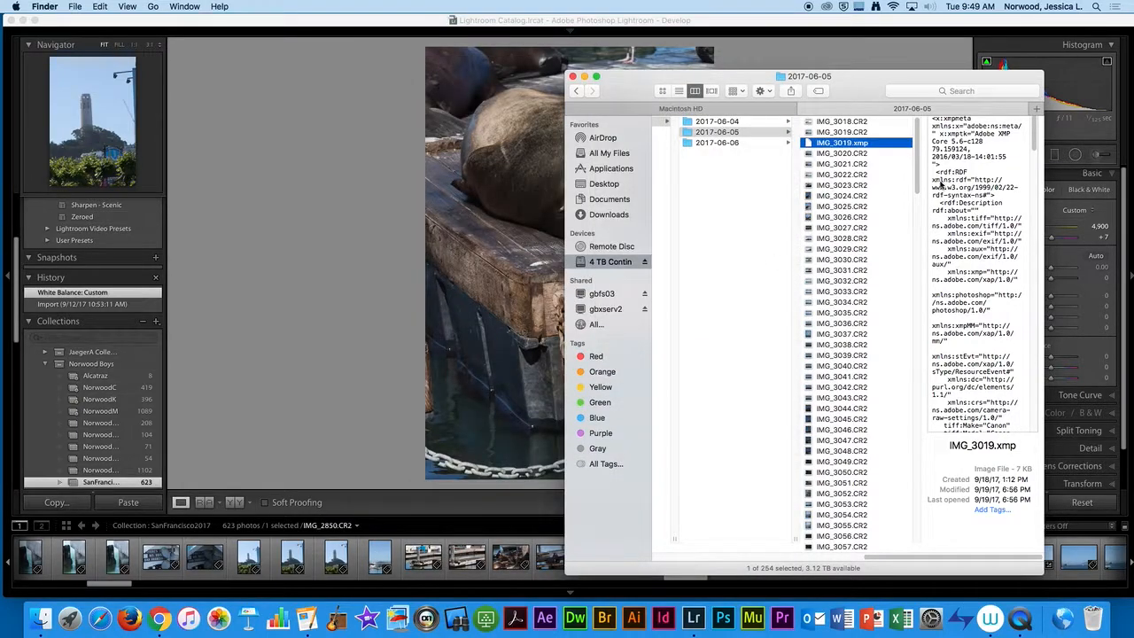
Step: Look through the folder for other CR2 photos with XMP sidecar files, and switch back to Lightroom
{"action": "left_click", "coordinate": [840, 133]}
{"action": "scroll", "coordinate": [877, 275], "scroll_direction": "down", "scroll_amount": 5}
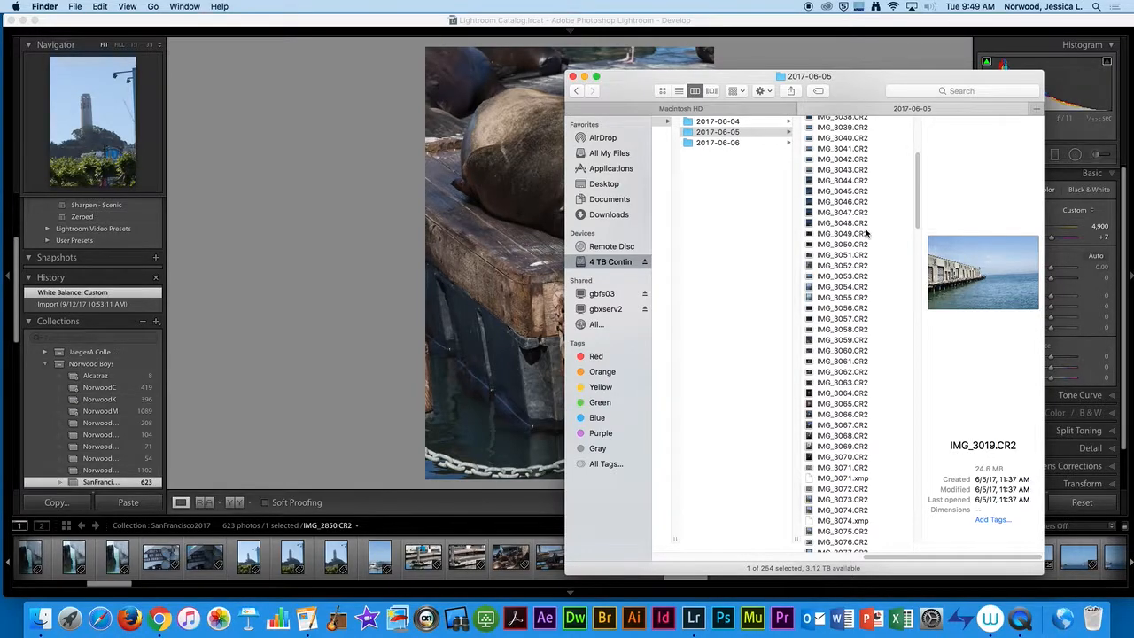
{"action": "left_click", "coordinate": [351, 156]}
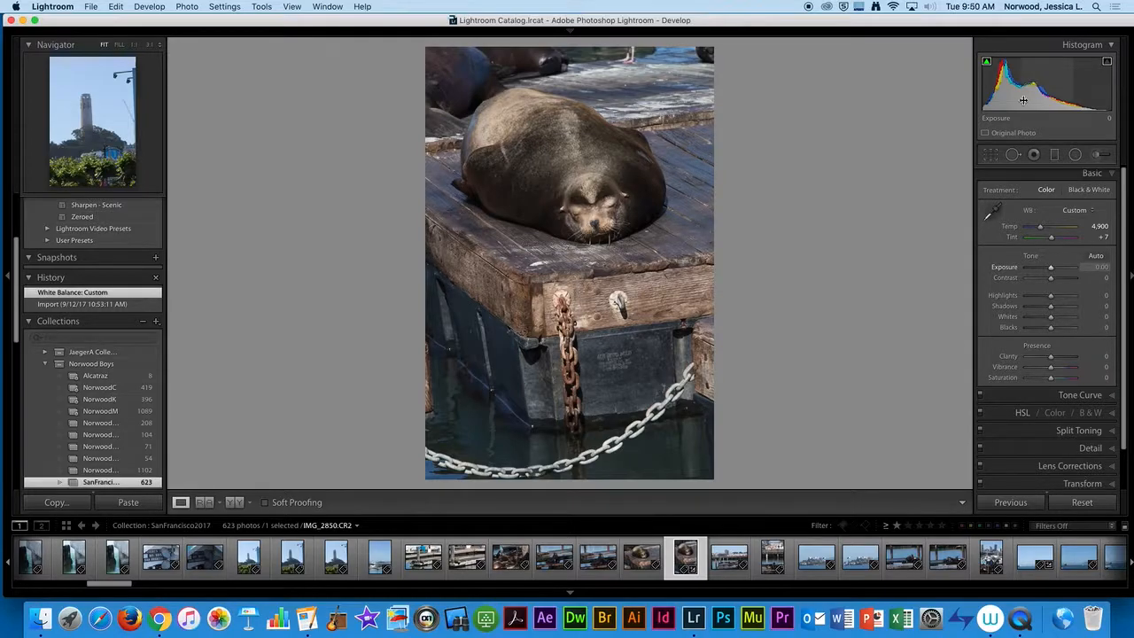
Step: Try Highlights at -55 with Shadows at +58 on the sea lion photo, and use the histogram to set Highlights to +48 and Whites to +20
{"action": "mouse_move", "coordinate": [1050, 296]}
{"action": "left_mouse_down"}
{"action": "mouse_move", "coordinate": [1068, 299]}
{"action": "mouse_move", "coordinate": [1028, 296]}
{"action": "mouse_move", "coordinate": [1065, 307]}
{"action": "left_mouse_up"}
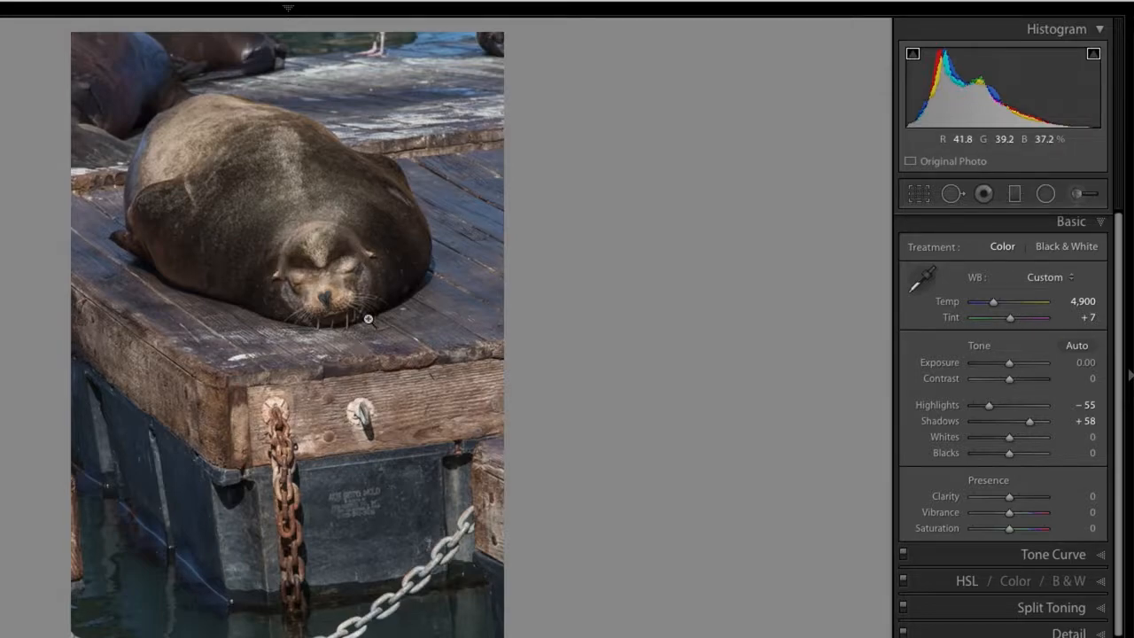
{"action": "mouse_move", "coordinate": [375, 7]}
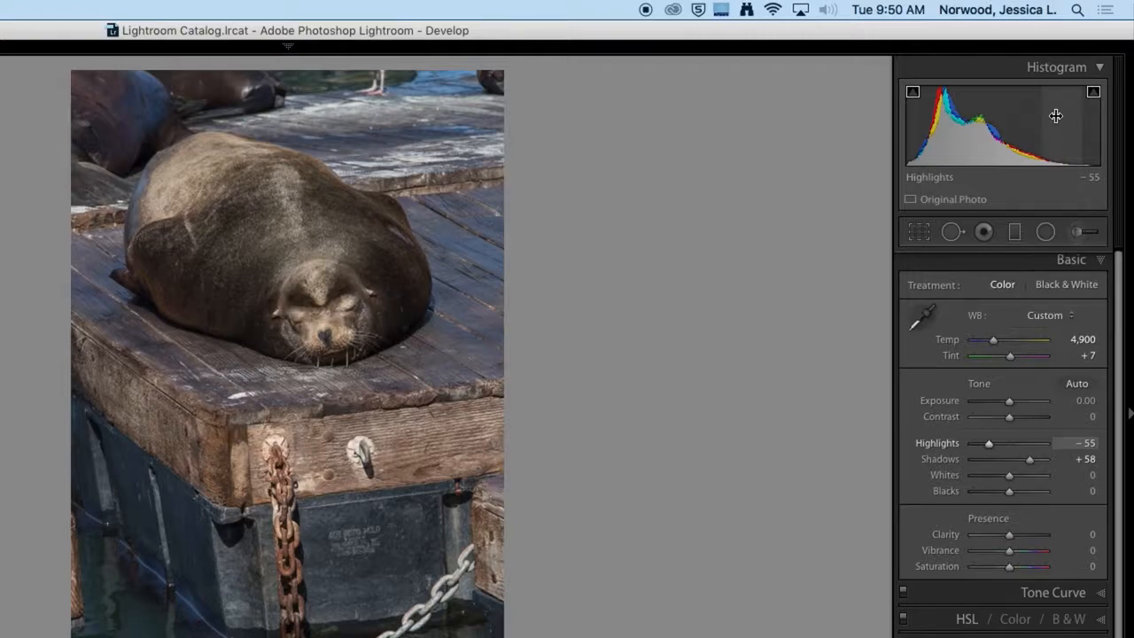
{"action": "left_click_drag", "start_coordinate": [1050, 116], "coordinate": [1104, 124]}
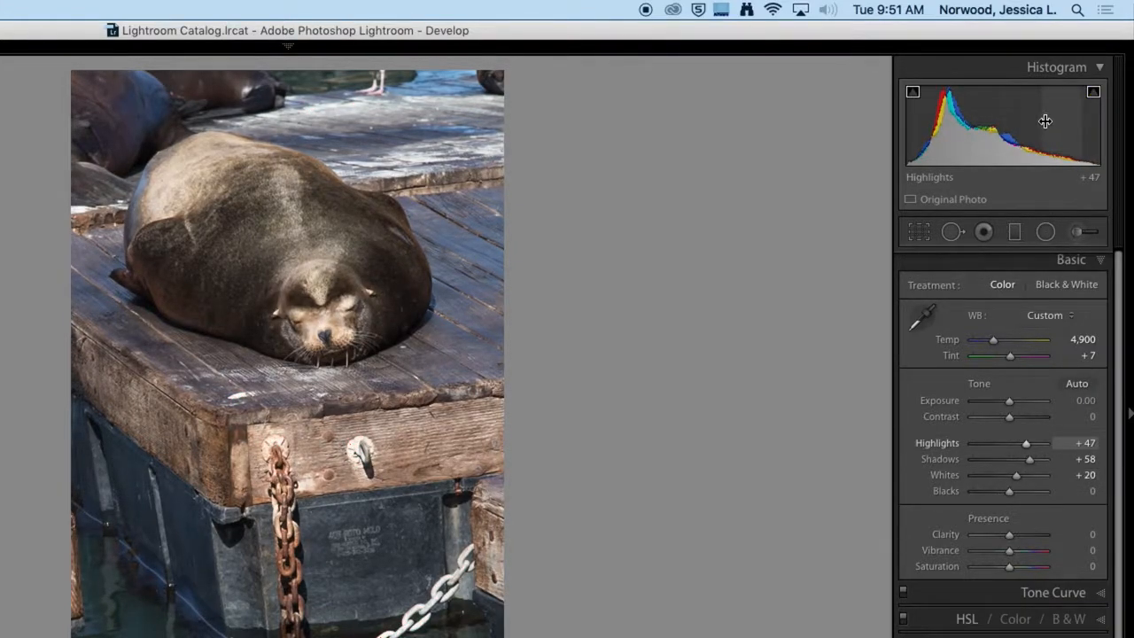
{"action": "mouse_move", "coordinate": [1046, 133]}
{"action": "left_mouse_down"}
{"action": "mouse_move", "coordinate": [1056, 133]}
{"action": "mouse_move", "coordinate": [1044, 133]}
{"action": "left_mouse_up"}
Step: Use the histogram to set the sea lion photo's Blacks to -8, Shadows to +42 and Exposure to +0.10
{"action": "left_click_drag", "start_coordinate": [950, 127], "coordinate": [914, 138]}
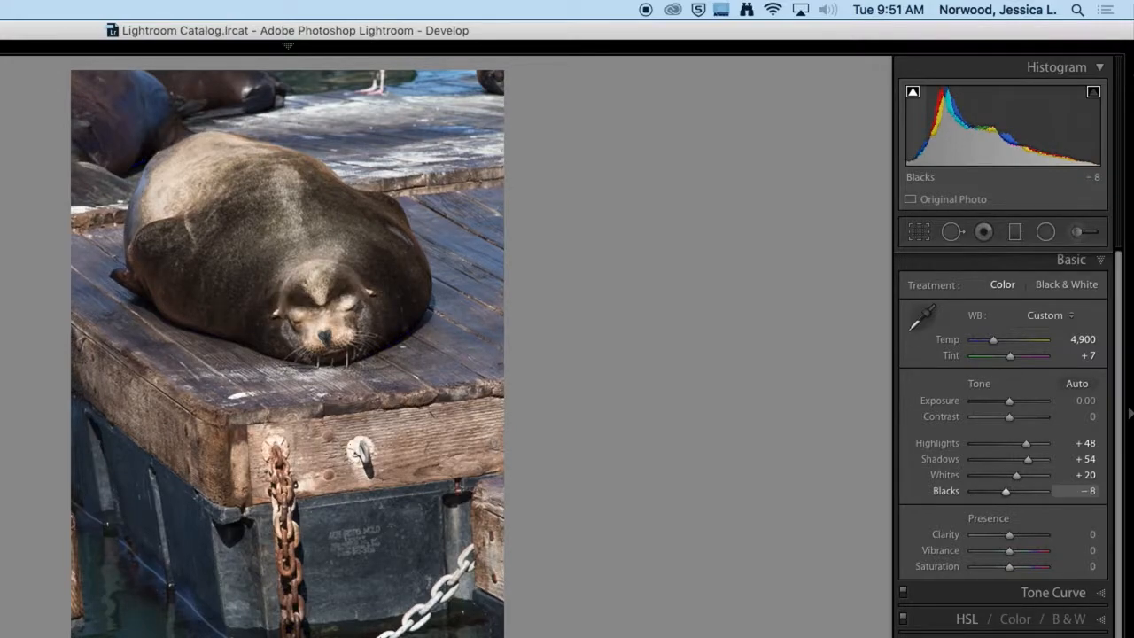
{"action": "left_click_drag", "start_coordinate": [982, 122], "coordinate": [938, 128]}
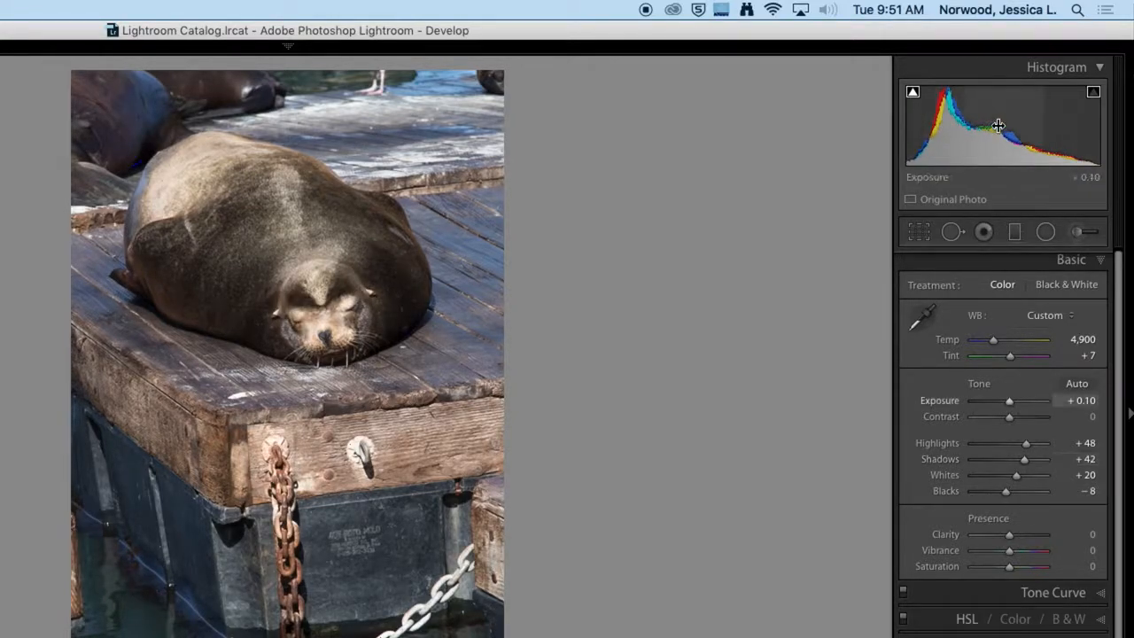
{"action": "scroll", "coordinate": [1010, 443], "scroll_direction": "down", "scroll_amount": 2}
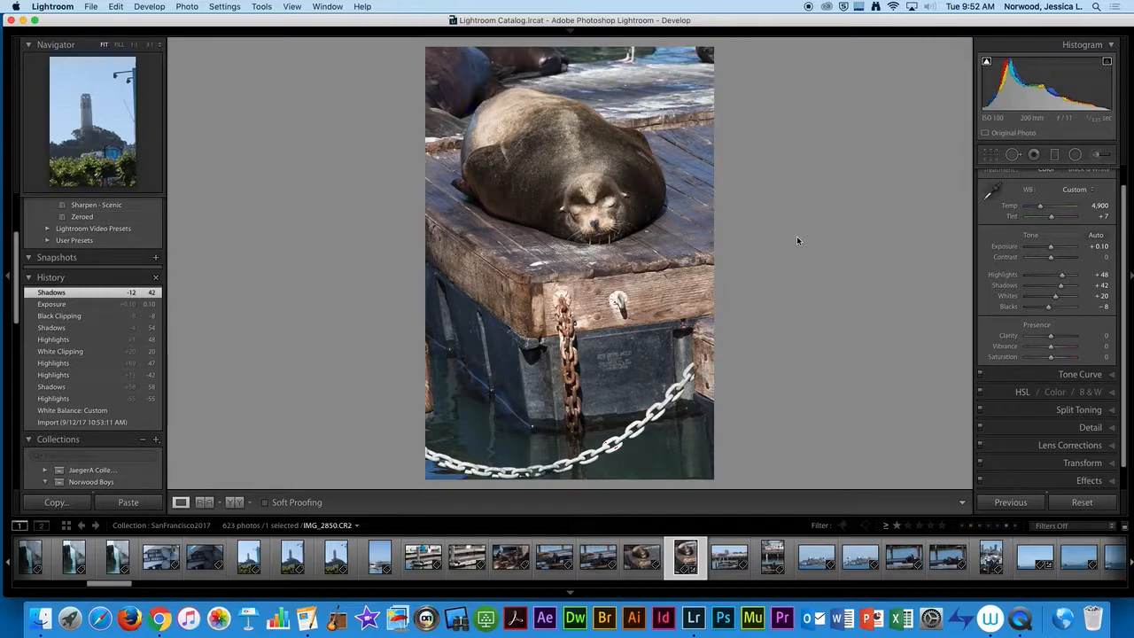
Step: Check which tools can be displayed below the sea lion photo, and switch repeatedly between its before and after versions
{"action": "left_click", "coordinate": [965, 505]}
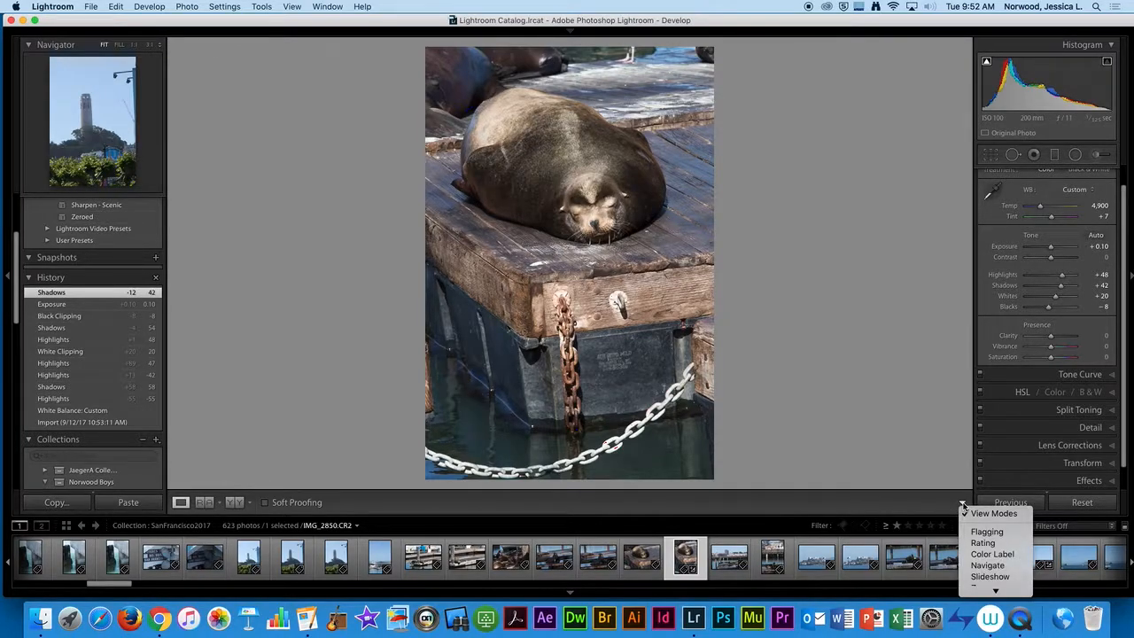
{"action": "left_click", "coordinate": [889, 507]}
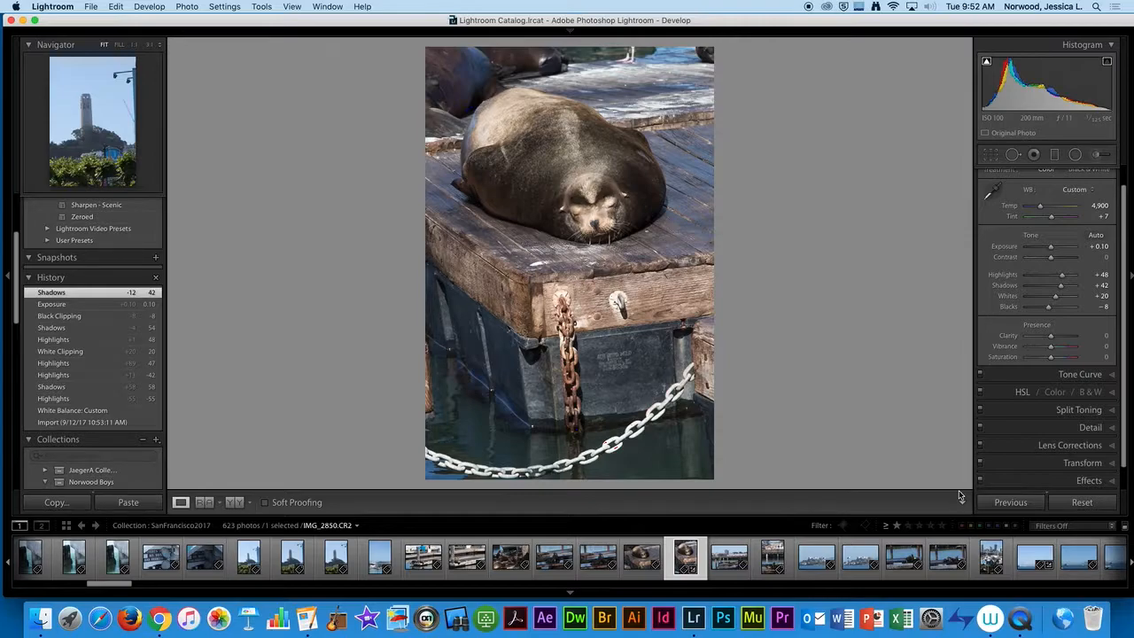
{"action": "key", "text": "backslash"}
{"action": "key", "text": "backslash"}
{"action": "key", "text": "backslash"}
{"action": "key", "text": "backslash"}
{"action": "key", "text": "backslash"}
{"action": "key", "text": "backslash"}
{"action": "key", "text": "backslash"}
{"action": "key", "text": "backslash"}
{"action": "key", "text": "backslash"}
{"action": "key", "text": "backslash"}
{"action": "key", "text": "backslash"}
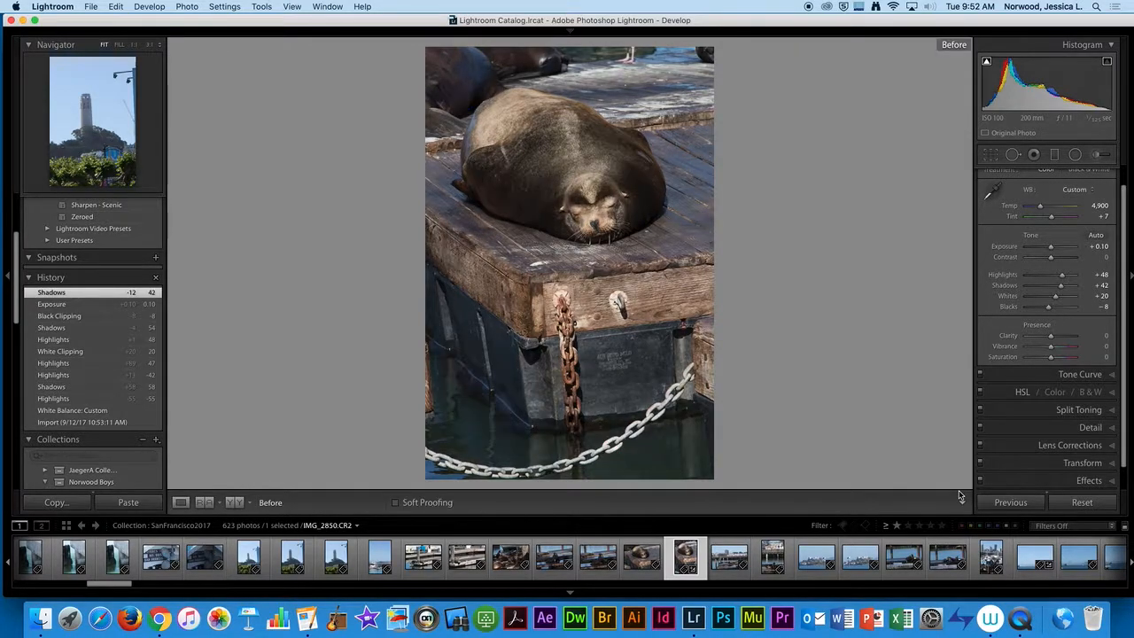
{"action": "key", "text": "backslash"}
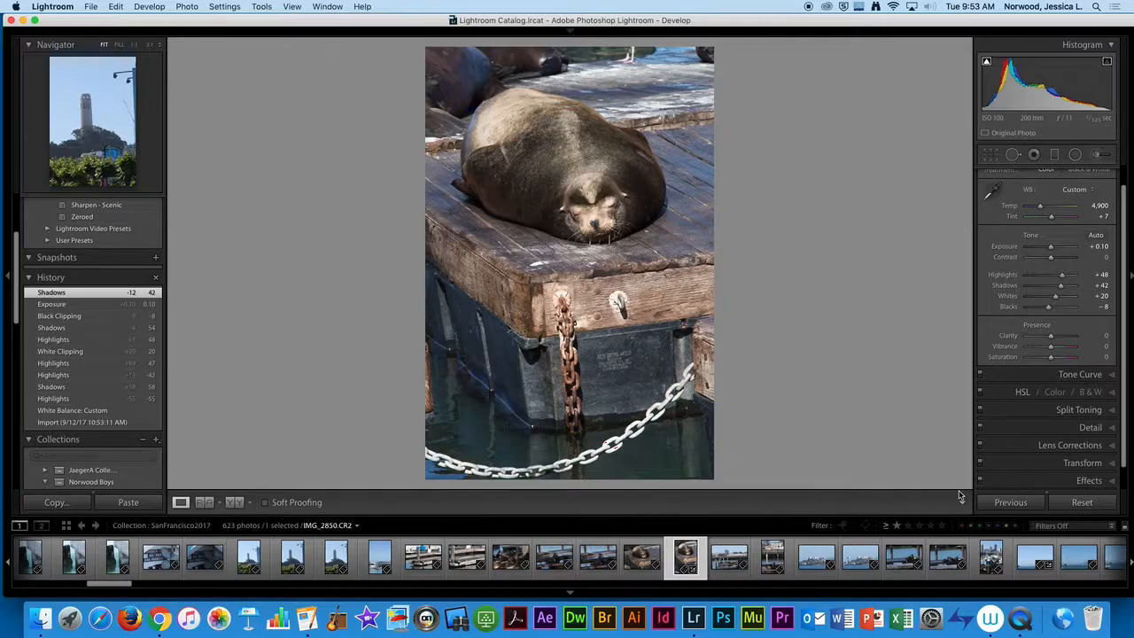
{"action": "key", "text": "backslash"}
{"action": "key", "text": "backslash"}
{"action": "key", "text": "backslash"}
{"action": "key", "text": "backslash"}
Step: Switch the filmstrip's photo filter on and off, and bring up the Basic adjustments for the bay photo IMG_2804.CR2
{"action": "left_click", "coordinate": [1126, 527]}
{"action": "left_click", "coordinate": [1126, 527]}
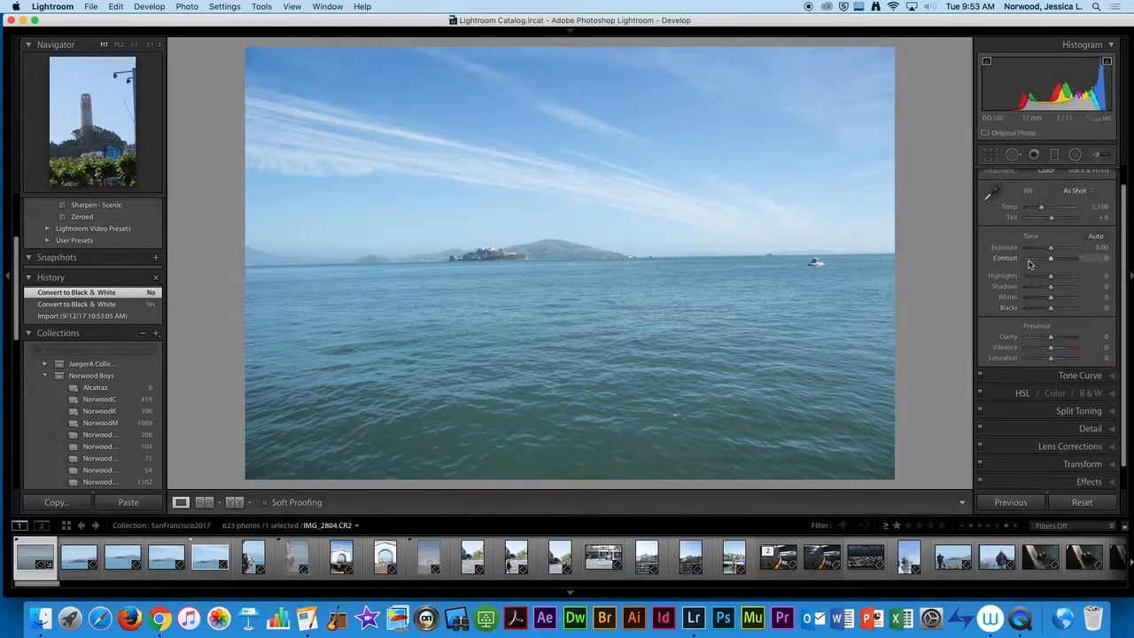
{"action": "scroll", "coordinate": [1034, 287], "scroll_direction": "up", "scroll_amount": 2}
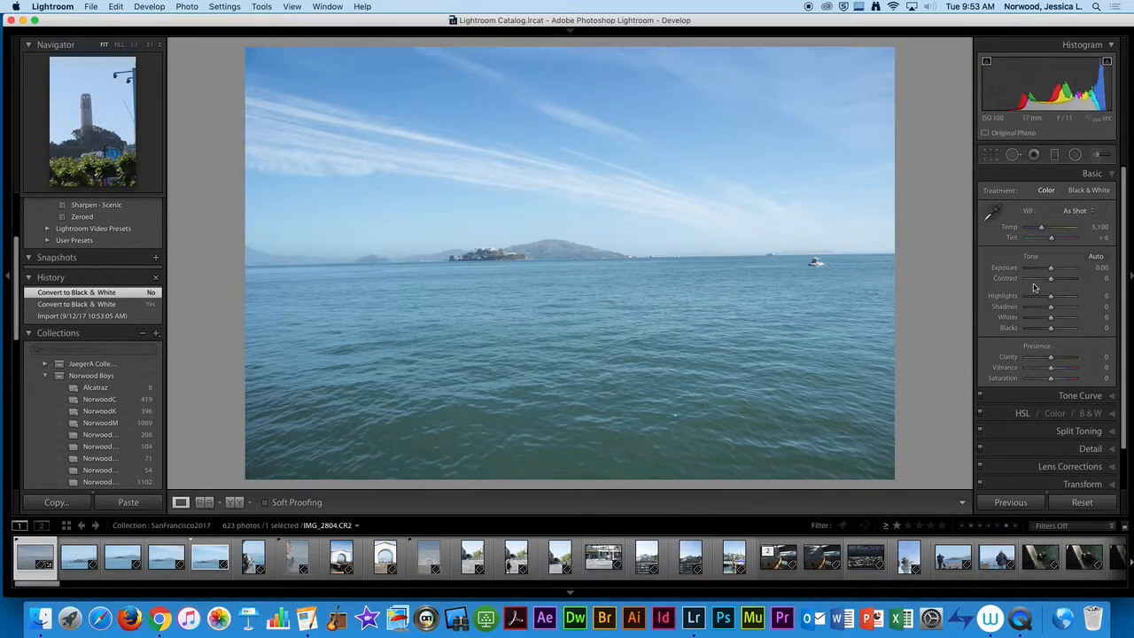
Step: Review the Smart Preview information for the bay photo IMG_2804.CR2, and dismiss it without building a preview
{"action": "left_click", "coordinate": [1001, 135]}
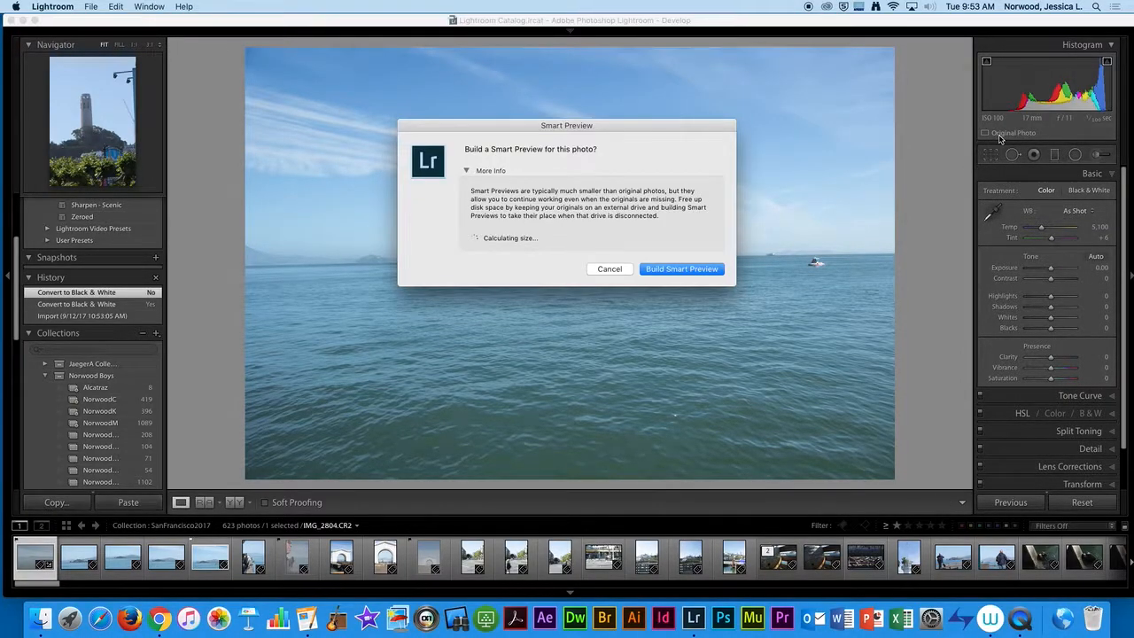
{"action": "left_click", "coordinate": [615, 270]}
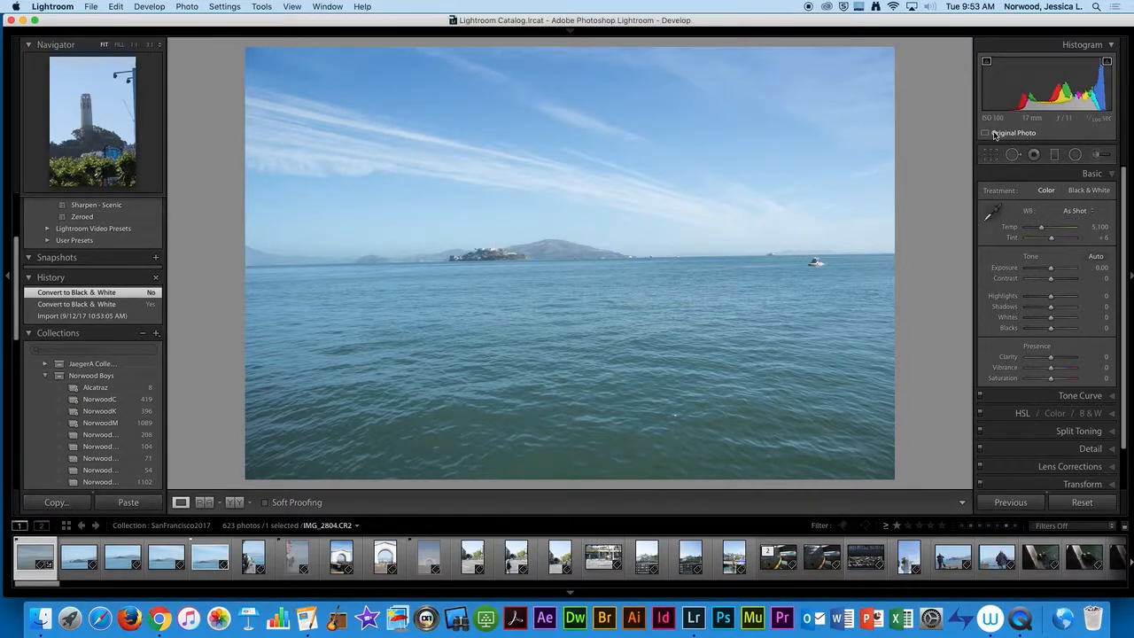
{"action": "left_click", "coordinate": [995, 133]}
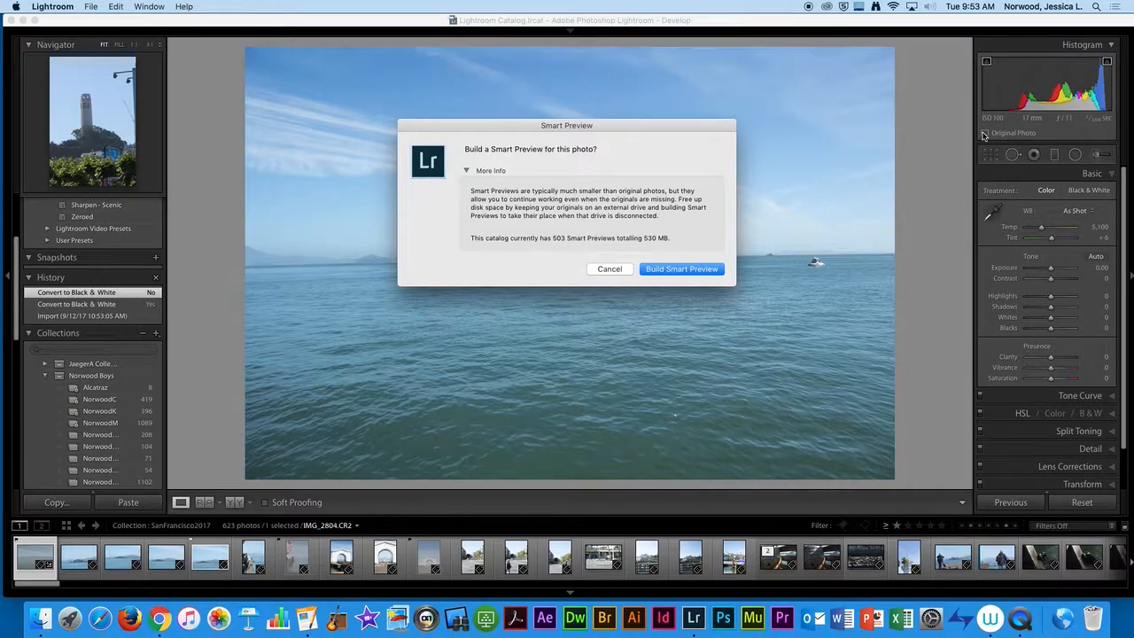
{"action": "left_click", "coordinate": [612, 270]}
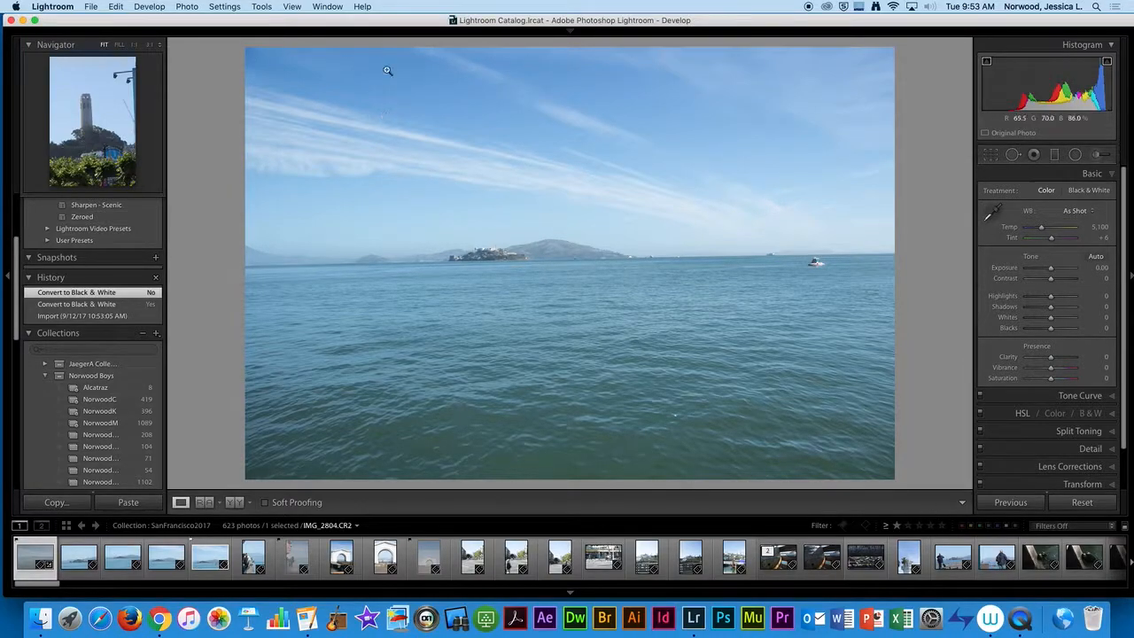
{"action": "left_click", "coordinate": [198, 4]}
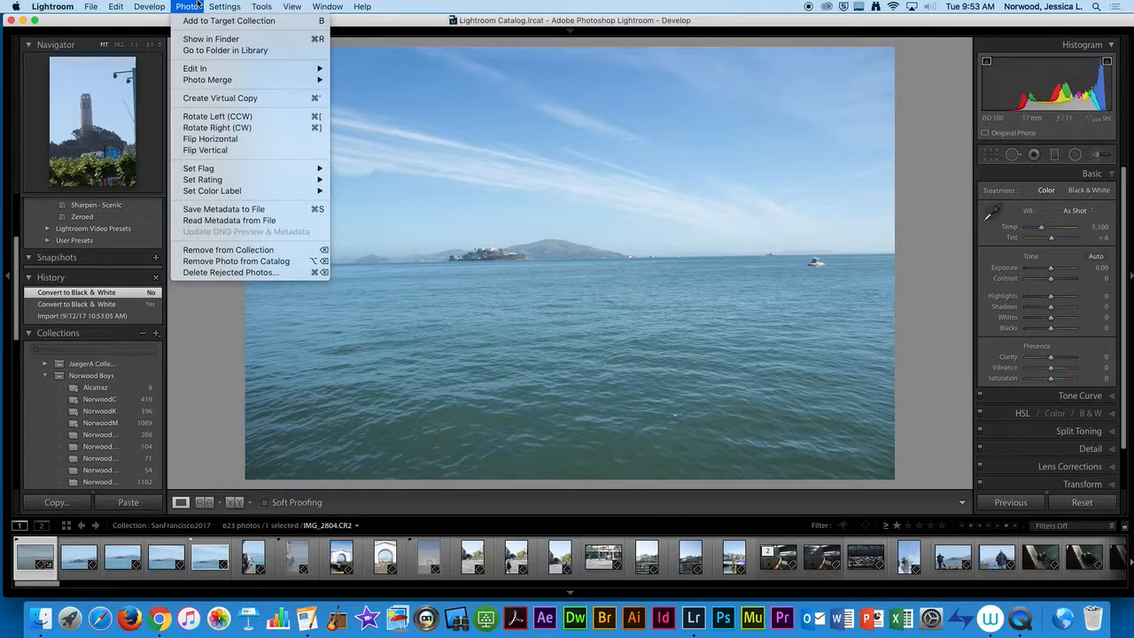
{"action": "mouse_move", "coordinate": [138, 4]}
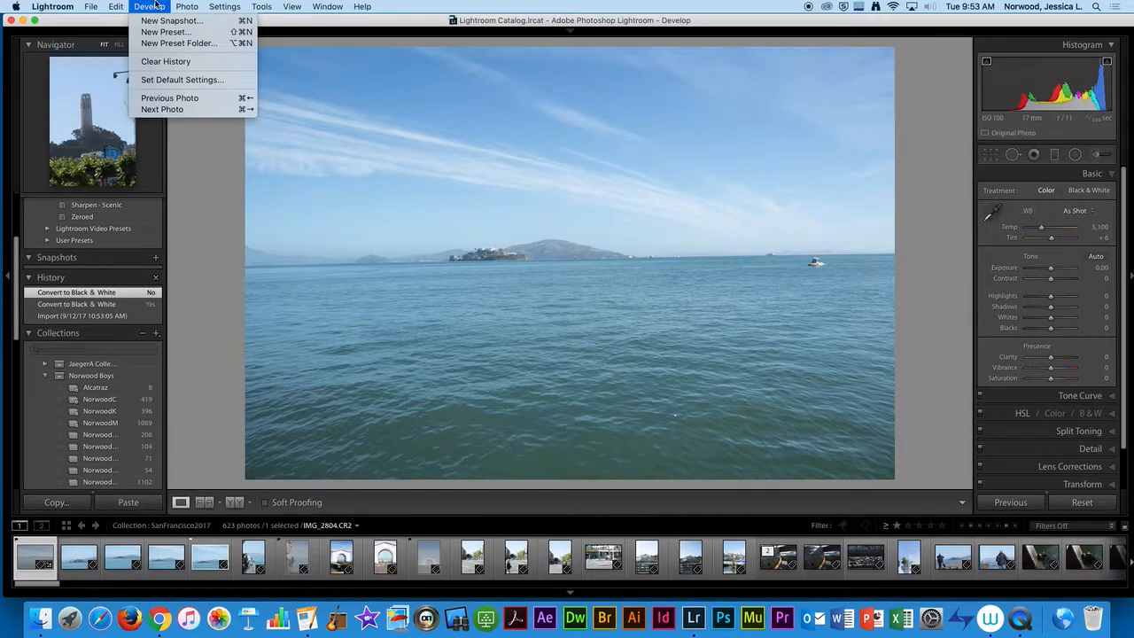
{"action": "mouse_move", "coordinate": [297, 5]}
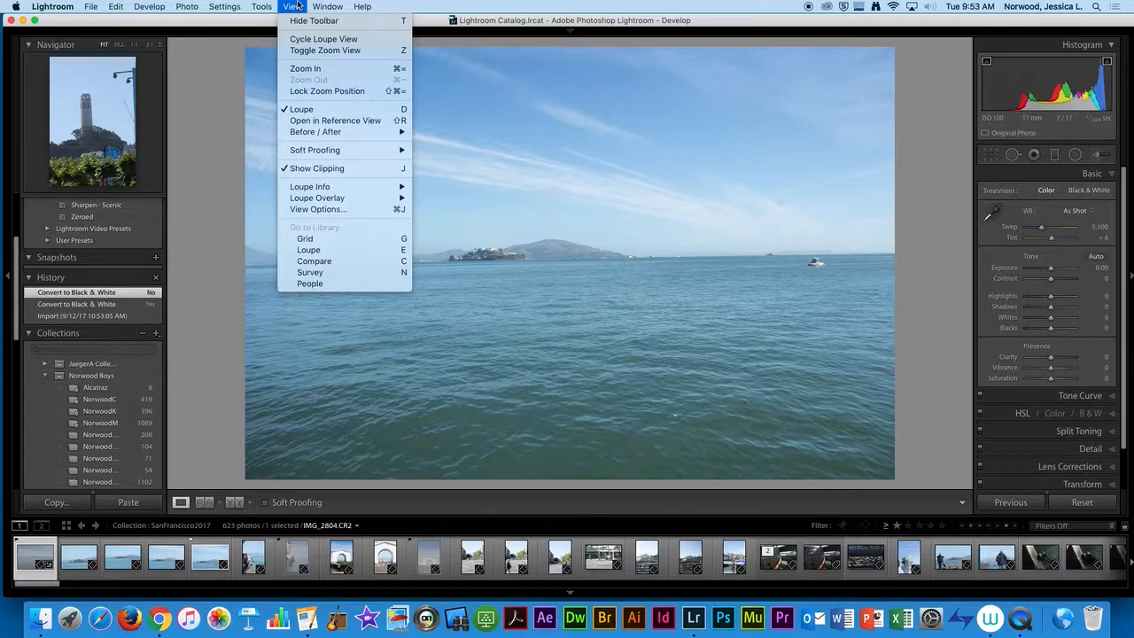
{"action": "left_click", "coordinate": [297, 5]}
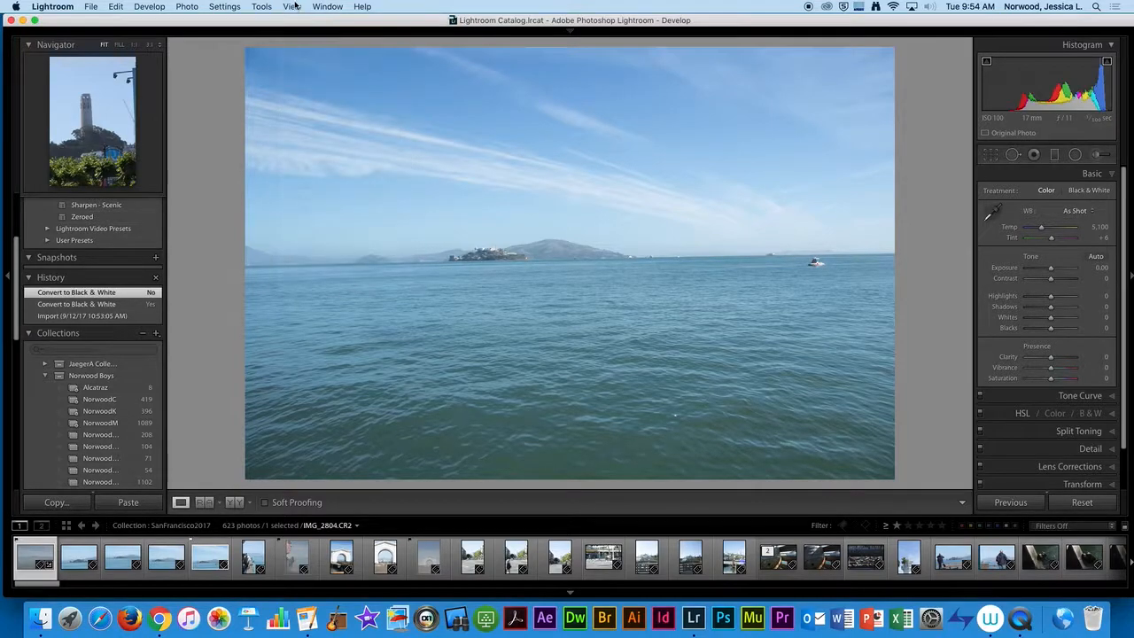
{"action": "left_click", "coordinate": [143, 7]}
{"action": "left_click", "coordinate": [144, 8]}
Step: Set up a side-by-side before/after comparison and bring up the sea lion photo IMG_2858.CR2 in it
{"action": "left_click", "coordinate": [234, 503]}
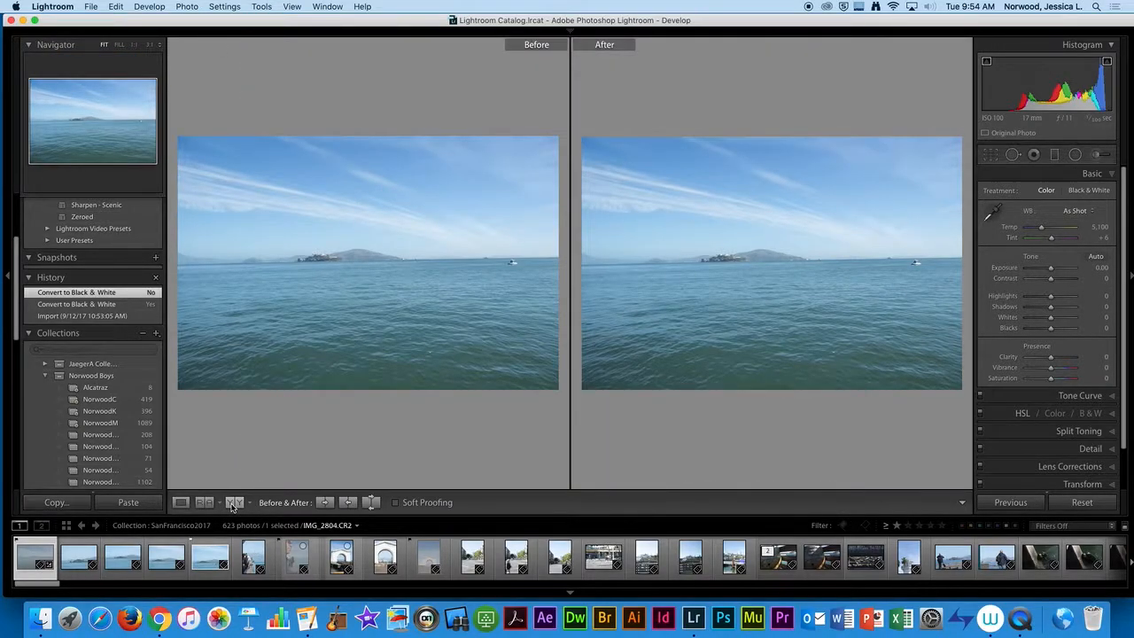
{"action": "scroll", "coordinate": [685, 559], "scroll_direction": "down", "scroll_amount": 5}
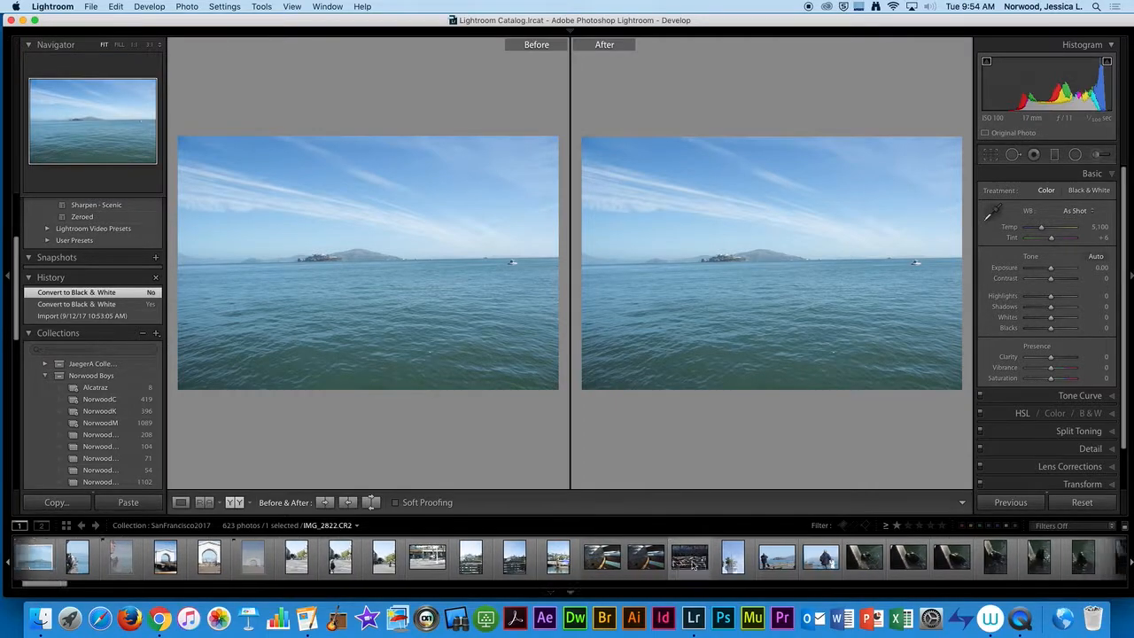
{"action": "scroll", "coordinate": [685, 561], "scroll_direction": "down", "scroll_amount": 8}
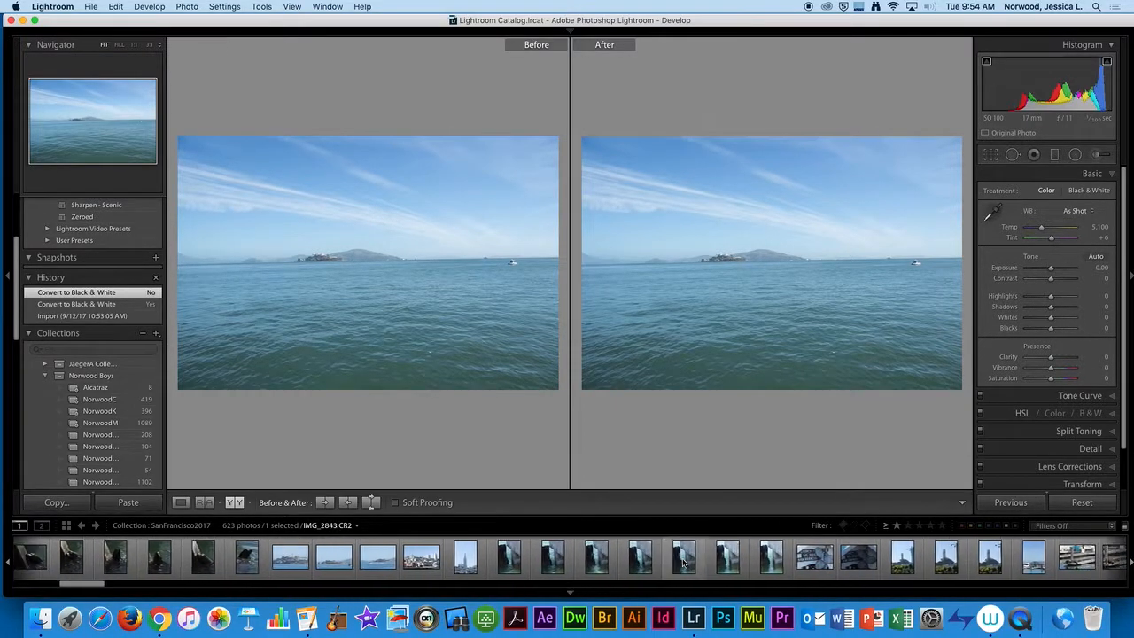
{"action": "scroll", "coordinate": [684, 561], "scroll_direction": "down", "scroll_amount": 8}
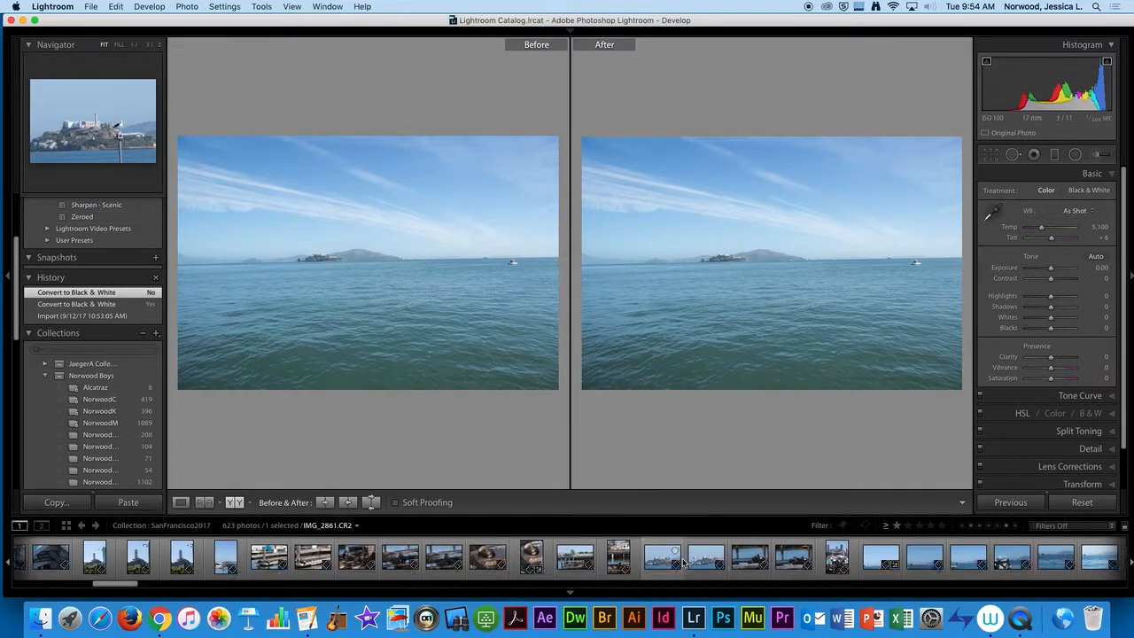
{"action": "left_click", "coordinate": [532, 559]}
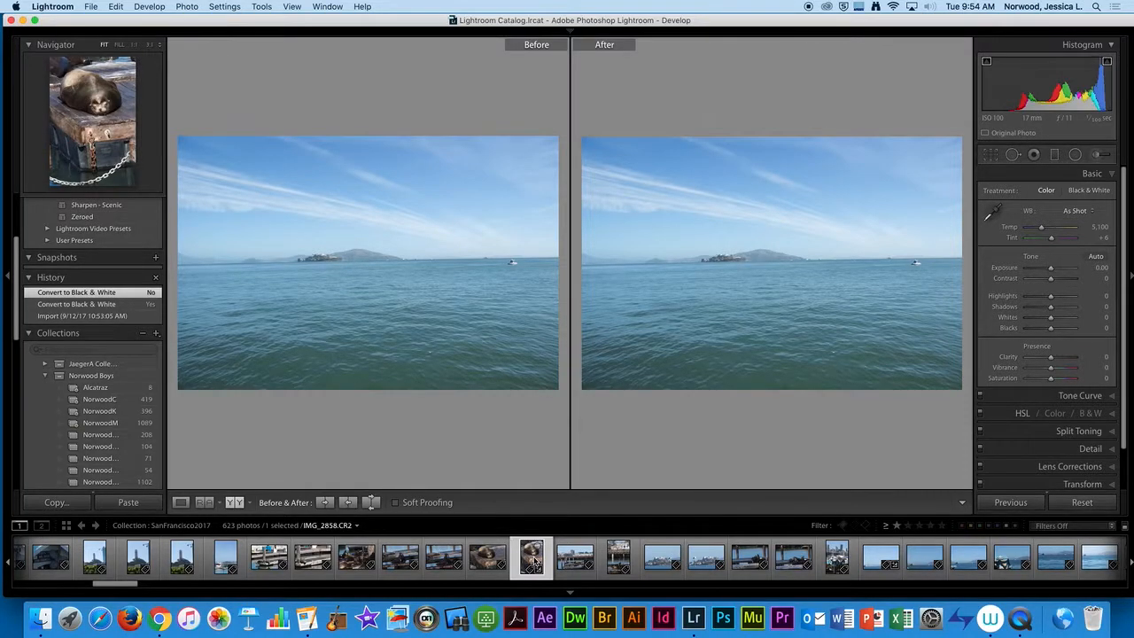
{"action": "key", "text": "p"}
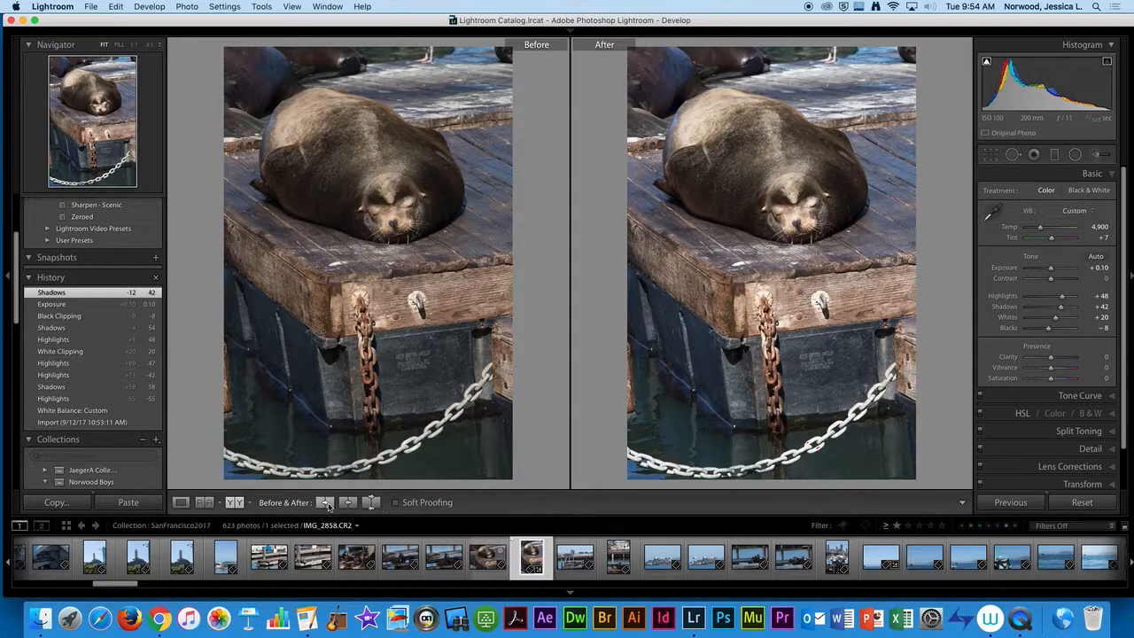
Step: Return the sea lion photo to the single-image Loupe view, and switch Soft Proofing on and off
{"action": "left_click", "coordinate": [219, 504]}
{"action": "left_click", "coordinate": [180, 503]}
{"action": "left_click", "coordinate": [180, 503]}
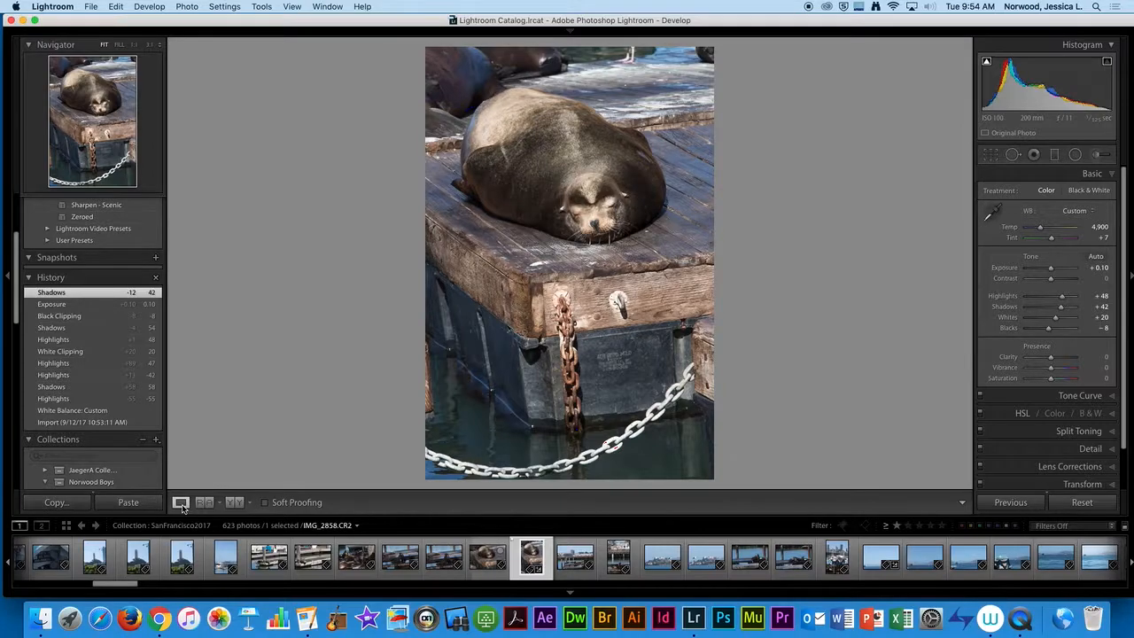
{"action": "left_click", "coordinate": [265, 503]}
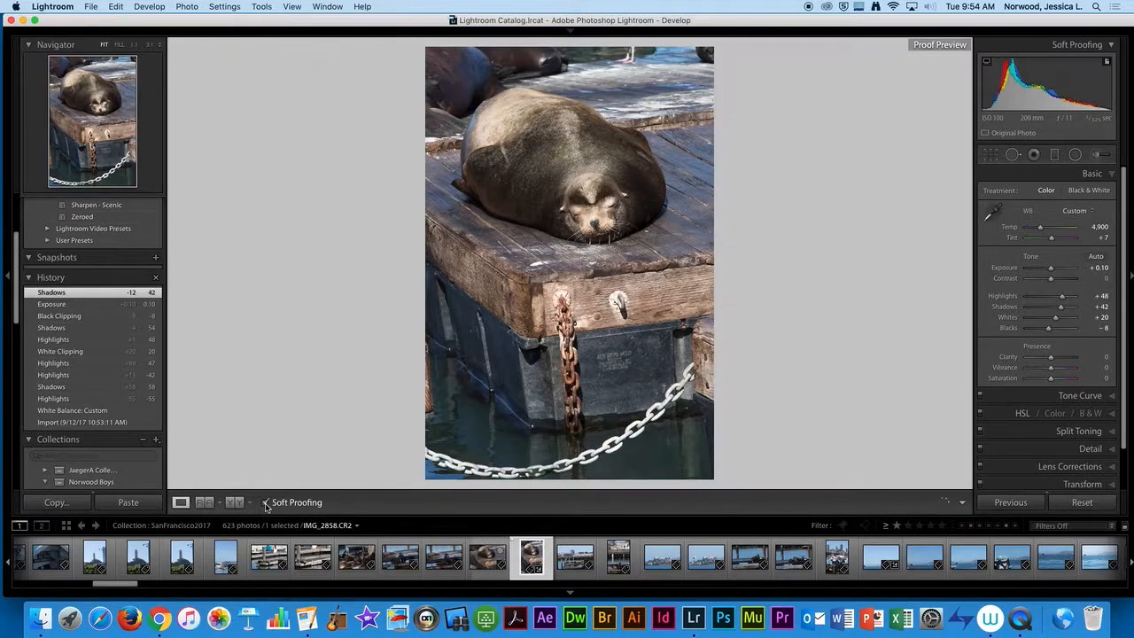
{"action": "left_click", "coordinate": [265, 503]}
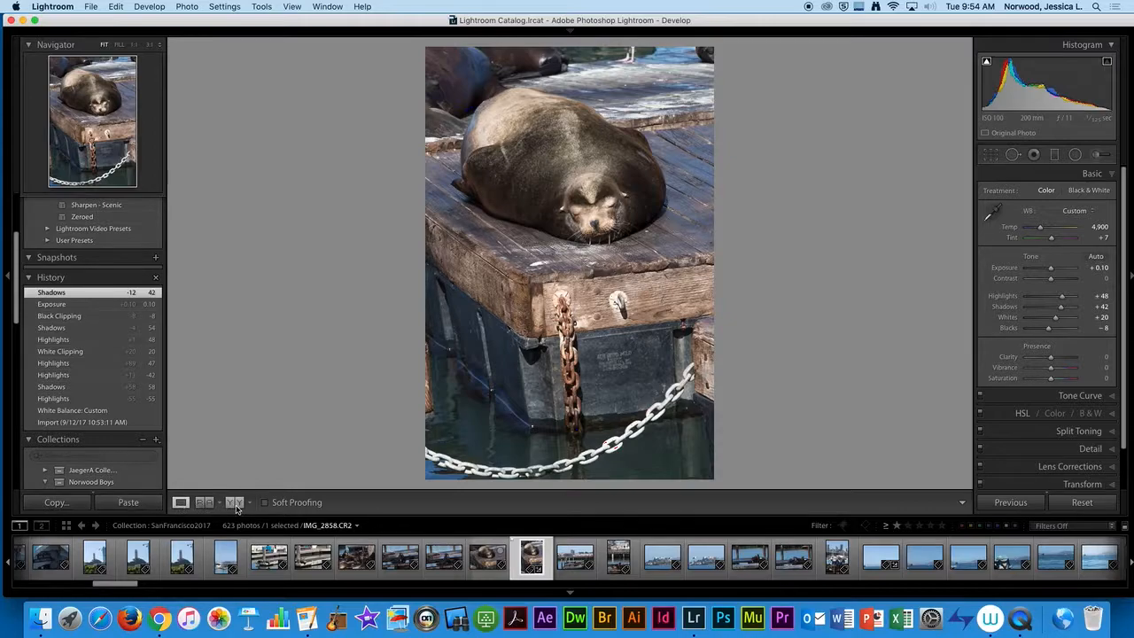
Step: Display the Navigate, Flagging and Color Label controls below the photo, trying the Rating control as well
{"action": "left_click", "coordinate": [963, 502]}
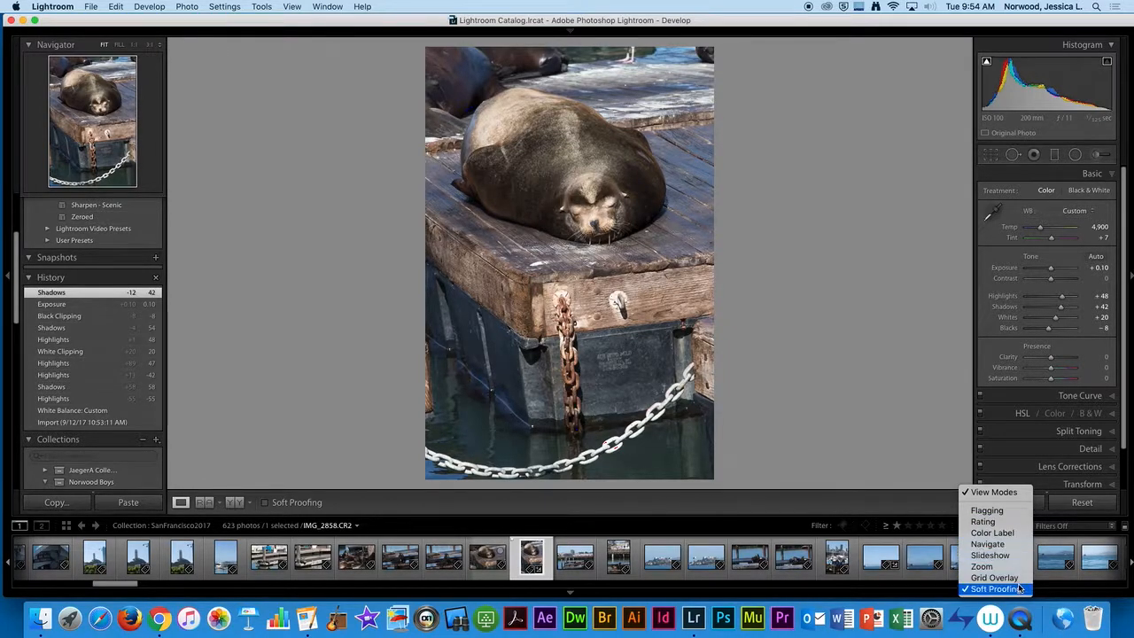
{"action": "left_click", "coordinate": [991, 544]}
{"action": "left_click", "coordinate": [962, 504]}
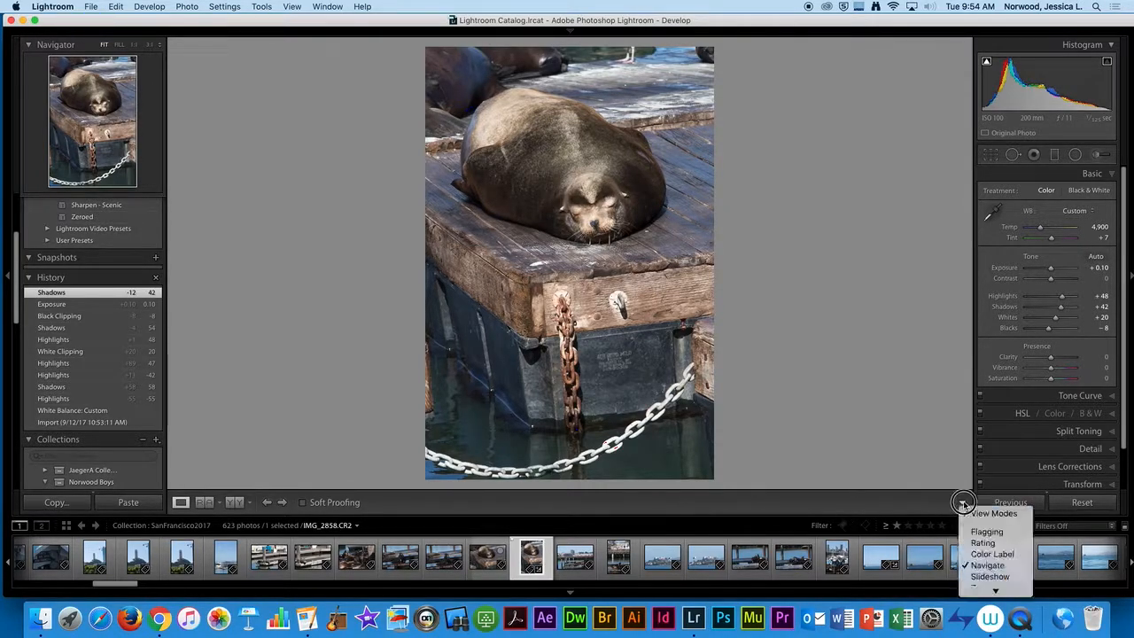
{"action": "left_click", "coordinate": [972, 524]}
{"action": "left_click", "coordinate": [964, 504]}
{"action": "left_click", "coordinate": [983, 542]}
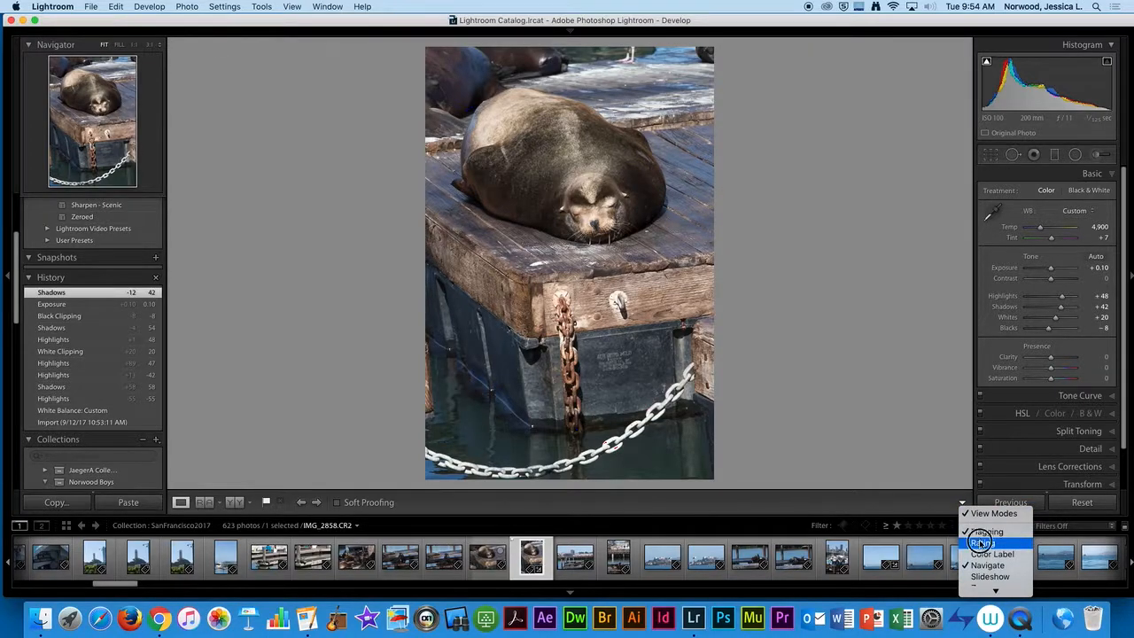
{"action": "left_click", "coordinate": [963, 504]}
{"action": "left_click", "coordinate": [984, 543]}
{"action": "left_click", "coordinate": [963, 504]}
{"action": "left_click", "coordinate": [990, 554]}
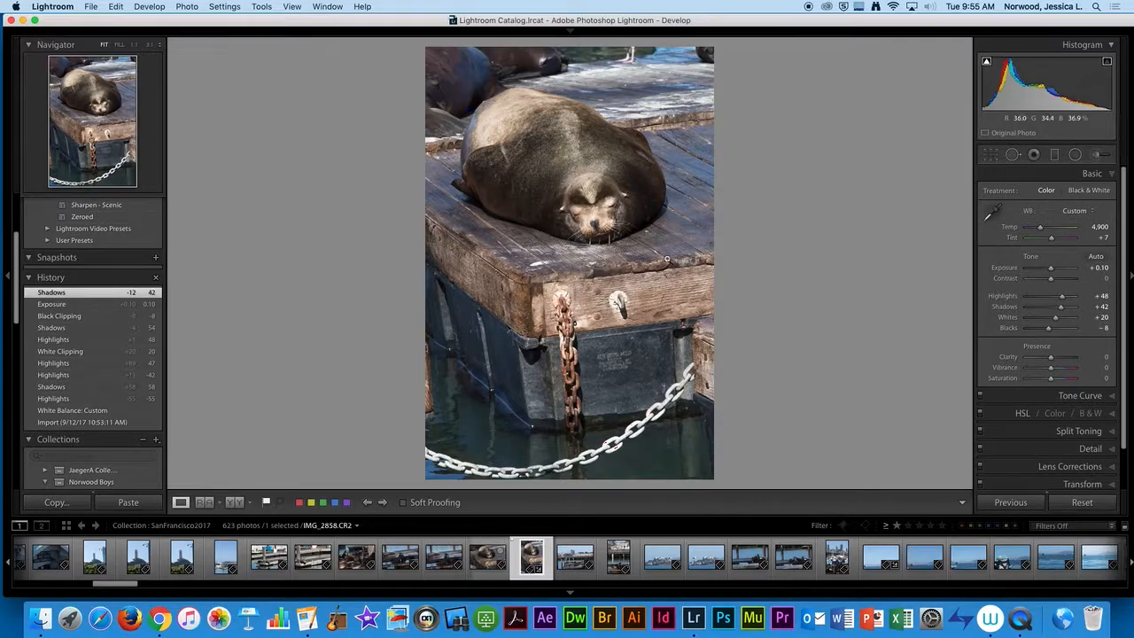
Step: Review the white balance presets, and set the sea lion photo's Whites to +21 using the clipping preview
{"action": "left_click", "coordinate": [1084, 214]}
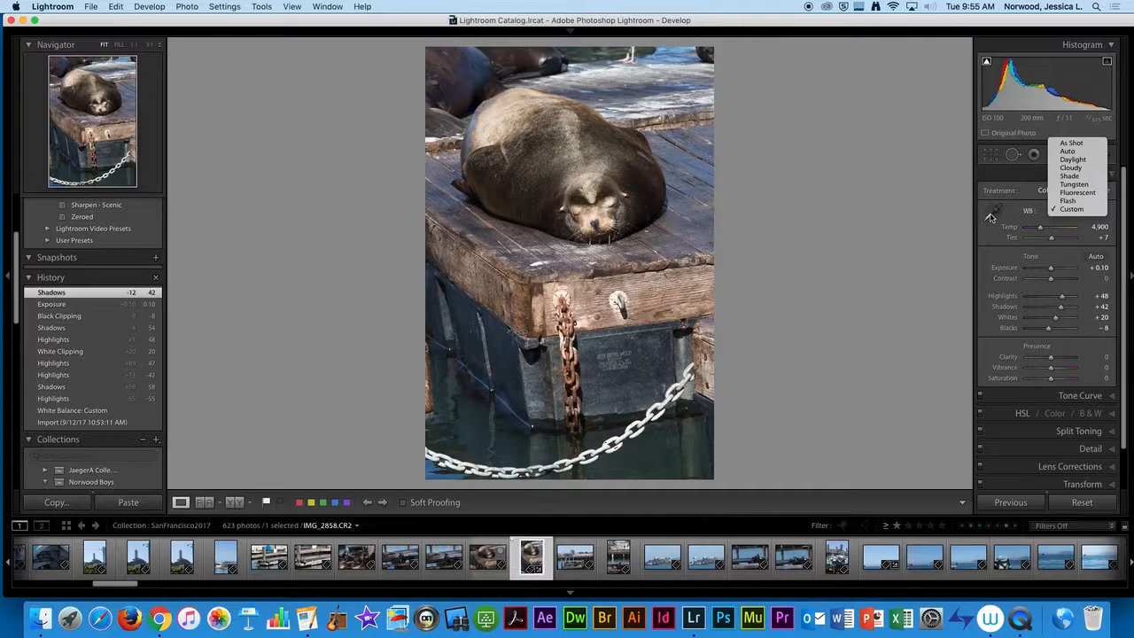
{"action": "left_click", "coordinate": [1028, 213]}
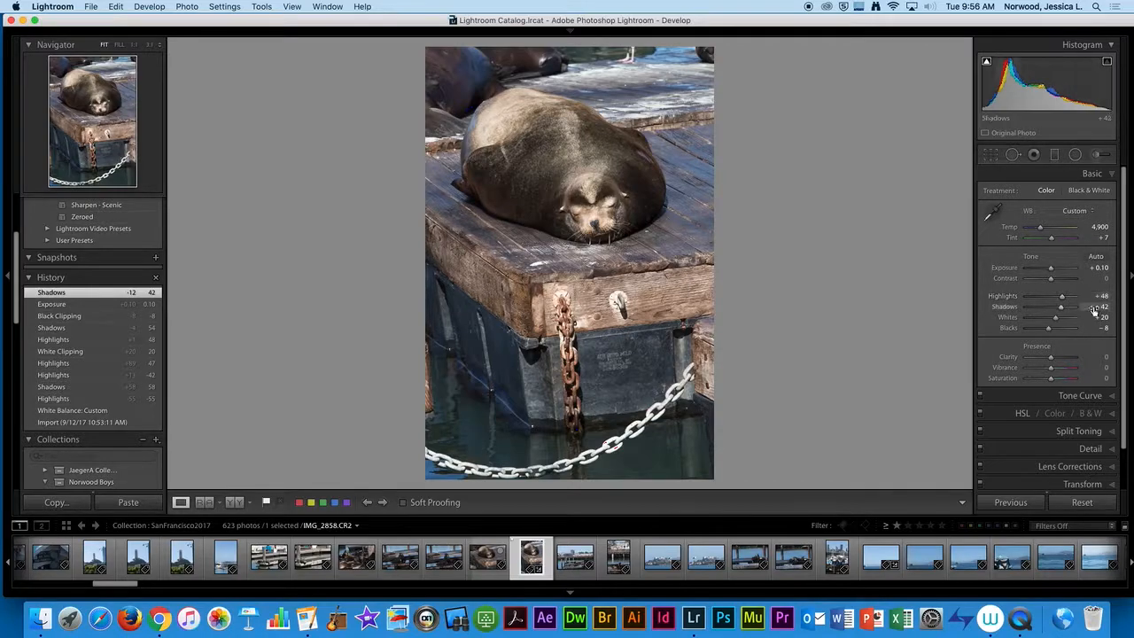
{"action": "scroll", "coordinate": [1092, 309], "scroll_direction": "down", "scroll_amount": 1}
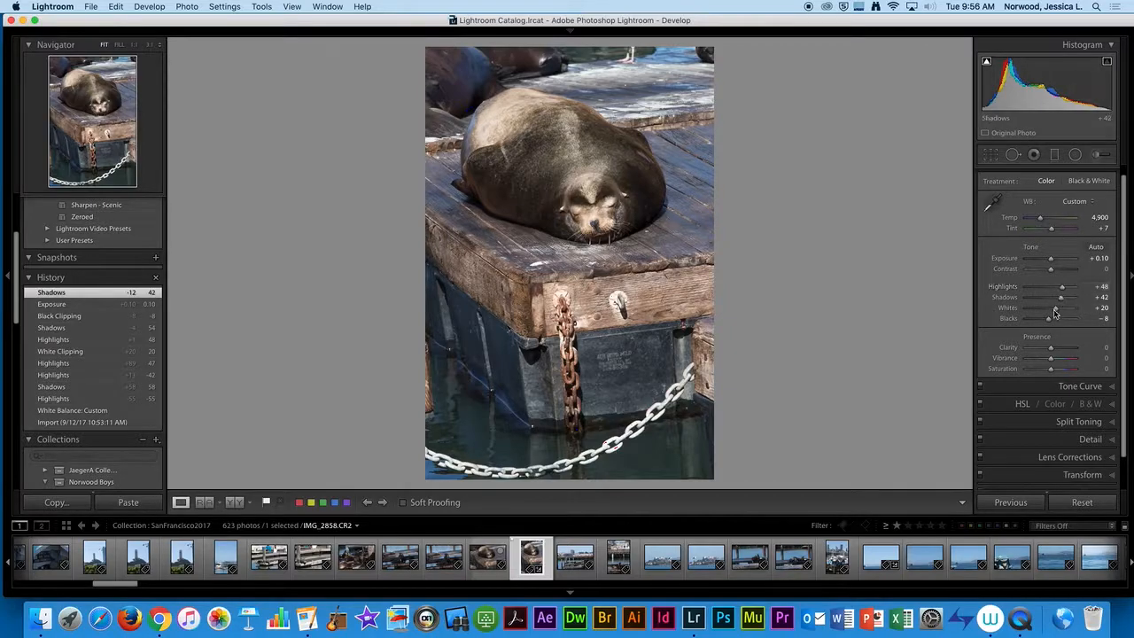
{"action": "left_click_drag", "start_coordinate": [1055, 308], "coordinate": [1071, 310]}
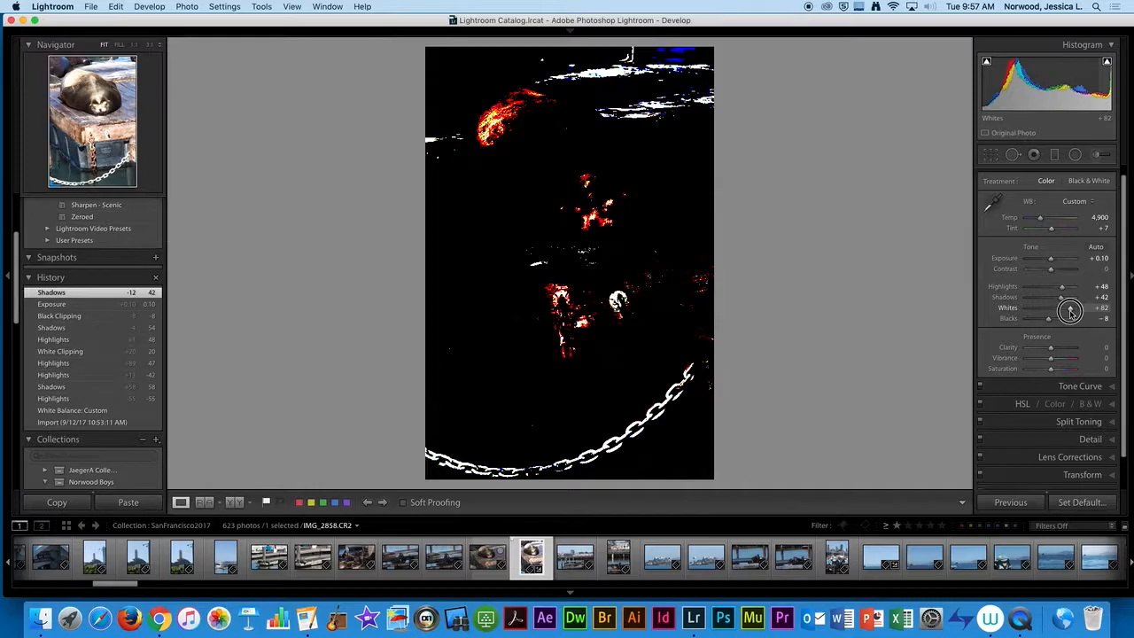
{"action": "mouse_move", "coordinate": [1070, 310]}
{"action": "left_mouse_down"}
{"action": "mouse_move", "coordinate": [1051, 312]}
{"action": "mouse_move", "coordinate": [1062, 314]}
{"action": "left_mouse_up"}
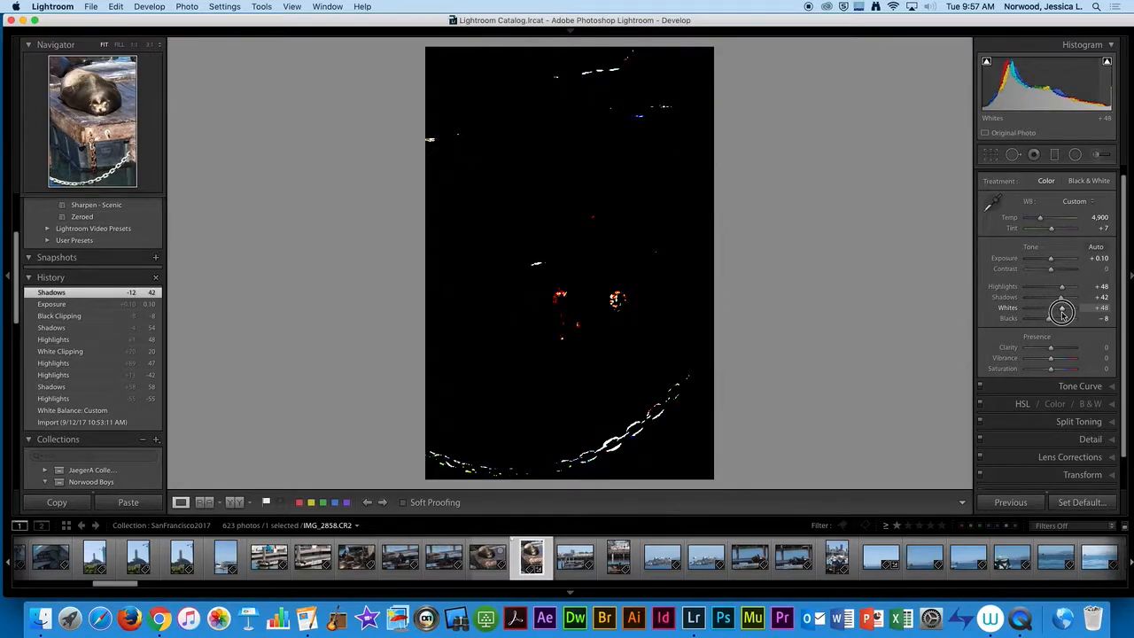
{"action": "left_click_drag", "start_coordinate": [1062, 315], "coordinate": [1064, 312]}
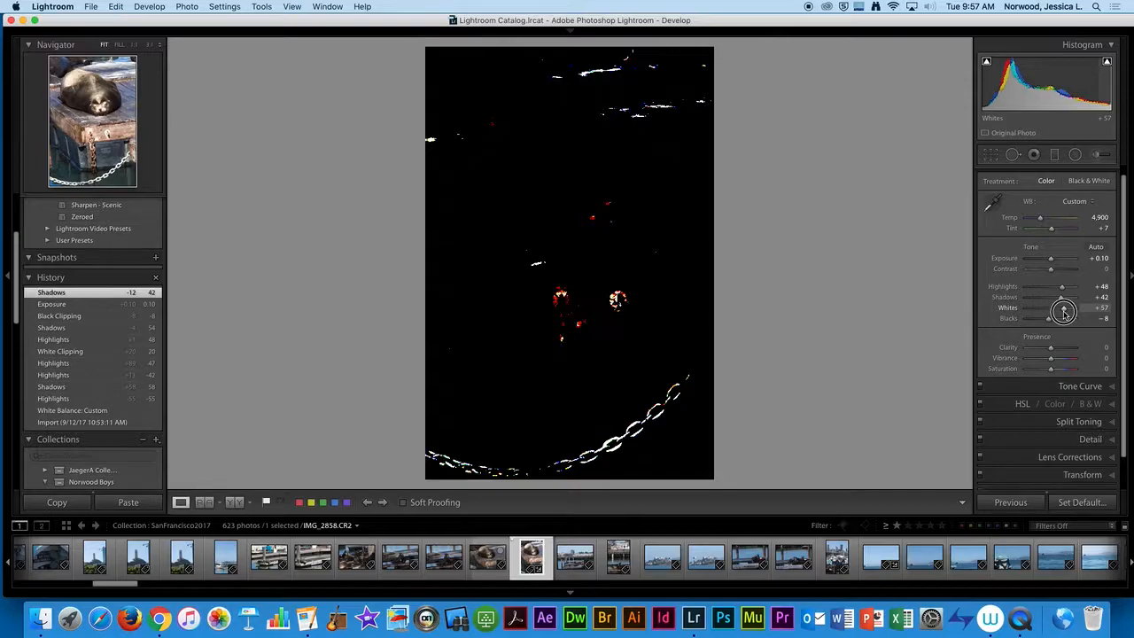
{"action": "left_click_drag", "start_coordinate": [1065, 312], "coordinate": [1055, 309]}
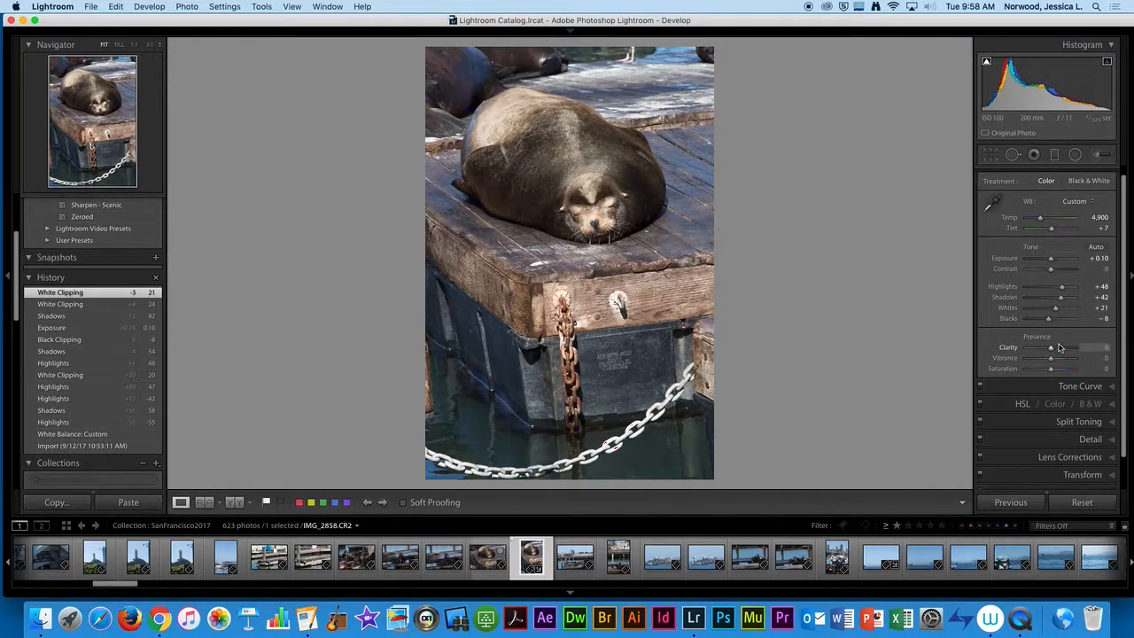
Step: Set the sea lion photo's Blacks to -11 using the clipping preview
{"action": "left_click_drag", "start_coordinate": [1049, 320], "coordinate": [1042, 322]}
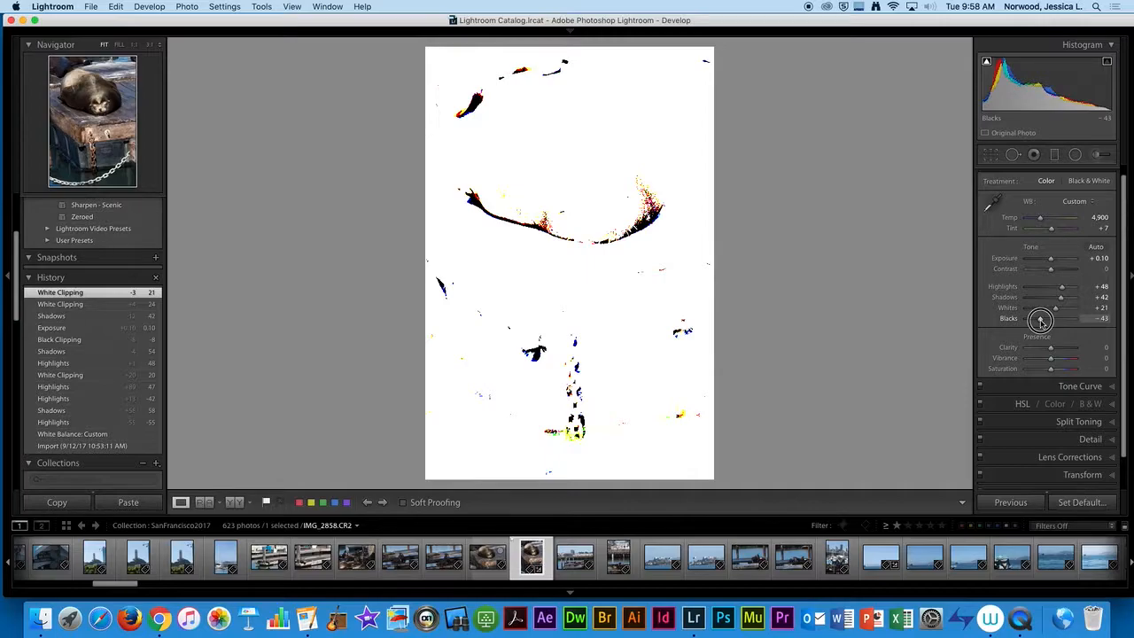
{"action": "left_click_drag", "start_coordinate": [1041, 321], "coordinate": [1047, 321]}
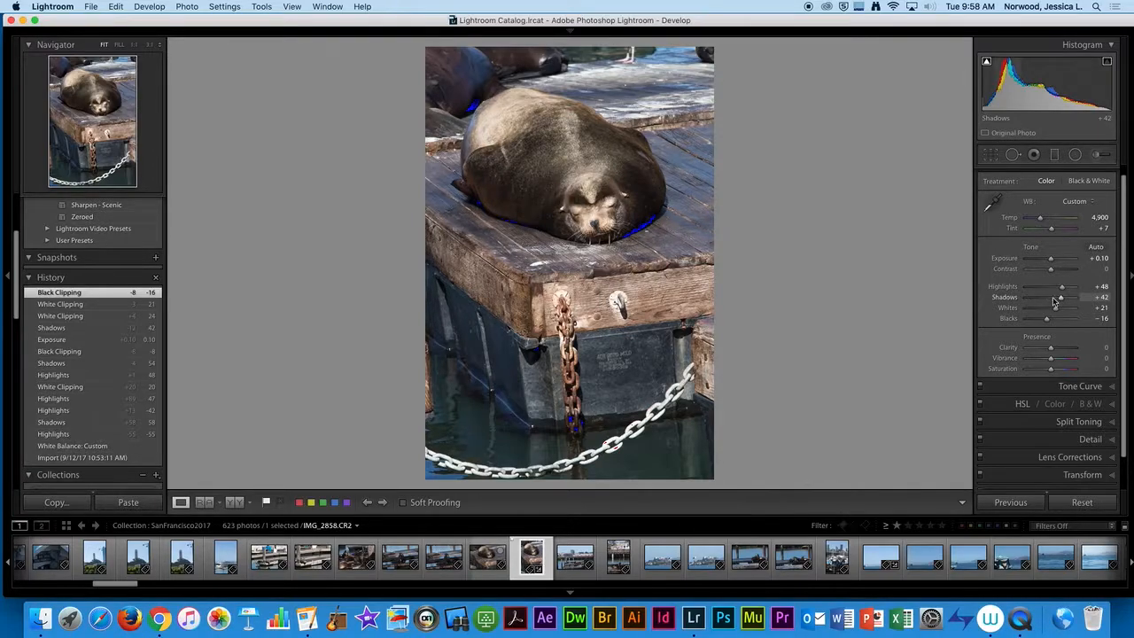
{"action": "left_click_drag", "start_coordinate": [1048, 322], "coordinate": [1049, 321]}
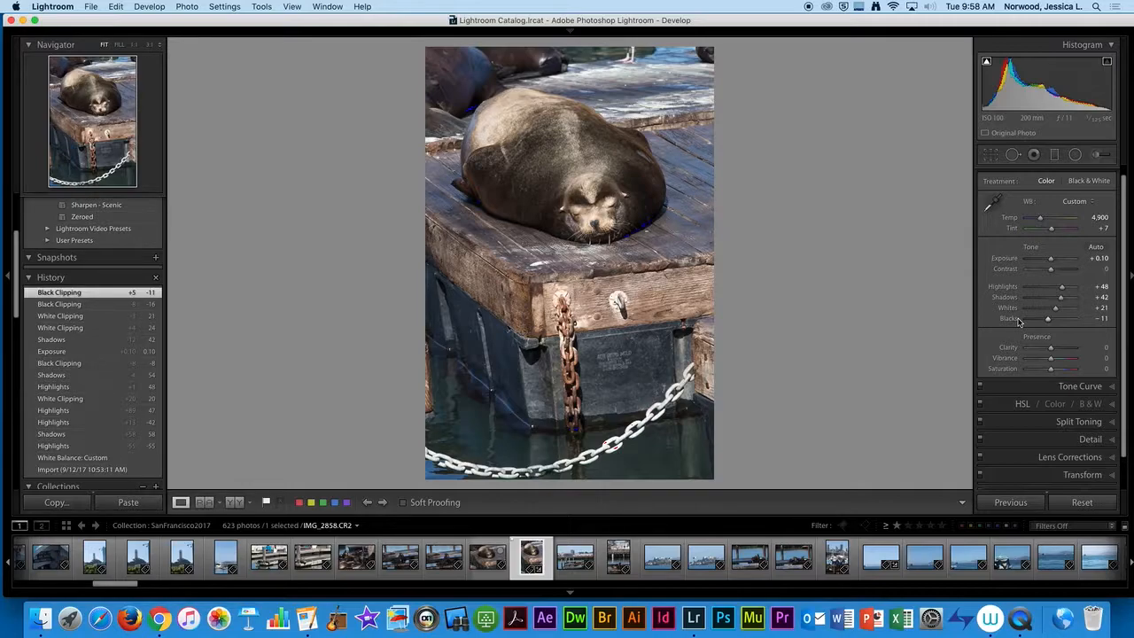
Step: Switch the sea lion photo repeatedly between its before and after versions to judge the adjustments
{"action": "key", "text": "backslash"}
{"action": "key", "text": "backslash"}
{"action": "key", "text": "backslash"}
{"action": "key", "text": "backslash"}
{"action": "key", "text": "backslash"}
{"action": "key", "text": "backslash"}
{"action": "key", "text": "backslash"}
{"action": "key", "text": "backslash"}
Step: Try a Clarity of +46 on the sea lion photo, and set its Blacks to -8 and Clarity to +14
{"action": "left_click_drag", "start_coordinate": [1052, 349], "coordinate": [1052, 323]}
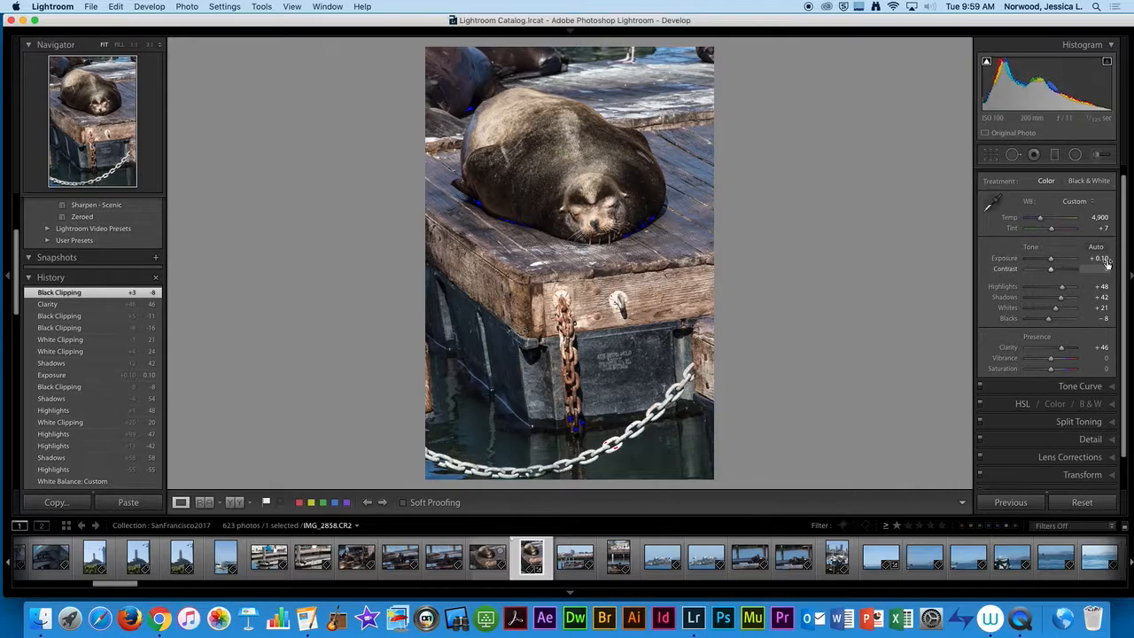
{"action": "scroll", "coordinate": [1106, 262], "scroll_direction": "up", "scroll_amount": 1}
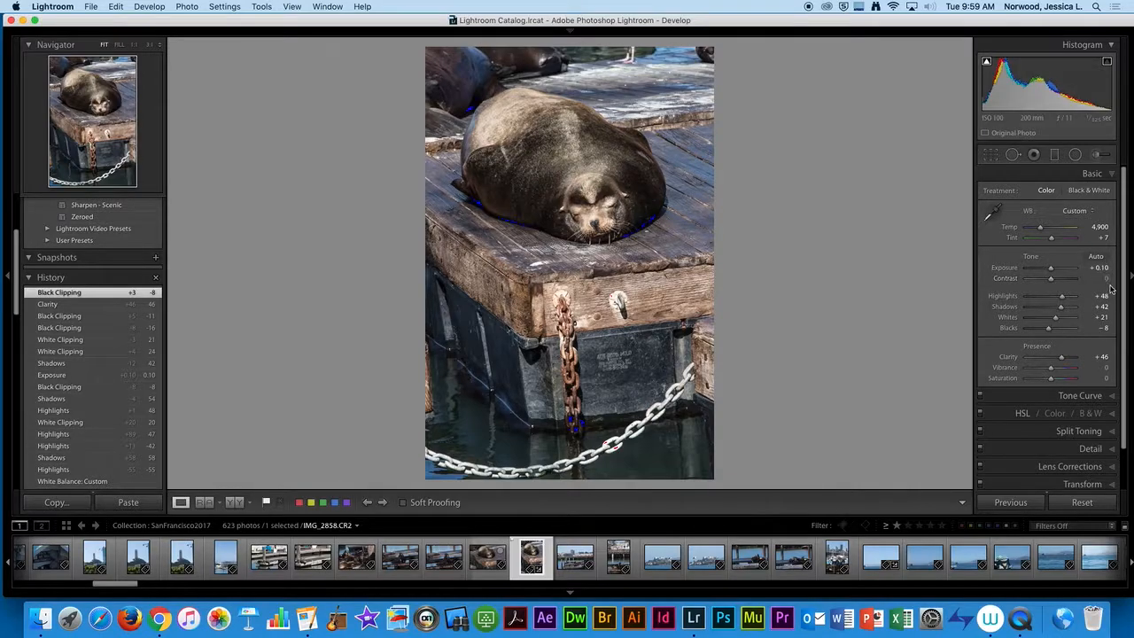
{"action": "left_click_drag", "start_coordinate": [1062, 357], "coordinate": [1054, 357]}
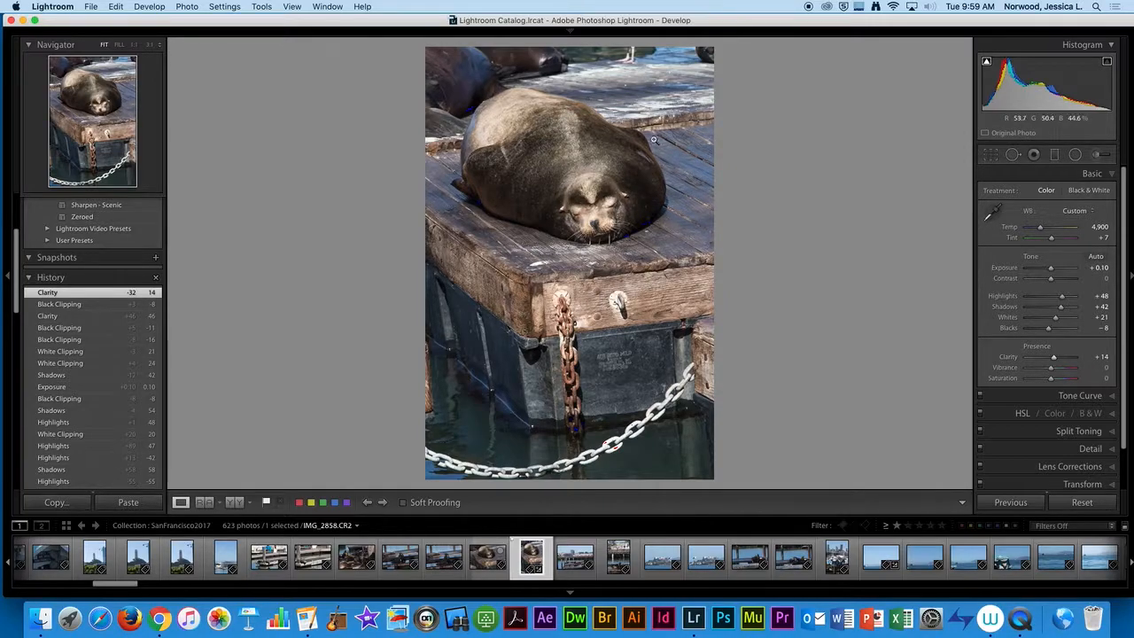
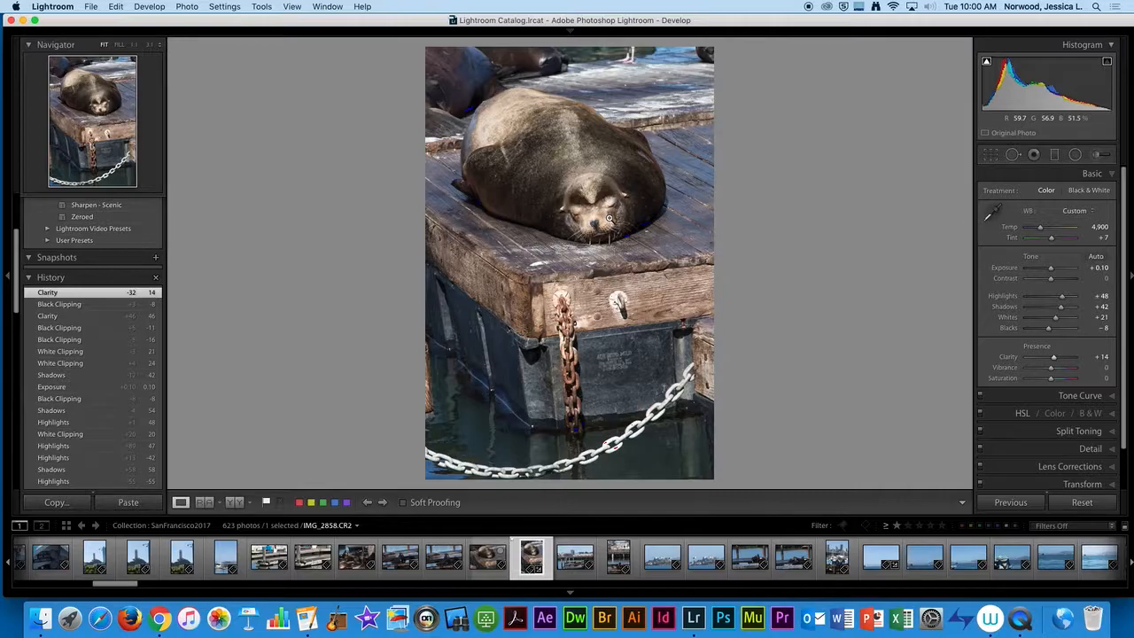
Step: Hide the filmstrip, and inspect the sea lion's face and the shadow areas along its body at 1:1 magnification
{"action": "left_click", "coordinate": [569, 591]}
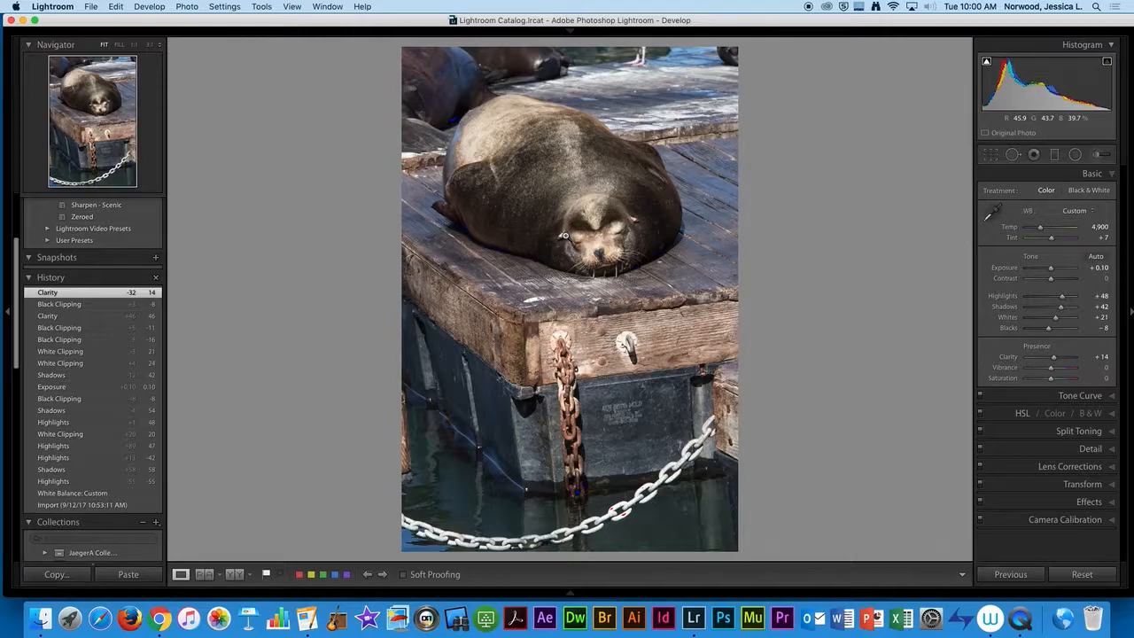
{"action": "left_click", "coordinate": [574, 219]}
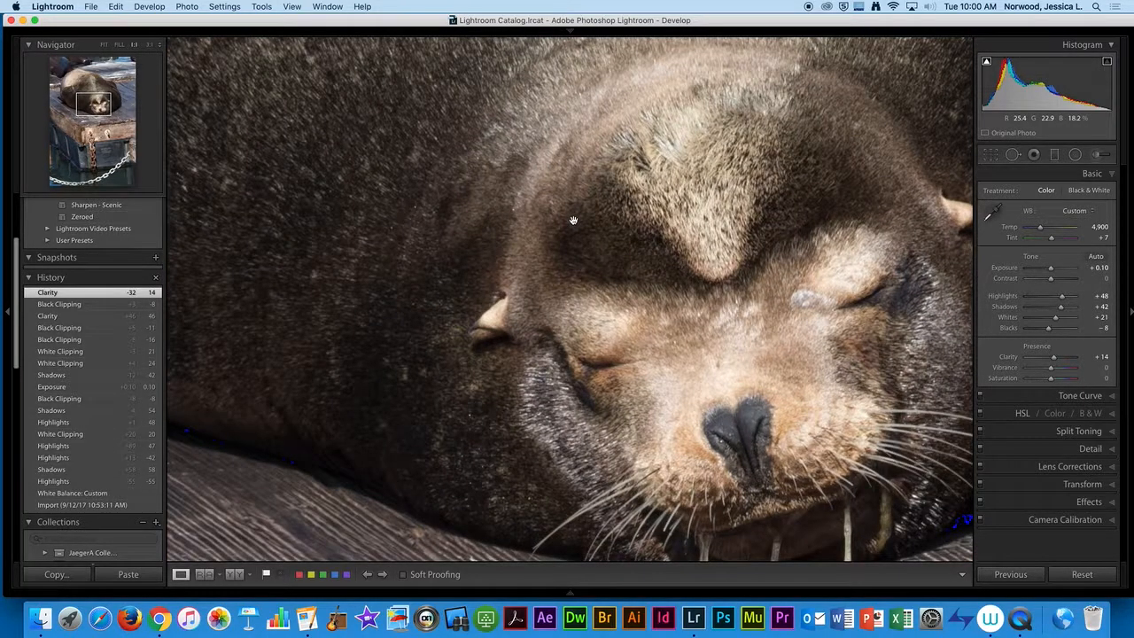
{"action": "scroll", "coordinate": [574, 220], "scroll_direction": "right", "scroll_amount": 10}
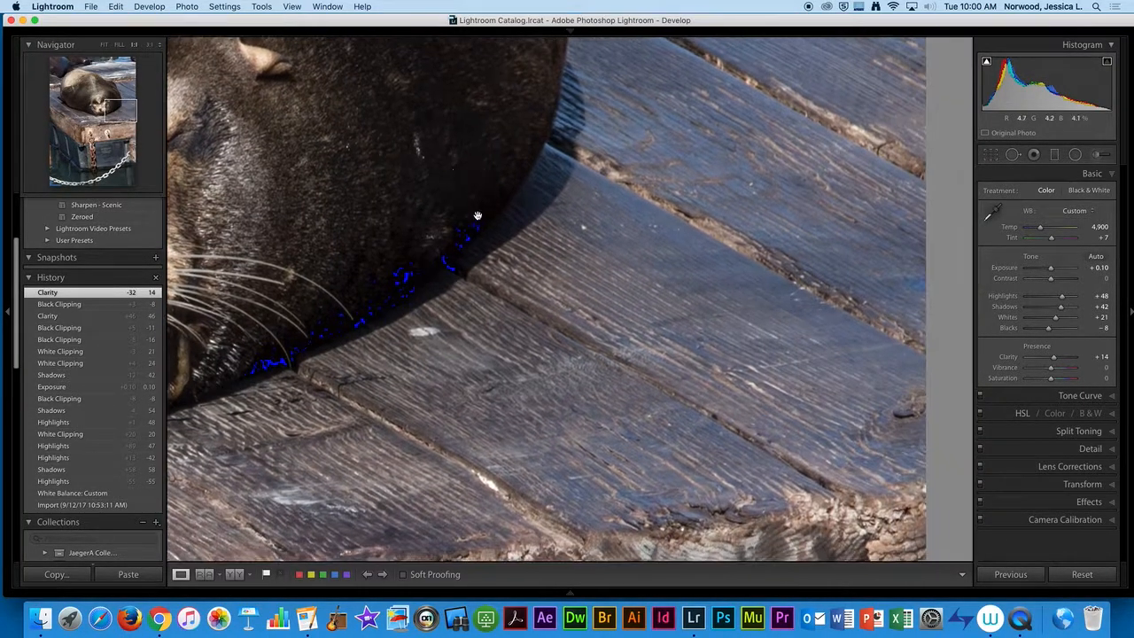
{"action": "left_click_drag", "start_coordinate": [444, 383], "coordinate": [536, 284]}
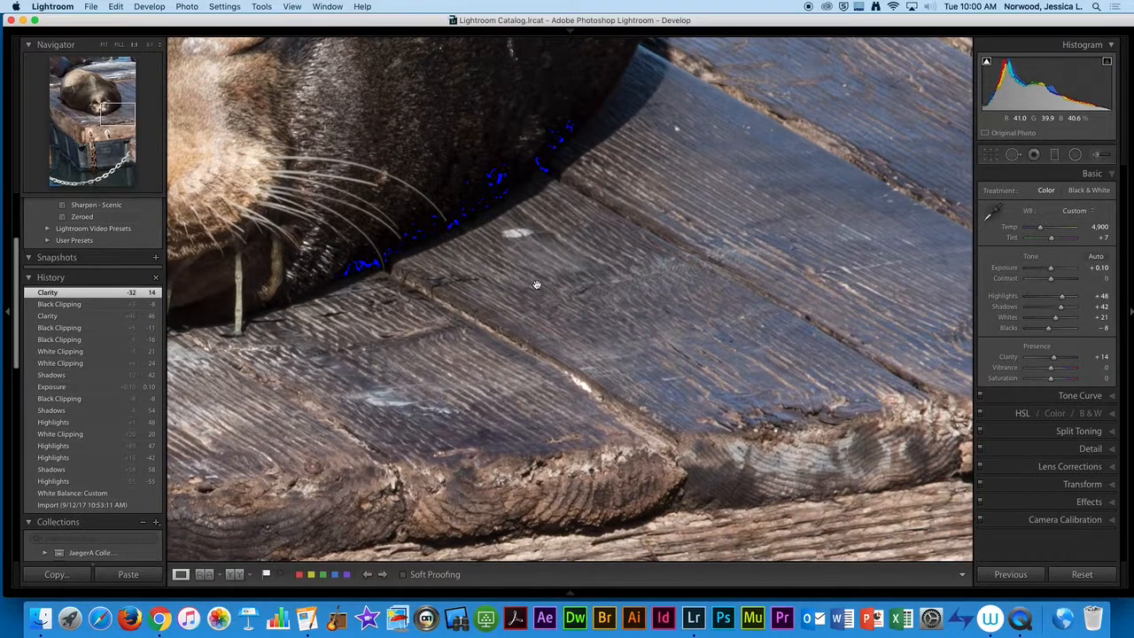
{"action": "left_click_drag", "start_coordinate": [404, 368], "coordinate": [743, 411]}
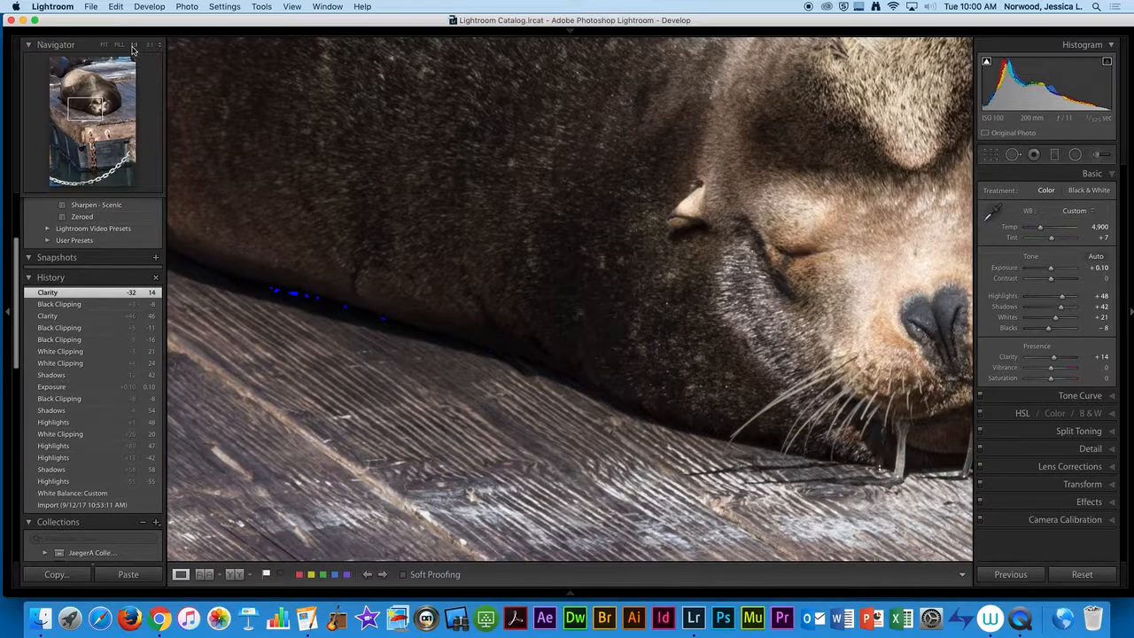
Step: View the sea lion photo at 3:1, 1:1, 4:1 and 1:16 magnification
{"action": "left_click", "coordinate": [149, 46]}
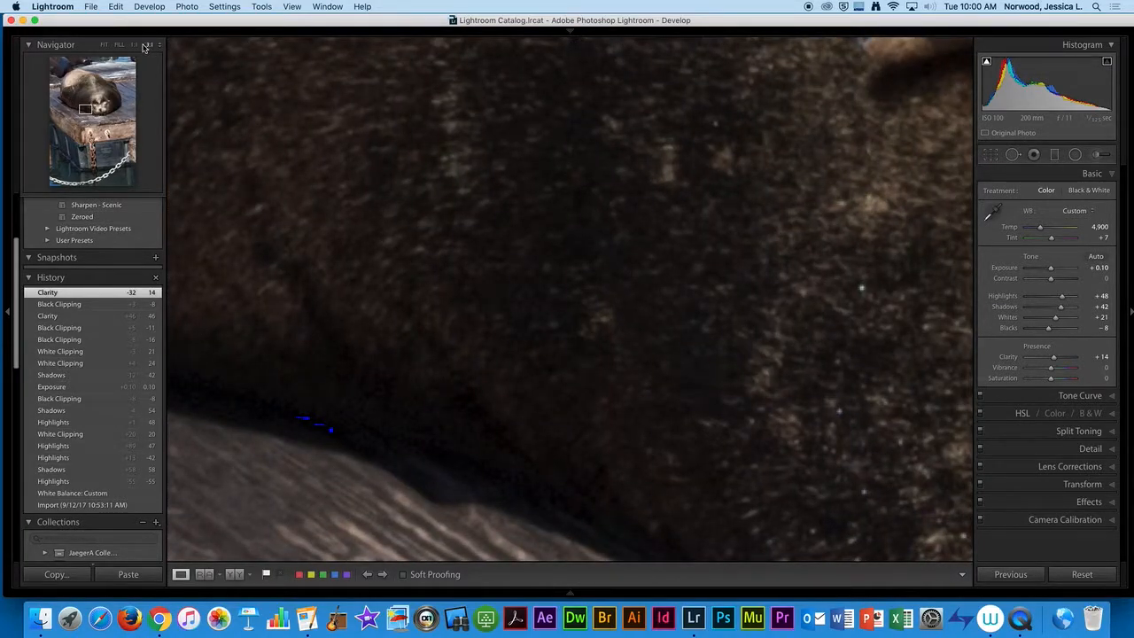
{"action": "left_click", "coordinate": [130, 46]}
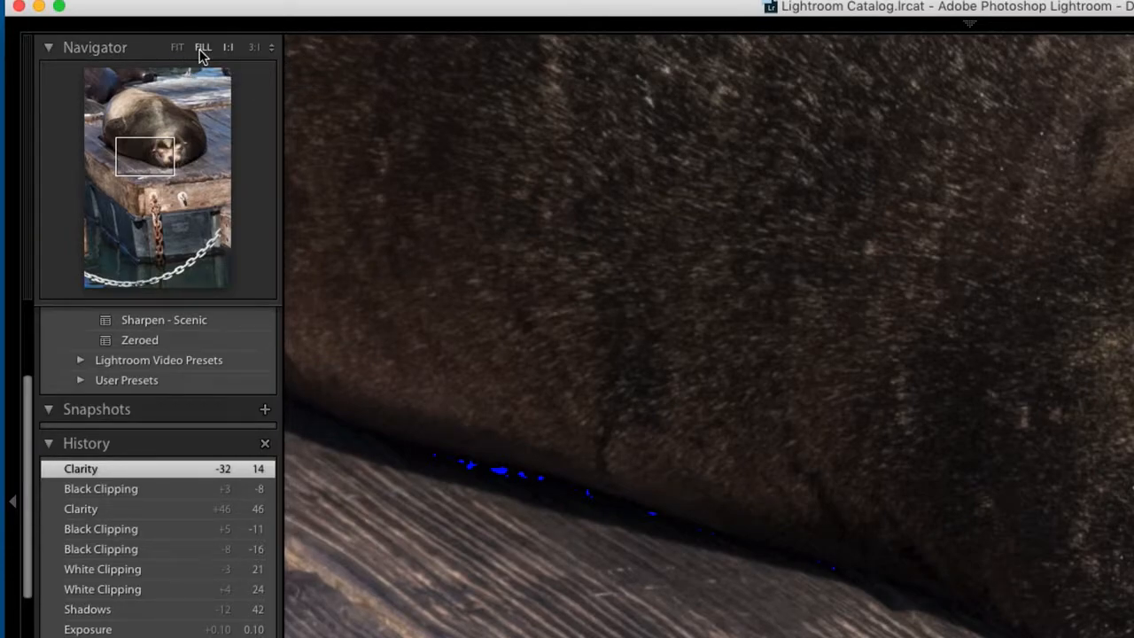
{"action": "left_click", "coordinate": [273, 51]}
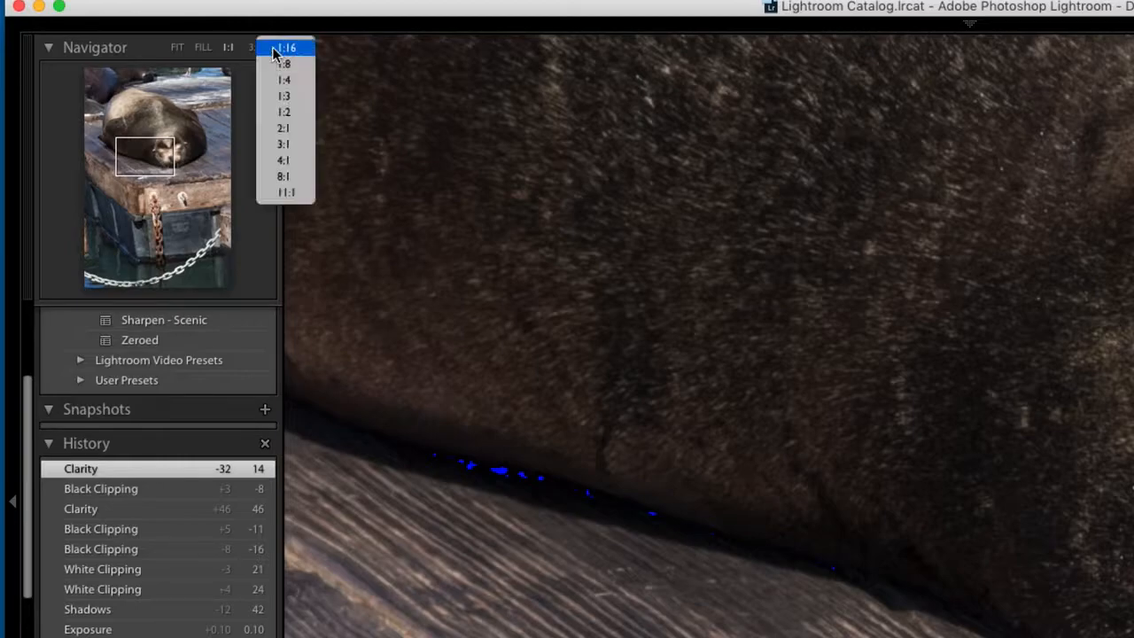
{"action": "left_click", "coordinate": [294, 161]}
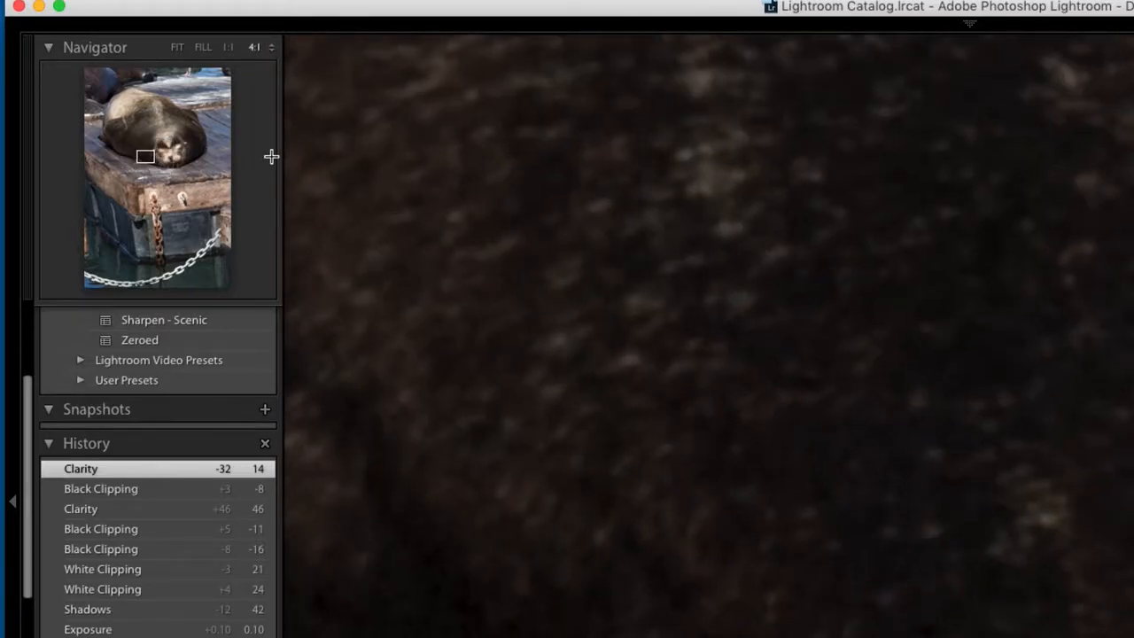
{"action": "left_click", "coordinate": [255, 47]}
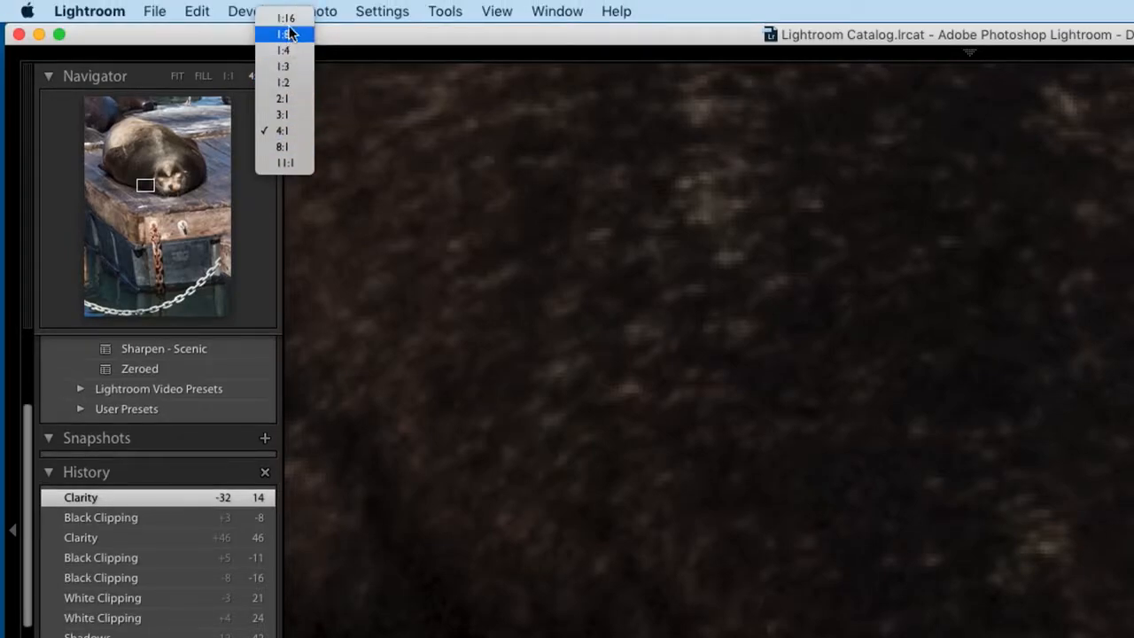
{"action": "left_click", "coordinate": [285, 19]}
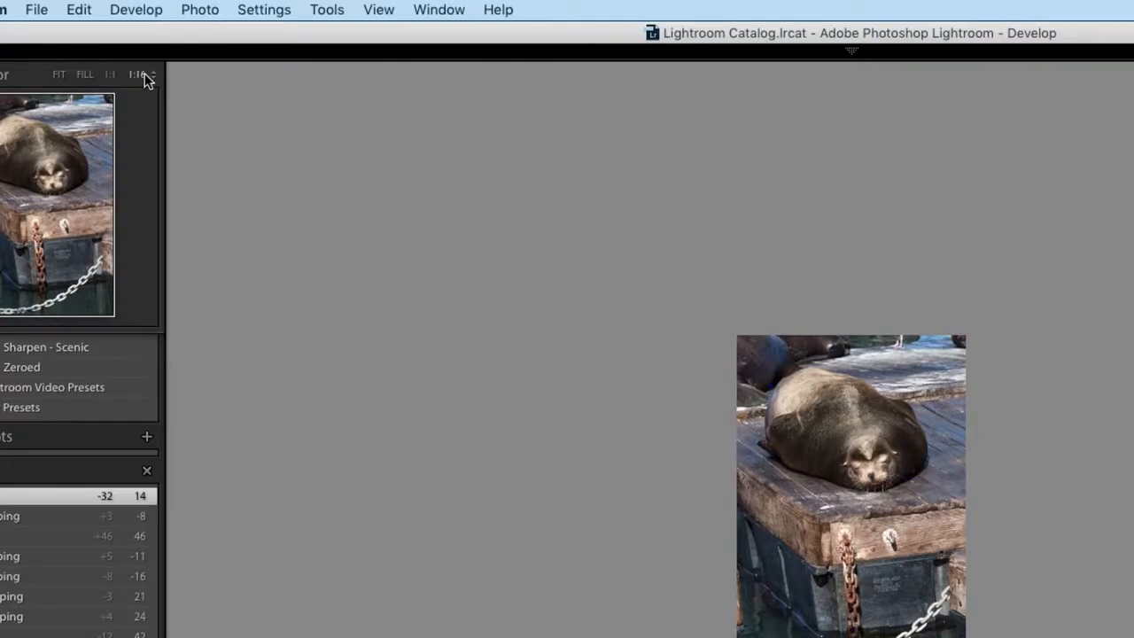
Step: View the sea lion photo at 2:1 and 1:1, and compare its Fill and Fit views
{"action": "left_click", "coordinate": [146, 77]}
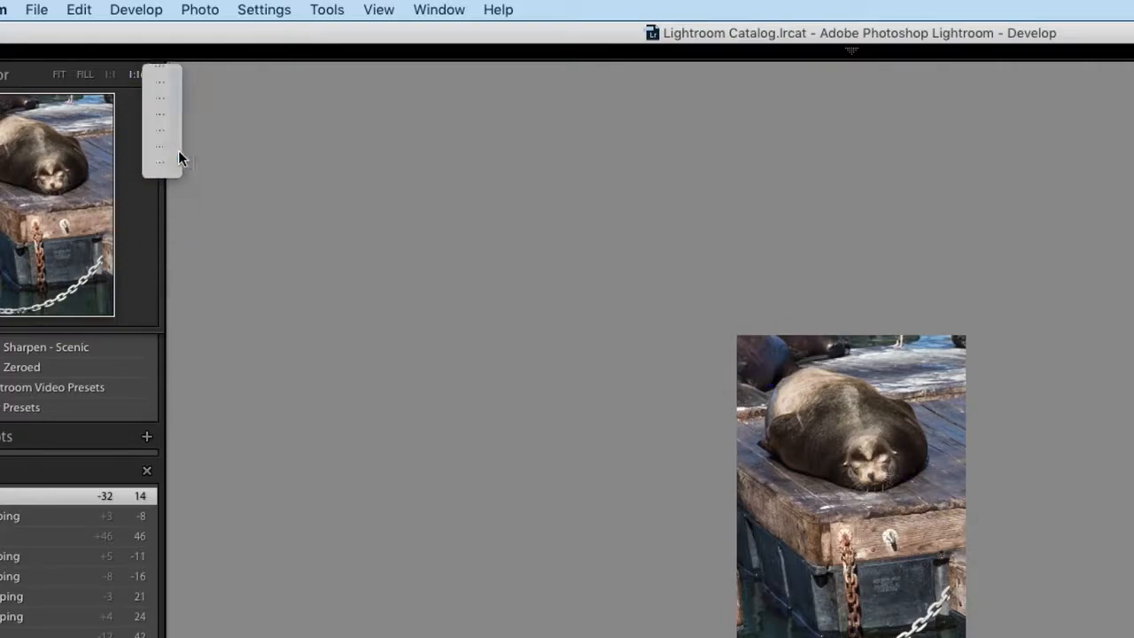
{"action": "left_click", "coordinate": [177, 153]}
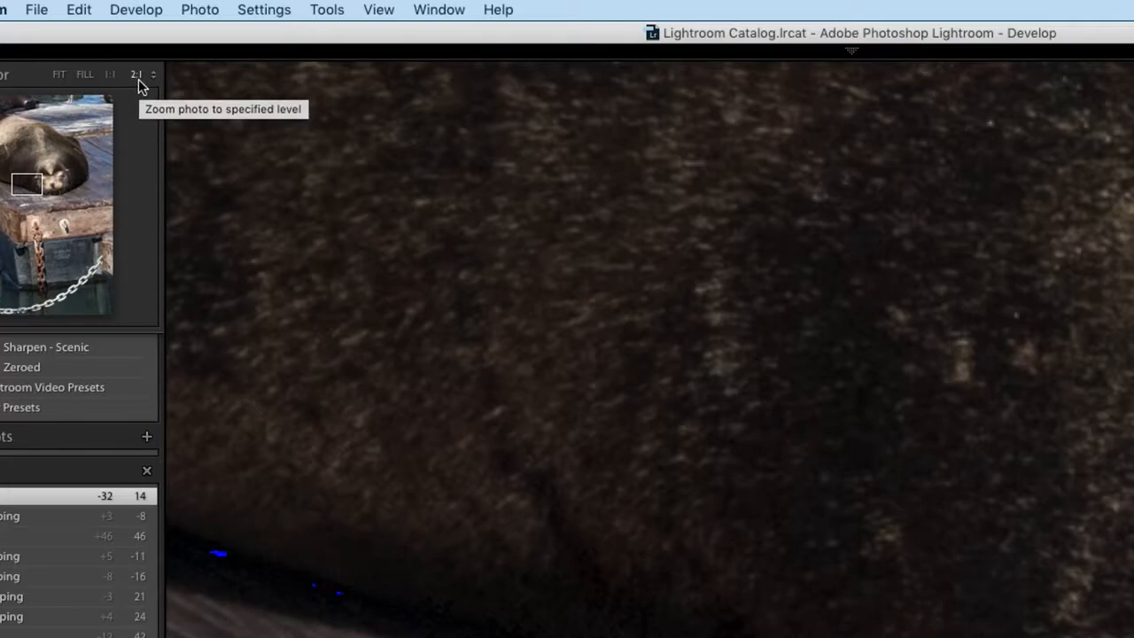
{"action": "left_click", "coordinate": [111, 77]}
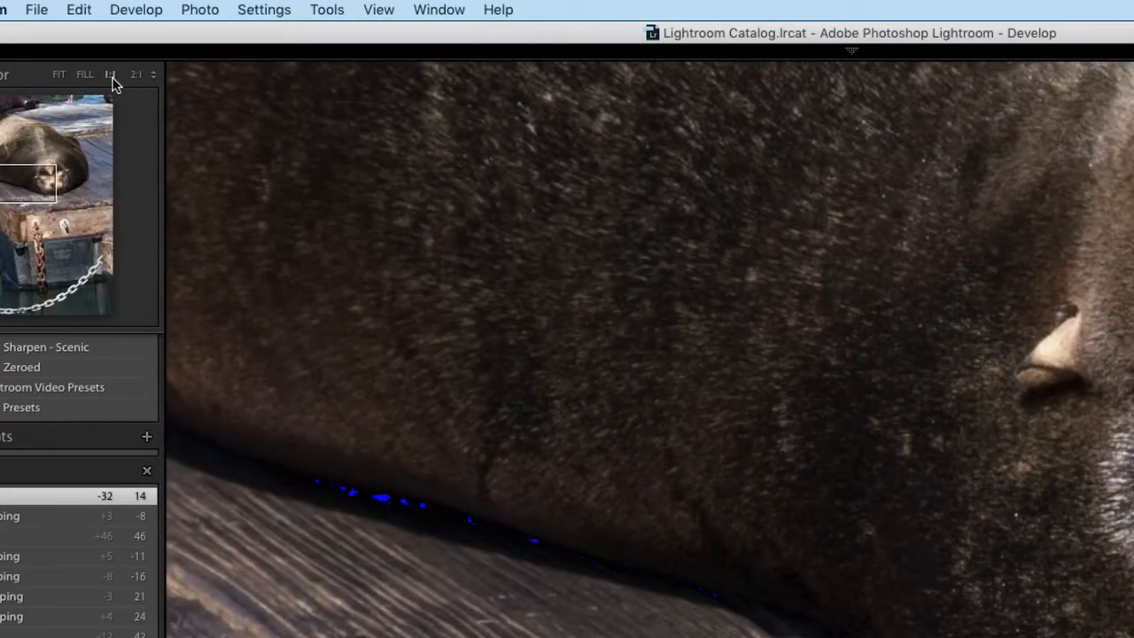
{"action": "left_click", "coordinate": [85, 75]}
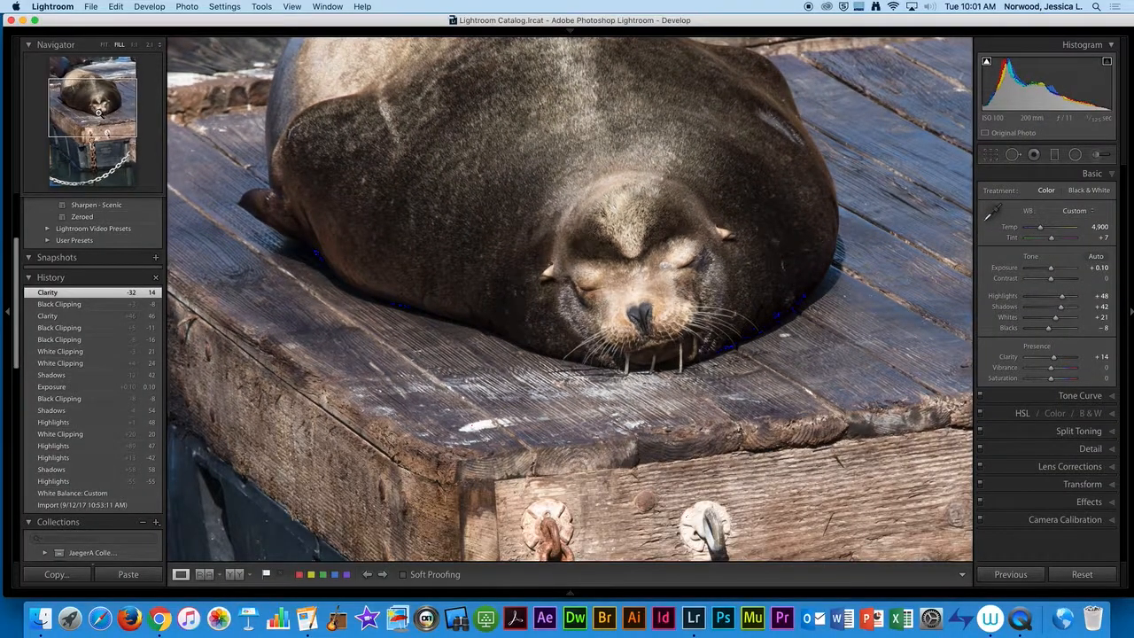
{"action": "mouse_move", "coordinate": [48, 36]}
{"action": "left_click", "coordinate": [103, 44]}
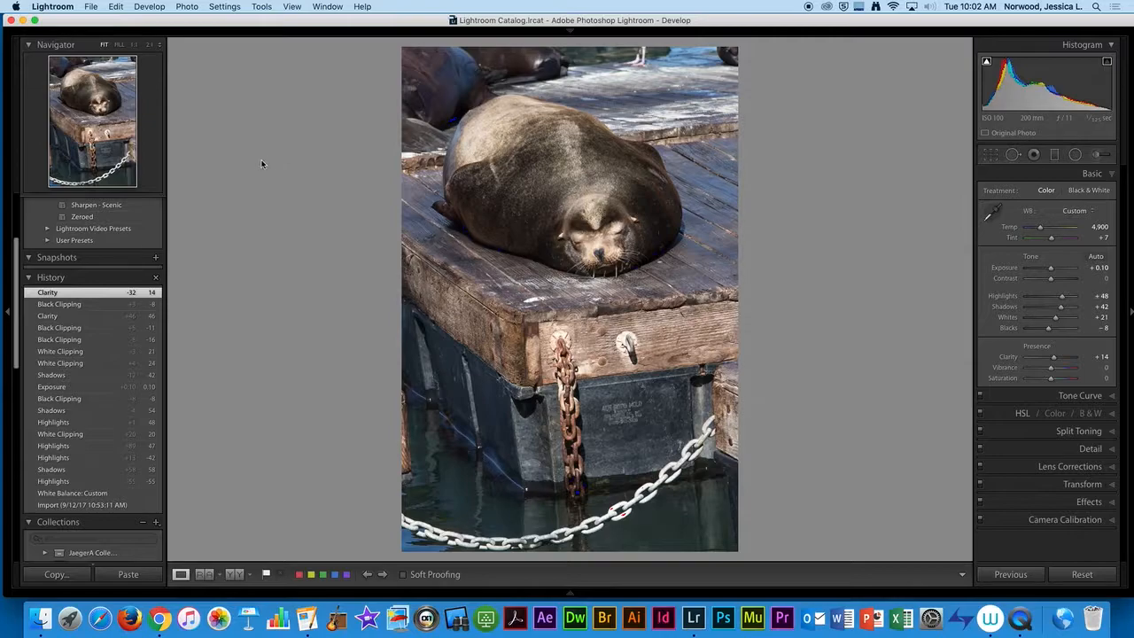
Step: Inspect the sea lion's face, the dock planks and the rusty chain beside the embossed lettering at 1:1 magnification
{"action": "left_click", "coordinate": [577, 165]}
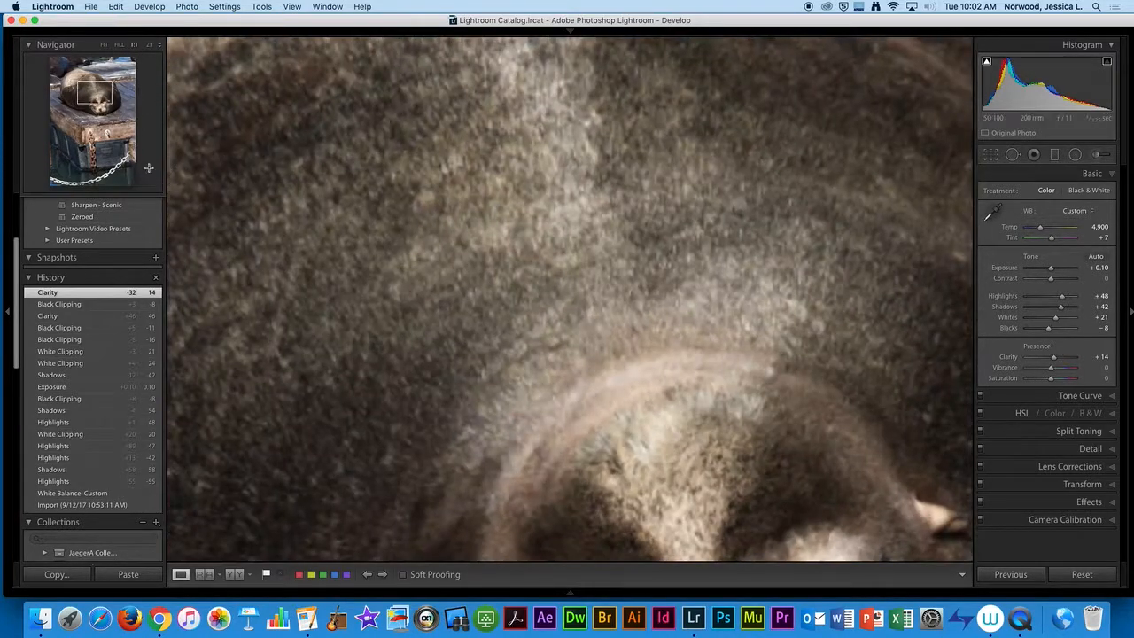
{"action": "left_click_drag", "start_coordinate": [178, 160], "coordinate": [630, 269]}
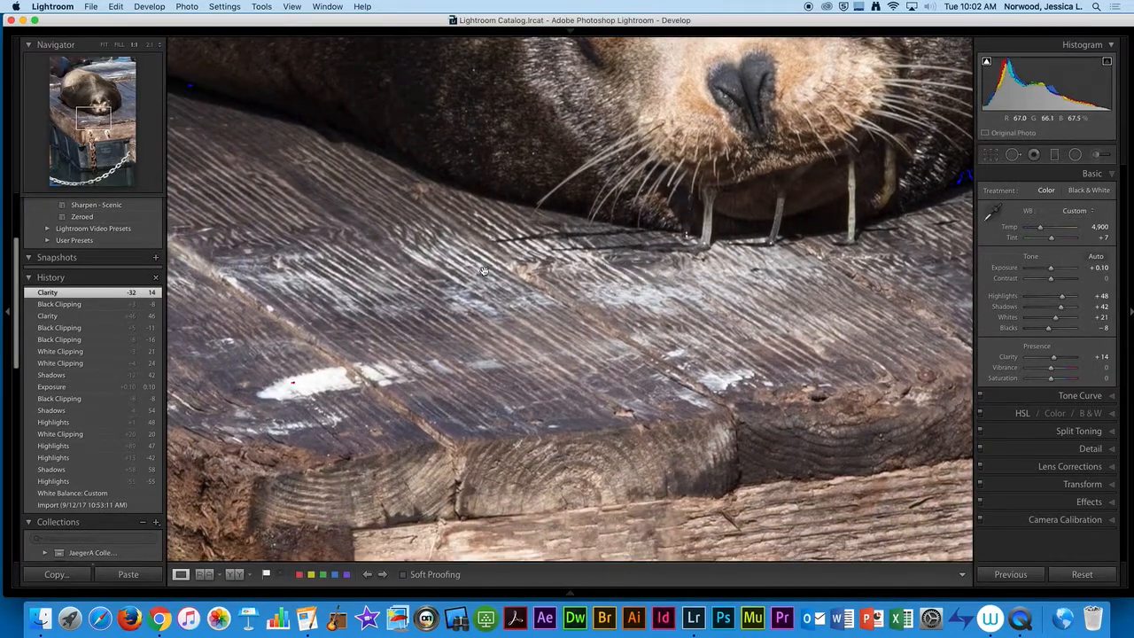
{"action": "left_click_drag", "start_coordinate": [400, 231], "coordinate": [560, 363]}
{"action": "left_click_drag", "start_coordinate": [591, 327], "coordinate": [264, 270]}
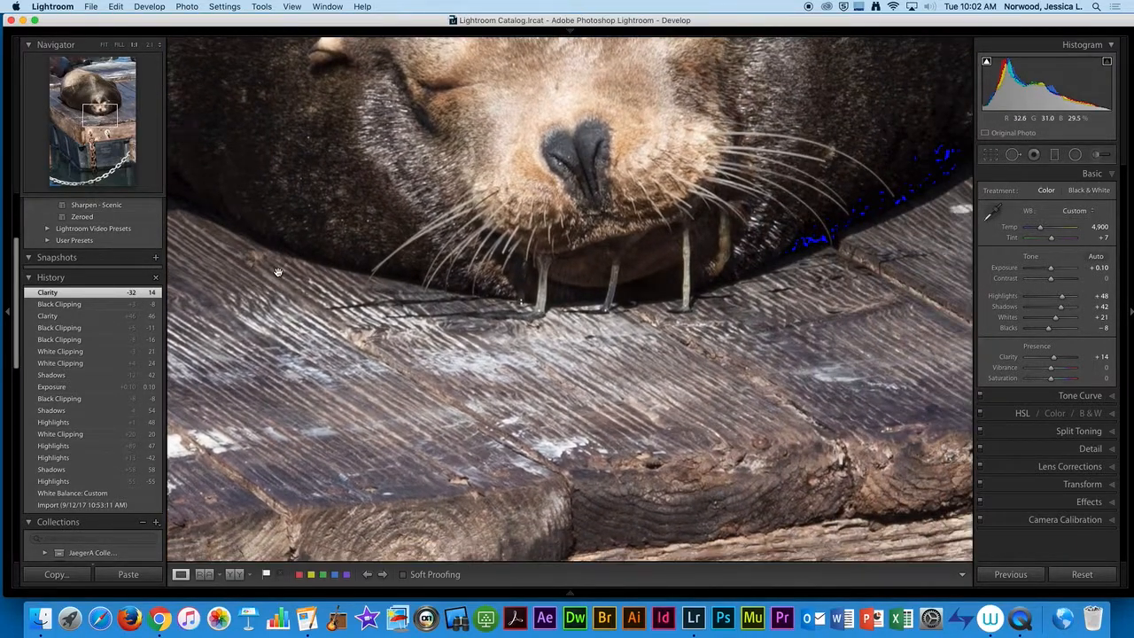
{"action": "left_click_drag", "start_coordinate": [298, 171], "coordinate": [427, 213]}
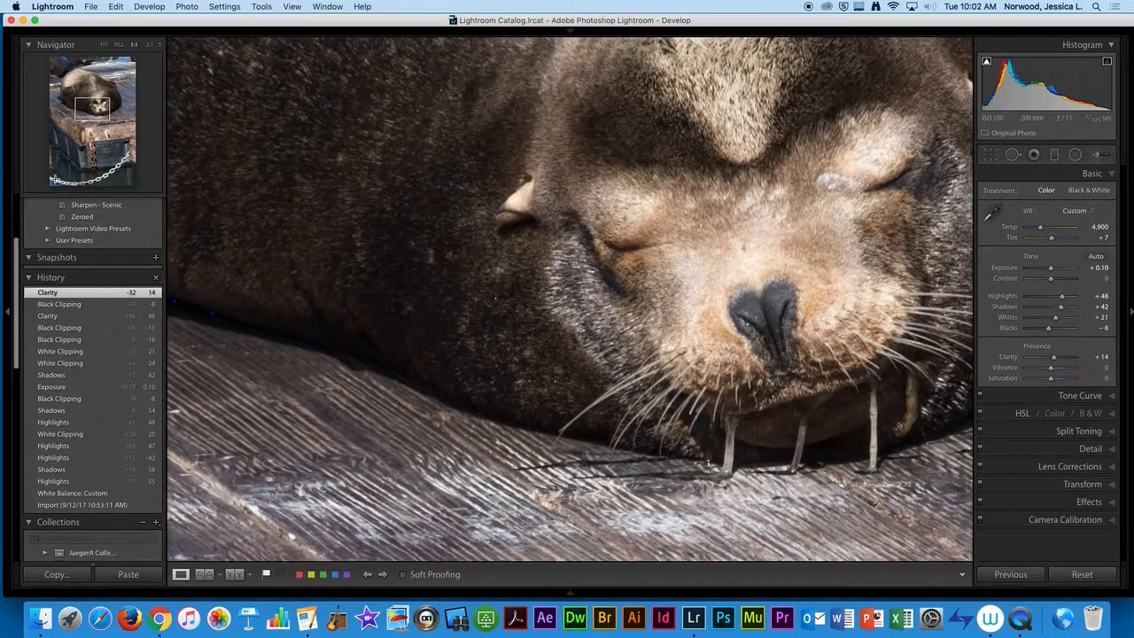
{"action": "mouse_move", "coordinate": [86, 107]}
{"action": "left_mouse_down"}
{"action": "mouse_move", "coordinate": [95, 100]}
{"action": "mouse_move", "coordinate": [64, 68]}
{"action": "mouse_move", "coordinate": [89, 69]}
{"action": "mouse_move", "coordinate": [103, 105]}
{"action": "left_mouse_up"}
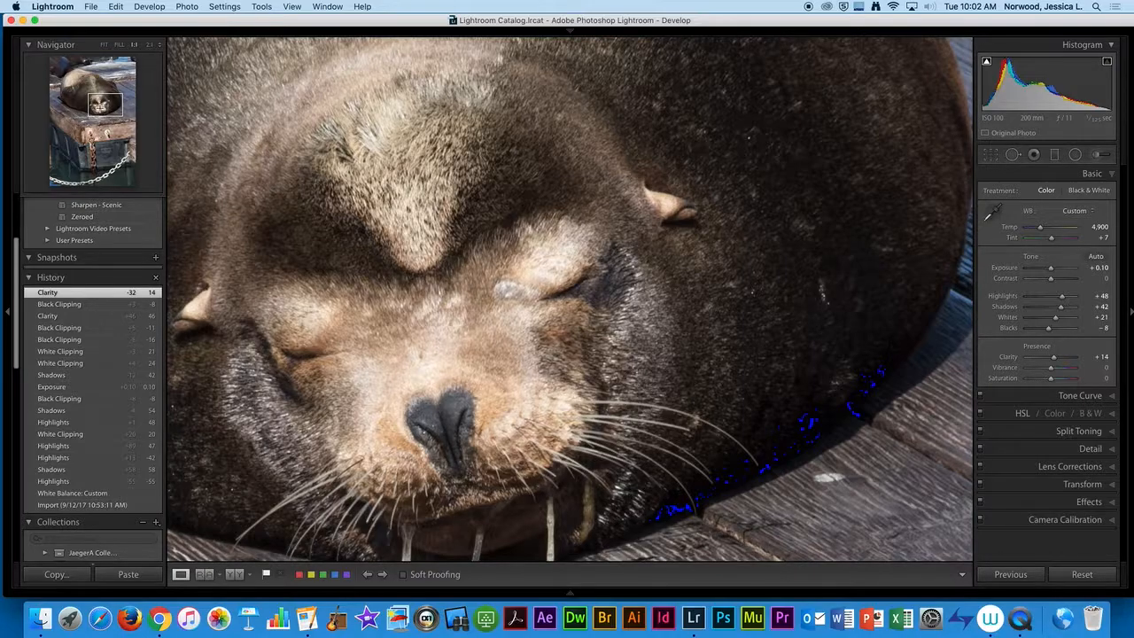
{"action": "left_click_drag", "start_coordinate": [102, 105], "coordinate": [99, 147]}
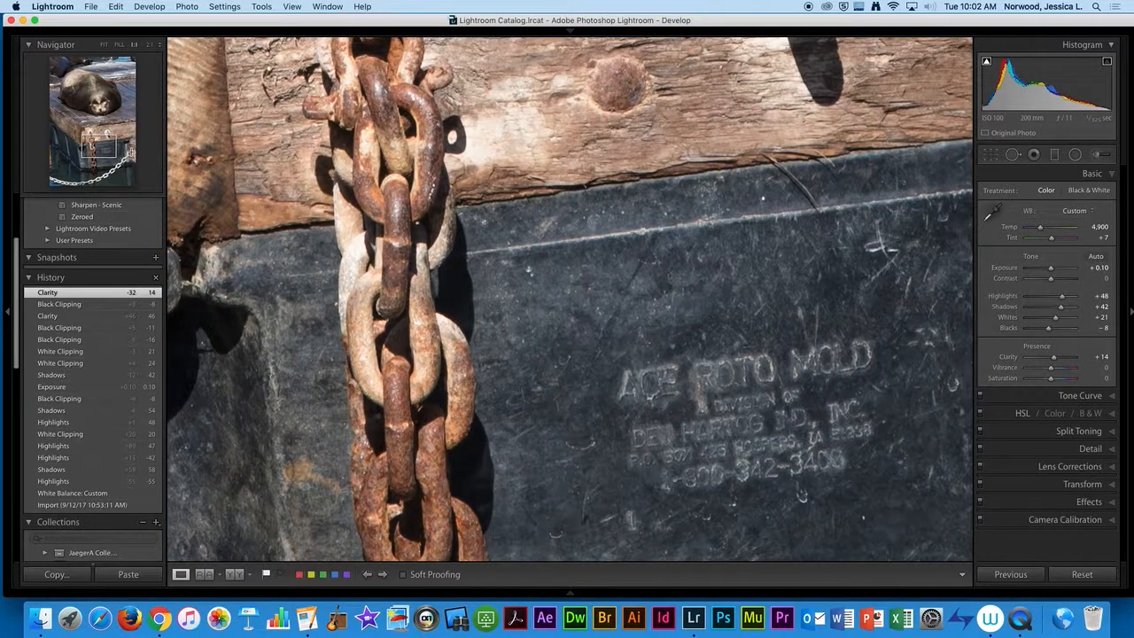
{"action": "left_click_drag", "start_coordinate": [424, 160], "coordinate": [491, 124]}
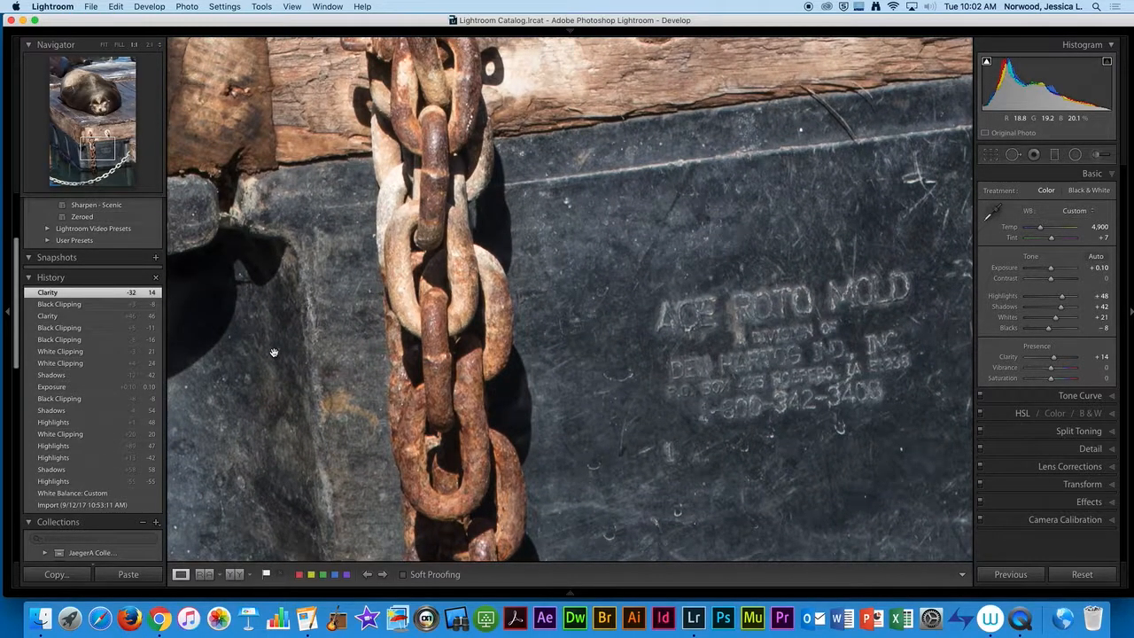
Step: Collapse the Presets and Snapshots panels, and review the sea lion photo's History list down to the import entry
{"action": "scroll", "coordinate": [78, 277], "scroll_direction": "up", "scroll_amount": 5}
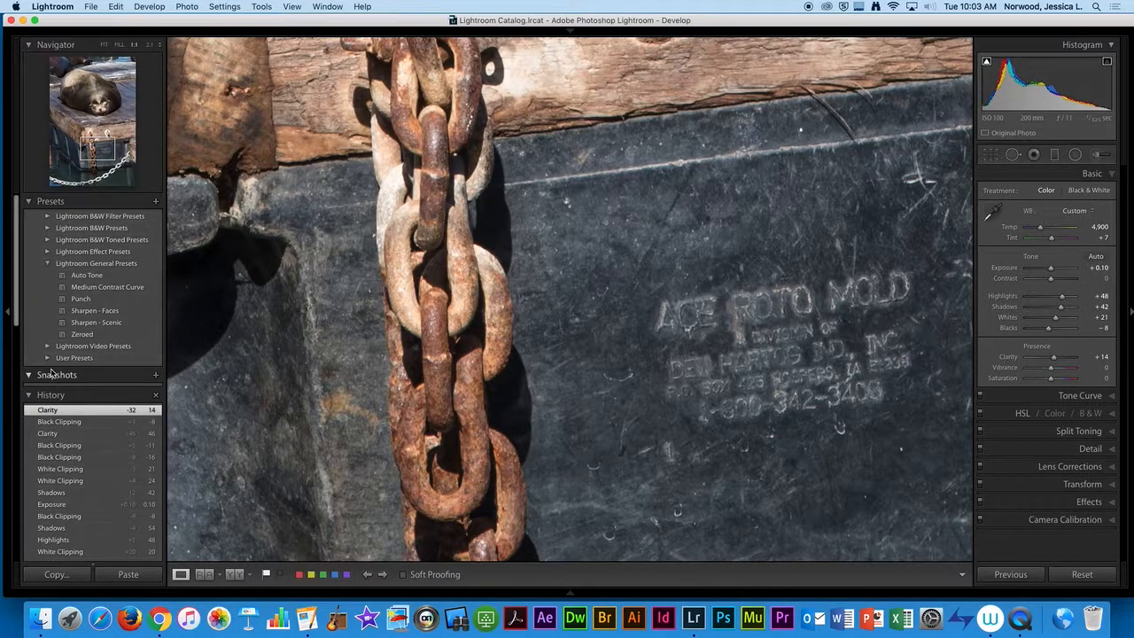
{"action": "left_click", "coordinate": [34, 204]}
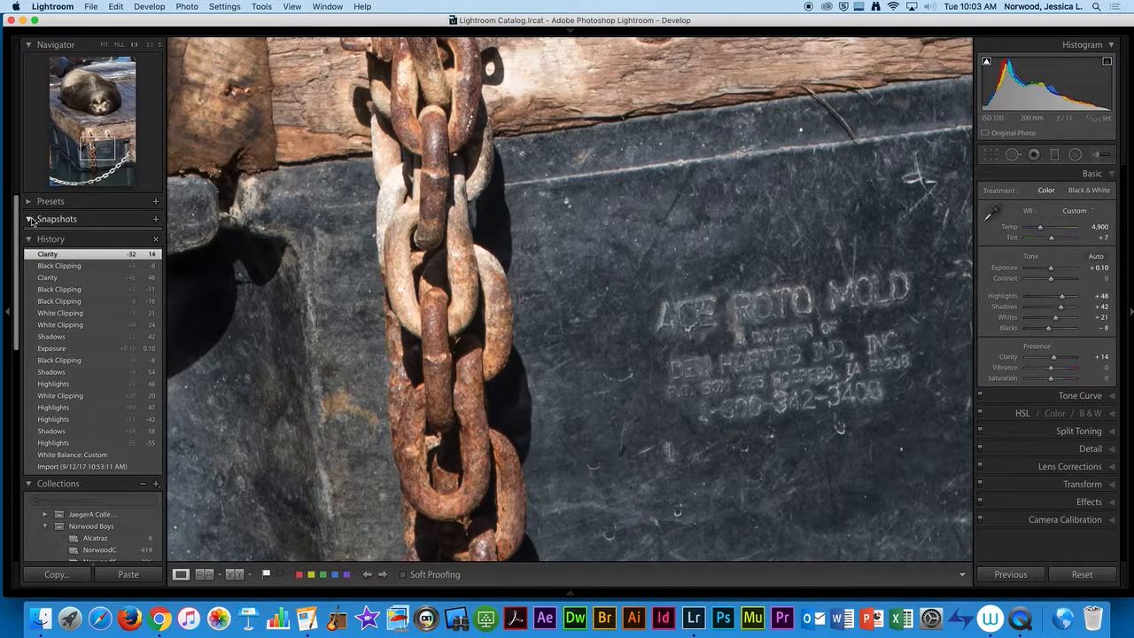
{"action": "left_click", "coordinate": [29, 220]}
{"action": "left_click", "coordinate": [30, 220]}
{"action": "left_click", "coordinate": [28, 219]}
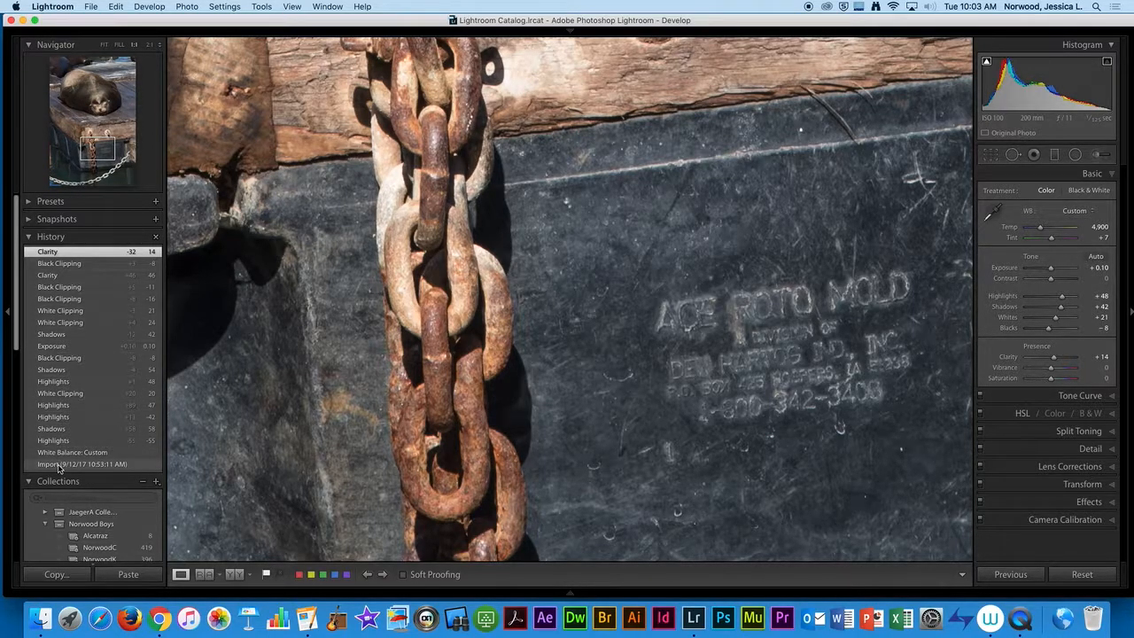
{"action": "scroll", "coordinate": [96, 255], "scroll_direction": "up", "scroll_amount": 1}
{"action": "scroll", "coordinate": [96, 266], "scroll_direction": "down", "scroll_amount": 1}
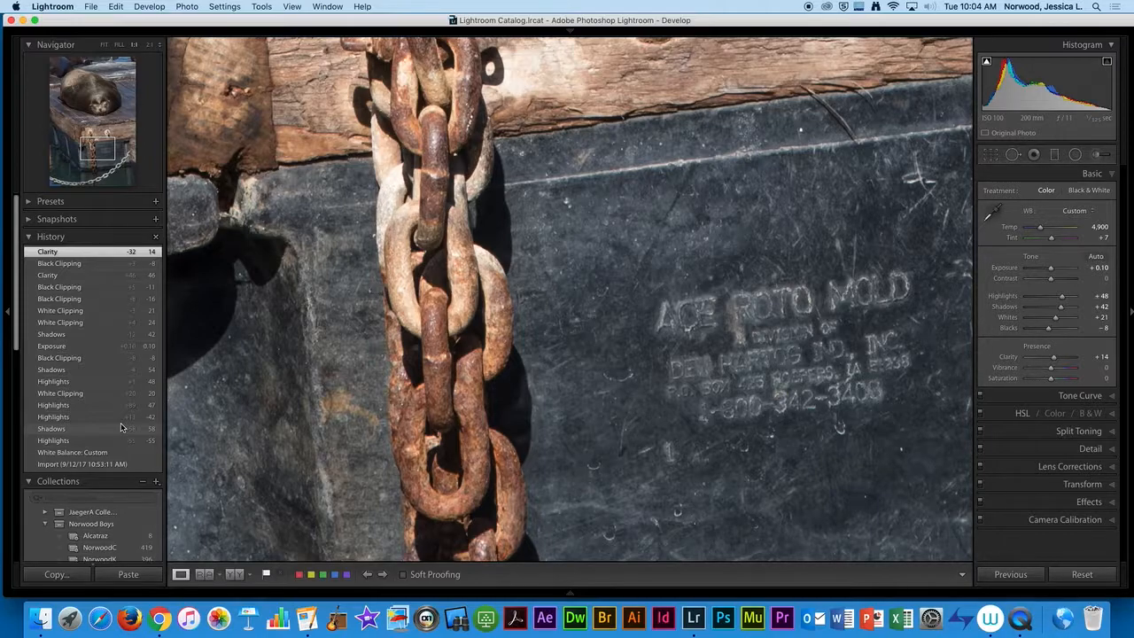
Step: Quit Lightroom, skipping the catalog backup this time, and relaunch it
{"action": "key", "text": "super+q"}
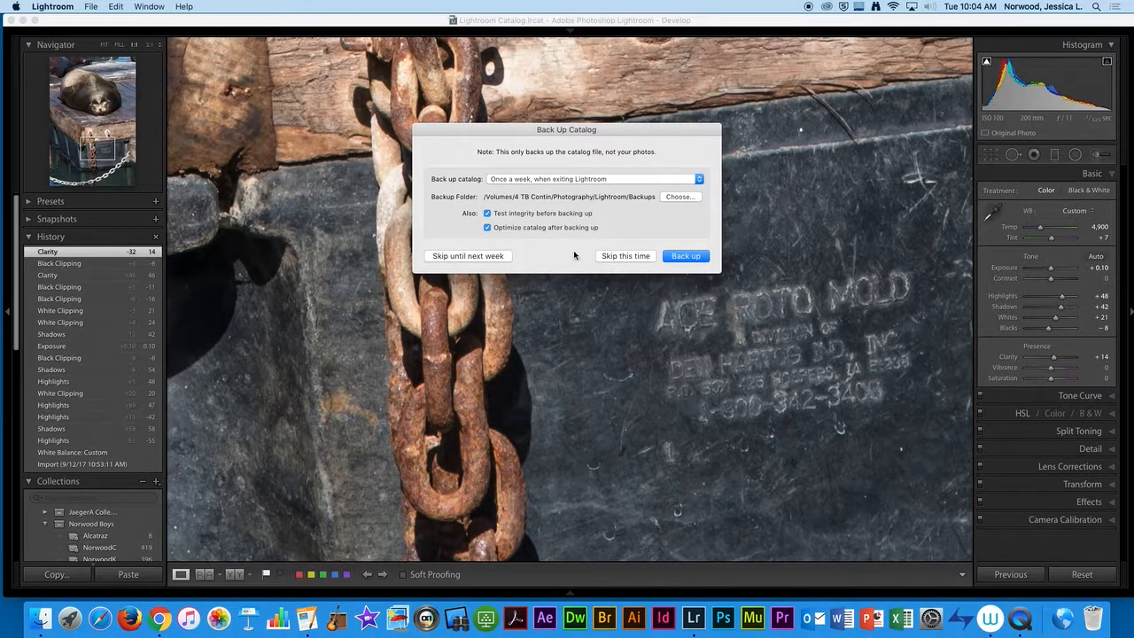
{"action": "left_click", "coordinate": [626, 256]}
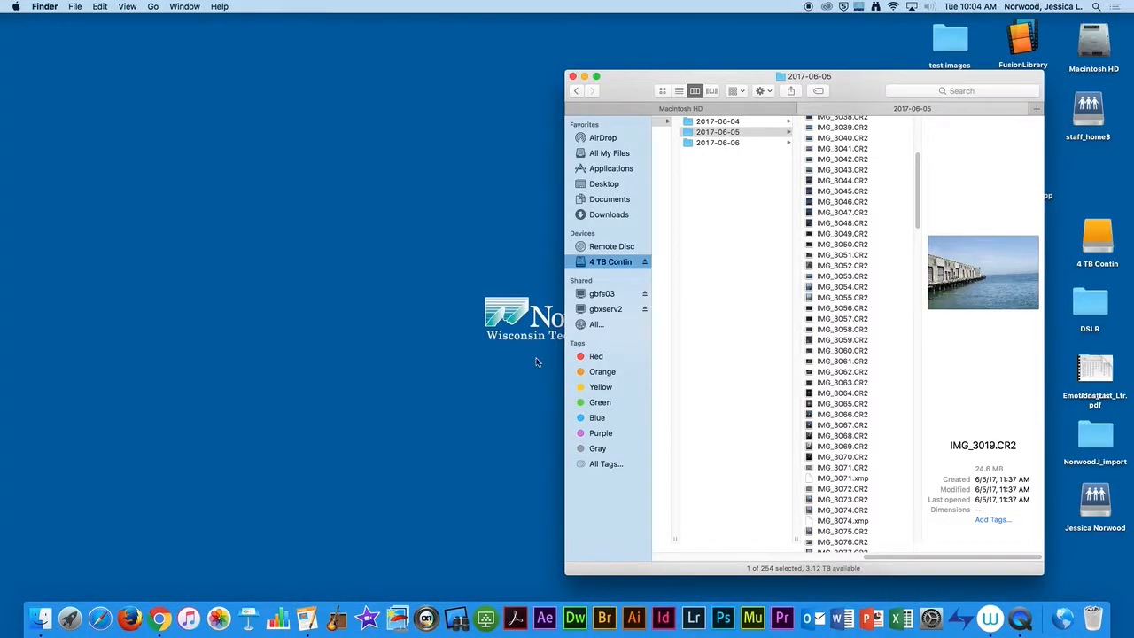
{"action": "left_click", "coordinate": [697, 620]}
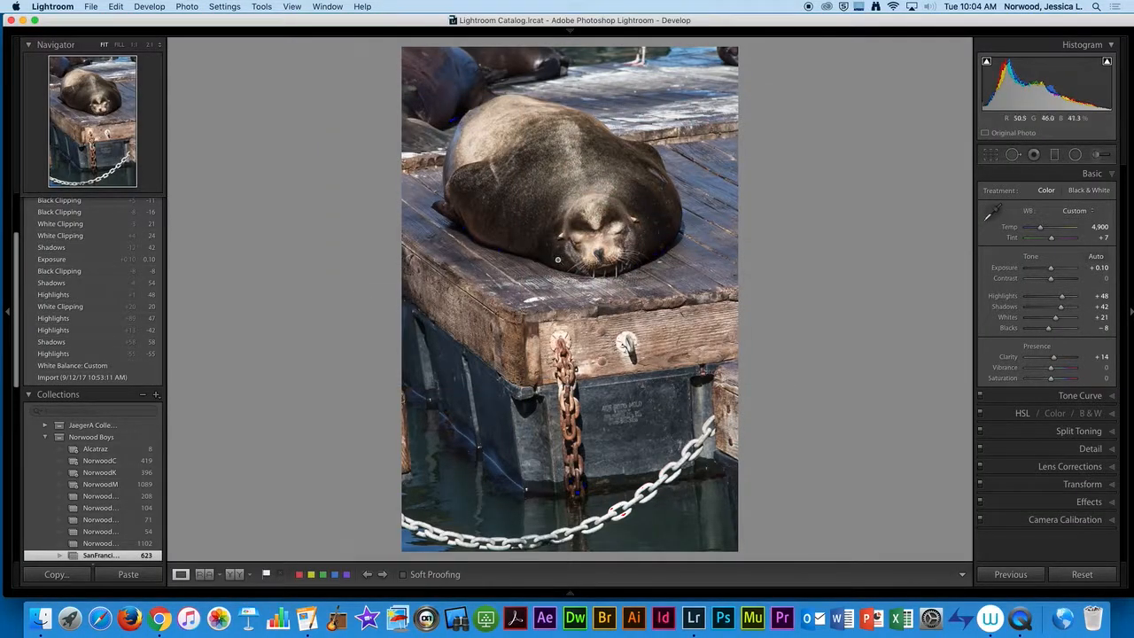
Step: Examine the sea lion photo's edit history and the list of collections after the relaunch
{"action": "scroll", "coordinate": [108, 449], "scroll_direction": "down", "scroll_amount": 3}
{"action": "scroll", "coordinate": [107, 449], "scroll_direction": "up", "scroll_amount": 5}
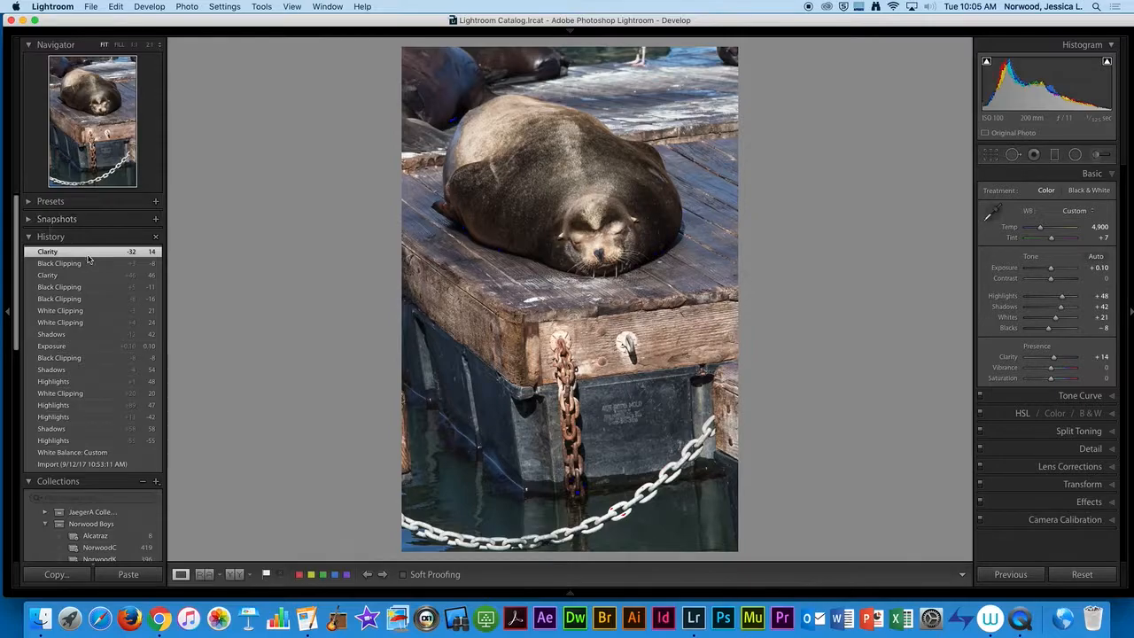
{"action": "scroll", "coordinate": [88, 257], "scroll_direction": "down", "scroll_amount": 3}
{"action": "scroll", "coordinate": [89, 257], "scroll_direction": "down", "scroll_amount": 5}
{"action": "scroll", "coordinate": [89, 250], "scroll_direction": "up", "scroll_amount": 3}
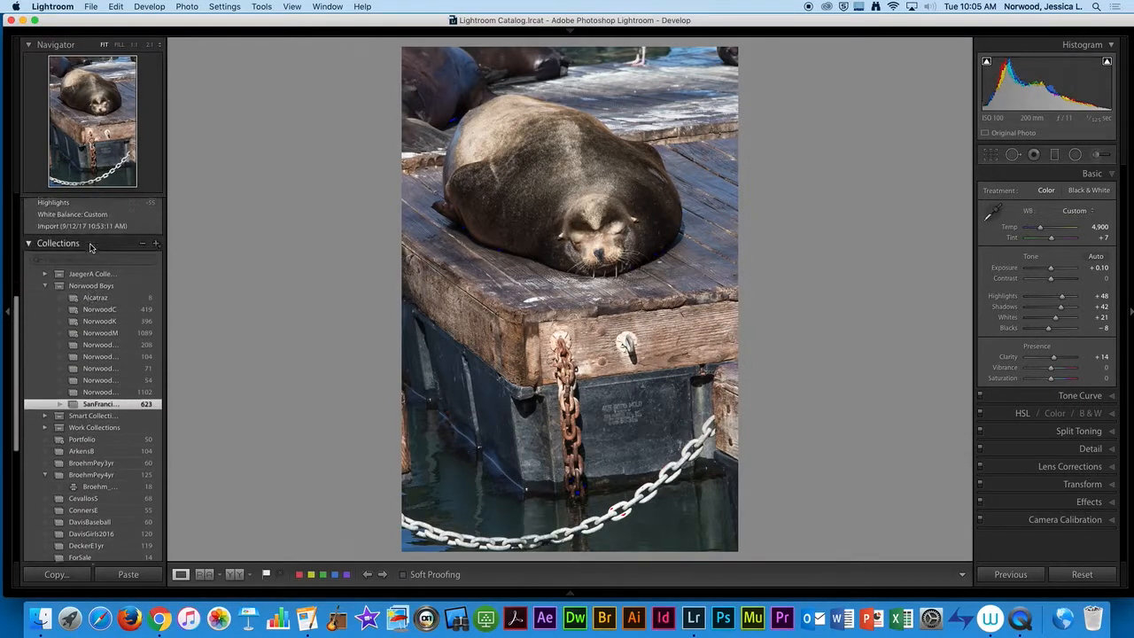
{"action": "scroll", "coordinate": [90, 247], "scroll_direction": "down", "scroll_amount": 2}
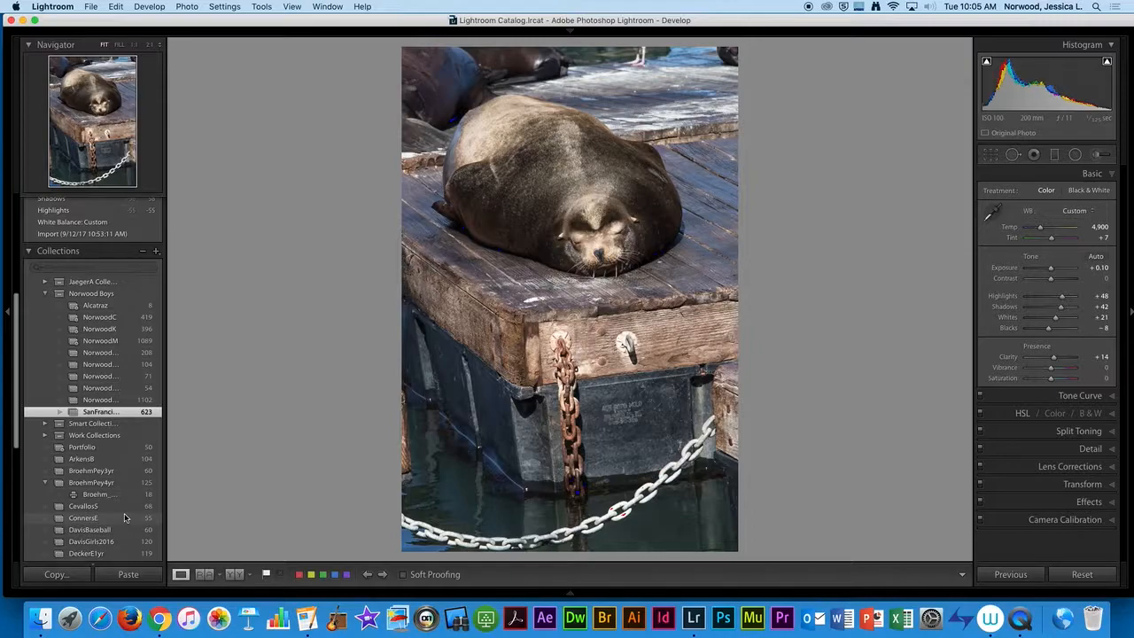
{"action": "scroll", "coordinate": [98, 512], "scroll_direction": "down", "scroll_amount": 2}
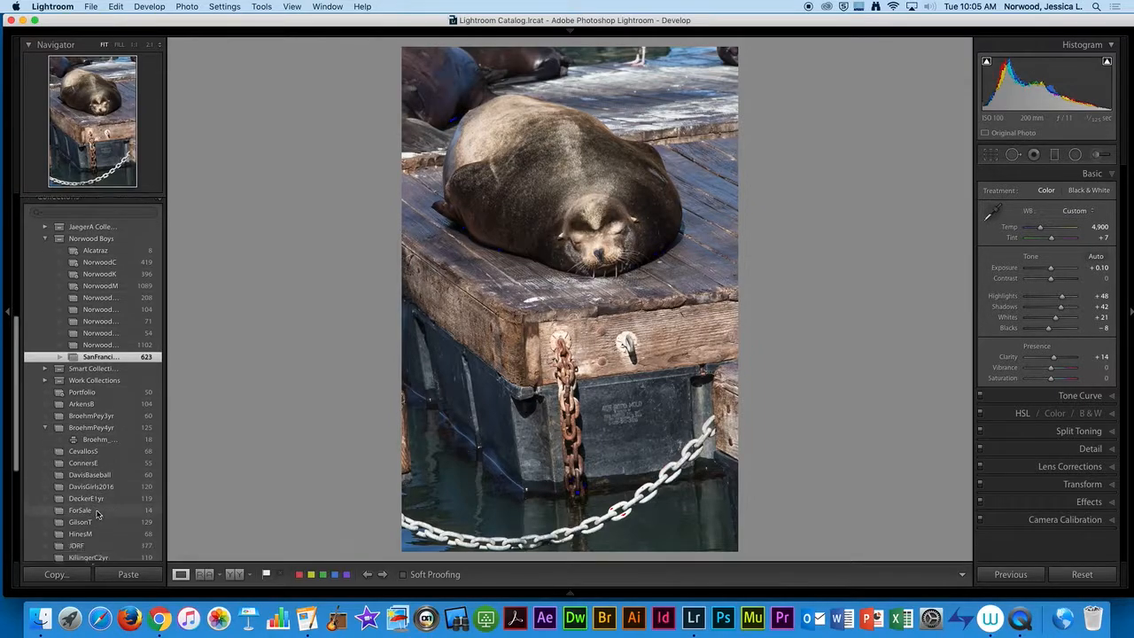
{"action": "scroll", "coordinate": [98, 512], "scroll_direction": "up", "scroll_amount": 6}
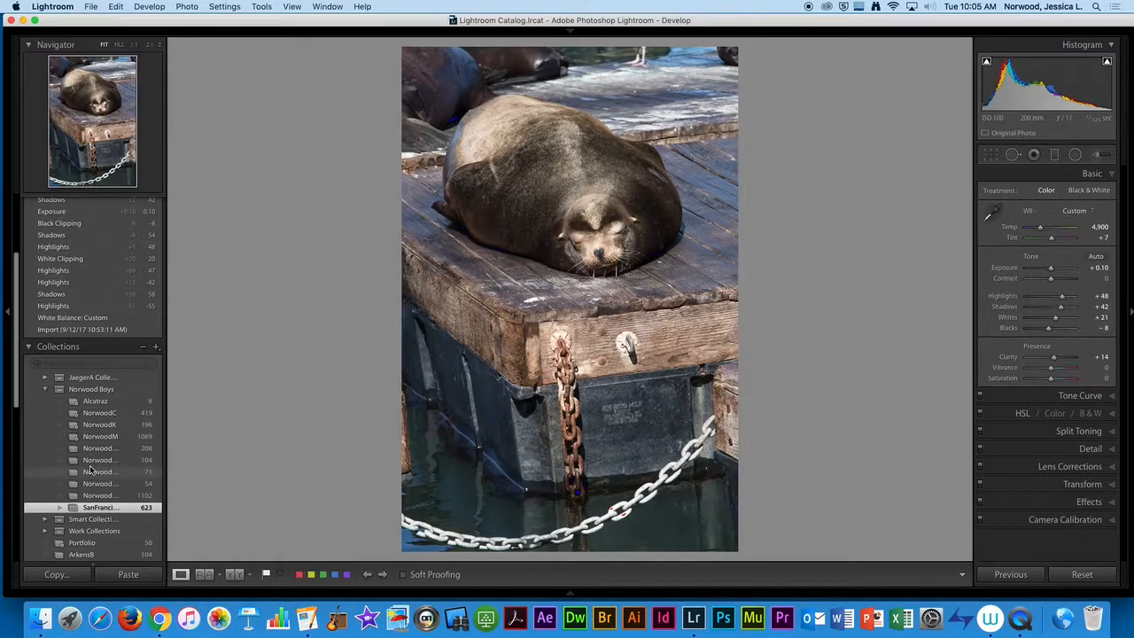
{"action": "scroll", "coordinate": [91, 470], "scroll_direction": "up", "scroll_amount": 2}
{"action": "scroll", "coordinate": [92, 469], "scroll_direction": "up", "scroll_amount": 5}
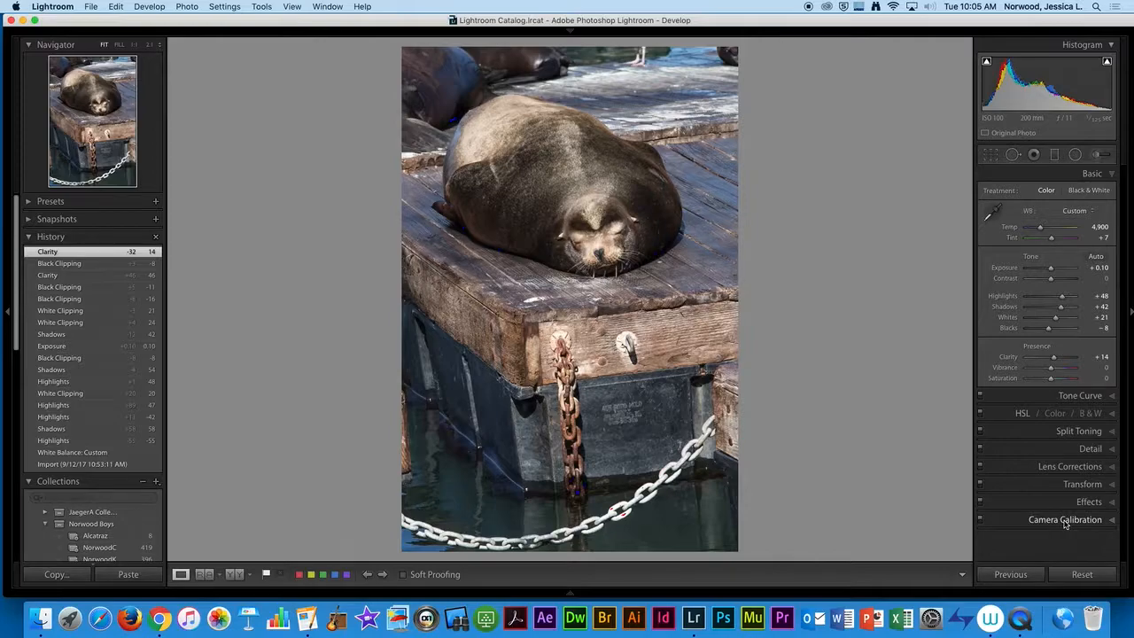
Step: Expand the Tone Curve settings and explore the tonal regions along the curve
{"action": "left_click", "coordinate": [1076, 396]}
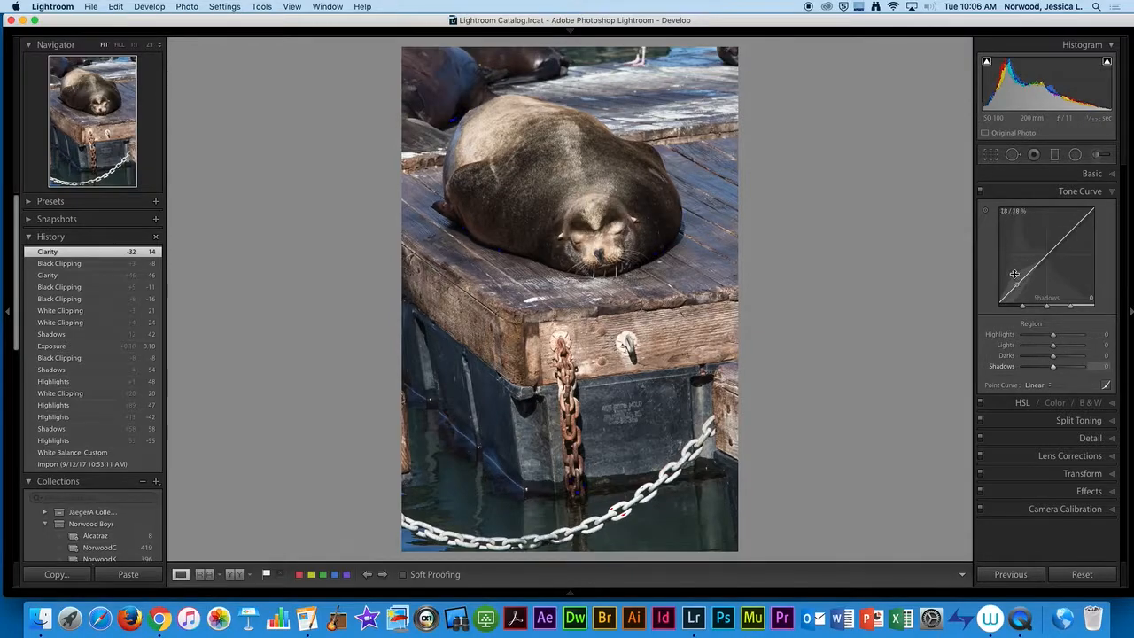
{"action": "left_click", "coordinate": [1069, 232]}
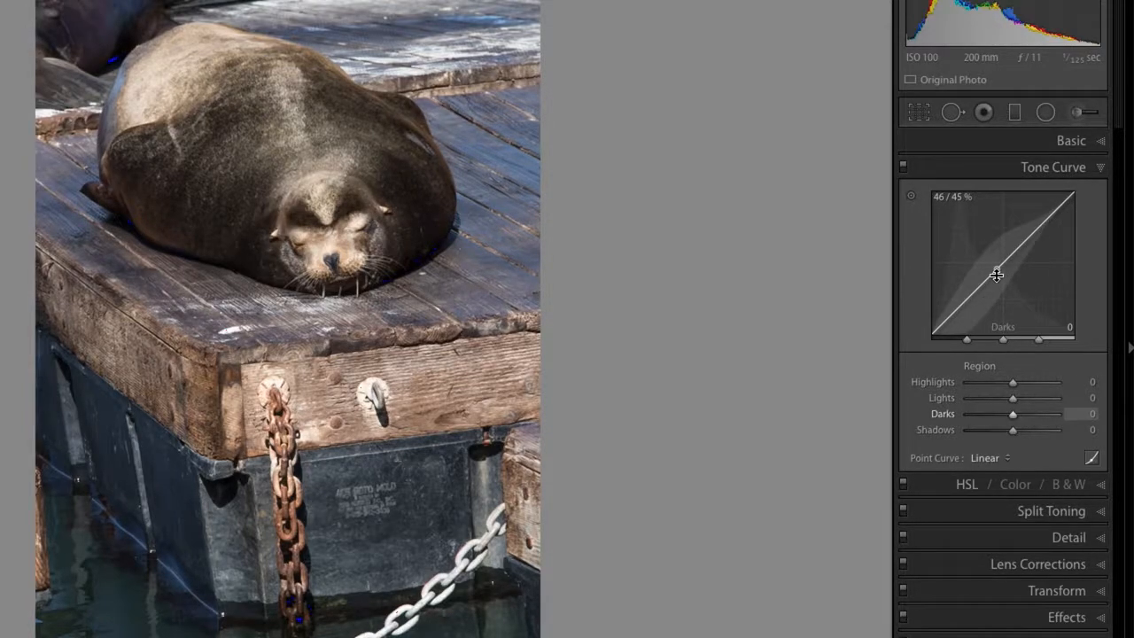
Step: Try Tone Curve Shadows at +6 and a higher Highlights value, and reset both to 0
{"action": "mouse_move", "coordinate": [957, 320]}
{"action": "left_mouse_down"}
{"action": "mouse_move", "coordinate": [960, 338]}
{"action": "mouse_move", "coordinate": [960, 281]}
{"action": "mouse_move", "coordinate": [959, 305]}
{"action": "left_mouse_up"}
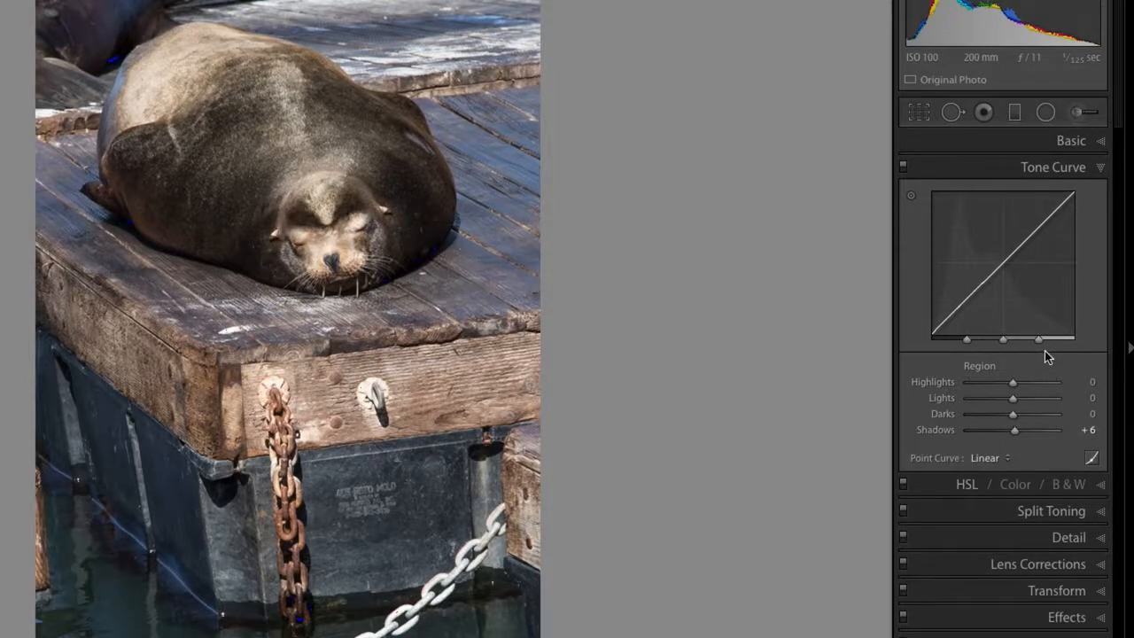
{"action": "mouse_move", "coordinate": [1015, 388]}
{"action": "left_mouse_down"}
{"action": "mouse_move", "coordinate": [1048, 385]}
{"action": "mouse_move", "coordinate": [1002, 385]}
{"action": "mouse_move", "coordinate": [1034, 390]}
{"action": "left_mouse_up"}
{"action": "double_click", "coordinate": [1033, 387]}
{"action": "double_click", "coordinate": [1015, 430]}
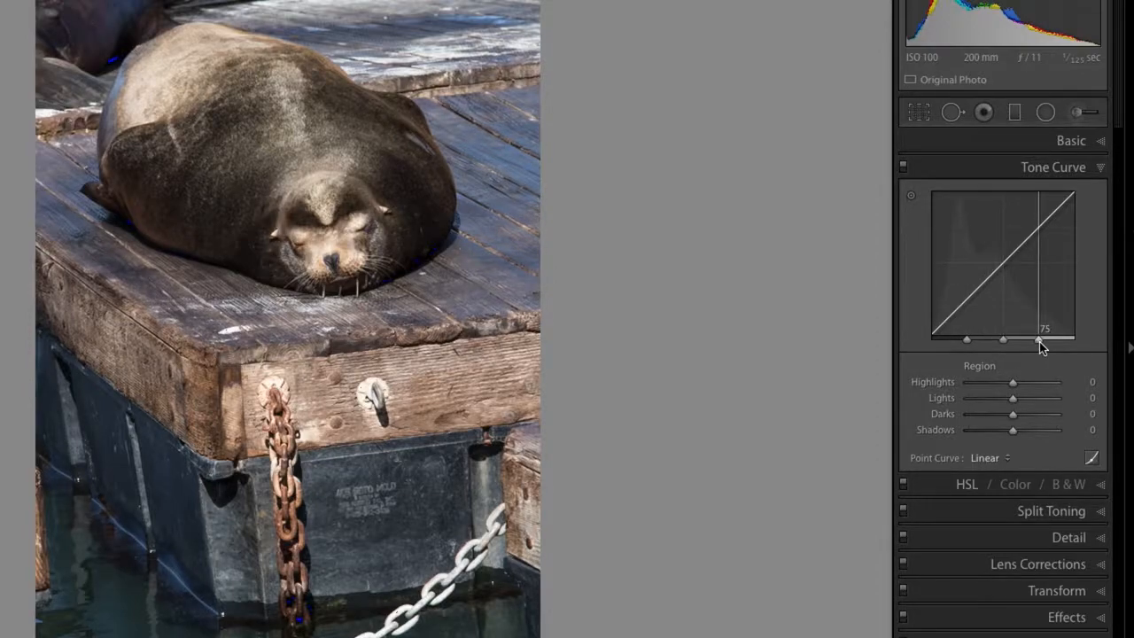
Step: Shift the Tone Curve's split between shadows and darks slightly lower and raise Darks to +27
{"action": "left_click_drag", "start_coordinate": [1044, 347], "coordinate": [1038, 347]}
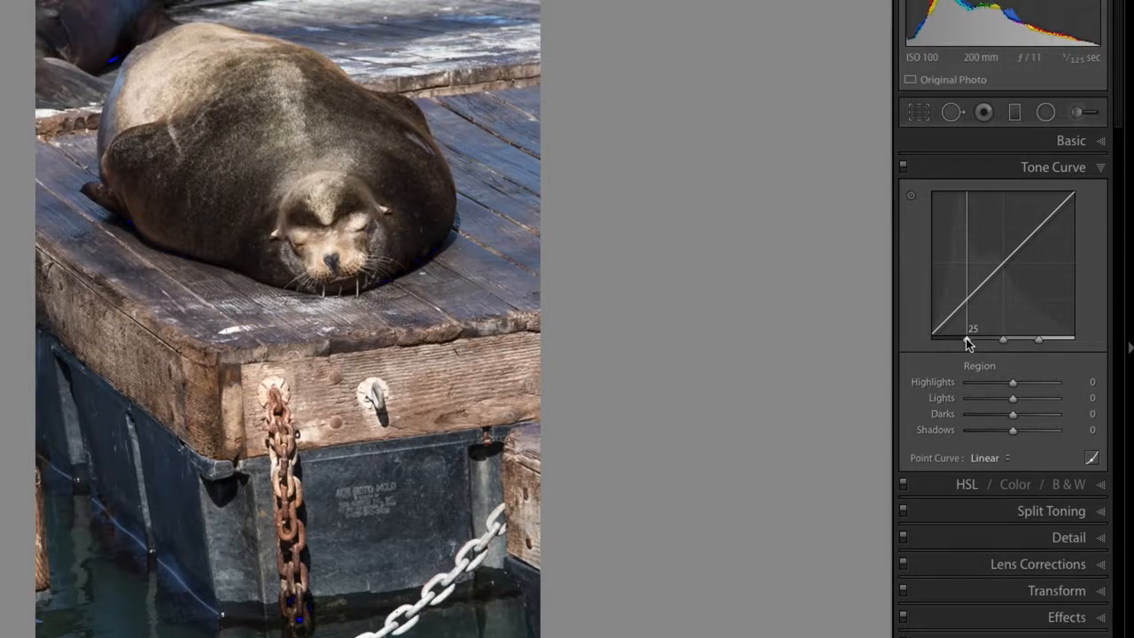
{"action": "left_click_drag", "start_coordinate": [967, 341], "coordinate": [959, 341]}
{"action": "left_click_drag", "start_coordinate": [963, 341], "coordinate": [961, 298]}
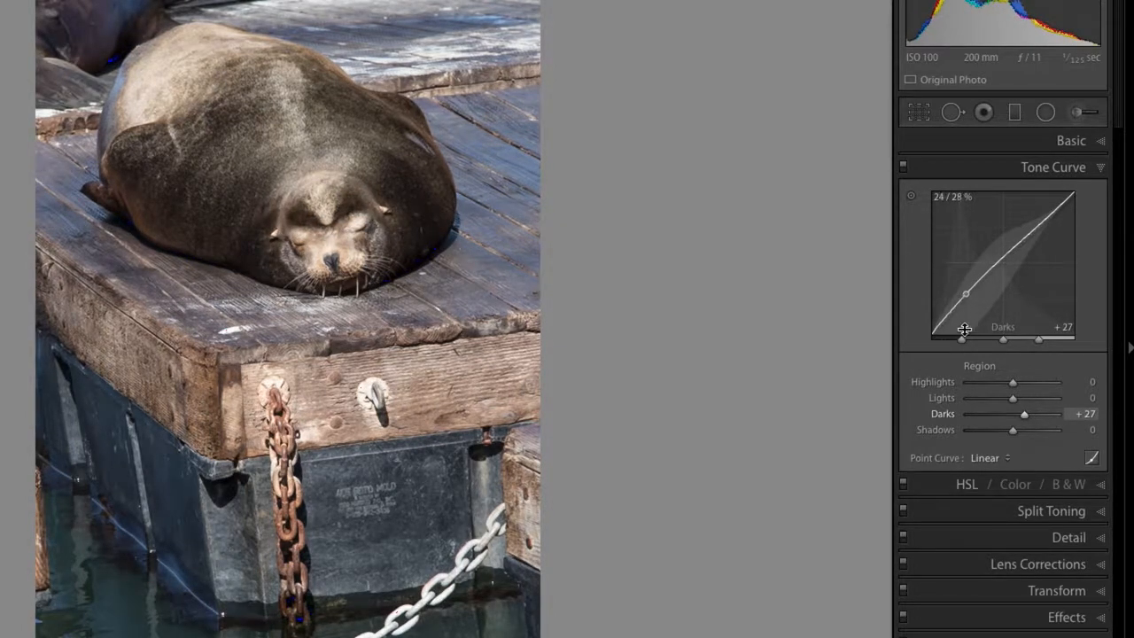
{"action": "left_click_drag", "start_coordinate": [963, 340], "coordinate": [963, 340]}
Step: Reshape the parametric tone curve directly on the graph to Lights +2, Darks -9 and Shadows +30
{"action": "mouse_move", "coordinate": [959, 303]}
{"action": "left_mouse_down"}
{"action": "mouse_move", "coordinate": [962, 318]}
{"action": "mouse_move", "coordinate": [962, 300]}
{"action": "left_mouse_up"}
{"action": "left_click_drag", "start_coordinate": [962, 300], "coordinate": [962, 295]}
{"action": "left_click_drag", "start_coordinate": [1038, 221], "coordinate": [1040, 219]}
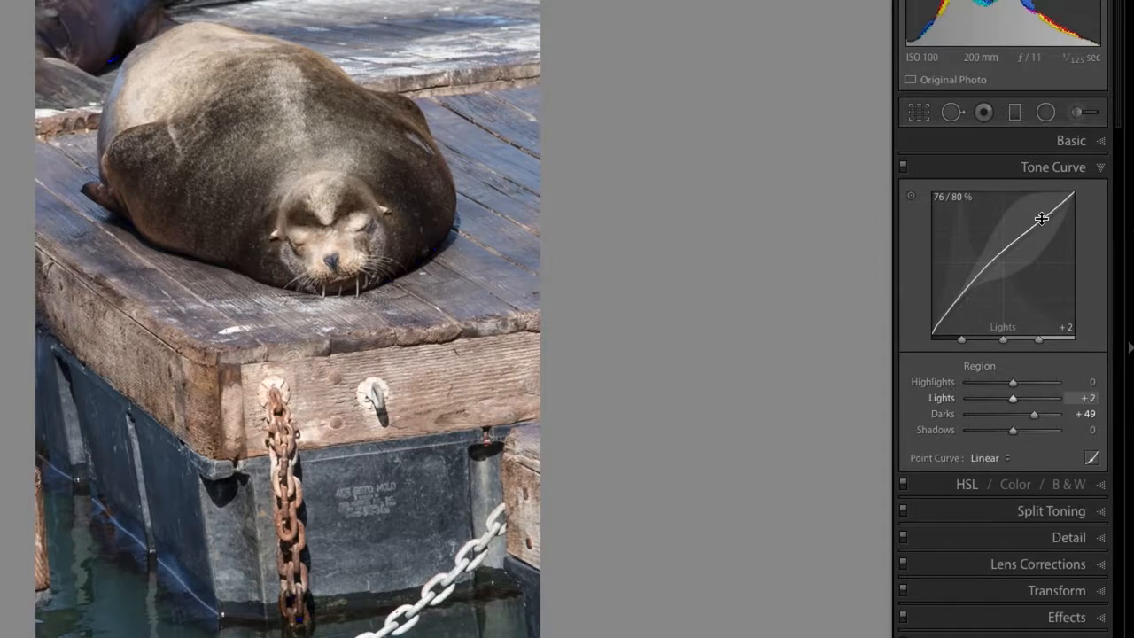
{"action": "left_click_drag", "start_coordinate": [1003, 255], "coordinate": [1002, 263]}
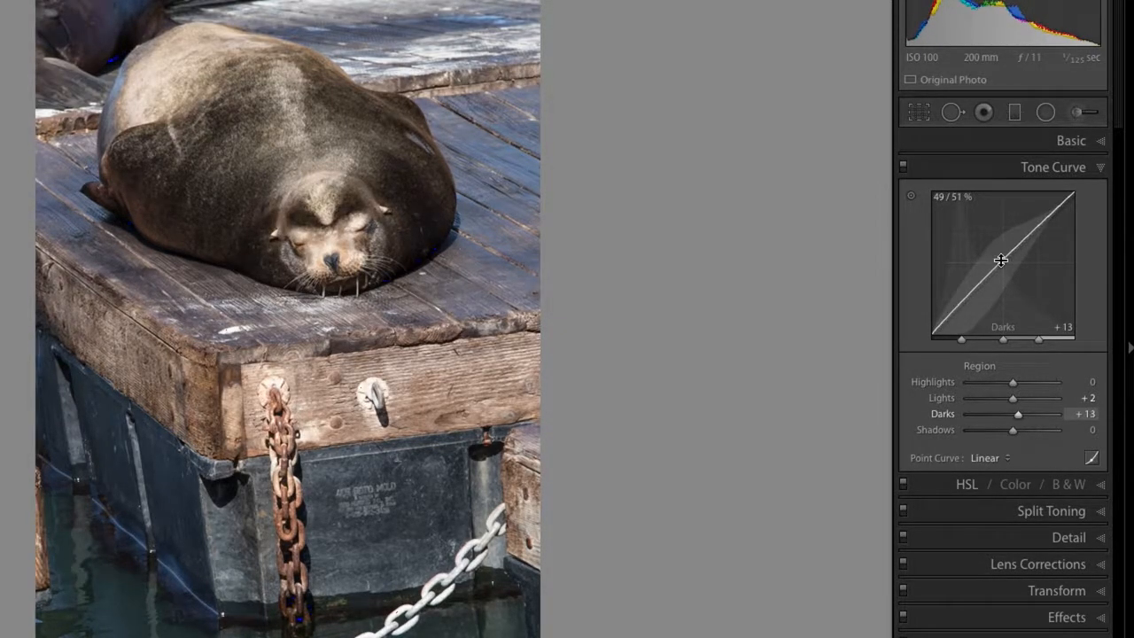
{"action": "left_click_drag", "start_coordinate": [958, 305], "coordinate": [989, 280]}
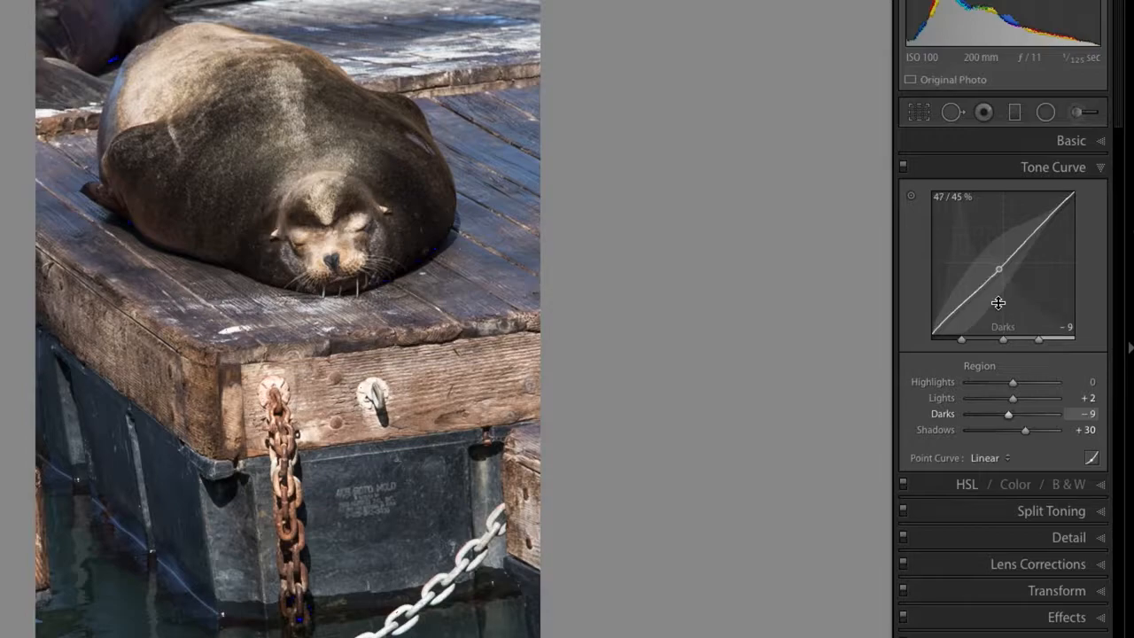
Step: Try the Medium Contrast and Strong Contrast point curve presets, and return to Linear
{"action": "left_click", "coordinate": [972, 459]}
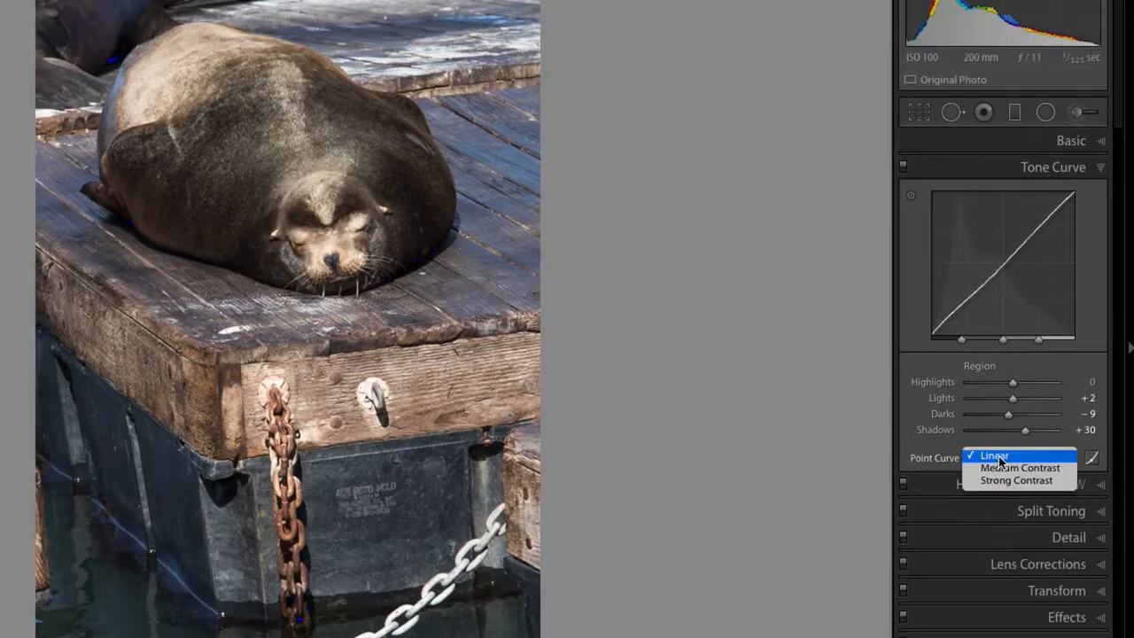
{"action": "left_click", "coordinate": [991, 452]}
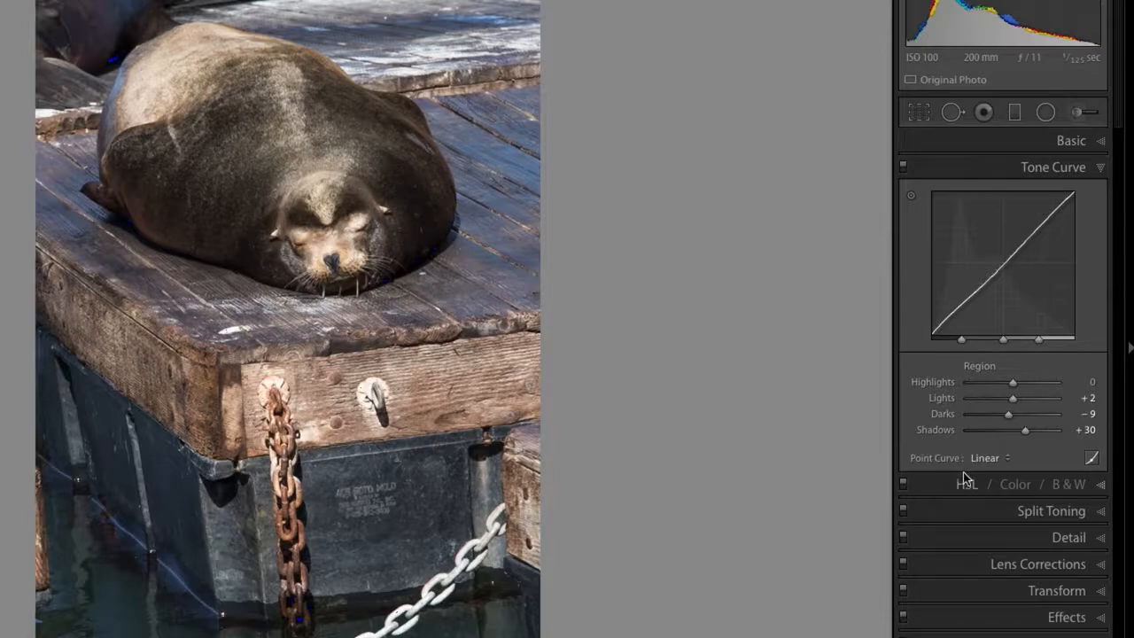
{"action": "left_click", "coordinate": [998, 460]}
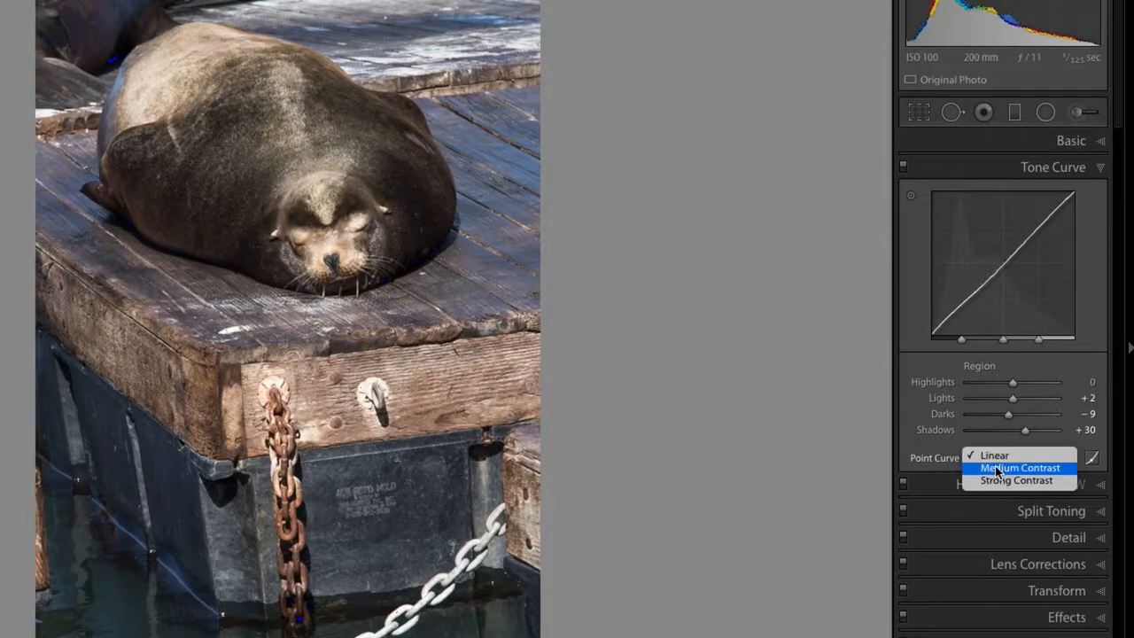
{"action": "left_click", "coordinate": [1006, 467]}
{"action": "left_click", "coordinate": [999, 459]}
{"action": "left_click", "coordinate": [1001, 466]}
{"action": "left_click", "coordinate": [1003, 457]}
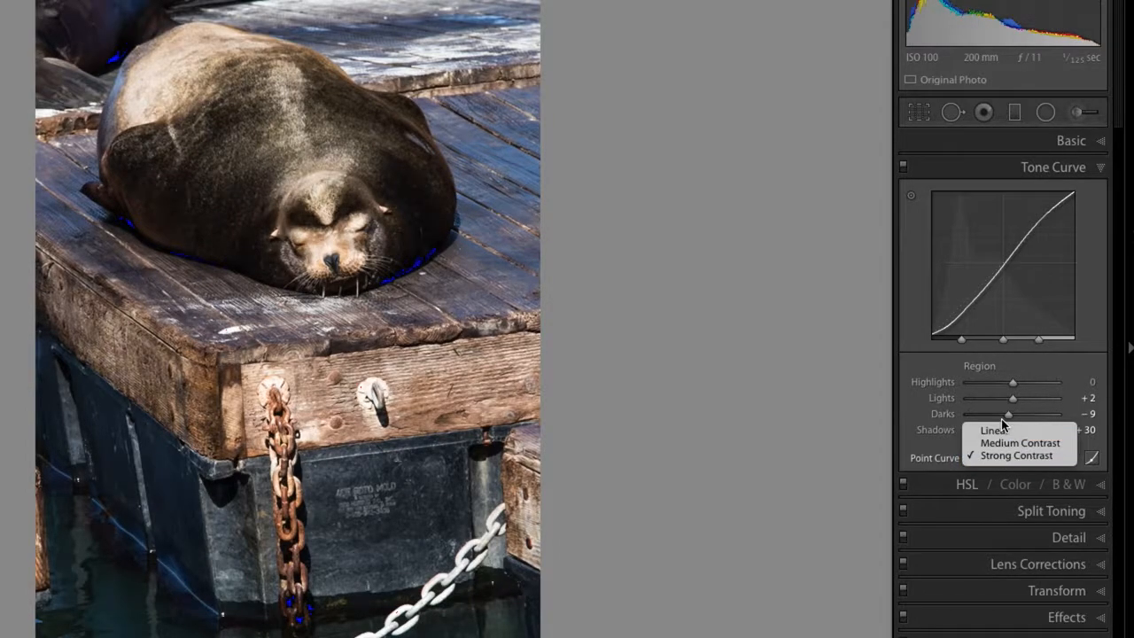
{"action": "left_click", "coordinate": [1002, 434]}
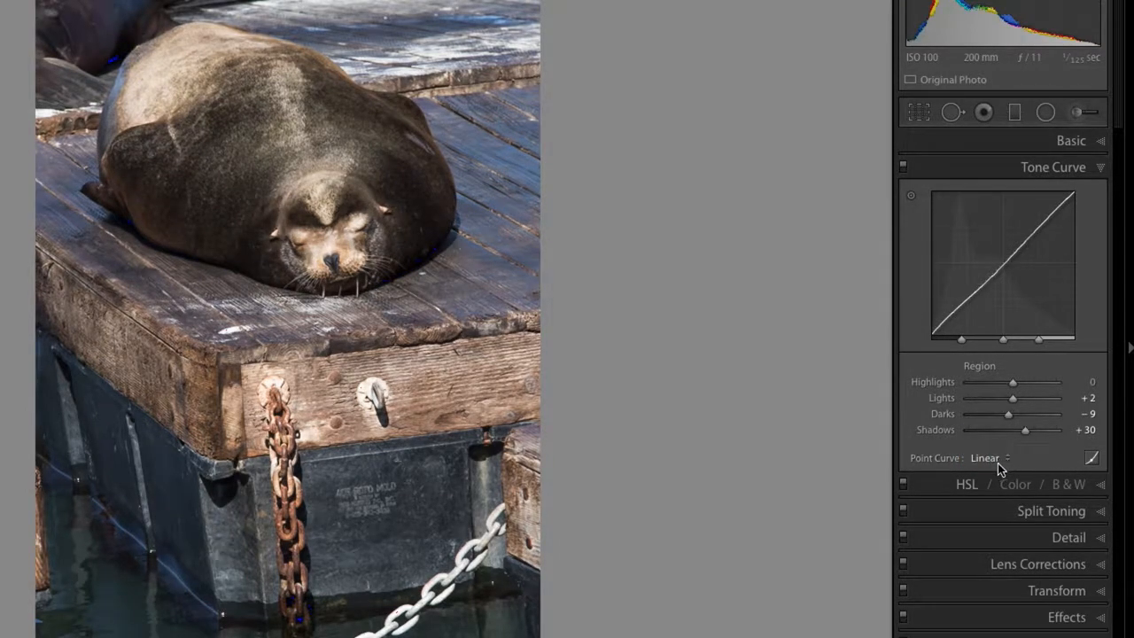
Step: Switch to point curve editing and add four RGB control points, raising the upper-midtone one to about 70.6 / 76.5 %
{"action": "left_click", "coordinate": [1092, 459]}
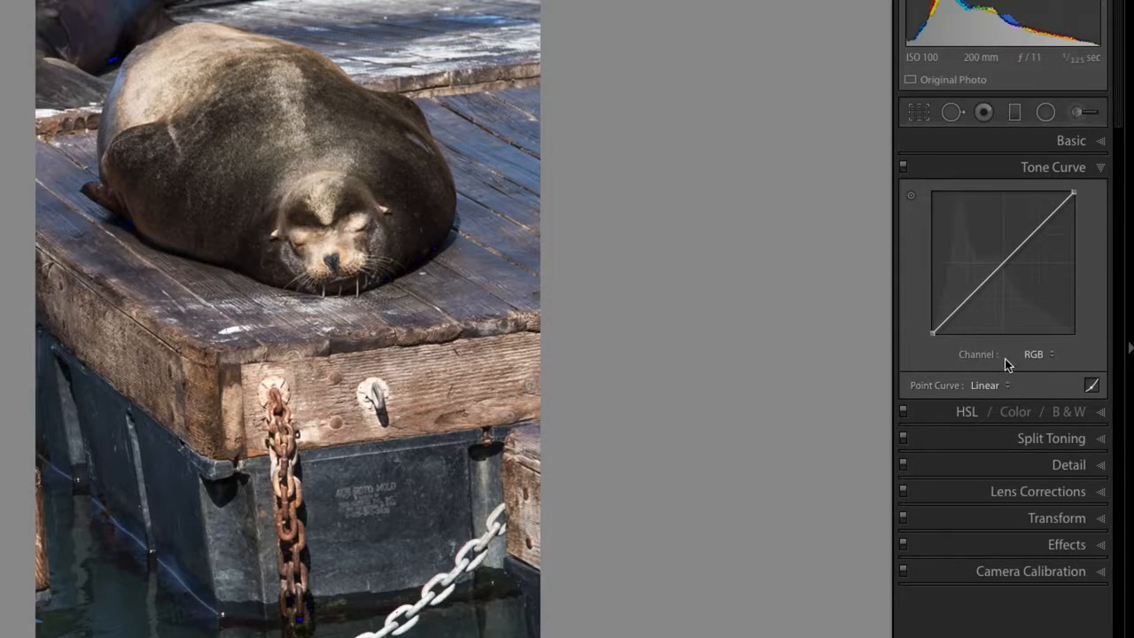
{"action": "left_click", "coordinate": [963, 302]}
{"action": "left_click", "coordinate": [995, 269]}
{"action": "left_click", "coordinate": [1061, 207]}
{"action": "left_click_drag", "start_coordinate": [1033, 232], "coordinate": [1033, 226]}
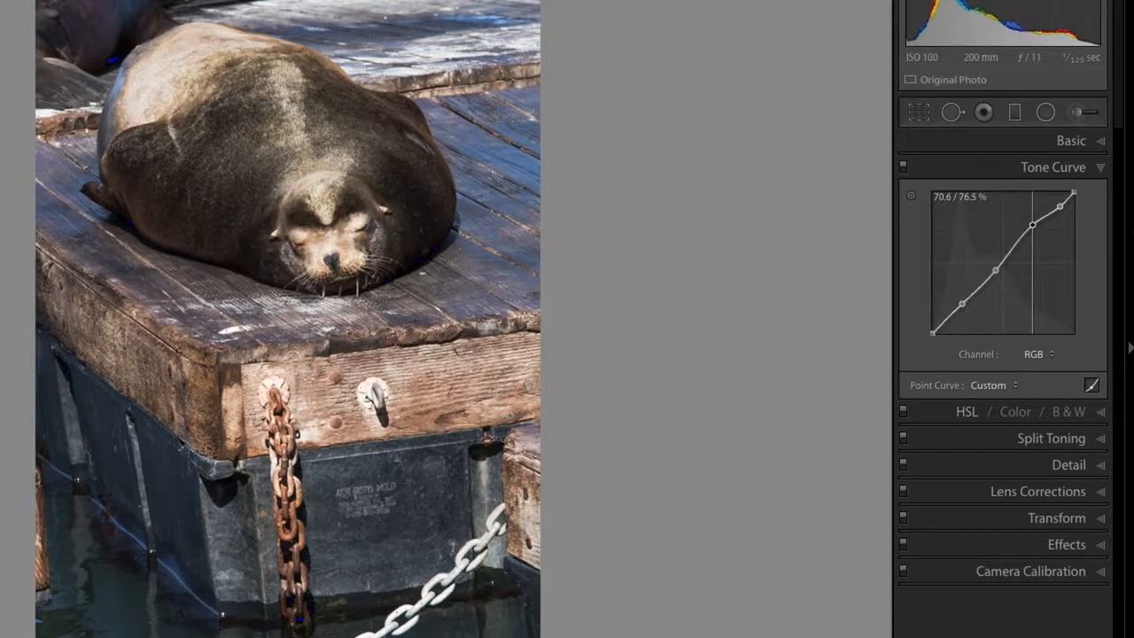
Step: Lower the midtone control point and move the shadow control point to about 13.3 / 15.3 %
{"action": "left_click_drag", "start_coordinate": [997, 270], "coordinate": [955, 303]}
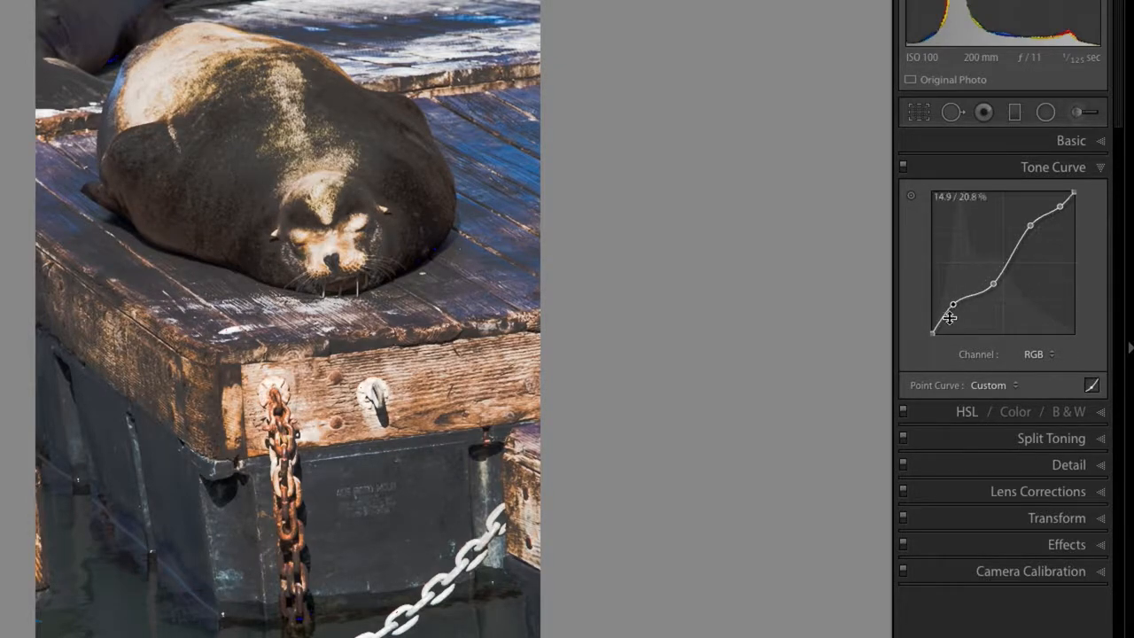
{"action": "mouse_move", "coordinate": [954, 304]}
{"action": "left_mouse_down"}
{"action": "mouse_move", "coordinate": [948, 323]}
{"action": "mouse_move", "coordinate": [953, 311]}
{"action": "left_mouse_up"}
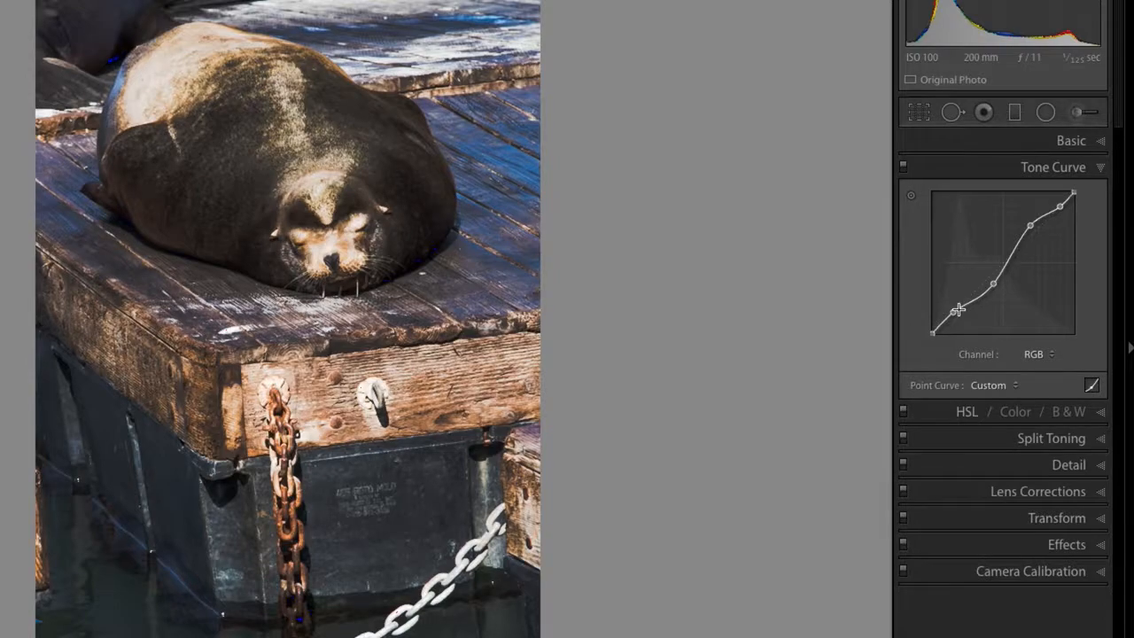
{"action": "mouse_move", "coordinate": [952, 312]}
{"action": "left_mouse_down"}
{"action": "mouse_move", "coordinate": [964, 334]}
{"action": "mouse_move", "coordinate": [951, 312]}
{"action": "left_mouse_up"}
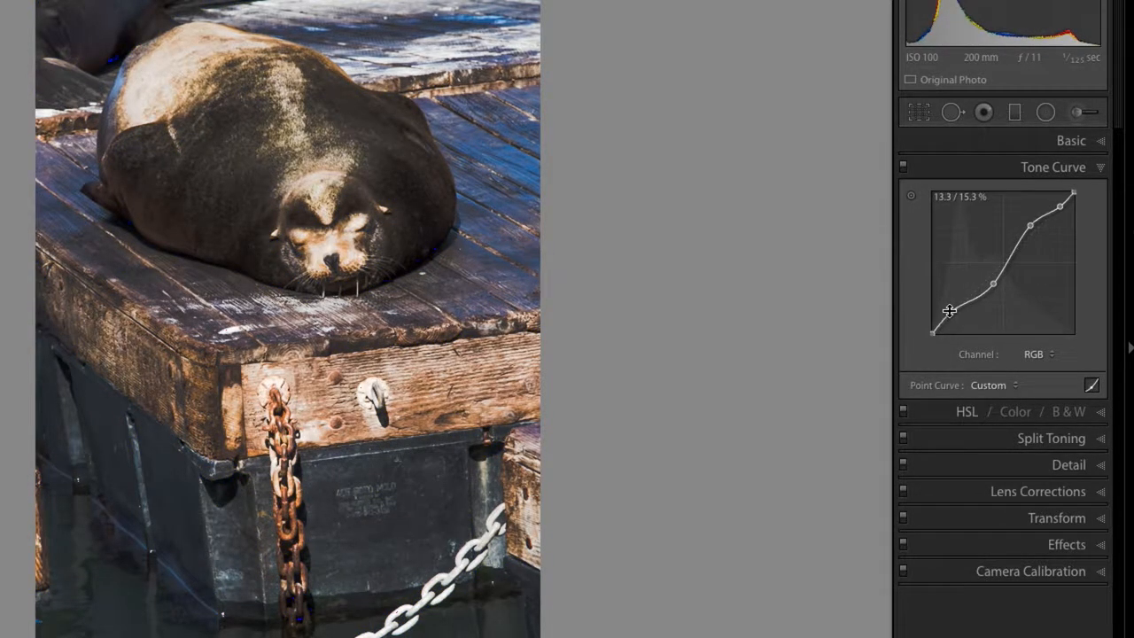
Step: Undo the accidental removal of the photo from the collection and delete the curve's midtone control point
{"action": "key", "text": "Delete"}
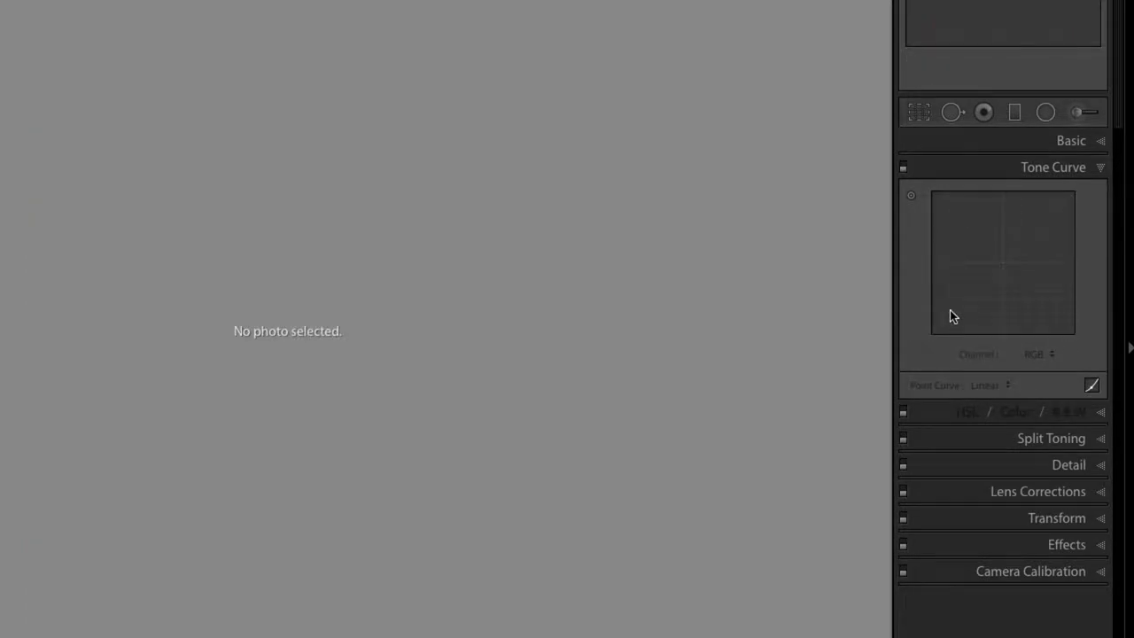
{"action": "key", "text": "ctrl+z"}
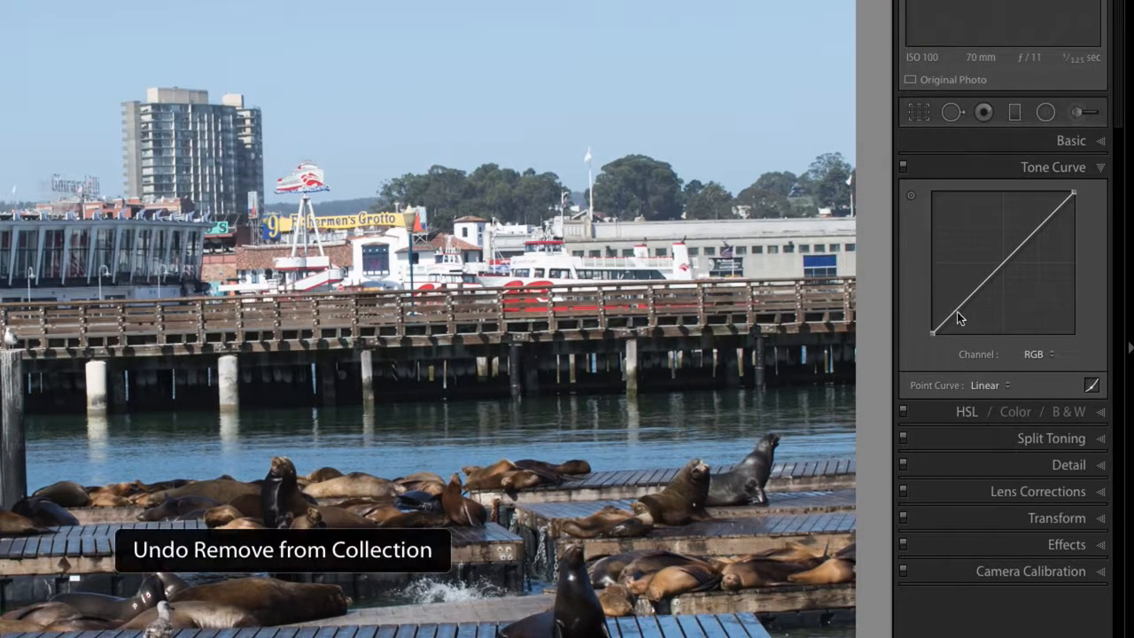
{"action": "mouse_move", "coordinate": [993, 284]}
{"action": "left_mouse_down"}
{"action": "mouse_move", "coordinate": [996, 324]}
{"action": "mouse_move", "coordinate": [988, 280]}
{"action": "left_mouse_up"}
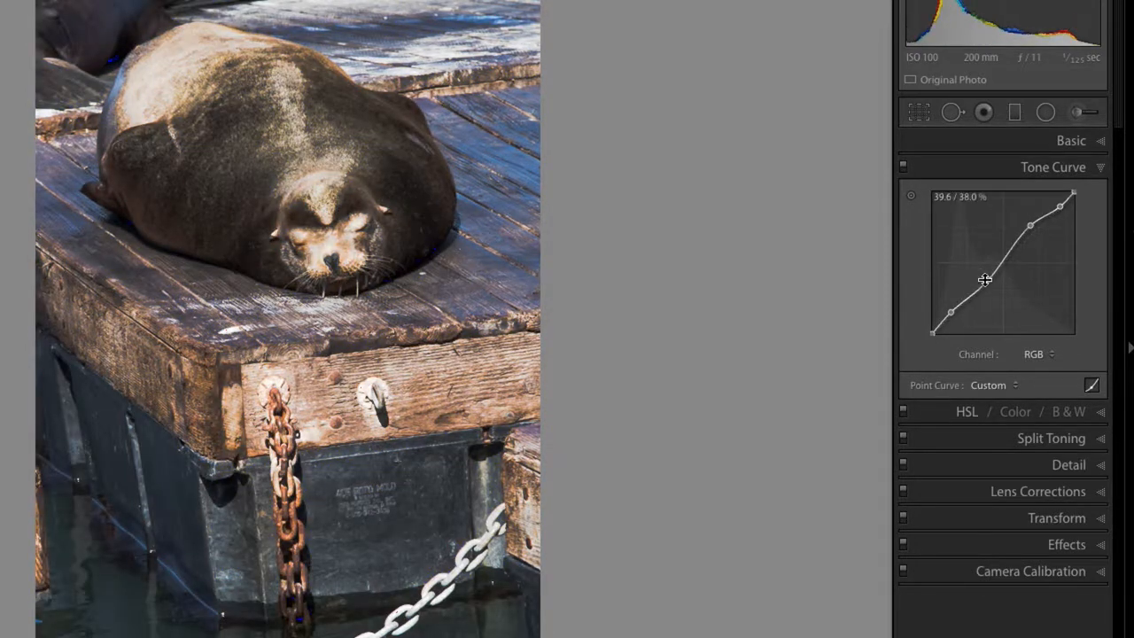
{"action": "right_click", "coordinate": [989, 282]}
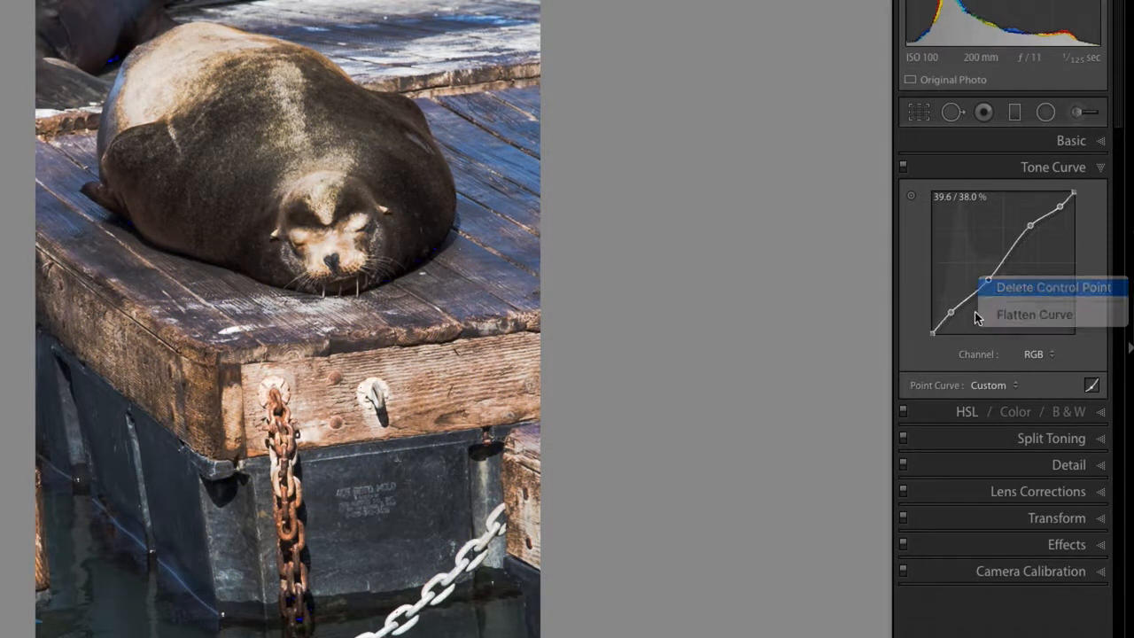
{"action": "left_click", "coordinate": [992, 287]}
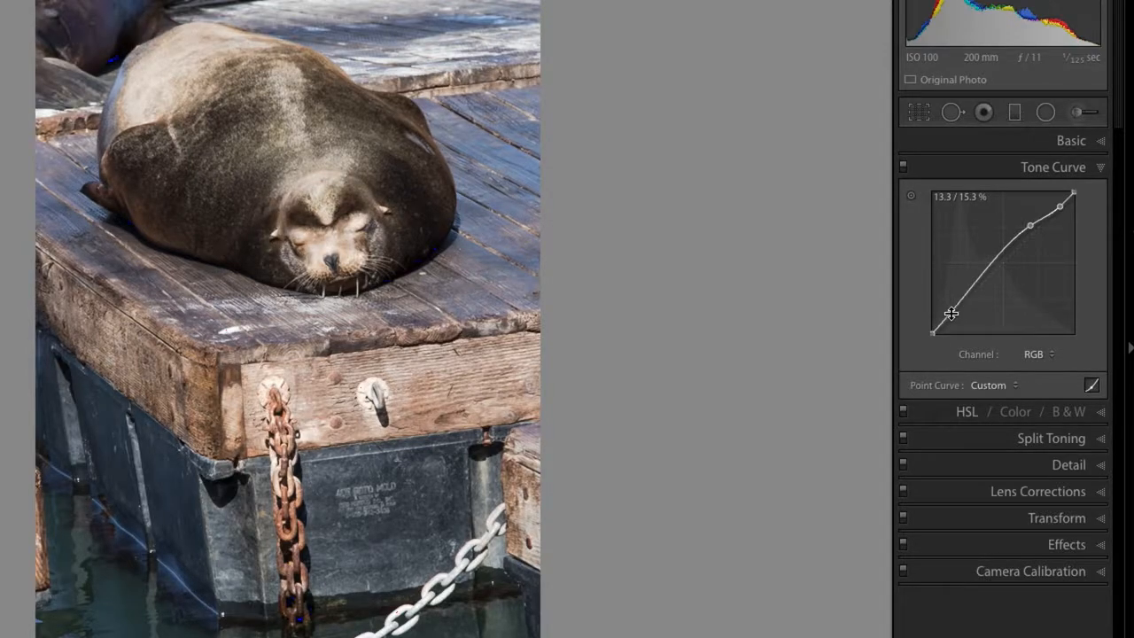
{"action": "key", "text": "Delete"}
{"action": "key", "text": "ctrl+z"}
Step: Delete the remaining highlight, upper-midtone and shadow control points from the RGB curve
{"action": "mouse_move", "coordinate": [1059, 207]}
{"action": "left_mouse_down"}
{"action": "mouse_move", "coordinate": [1069, 257]}
{"action": "mouse_move", "coordinate": [1047, 206]}
{"action": "mouse_move", "coordinate": [1052, 215]}
{"action": "left_mouse_up"}
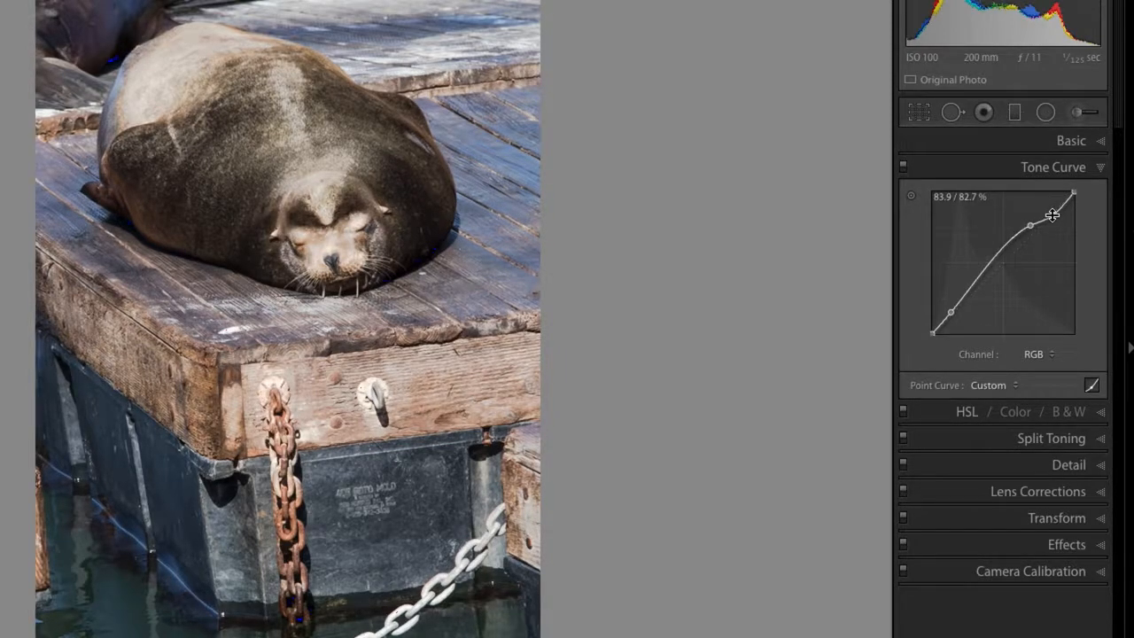
{"action": "right_click", "coordinate": [1051, 218]}
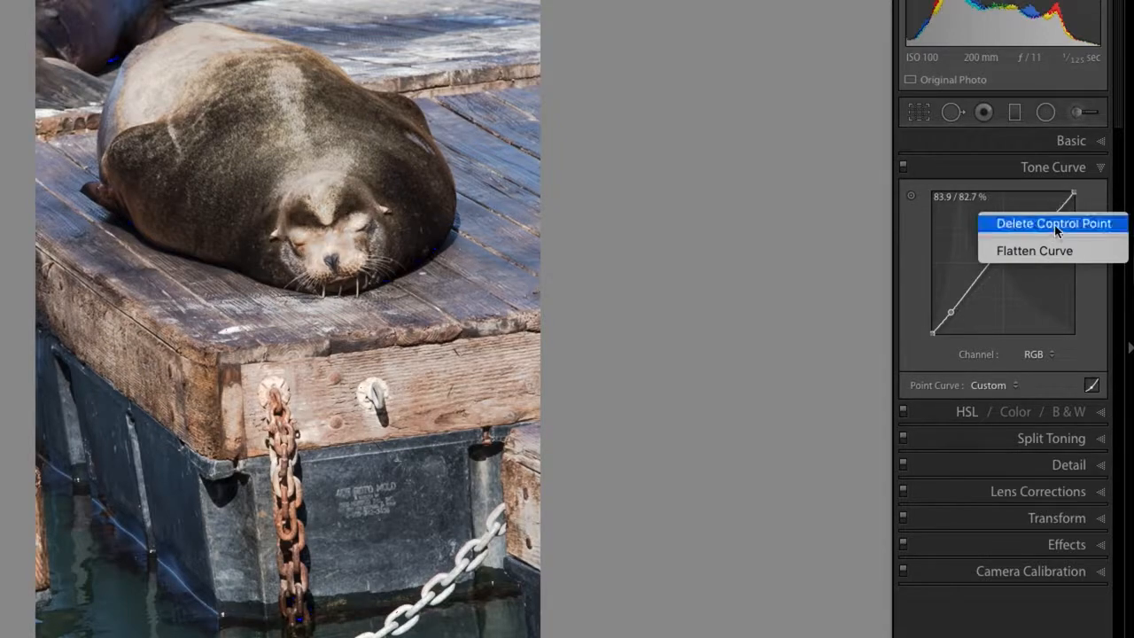
{"action": "left_click", "coordinate": [1055, 225]}
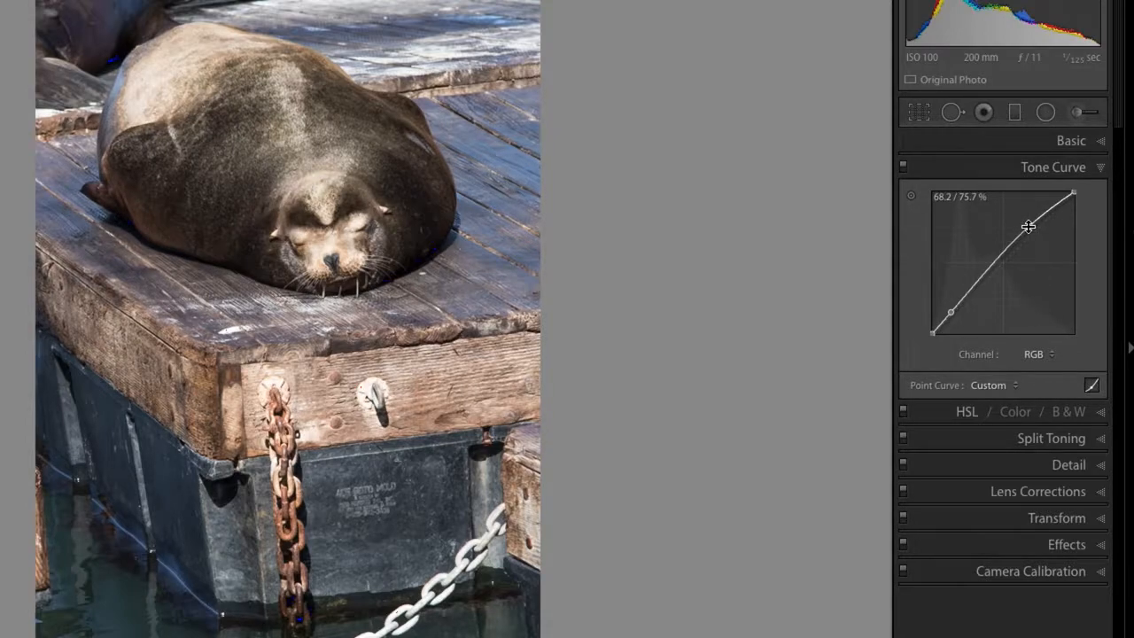
{"action": "right_click", "coordinate": [1031, 228]}
{"action": "left_click", "coordinate": [1038, 235]}
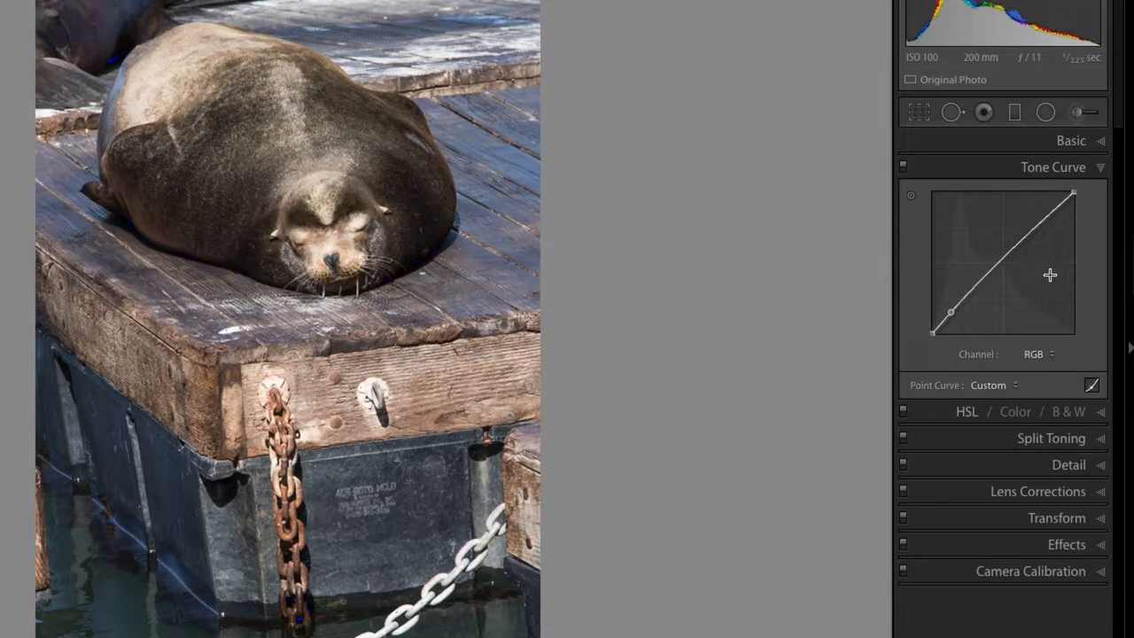
{"action": "left_click_drag", "start_coordinate": [952, 311], "coordinate": [954, 313]}
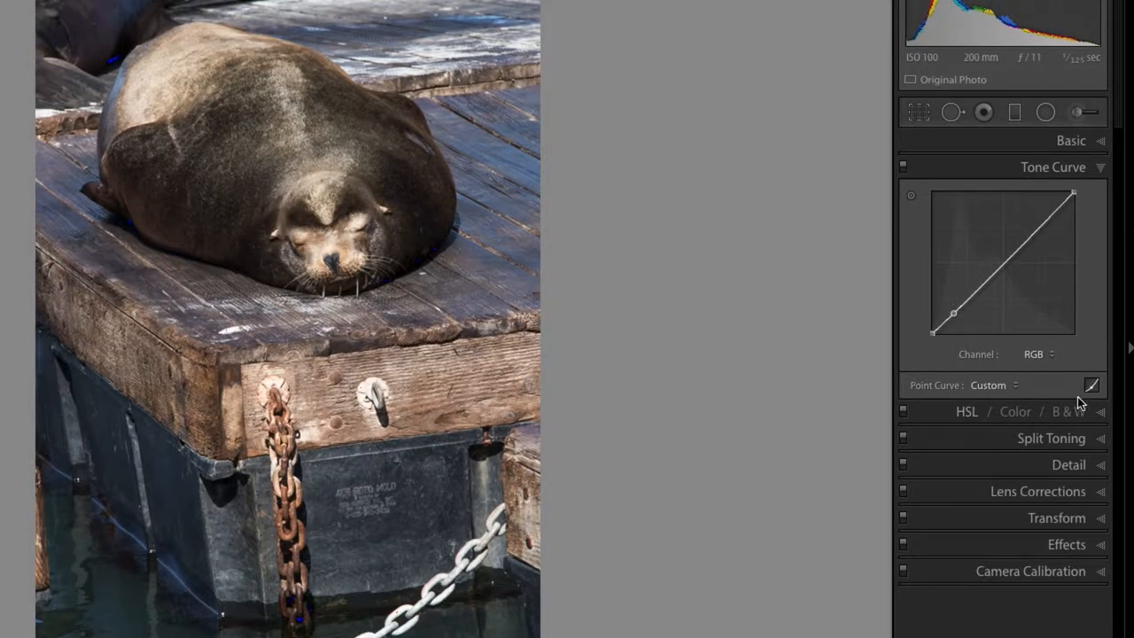
{"action": "right_click", "coordinate": [952, 315]}
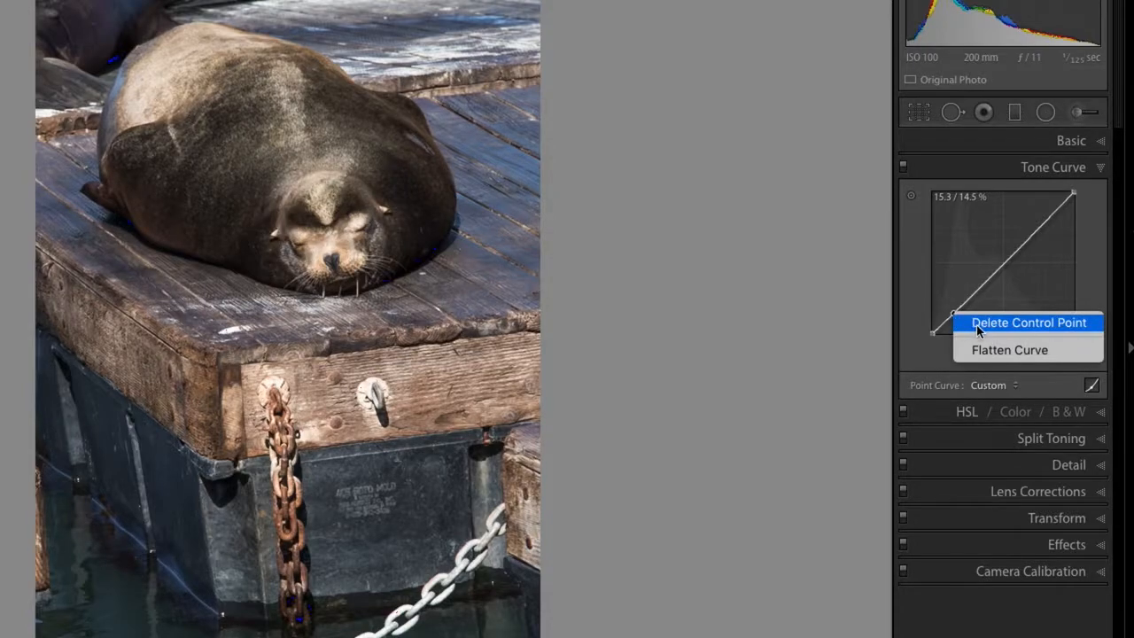
{"action": "left_click", "coordinate": [986, 326]}
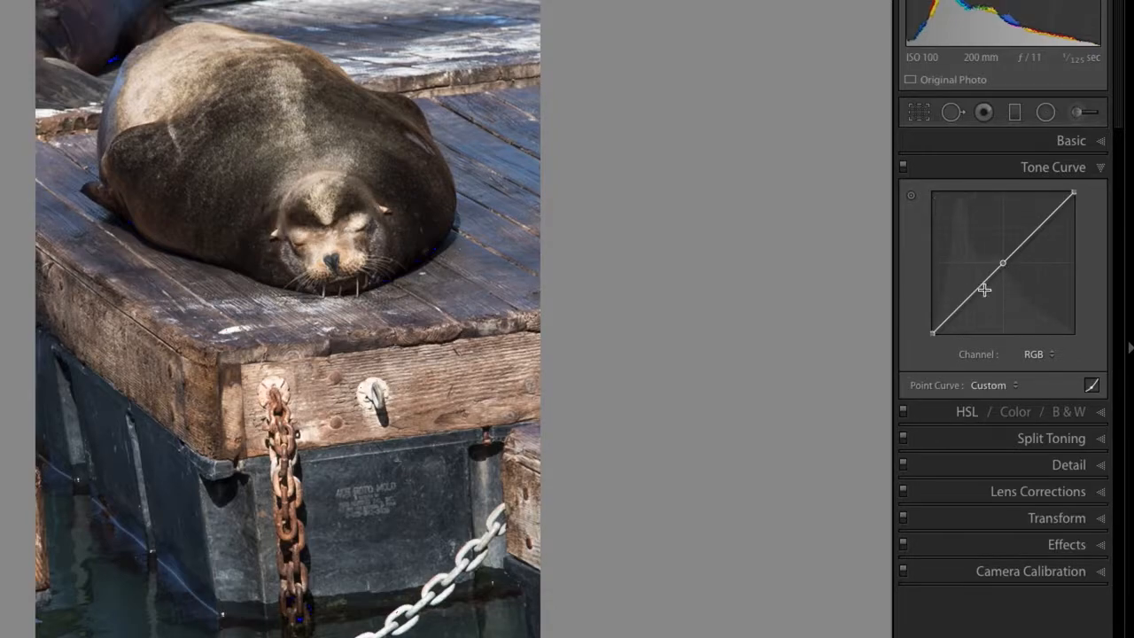
Step: Shape the RGB curve with shadow, midtone and highlight control points, and move its black and white endpoints inward
{"action": "left_click_drag", "start_coordinate": [1002, 262], "coordinate": [998, 260]}
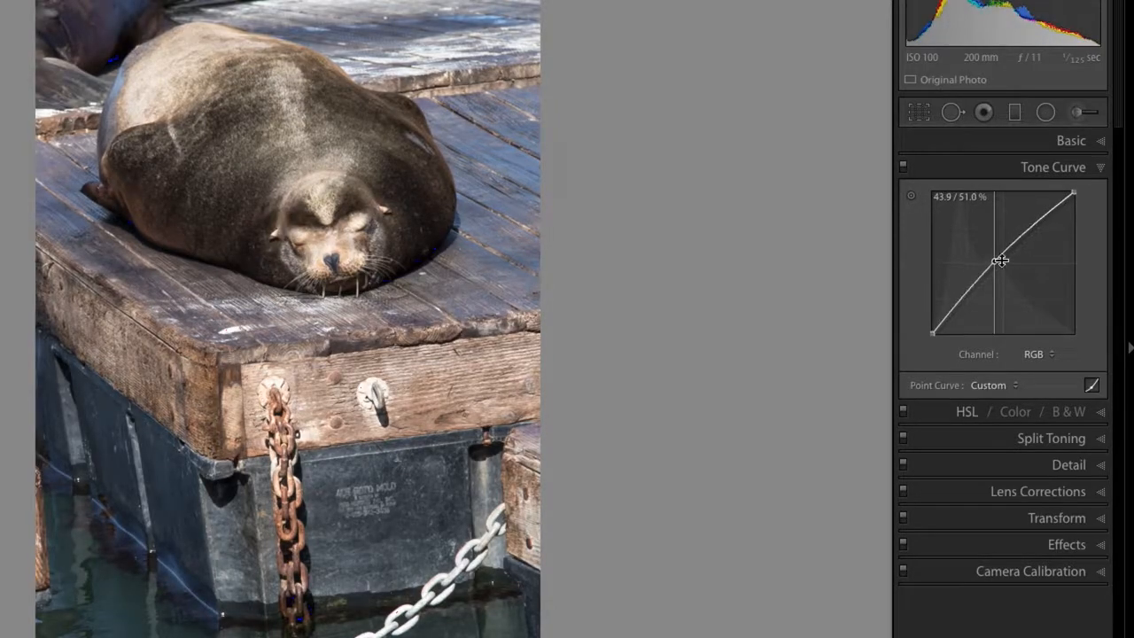
{"action": "left_click_drag", "start_coordinate": [967, 295], "coordinate": [967, 301]}
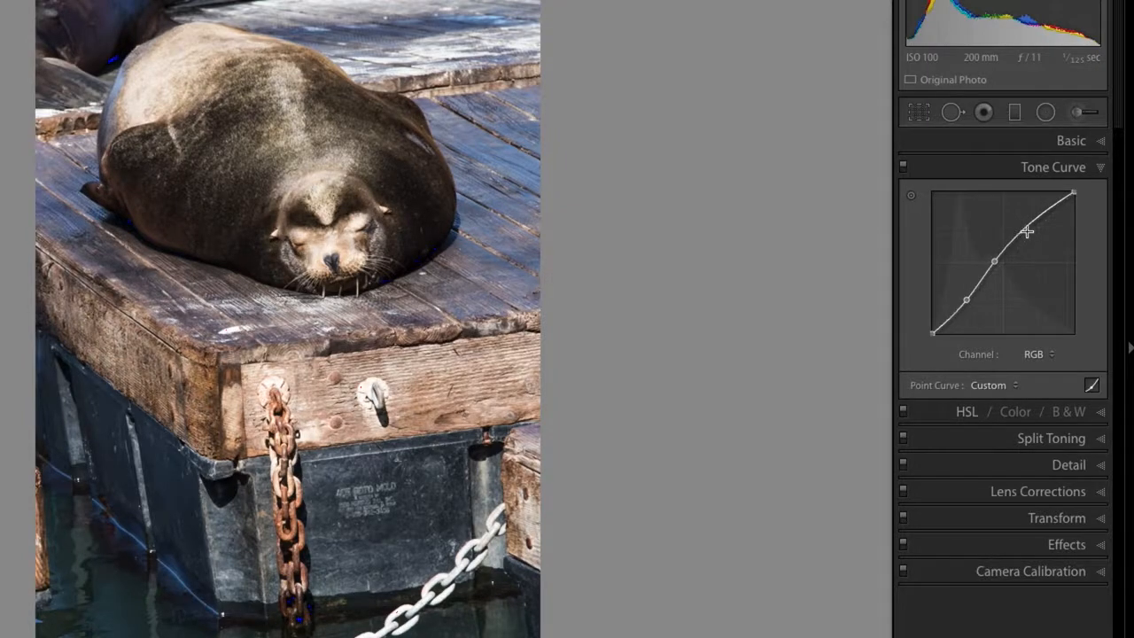
{"action": "left_click_drag", "start_coordinate": [1040, 221], "coordinate": [1030, 227]}
{"action": "left_click_drag", "start_coordinate": [996, 262], "coordinate": [995, 266]}
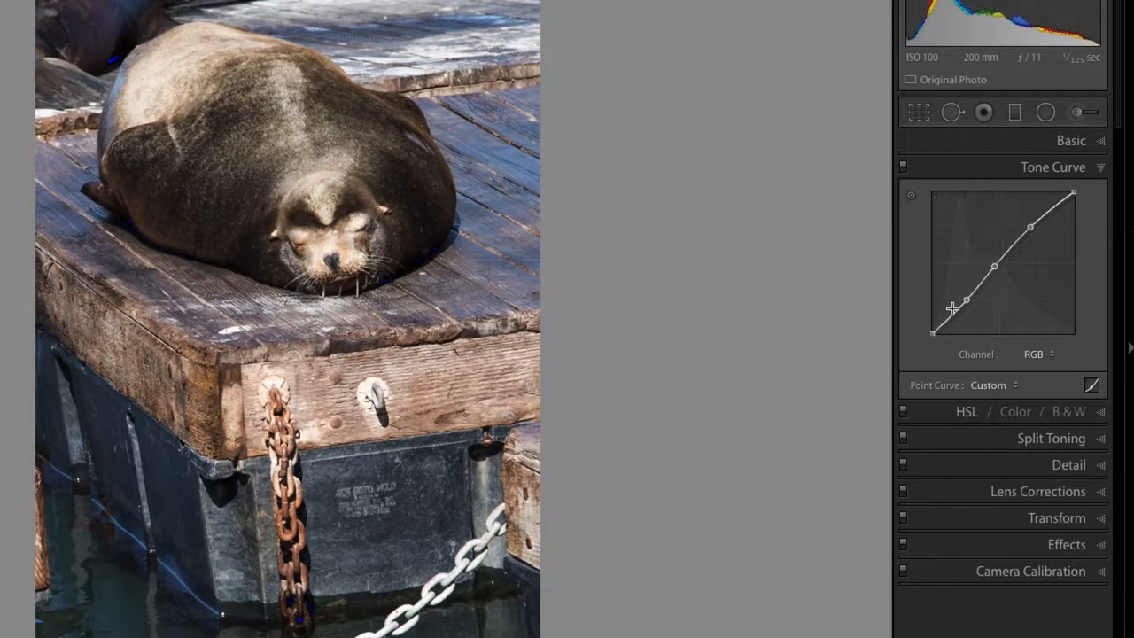
{"action": "left_click_drag", "start_coordinate": [933, 332], "coordinate": [936, 332]}
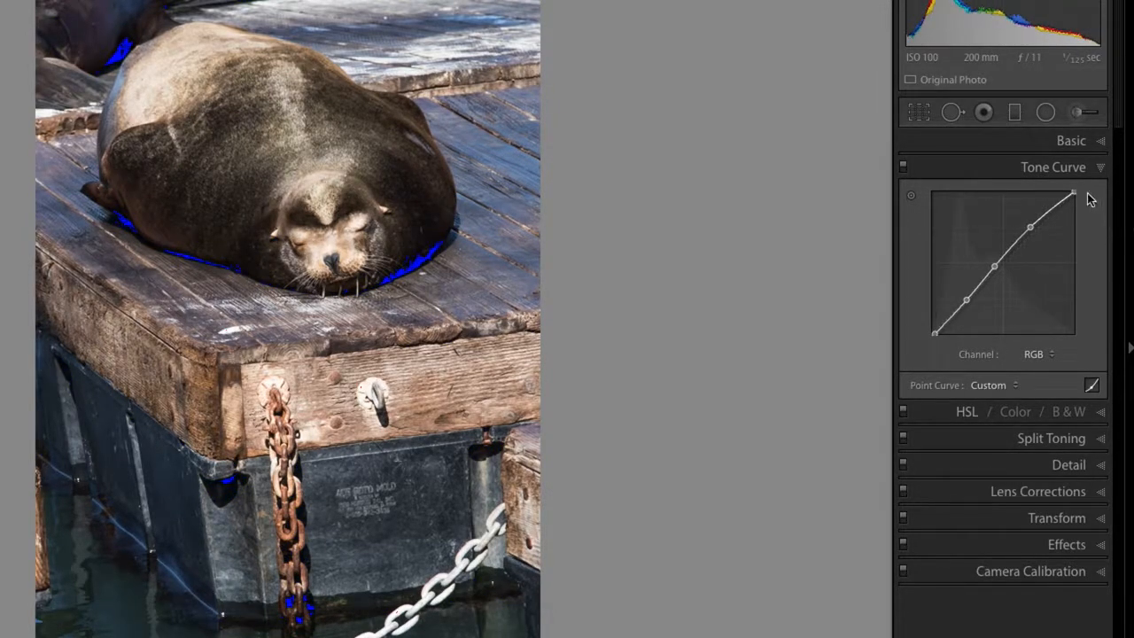
{"action": "left_click_drag", "start_coordinate": [1074, 193], "coordinate": [1063, 197]}
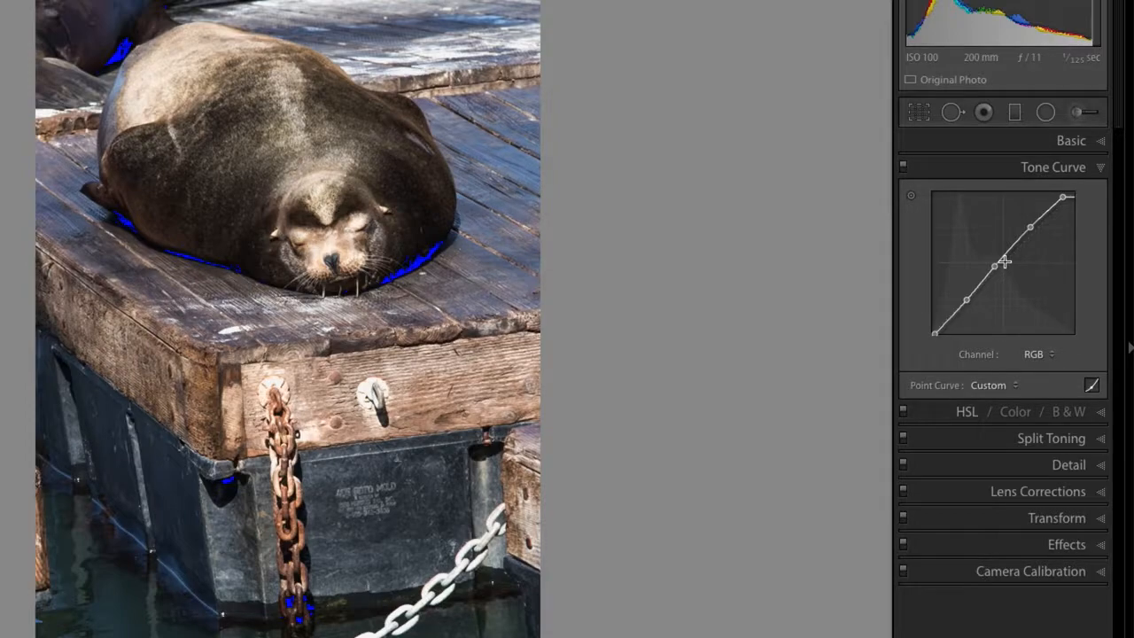
Step: Switch the point curve to the Red channel and raise its midpoint to about 45.5 / 49.8 %
{"action": "left_click", "coordinate": [1051, 354]}
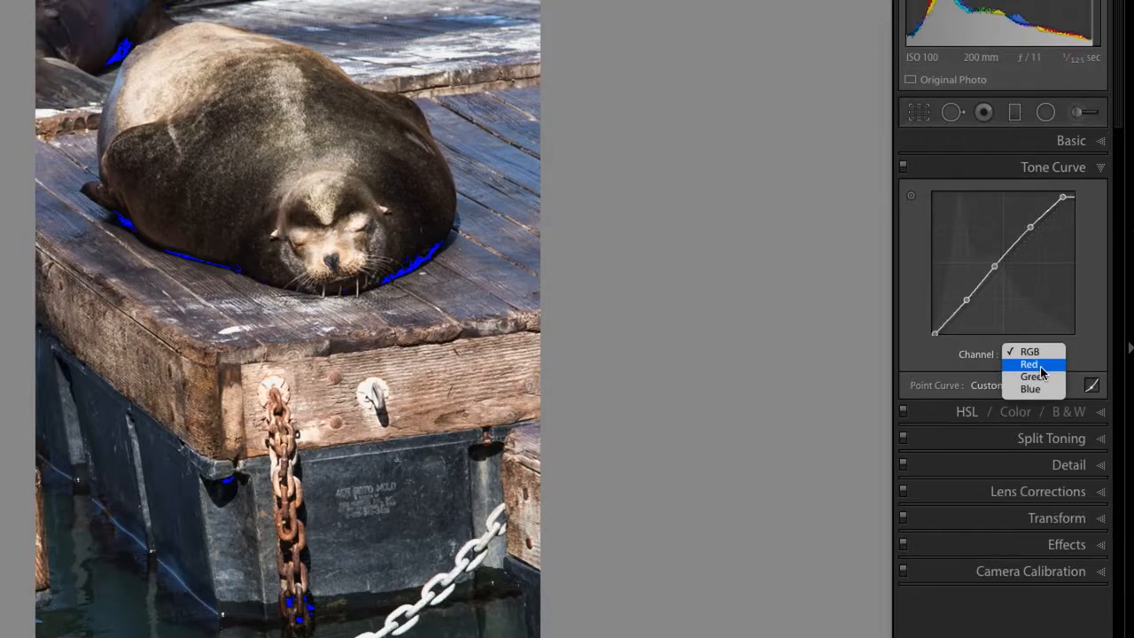
{"action": "left_click", "coordinate": [1030, 364]}
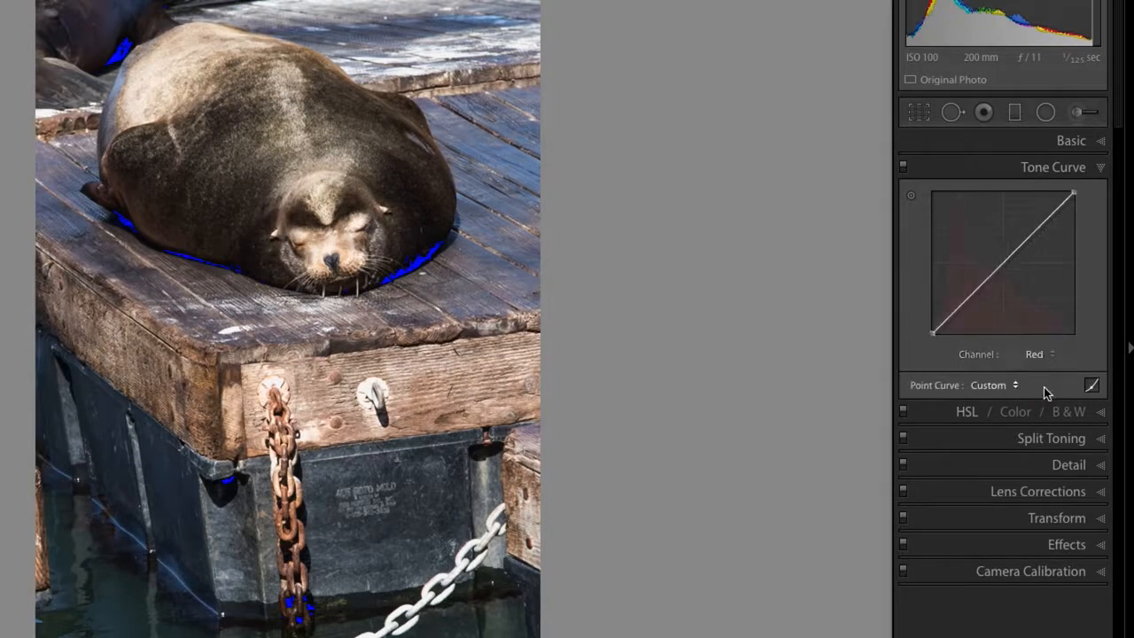
{"action": "left_click_drag", "start_coordinate": [1002, 263], "coordinate": [997, 263]}
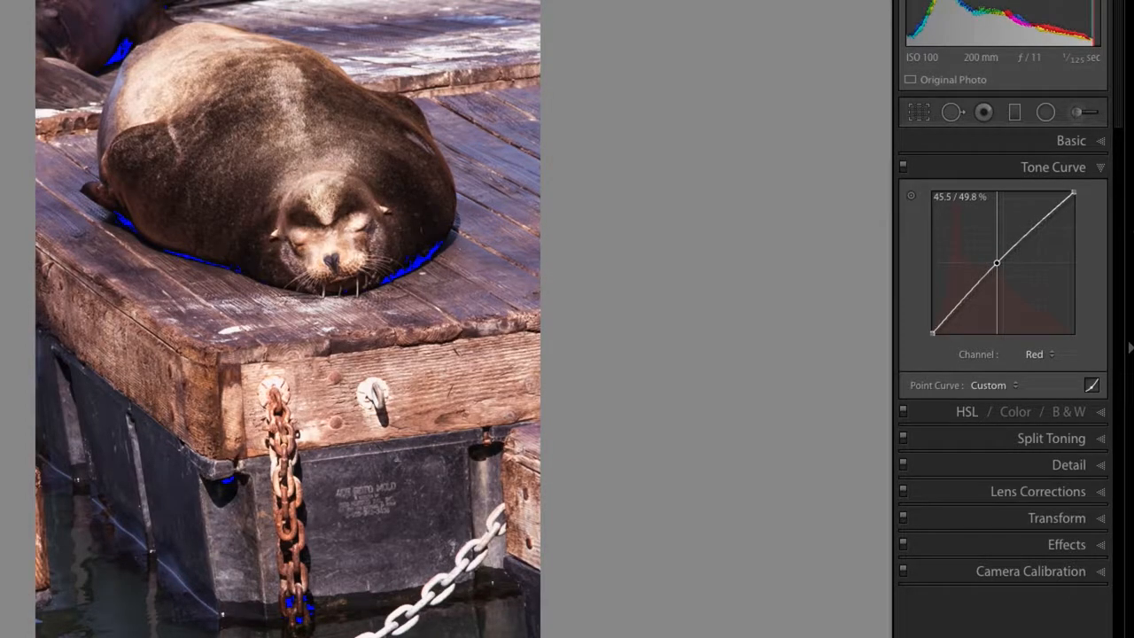
Step: Move the Red channel curve's black and white endpoints inward and lower its midpoint to about 44.7 / 40.8 %
{"action": "left_click_drag", "start_coordinate": [934, 332], "coordinate": [934, 331]}
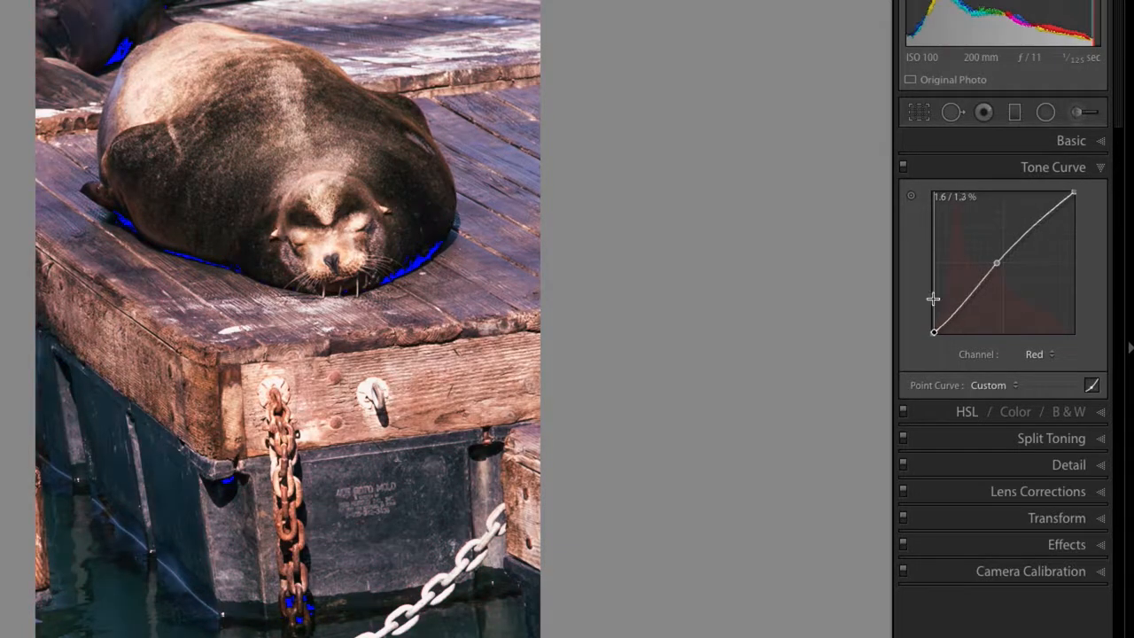
{"action": "right_click", "coordinate": [934, 332]}
{"action": "left_click", "coordinate": [939, 339]}
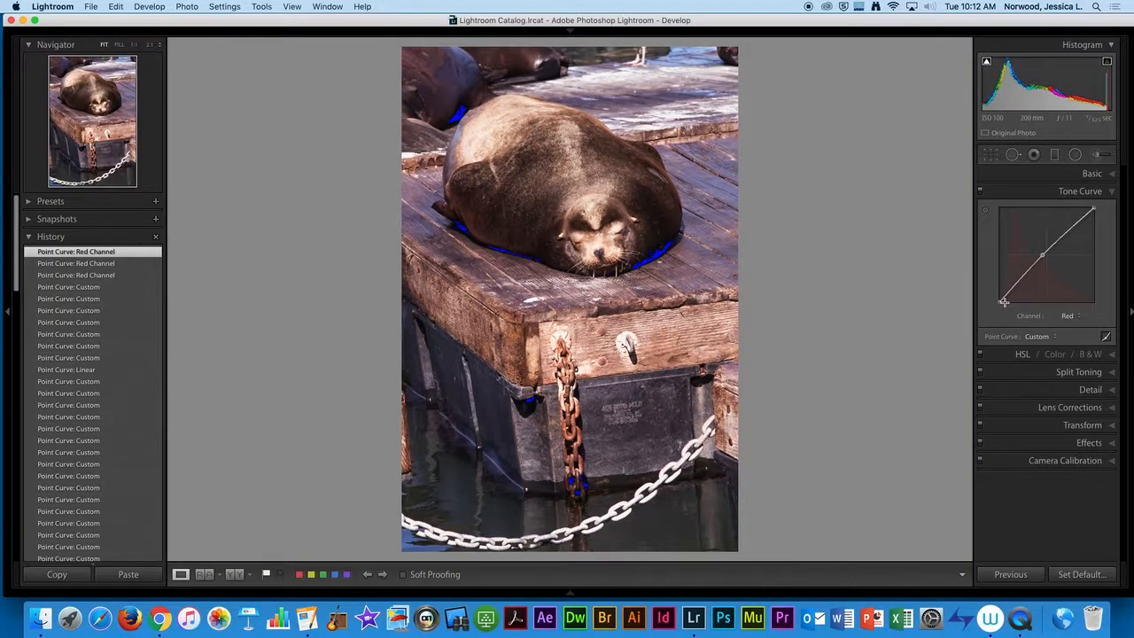
{"action": "left_click_drag", "start_coordinate": [1000, 305], "coordinate": [1001, 302]}
{"action": "left_click_drag", "start_coordinate": [1045, 255], "coordinate": [1043, 262]}
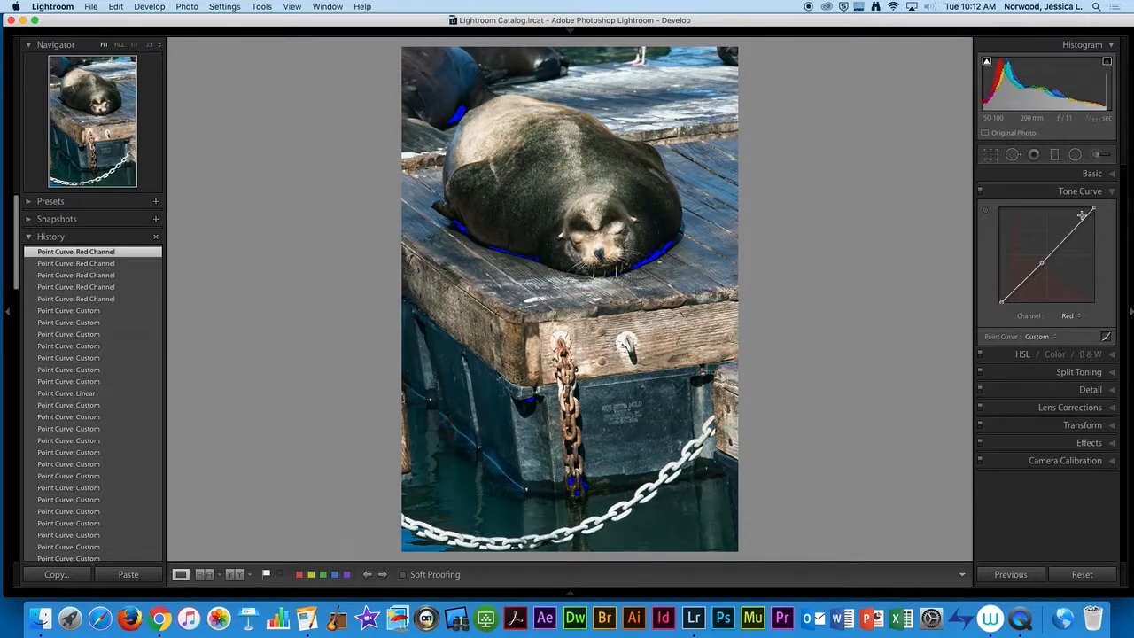
{"action": "mouse_move", "coordinate": [1094, 209]}
{"action": "left_mouse_down"}
{"action": "mouse_move", "coordinate": [1091, 221]}
{"action": "mouse_move", "coordinate": [1095, 212]}
{"action": "left_mouse_up"}
Step: Switch the point curve to the Green channel and lower its midpoint to about 51.0 / 45.5 %
{"action": "left_click", "coordinate": [1069, 315]}
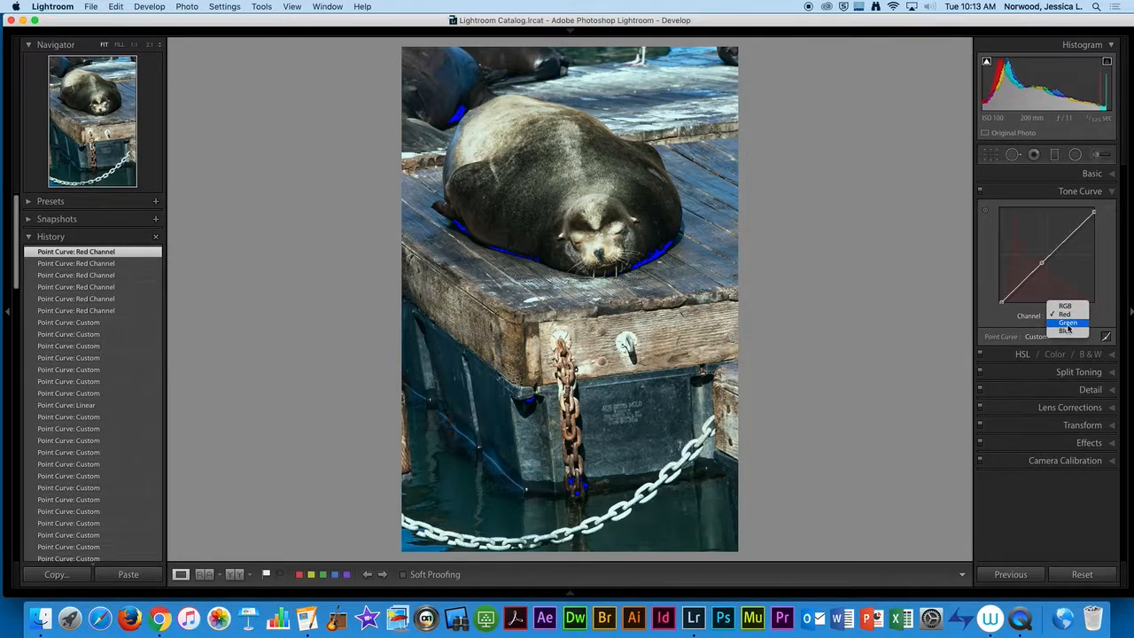
{"action": "left_click", "coordinate": [1068, 322]}
{"action": "left_click_drag", "start_coordinate": [1049, 257], "coordinate": [1047, 259]}
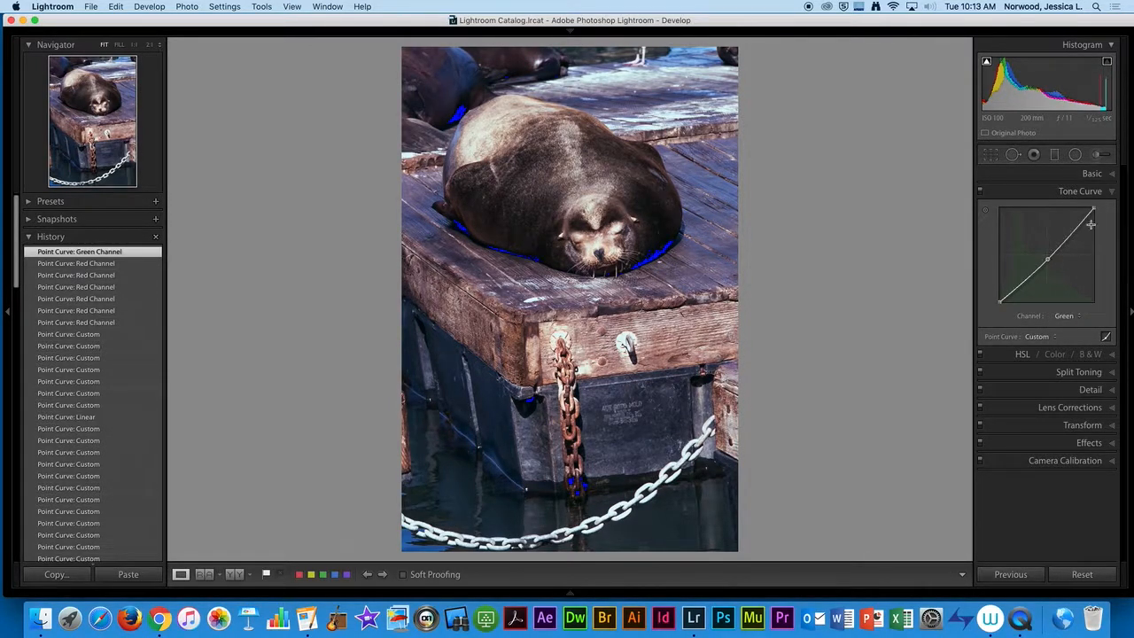
Step: Return the point curve to RGB, nudge its highlight control point, and move the white endpoint slightly up and outward
{"action": "left_click", "coordinate": [1067, 315]}
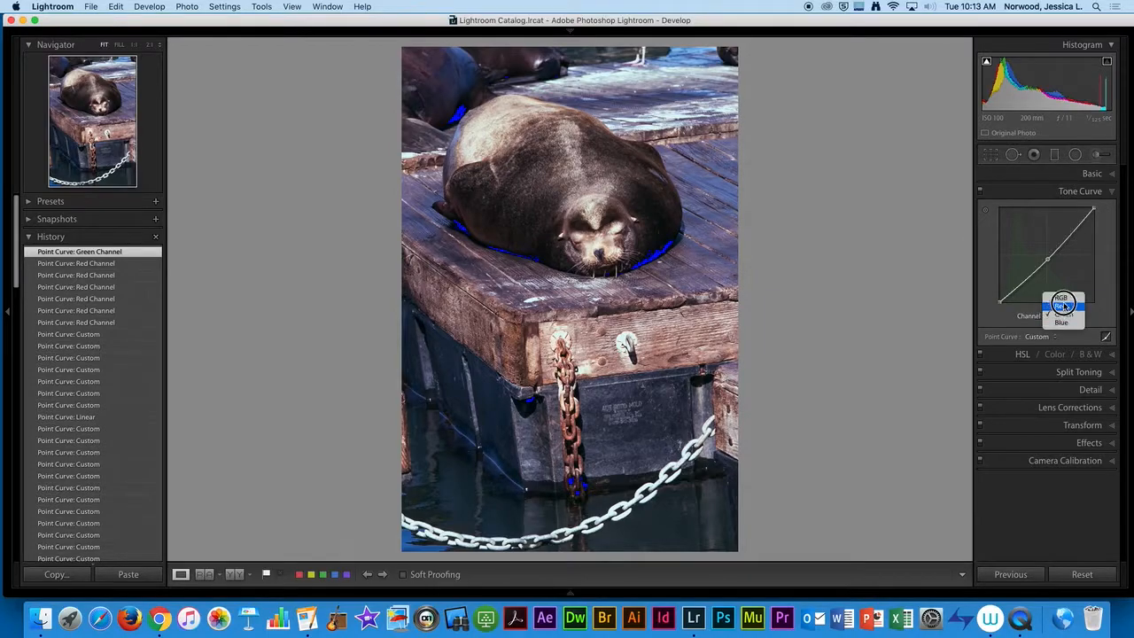
{"action": "left_click", "coordinate": [1063, 298]}
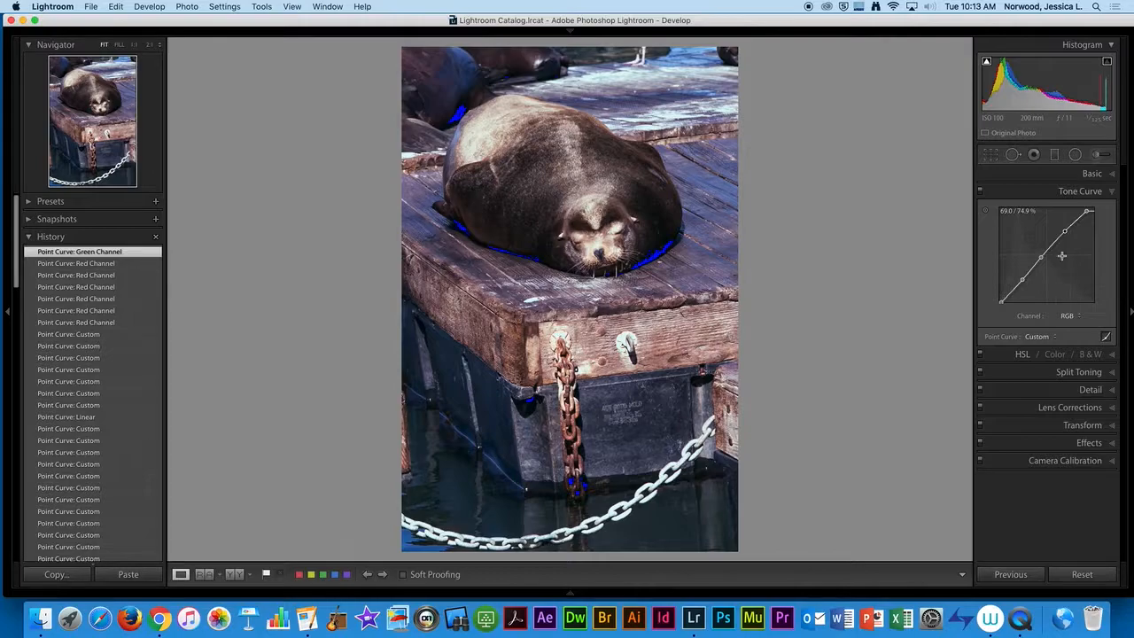
{"action": "left_click_drag", "start_coordinate": [1064, 232], "coordinate": [1069, 240]}
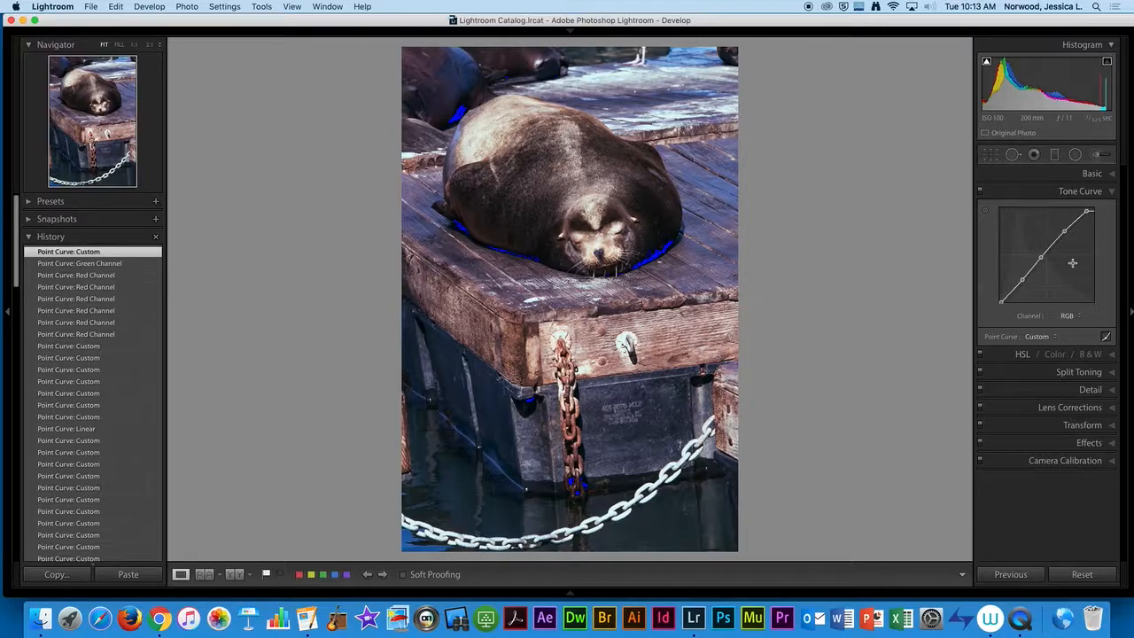
{"action": "left_click", "coordinate": [1064, 231]}
{"action": "left_click_drag", "start_coordinate": [1086, 212], "coordinate": [1087, 209]}
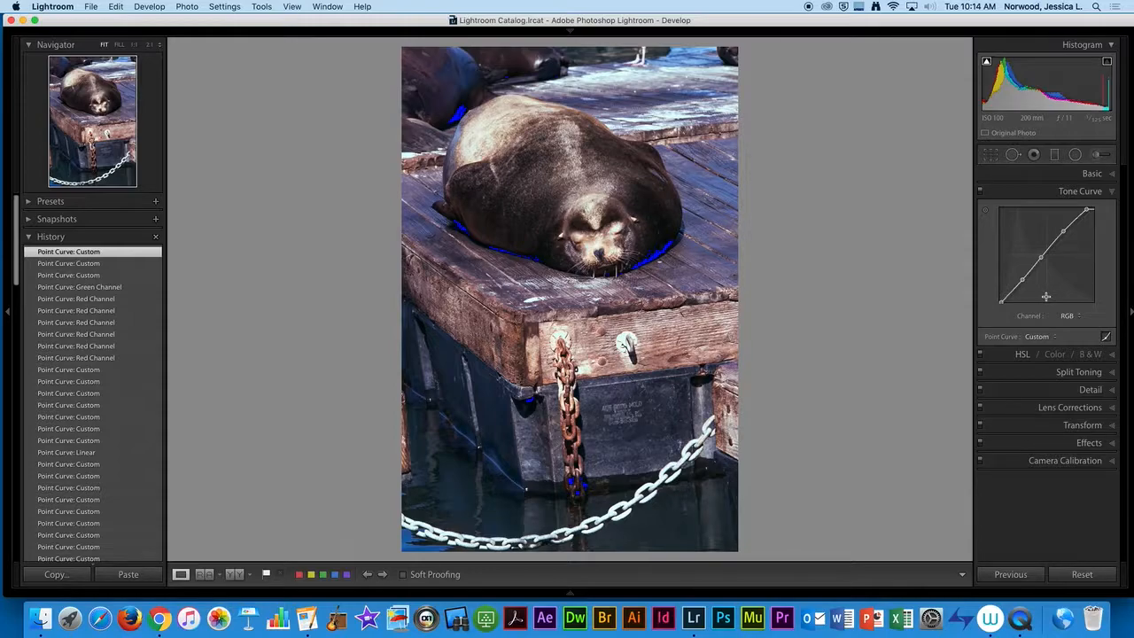
{"action": "left_click_drag", "start_coordinate": [1089, 210], "coordinate": [1090, 210]}
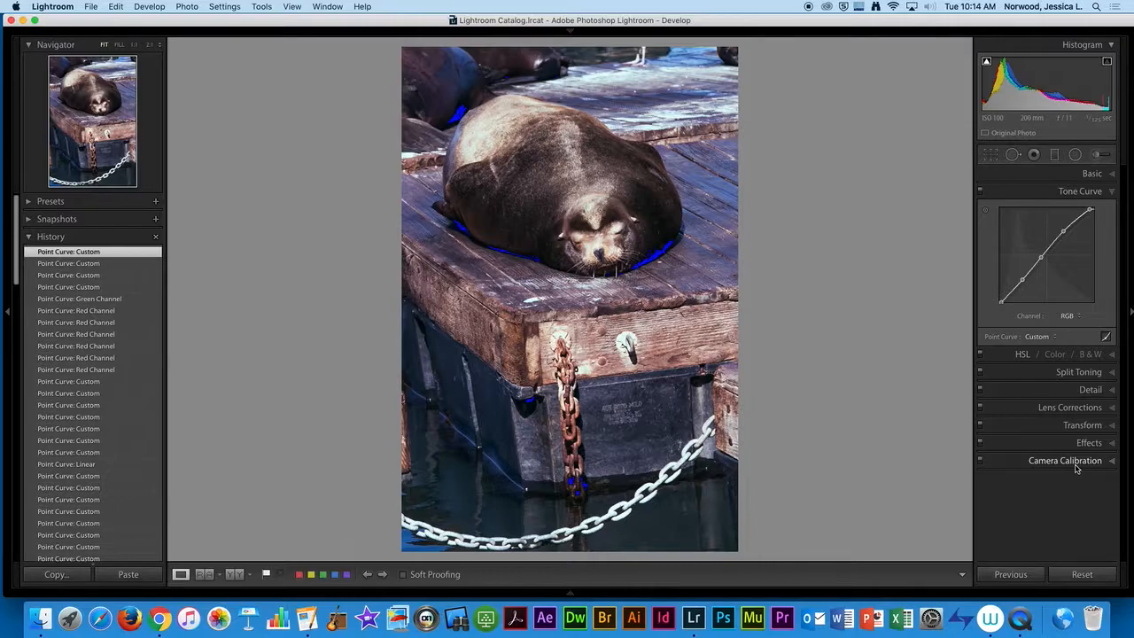
Step: Compare the photo with its Before view and with the tone curve adjustments turned off and on
{"action": "key", "text": "backslash"}
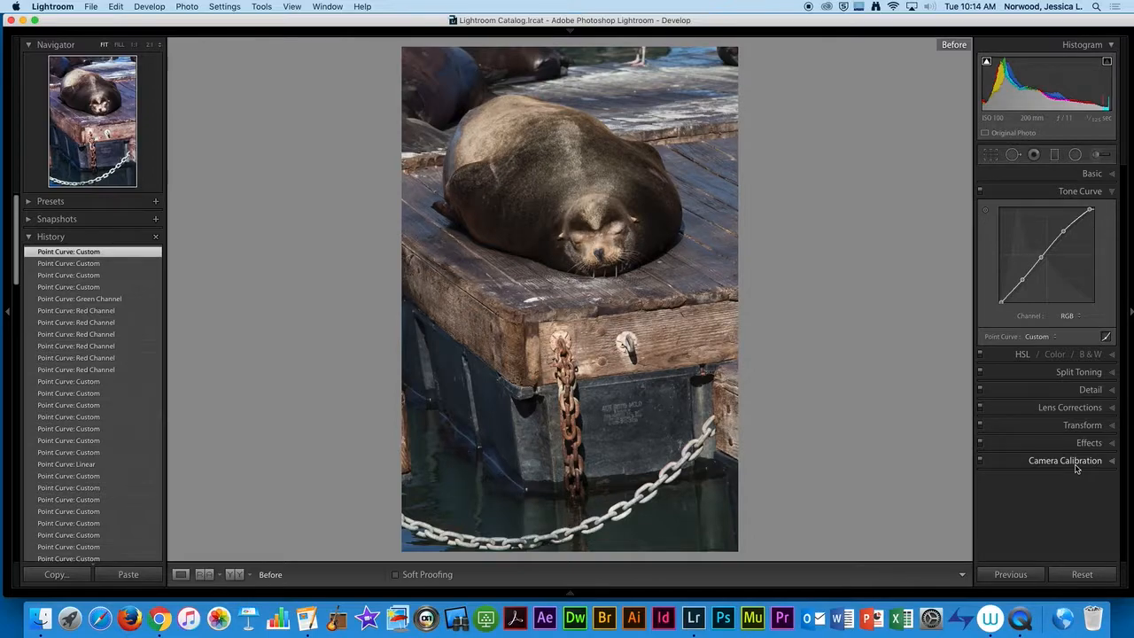
{"action": "key", "text": "backslash"}
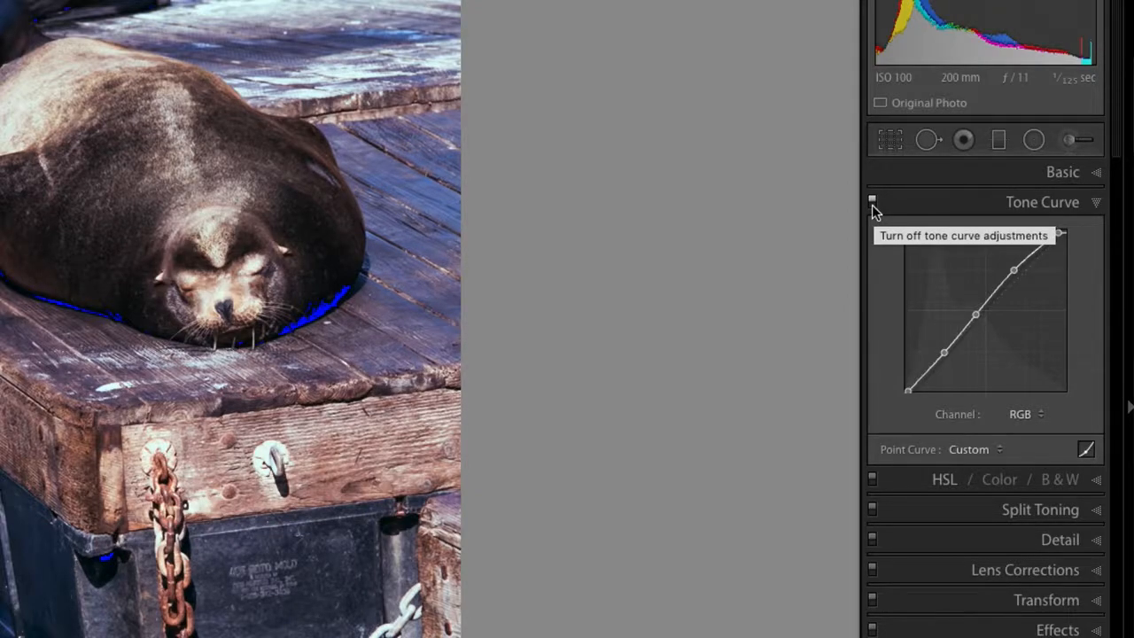
{"action": "left_click", "coordinate": [873, 202]}
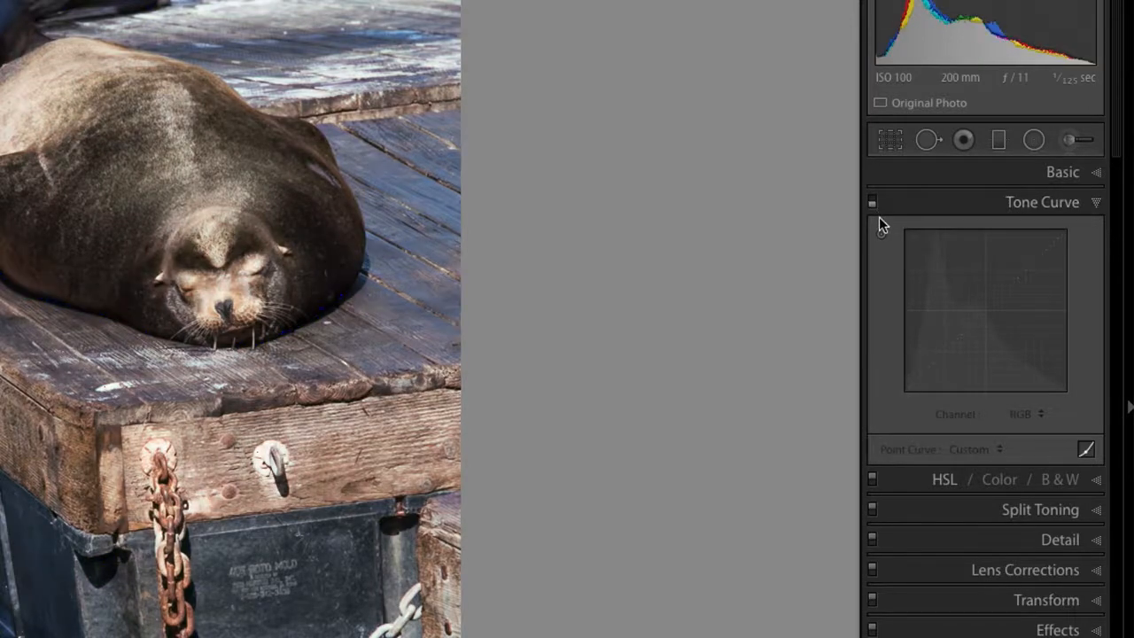
{"action": "left_click", "coordinate": [873, 201]}
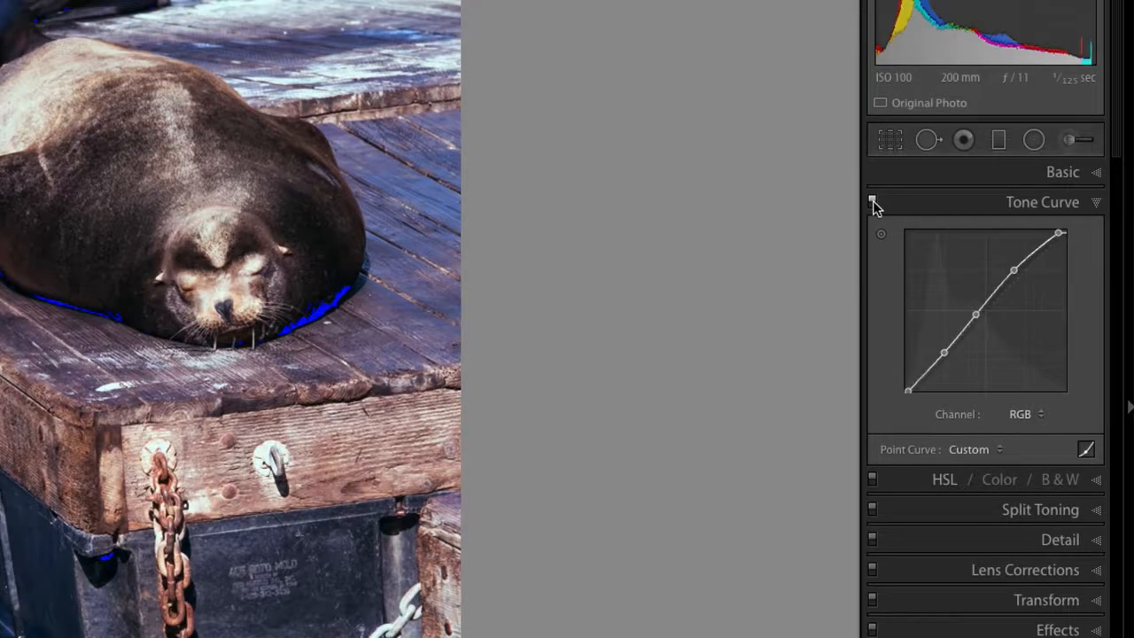
{"action": "left_click", "coordinate": [873, 201]}
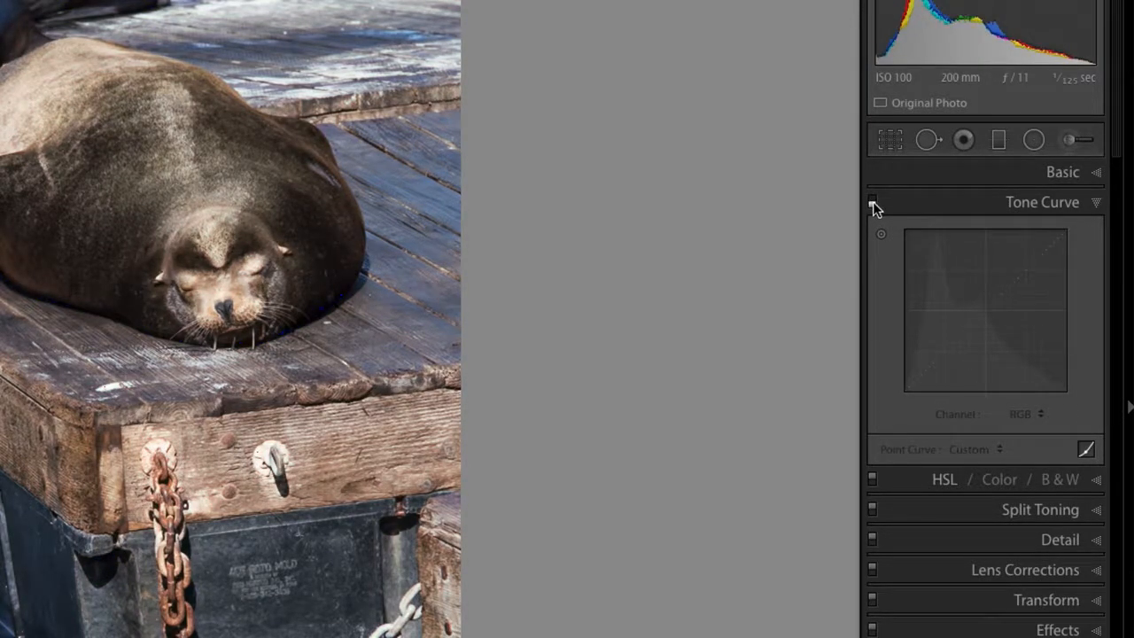
{"action": "left_click", "coordinate": [873, 201]}
{"action": "left_click", "coordinate": [873, 202]}
{"action": "left_click", "coordinate": [873, 201]}
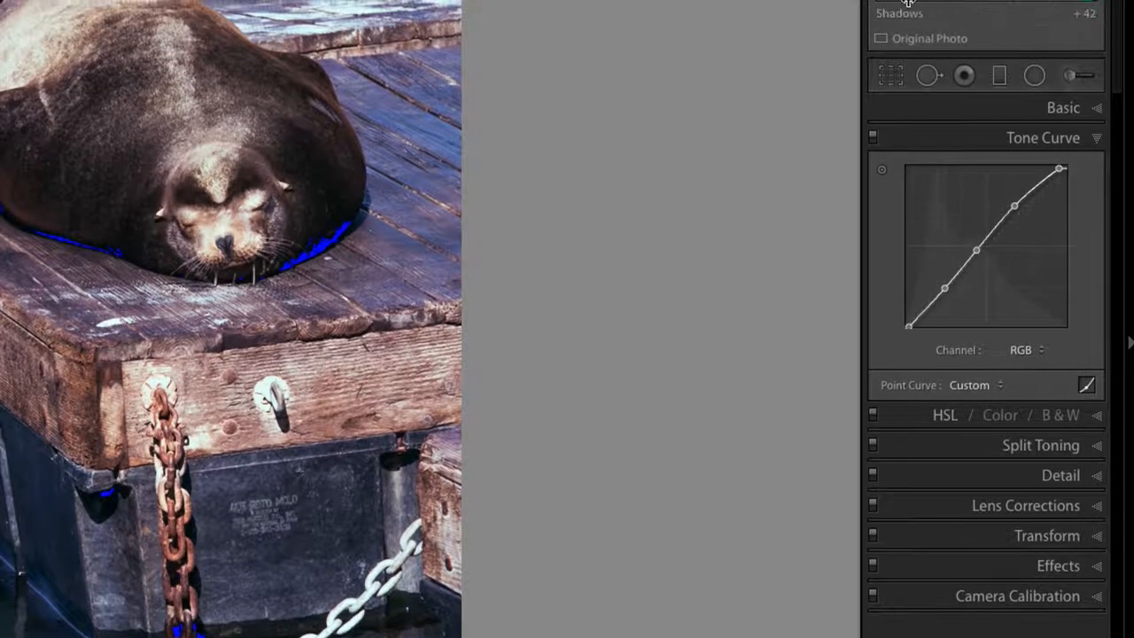
Step: Review the Basic settings and recheck the photo with the tone curve adjustments turned off and on
{"action": "left_click", "coordinate": [1074, 10]}
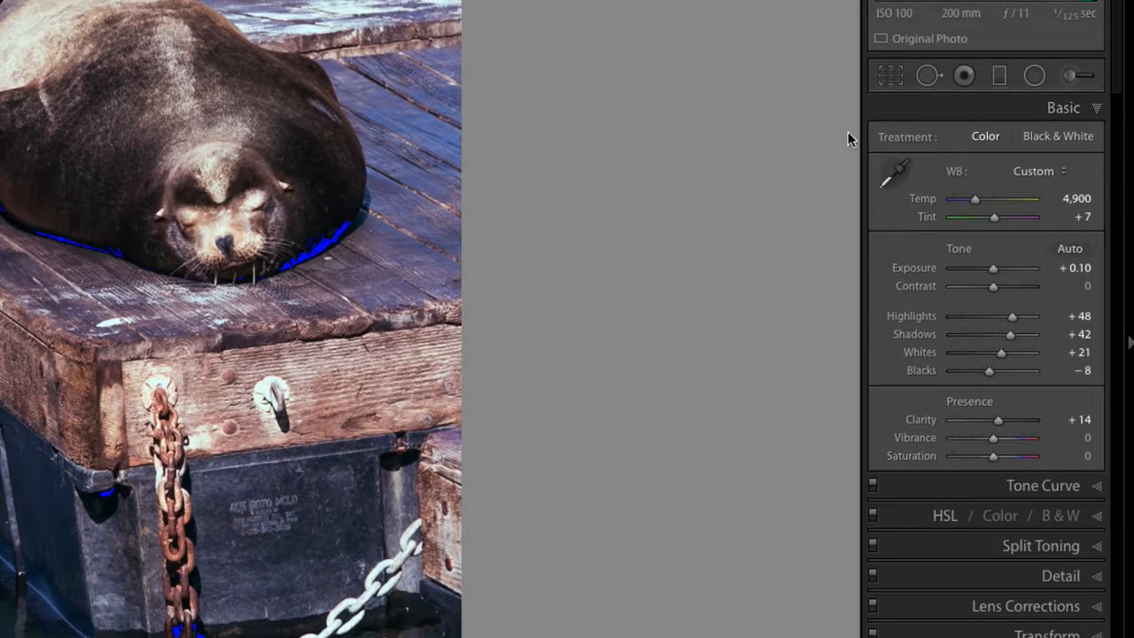
{"action": "left_click", "coordinate": [1064, 112]}
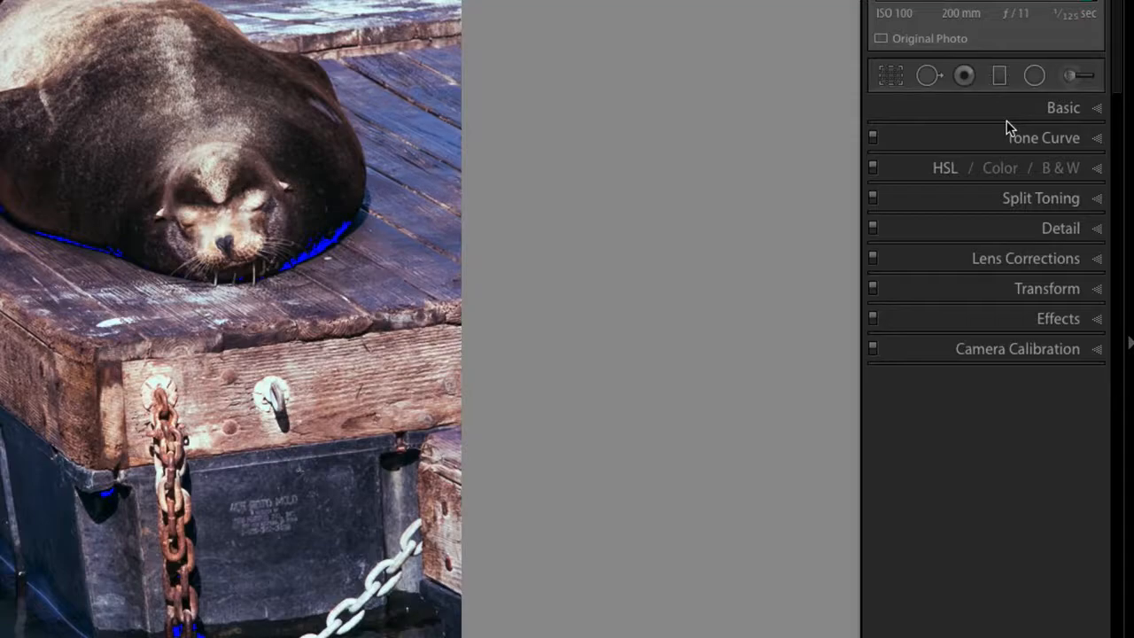
{"action": "left_click", "coordinate": [872, 135]}
{"action": "left_click", "coordinate": [873, 136]}
{"action": "left_click", "coordinate": [874, 137]}
{"action": "left_click", "coordinate": [874, 137]}
Step: Reopen the tone curve and delete the midpoint control point from the Red channel
{"action": "left_click", "coordinate": [1094, 141]}
{"action": "left_click", "coordinate": [1024, 350]}
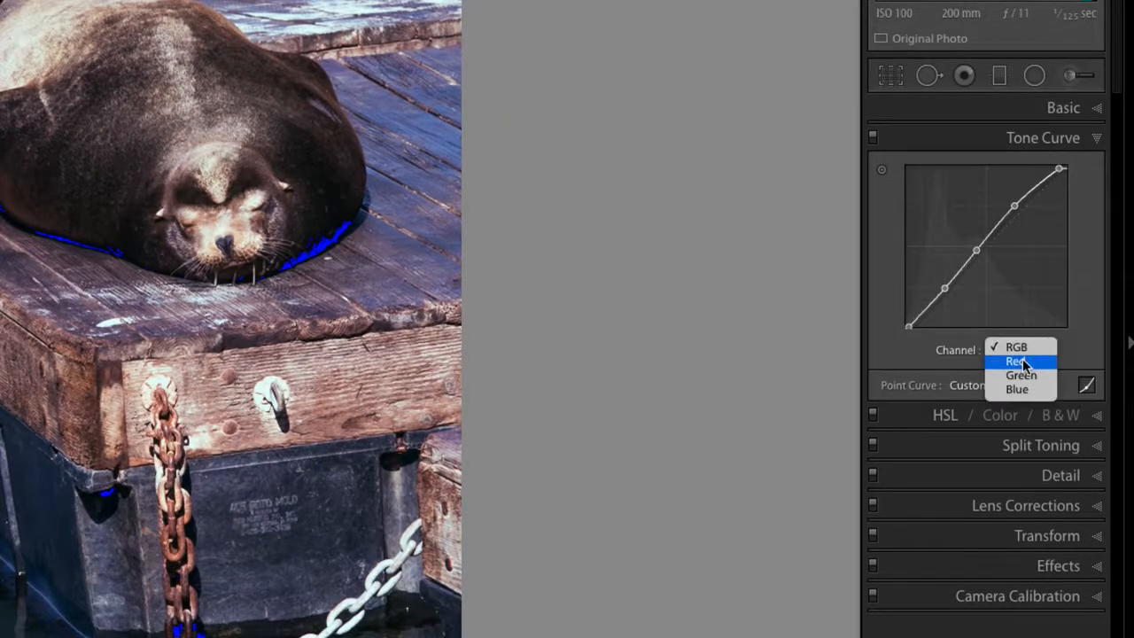
{"action": "left_click", "coordinate": [1024, 363]}
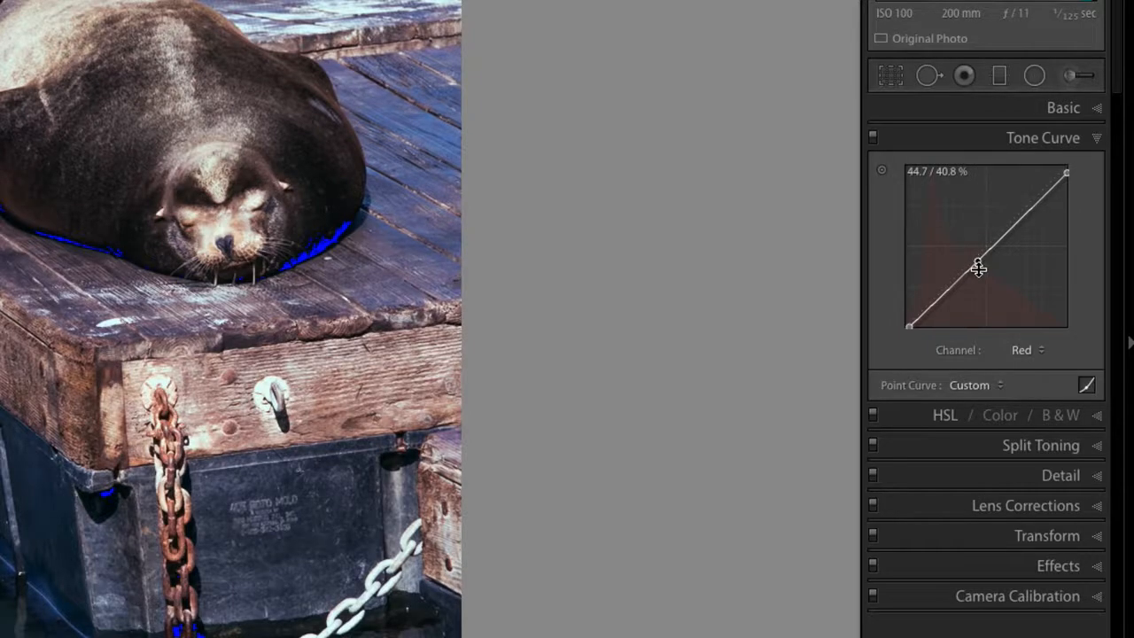
{"action": "right_click", "coordinate": [978, 266]}
{"action": "left_click", "coordinate": [1019, 301]}
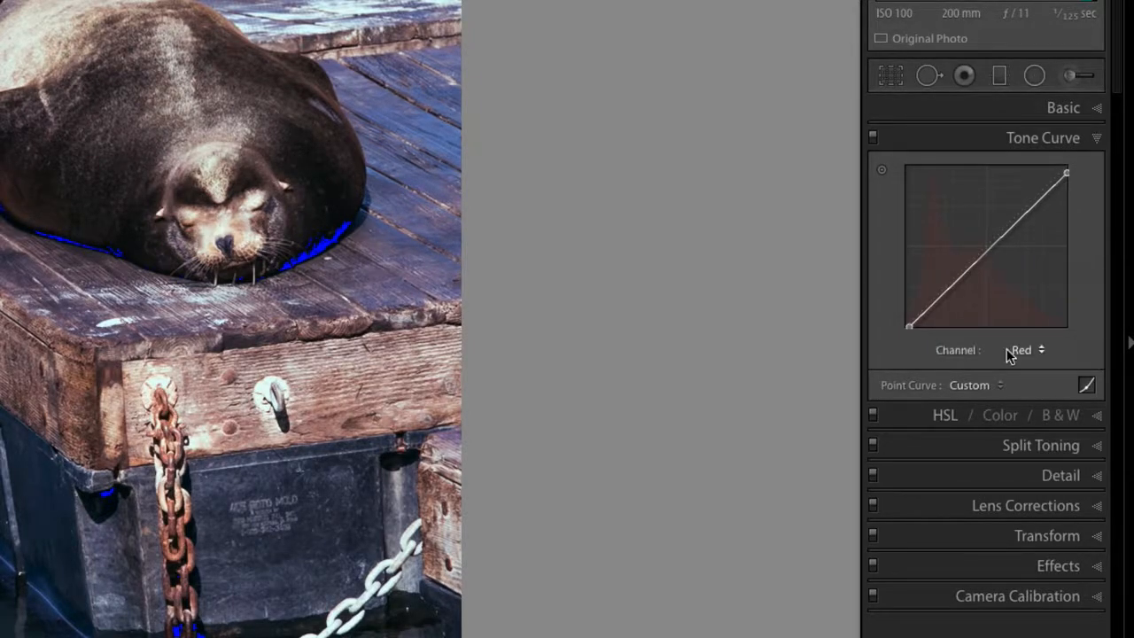
Step: Switch to the Green channel and delete its midpoint control point
{"action": "left_click", "coordinate": [1024, 351]}
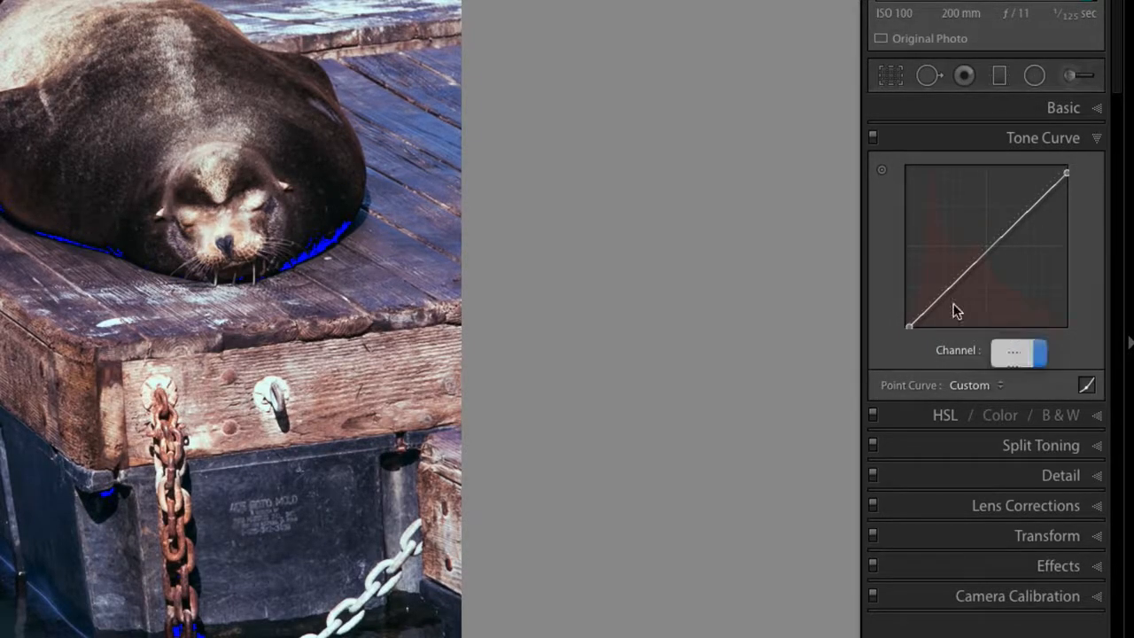
{"action": "right_click", "coordinate": [984, 253]}
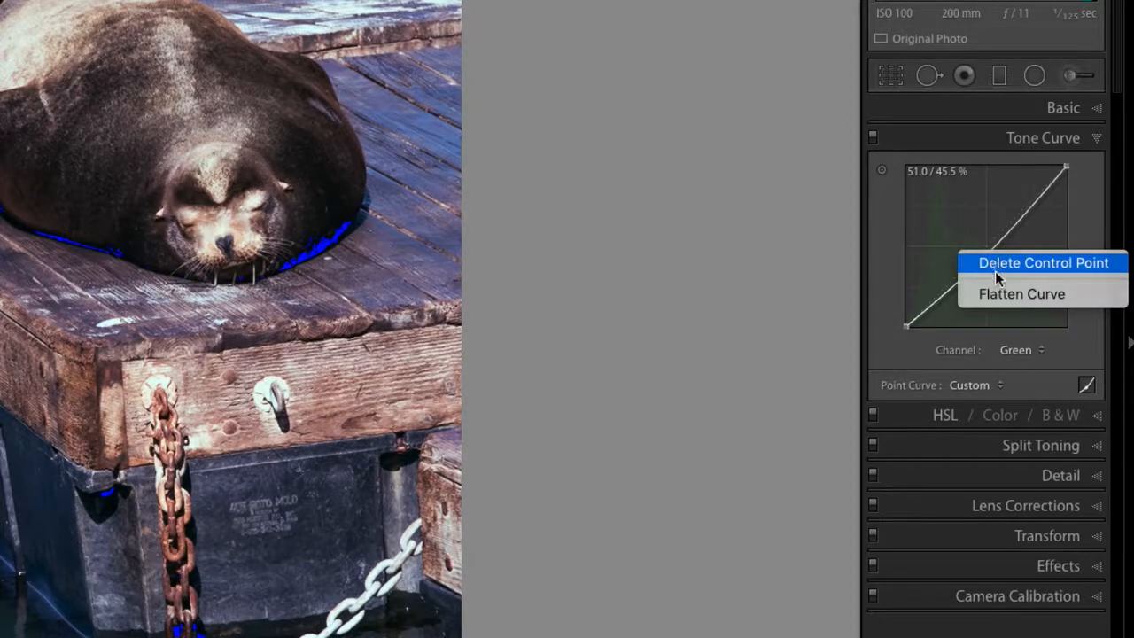
{"action": "left_click", "coordinate": [995, 271]}
Step: Return the Red channel curve's endpoints to the graph corners and switch the point curve back to RGB
{"action": "left_click", "coordinate": [1015, 350]}
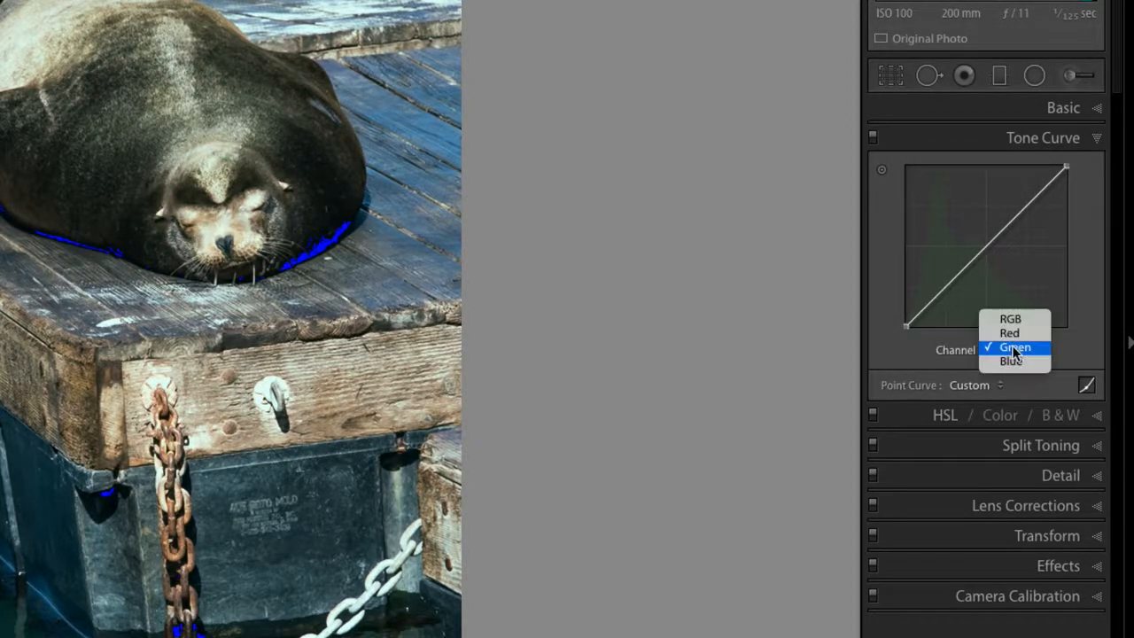
{"action": "left_click", "coordinate": [1010, 334]}
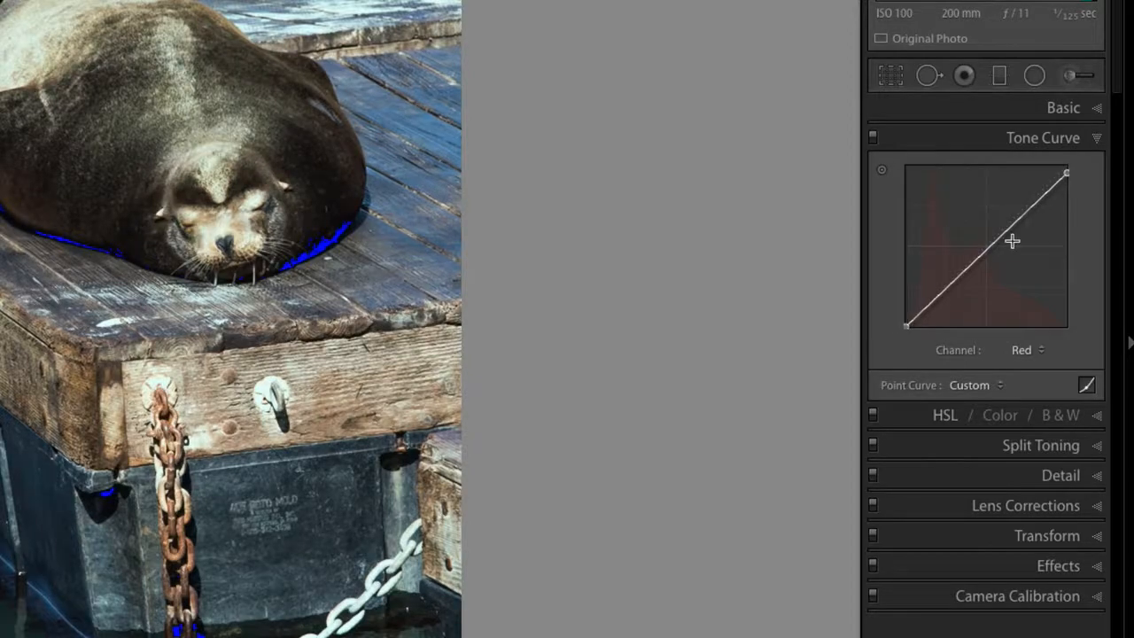
{"action": "left_click_drag", "start_coordinate": [1066, 171], "coordinate": [1066, 166]}
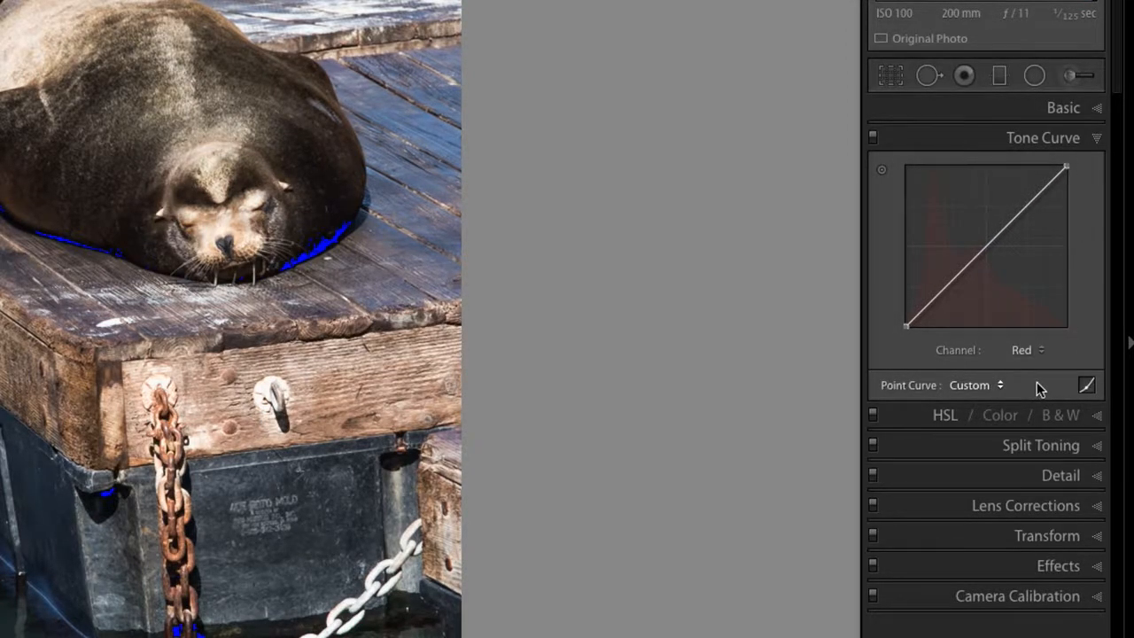
{"action": "left_click", "coordinate": [1023, 353]}
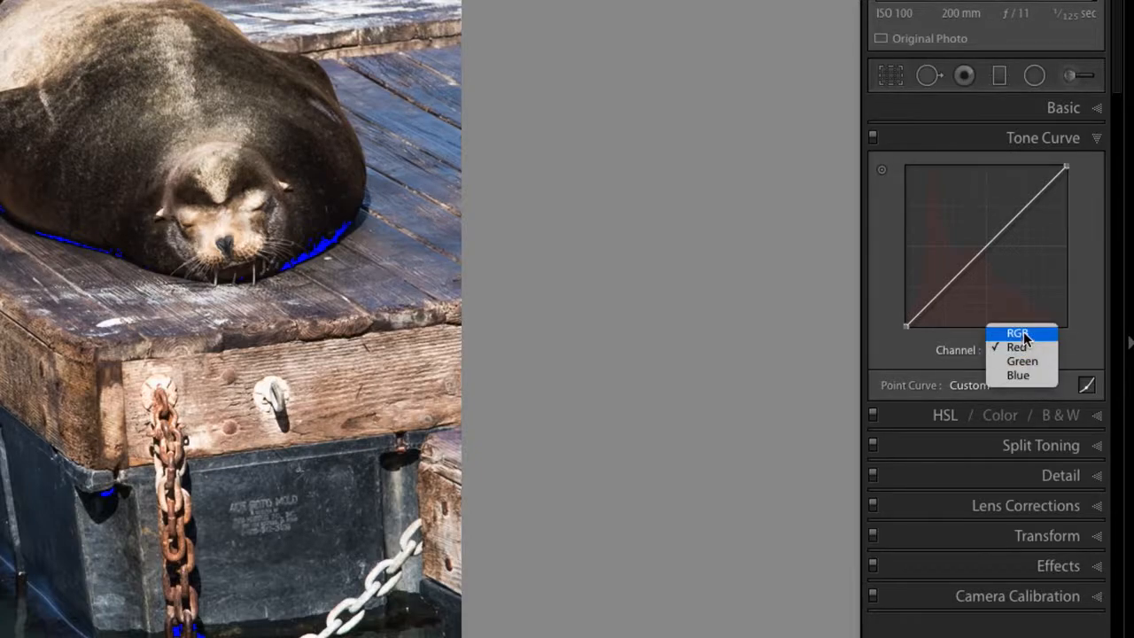
{"action": "left_click", "coordinate": [1019, 332]}
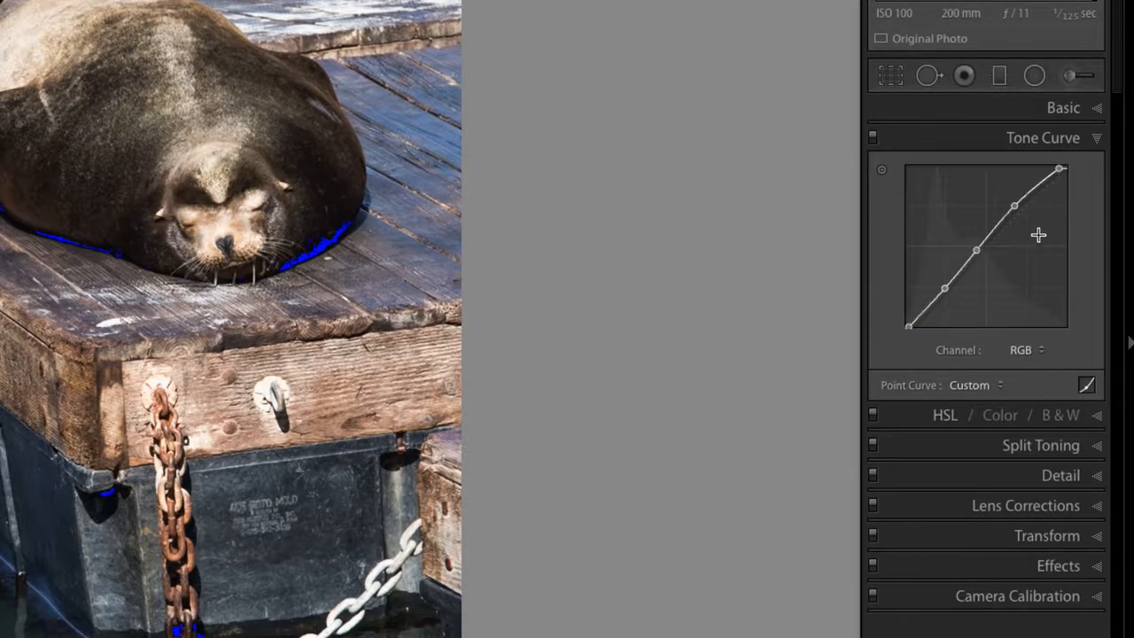
Step: Examine the display options for the adjustment sections, including Solo Mode, and view the Basic, Tone Curve and HSL sections in turn
{"action": "right_click", "coordinate": [1054, 141]}
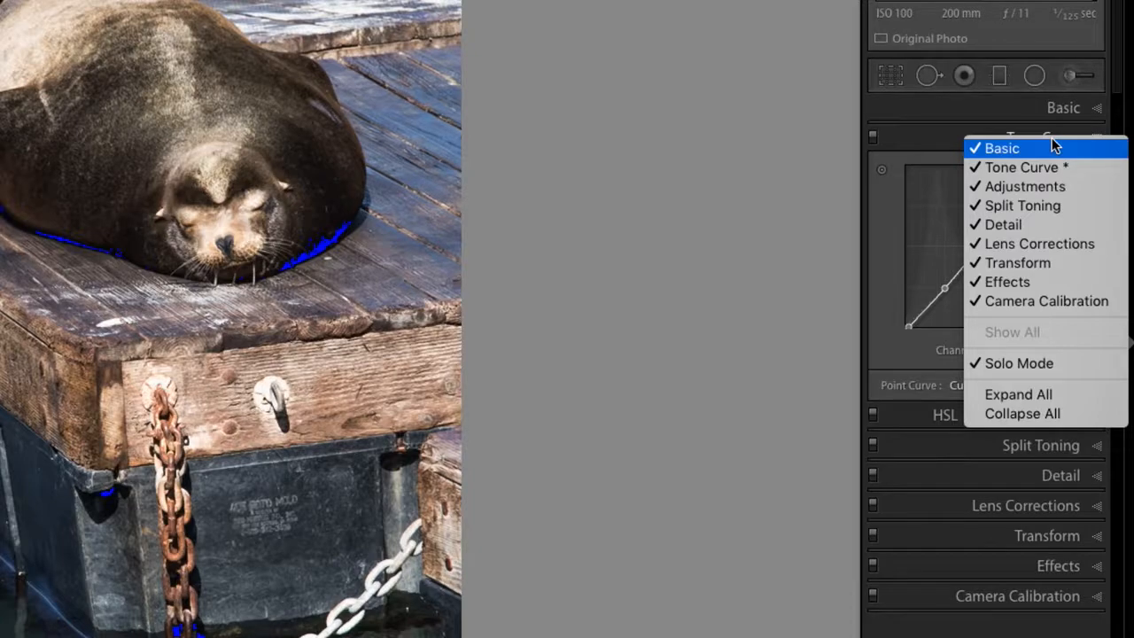
{"action": "left_click", "coordinate": [943, 140]}
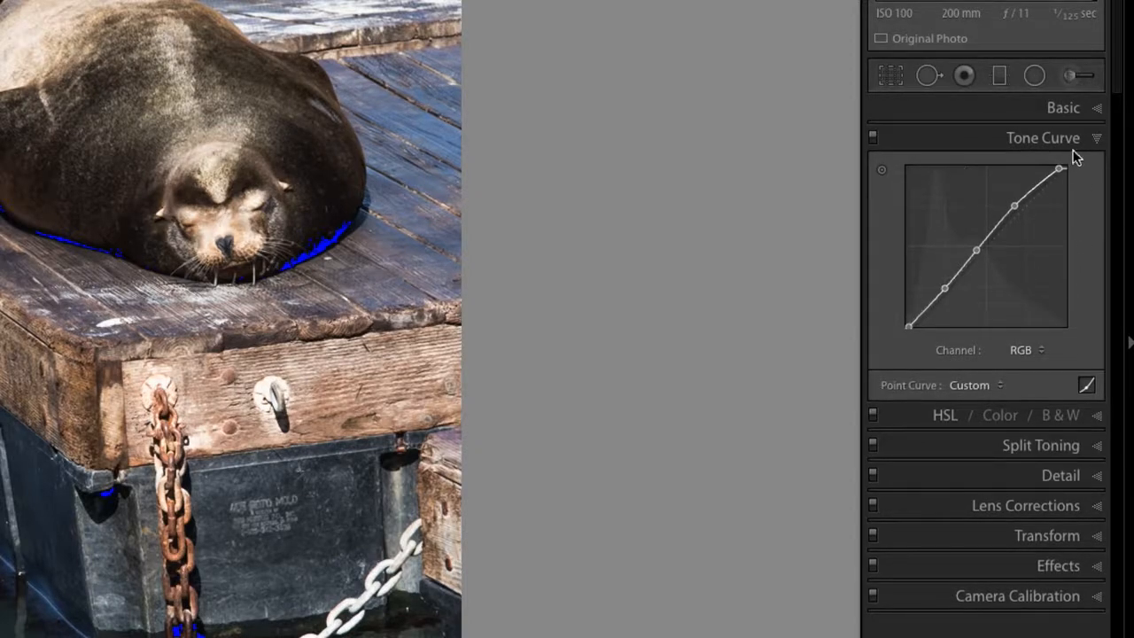
{"action": "left_click", "coordinate": [1064, 108]}
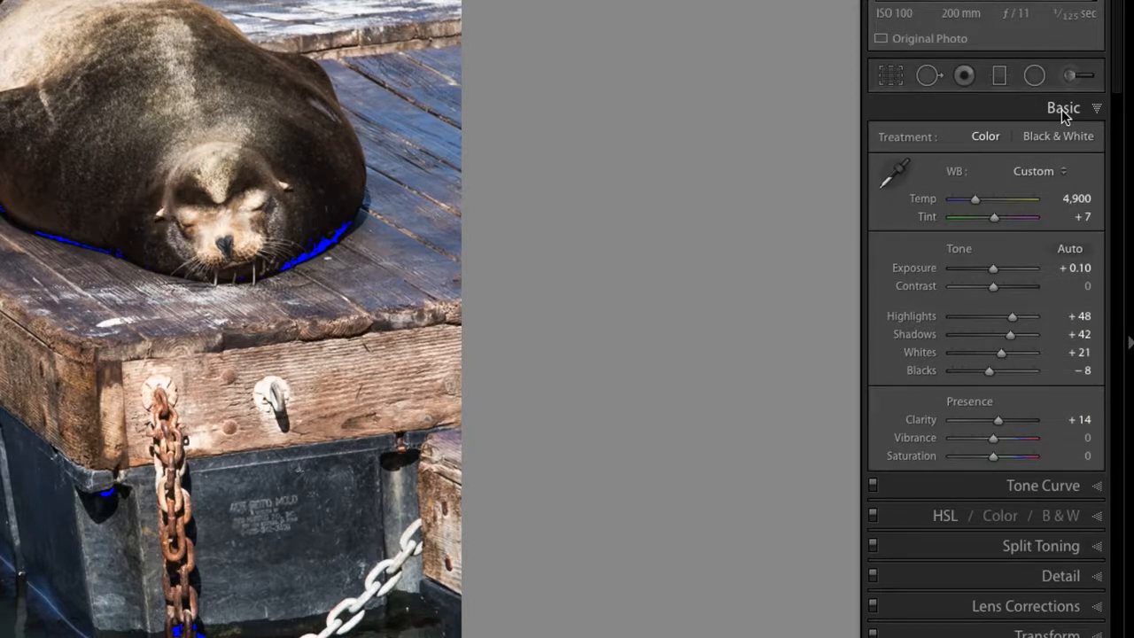
{"action": "left_click", "coordinate": [1061, 109]}
{"action": "left_click", "coordinate": [1054, 140]}
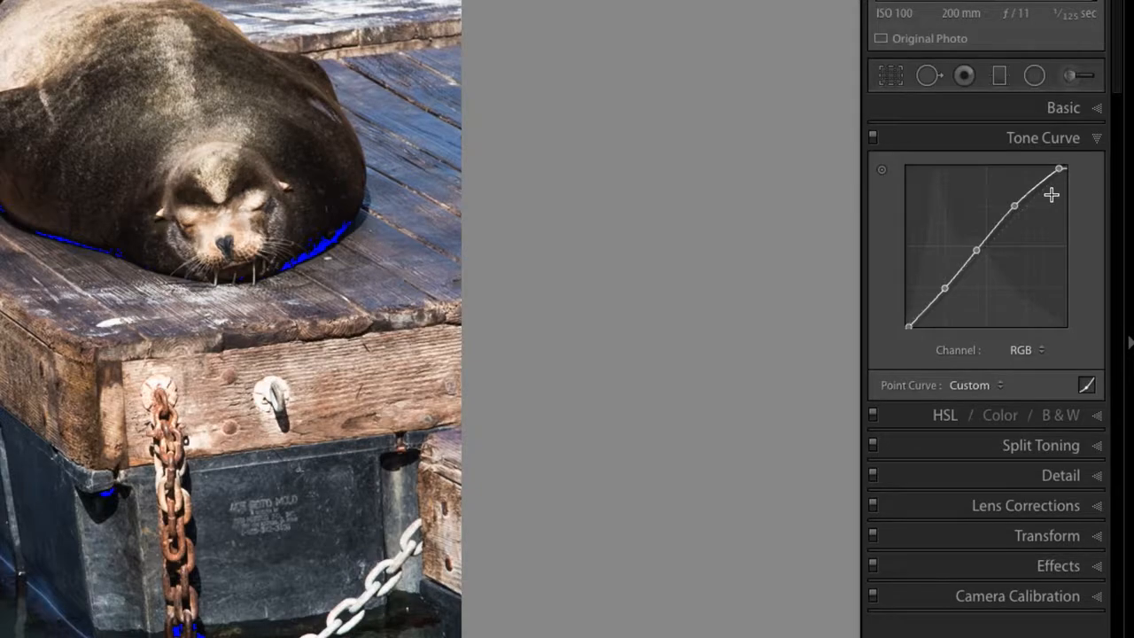
{"action": "right_click", "coordinate": [1072, 140]}
{"action": "left_click", "coordinate": [948, 149]}
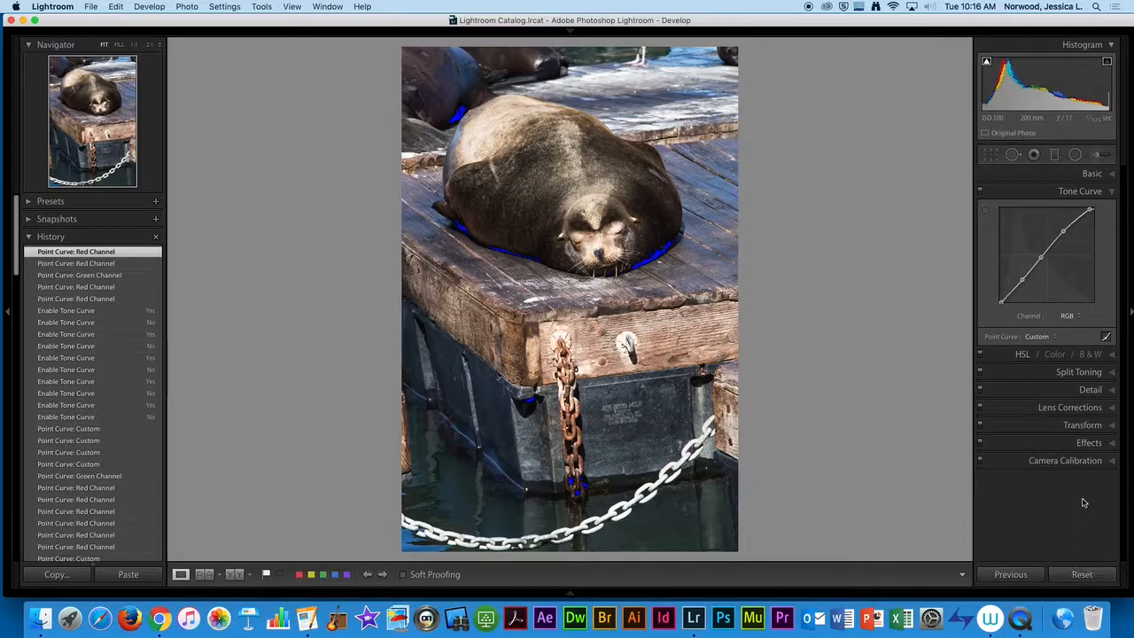
{"action": "left_click", "coordinate": [1113, 356]}
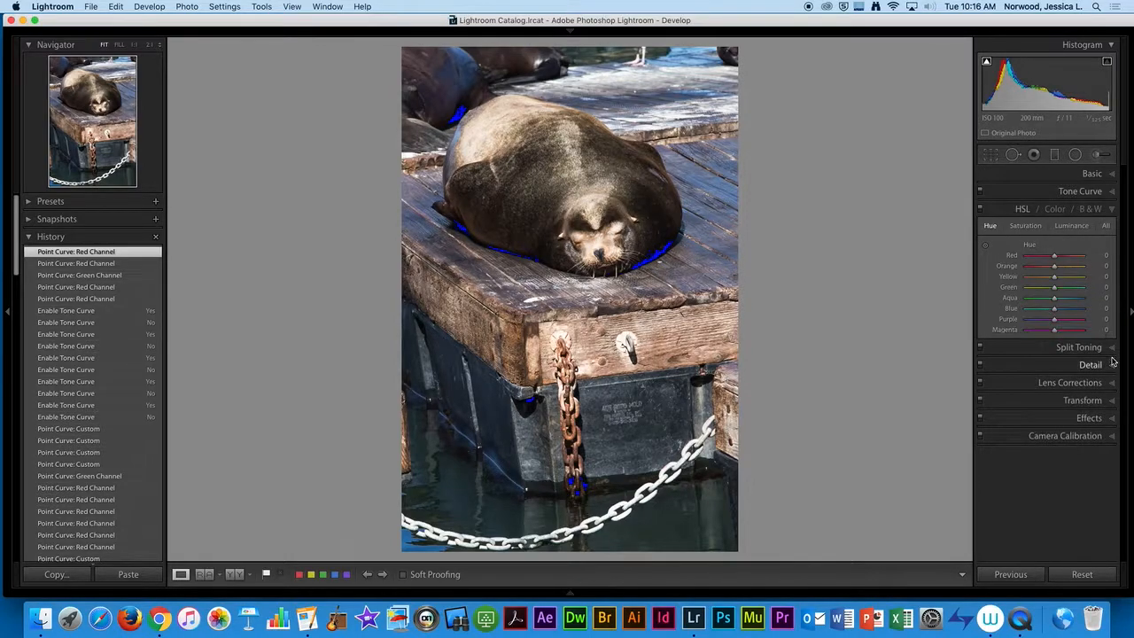
{"action": "left_click", "coordinate": [1114, 214]}
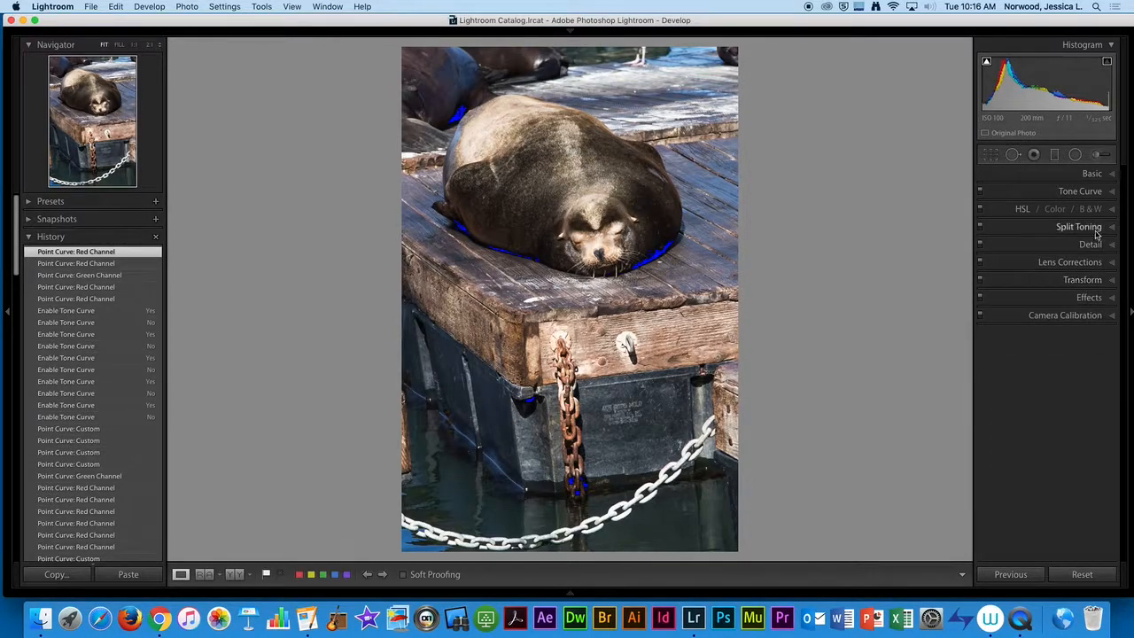
Step: View the Split Toning section, reopen the Tone Curve section, and toggle the tone curve's effect off and back on
{"action": "left_click", "coordinate": [1114, 229]}
{"action": "left_click", "coordinate": [1115, 228]}
{"action": "left_click", "coordinate": [1112, 193]}
{"action": "left_click", "coordinate": [981, 194]}
{"action": "left_click", "coordinate": [981, 194]}
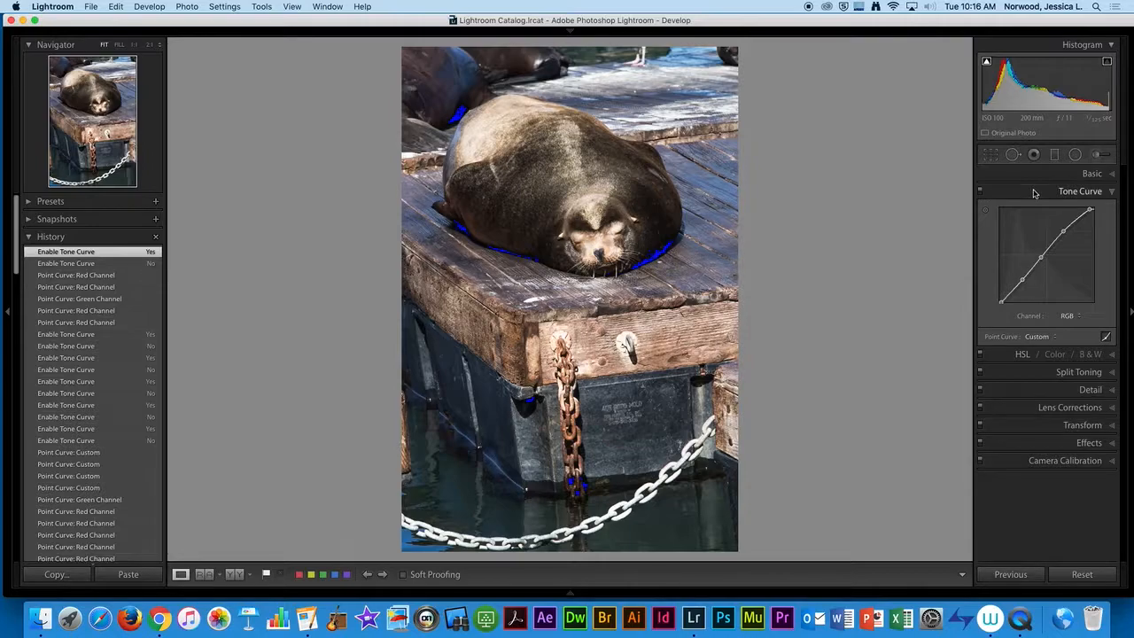
Step: Examine the Tone Curve's context options, including section visibility, and try flattening the RGB point curve before undoing it
{"action": "right_click", "coordinate": [1048, 225]}
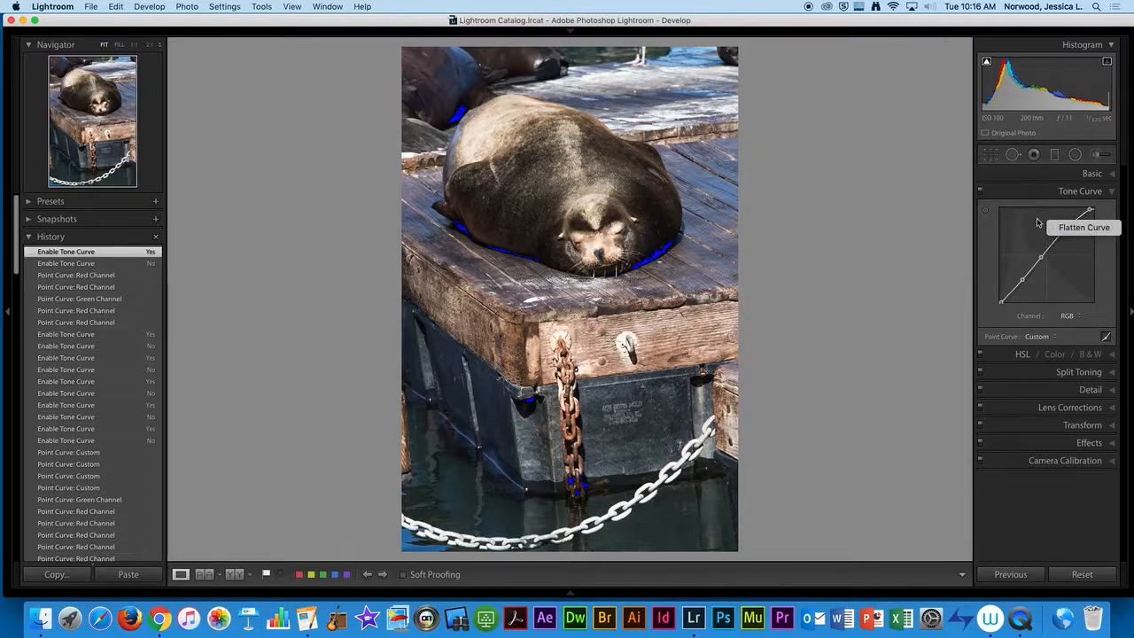
{"action": "left_click", "coordinate": [1012, 192]}
{"action": "right_click", "coordinate": [1012, 192]}
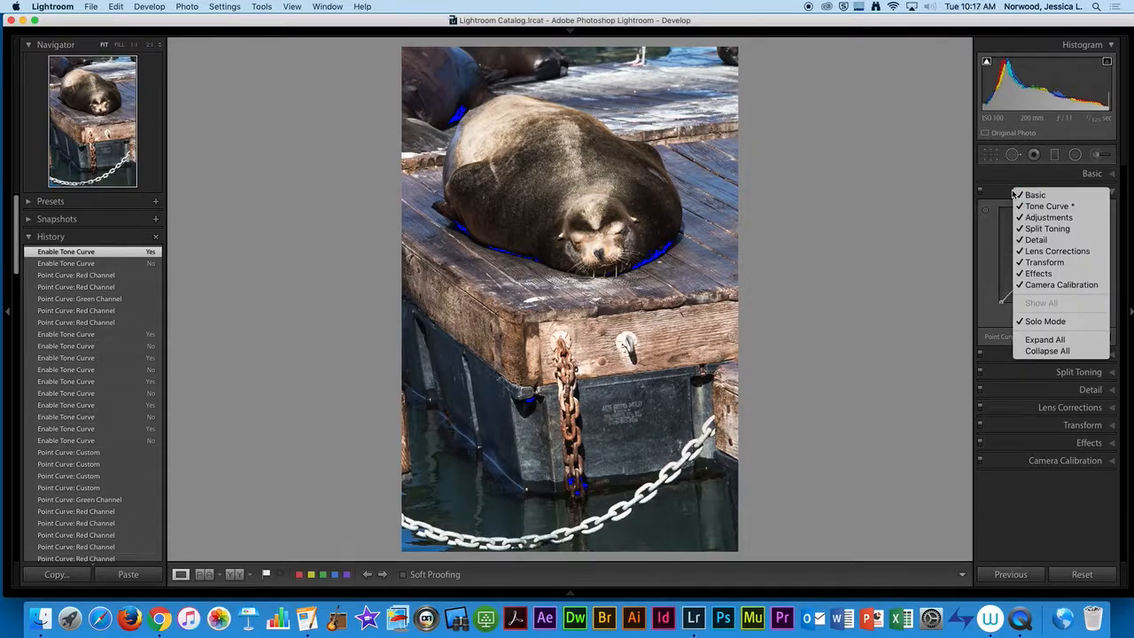
{"action": "left_click", "coordinate": [1061, 517]}
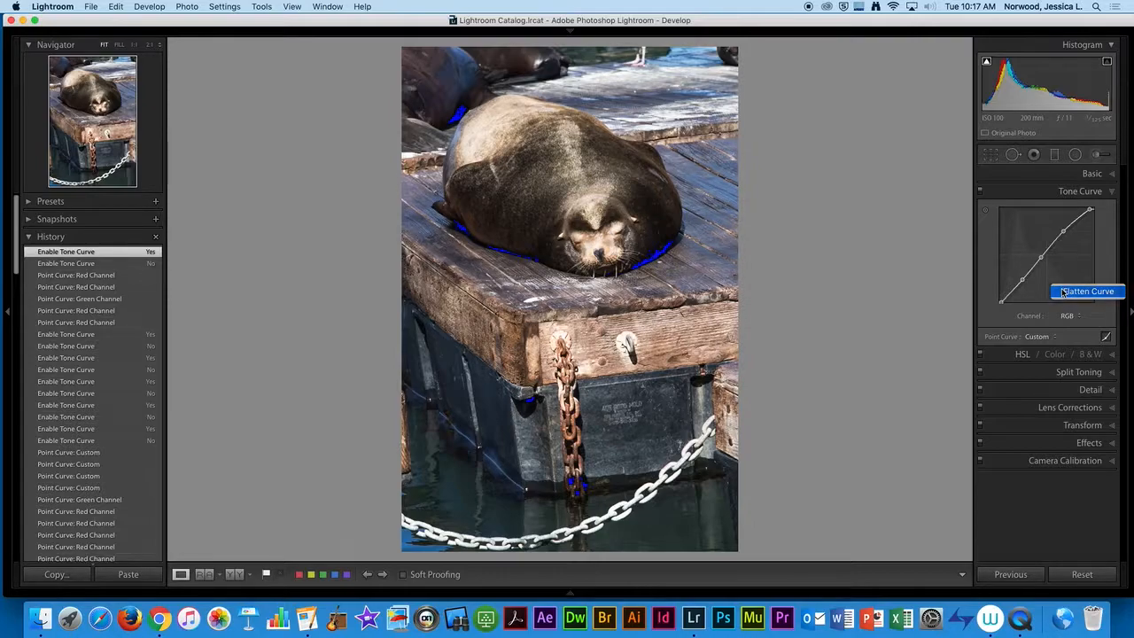
{"action": "left_click", "coordinate": [1063, 291]}
{"action": "key", "text": "super+z"}
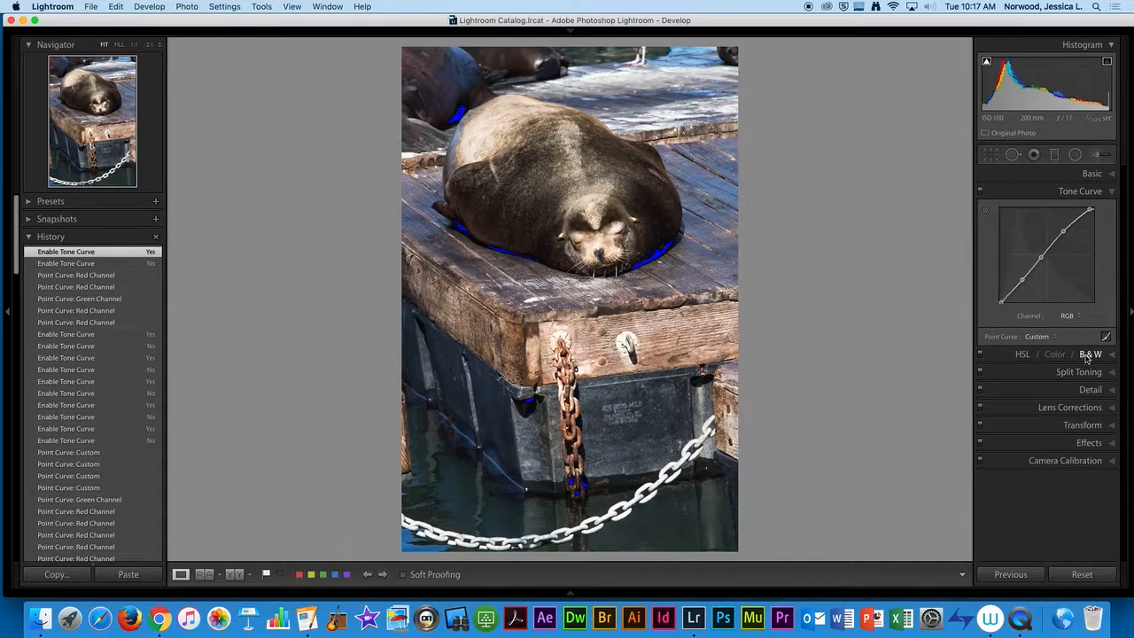
Step: Compare the curve reset options available in point-curve editing with those in the parametric region view
{"action": "right_click", "coordinate": [1049, 280]}
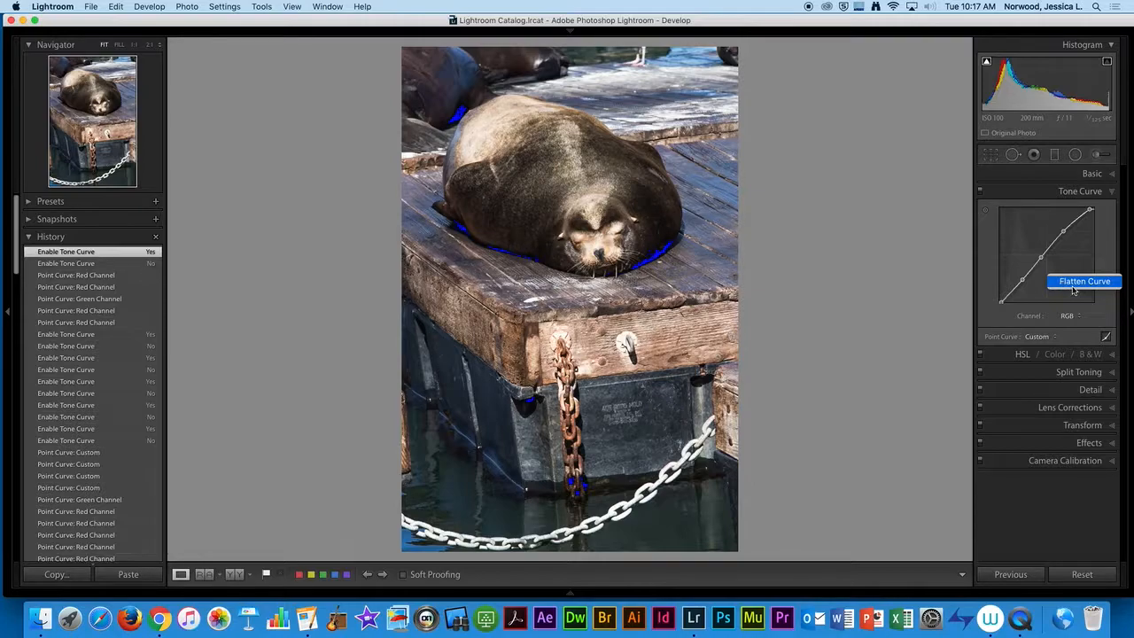
{"action": "left_click", "coordinate": [1106, 335]}
{"action": "left_click", "coordinate": [1106, 336]}
{"action": "right_click", "coordinate": [1064, 277]}
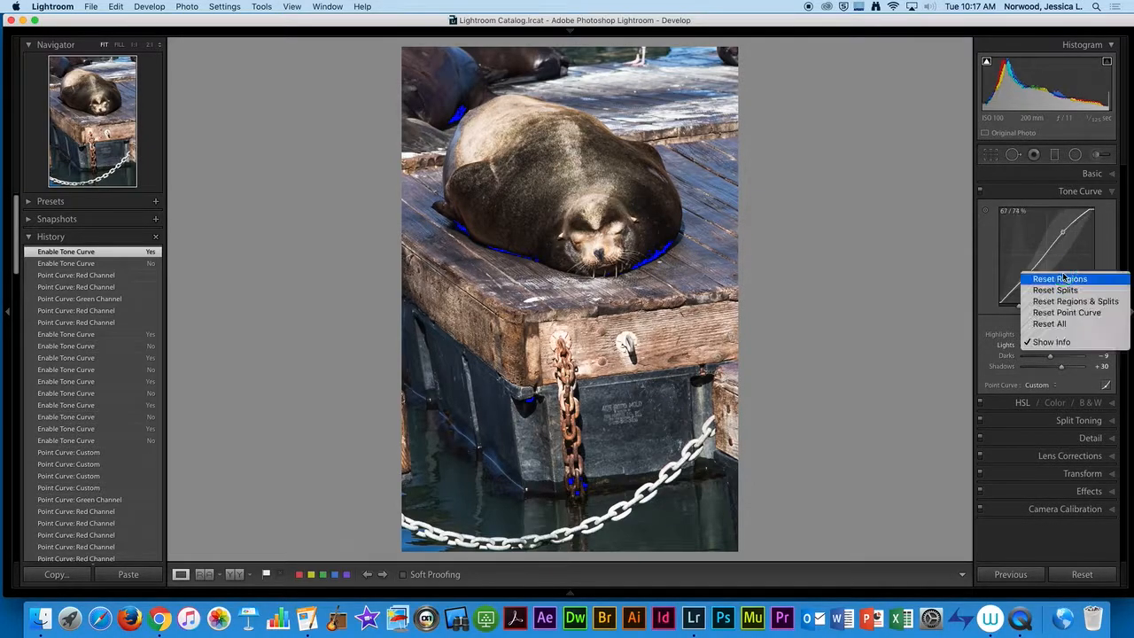
{"action": "left_click", "coordinate": [1113, 360]}
{"action": "left_click", "coordinate": [1106, 385]}
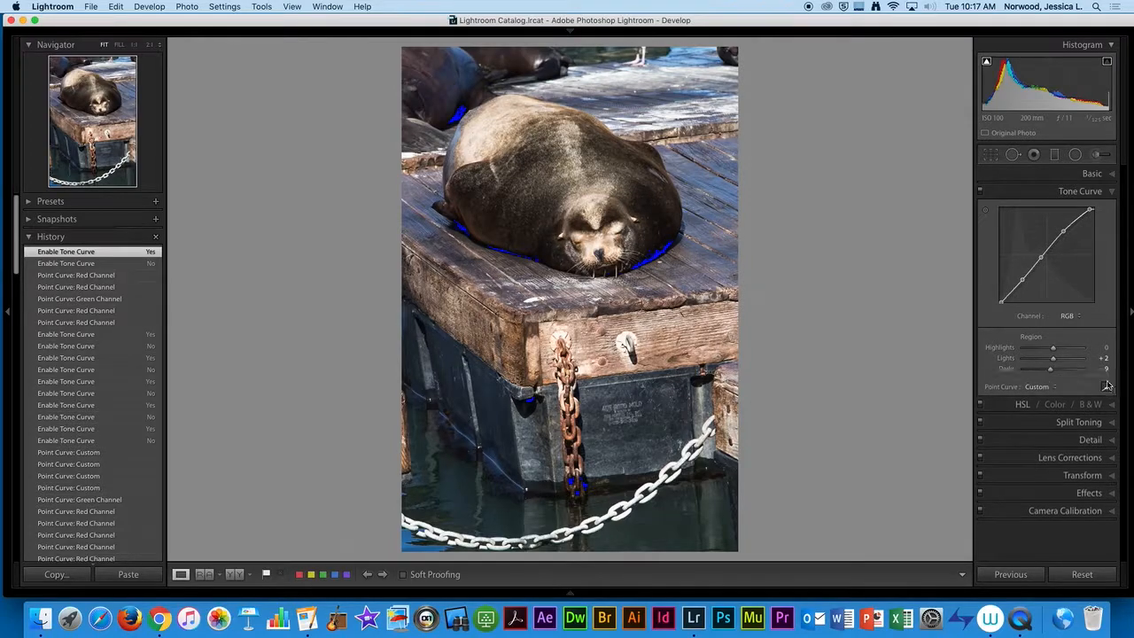
{"action": "right_click", "coordinate": [1064, 267]}
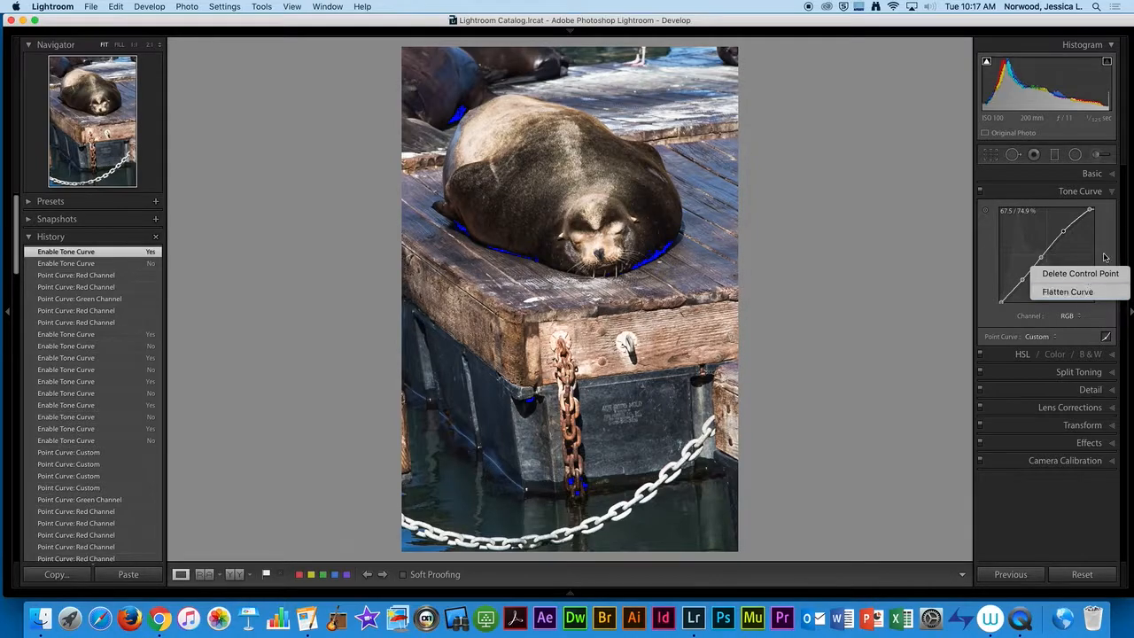
{"action": "left_click", "coordinate": [1080, 293]}
{"action": "left_click", "coordinate": [1106, 336]}
{"action": "right_click", "coordinate": [1079, 272]}
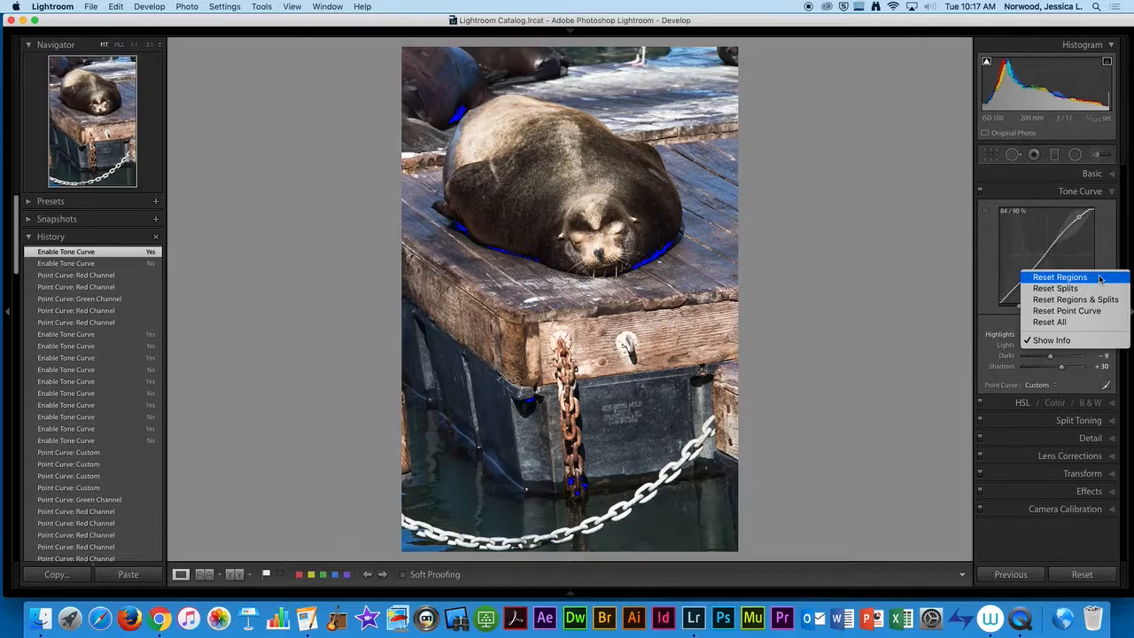
{"action": "left_click", "coordinate": [1090, 316]}
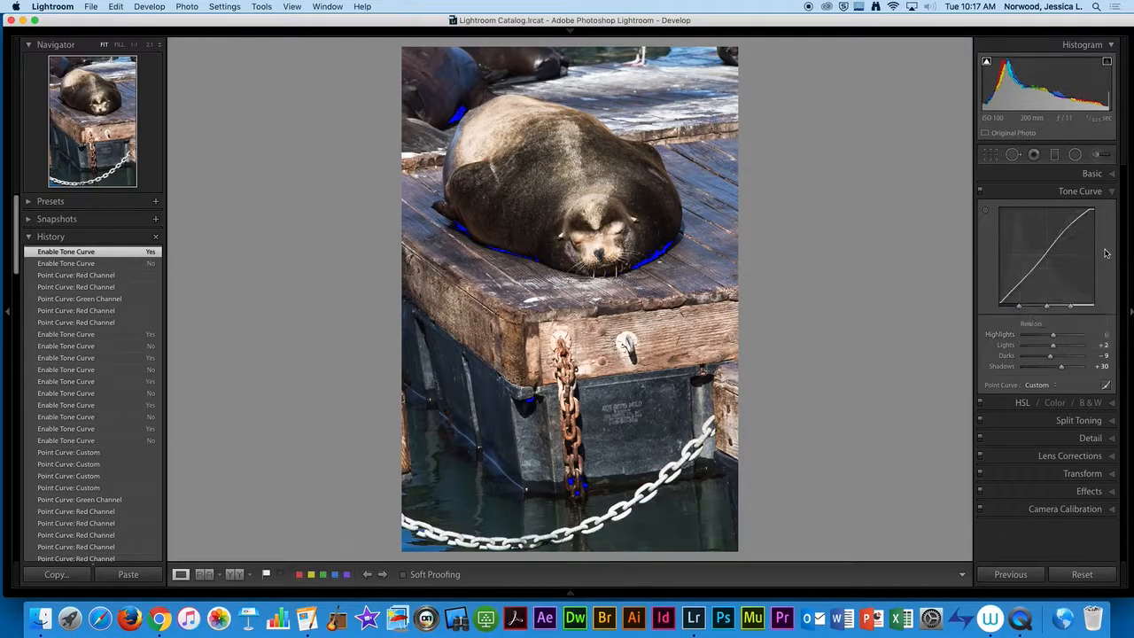
Step: Examine the HSL section and its display options, and return to the Tone Curve in point-curve editing
{"action": "left_click", "coordinate": [1112, 405]}
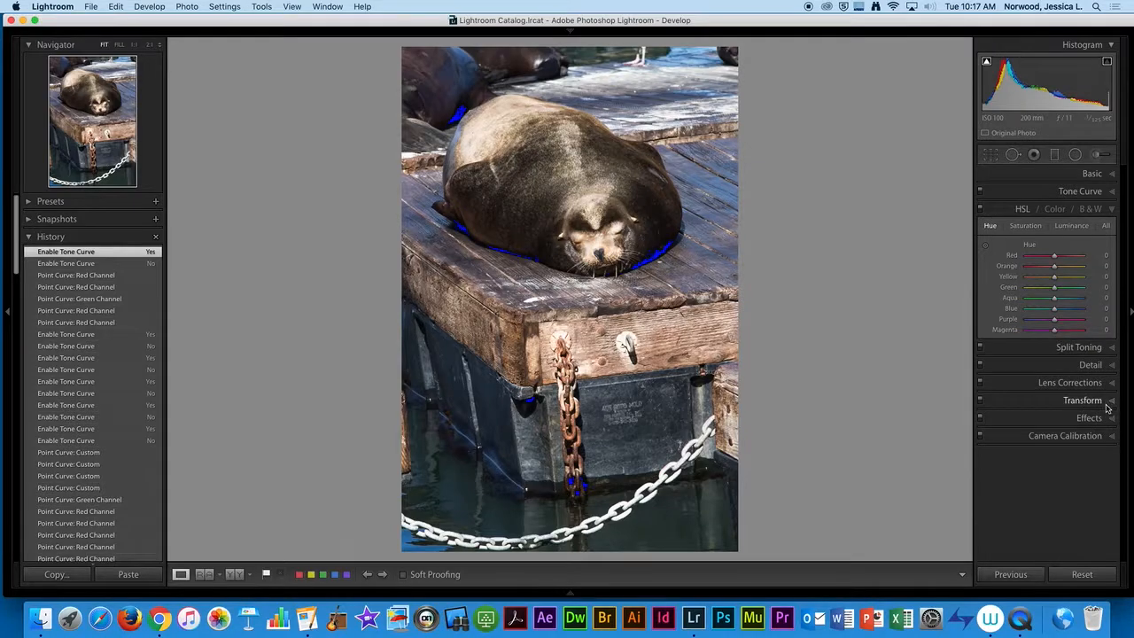
{"action": "right_click", "coordinate": [1021, 209]}
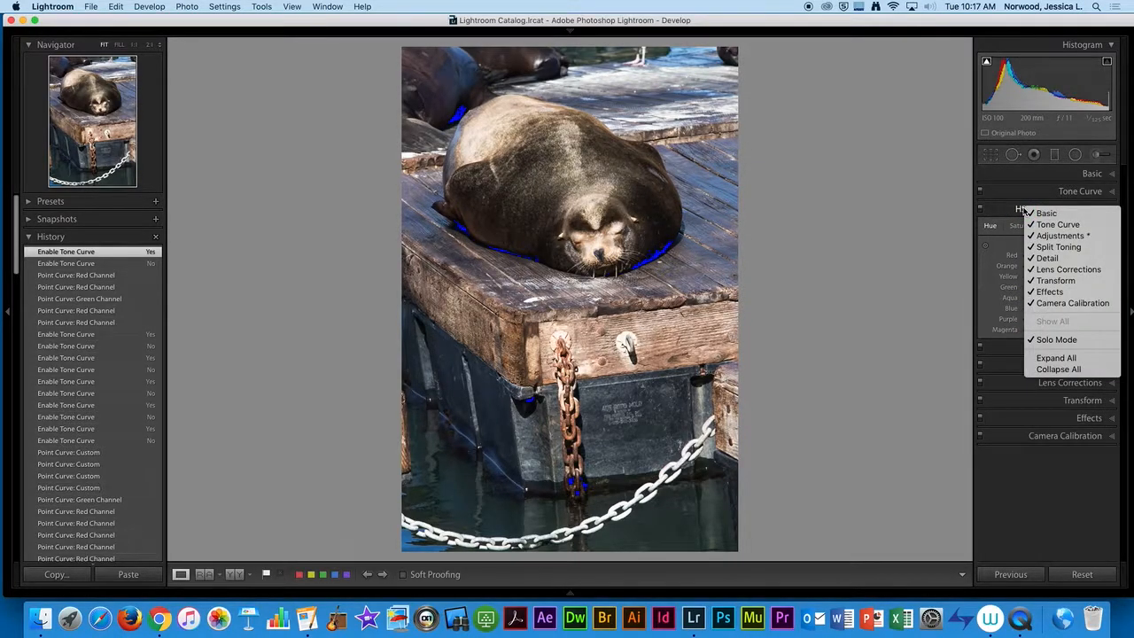
{"action": "left_click", "coordinate": [1003, 261]}
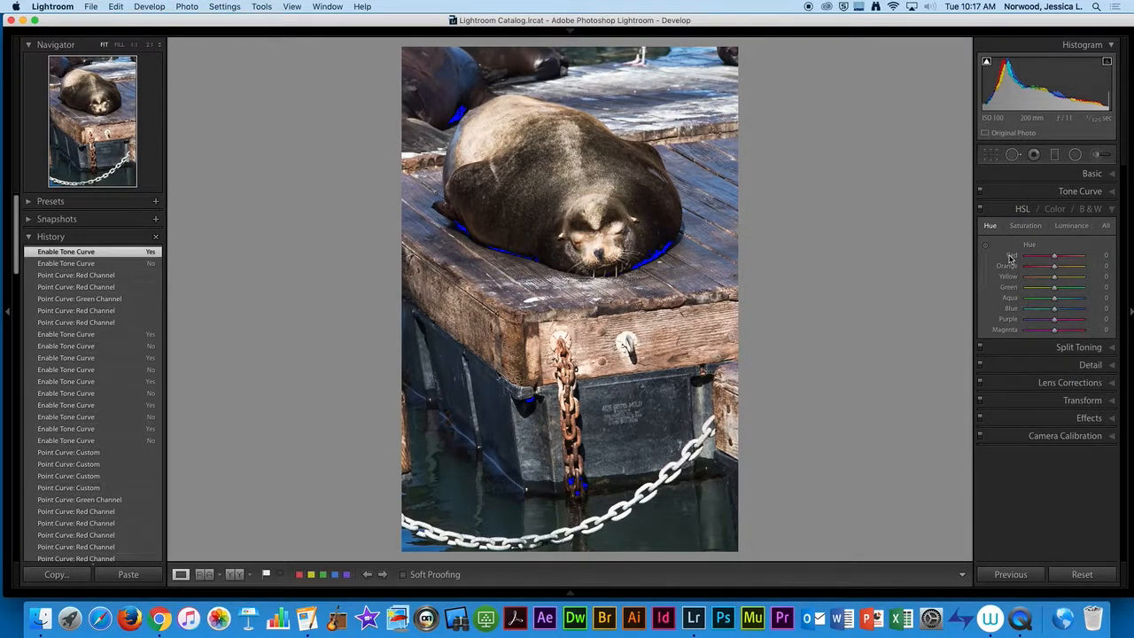
{"action": "left_click", "coordinate": [994, 229]}
{"action": "left_click", "coordinate": [1093, 191]}
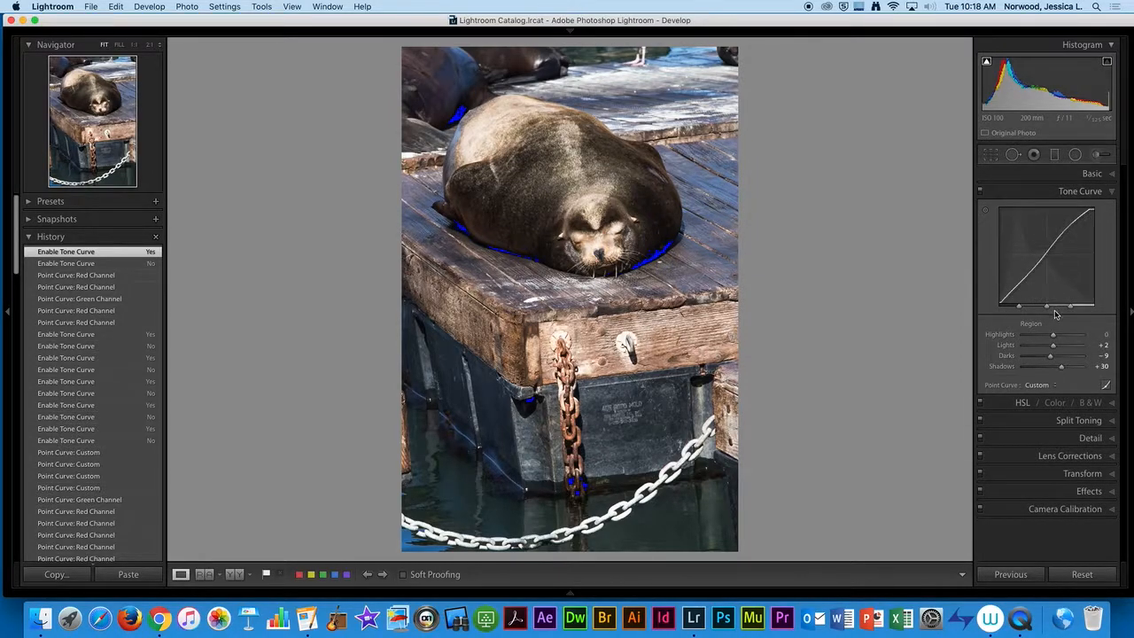
{"action": "left_click", "coordinate": [1106, 384]}
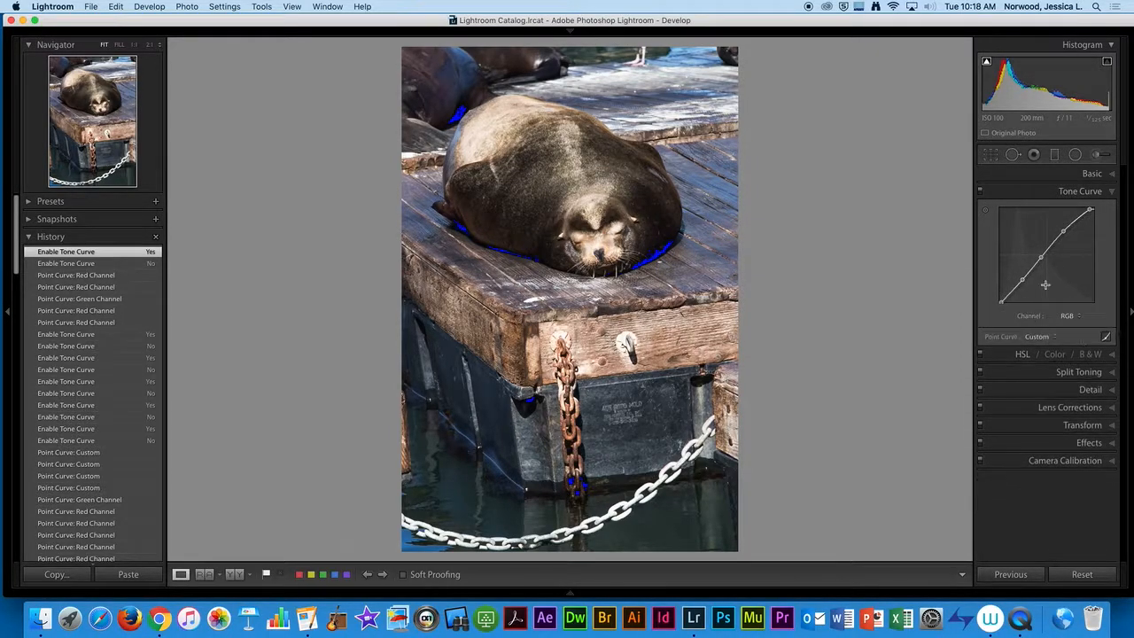
Step: Apply the previous photo's settings to the sea lion photo, check the Basic section, and undo the paste
{"action": "left_click", "coordinate": [1015, 576]}
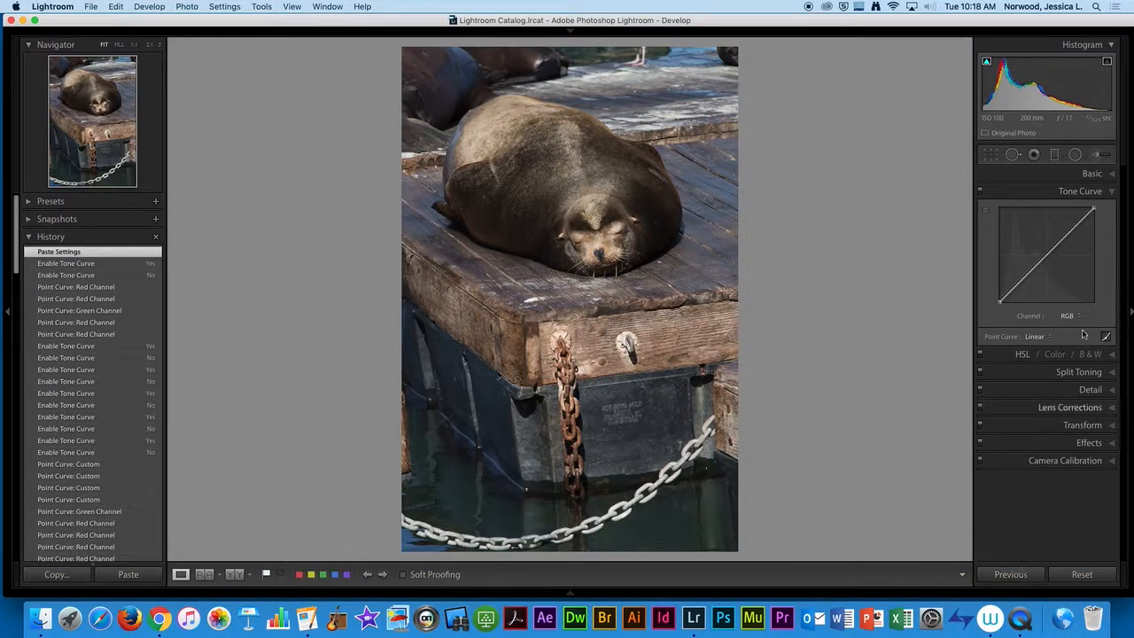
{"action": "left_click", "coordinate": [1104, 177]}
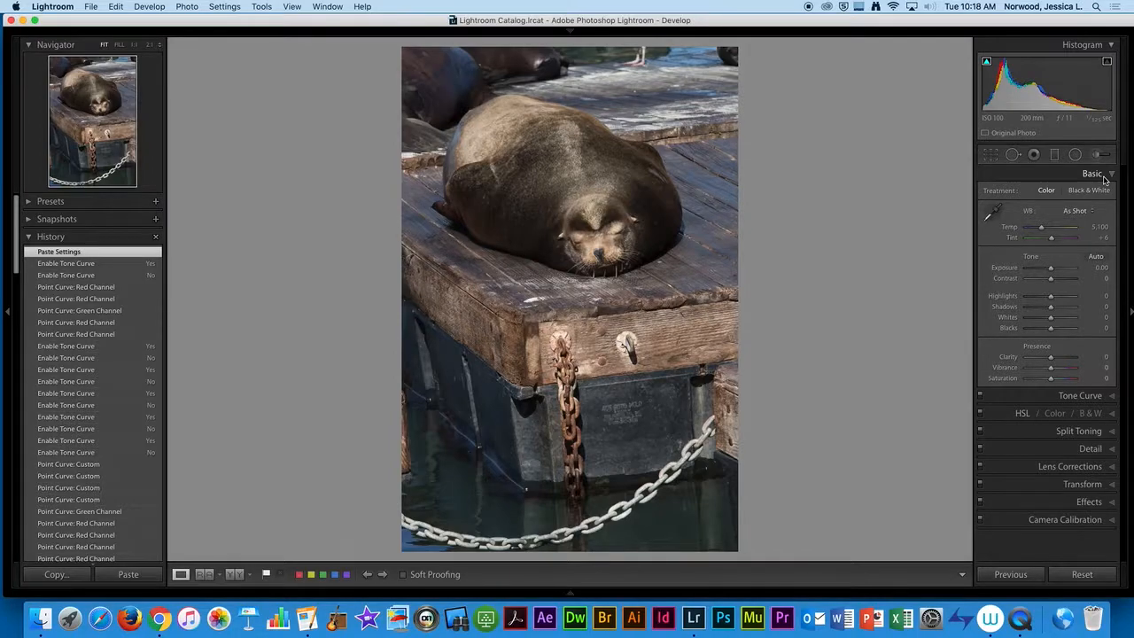
{"action": "left_click", "coordinate": [1101, 175]}
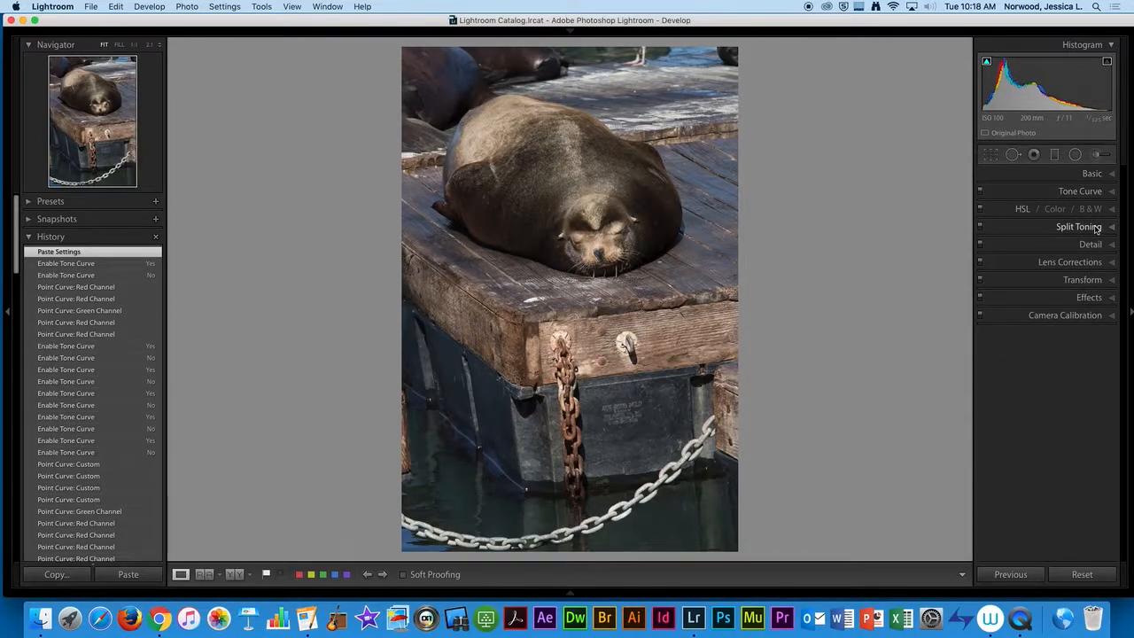
{"action": "key", "text": "super+z"}
Step: Review the photo's edit history down to the original import entry and back up
{"action": "scroll", "coordinate": [89, 375], "scroll_direction": "down", "scroll_amount": 6}
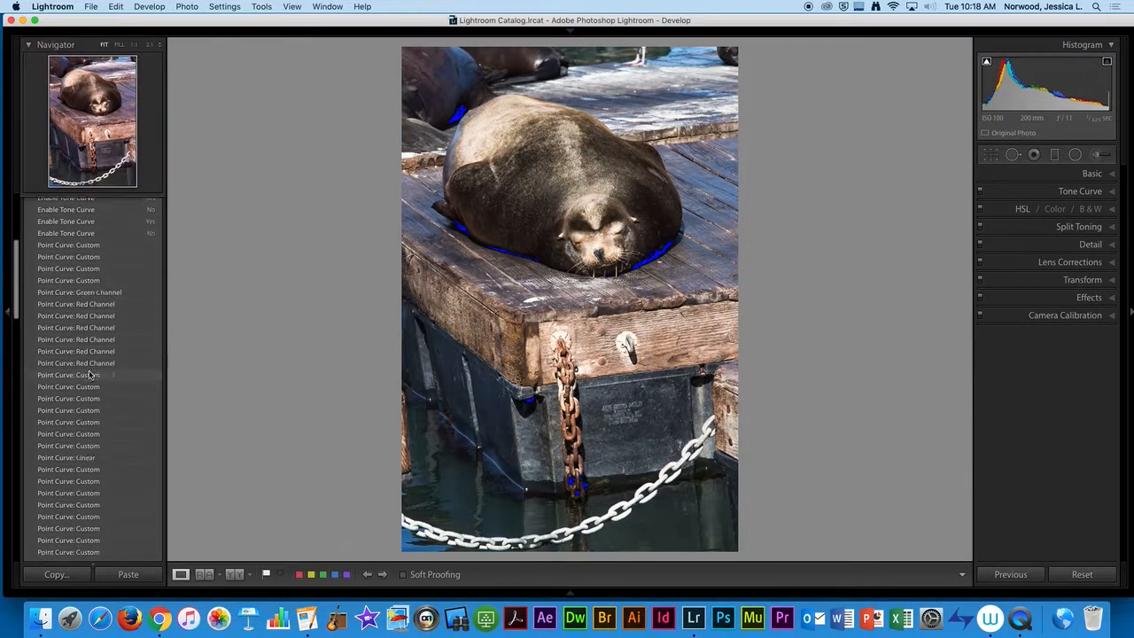
{"action": "scroll", "coordinate": [89, 374], "scroll_direction": "down", "scroll_amount": 15}
{"action": "scroll", "coordinate": [91, 486], "scroll_direction": "up", "scroll_amount": 6}
{"action": "scroll", "coordinate": [101, 306], "scroll_direction": "up", "scroll_amount": 1}
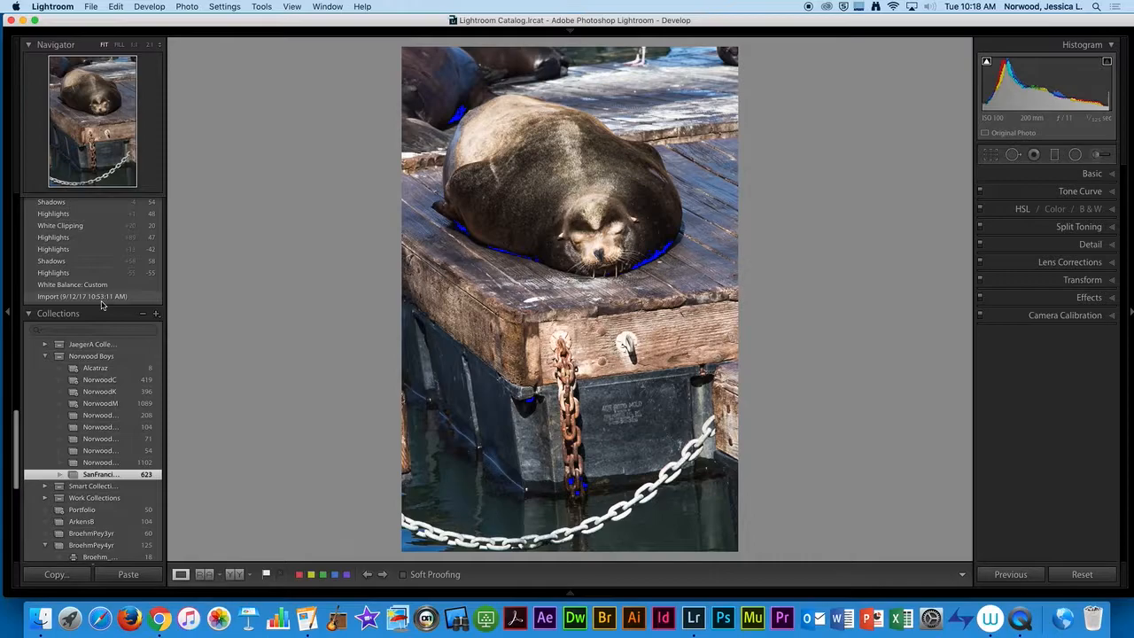
{"action": "scroll", "coordinate": [96, 302], "scroll_direction": "up", "scroll_amount": 10}
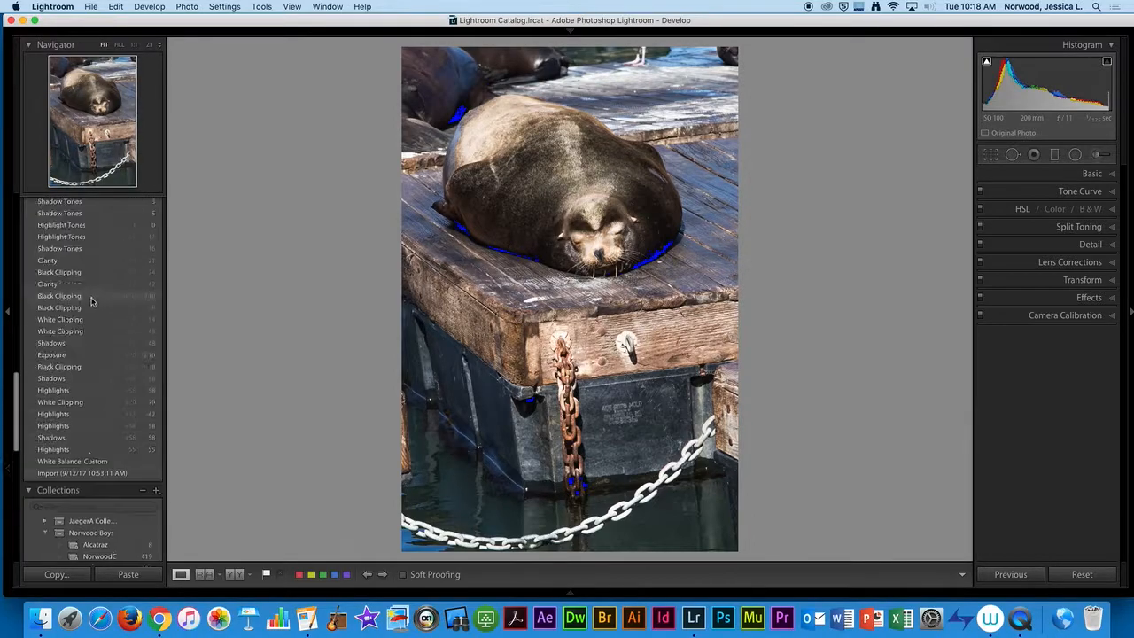
Step: Try adjusting the RGB curve directly on the sea lion photo with the Tone Curve's targeted adjustment tool, and undo it
{"action": "left_click", "coordinate": [1097, 192]}
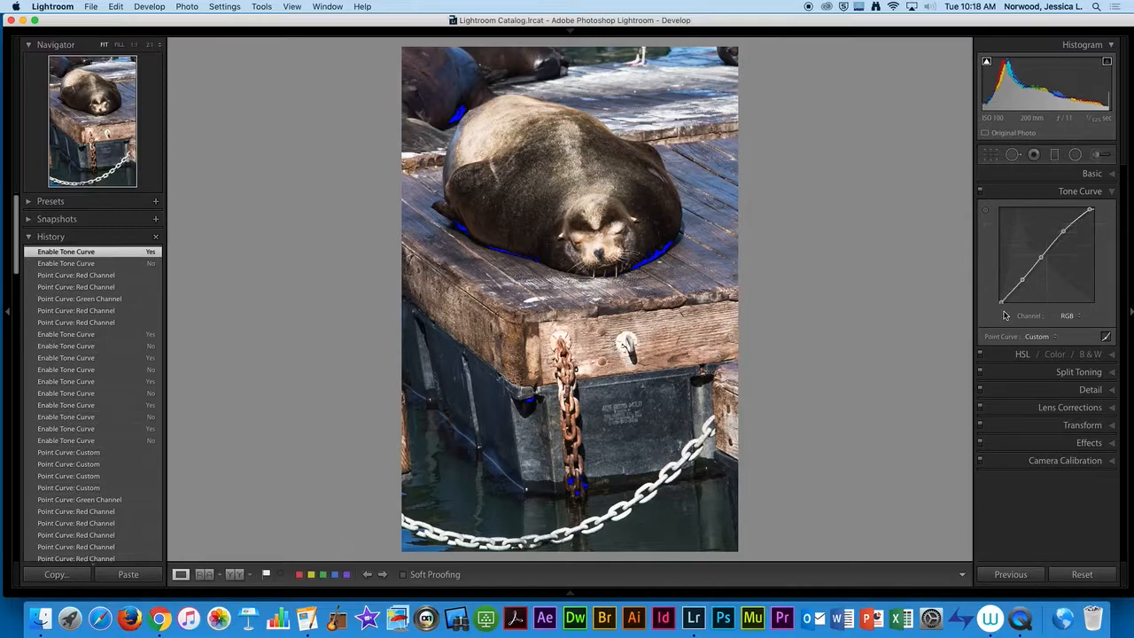
{"action": "left_click", "coordinate": [985, 211]}
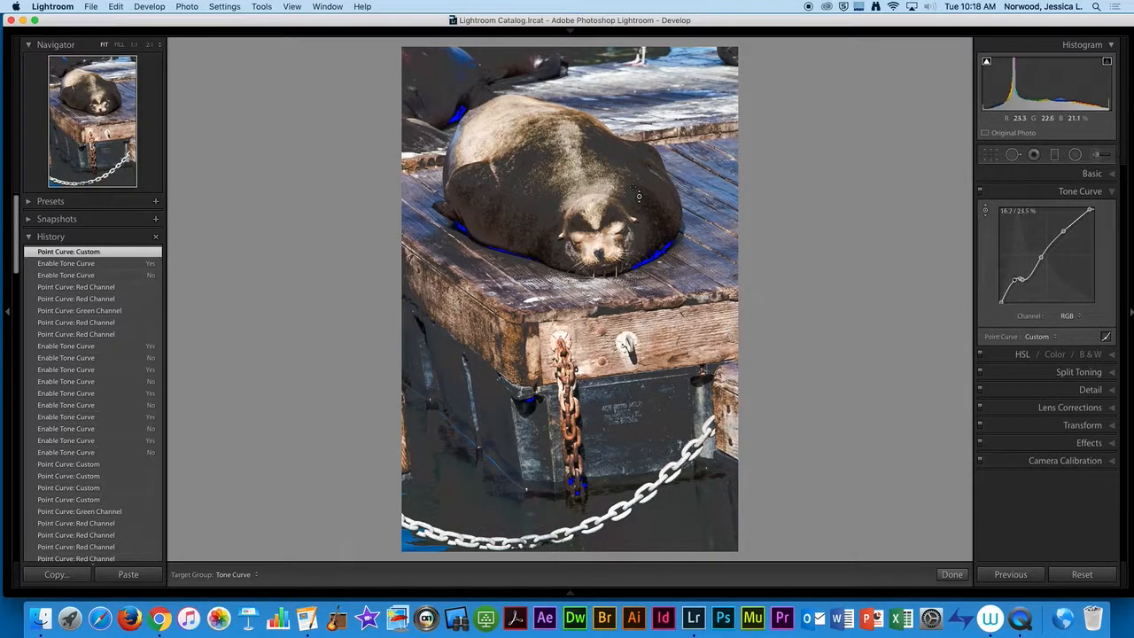
{"action": "key", "text": "super+z"}
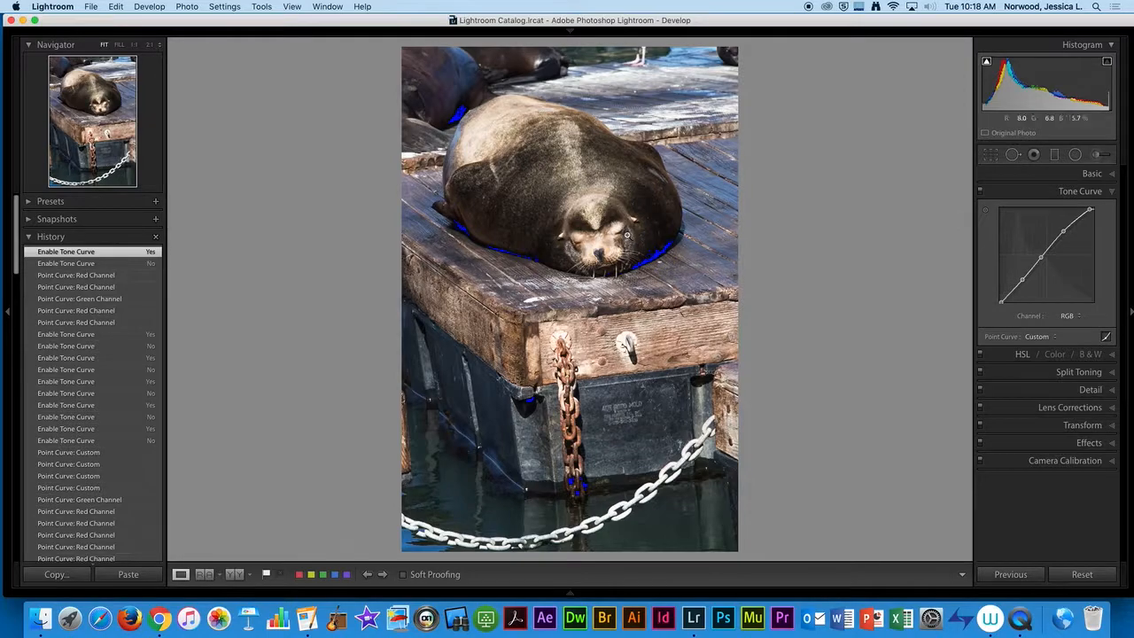
Step: Demonstrate turning the Tone Curve's targeted adjustment tool on and off, leaving it active
{"action": "left_click", "coordinate": [985, 210]}
{"action": "left_click", "coordinate": [985, 210]}
{"action": "left_click", "coordinate": [985, 210]}
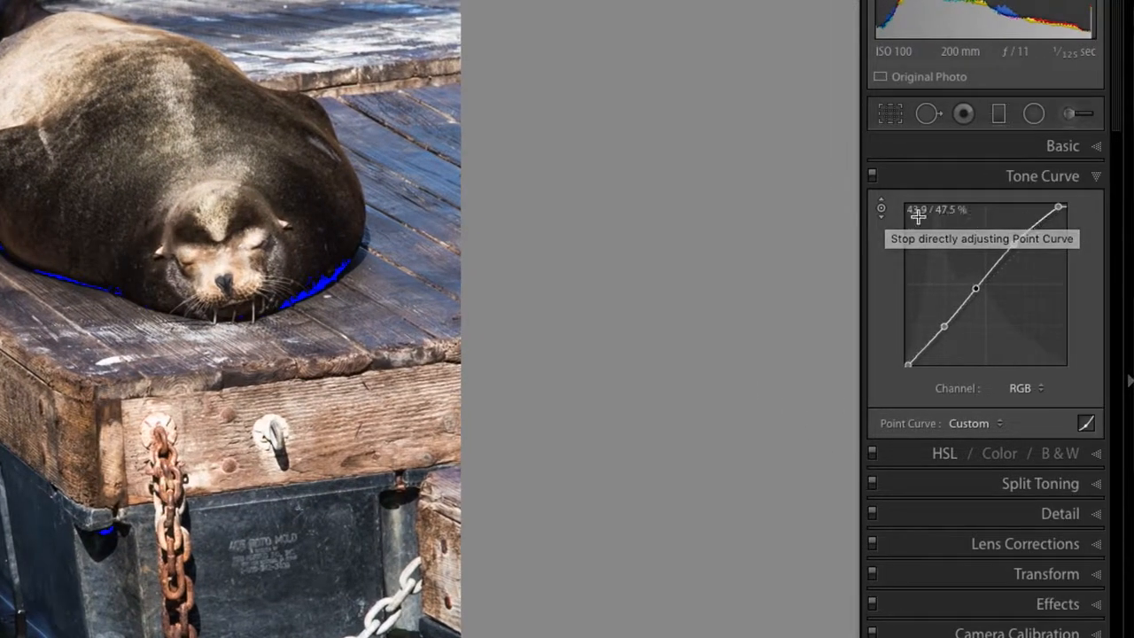
{"action": "left_click", "coordinate": [879, 213]}
{"action": "scroll", "coordinate": [892, 242], "scroll_direction": "down", "scroll_amount": 1}
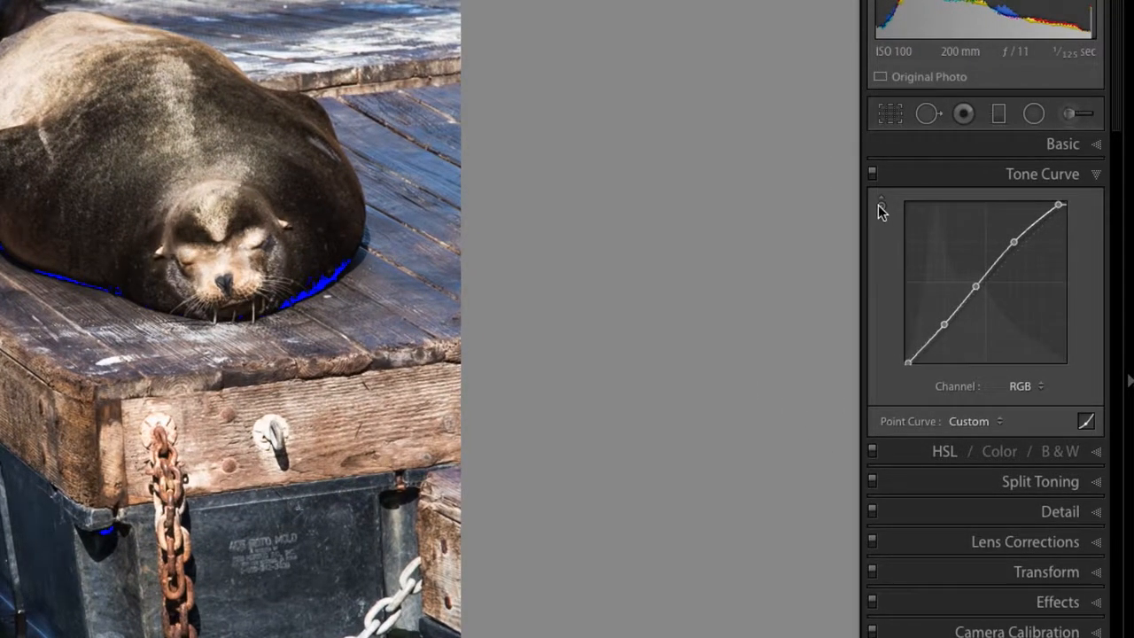
{"action": "scroll", "coordinate": [882, 207], "scroll_direction": "up", "scroll_amount": 1}
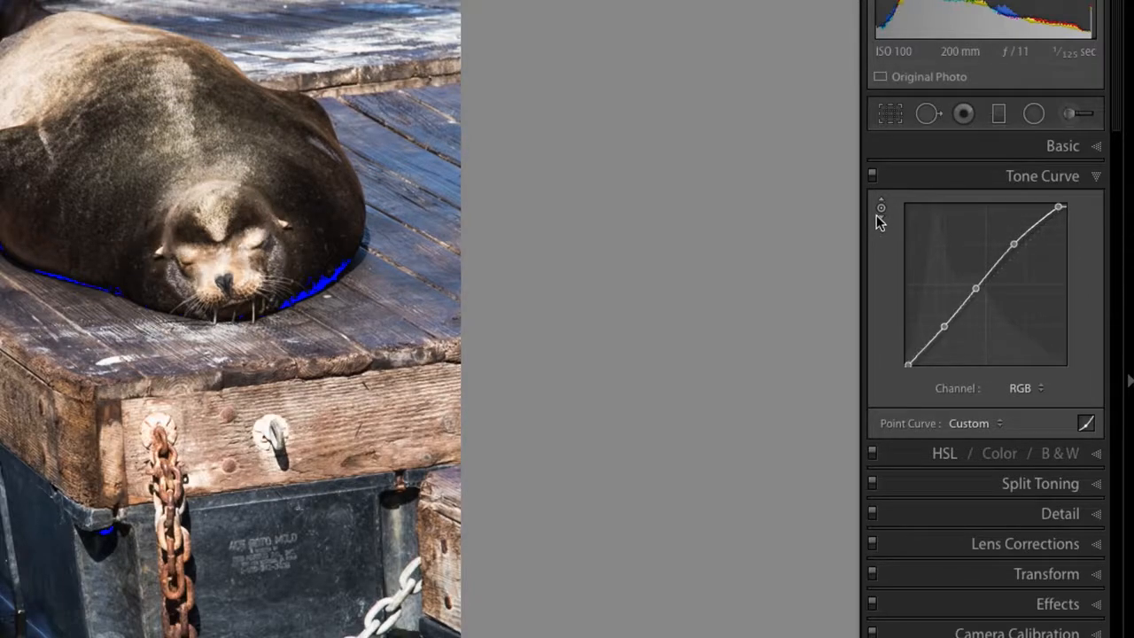
{"action": "left_click", "coordinate": [880, 211]}
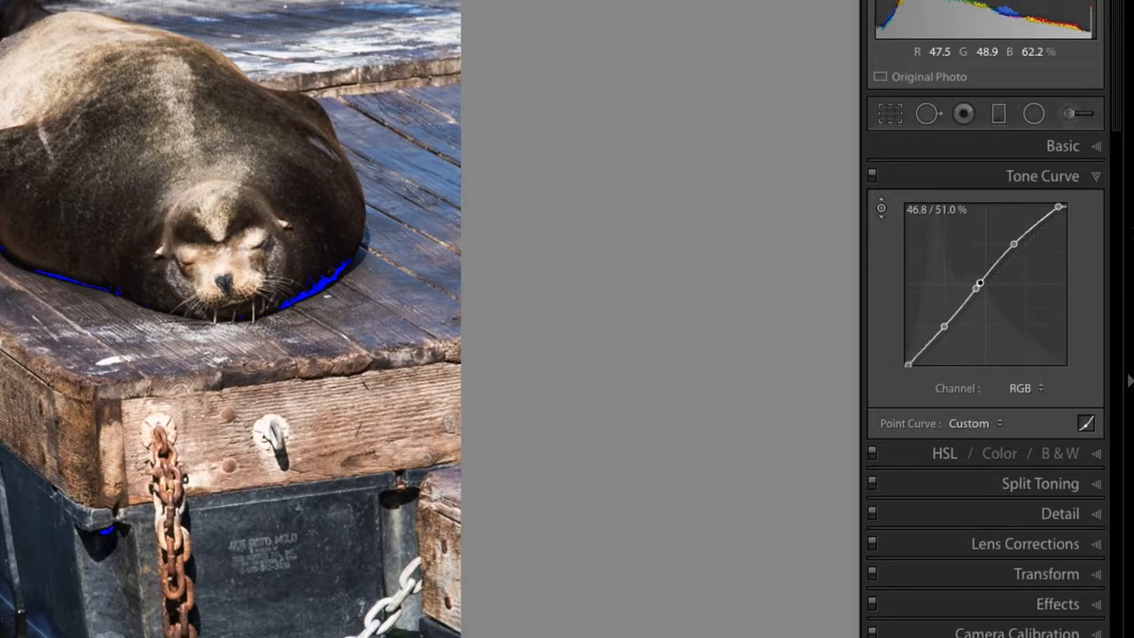
Step: Try a midtone adjustment on the dock planks, delete its control point, and flatten the RGB curve
{"action": "left_click_drag", "start_coordinate": [399, 204], "coordinate": [401, 162]}
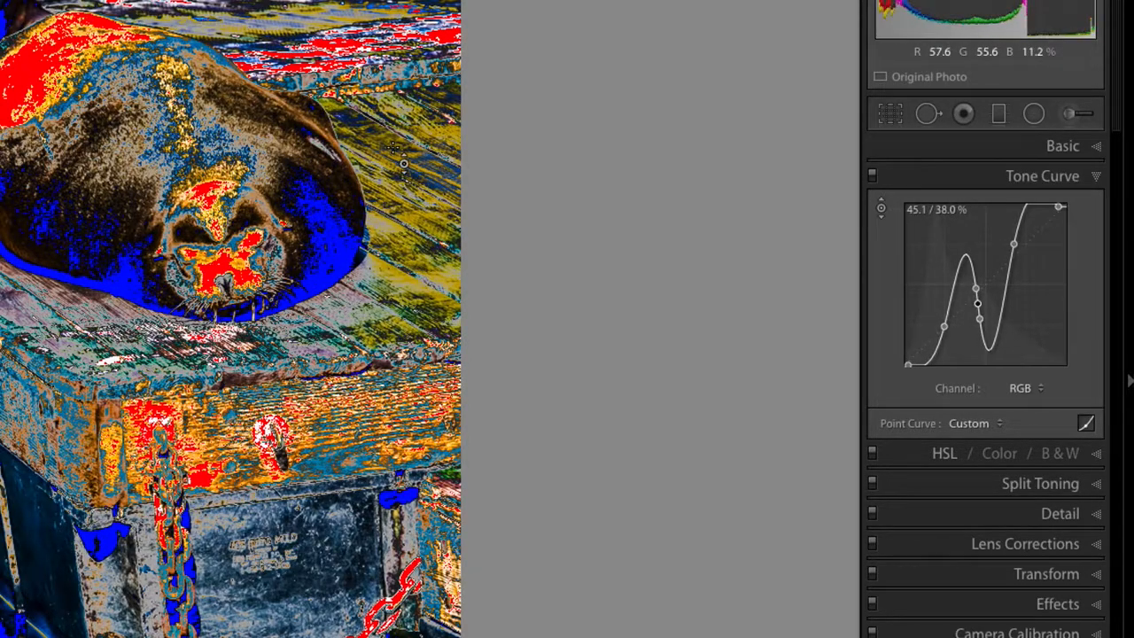
{"action": "right_click", "coordinate": [974, 314]}
{"action": "left_click", "coordinate": [990, 329]}
{"action": "right_click", "coordinate": [978, 290]}
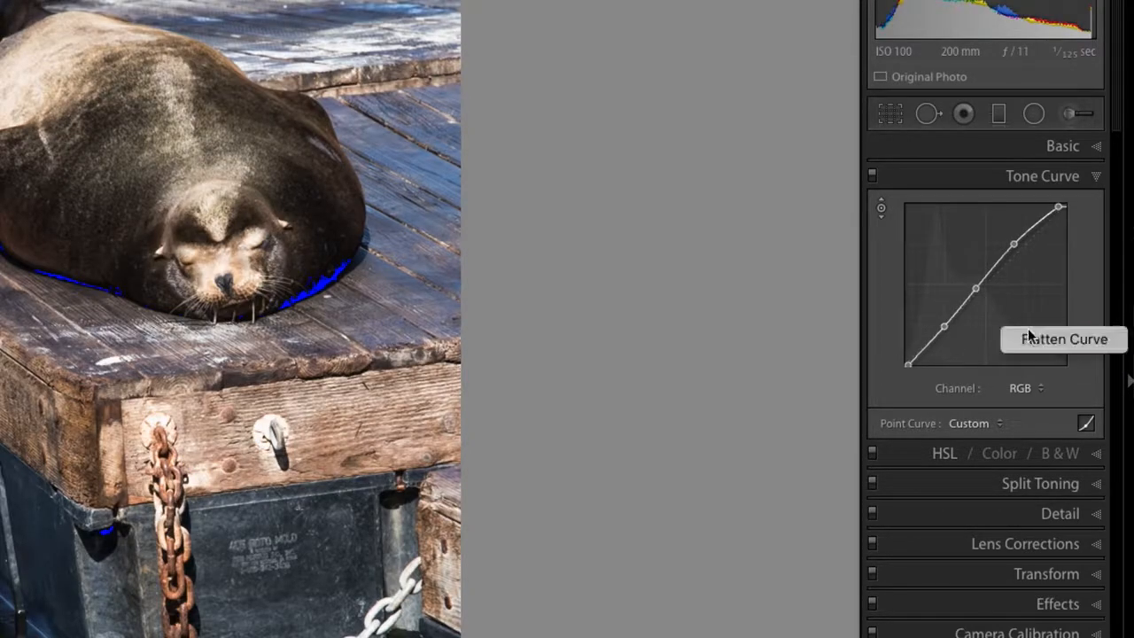
{"action": "left_click", "coordinate": [1053, 343]}
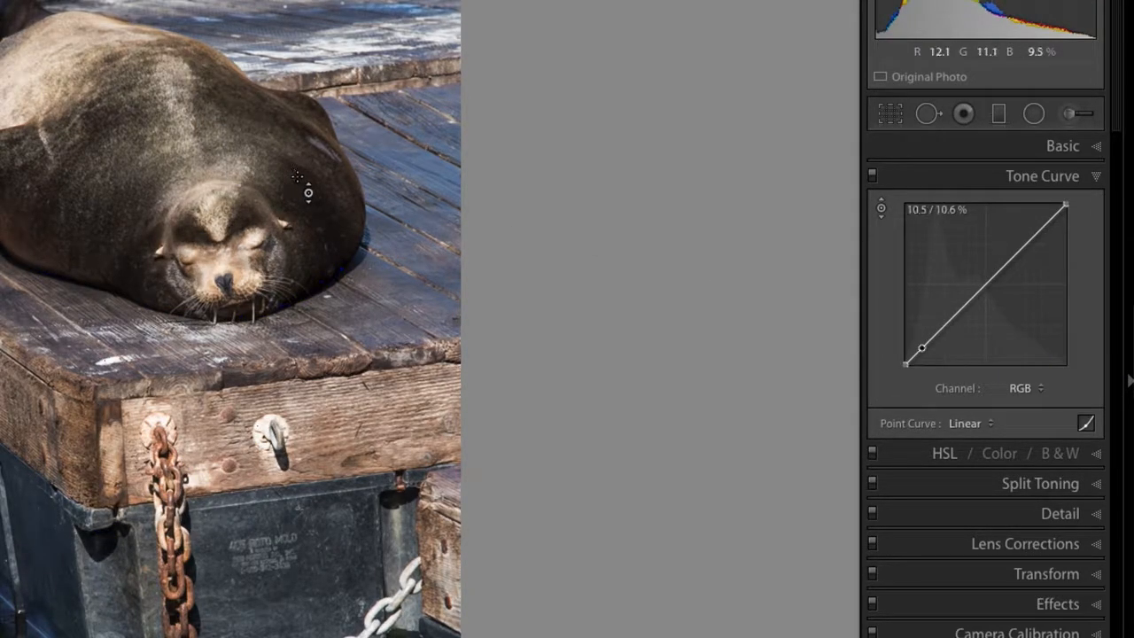
Step: Reshape the RGB curve directly on the photo, lowering the dock's midtones and highlights slightly and raising the midtone point to about 49.7 / 47.1 %
{"action": "left_click_drag", "start_coordinate": [391, 147], "coordinate": [391, 177]}
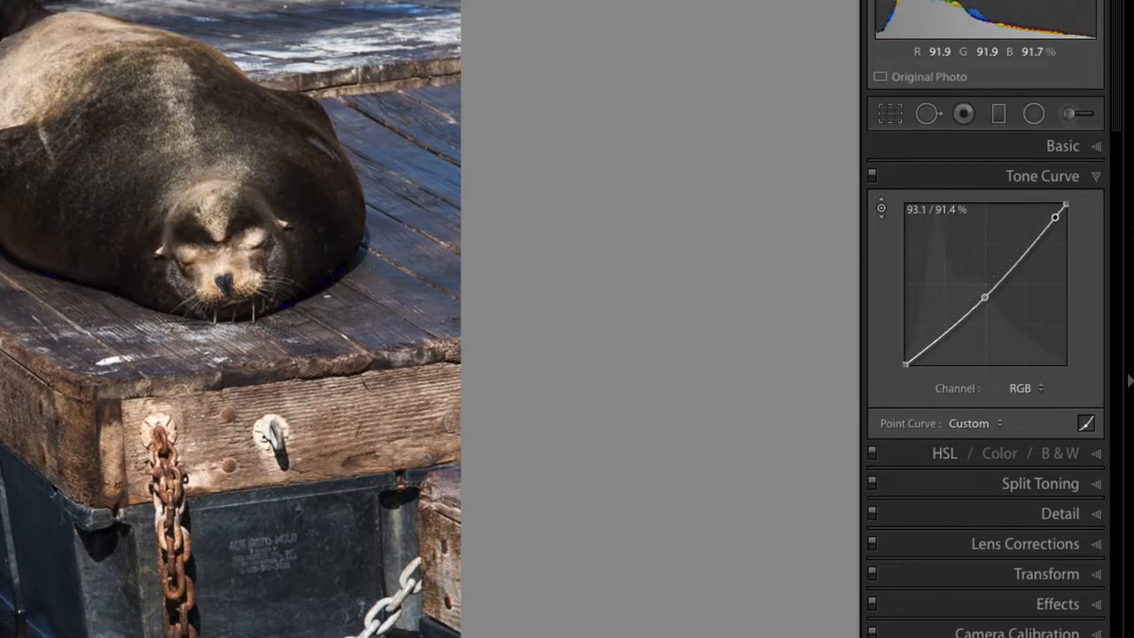
{"action": "left_click_drag", "start_coordinate": [355, 49], "coordinate": [354, 51]}
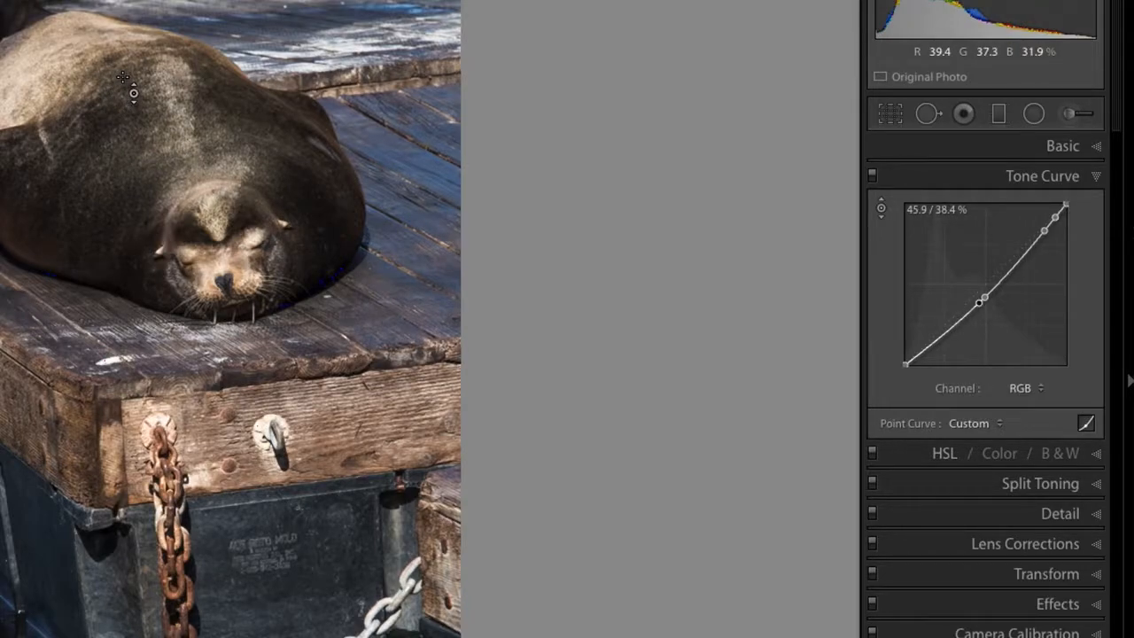
{"action": "mouse_move", "coordinate": [170, 99]}
{"action": "left_mouse_down"}
{"action": "mouse_move", "coordinate": [170, 118]}
{"action": "mouse_move", "coordinate": [170, 26]}
{"action": "mouse_move", "coordinate": [170, 82]}
{"action": "left_mouse_up"}
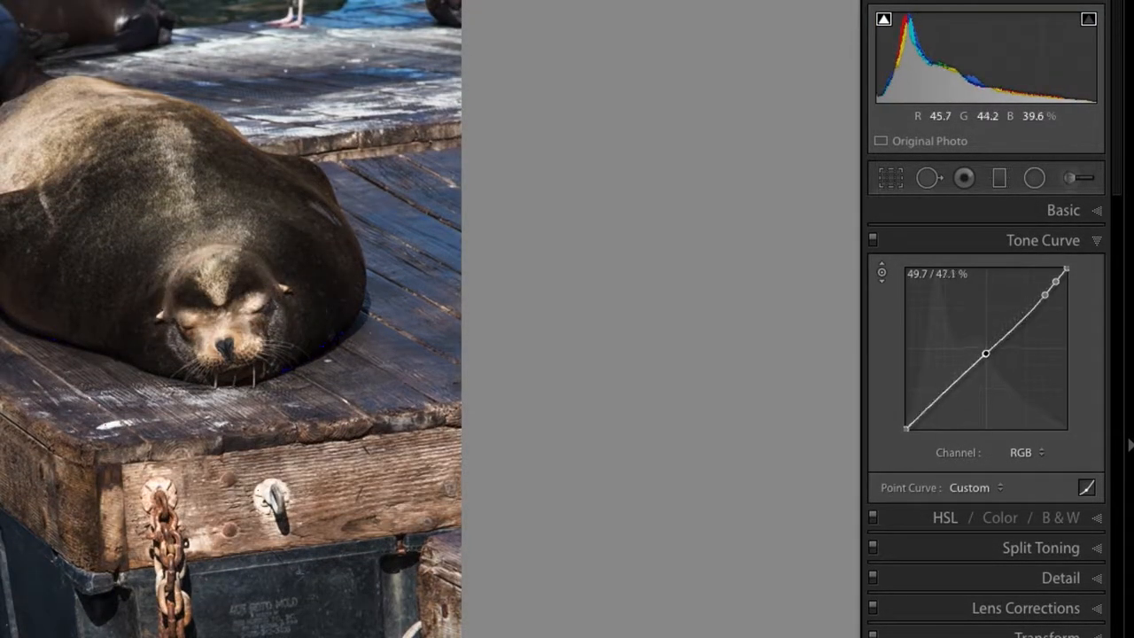
Step: Try reshaping the RGB curve on the photo, raising the sea lion's midtones to about 48.5 / 52.2 % and the planks' point to about 41.6 / 43.9 %
{"action": "left_click_drag", "start_coordinate": [129, 140], "coordinate": [129, 122]}
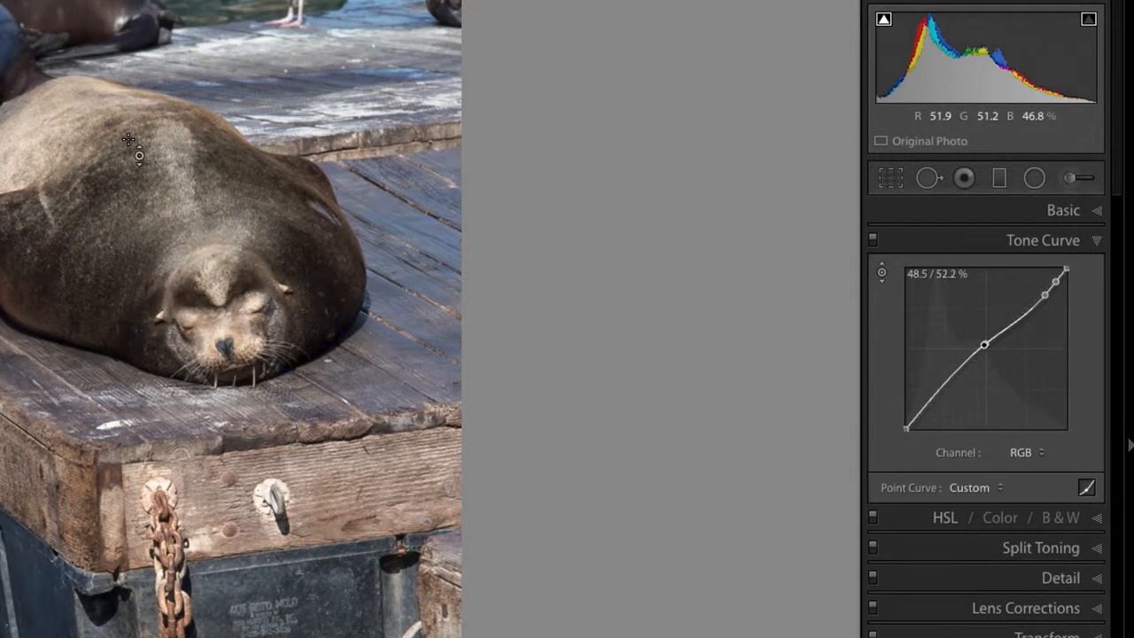
{"action": "key", "text": "super+space"}
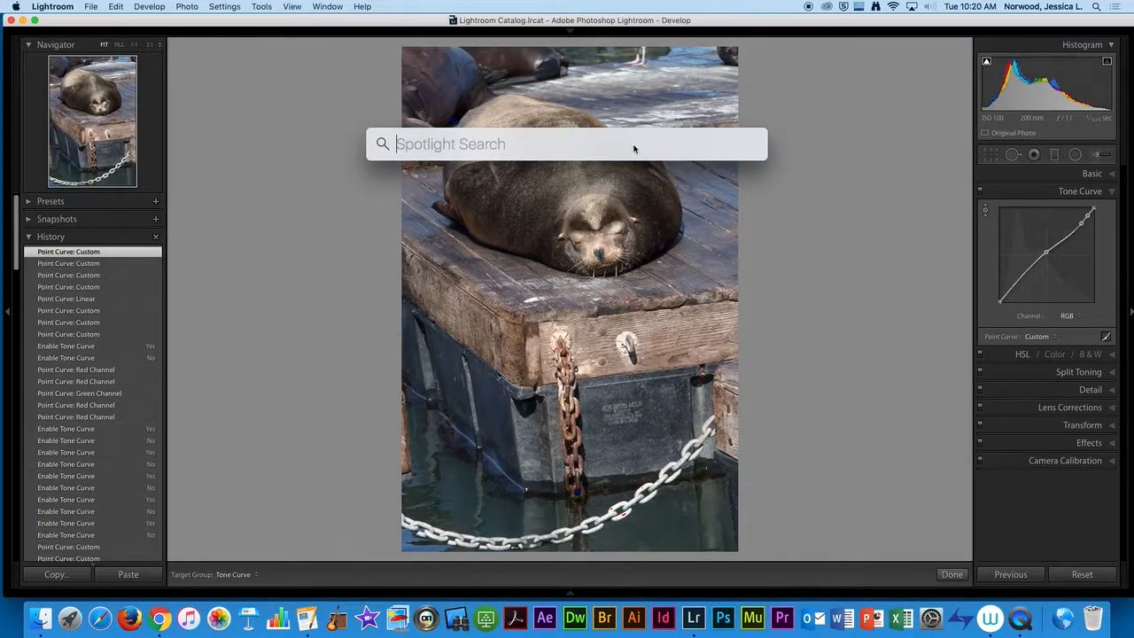
{"action": "key", "text": "Escape"}
{"action": "left_click_drag", "start_coordinate": [518, 278], "coordinate": [519, 310]}
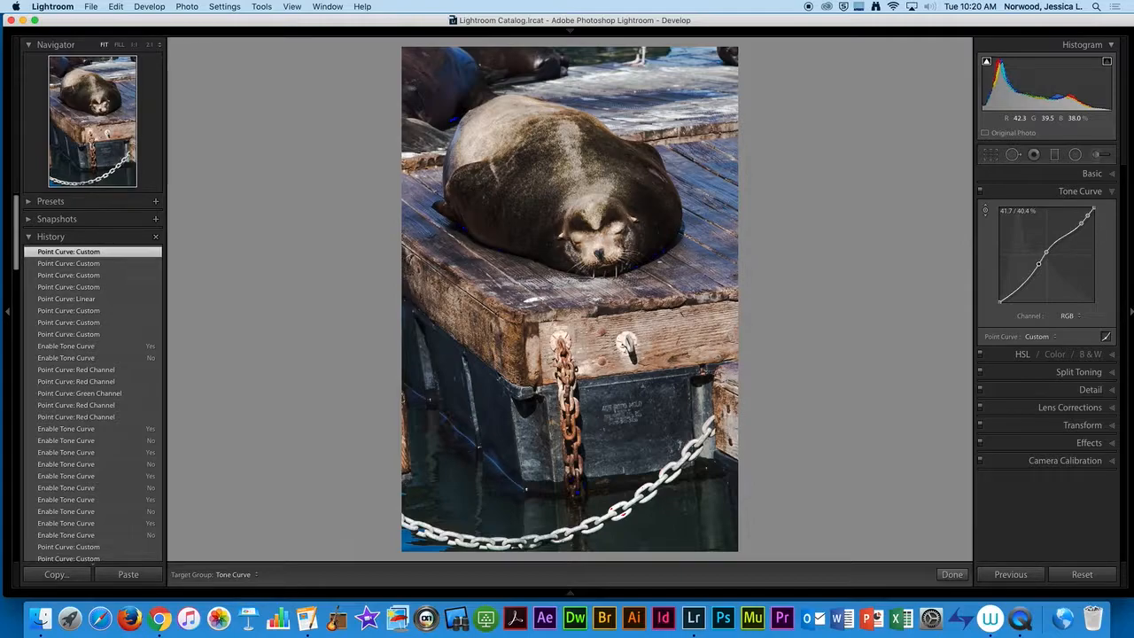
{"action": "left_click_drag", "start_coordinate": [520, 277], "coordinate": [519, 253]}
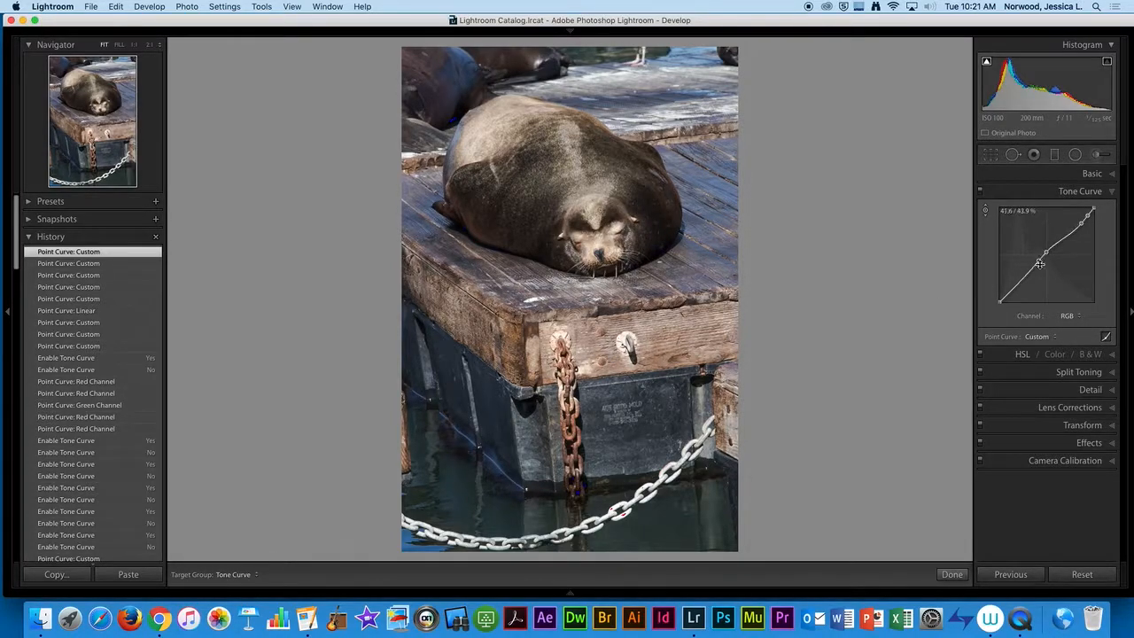
Step: Try fine-tuning the RGB curve by shifting its midtone point, adding a shadow point at 15.3 / 15.3 %, and pulling the upper highlight point slightly lower
{"action": "left_click_drag", "start_coordinate": [1038, 261], "coordinate": [1035, 261]}
{"action": "left_click", "coordinate": [1013, 288]}
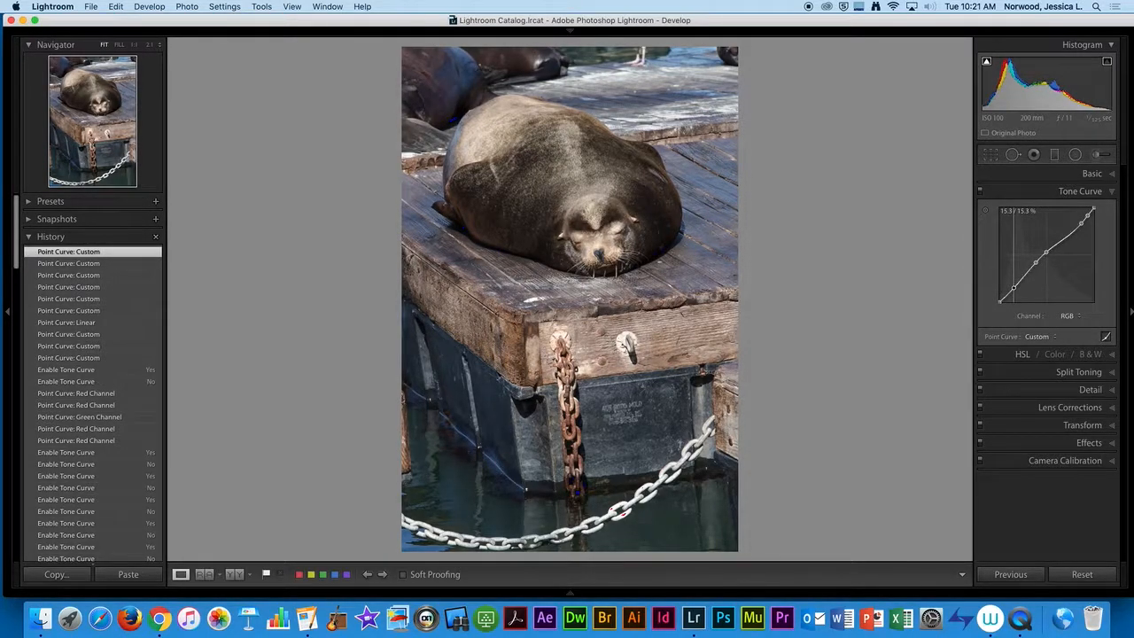
{"action": "left_click", "coordinate": [1073, 228]}
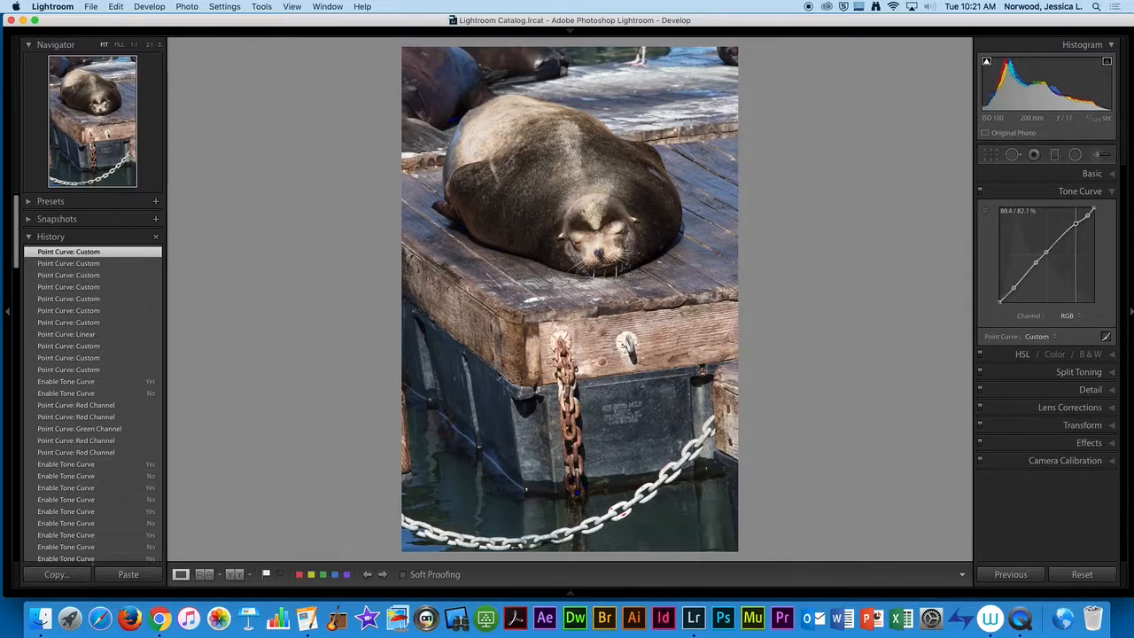
{"action": "mouse_move", "coordinate": [1074, 228]}
{"action": "left_mouse_down"}
{"action": "mouse_move", "coordinate": [1061, 234]}
{"action": "mouse_move", "coordinate": [1075, 233]}
{"action": "left_mouse_up"}
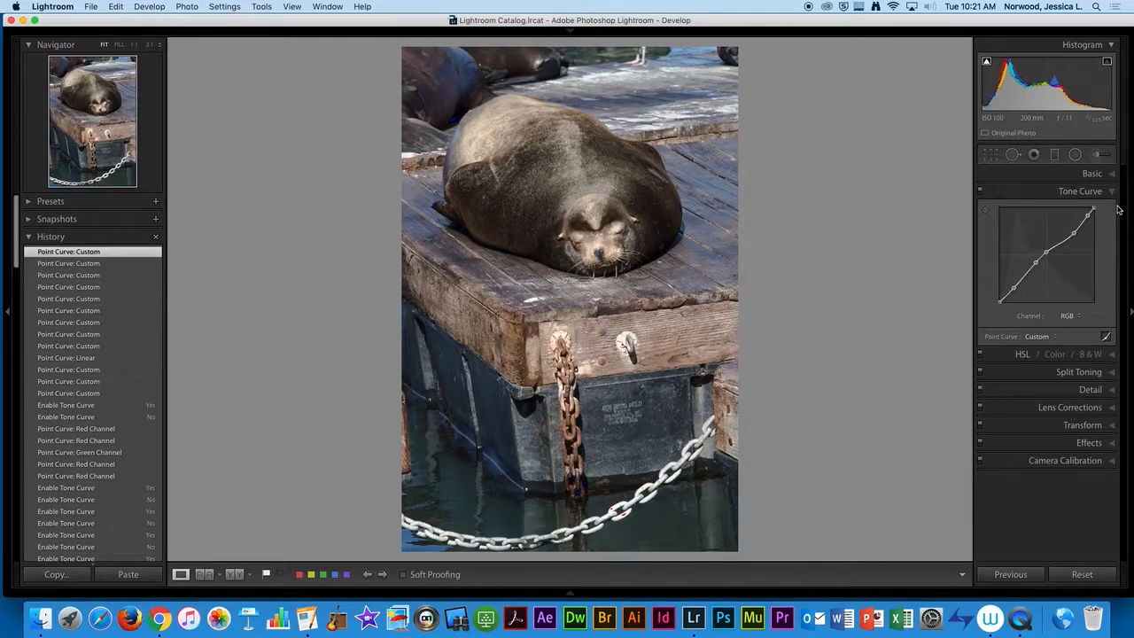
{"action": "left_click_drag", "start_coordinate": [1072, 233], "coordinate": [1074, 234]}
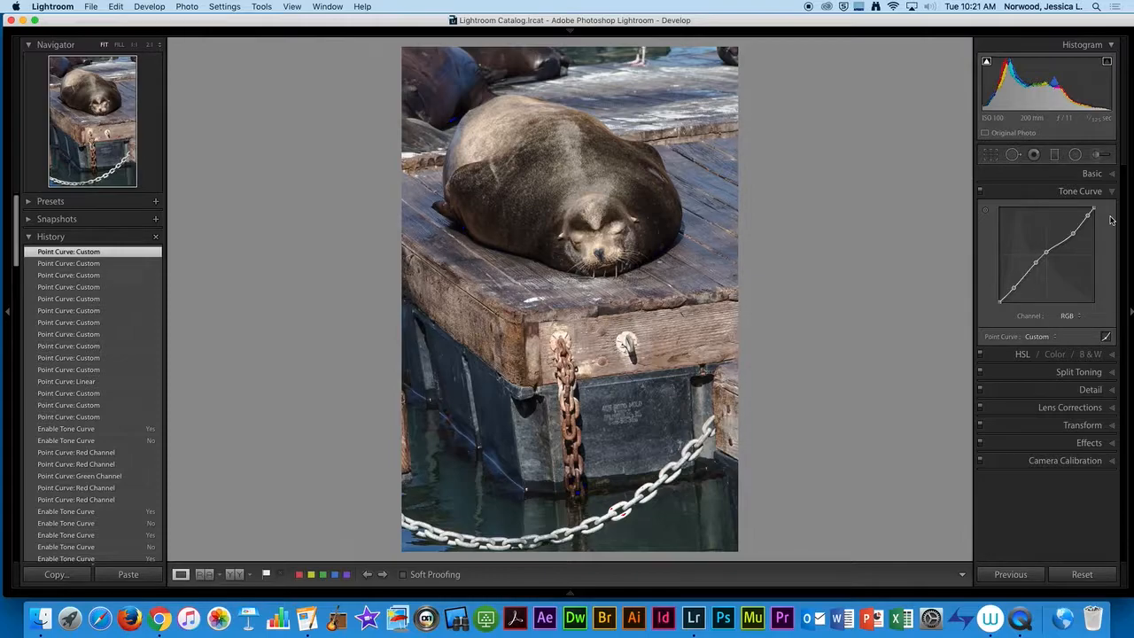
{"action": "left_click_drag", "start_coordinate": [1072, 234], "coordinate": [1075, 231]}
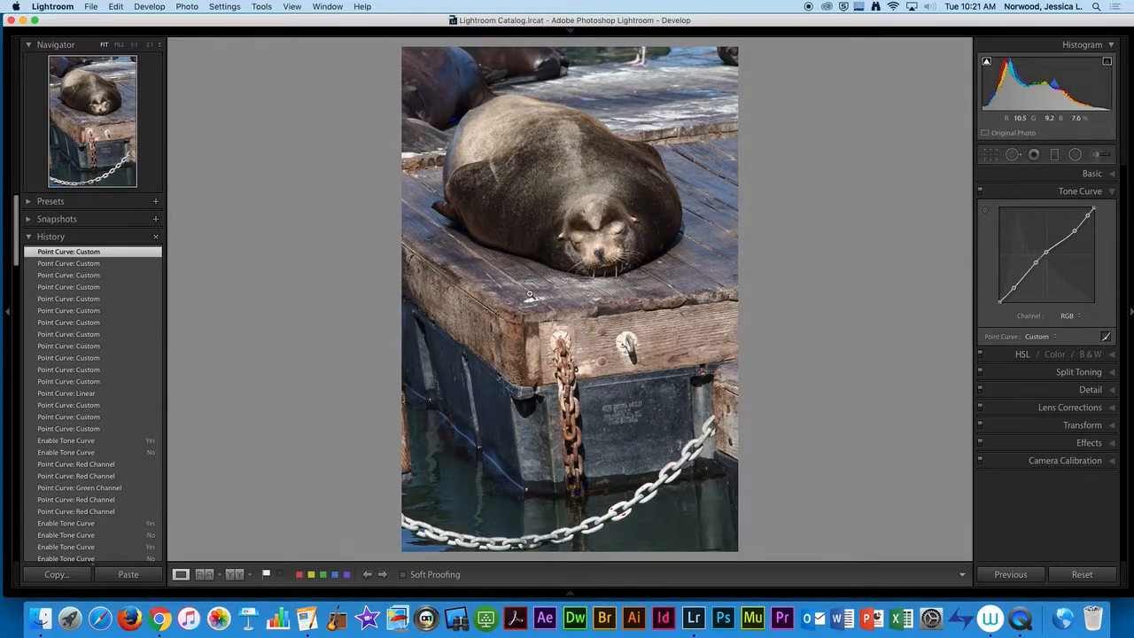
Step: Compare the photo with and without the Tone Curve adjustments, leaving them enabled and the Tone Curve settings expanded
{"action": "left_click", "coordinate": [982, 195]}
{"action": "left_click", "coordinate": [981, 195]}
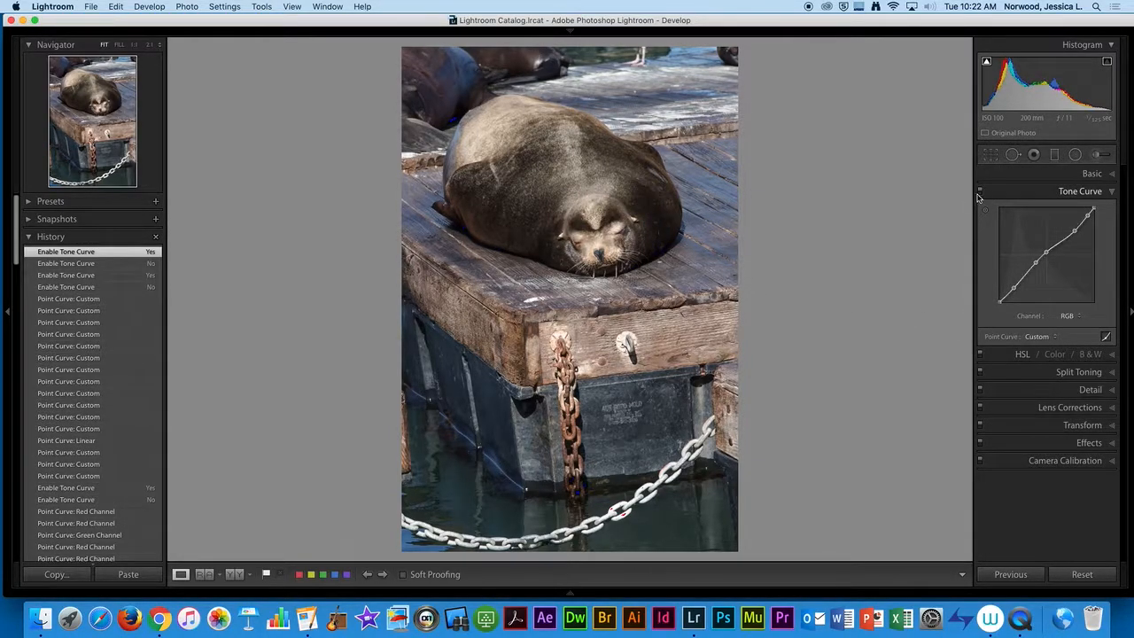
{"action": "left_click", "coordinate": [980, 191]}
{"action": "left_click", "coordinate": [980, 193]}
{"action": "left_click", "coordinate": [993, 195]}
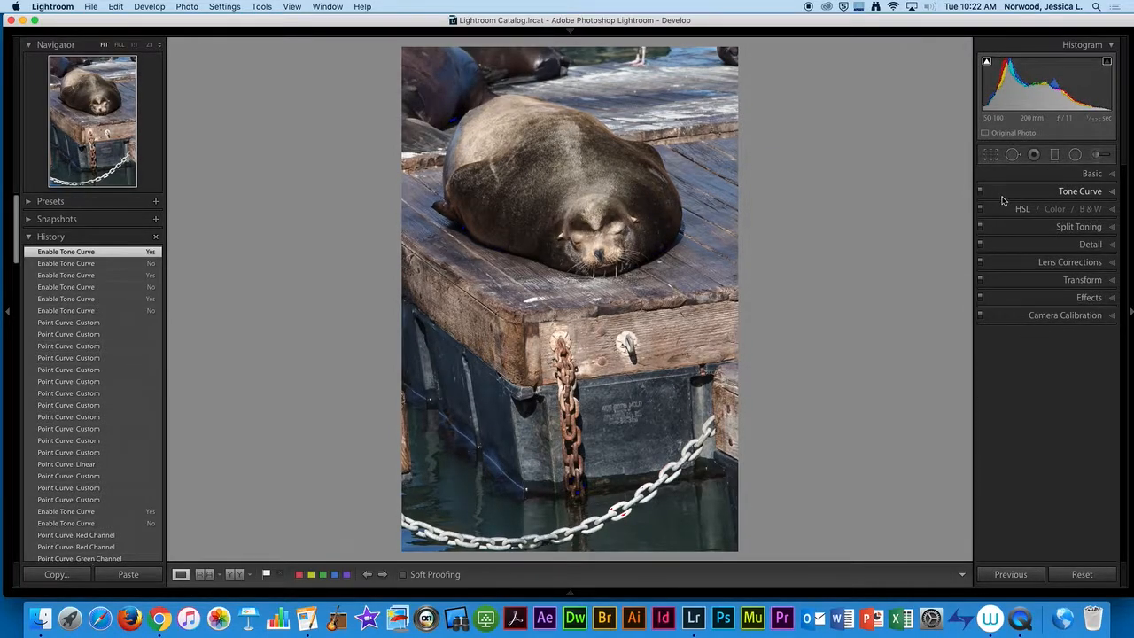
{"action": "left_click", "coordinate": [1073, 192]}
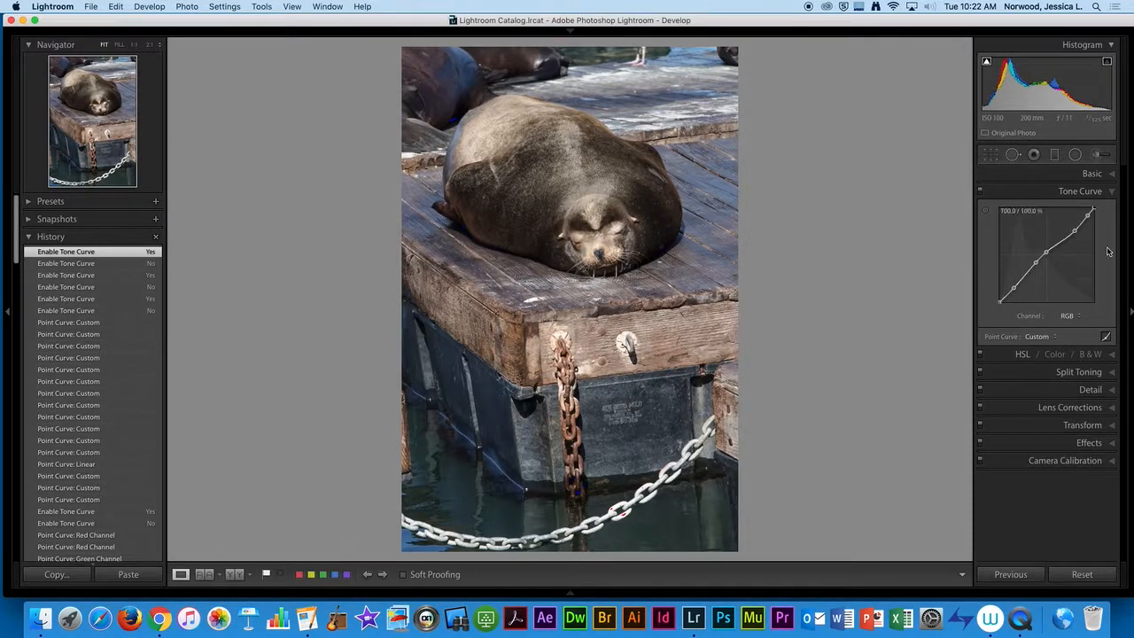
Step: Flatten the RGB point curve to reset it to Linear
{"action": "left_click", "coordinate": [1077, 289]}
{"action": "left_click", "coordinate": [1070, 282]}
{"action": "left_click", "coordinate": [1069, 283]}
{"action": "left_click", "coordinate": [1058, 282]}
{"action": "right_click", "coordinate": [1058, 282]}
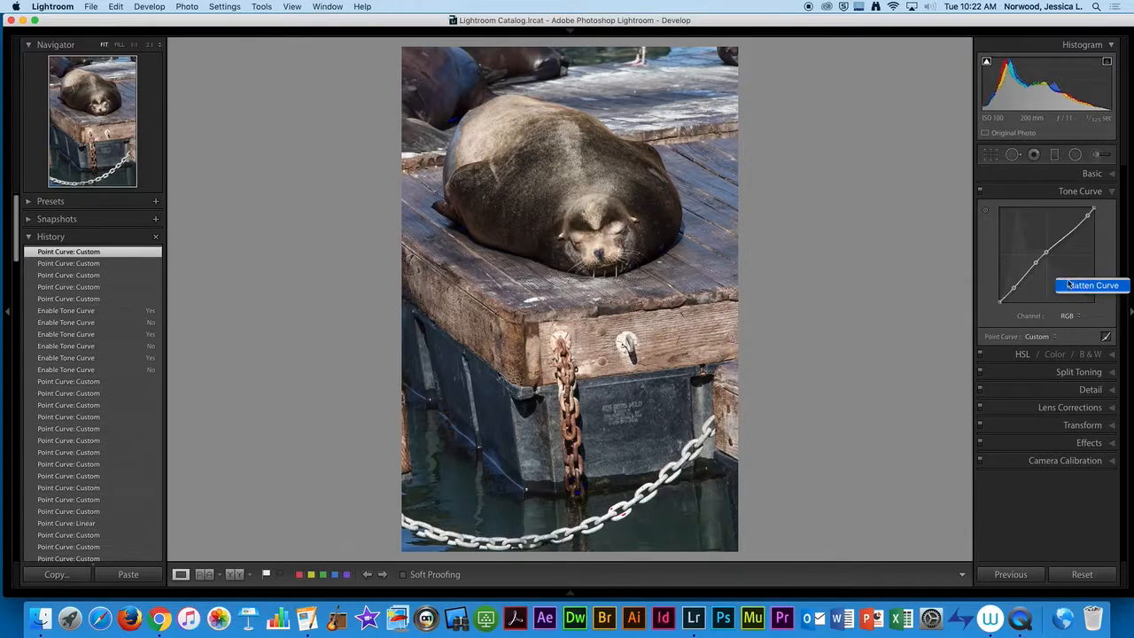
{"action": "left_click", "coordinate": [1090, 286]}
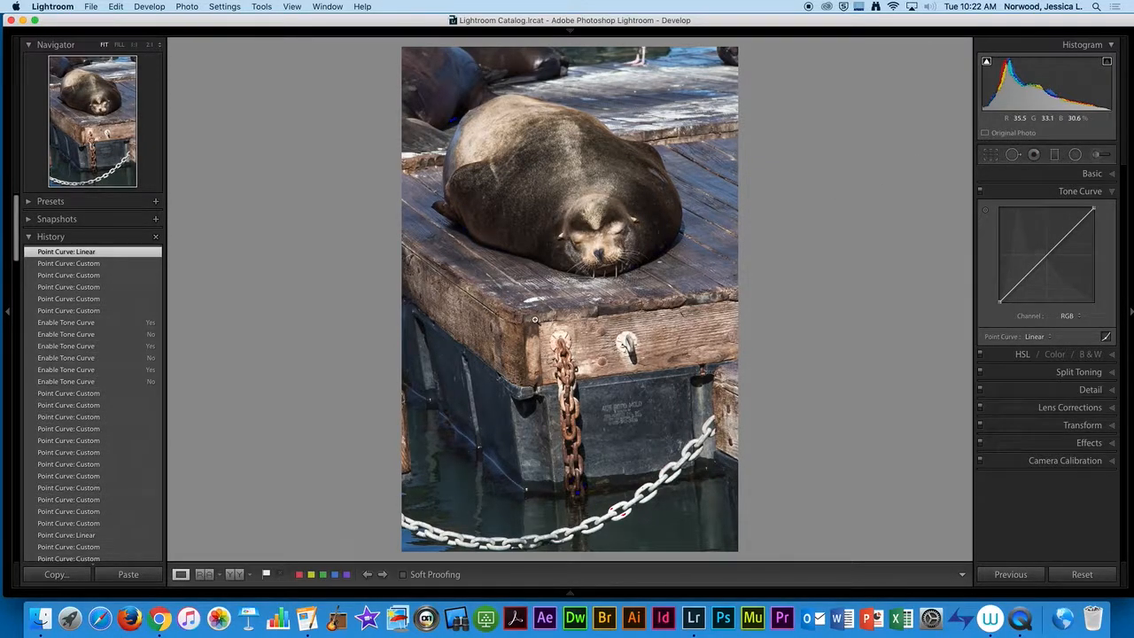
Step: Switch the Tone Curve between its region sliders and the point curve, ending on the region sliders
{"action": "left_click", "coordinate": [1105, 338]}
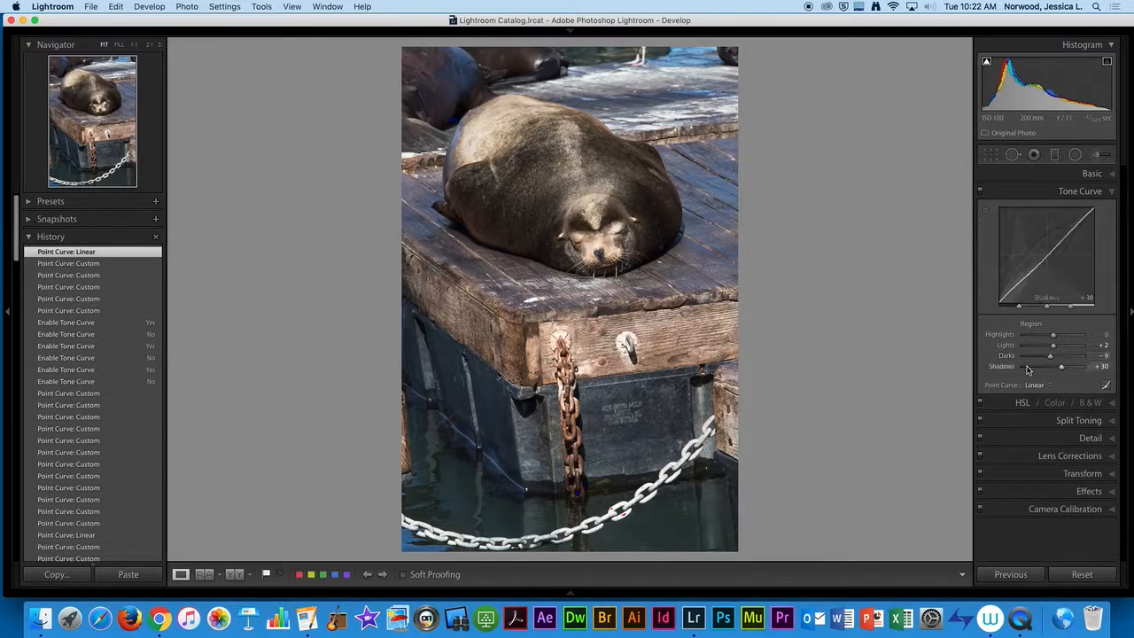
{"action": "left_click", "coordinate": [1105, 386]}
{"action": "left_click", "coordinate": [1106, 339]}
Step: Open the HSL adjustments, look at the Color grouping, and return to the HSL grouping
{"action": "left_click", "coordinate": [1023, 404]}
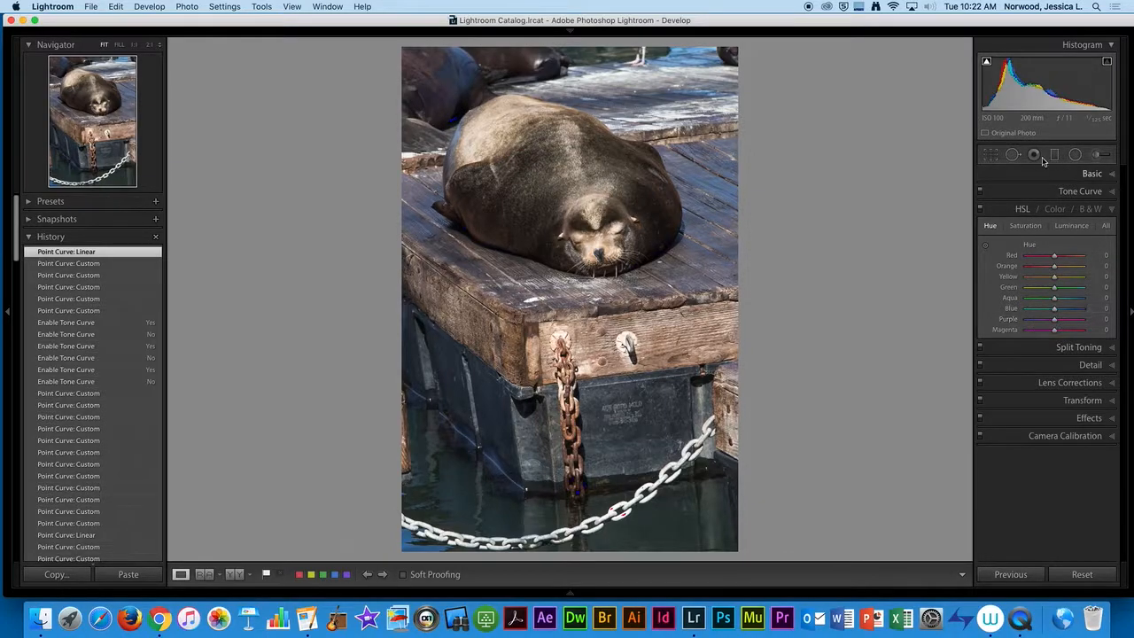
{"action": "left_click", "coordinate": [1020, 210]}
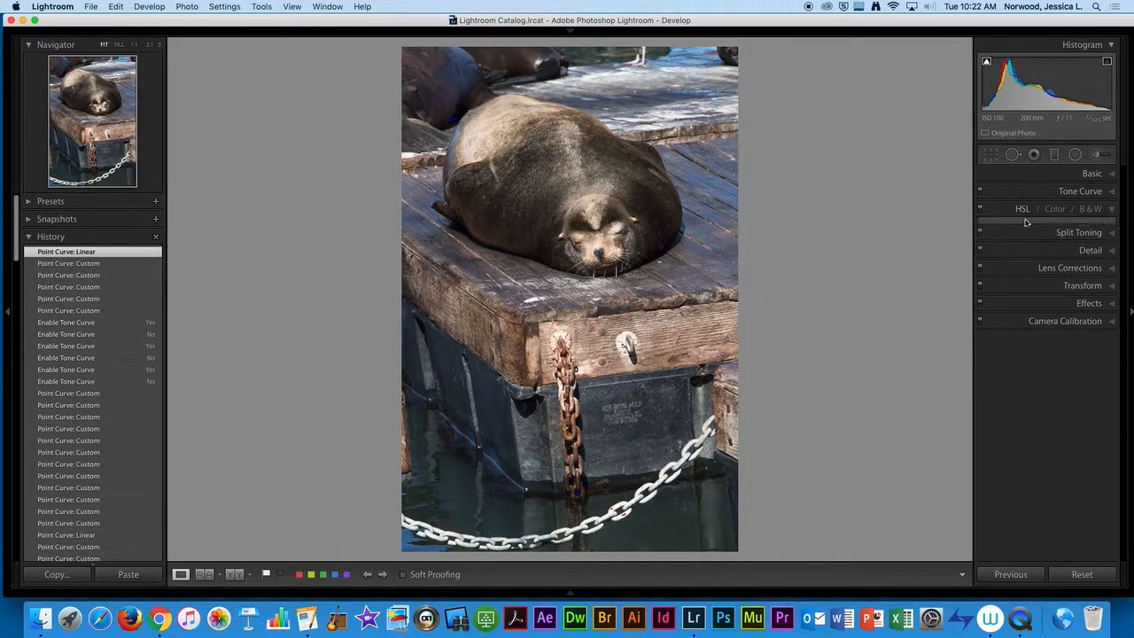
{"action": "left_click", "coordinate": [1024, 214]}
{"action": "left_click", "coordinate": [1054, 209]}
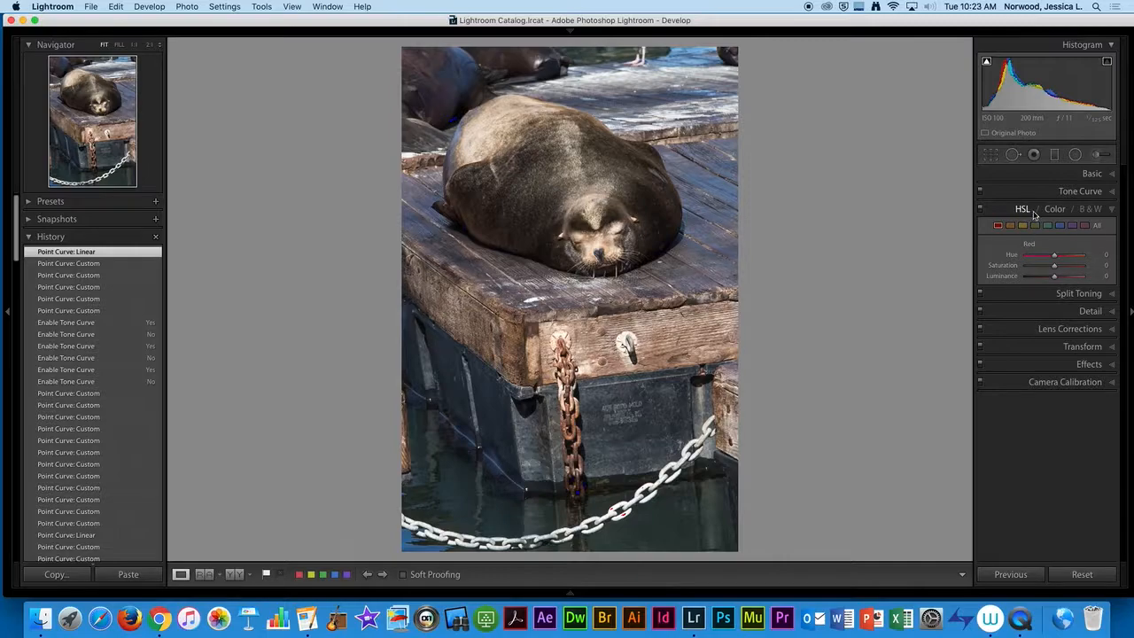
{"action": "left_click", "coordinate": [1023, 210]}
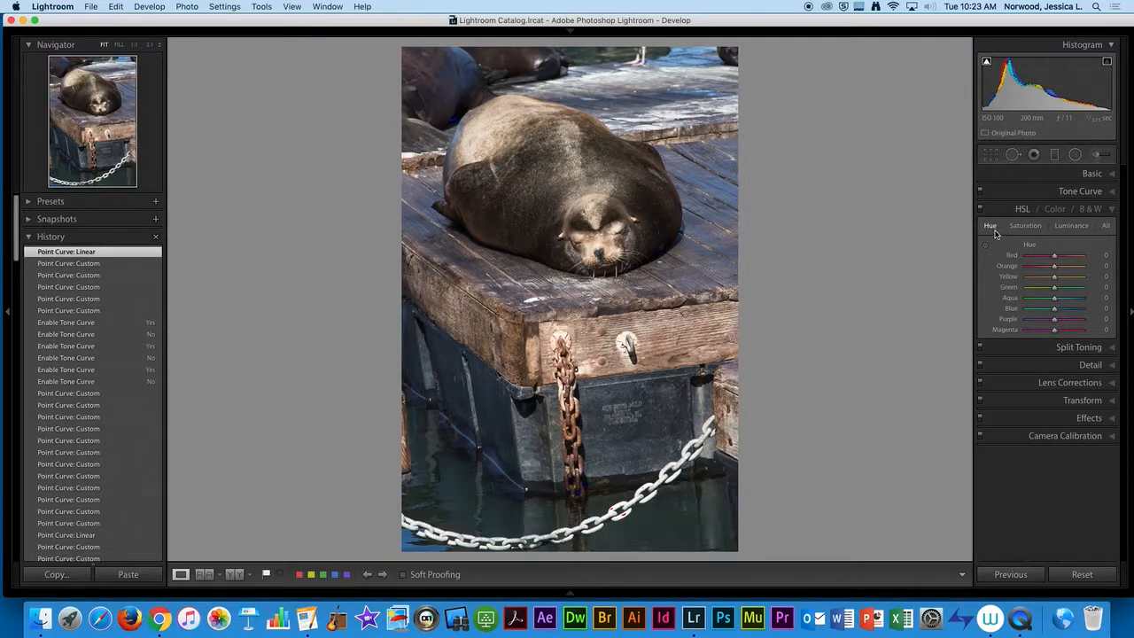
Step: Review the HSL Saturation, Luminance and Hue sliders one set at a time, and show all three sets together
{"action": "left_click", "coordinate": [1025, 225]}
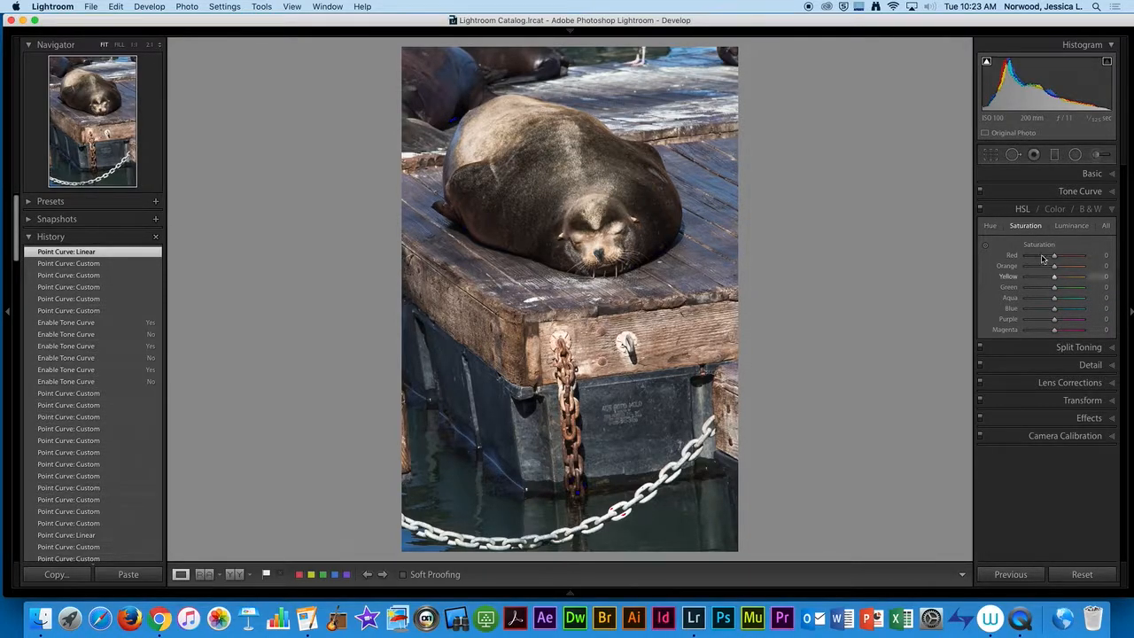
{"action": "left_click", "coordinate": [1070, 225]}
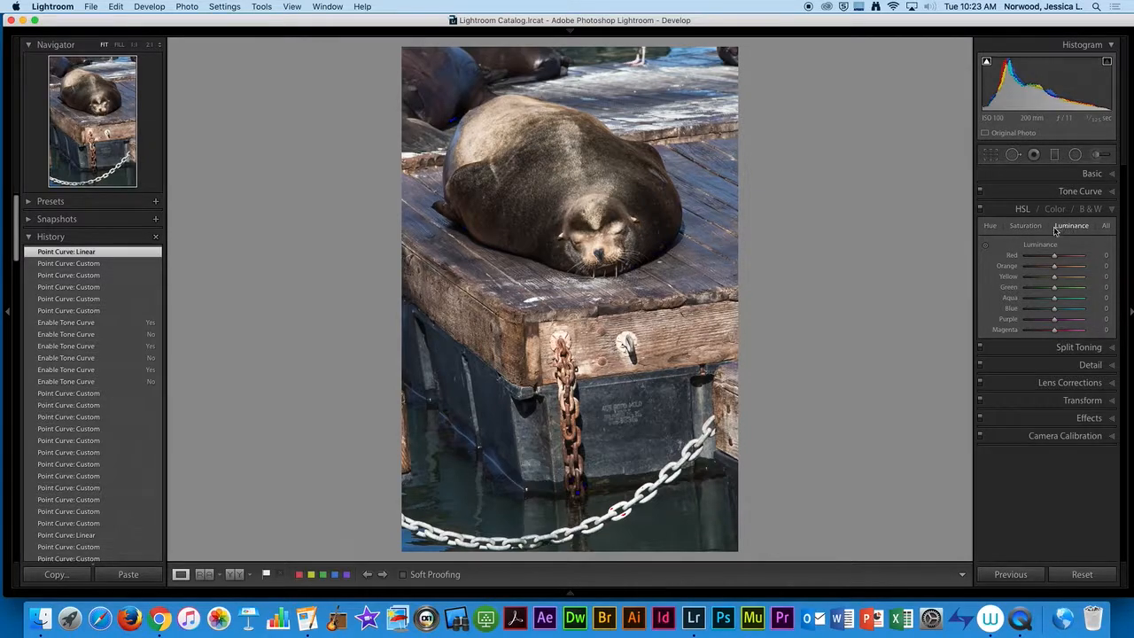
{"action": "left_click", "coordinate": [991, 225]}
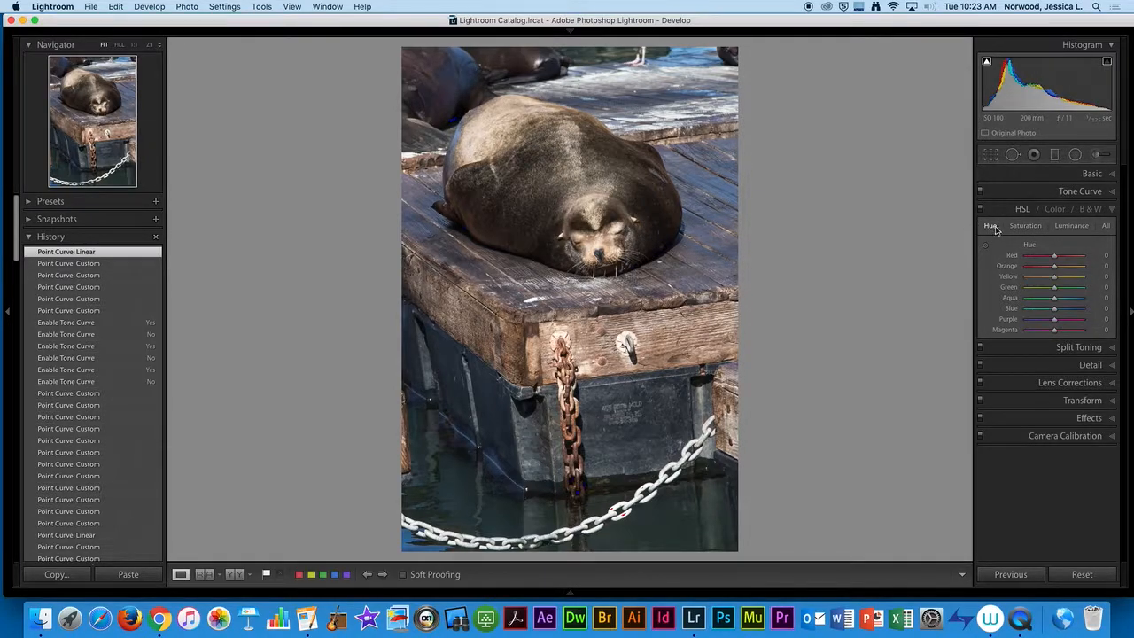
{"action": "left_click", "coordinate": [1106, 226]}
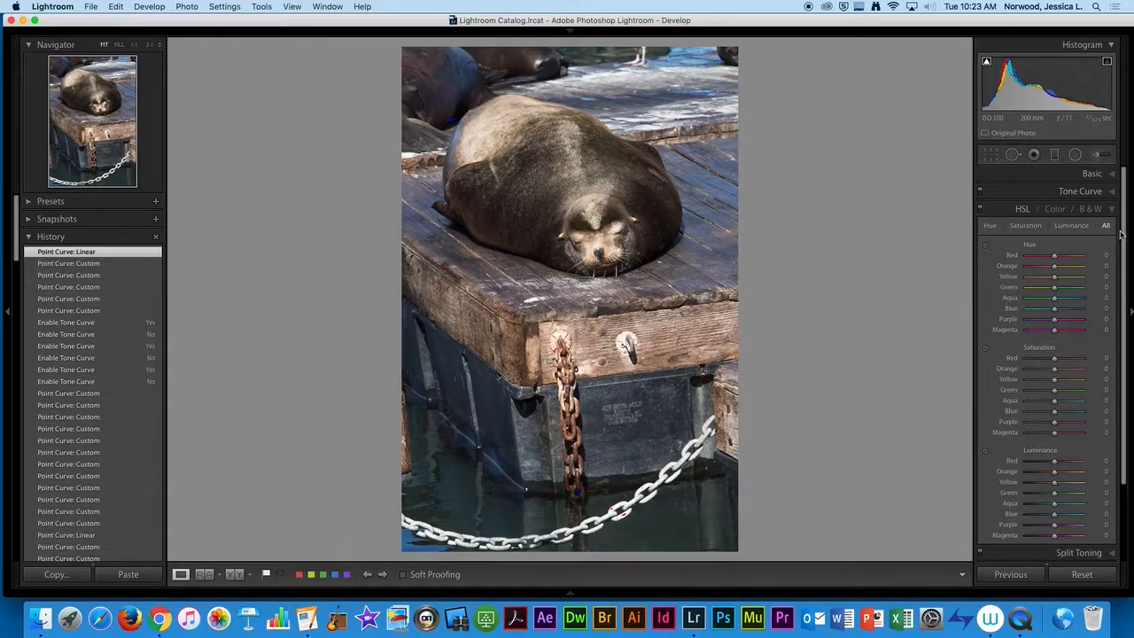
Step: Set the Blue hue to -55 and the Blue saturation to -87
{"action": "scroll", "coordinate": [1122, 233], "scroll_direction": "down", "scroll_amount": 1}
{"action": "mouse_move", "coordinate": [1128, 236]}
{"action": "left_mouse_down"}
{"action": "mouse_move", "coordinate": [1128, 315]}
{"action": "mouse_move", "coordinate": [1126, 234]}
{"action": "mouse_move", "coordinate": [1124, 252]}
{"action": "left_mouse_up"}
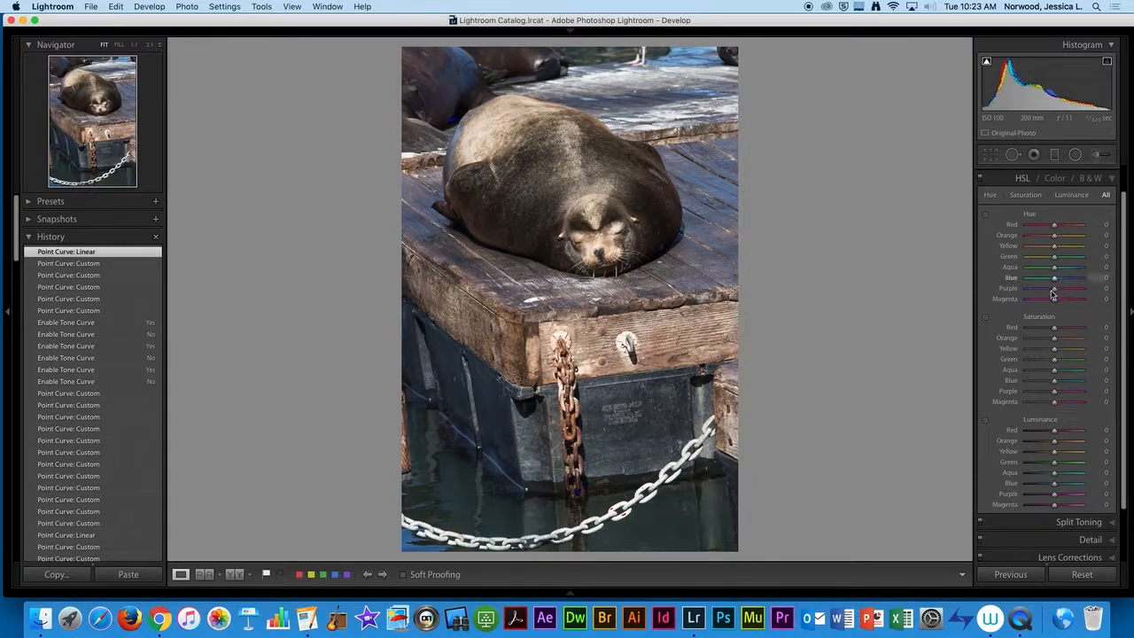
{"action": "mouse_move", "coordinate": [1052, 227]}
{"action": "left_mouse_down"}
{"action": "mouse_move", "coordinate": [1073, 225]}
{"action": "mouse_move", "coordinate": [1022, 225]}
{"action": "mouse_move", "coordinate": [1055, 225]}
{"action": "left_mouse_up"}
{"action": "mouse_move", "coordinate": [1055, 277]}
{"action": "left_mouse_down"}
{"action": "mouse_move", "coordinate": [1082, 277]}
{"action": "mouse_move", "coordinate": [1014, 278]}
{"action": "mouse_move", "coordinate": [1039, 278]}
{"action": "left_mouse_up"}
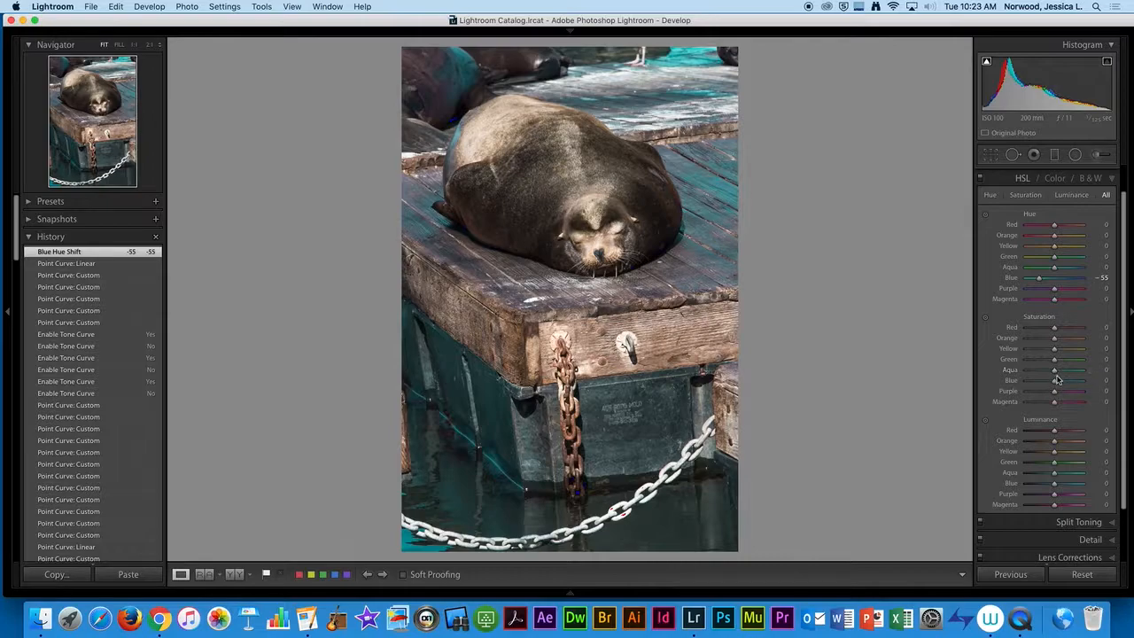
{"action": "left_click_drag", "start_coordinate": [1055, 381], "coordinate": [1030, 380]}
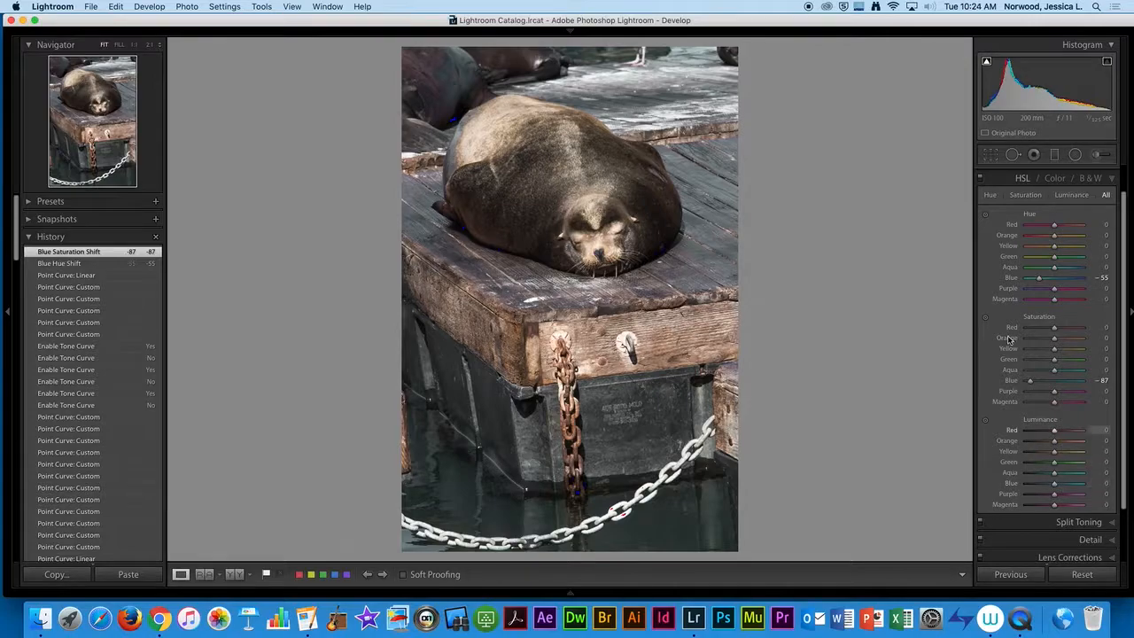
Step: Examine the Color grouping for blue, all colors, red and yellow, and compare it with the HSL grouping
{"action": "scroll", "coordinate": [1126, 232], "scroll_direction": "up", "scroll_amount": 1}
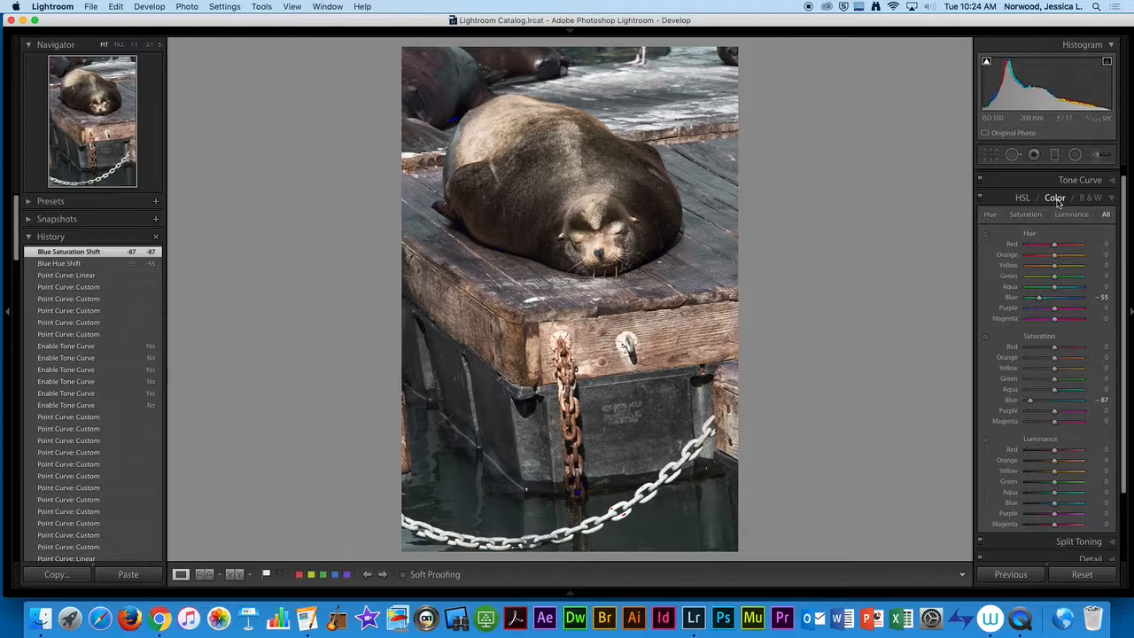
{"action": "left_click", "coordinate": [1055, 198]}
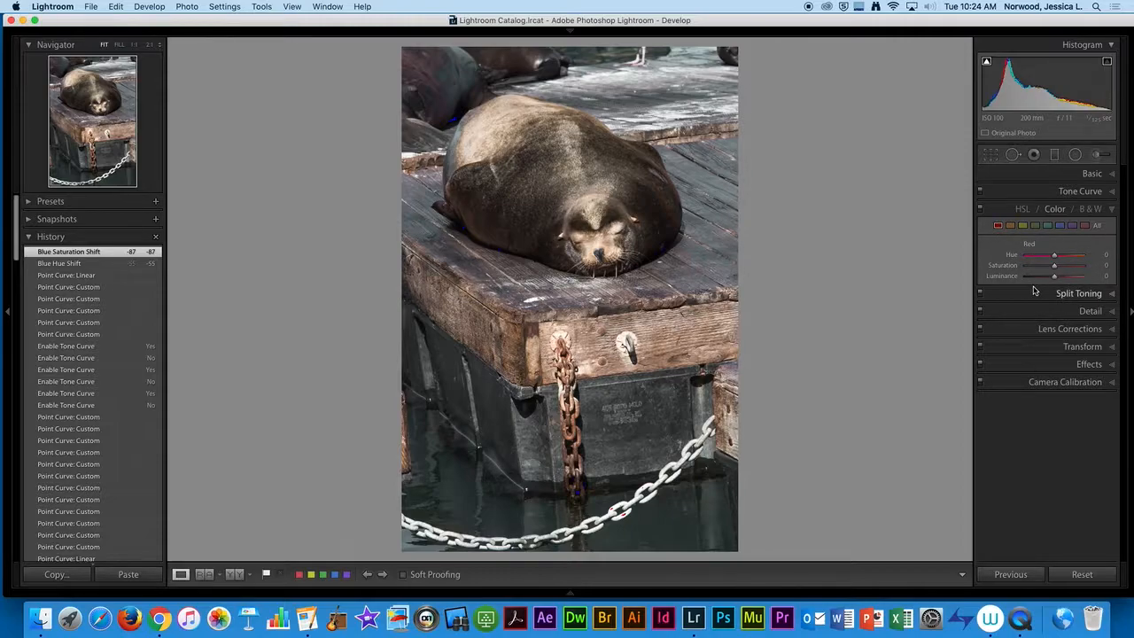
{"action": "left_click", "coordinate": [1061, 227]}
{"action": "left_click", "coordinate": [1098, 227]}
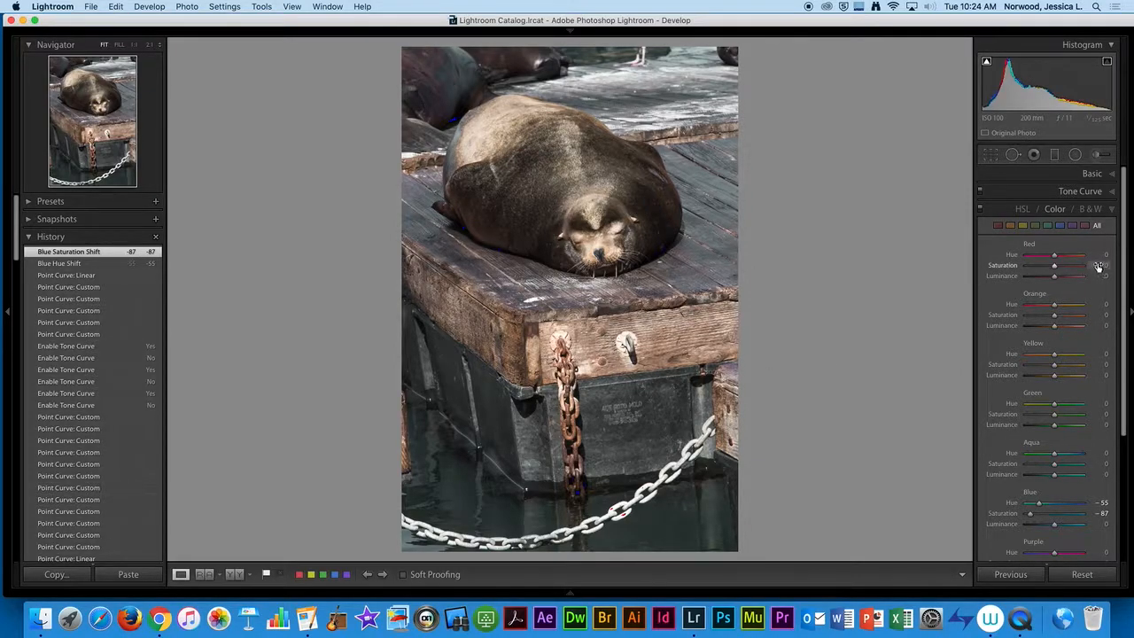
{"action": "left_click", "coordinate": [1000, 226]}
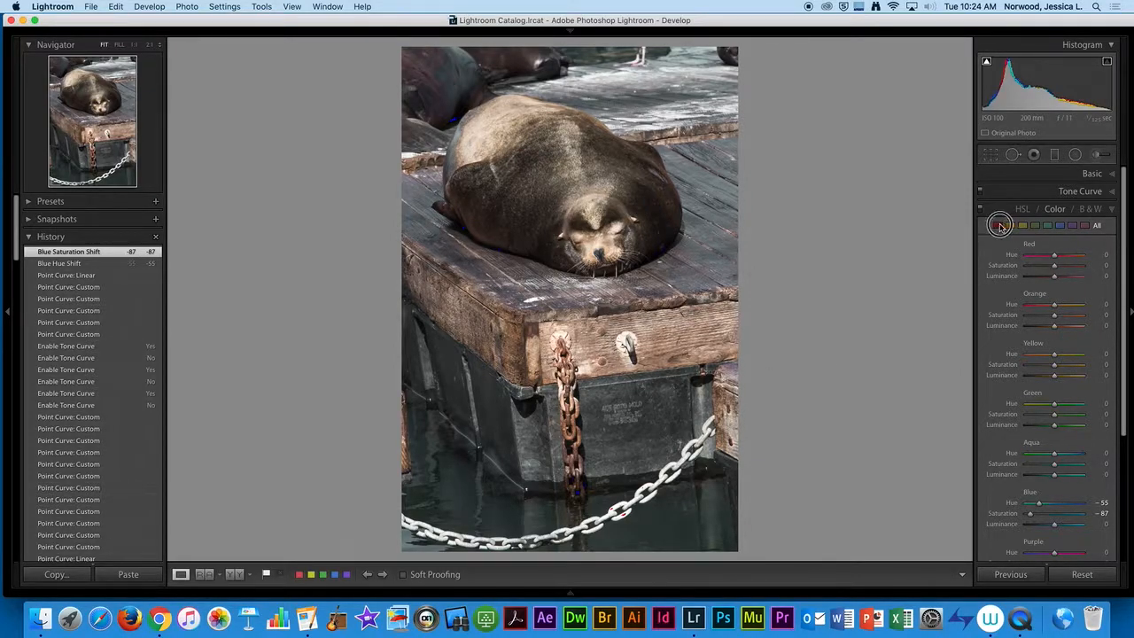
{"action": "left_click", "coordinate": [1023, 209]}
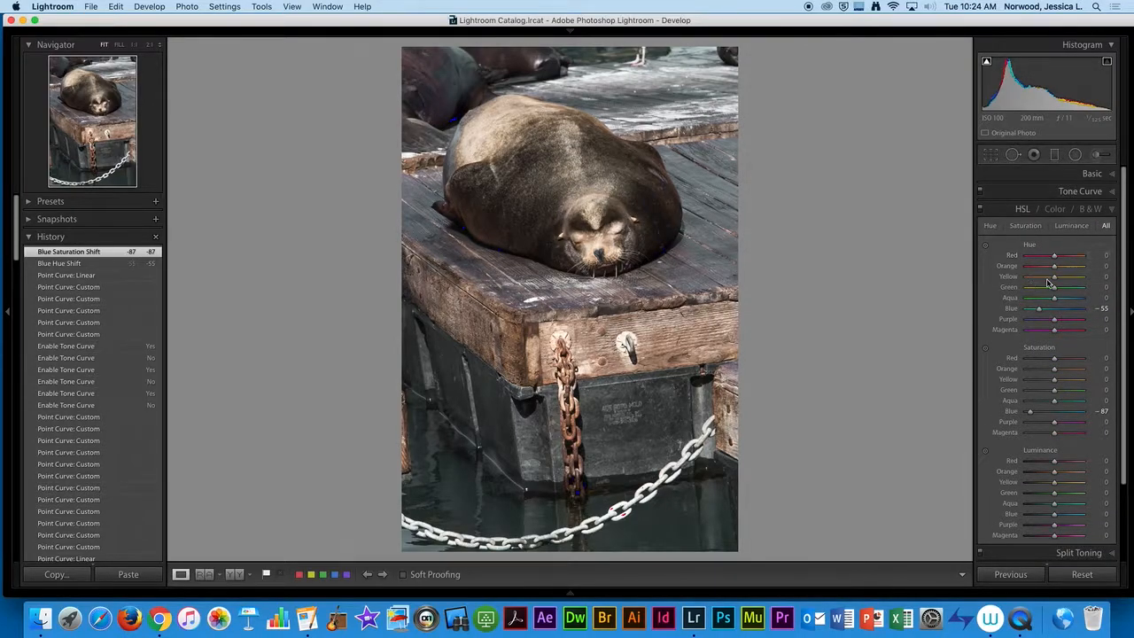
{"action": "left_click", "coordinate": [1055, 209]}
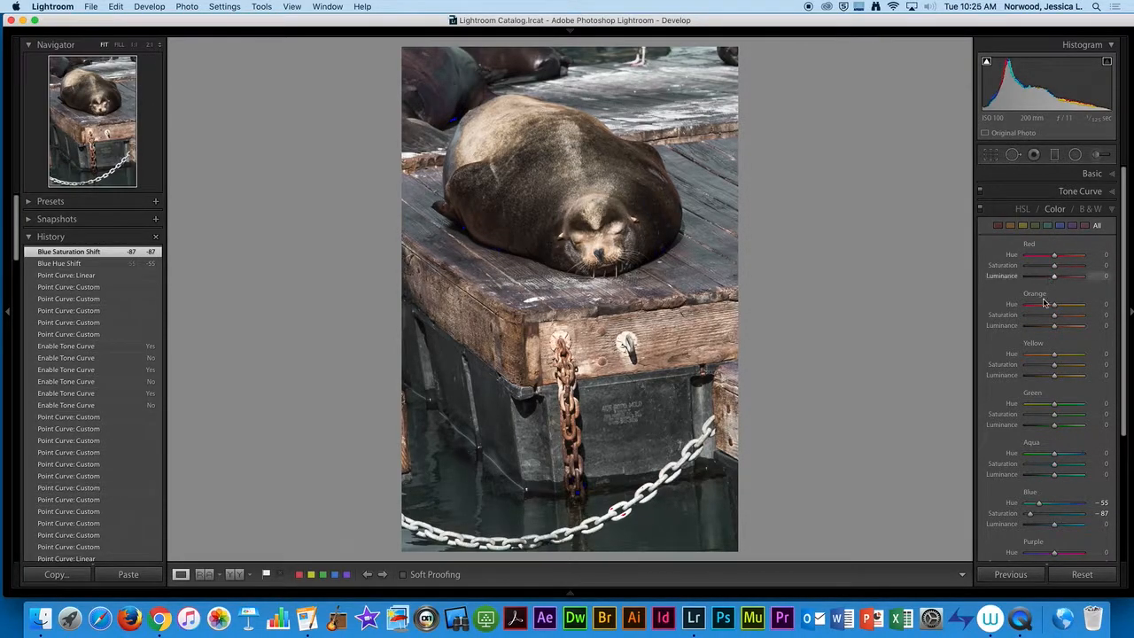
{"action": "left_click", "coordinate": [1023, 227]}
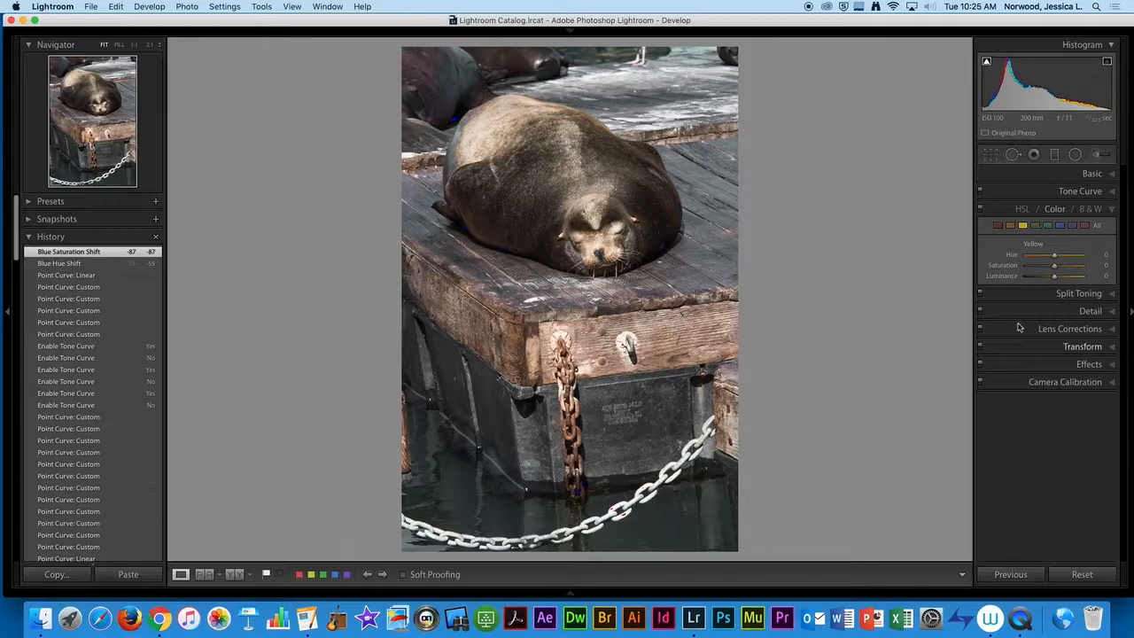
Step: Return to the HSL grouping and shift hues with the targeted adjustment on the wooden dock, setting Orange to +21, Blue to -18 and Purple to -71
{"action": "left_click", "coordinate": [1022, 211]}
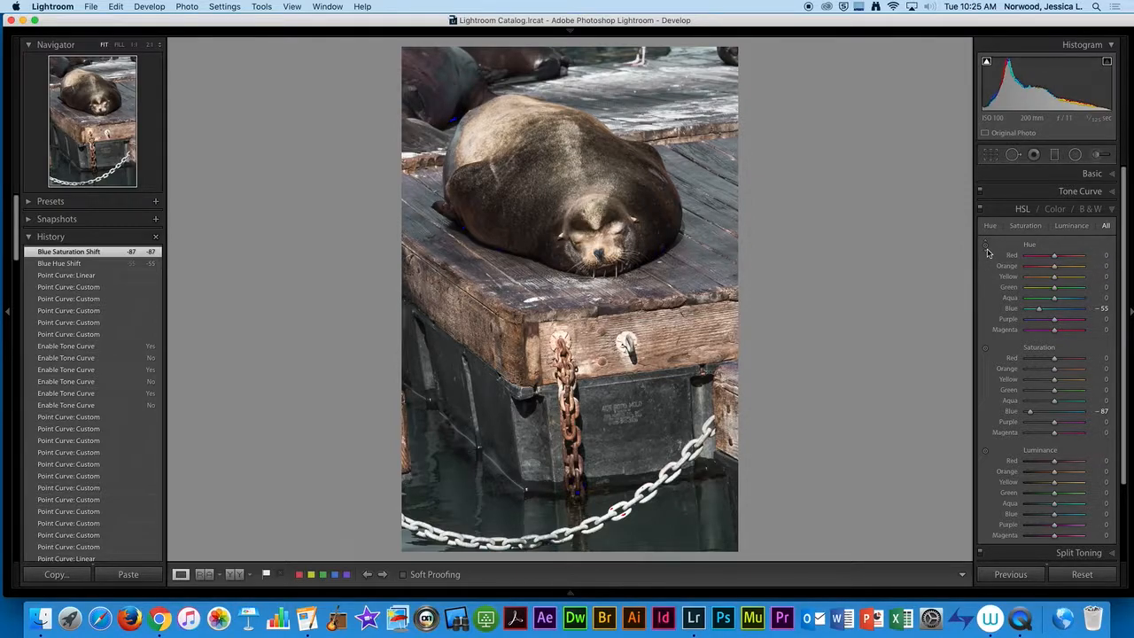
{"action": "left_click", "coordinate": [986, 248]}
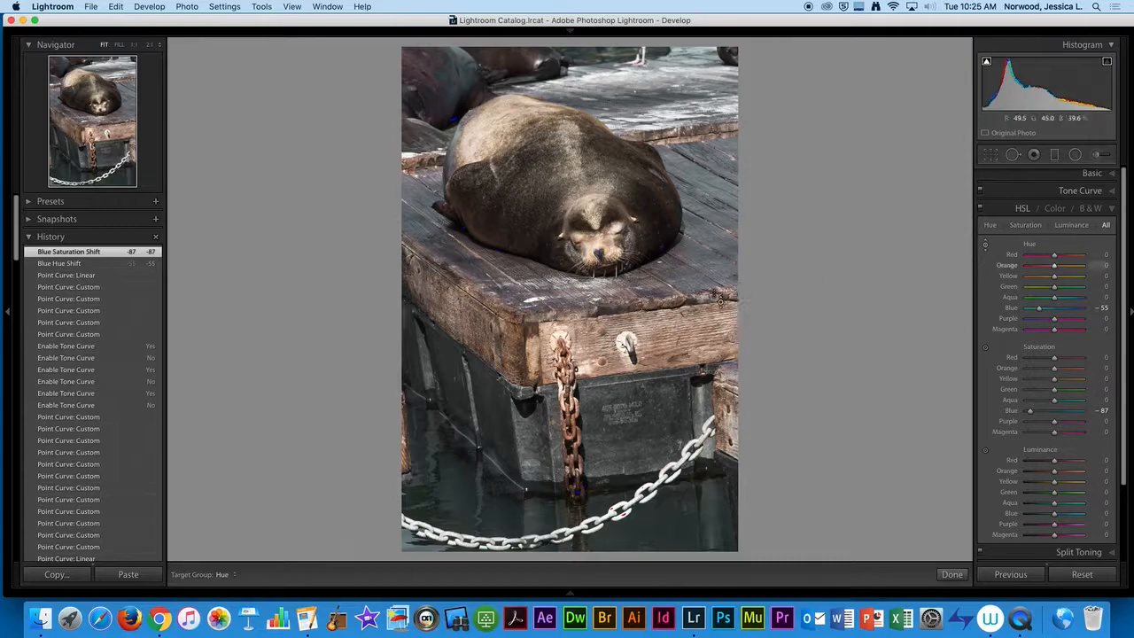
{"action": "mouse_move", "coordinate": [602, 342]}
{"action": "left_mouse_down"}
{"action": "mouse_move", "coordinate": [603, 372]}
{"action": "mouse_move", "coordinate": [603, 326]}
{"action": "mouse_move", "coordinate": [603, 360]}
{"action": "left_mouse_up"}
{"action": "mouse_move", "coordinate": [603, 339]}
{"action": "left_mouse_down"}
{"action": "mouse_move", "coordinate": [602, 320]}
{"action": "mouse_move", "coordinate": [603, 376]}
{"action": "mouse_move", "coordinate": [603, 282]}
{"action": "mouse_move", "coordinate": [602, 320]}
{"action": "left_mouse_up"}
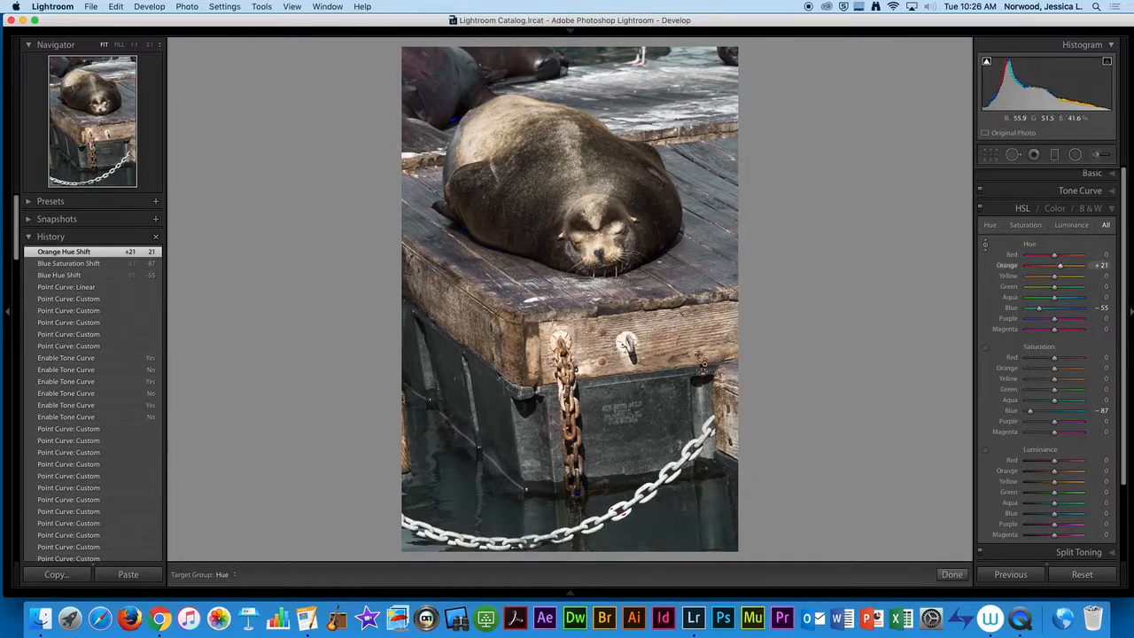
{"action": "left_click_drag", "start_coordinate": [704, 281], "coordinate": [709, 120]}
{"action": "left_click_drag", "start_coordinate": [709, 169], "coordinate": [709, 221]}
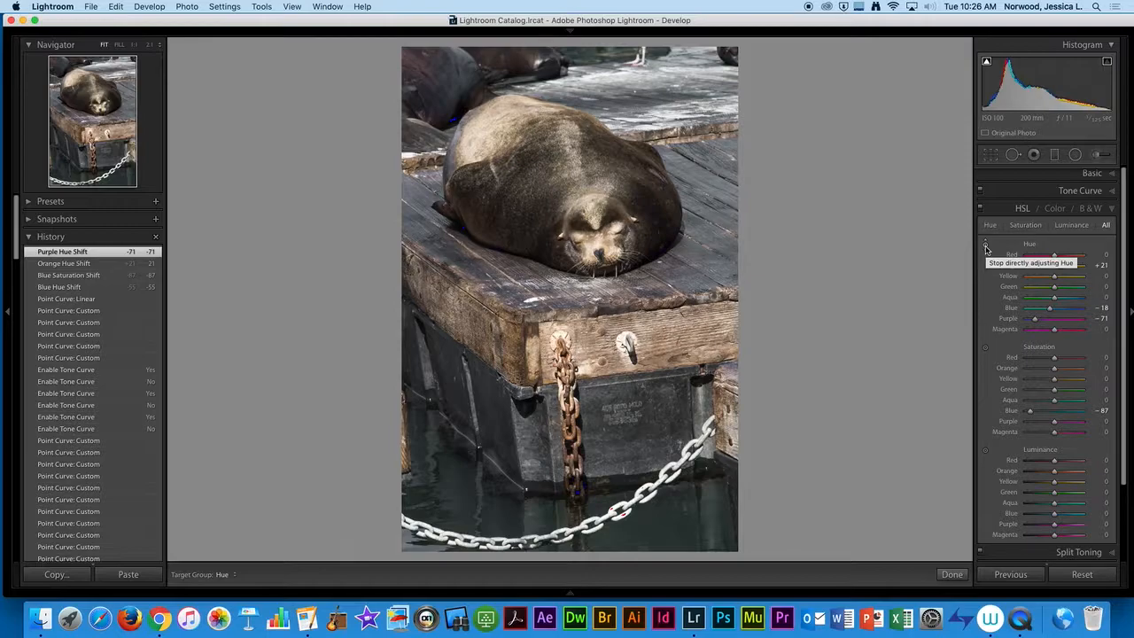
Step: Reduce the wood's saturation with the on-image targeted adjustment, setting Orange to -6 and Yellow to -1
{"action": "left_click", "coordinate": [984, 348]}
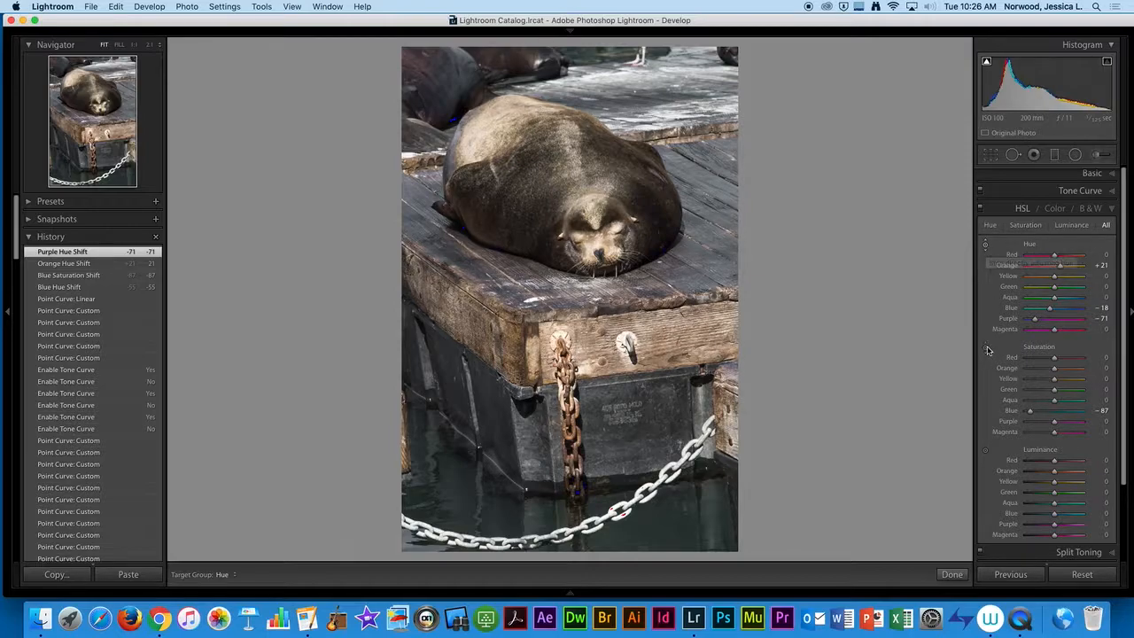
{"action": "left_click_drag", "start_coordinate": [687, 329], "coordinate": [687, 331]}
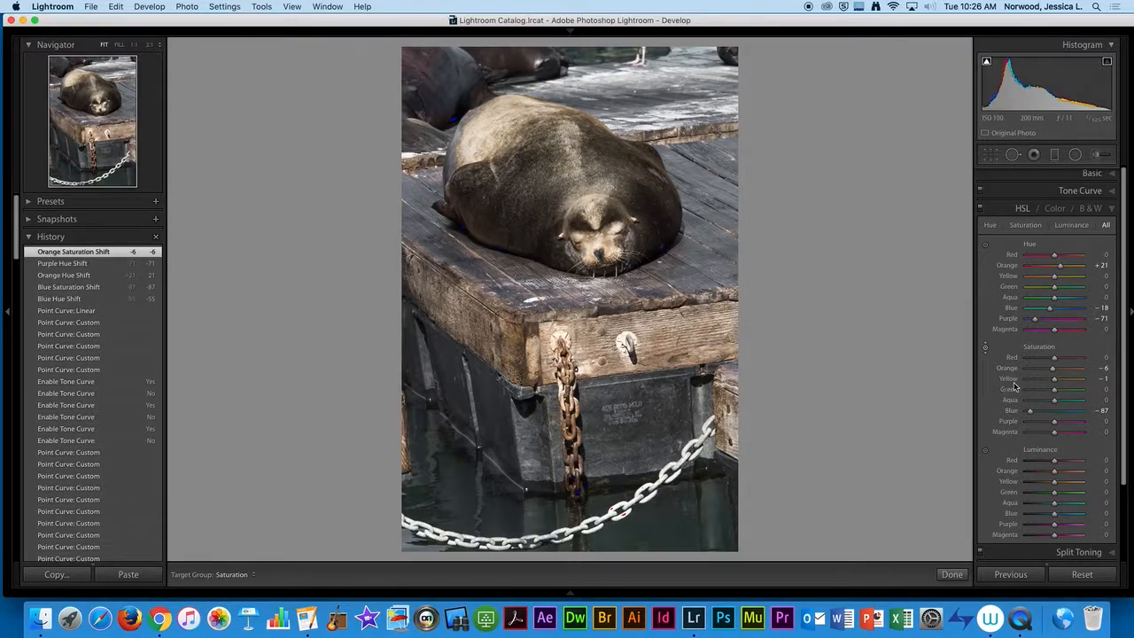
{"action": "scroll", "coordinate": [990, 381], "scroll_direction": "down", "scroll_amount": 3}
{"action": "scroll", "coordinate": [990, 381], "scroll_direction": "up", "scroll_amount": 4}
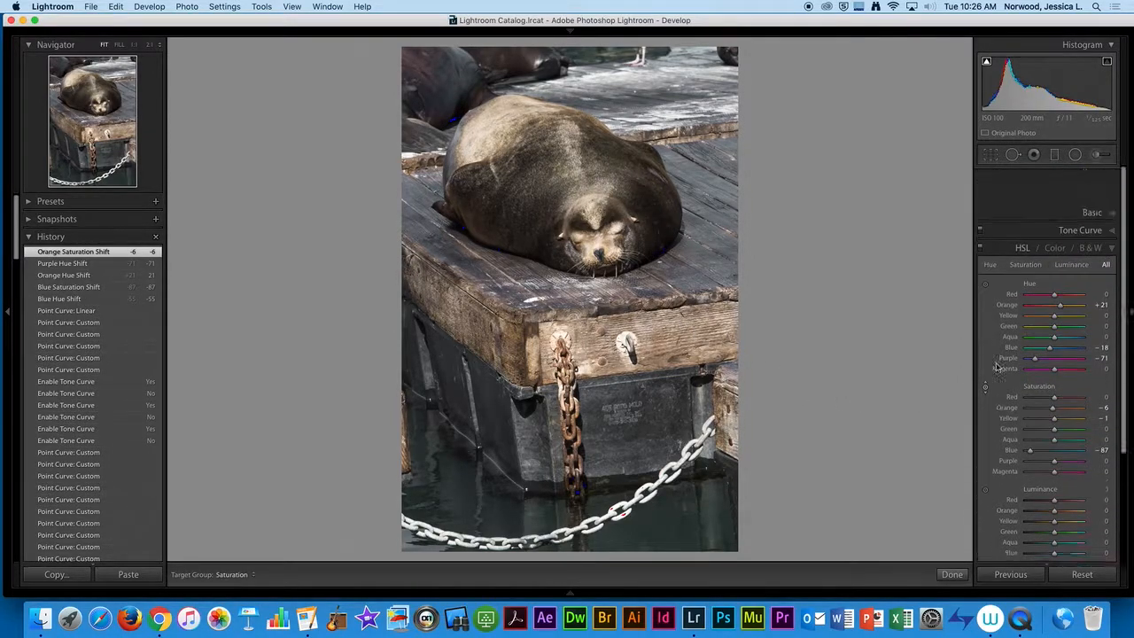
Step: Look at the Color grouping for yellow, then convert the photo to black and white with the Red mix at +67
{"action": "left_click", "coordinate": [1054, 211]}
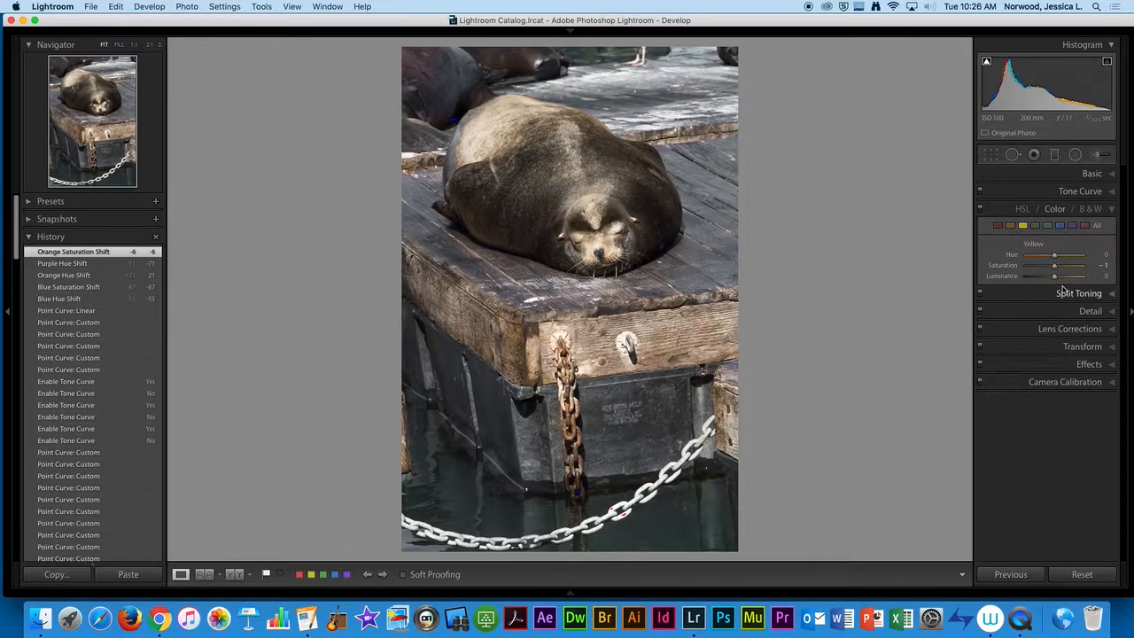
{"action": "left_click", "coordinate": [1025, 227]}
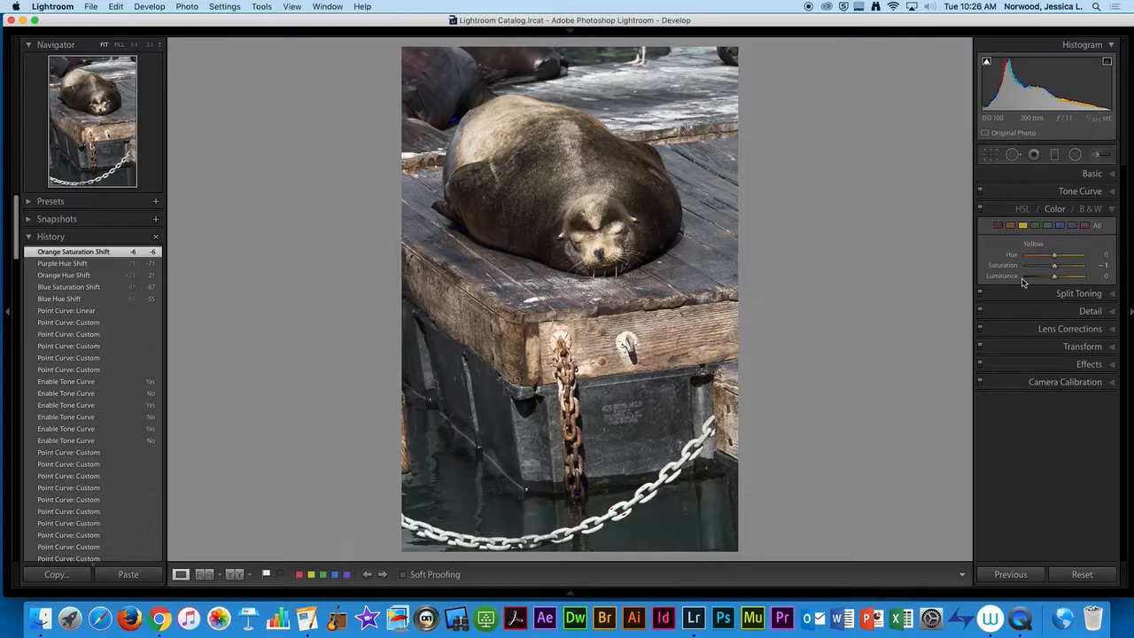
{"action": "left_click", "coordinate": [1093, 210]}
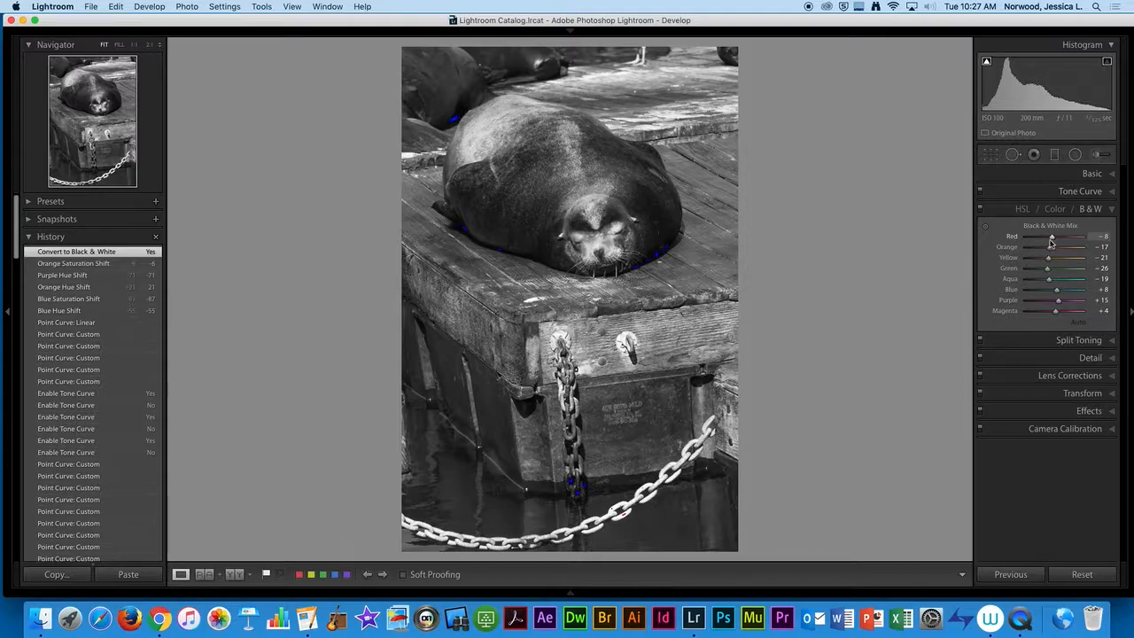
{"action": "mouse_move", "coordinate": [1052, 236]}
{"action": "left_mouse_down"}
{"action": "mouse_move", "coordinate": [1075, 236]}
{"action": "mouse_move", "coordinate": [990, 237]}
{"action": "mouse_move", "coordinate": [1089, 238]}
{"action": "mouse_move", "coordinate": [1060, 238]}
{"action": "mouse_move", "coordinate": [1072, 237]}
{"action": "left_mouse_up"}
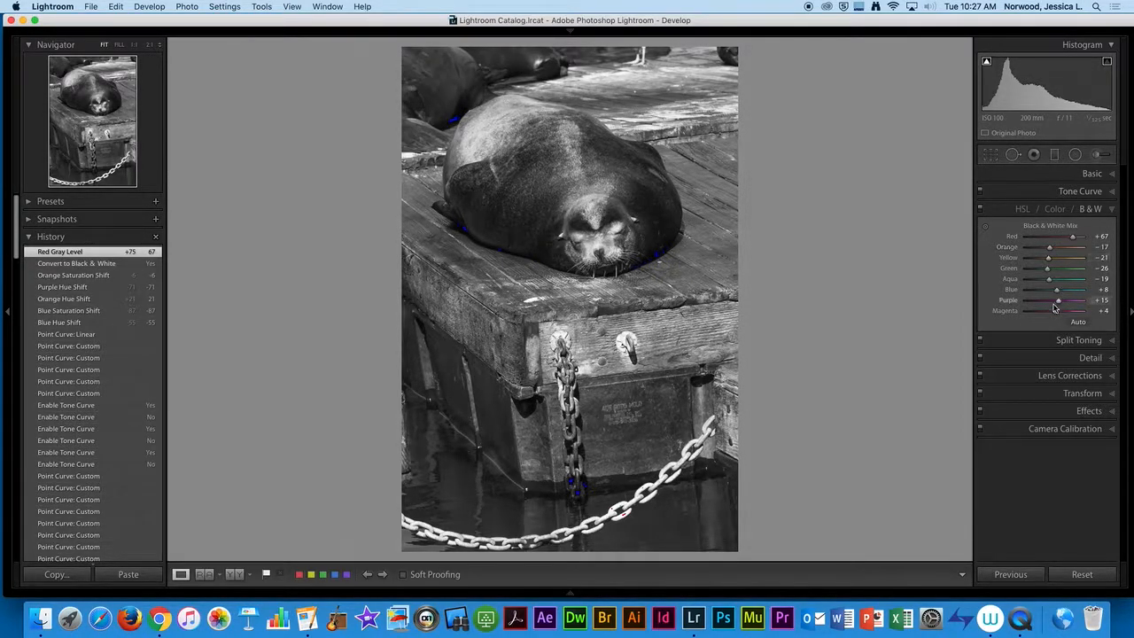
Step: Adjust the Black & White Mix with on-image targeting to Red +65, Orange -42, Aqua -48, Blue +22 and Purple +23
{"action": "left_click", "coordinate": [987, 228]}
{"action": "left_click_drag", "start_coordinate": [671, 223], "coordinate": [668, 246]}
{"action": "left_click_drag", "start_coordinate": [709, 190], "coordinate": [713, 145]}
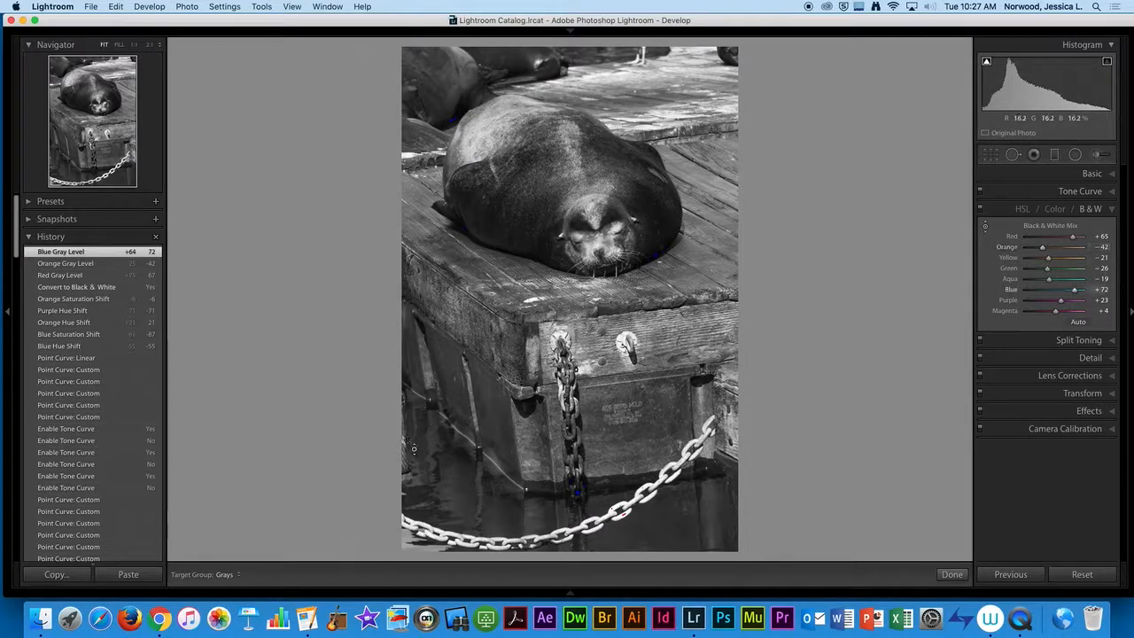
{"action": "mouse_move", "coordinate": [448, 470]}
{"action": "left_mouse_down"}
{"action": "mouse_move", "coordinate": [449, 514]}
{"action": "mouse_move", "coordinate": [463, 473]}
{"action": "left_mouse_up"}
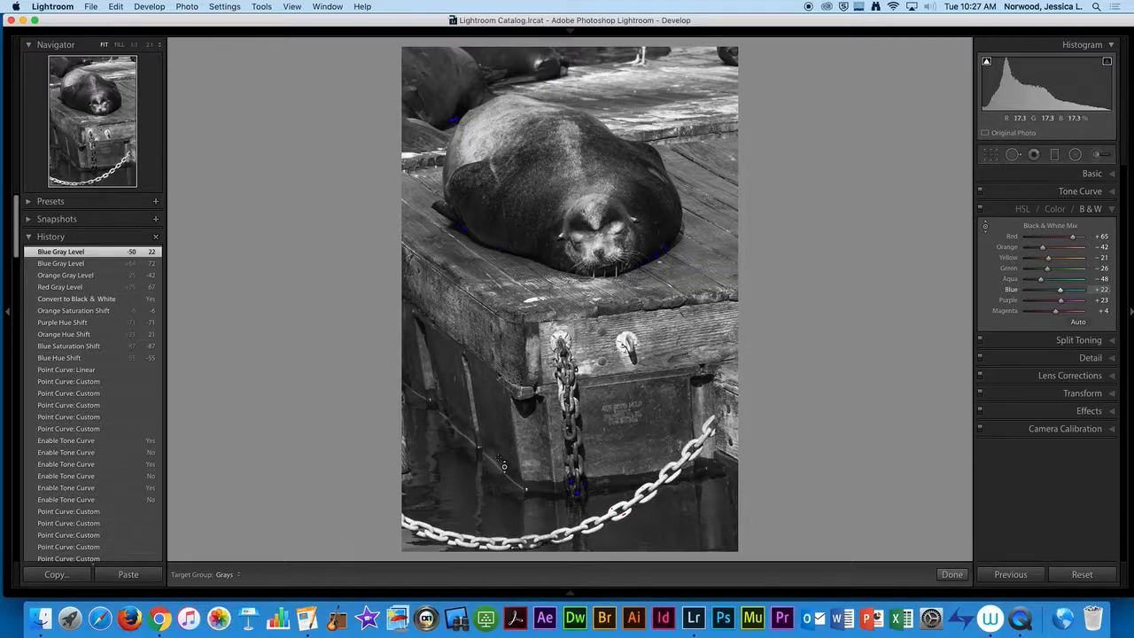
{"action": "left_click", "coordinate": [988, 229]}
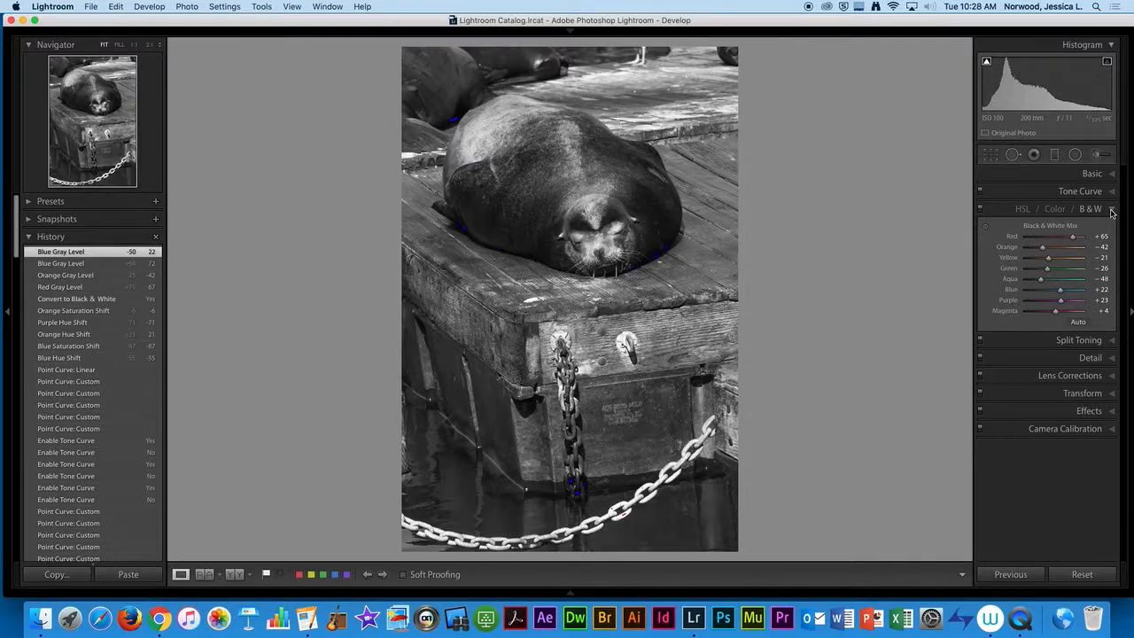
Step: Switch the photo back to color, look at the Split Toning settings, and reconvert it to black and white
{"action": "left_click", "coordinate": [1050, 210]}
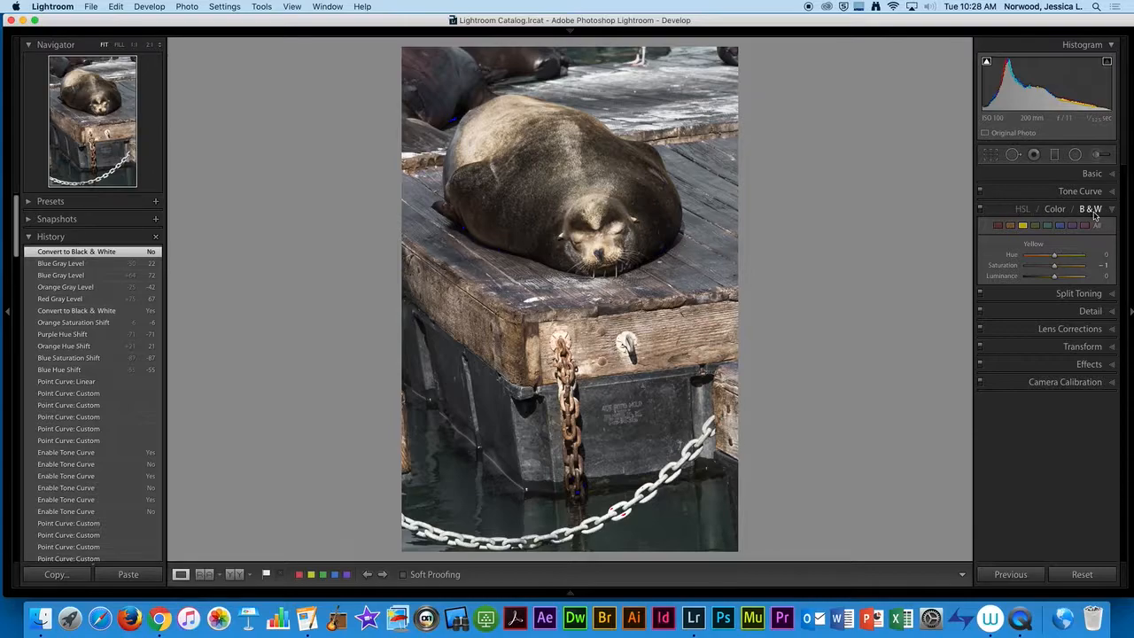
{"action": "left_click", "coordinate": [1050, 294]}
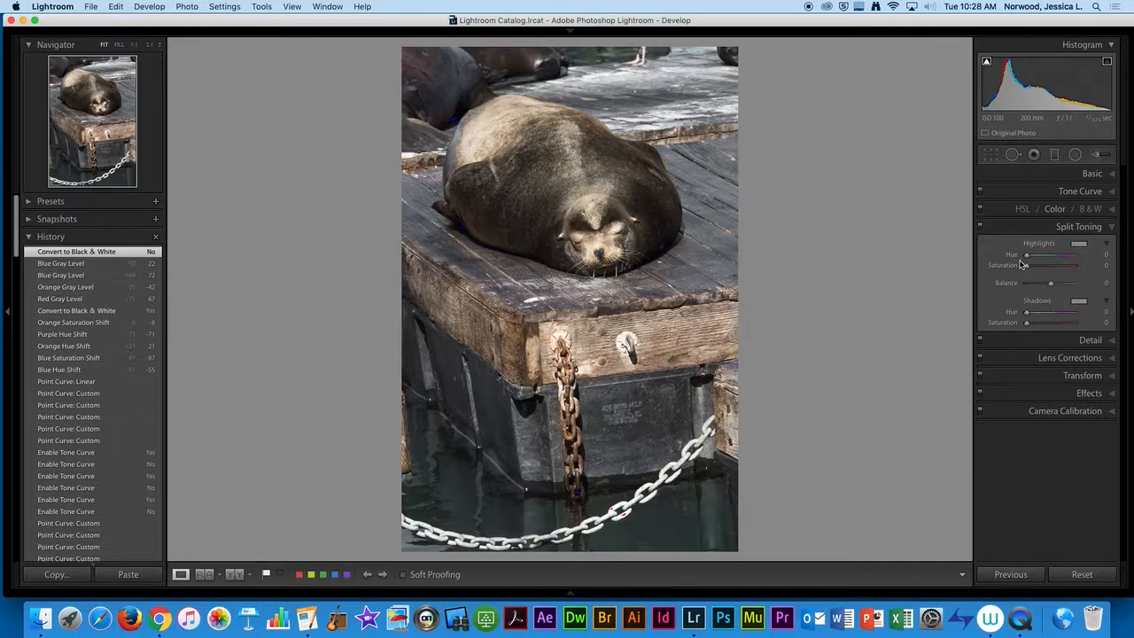
{"action": "left_click", "coordinate": [1090, 209]}
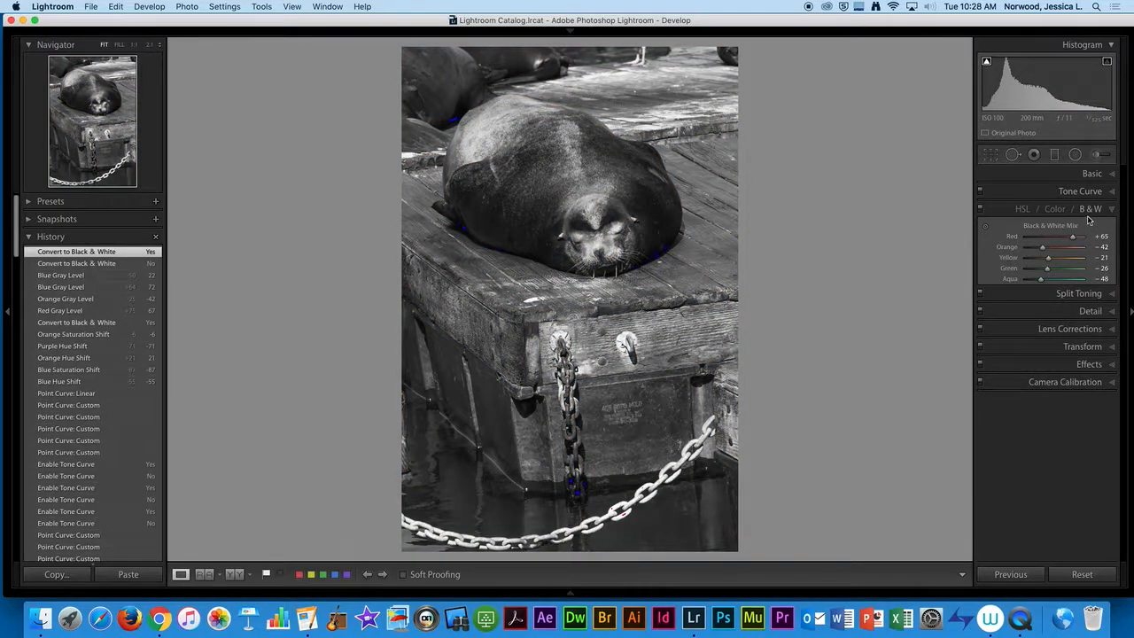
{"action": "scroll", "coordinate": [1083, 248], "scroll_direction": "up", "scroll_amount": 1}
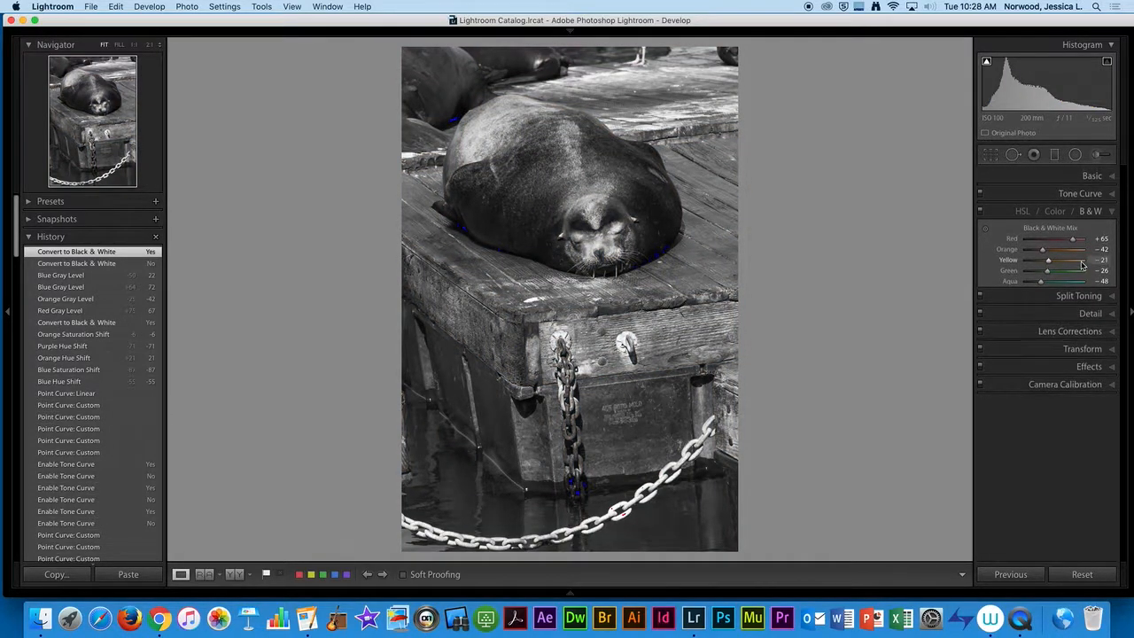
{"action": "left_click", "coordinate": [1088, 210]}
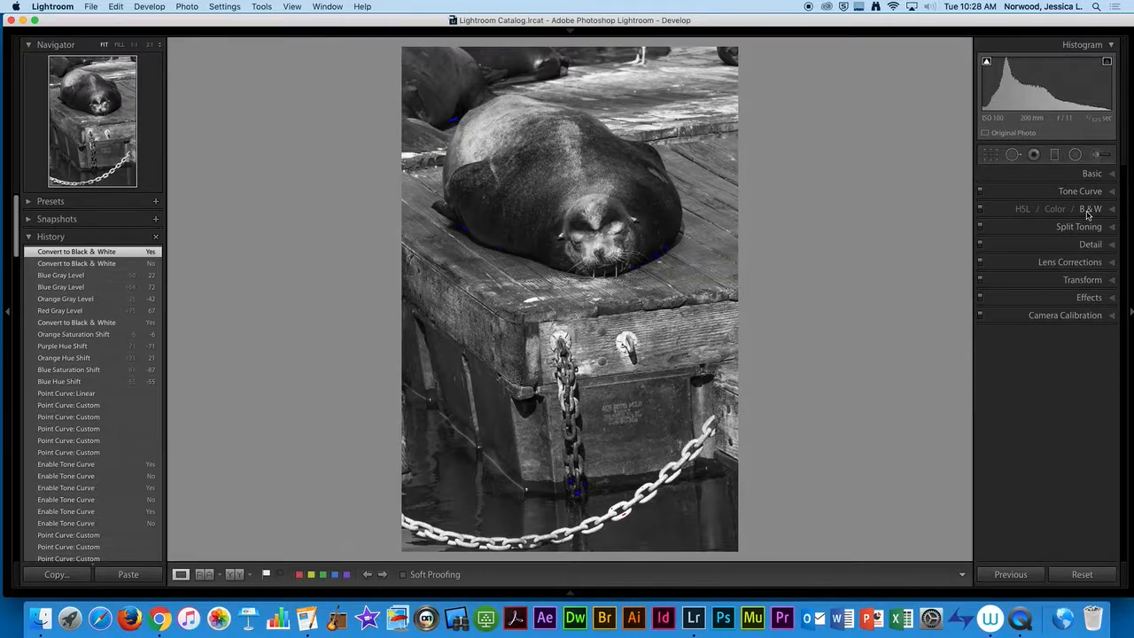
{"action": "left_click", "coordinate": [1089, 213]}
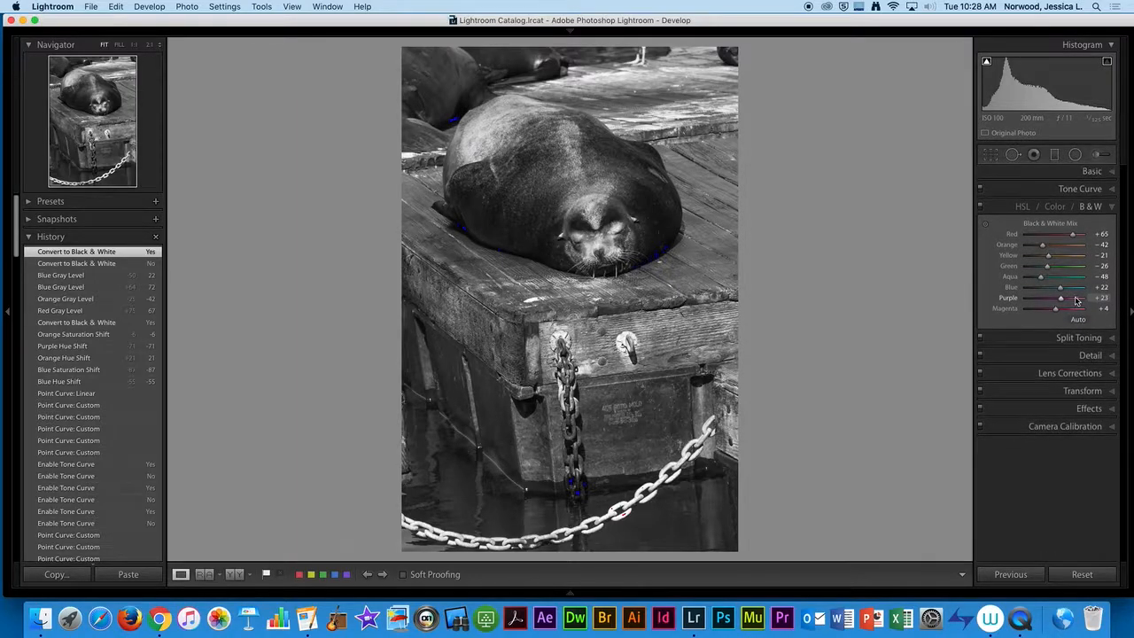
Step: Set the Split Toning highlights hue to 233 and the shadows hue to 360
{"action": "left_click", "coordinate": [1095, 344]}
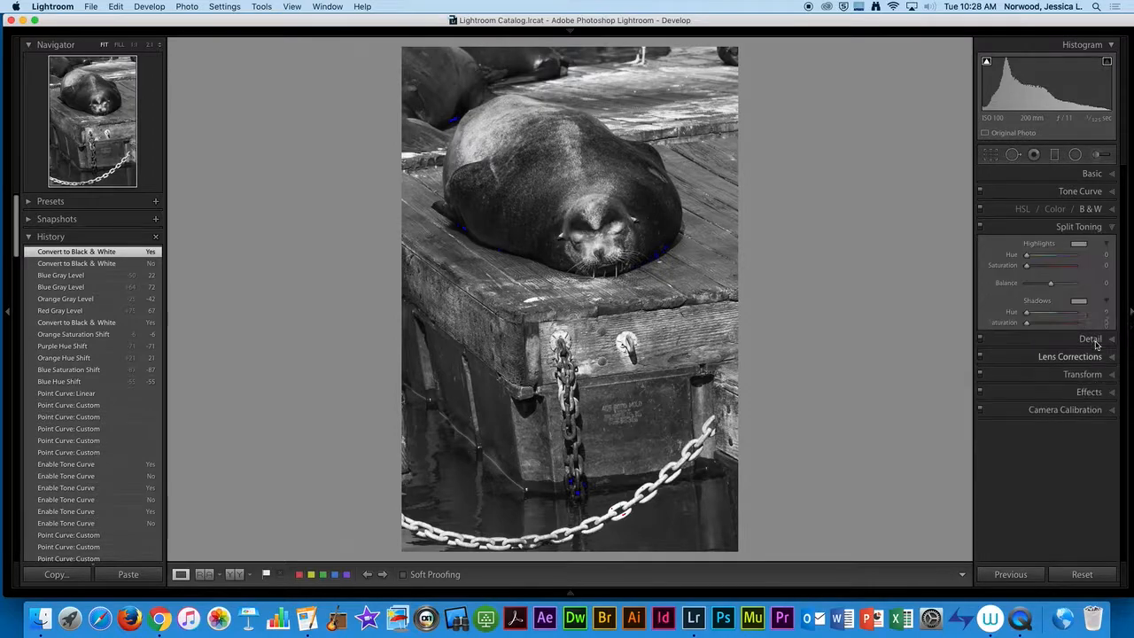
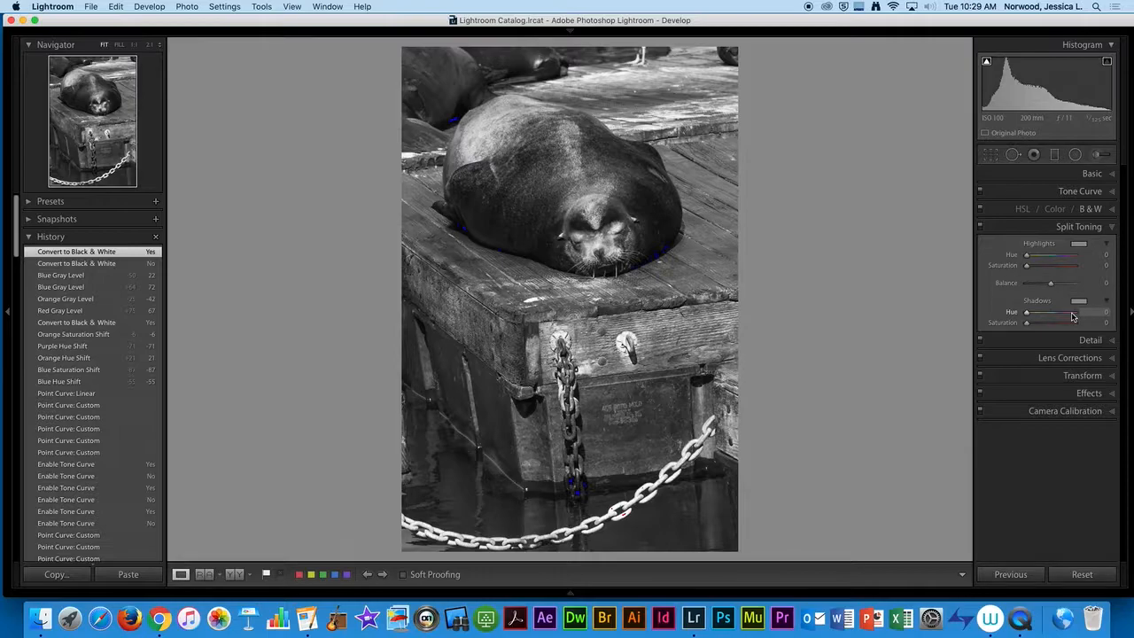
{"action": "left_click_drag", "start_coordinate": [1028, 255], "coordinate": [1060, 256]}
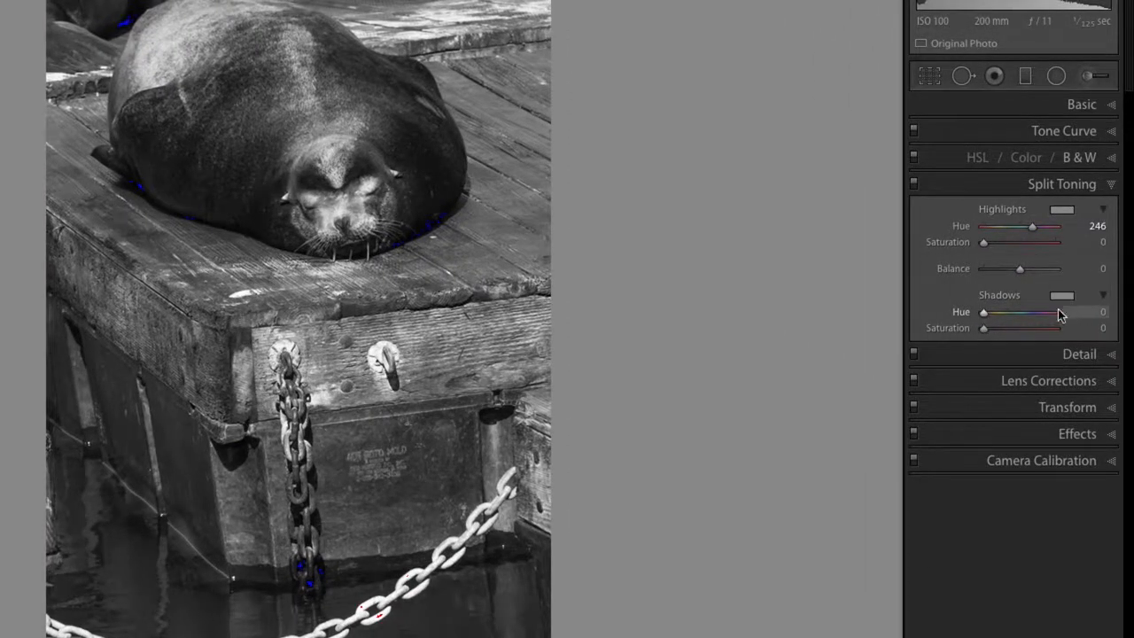
{"action": "left_click_drag", "start_coordinate": [983, 312], "coordinate": [1063, 322]}
{"action": "left_click_drag", "start_coordinate": [1030, 227], "coordinate": [1029, 228]}
Step: Open the color picker for the Split Toning highlights
{"action": "left_click", "coordinate": [1066, 212]}
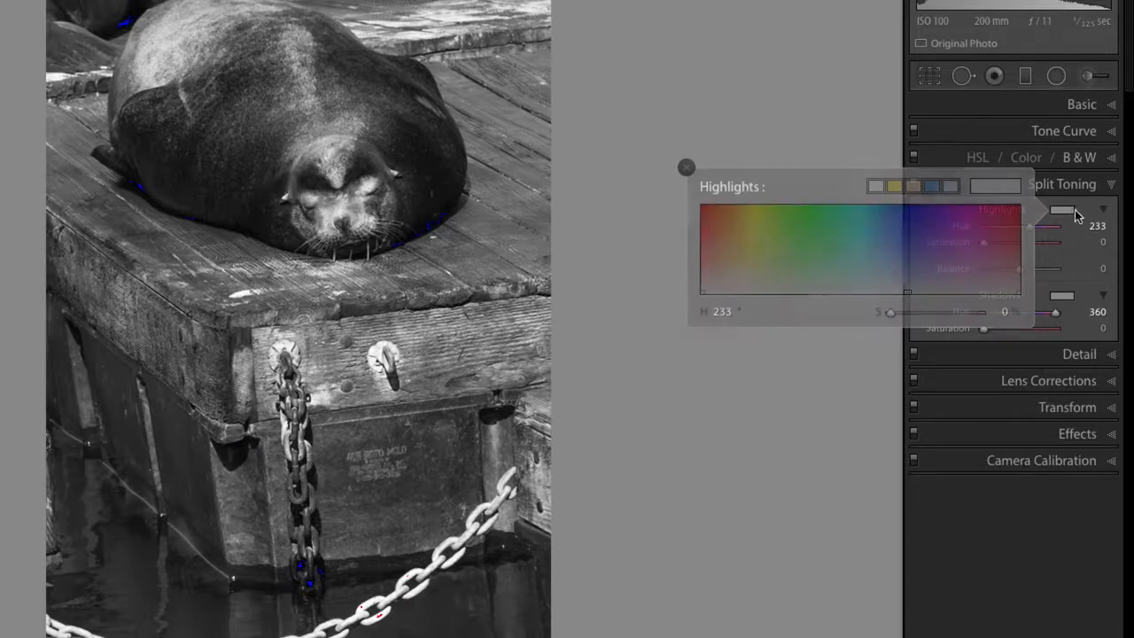
Step: Try tinting the highlights magenta with hue 315 and saturation 63
{"action": "left_click", "coordinate": [1075, 214]}
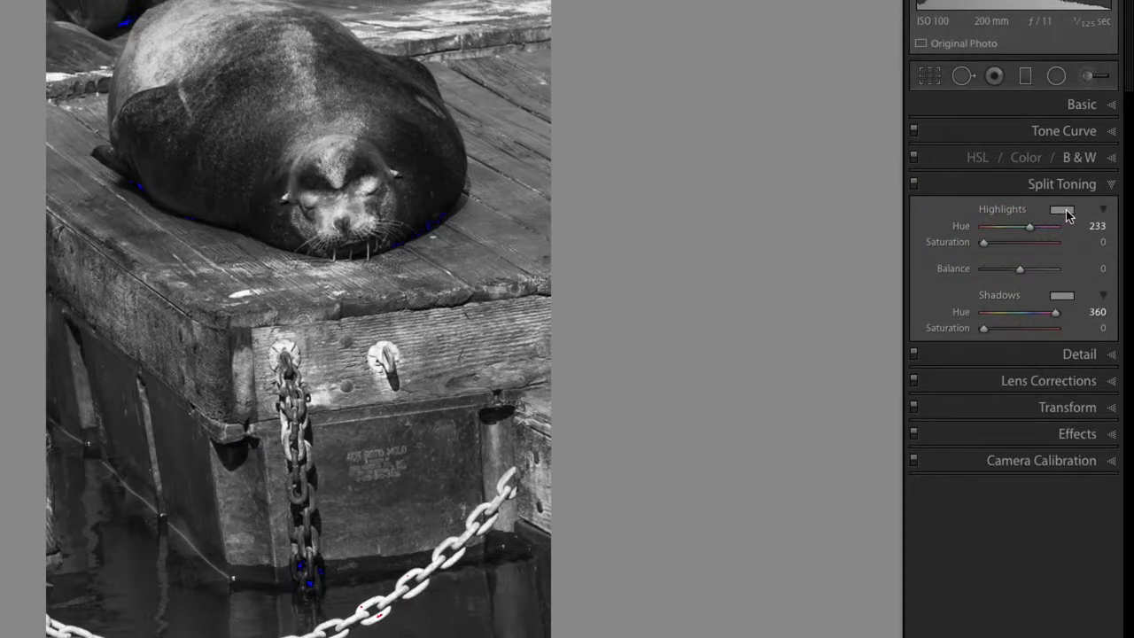
{"action": "left_click", "coordinate": [1068, 216]}
{"action": "mouse_move", "coordinate": [957, 248]}
{"action": "left_mouse_down"}
{"action": "mouse_move", "coordinate": [987, 222]}
{"action": "mouse_move", "coordinate": [979, 238]}
{"action": "left_mouse_up"}
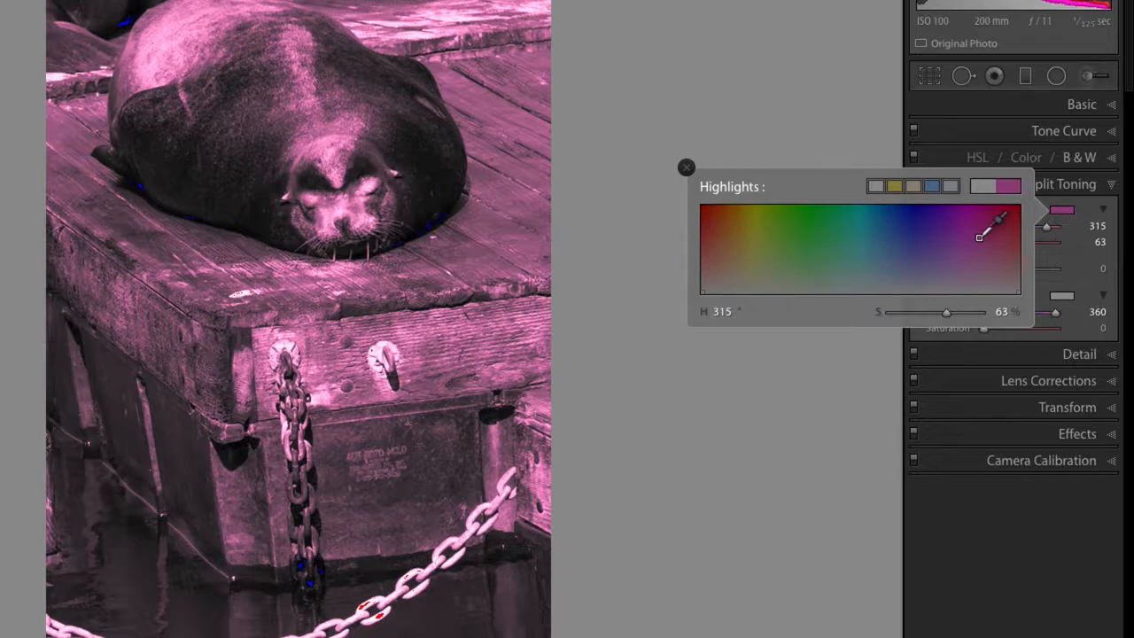
Step: Set the split toning highlights hue to 226 and reset the highlights saturation to 0
{"action": "left_click", "coordinate": [1064, 213]}
{"action": "left_click_drag", "start_coordinate": [1044, 231], "coordinate": [917, 242]}
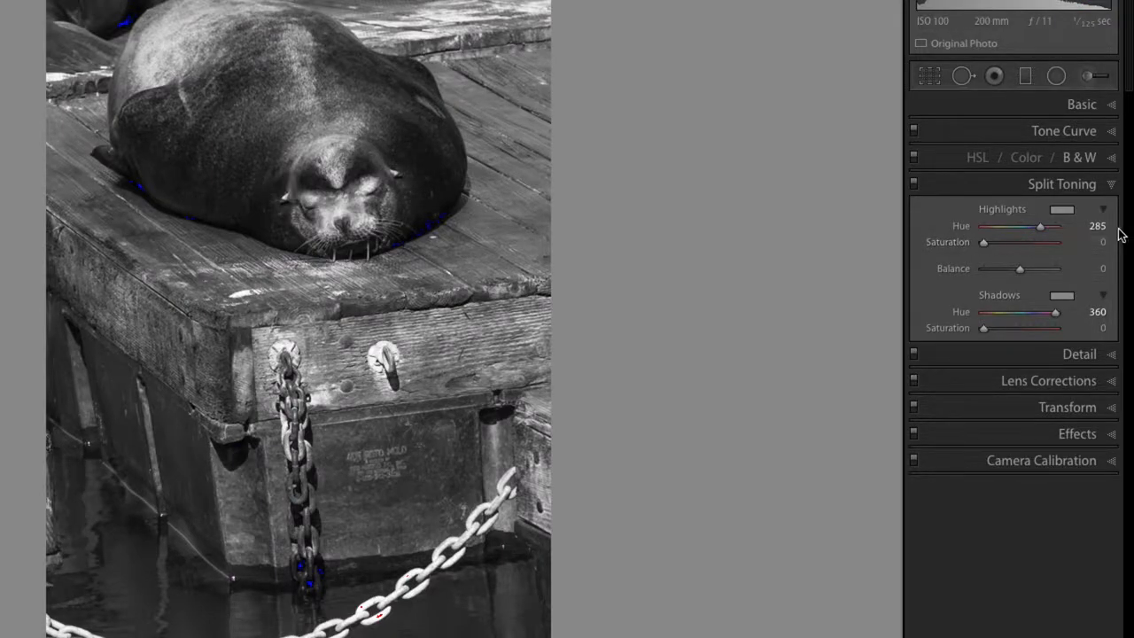
{"action": "left_click_drag", "start_coordinate": [1041, 227], "coordinate": [1019, 242]}
{"action": "double_click", "coordinate": [961, 249]}
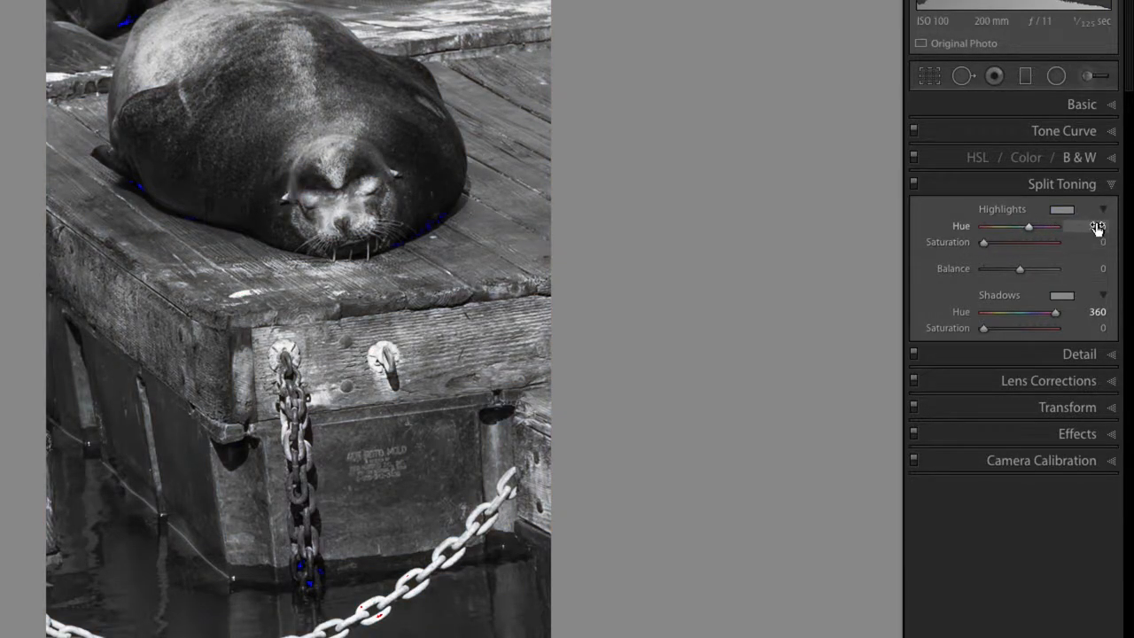
{"action": "left_click", "coordinate": [1061, 211]}
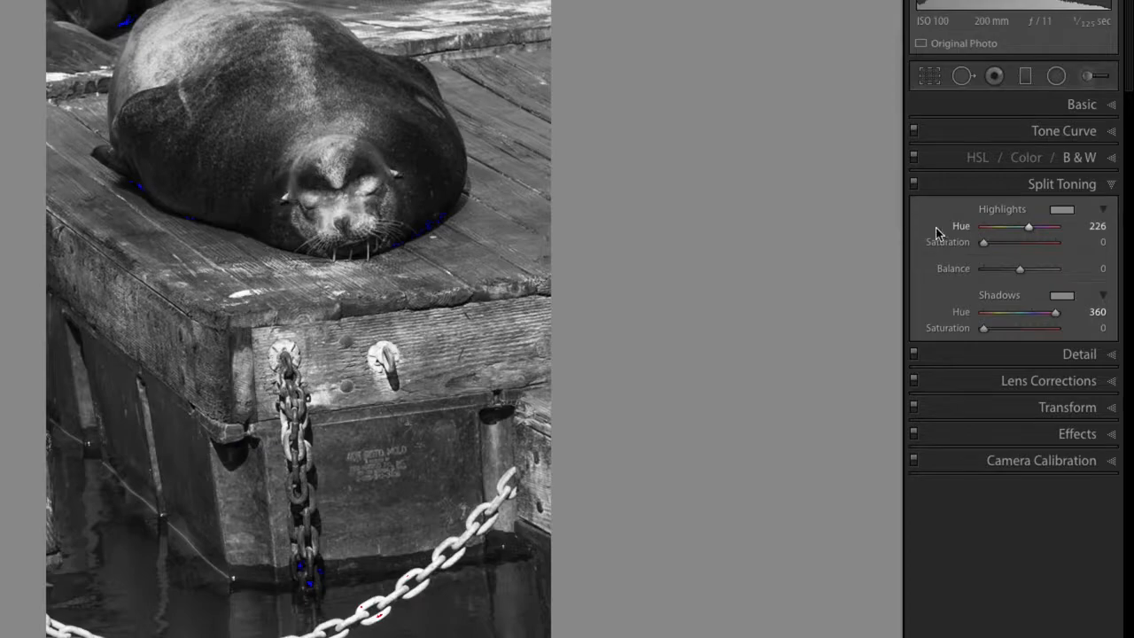
Step: Tint the highlights teal with hue 188 and saturation 45, and the shadows magenta with hue 306 and saturation 55
{"action": "left_click", "coordinate": [1061, 211]}
{"action": "mouse_move", "coordinate": [856, 235]}
{"action": "left_mouse_down"}
{"action": "mouse_move", "coordinate": [911, 248]}
{"action": "mouse_move", "coordinate": [868, 252]}
{"action": "left_mouse_up"}
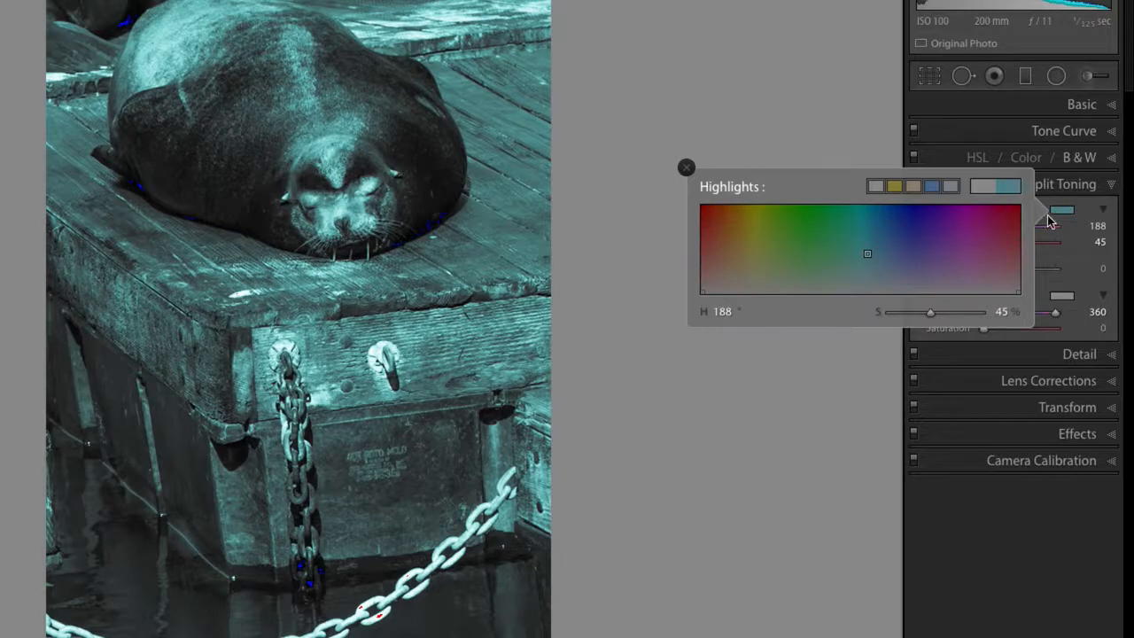
{"action": "left_click", "coordinate": [1061, 297]}
{"action": "left_click_drag", "start_coordinate": [993, 297], "coordinate": [972, 293]}
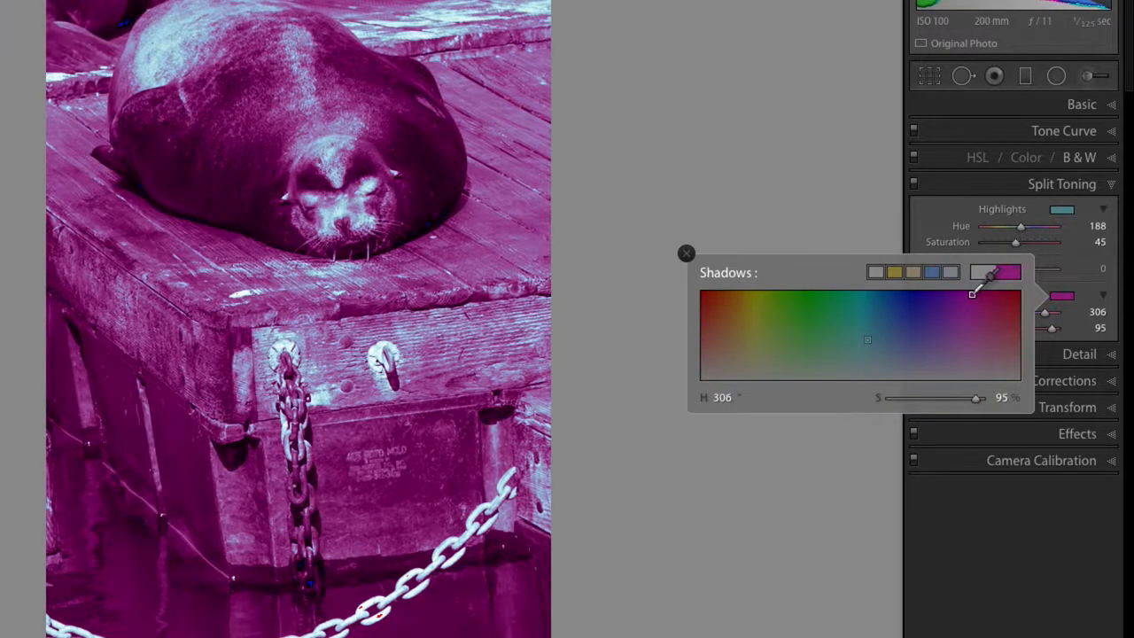
{"action": "left_click_drag", "start_coordinate": [975, 398], "coordinate": [941, 401]}
Step: Try split toning balance values of -36, +54 and +32 to compare the mix of highlight and shadow tints
{"action": "left_click", "coordinate": [1073, 266]}
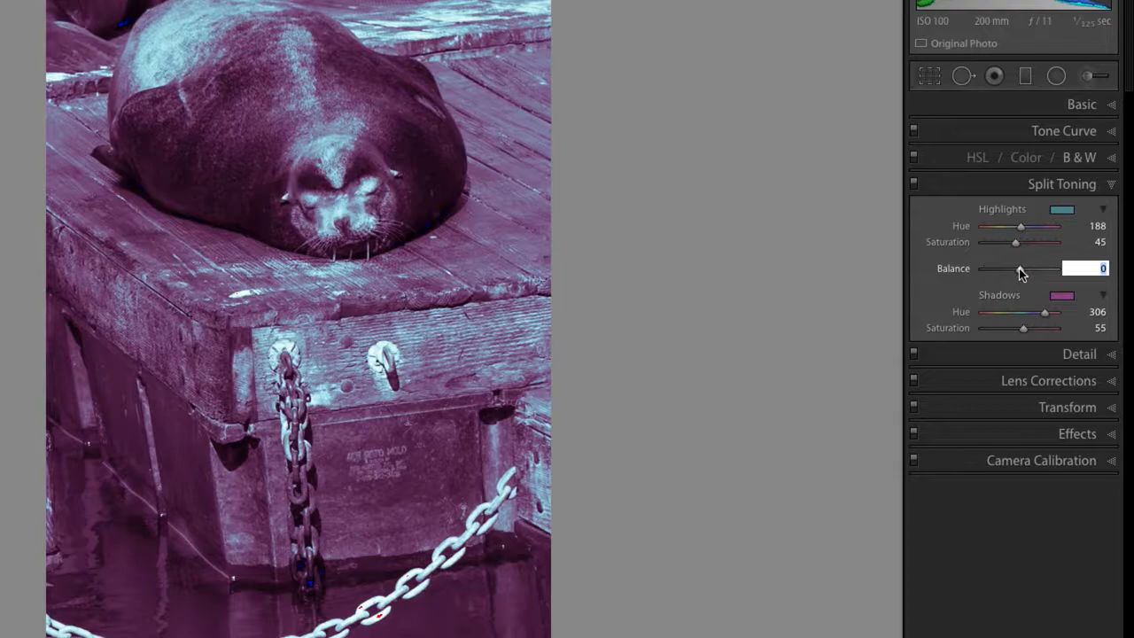
{"action": "mouse_move", "coordinate": [1021, 273]}
{"action": "left_mouse_down"}
{"action": "mouse_move", "coordinate": [1044, 273]}
{"action": "mouse_move", "coordinate": [1006, 270]}
{"action": "left_mouse_up"}
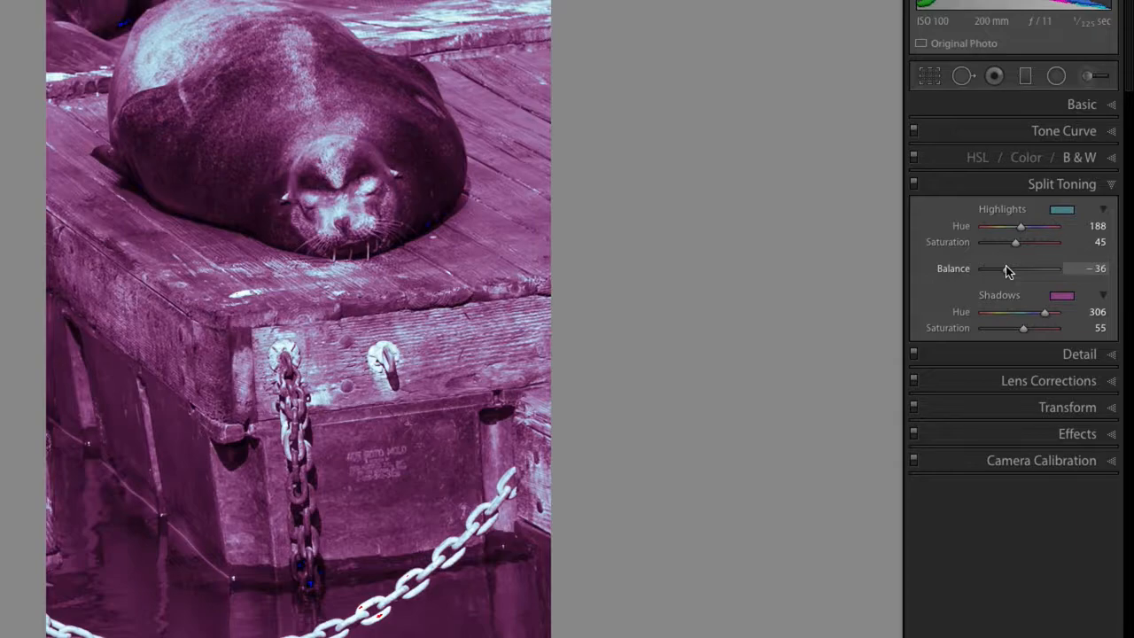
{"action": "left_click_drag", "start_coordinate": [1006, 269], "coordinate": [1040, 271]}
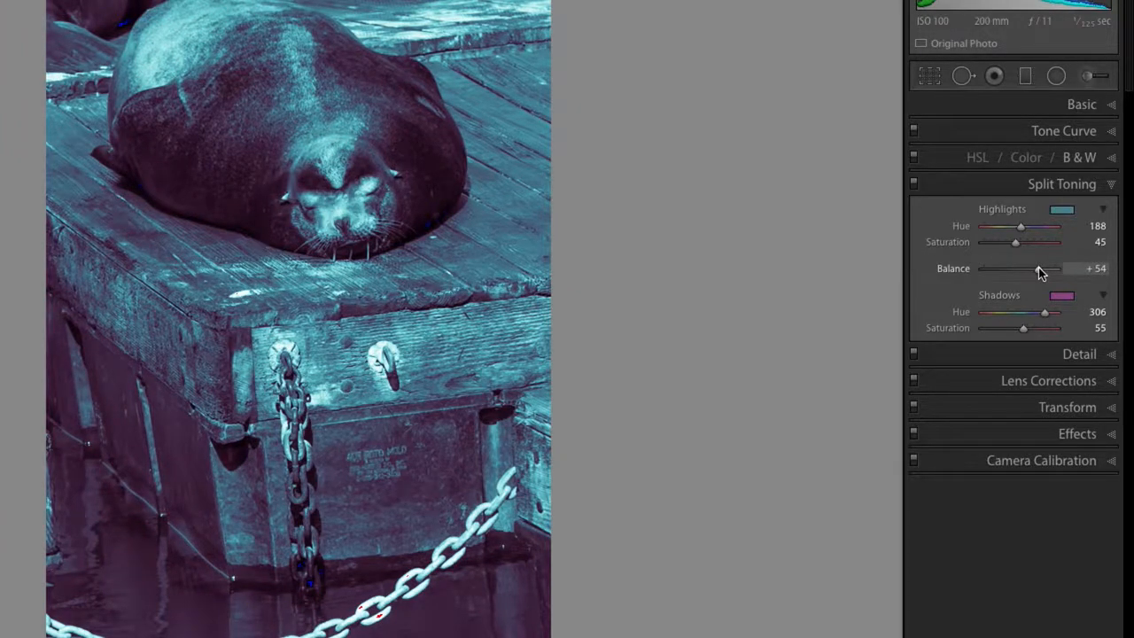
{"action": "left_click_drag", "start_coordinate": [1040, 272], "coordinate": [1031, 271]}
Step: Try matching the highlights tint to the magenta shadows with hue 307 and saturation 9
{"action": "left_click", "coordinate": [1060, 211]}
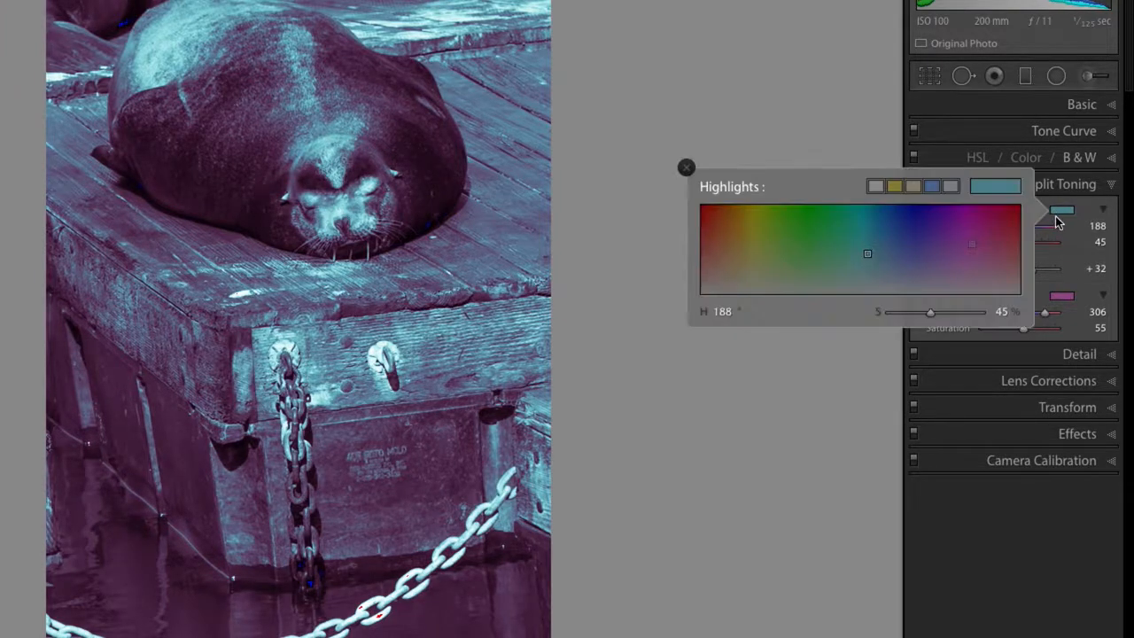
{"action": "left_click_drag", "start_coordinate": [868, 254], "coordinate": [868, 272]}
{"action": "left_click_drag", "start_coordinate": [982, 247], "coordinate": [973, 285]}
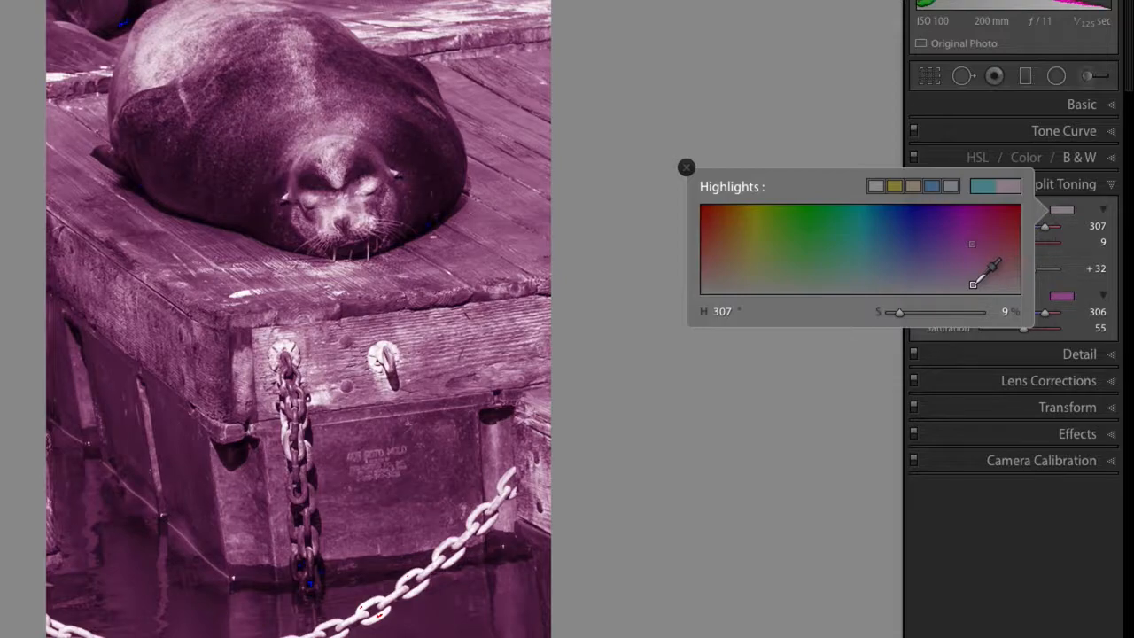
Step: Tint the highlights teal with hue 184 and saturation 53, and set the split toning balance to +1
{"action": "left_click", "coordinate": [1063, 213]}
{"action": "mouse_move", "coordinate": [1034, 274]}
{"action": "left_mouse_down"}
{"action": "mouse_move", "coordinate": [864, 264]}
{"action": "mouse_move", "coordinate": [864, 246]}
{"action": "left_mouse_up"}
{"action": "left_click", "coordinate": [1061, 210]}
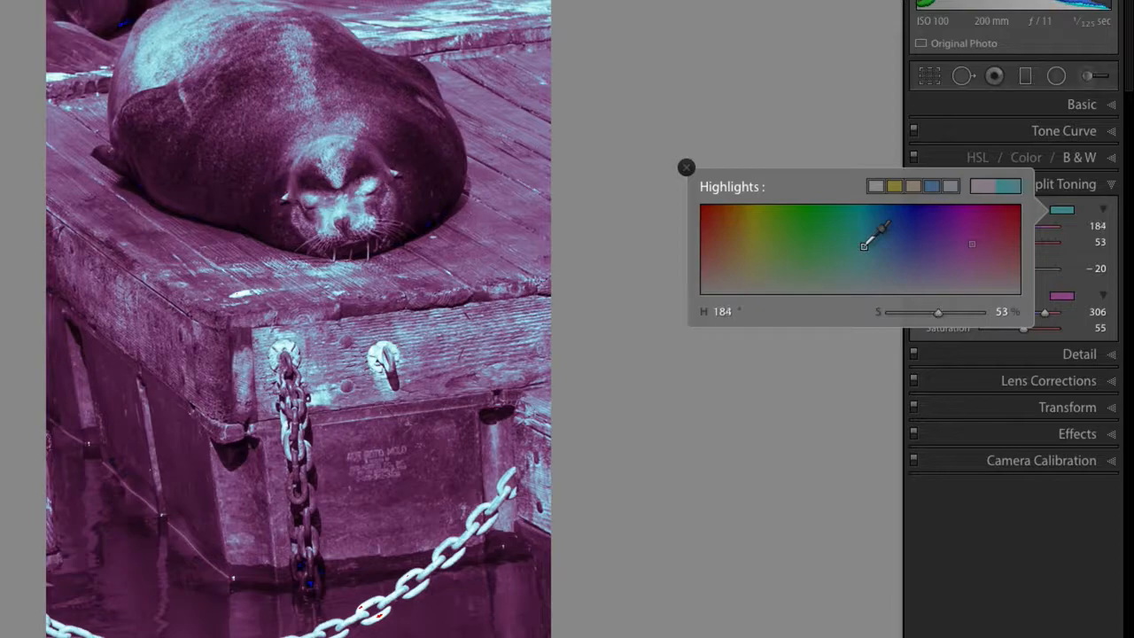
{"action": "left_click", "coordinate": [1062, 213]}
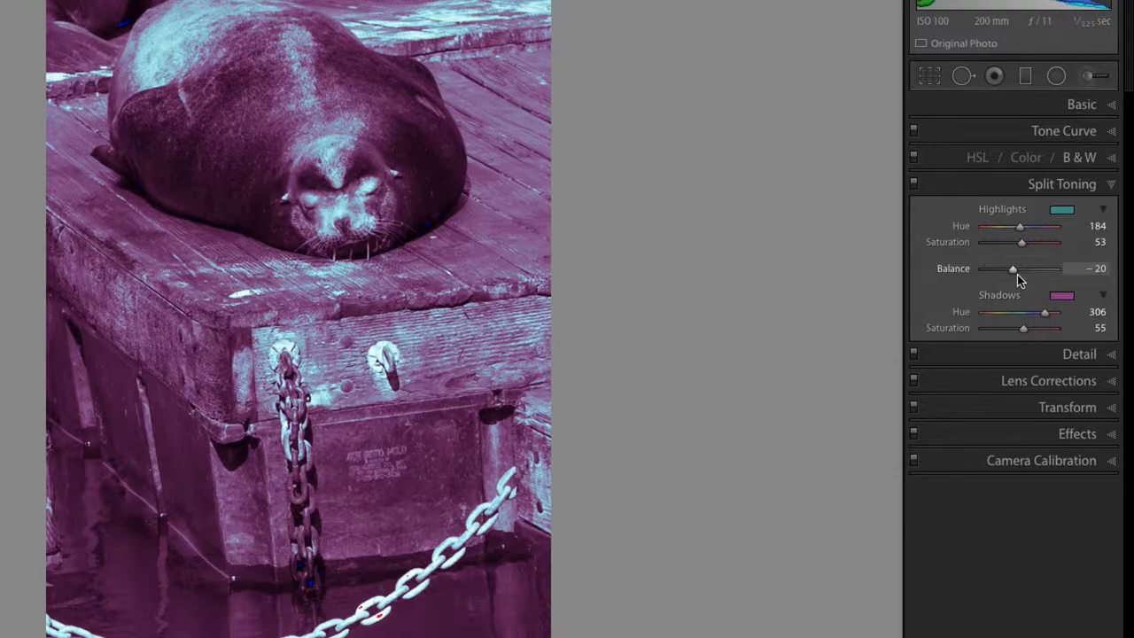
{"action": "mouse_move", "coordinate": [1012, 277]}
{"action": "left_mouse_down"}
{"action": "mouse_move", "coordinate": [1032, 274]}
{"action": "mouse_move", "coordinate": [1020, 274]}
{"action": "left_mouse_up"}
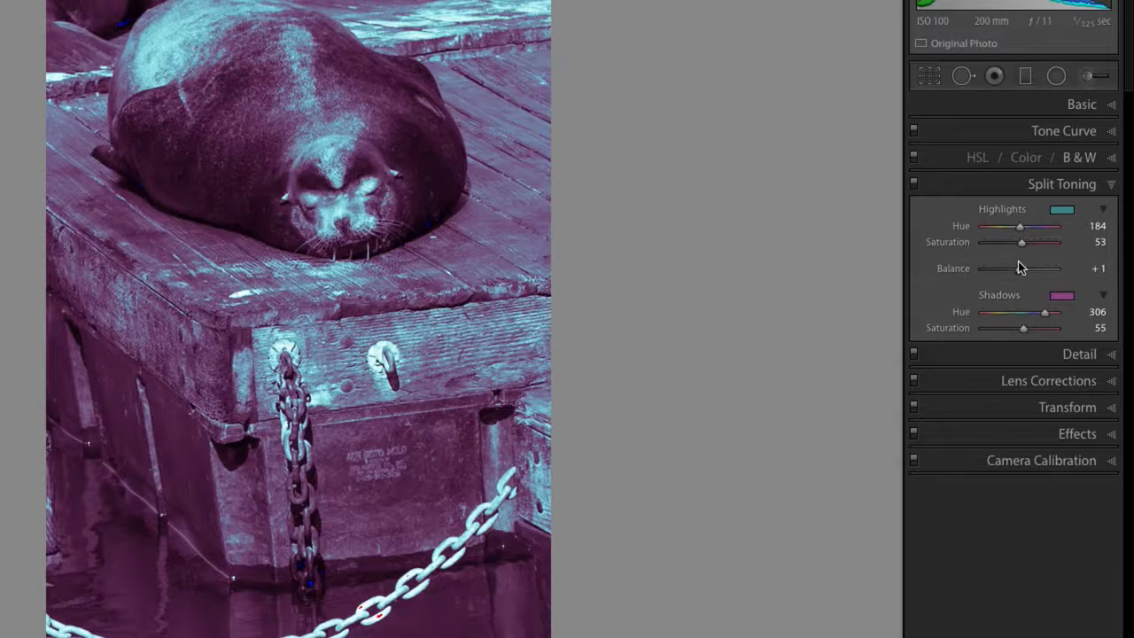
Step: Reset the split toning saturation of both the highlights and the shadows to 0
{"action": "double_click", "coordinate": [940, 243]}
{"action": "double_click", "coordinate": [948, 328]}
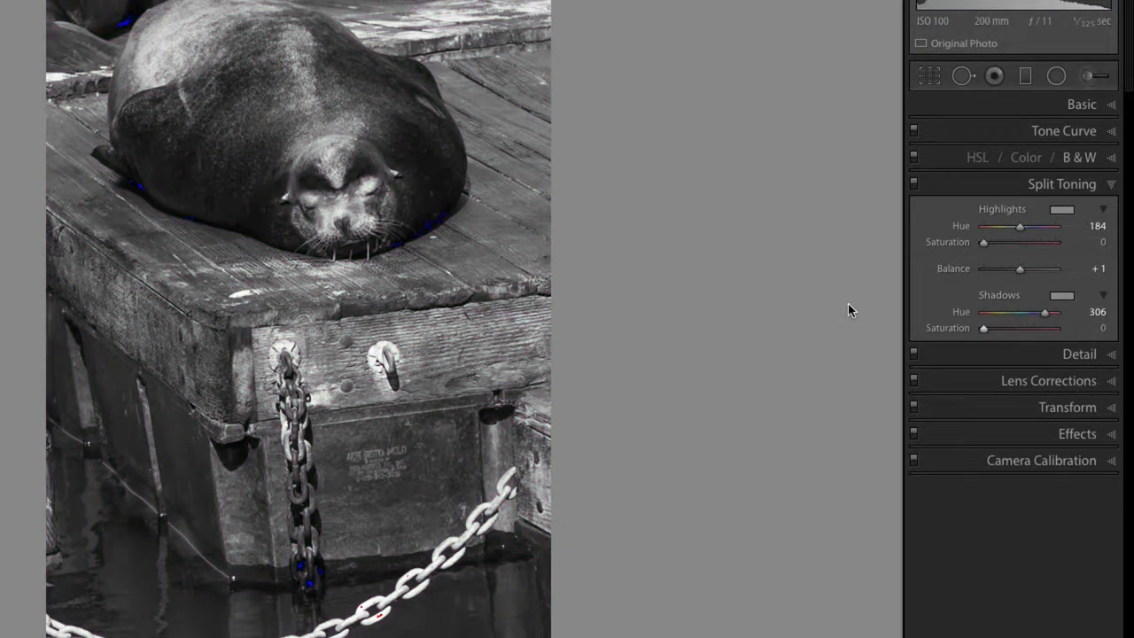
{"action": "scroll", "coordinate": [982, 263], "scroll_direction": "up", "scroll_amount": 1}
{"action": "scroll", "coordinate": [982, 263], "scroll_direction": "down", "scroll_amount": 1}
Step: Switch the sea lion photo from black and white back to the color treatment
{"action": "left_click", "coordinate": [1026, 158]}
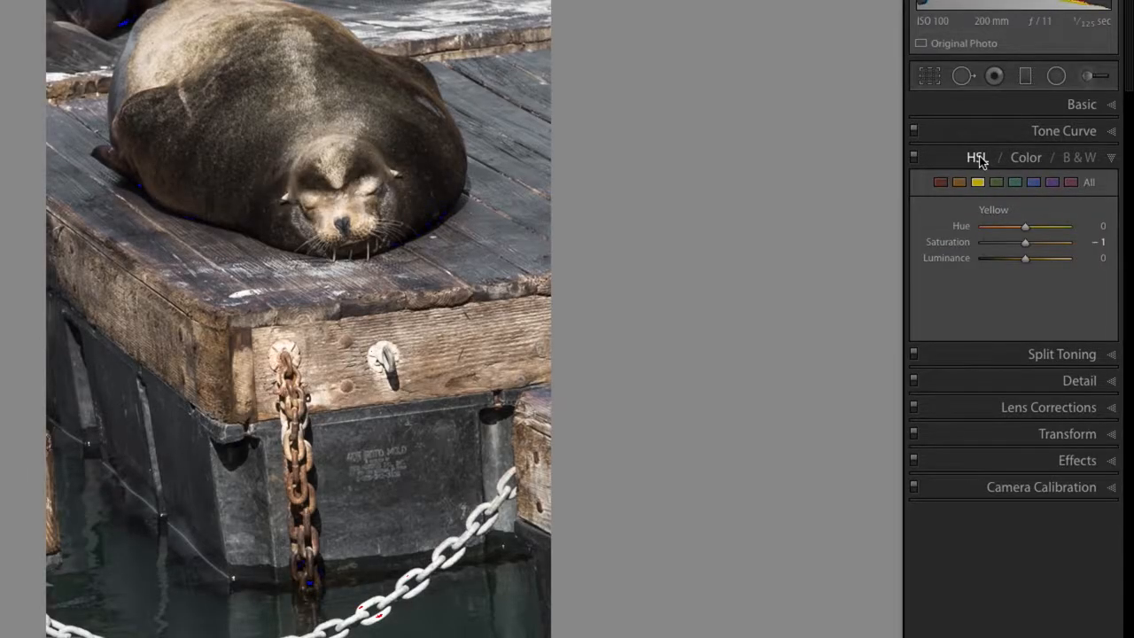
{"action": "left_click", "coordinate": [978, 157]}
{"action": "left_click", "coordinate": [1079, 158]}
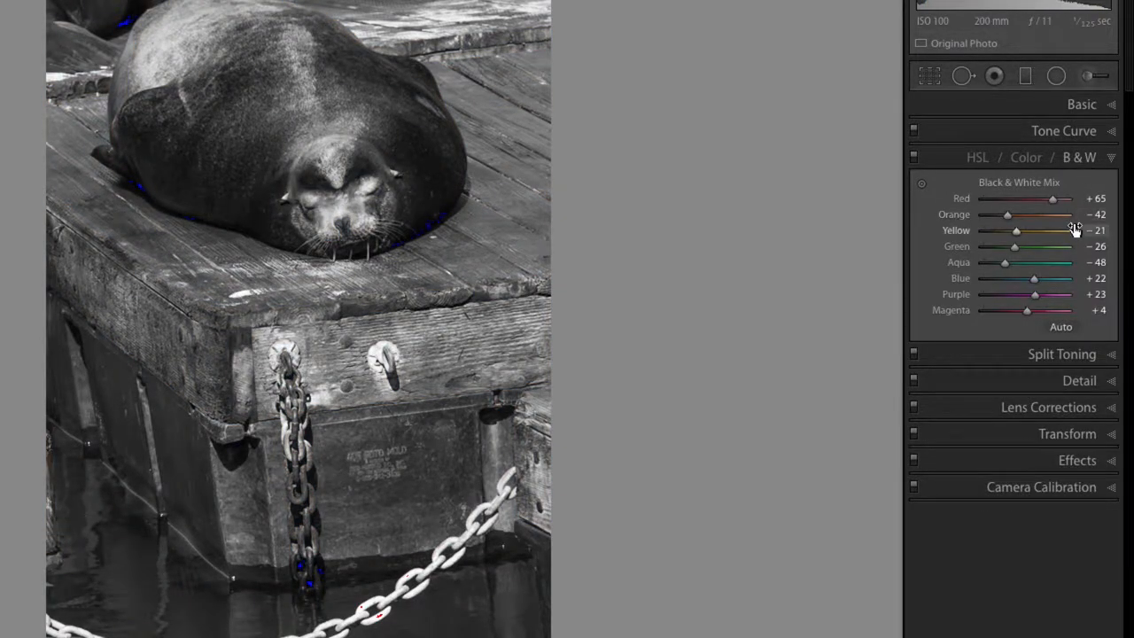
{"action": "key", "text": "v"}
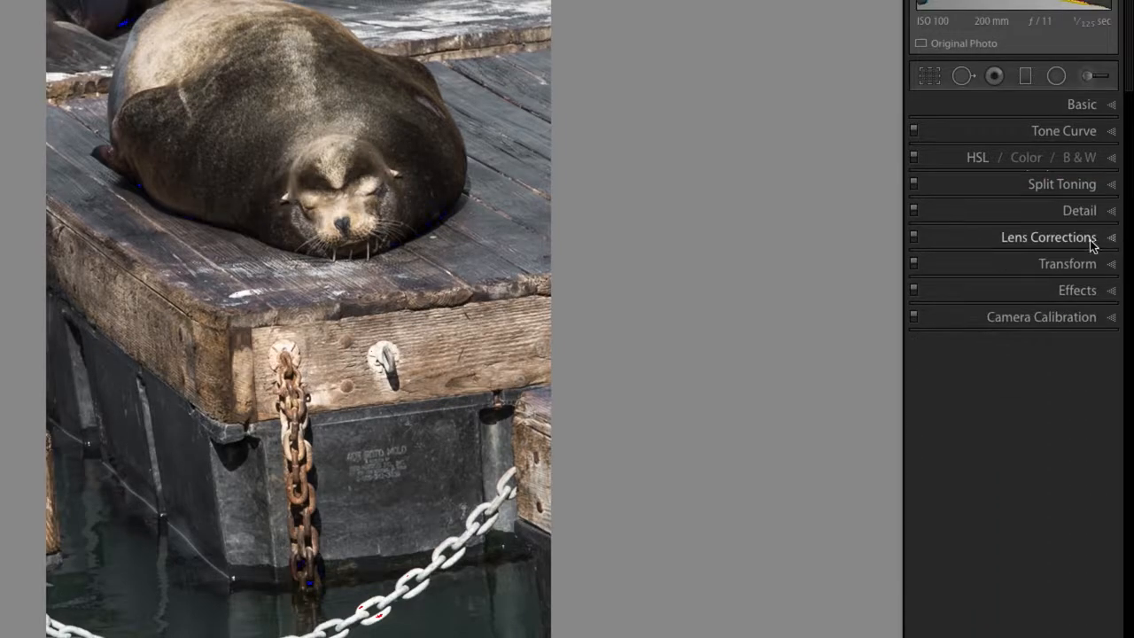
Step: Tone the color photo by setting the highlights saturation to 21 and the shadows saturation to 32
{"action": "left_click", "coordinate": [1076, 190]}
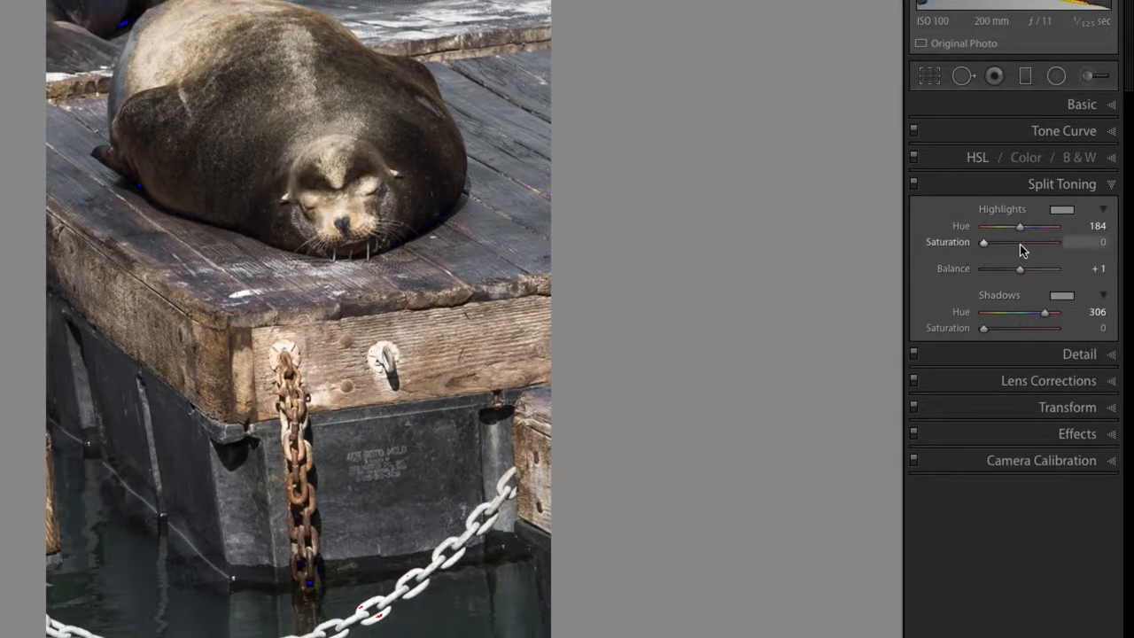
{"action": "left_click_drag", "start_coordinate": [985, 240], "coordinate": [999, 242]}
{"action": "left_click_drag", "start_coordinate": [984, 328], "coordinate": [1004, 334]}
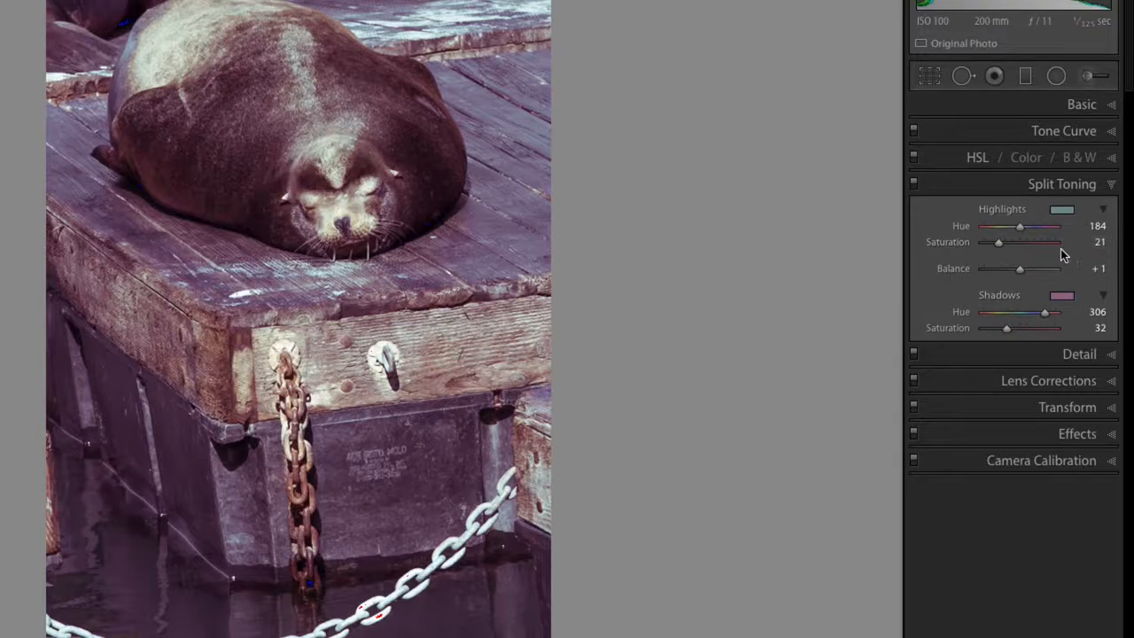
{"action": "right_click", "coordinate": [1076, 183]}
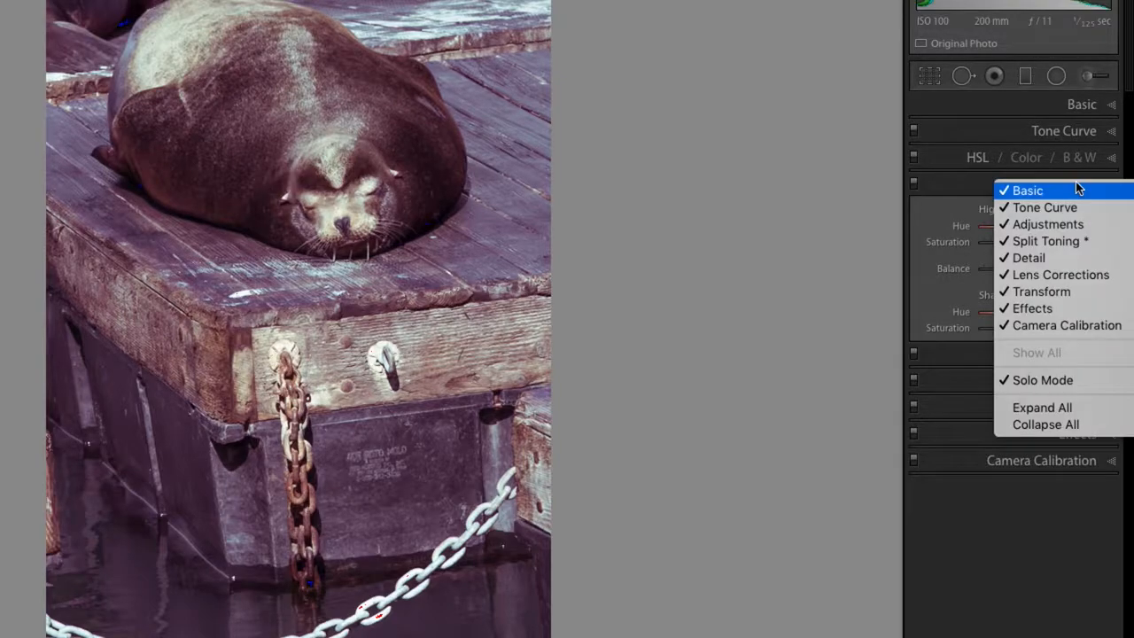
{"action": "left_click", "coordinate": [936, 210]}
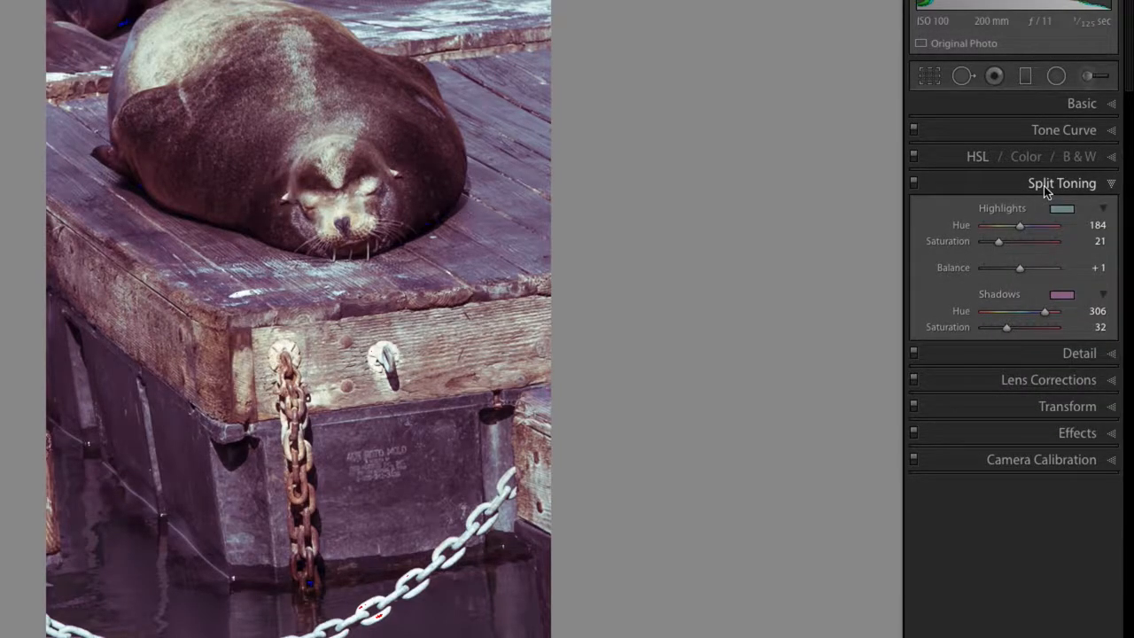
Step: Remove the color photo's split toning by resetting the shadows and highlights saturation to their defaults
{"action": "double_click", "coordinate": [1006, 327]}
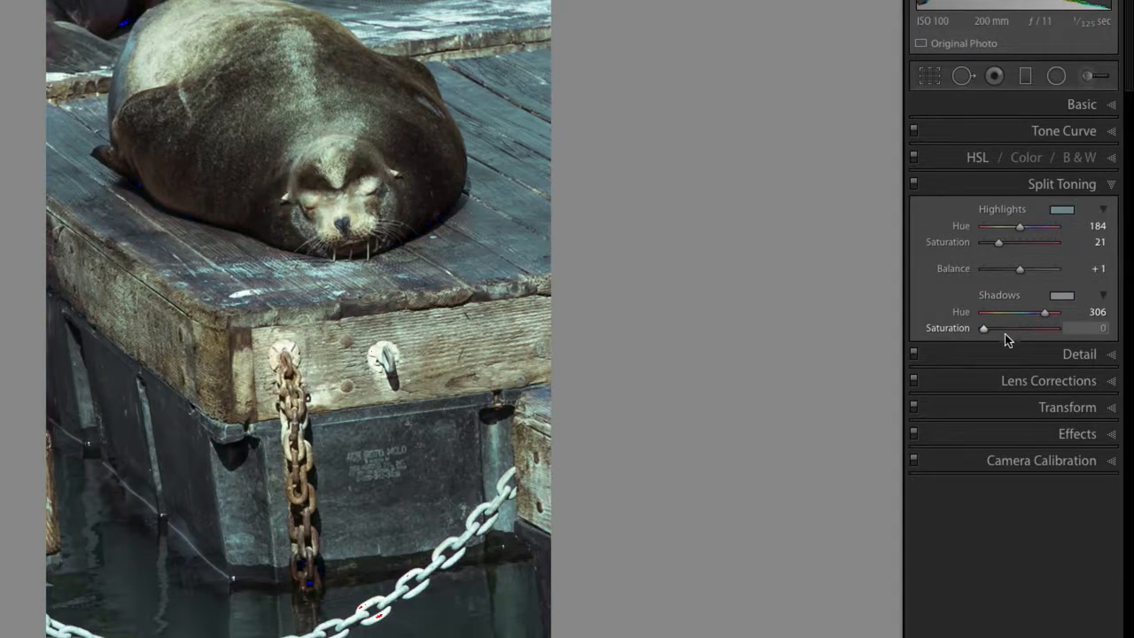
{"action": "double_click", "coordinate": [997, 244]}
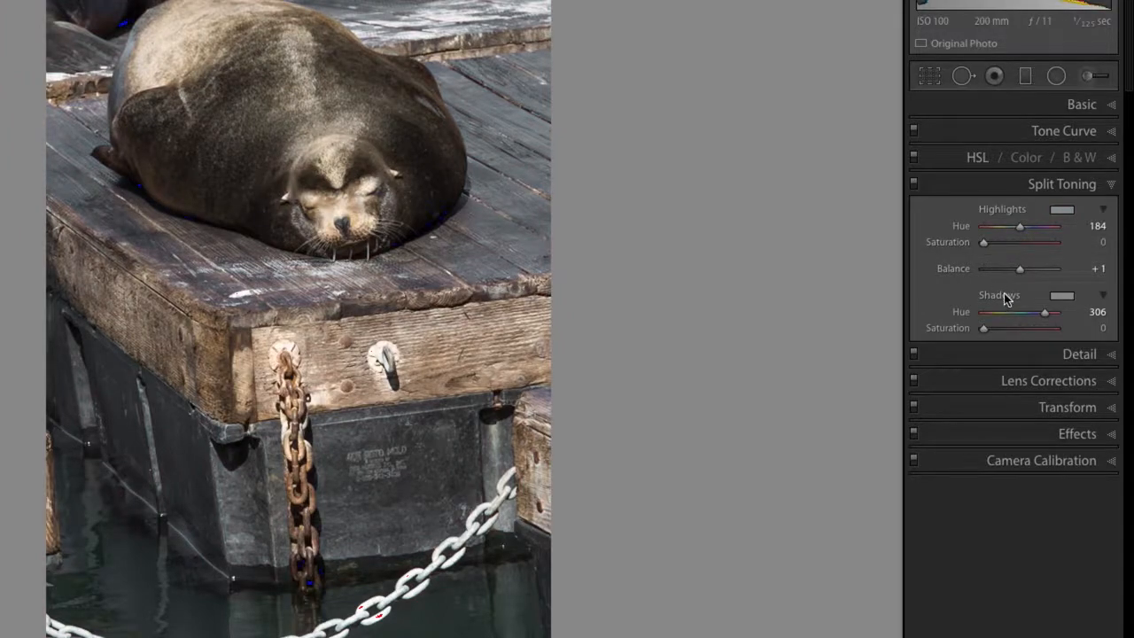
Step: Reset the photo's Clarity and set it to +16
{"action": "left_click", "coordinate": [1077, 105]}
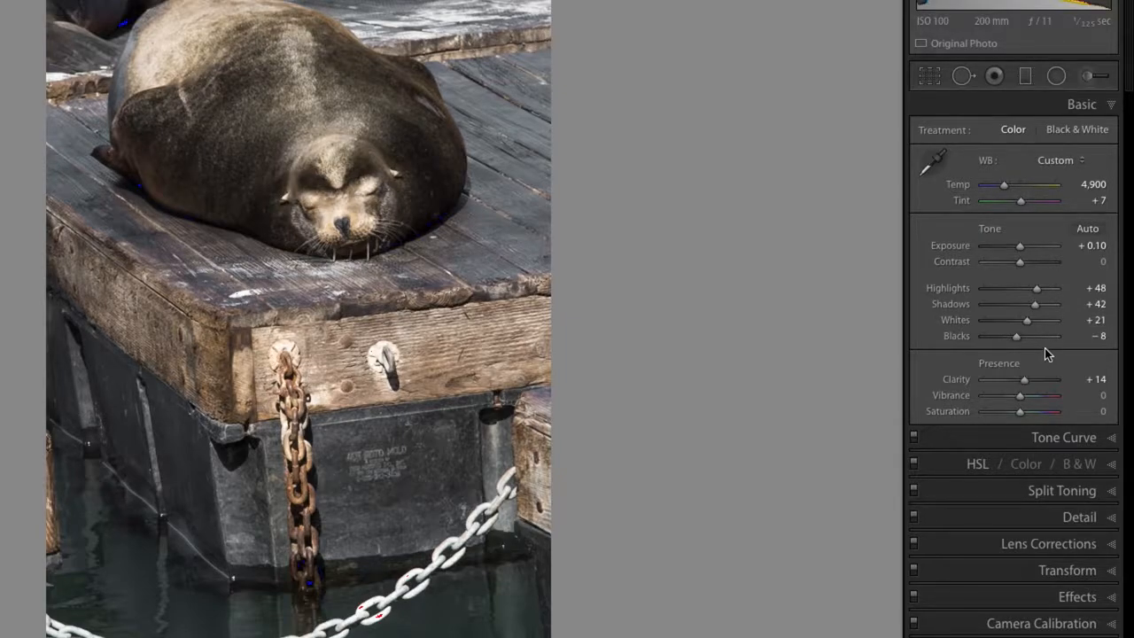
{"action": "double_click", "coordinate": [1024, 381]}
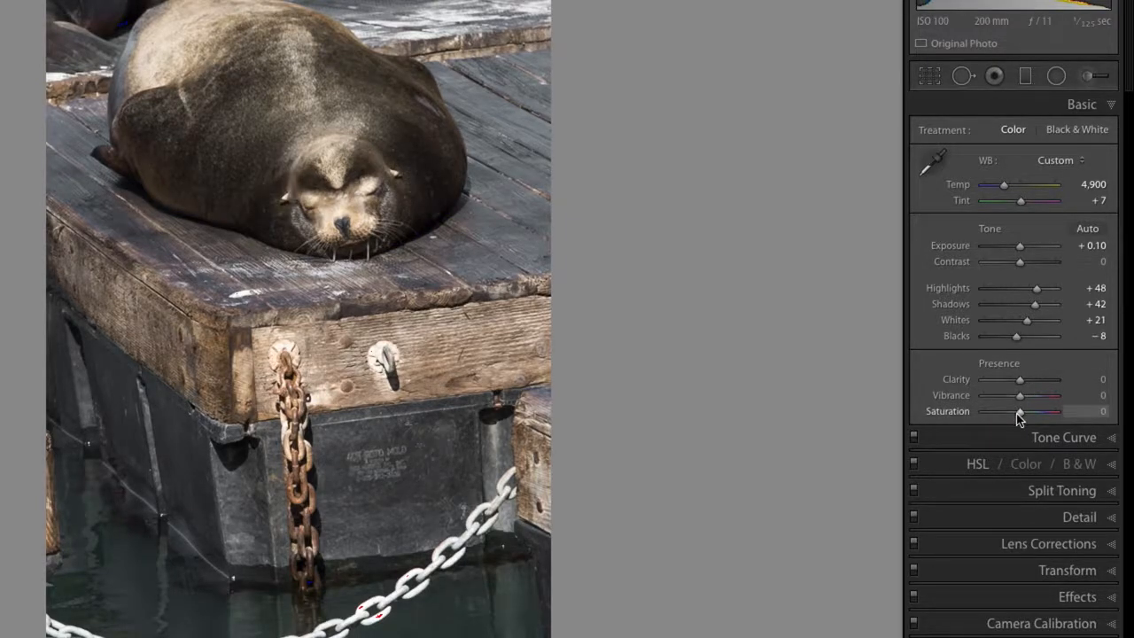
{"action": "left_click_drag", "start_coordinate": [1020, 380], "coordinate": [1027, 381]}
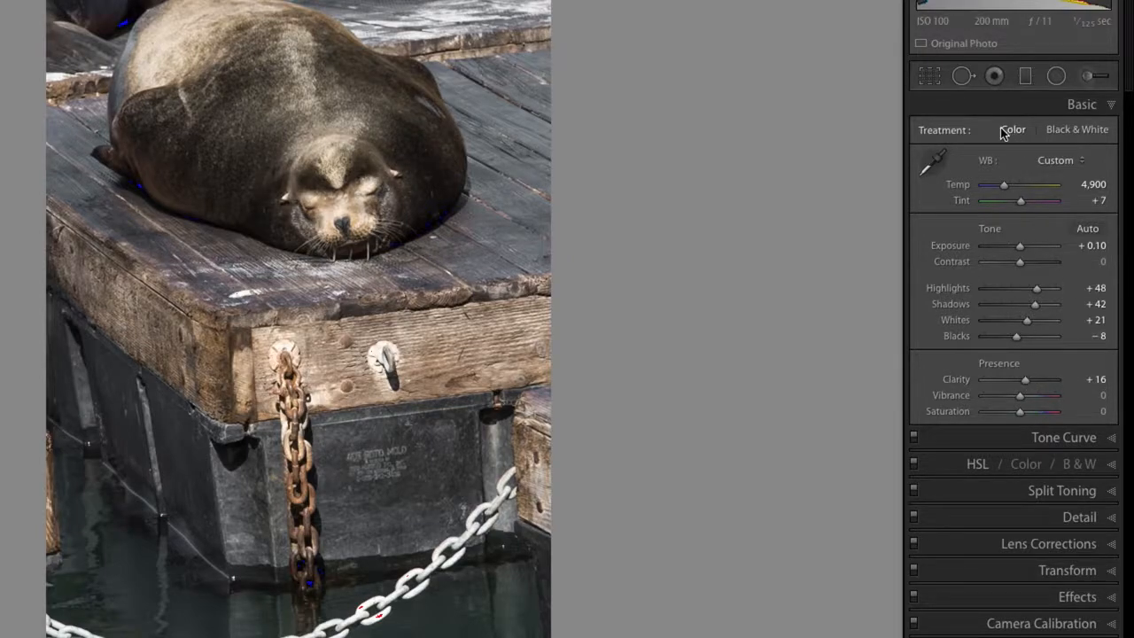
Step: Examine whether Split Toning offers group reset labels like those for Tone and Presence in the Basic adjustments
{"action": "left_click", "coordinate": [1088, 105]}
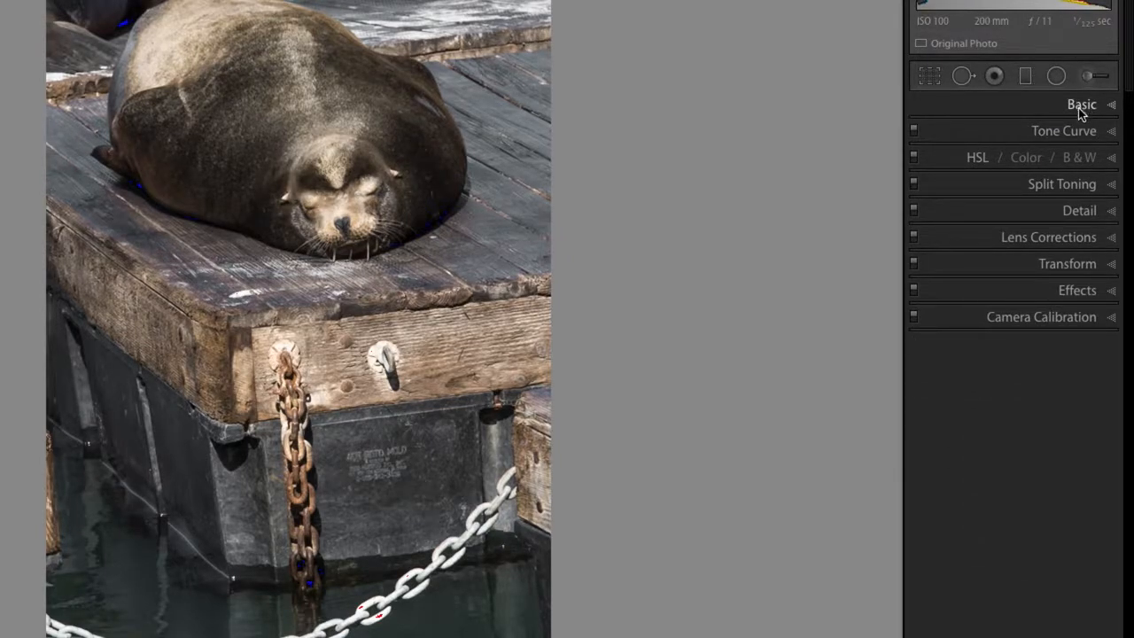
{"action": "left_click", "coordinate": [1071, 183]}
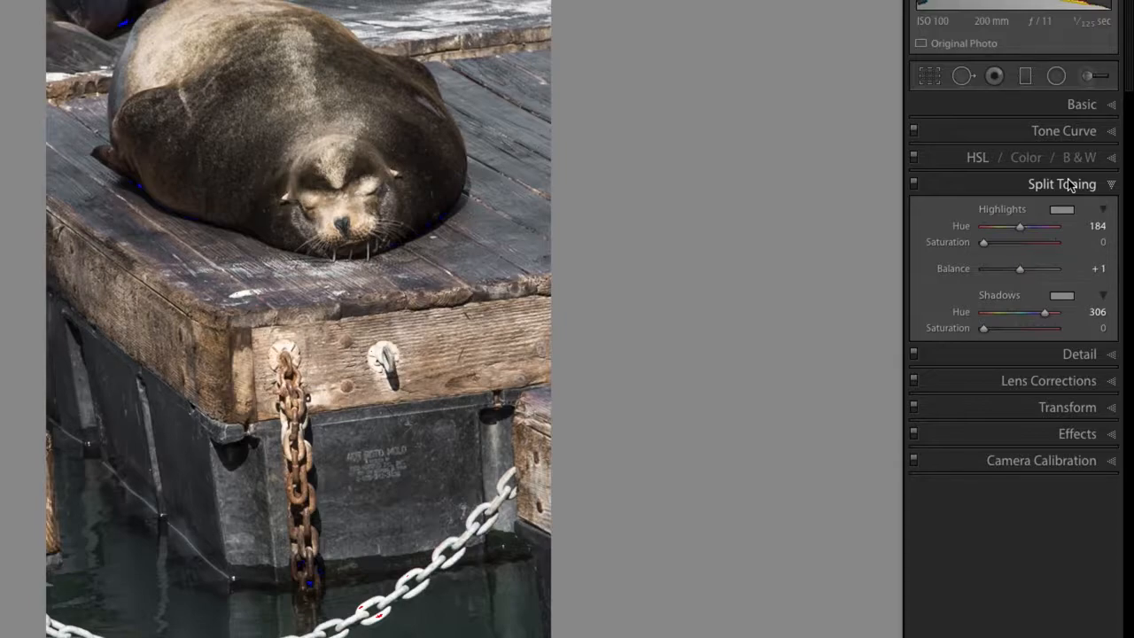
{"action": "left_click", "coordinate": [1081, 104]}
{"action": "key", "text": "alt"}
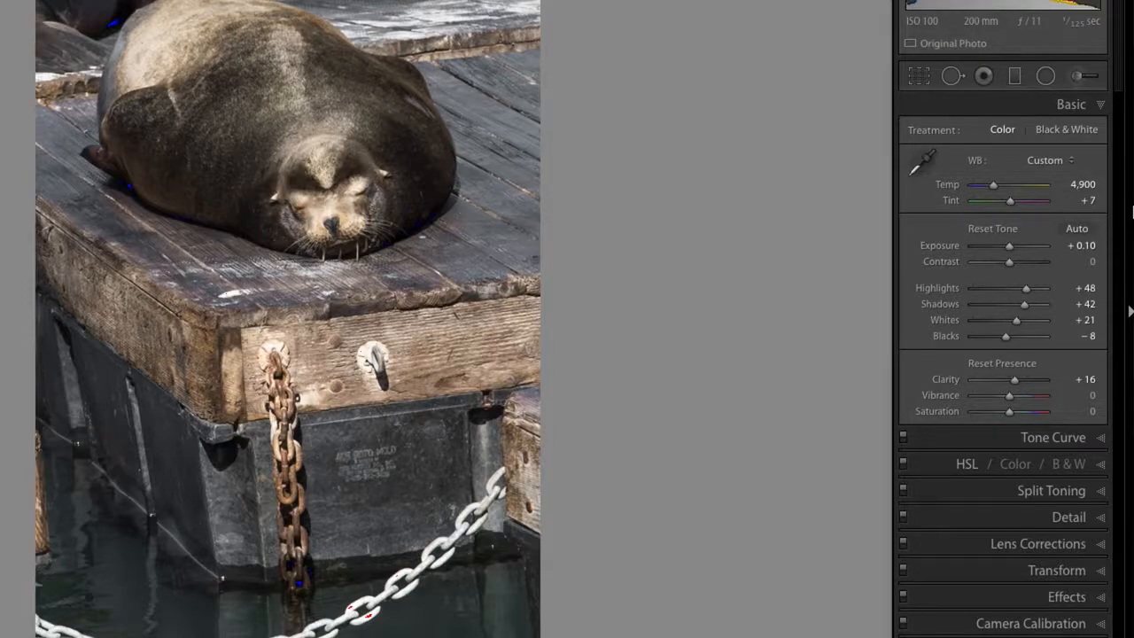
{"action": "left_click", "coordinate": [1073, 105]}
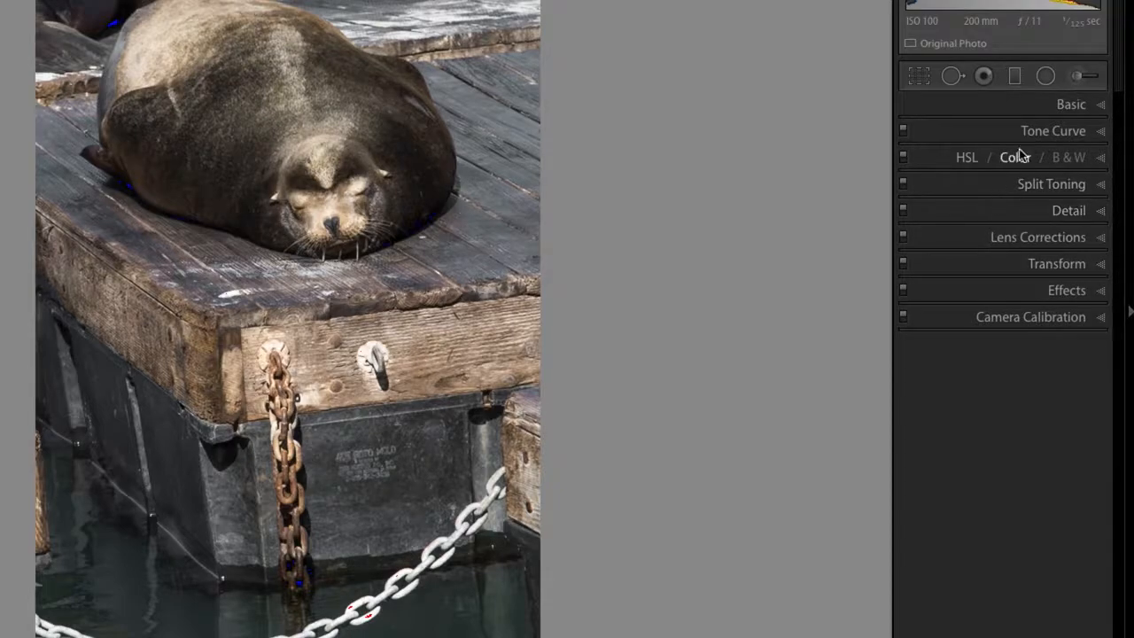
{"action": "left_click", "coordinate": [1066, 186]}
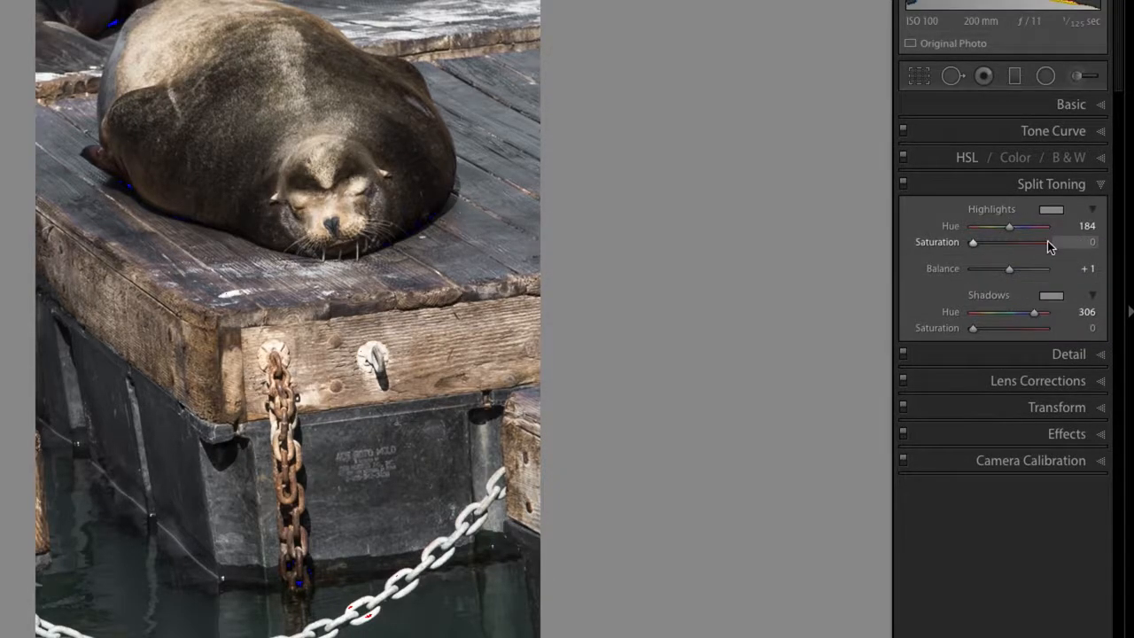
{"action": "key", "text": "alt"}
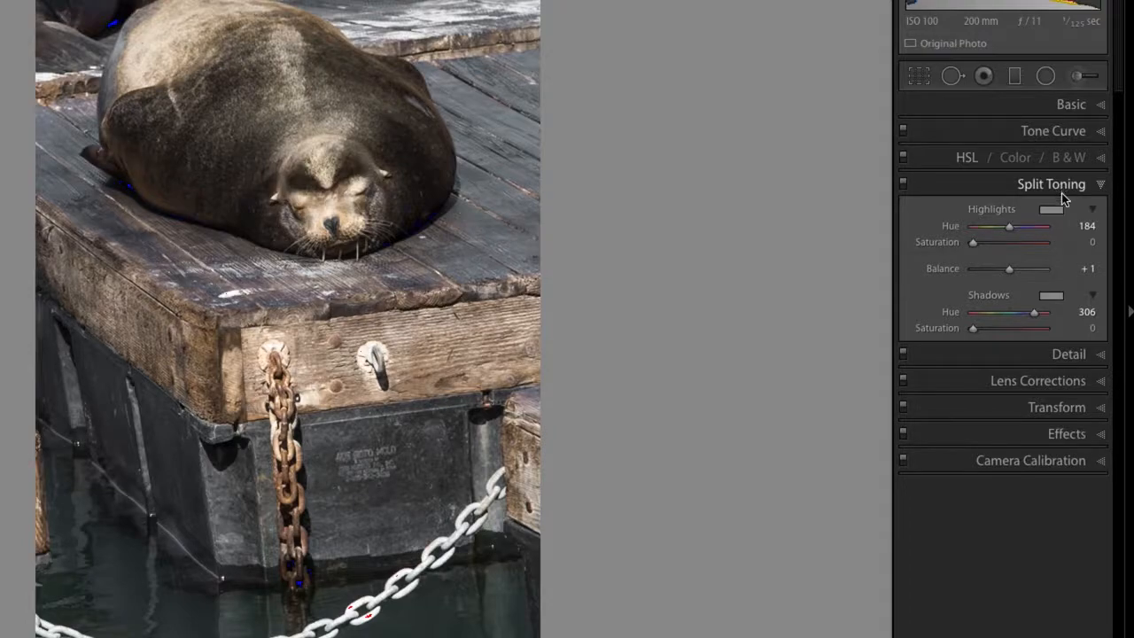
{"action": "key", "text": "alt"}
{"action": "key", "text": "alt"}
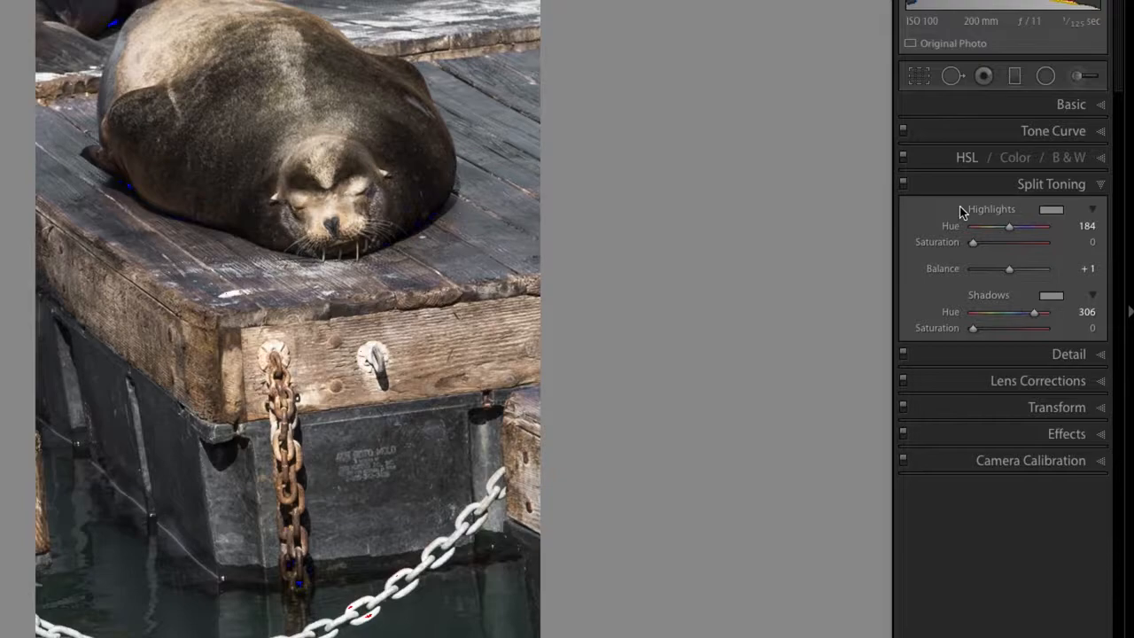
Step: Tone the color photo by setting the highlights saturation to 29 and the shadows saturation to 53
{"action": "key", "text": "alt"}
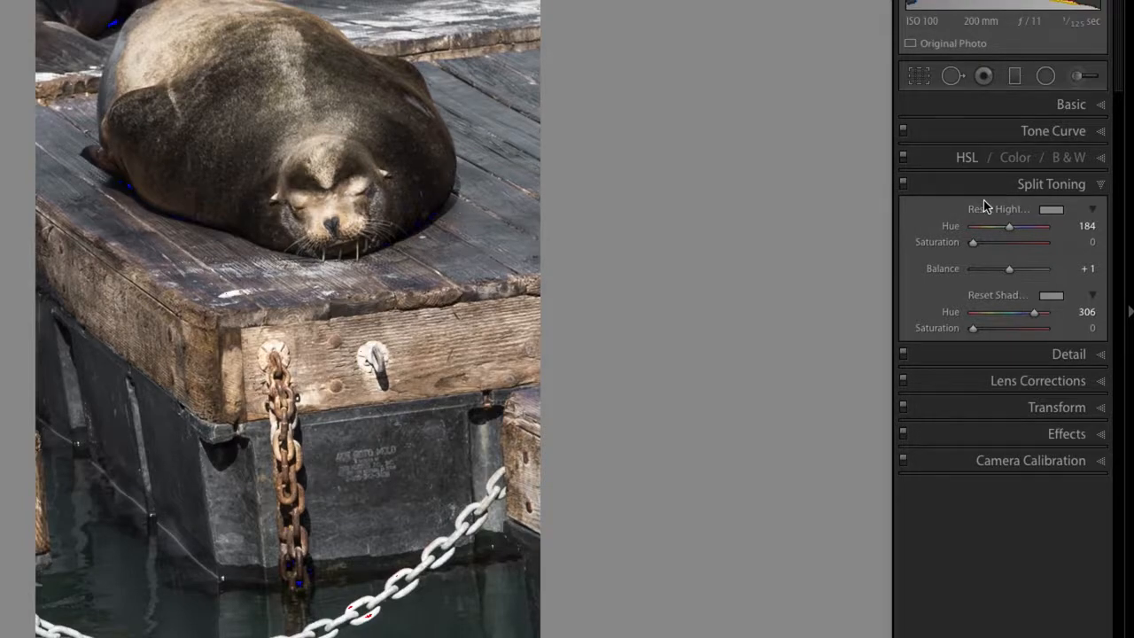
{"action": "key", "text": "alt"}
{"action": "key", "text": "alt"}
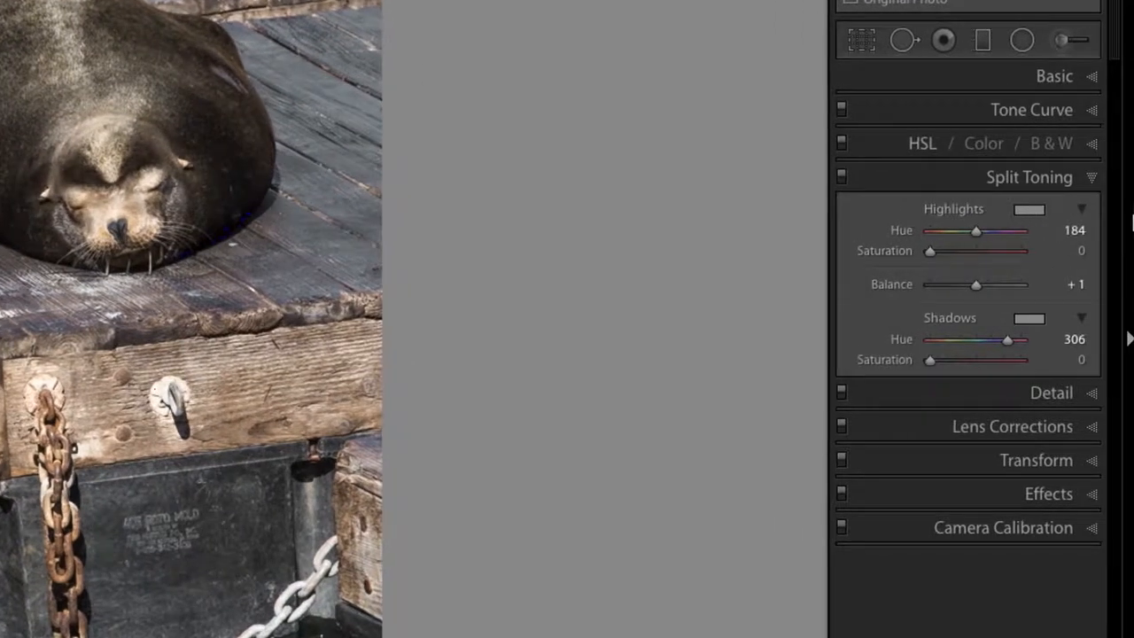
{"action": "left_click_drag", "start_coordinate": [930, 251], "coordinate": [958, 252]}
{"action": "left_click_drag", "start_coordinate": [963, 361], "coordinate": [991, 371]}
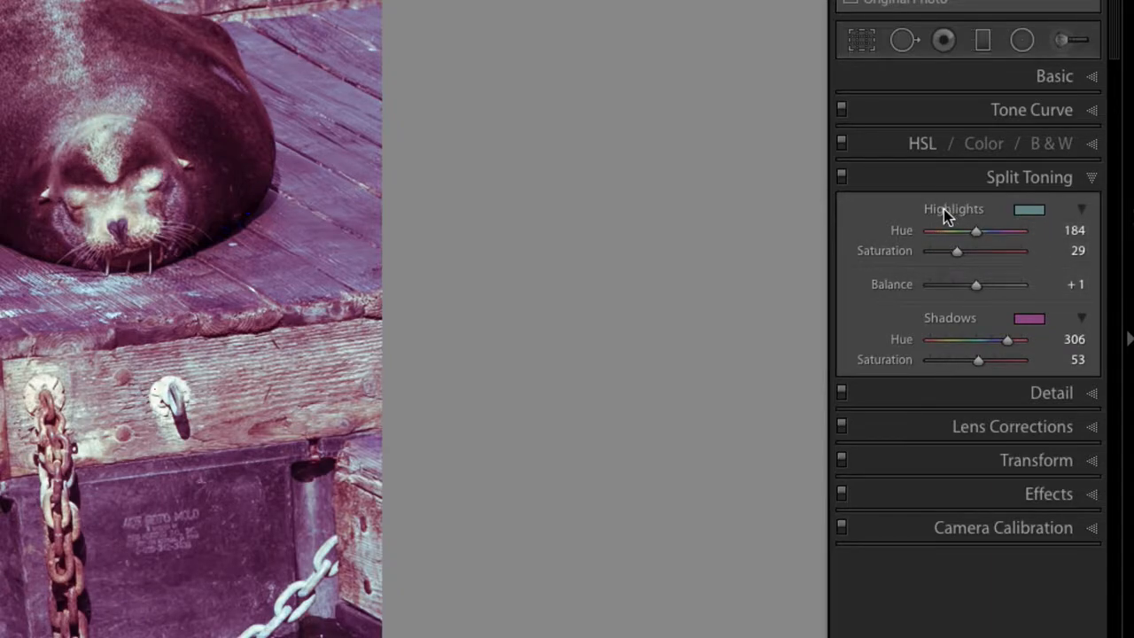
Step: Reset the whole Highlights and Shadows groups of the split toning, including both hue and saturation
{"action": "key", "text": "alt"}
{"action": "key", "text": "alt"}
{"action": "left_click", "coordinate": [959, 211], "text": "alt"}
{"action": "left_click", "coordinate": [965, 323], "text": "alt"}
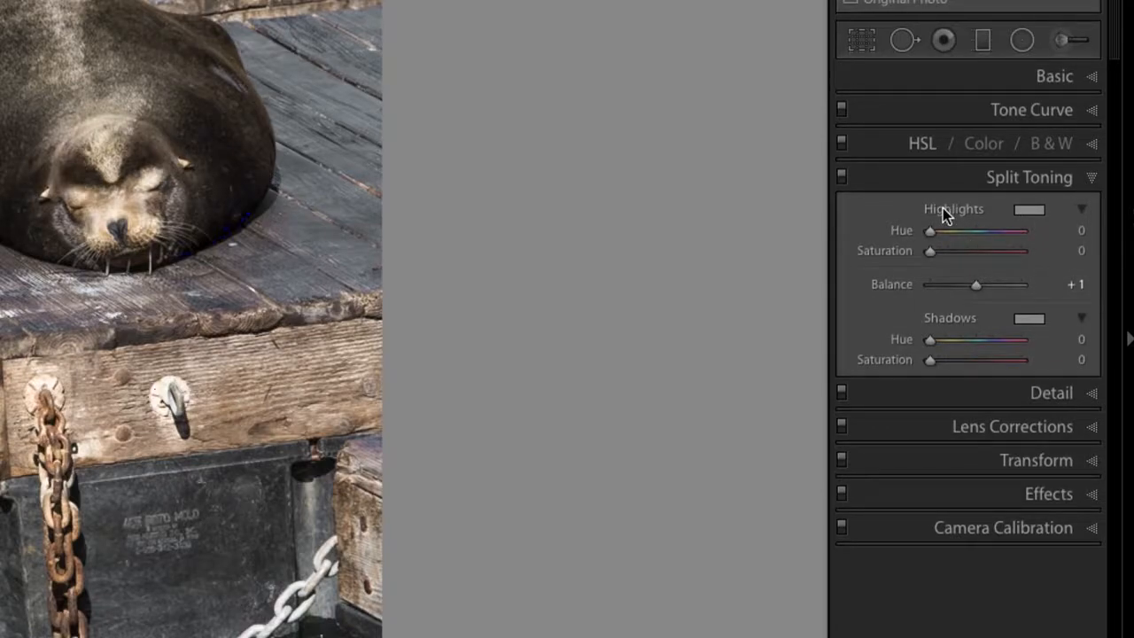
Step: Examine the group reset options for Hue, Saturation and Luminance in the HSL adjustments
{"action": "key", "text": "alt"}
{"action": "left_click", "coordinate": [920, 145]}
{"action": "key", "text": "alt"}
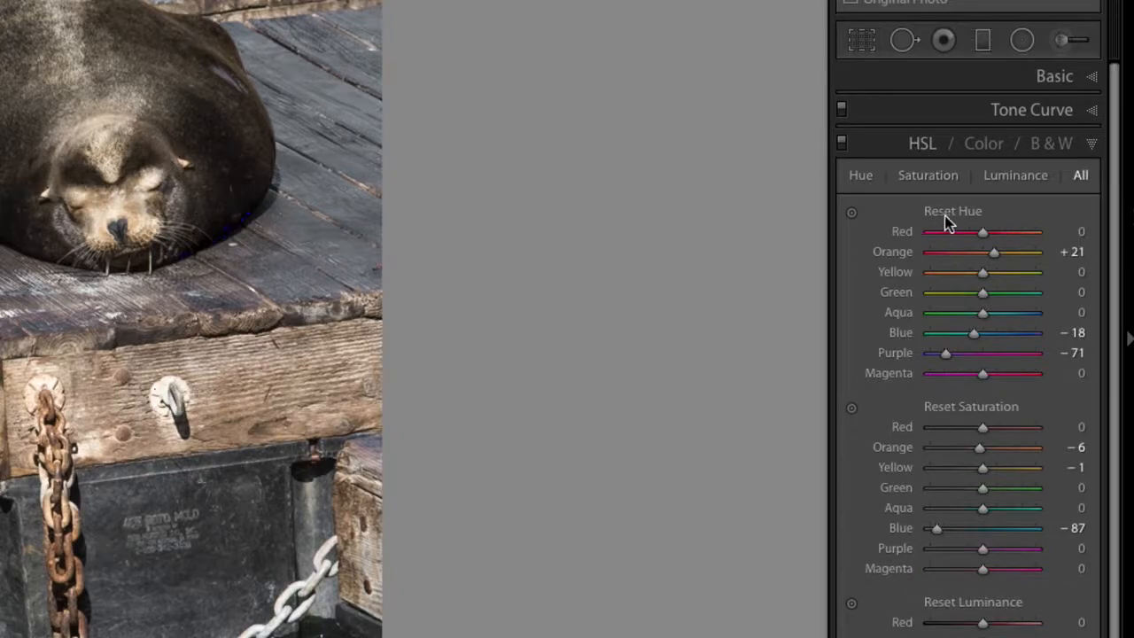
{"action": "key", "text": "alt"}
{"action": "key", "text": "alt"}
{"action": "scroll", "coordinate": [990, 414], "scroll_direction": "down", "scroll_amount": 5}
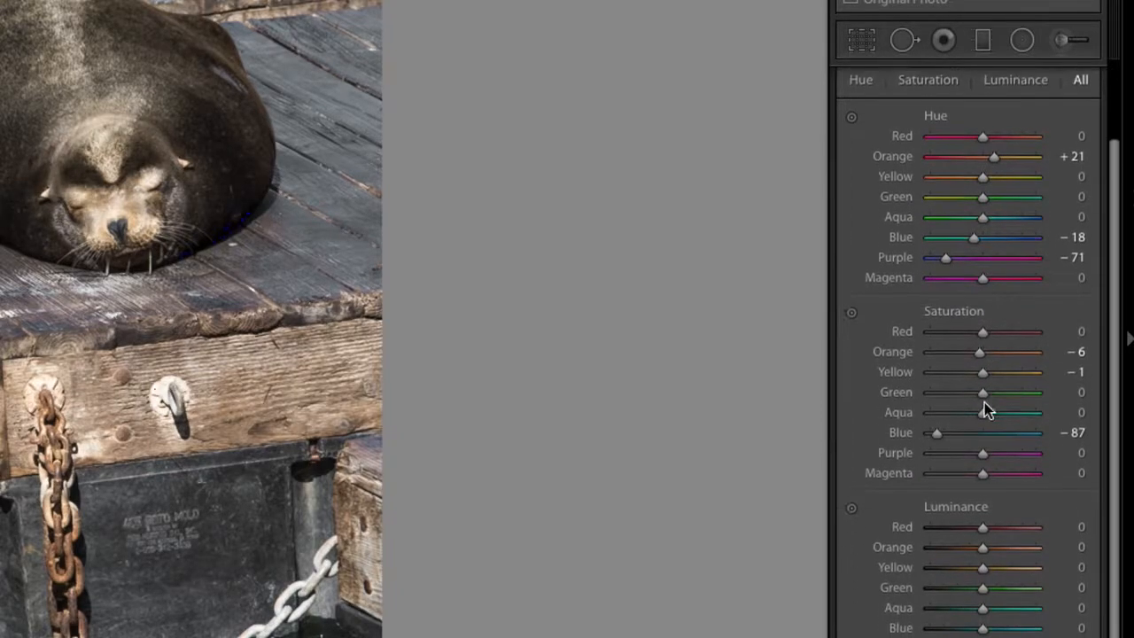
{"action": "key", "text": "alt"}
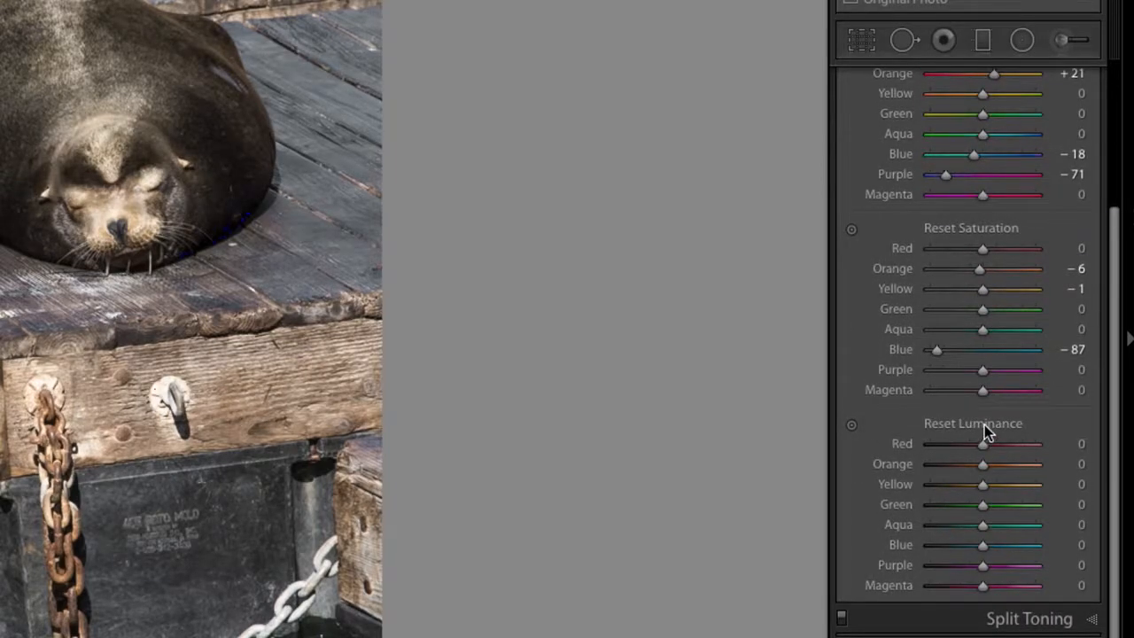
{"action": "scroll", "coordinate": [977, 415], "scroll_direction": "up", "scroll_amount": 5}
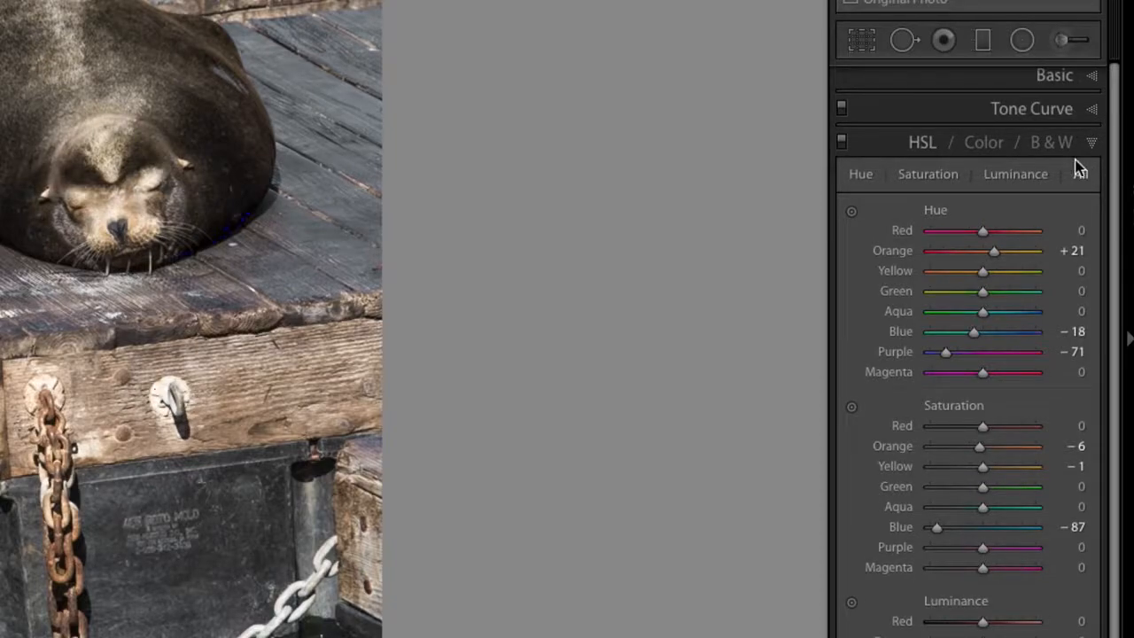
{"action": "left_click", "coordinate": [1095, 144]}
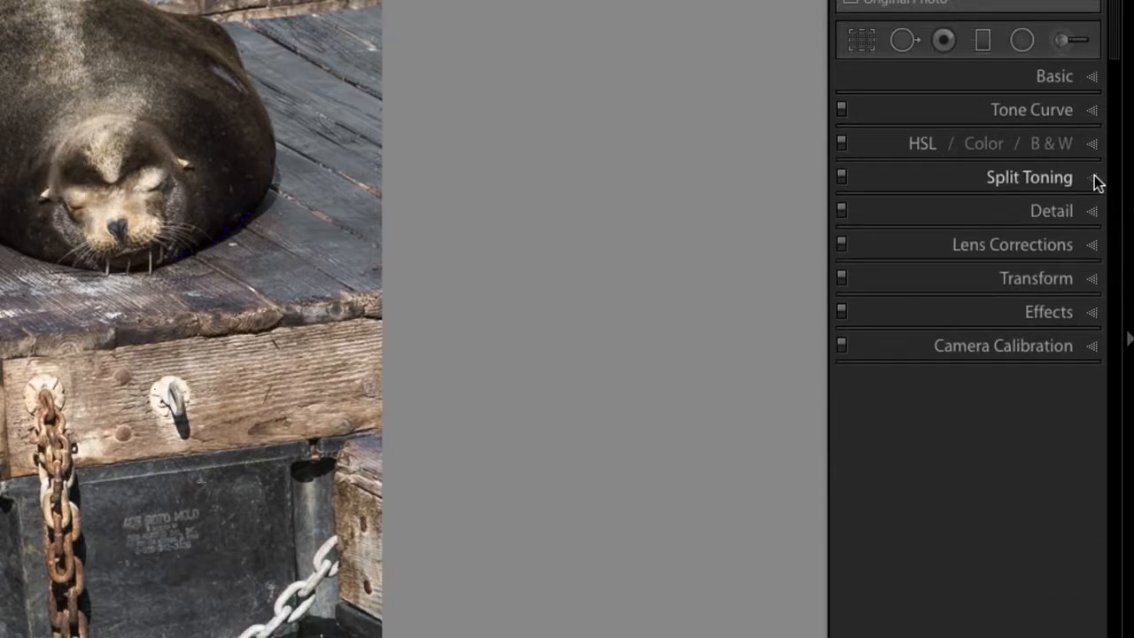
Step: Inspect the photo's sharpness in the Detail preview, targeting the sea lion's face and moving to neighbouring areas
{"action": "left_click", "coordinate": [1096, 180]}
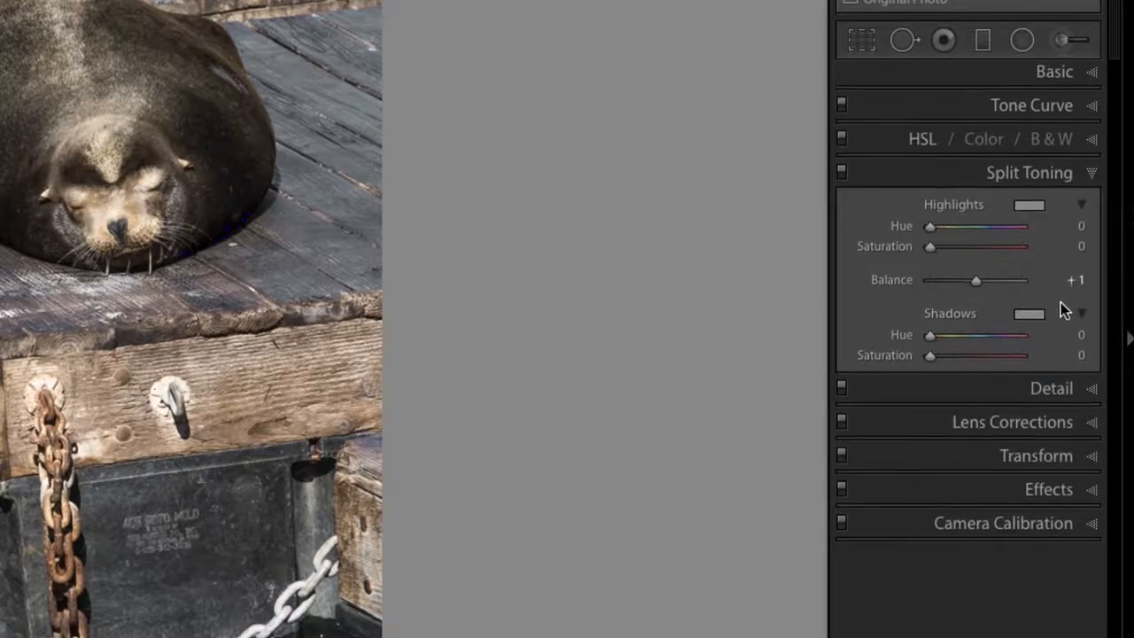
{"action": "left_click", "coordinate": [1053, 394]}
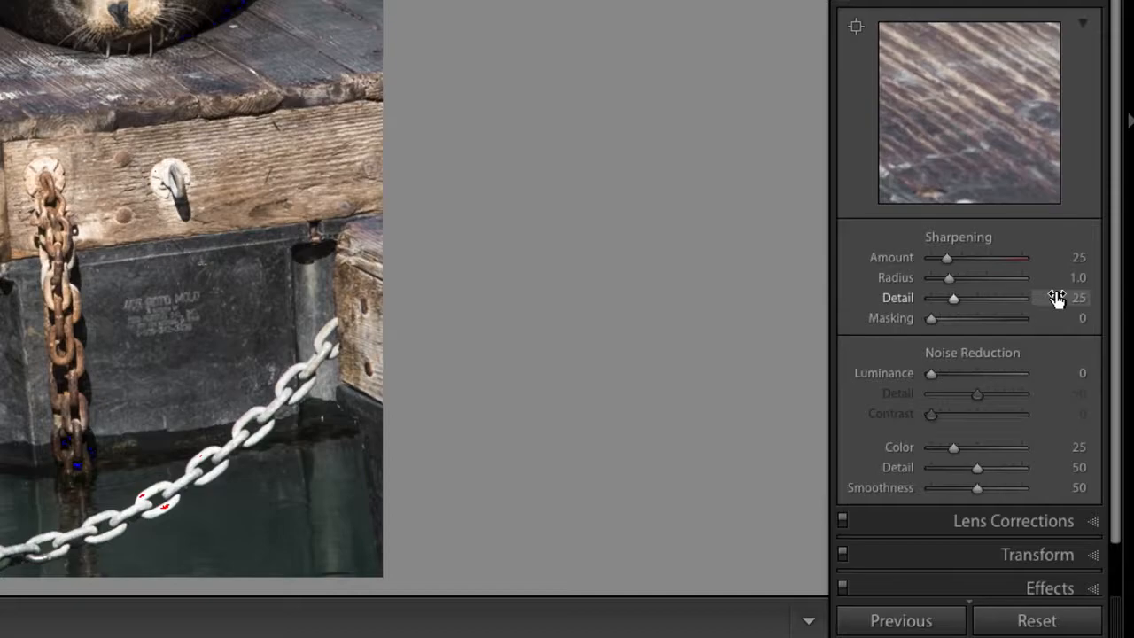
{"action": "key", "text": "alt"}
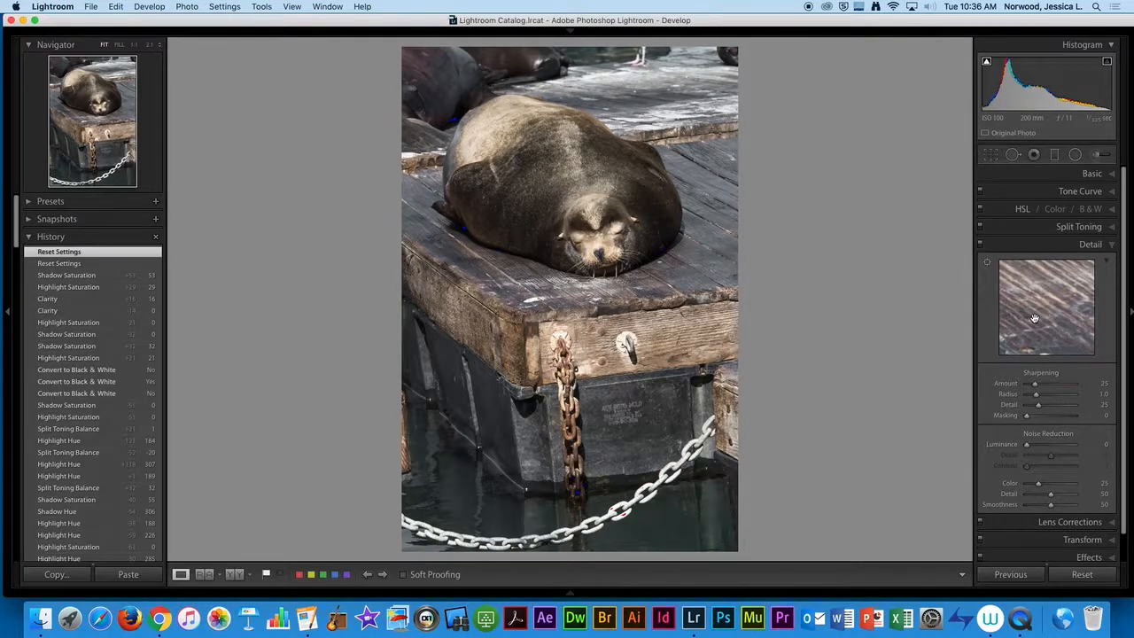
{"action": "left_click_drag", "start_coordinate": [1034, 318], "coordinate": [1007, 280]}
{"action": "left_click", "coordinate": [988, 263]}
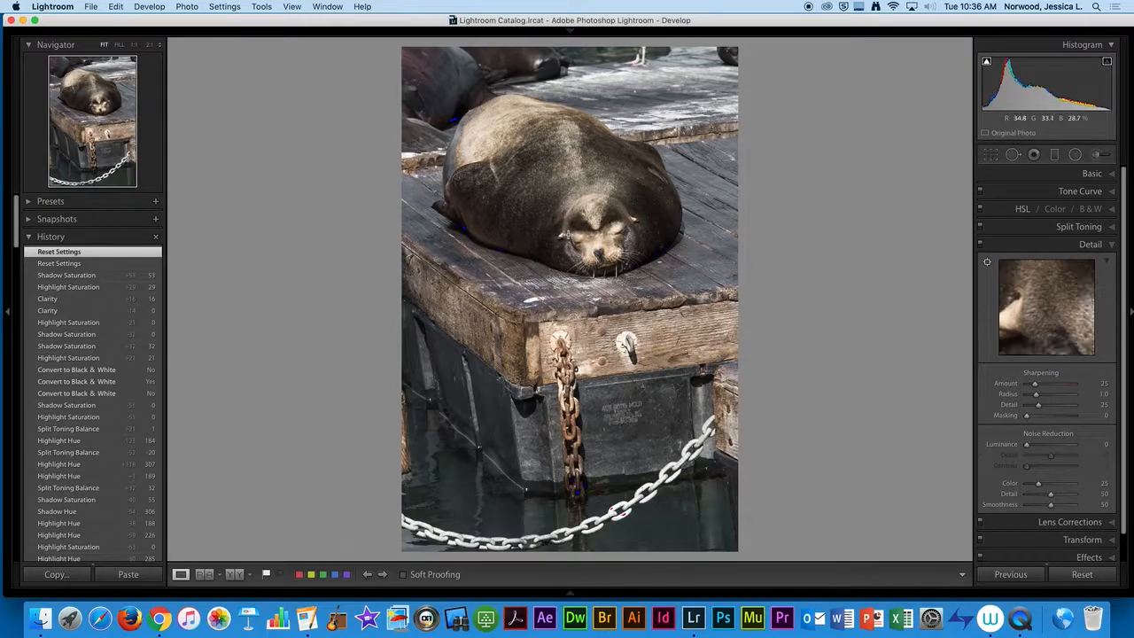
{"action": "left_click", "coordinate": [571, 238]}
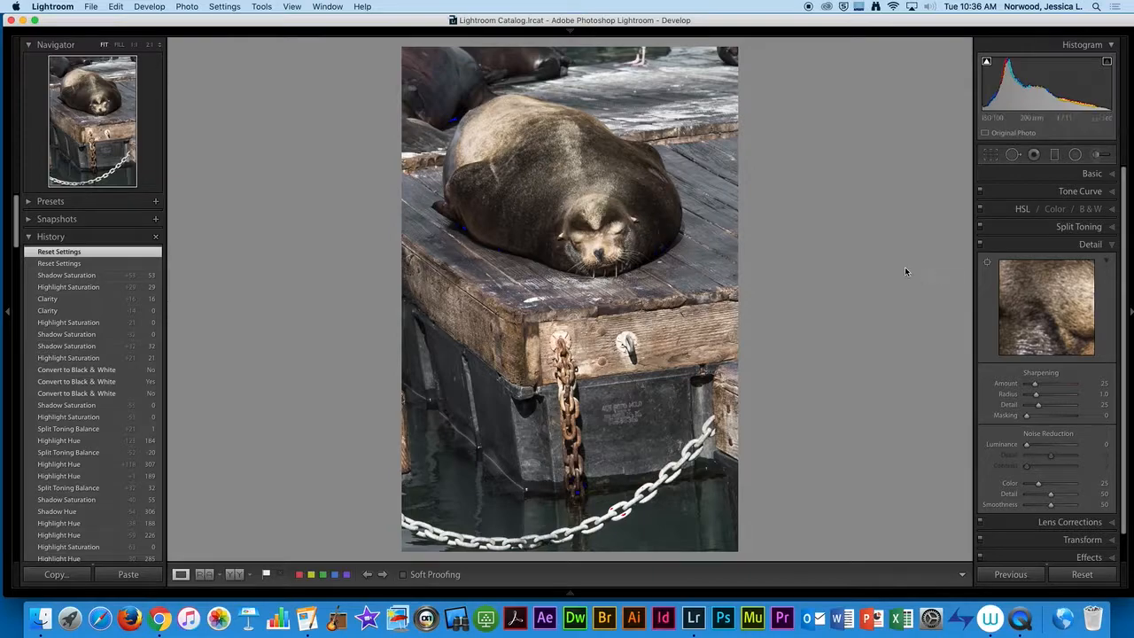
{"action": "left_click_drag", "start_coordinate": [1022, 335], "coordinate": [1099, 298]}
{"action": "scroll", "coordinate": [1063, 441], "scroll_direction": "down", "scroll_amount": 3}
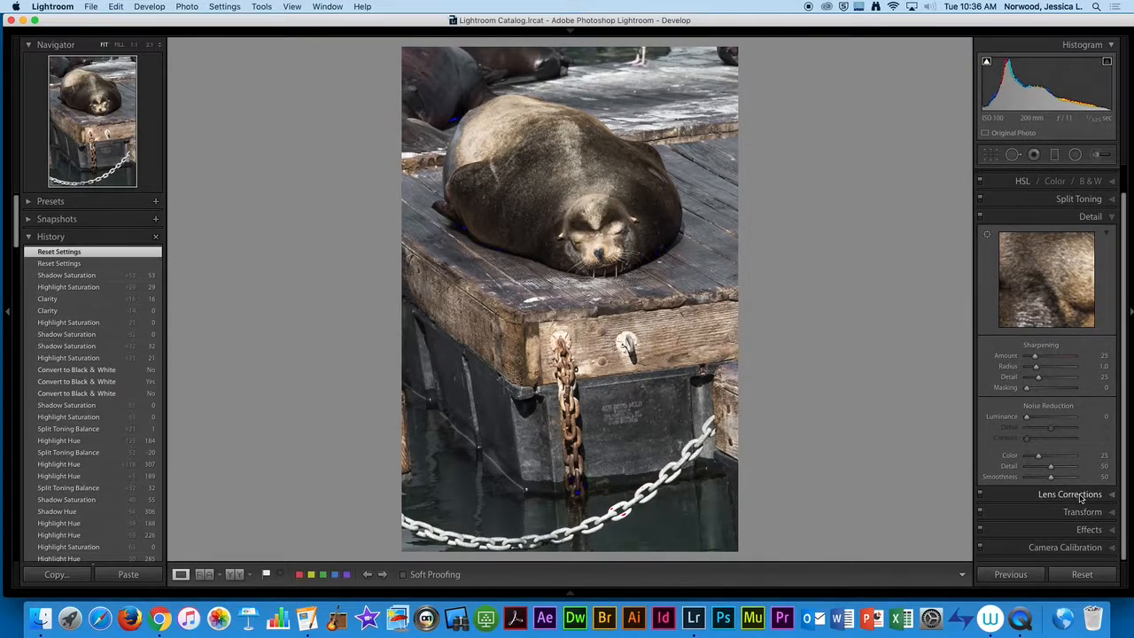
Step: Examine the Profile and Manual settings of the Lens Corrections
{"action": "left_click", "coordinate": [1079, 495]}
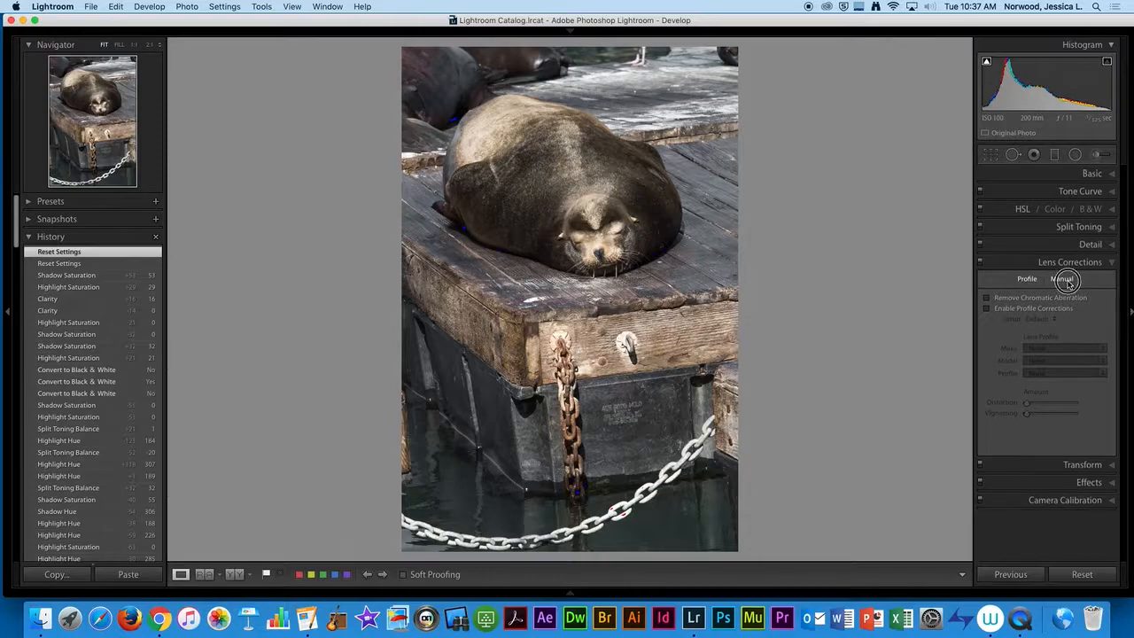
{"action": "left_click", "coordinate": [1062, 282]}
{"action": "left_click", "coordinate": [1028, 280]}
{"action": "left_click", "coordinate": [1067, 280]}
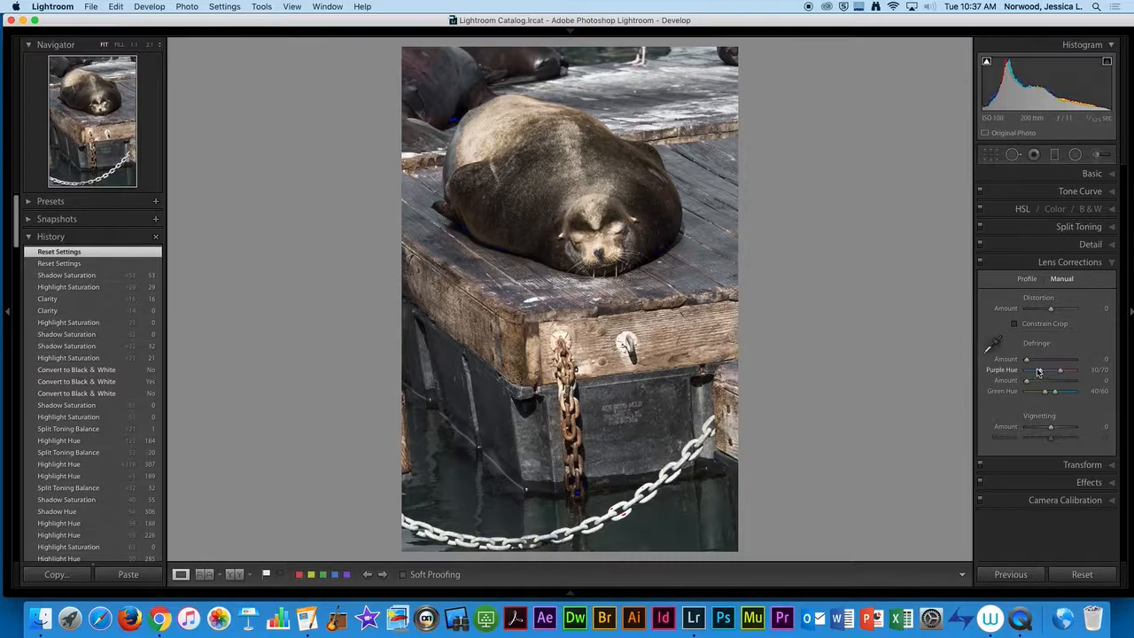
{"action": "left_click", "coordinate": [1094, 264]}
Step: Try transforming the photo with vertical 4, rotate -2, X offset -26 and horizontal -4, resetting each value to 0
{"action": "left_click", "coordinate": [1084, 280]}
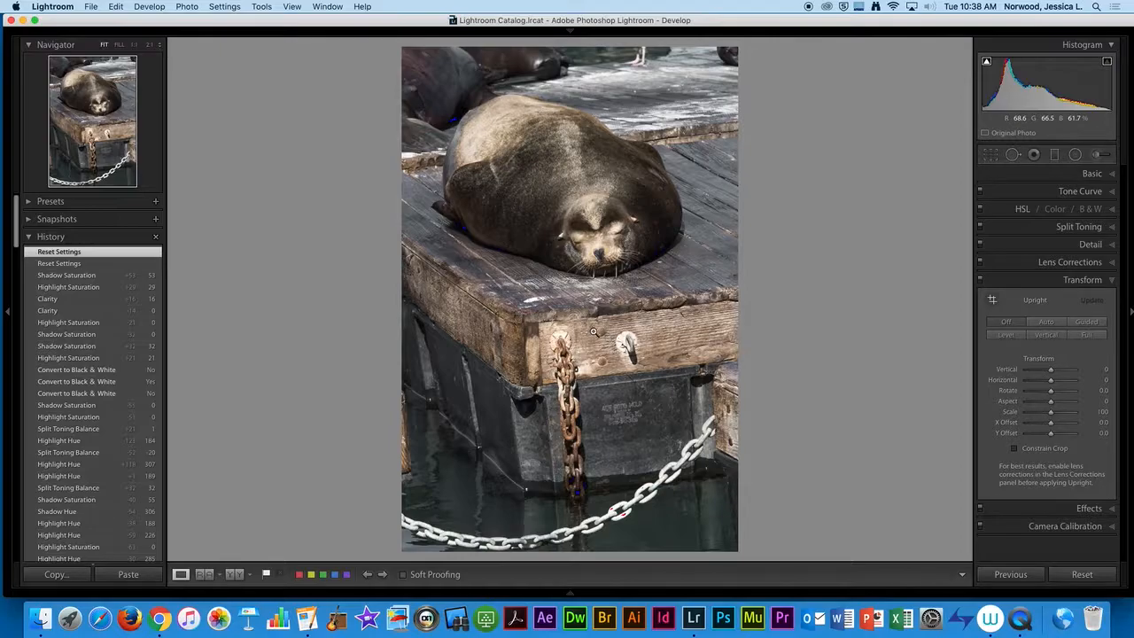
{"action": "left_click", "coordinate": [1049, 380]}
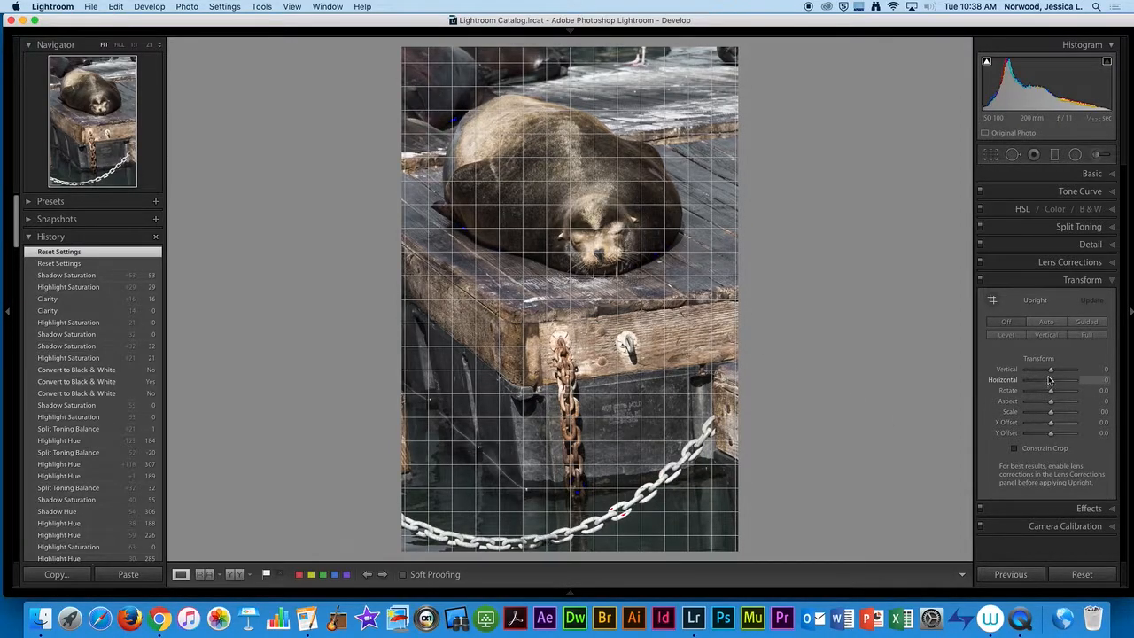
{"action": "left_click_drag", "start_coordinate": [1051, 370], "coordinate": [1047, 423]}
{"action": "double_click", "coordinate": [1052, 371]}
{"action": "double_click", "coordinate": [1045, 392]}
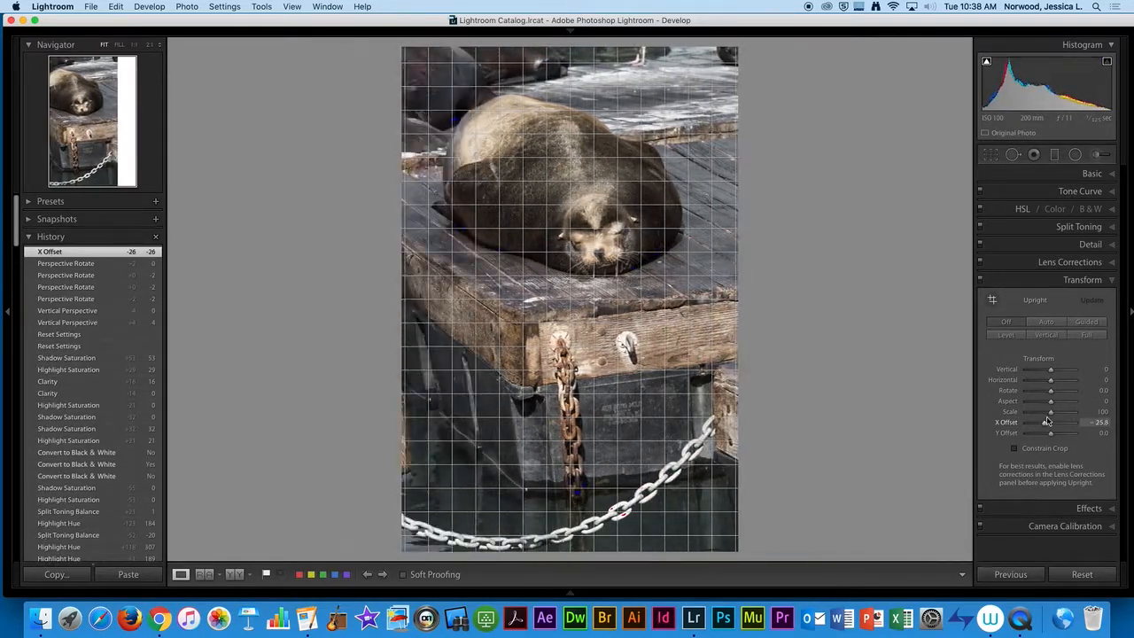
{"action": "double_click", "coordinate": [1048, 423]}
{"action": "mouse_move", "coordinate": [1051, 380]}
{"action": "left_mouse_down"}
{"action": "mouse_move", "coordinate": [1064, 379]}
{"action": "mouse_move", "coordinate": [1037, 380]}
{"action": "mouse_move", "coordinate": [1063, 379]}
{"action": "mouse_move", "coordinate": [1051, 383]}
{"action": "left_mouse_up"}
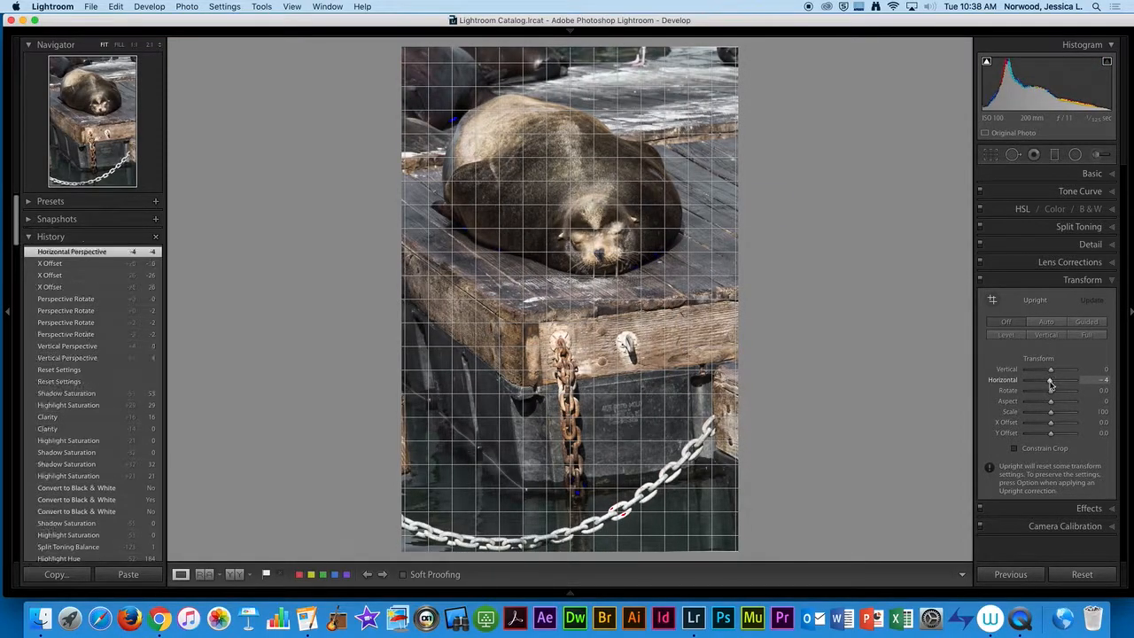
{"action": "double_click", "coordinate": [1050, 381]}
Step: Try the Vertical Upright correction with a vertical perspective of -43, reset the perspective to 0 and turn Upright off
{"action": "left_click", "coordinate": [1046, 335]}
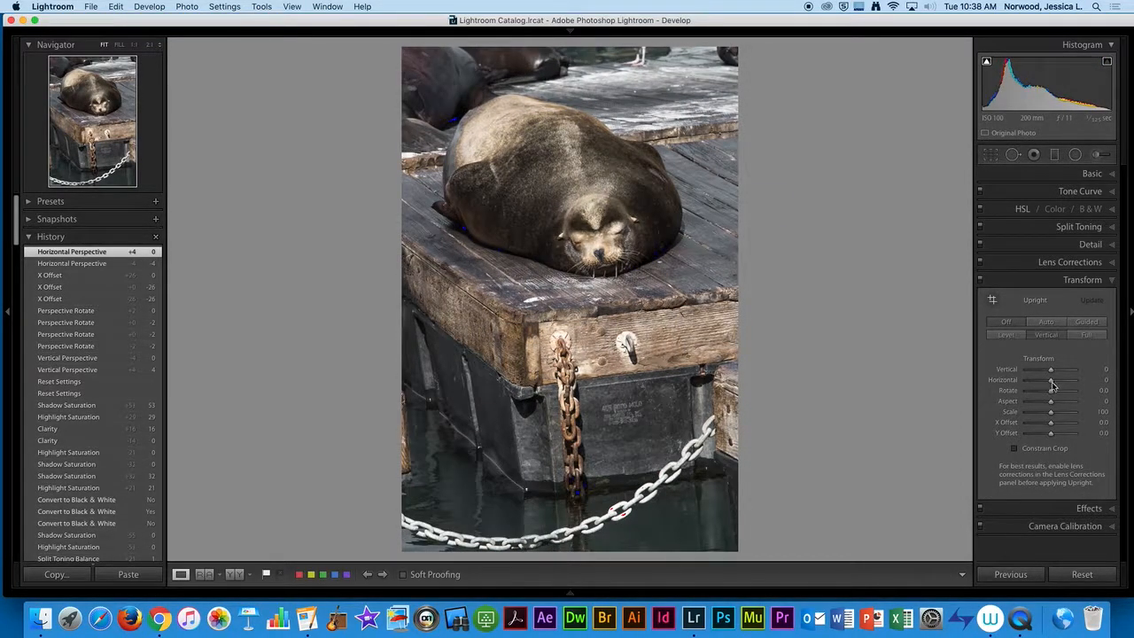
{"action": "left_click_drag", "start_coordinate": [1053, 370], "coordinate": [1056, 371]}
{"action": "left_click_drag", "start_coordinate": [1033, 369], "coordinate": [1051, 369]}
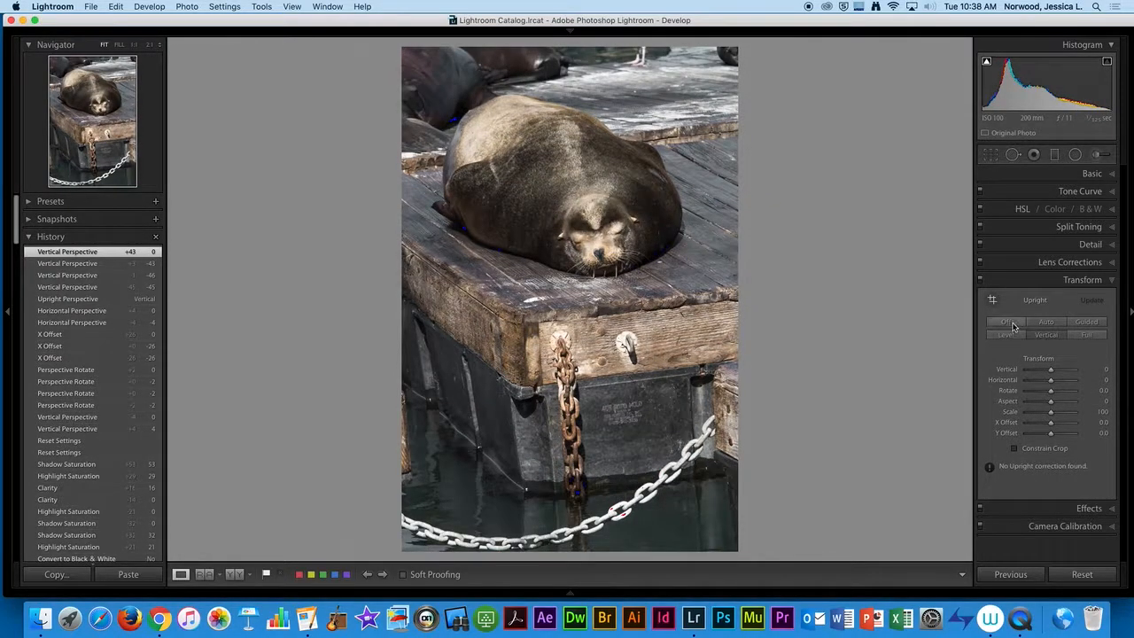
{"action": "left_click", "coordinate": [1006, 322]}
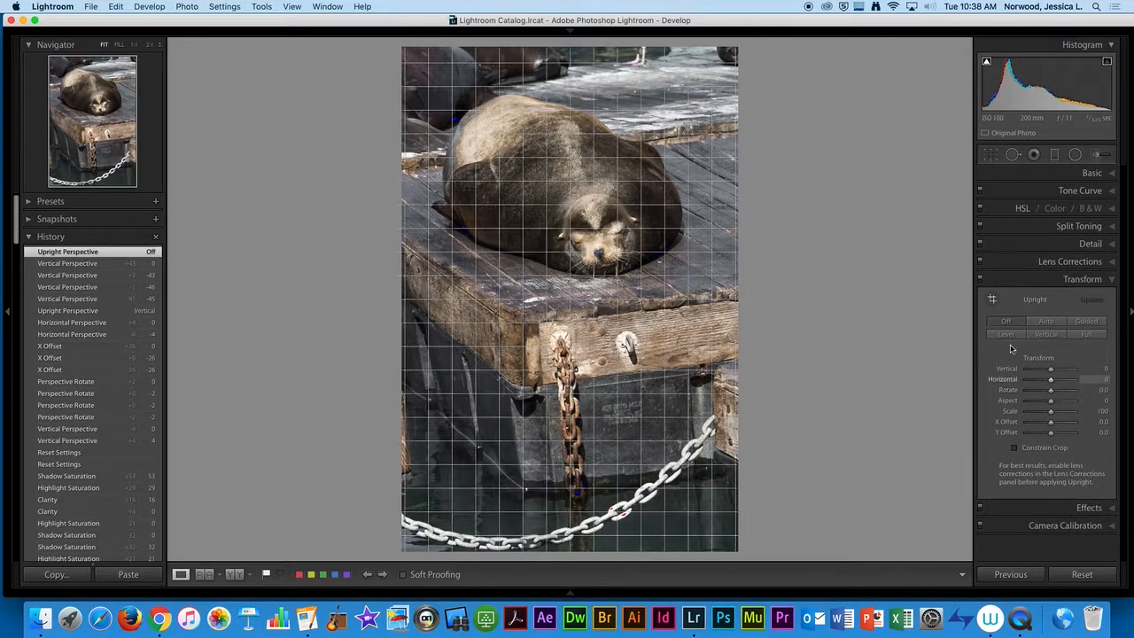
Step: Try a Guided Upright correction with guides along the dock's vertical side and its front top edge, and undo both guides
{"action": "left_click", "coordinate": [992, 303]}
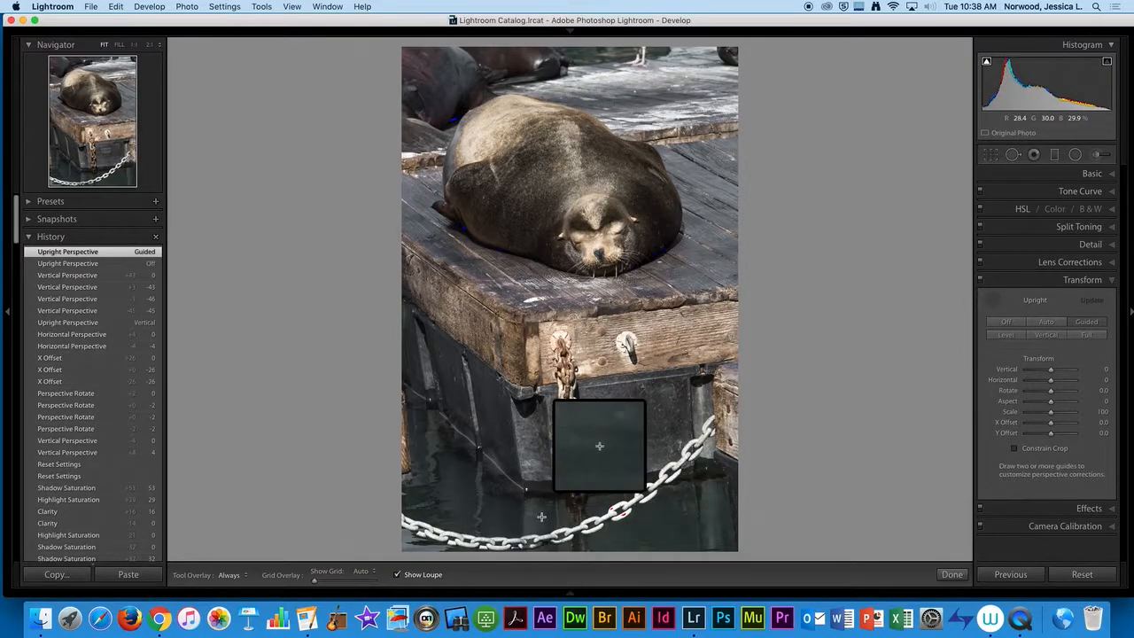
{"action": "left_click_drag", "start_coordinate": [530, 522], "coordinate": [490, 263]}
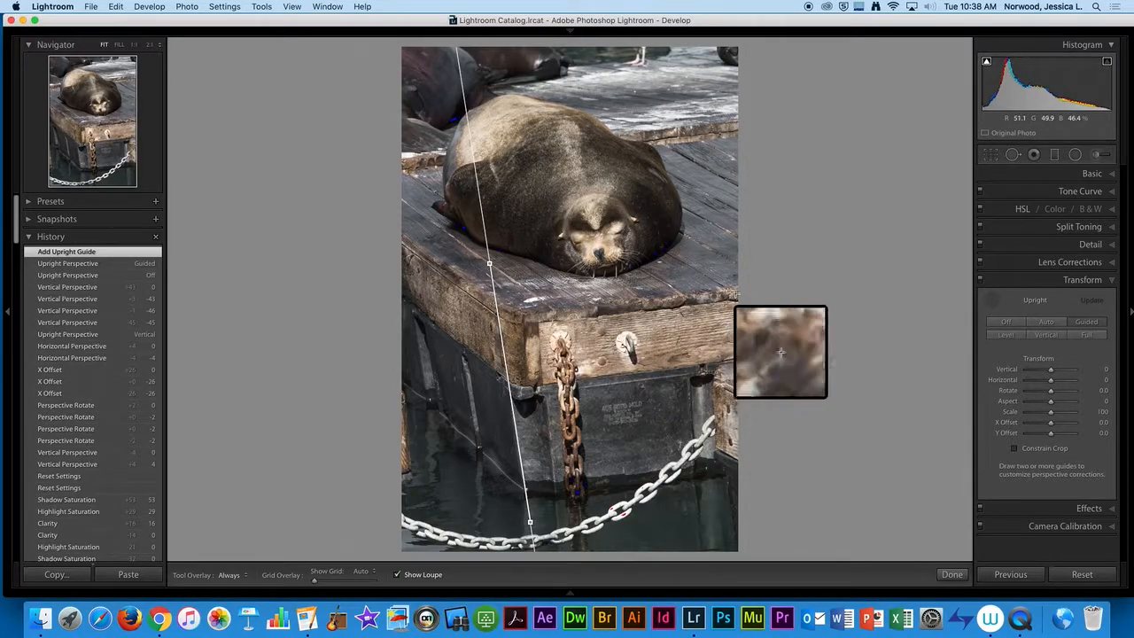
{"action": "left_click_drag", "start_coordinate": [771, 286], "coordinate": [471, 326]}
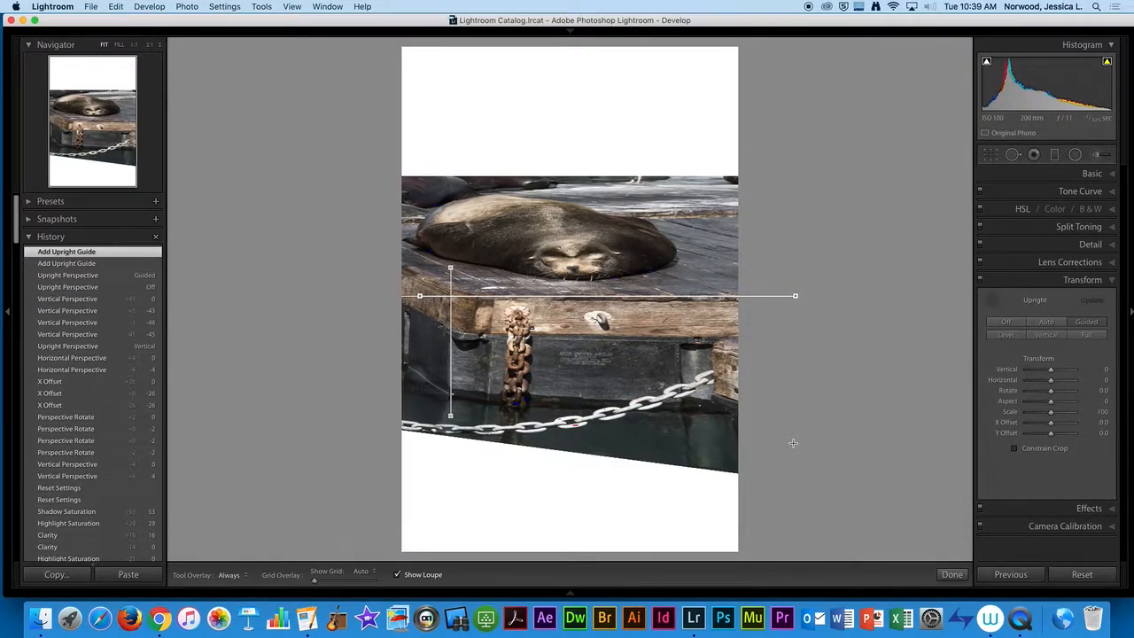
{"action": "key", "text": "cmd+z"}
{"action": "key", "text": "cmd+z"}
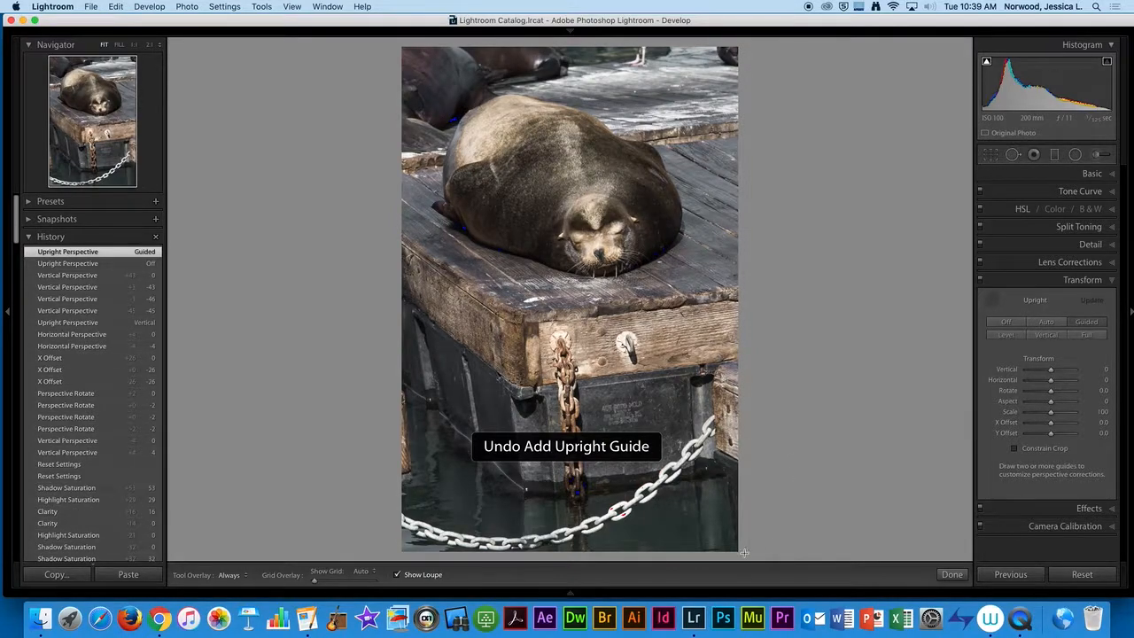
{"action": "left_click", "coordinate": [995, 302]}
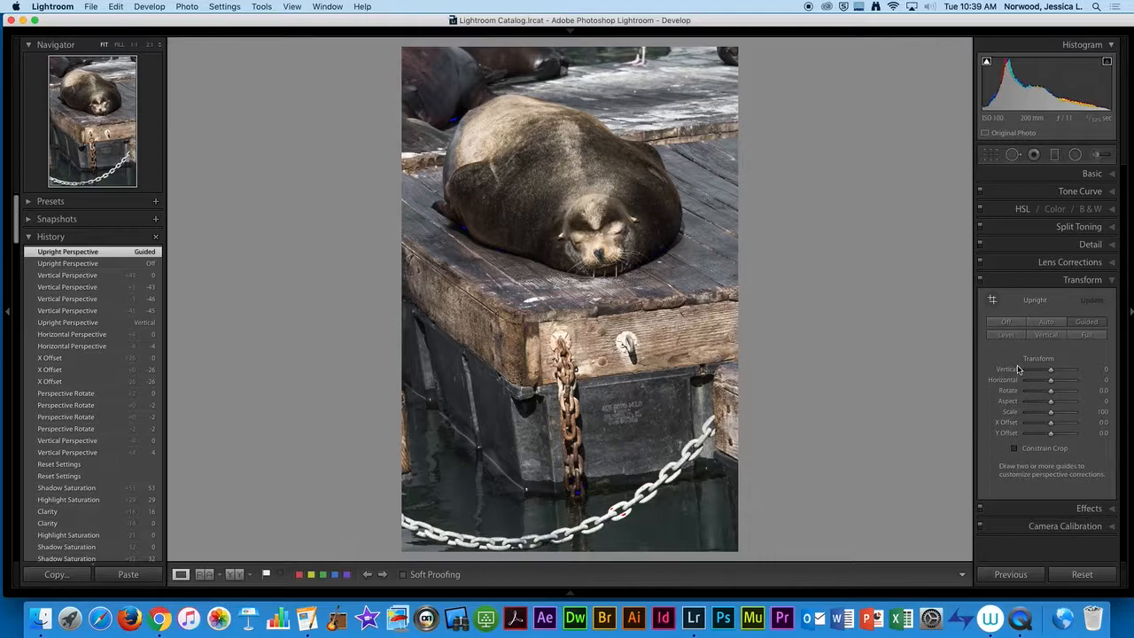
{"action": "mouse_move", "coordinate": [1099, 374]}
{"action": "left_click", "coordinate": [1083, 280]}
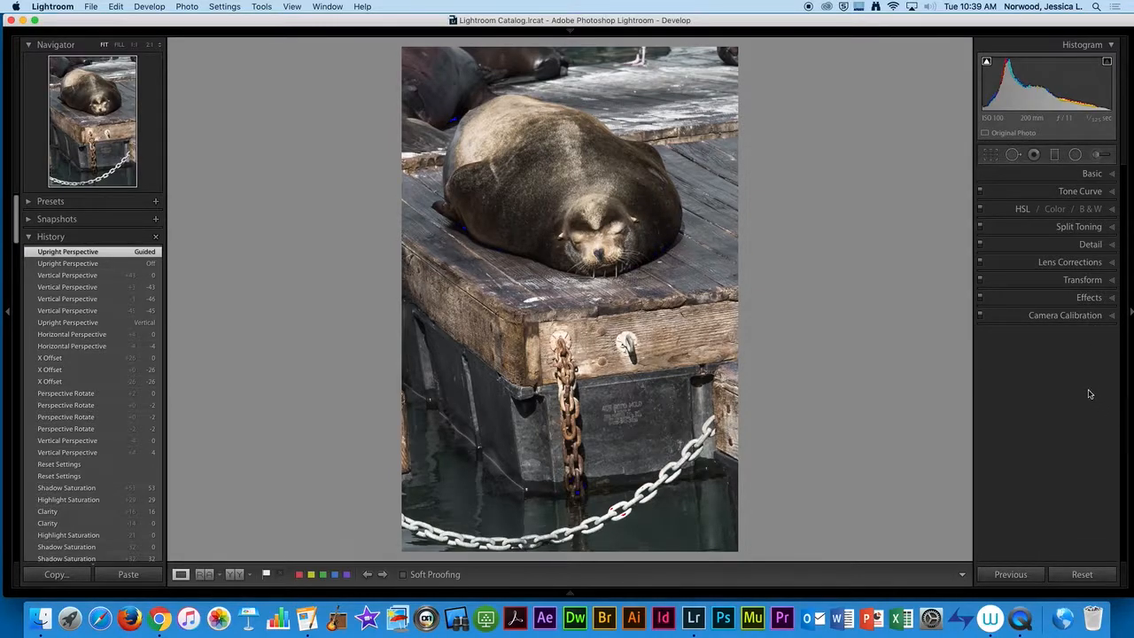
Step: Try a Dehaze amount of 11 on the sea lion photo and reset it to 0
{"action": "left_click", "coordinate": [1090, 298]}
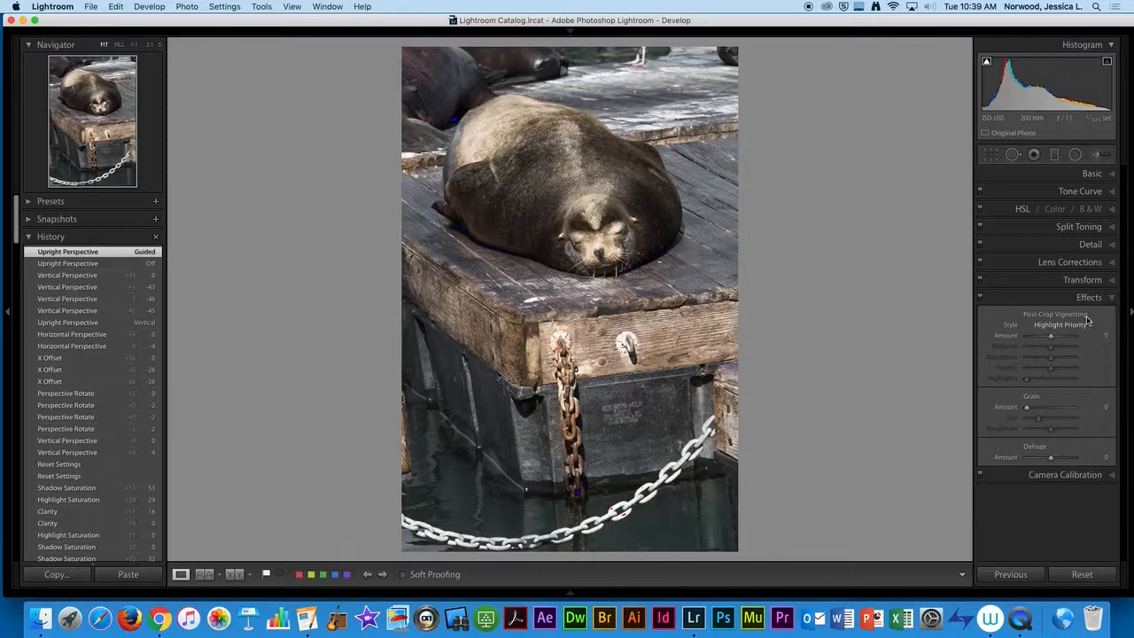
{"action": "mouse_move", "coordinate": [1051, 458]}
{"action": "left_mouse_down"}
{"action": "mouse_move", "coordinate": [1063, 459]}
{"action": "mouse_move", "coordinate": [1042, 459]}
{"action": "mouse_move", "coordinate": [1054, 462]}
{"action": "left_mouse_up"}
{"action": "double_click", "coordinate": [1054, 460]}
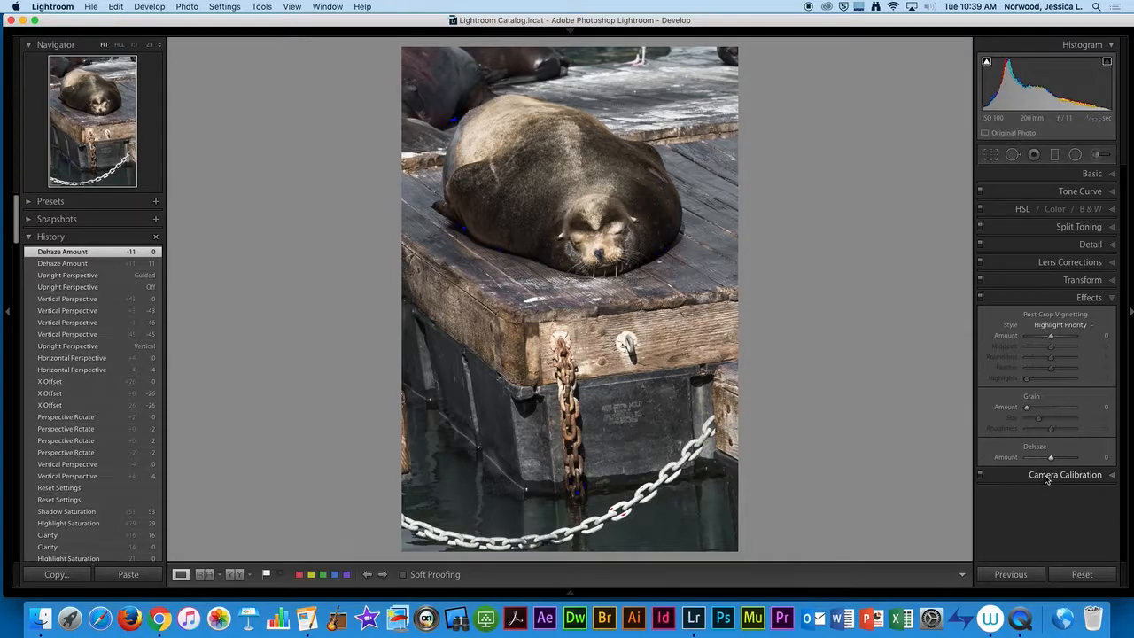
Step: Reveal the filmstrip, select the seagull and Alcatraz photo IMG_2862.CR2, and set its Dehaze amount to +28
{"action": "left_click", "coordinate": [571, 593]}
{"action": "left_click", "coordinate": [701, 558]}
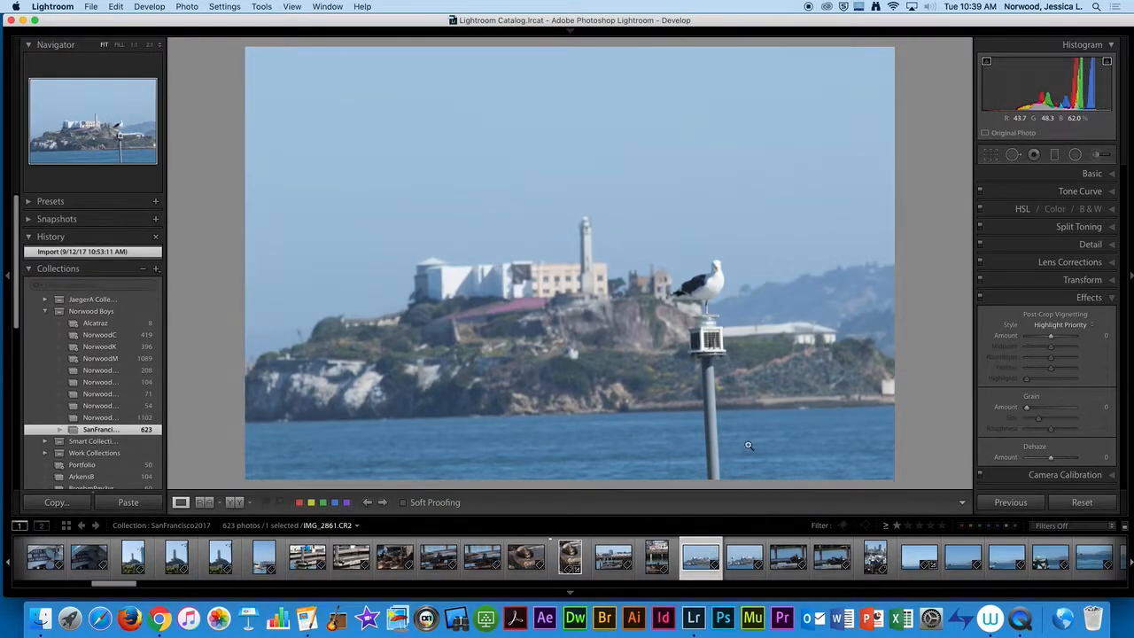
{"action": "left_click", "coordinate": [747, 558]}
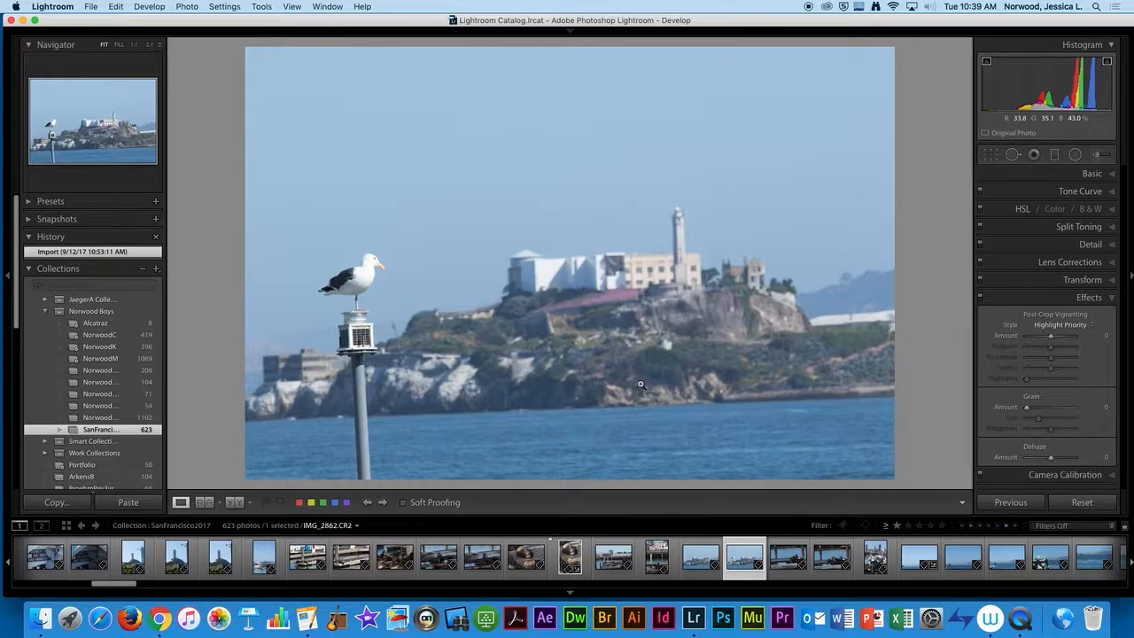
{"action": "left_click_drag", "start_coordinate": [1051, 458], "coordinate": [1058, 460]}
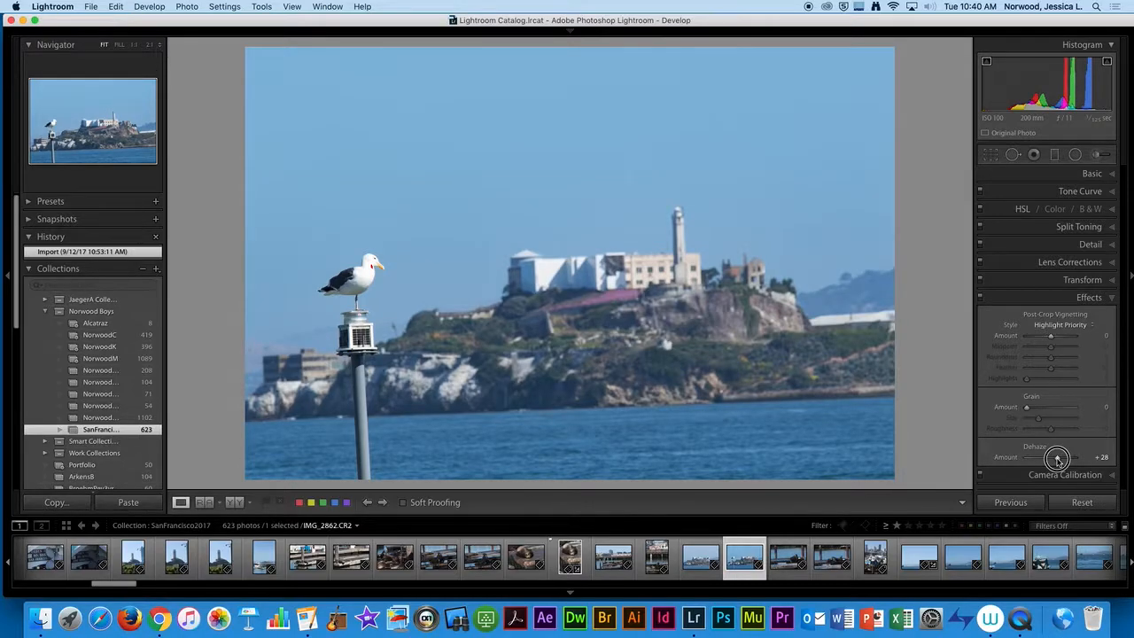
Step: Keep the Alcatraz photo's Dehaze amount at +28 and straighten it with a crop angle of 2.58
{"action": "left_click_drag", "start_coordinate": [1057, 459], "coordinate": [1058, 459]}
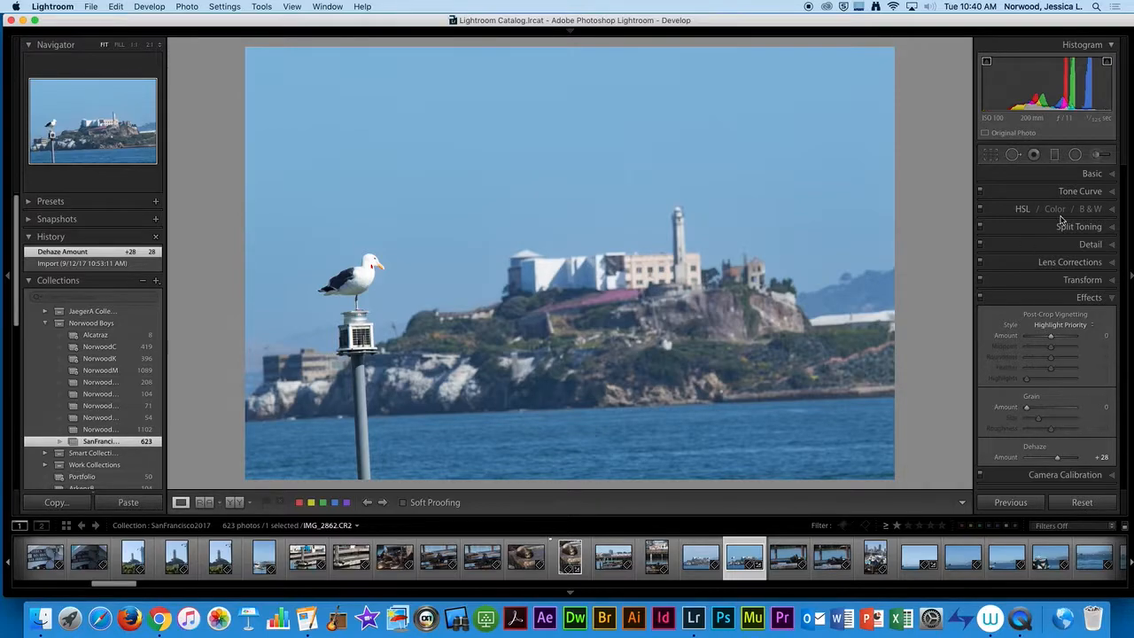
{"action": "left_click", "coordinate": [993, 157]}
{"action": "left_click_drag", "start_coordinate": [1051, 231], "coordinate": [1052, 229]}
{"action": "key", "text": "Return"}
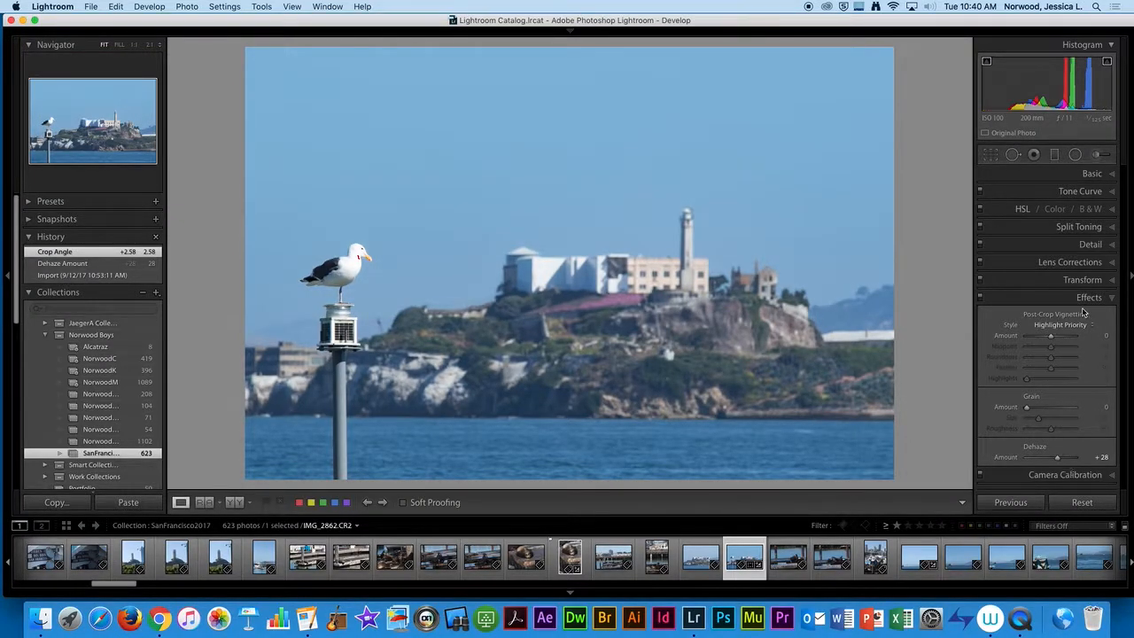
Step: Examine the Camera Calibration settings and collapse them again
{"action": "left_click", "coordinate": [1081, 478]}
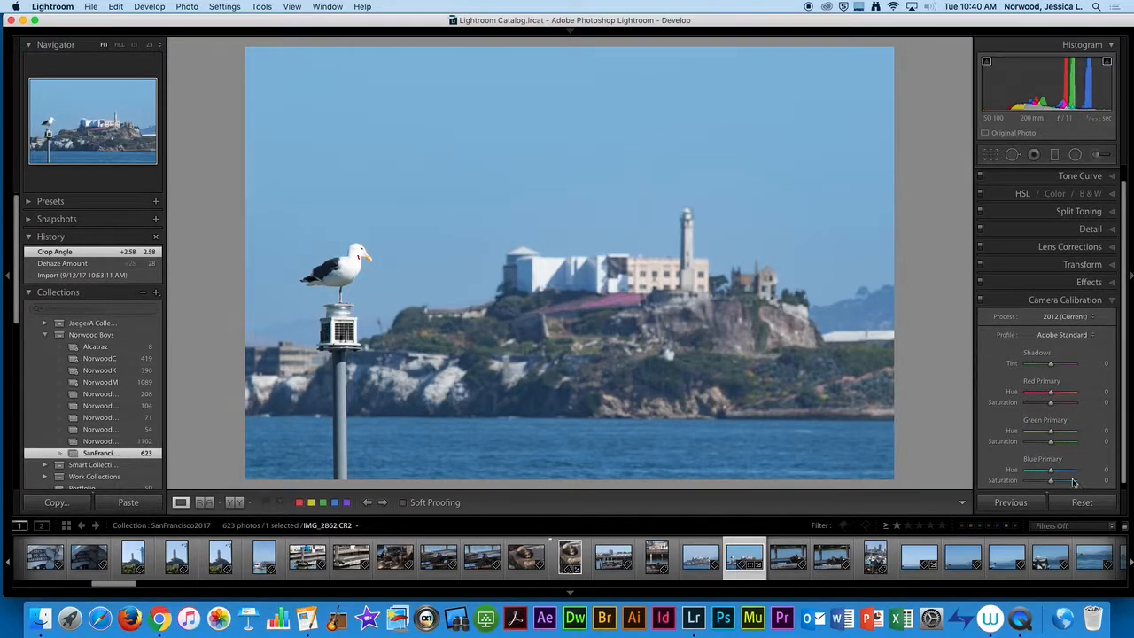
{"action": "left_click", "coordinate": [1073, 305]}
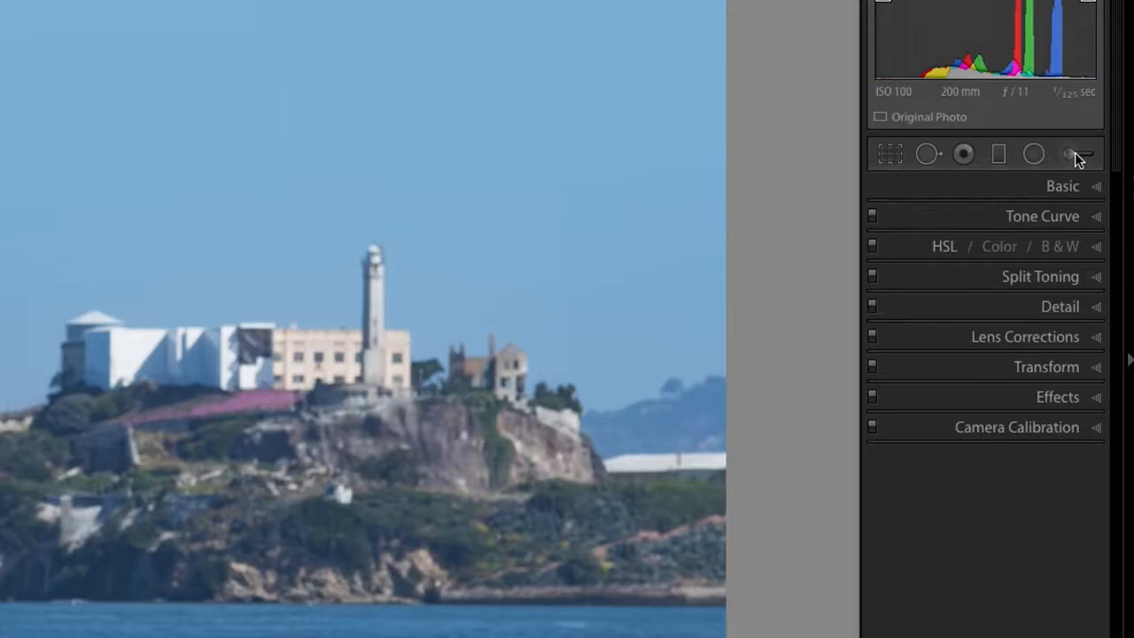
Step: Activate the Adjustment Brush, compare the settings of brushes A and B, and leave brush A active
{"action": "left_click", "coordinate": [1075, 156]}
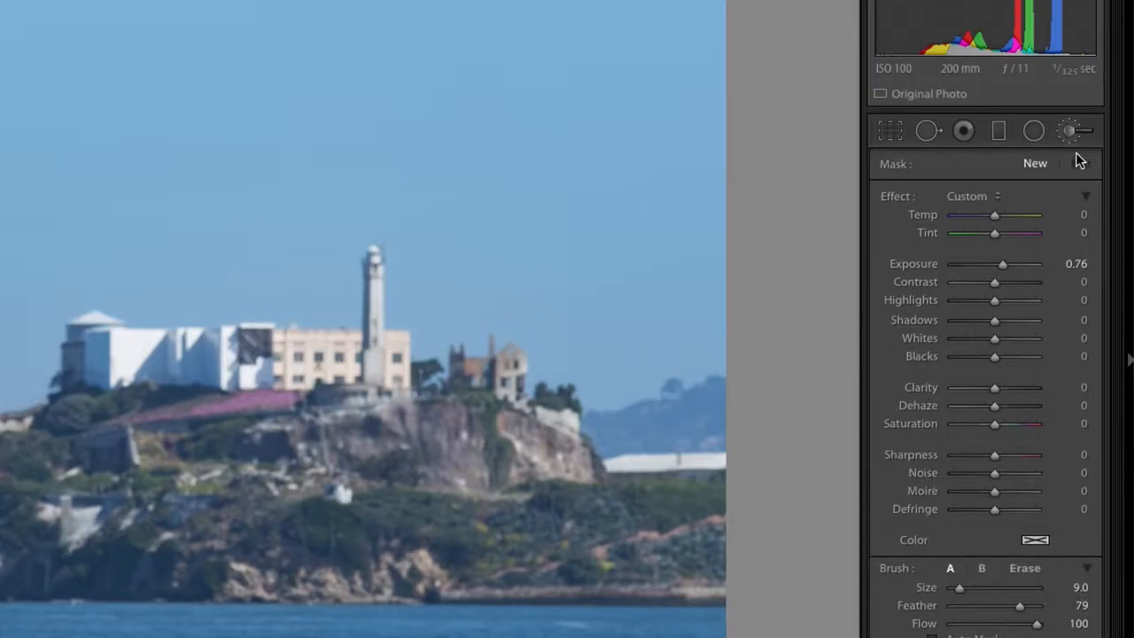
{"action": "key", "text": "alt"}
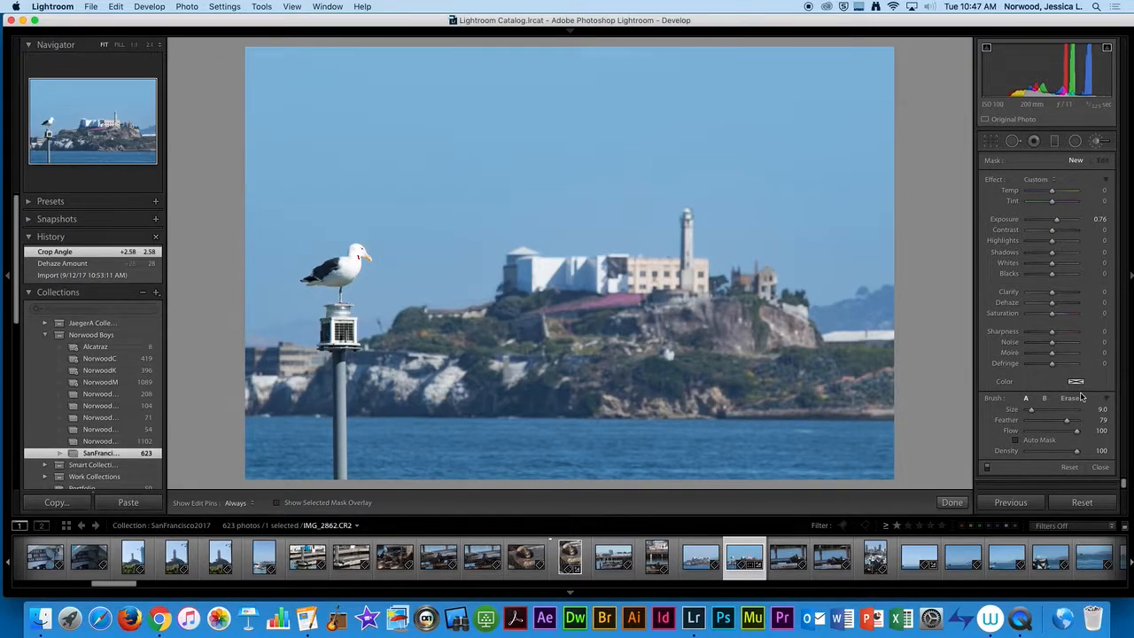
{"action": "key", "text": "alt"}
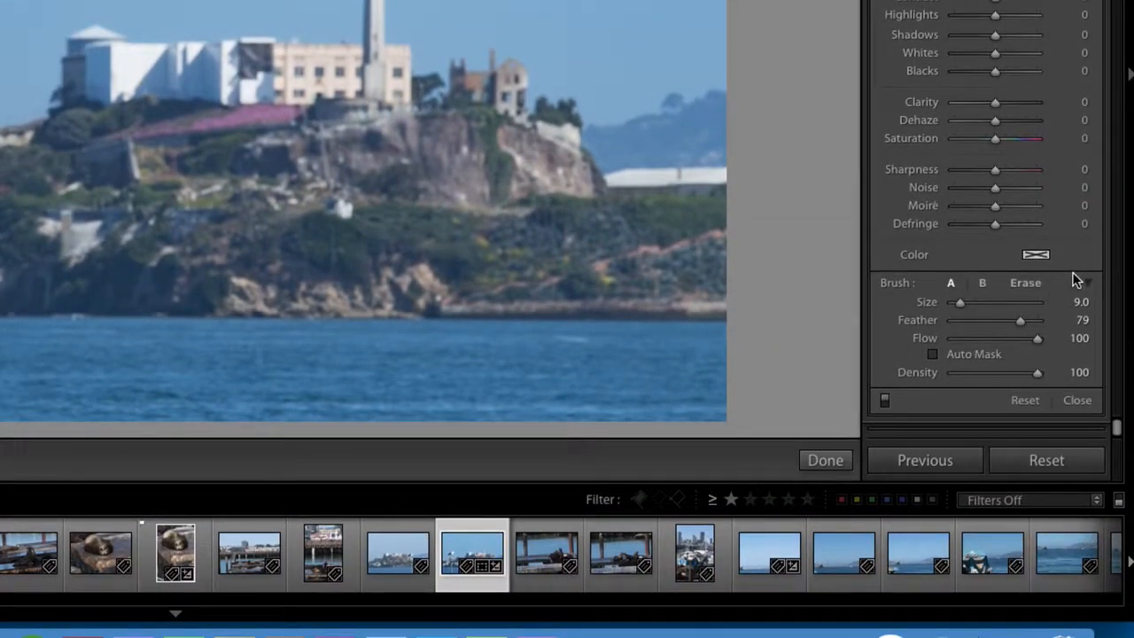
{"action": "left_click", "coordinate": [982, 283]}
{"action": "left_click", "coordinate": [950, 283]}
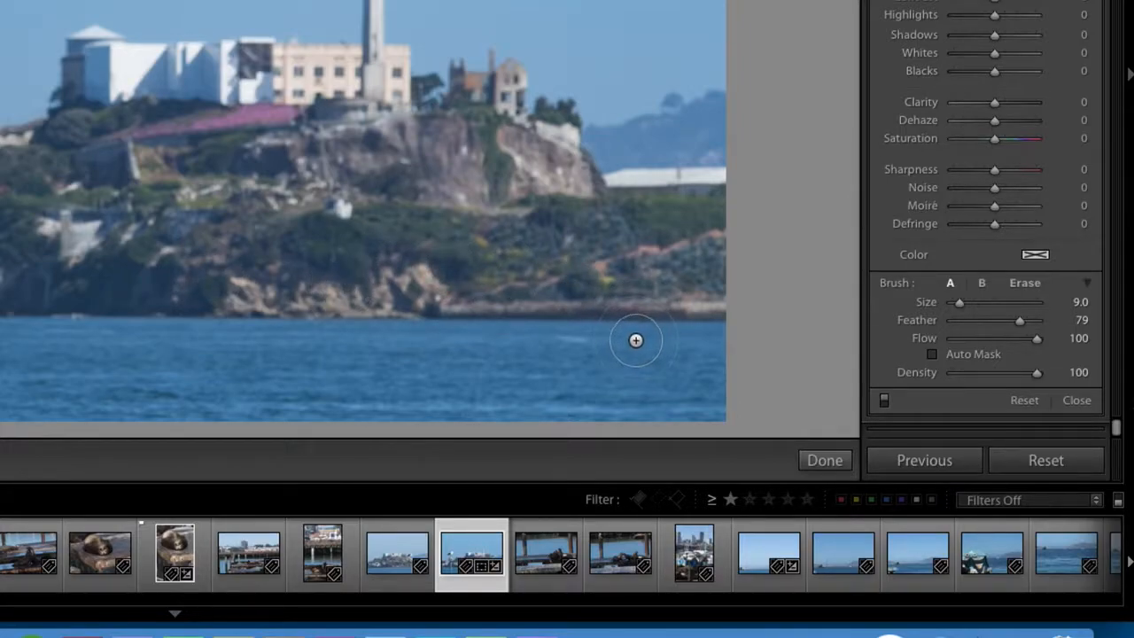
{"action": "left_click", "coordinate": [982, 285]}
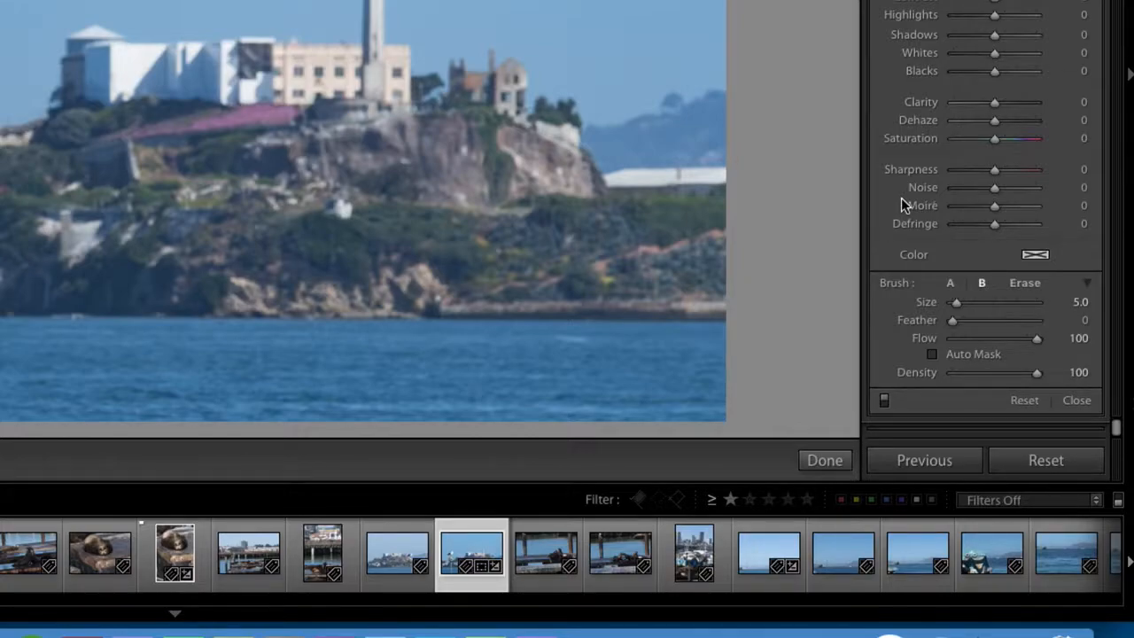
{"action": "left_click", "coordinate": [951, 284]}
Step: Try smaller and larger sizes for brush A over the island, ending at size 11 with feather 79
{"action": "key", "text": "bracketleft"}
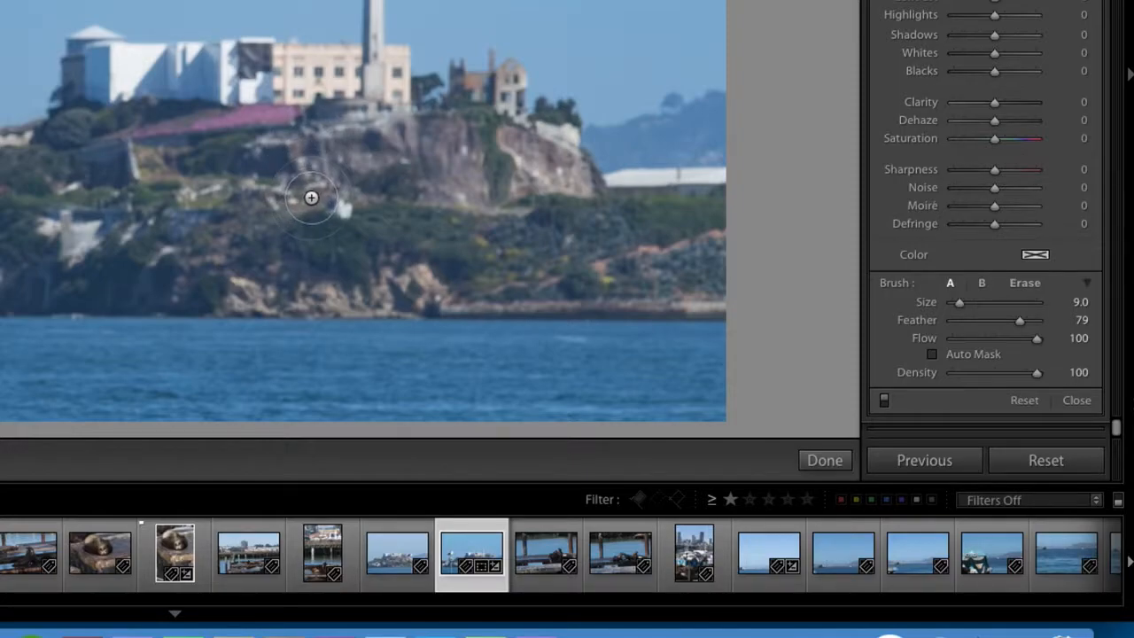
{"action": "key", "text": "bracketleft"}
{"action": "key", "text": "bracketleft"}
{"action": "key", "text": "bracketleft"}
{"action": "key", "text": "bracketleft"}
{"action": "key", "text": "bracketright"}
{"action": "key", "text": "bracketright"}
{"action": "key", "text": "bracketright"}
{"action": "scroll", "coordinate": [312, 195], "scroll_direction": "up", "scroll_amount": 2}
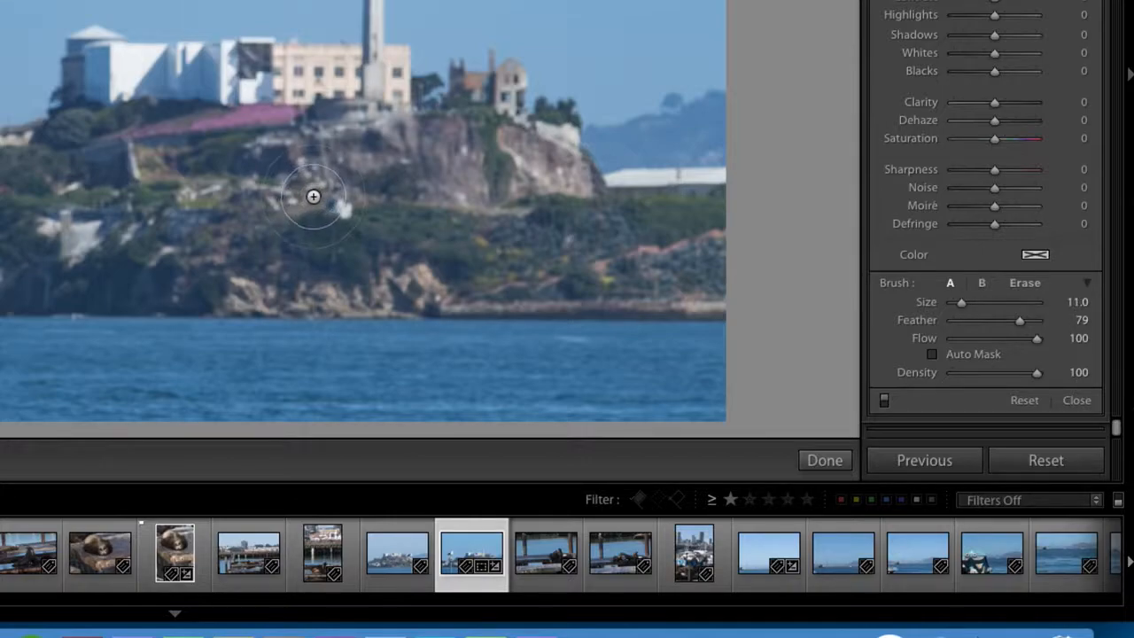
Step: Try different size and feather combinations for brush A, ending at size 7 and feather 64
{"action": "scroll", "coordinate": [313, 193], "scroll_direction": "down", "scroll_amount": 4}
{"action": "scroll", "coordinate": [311, 199], "scroll_direction": "down", "scroll_amount": 7}
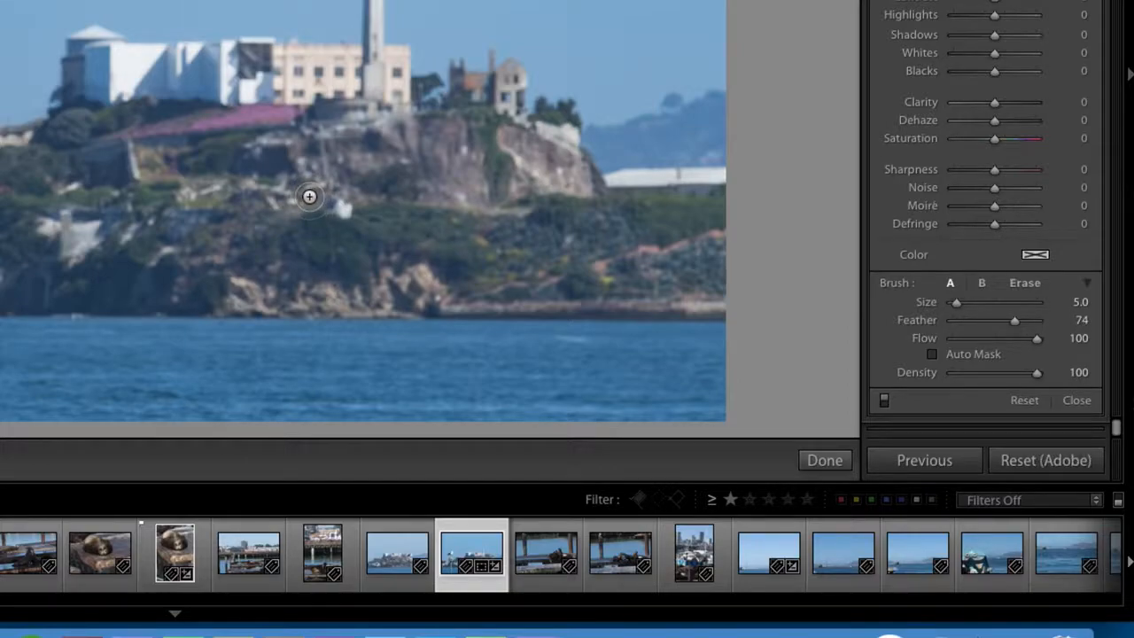
{"action": "scroll", "coordinate": [311, 199], "scroll_direction": "down", "scroll_amount": 2}
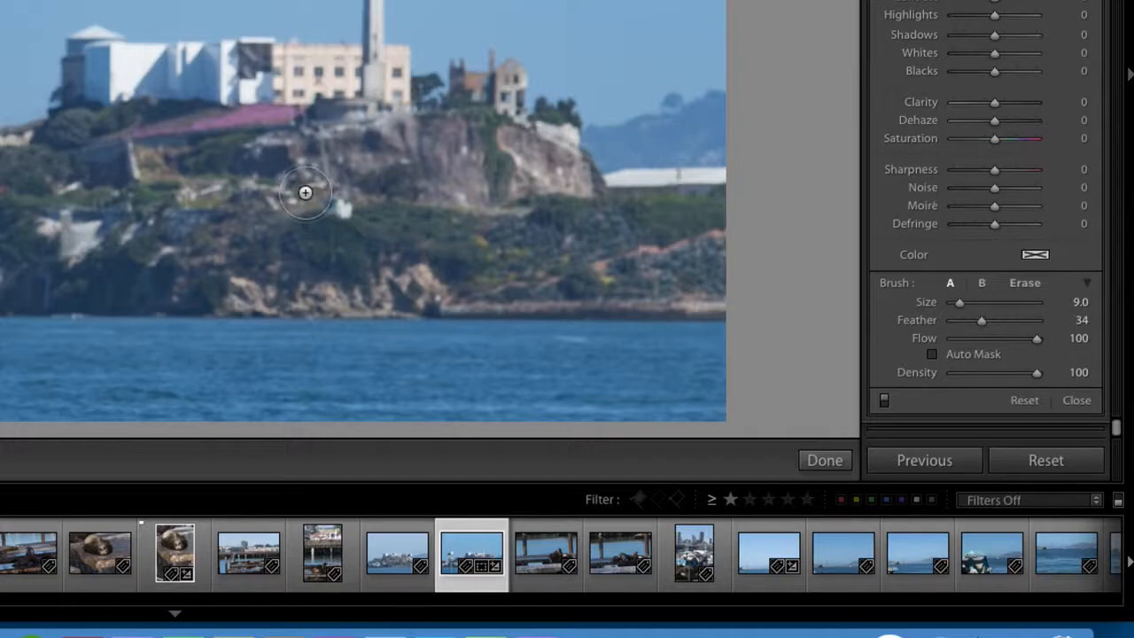
{"action": "scroll", "coordinate": [305, 192], "scroll_direction": "up", "scroll_amount": 2}
{"action": "scroll", "coordinate": [303, 190], "scroll_direction": "up", "scroll_amount": 5, "text": "shift"}
{"action": "scroll", "coordinate": [303, 190], "scroll_direction": "up", "scroll_amount": 2, "text": "shift"}
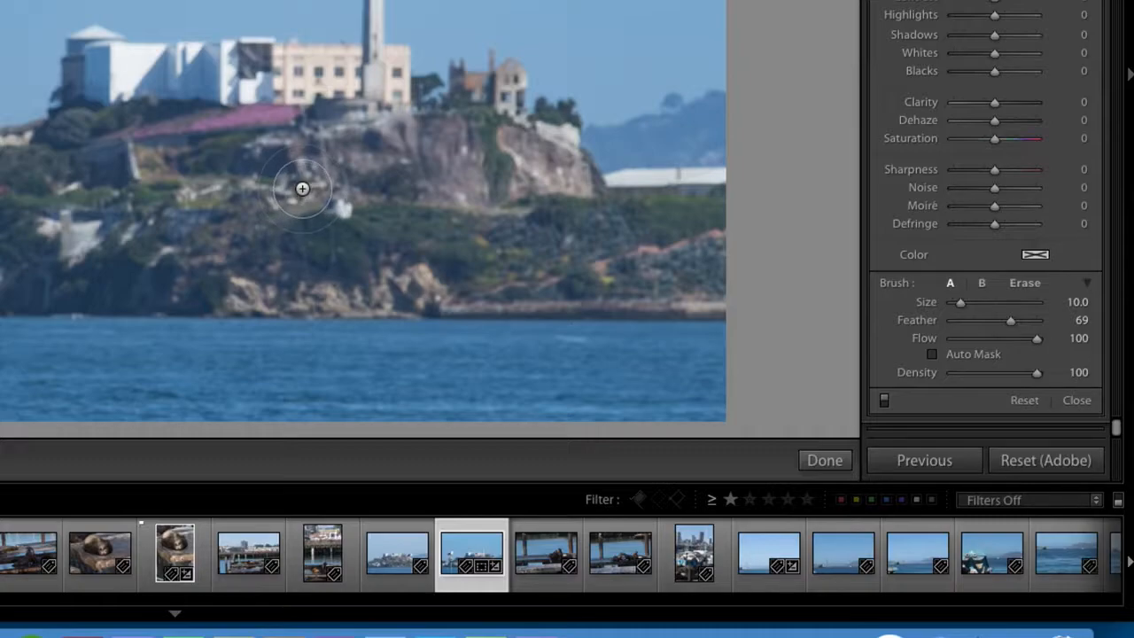
{"action": "scroll", "coordinate": [303, 190], "scroll_direction": "down", "scroll_amount": 6, "text": "shift"}
{"action": "scroll", "coordinate": [303, 190], "scroll_direction": "up", "scroll_amount": 5, "text": "shift"}
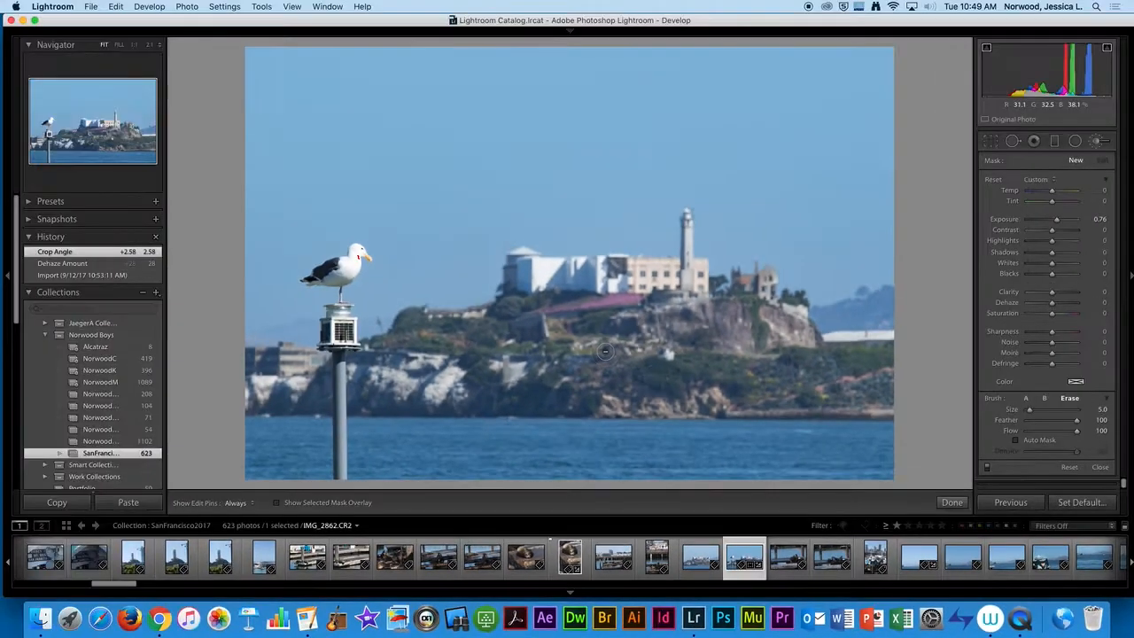
{"action": "scroll", "coordinate": [501, 363], "scroll_direction": "down", "scroll_amount": 3}
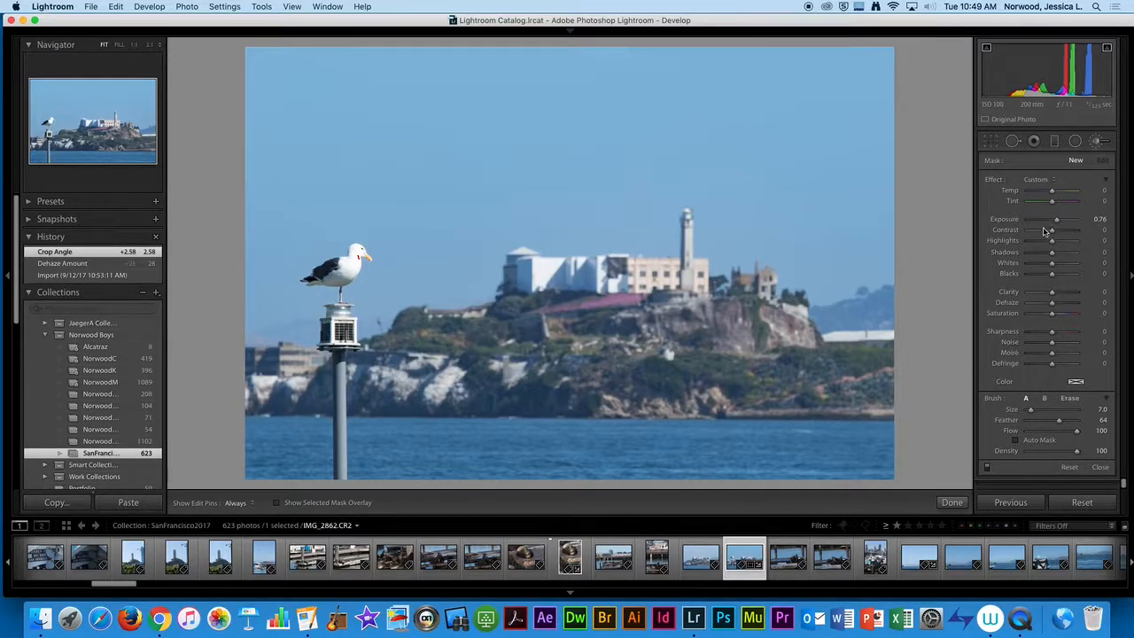
Step: Select the sea lion photo IMG_2858.CR2 and brush an exposure of -1.05 over the dock's dark side and the water below it
{"action": "left_click", "coordinate": [569, 553]}
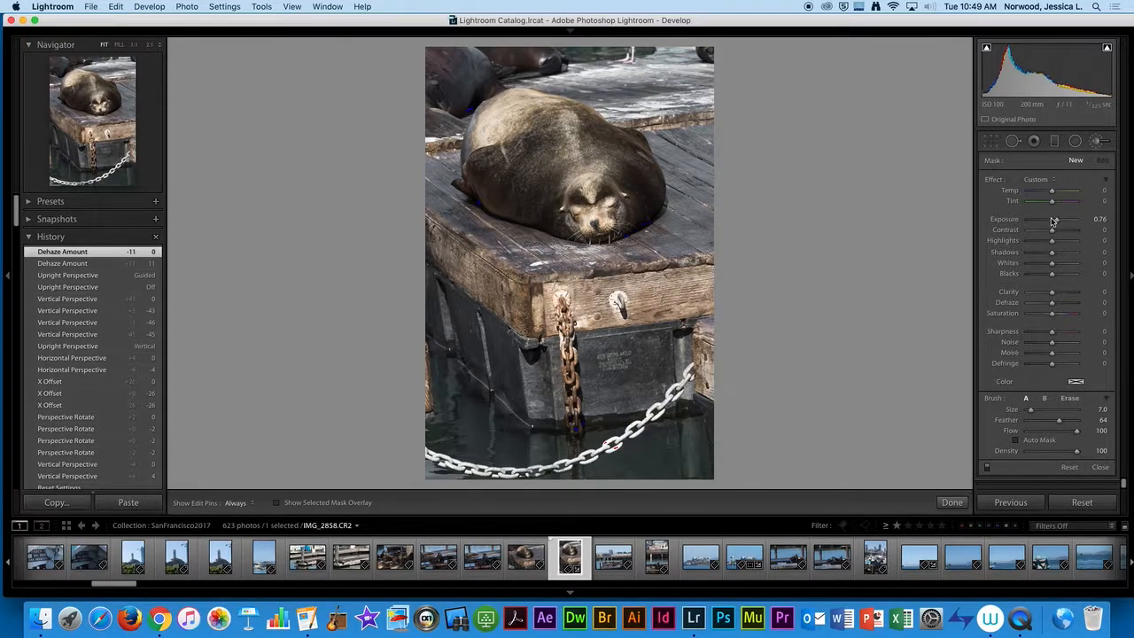
{"action": "left_click_drag", "start_coordinate": [1057, 222], "coordinate": [1047, 225]}
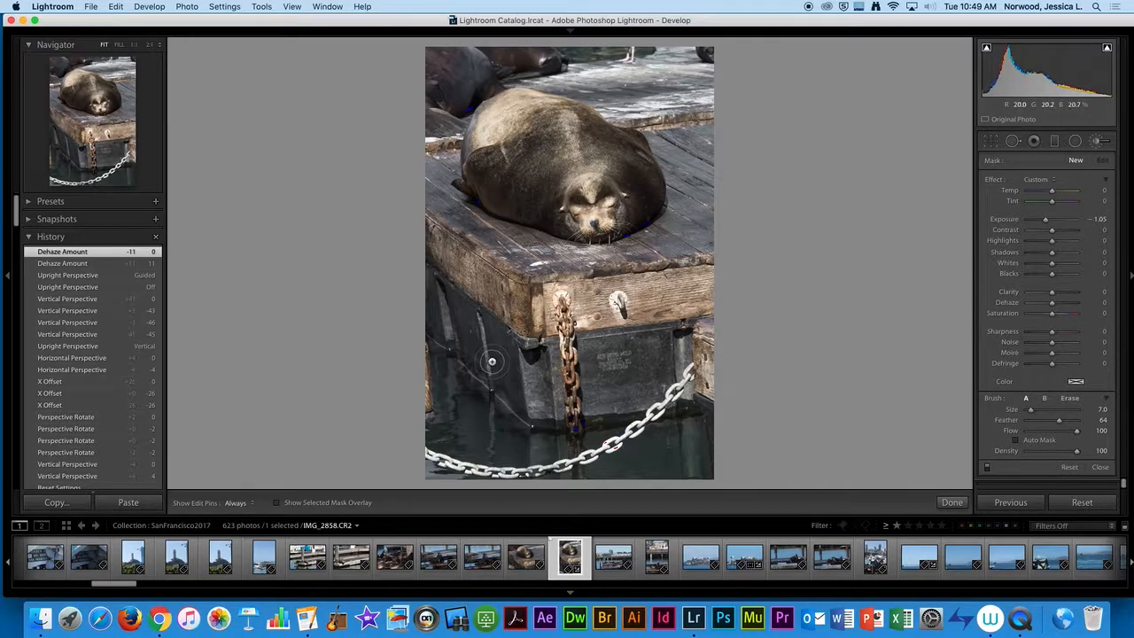
{"action": "key", "text": "h"}
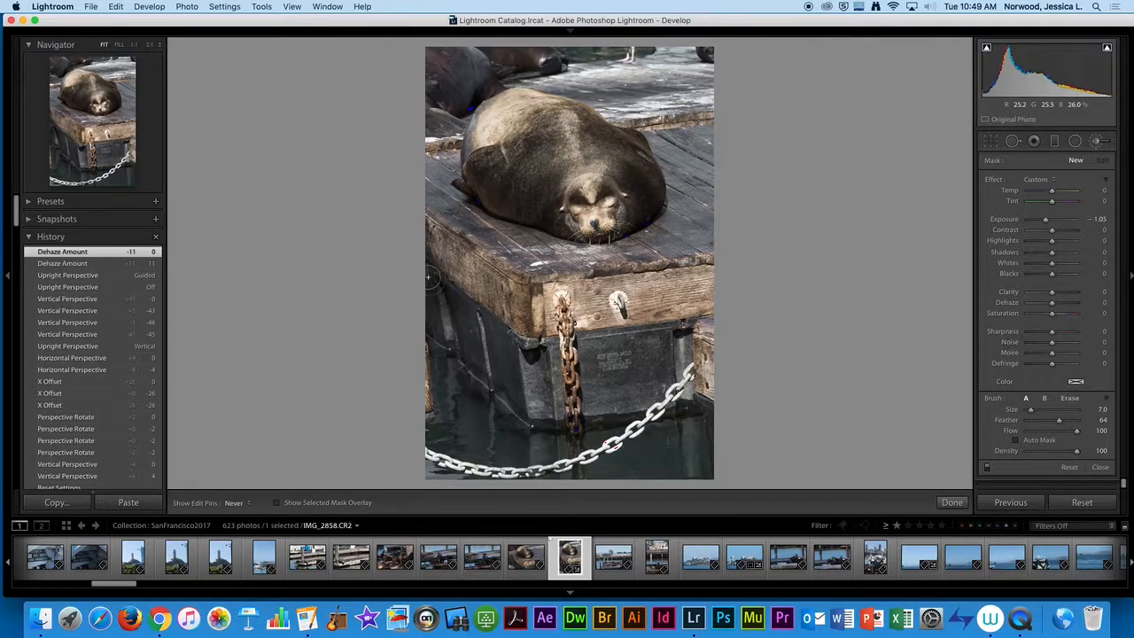
{"action": "mouse_move", "coordinate": [521, 353]}
{"action": "left_mouse_down"}
{"action": "mouse_move", "coordinate": [603, 343]}
{"action": "mouse_move", "coordinate": [720, 395]}
{"action": "mouse_move", "coordinate": [667, 364]}
{"action": "mouse_move", "coordinate": [694, 479]}
{"action": "mouse_move", "coordinate": [651, 468]}
{"action": "mouse_move", "coordinate": [596, 413]}
{"action": "mouse_move", "coordinate": [565, 484]}
{"action": "mouse_move", "coordinate": [454, 413]}
{"action": "mouse_move", "coordinate": [592, 487]}
{"action": "mouse_move", "coordinate": [621, 448]}
{"action": "mouse_move", "coordinate": [421, 476]}
{"action": "mouse_move", "coordinate": [411, 314]}
{"action": "mouse_move", "coordinate": [538, 408]}
{"action": "mouse_move", "coordinate": [520, 387]}
{"action": "mouse_move", "coordinate": [612, 375]}
{"action": "mouse_move", "coordinate": [668, 352]}
{"action": "mouse_move", "coordinate": [632, 388]}
{"action": "mouse_move", "coordinate": [667, 405]}
{"action": "mouse_move", "coordinate": [568, 444]}
{"action": "mouse_move", "coordinate": [418, 321]}
{"action": "mouse_move", "coordinate": [435, 298]}
{"action": "mouse_move", "coordinate": [415, 290]}
{"action": "mouse_move", "coordinate": [441, 322]}
{"action": "mouse_move", "coordinate": [450, 415]}
{"action": "mouse_move", "coordinate": [521, 502]}
{"action": "mouse_move", "coordinate": [728, 400]}
{"action": "mouse_move", "coordinate": [696, 397]}
{"action": "left_mouse_up"}
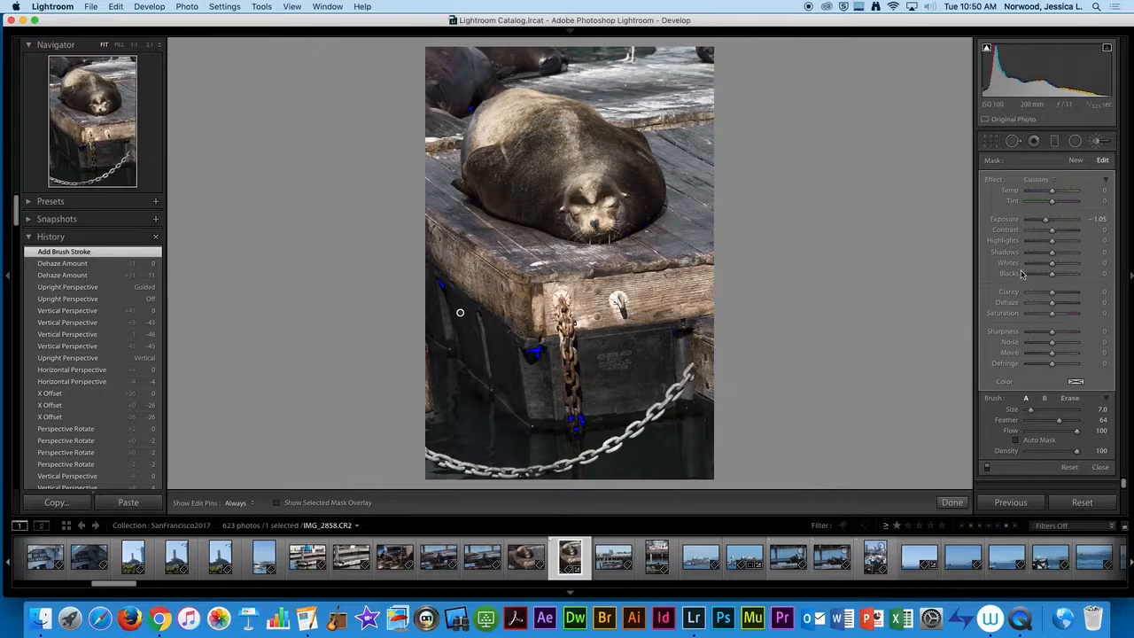
Step: Set the brushed adjustment's exposure to -1.44, clarity to -57 and sharpness to -72
{"action": "left_click_drag", "start_coordinate": [1046, 221], "coordinate": [1043, 222]}
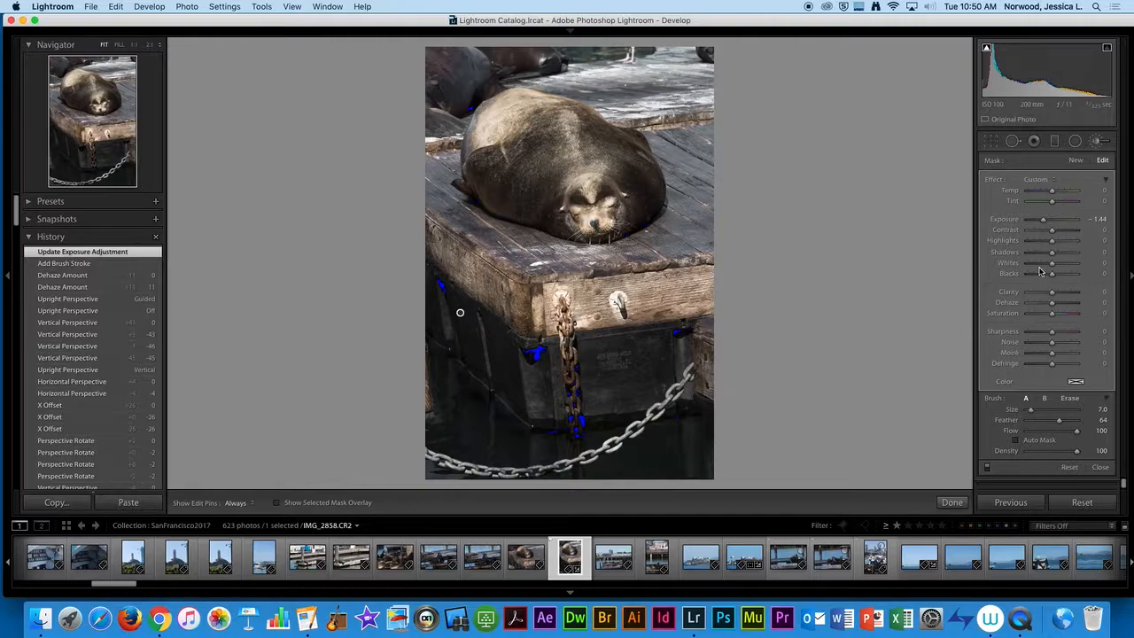
{"action": "left_click_drag", "start_coordinate": [1051, 293], "coordinate": [1013, 296]}
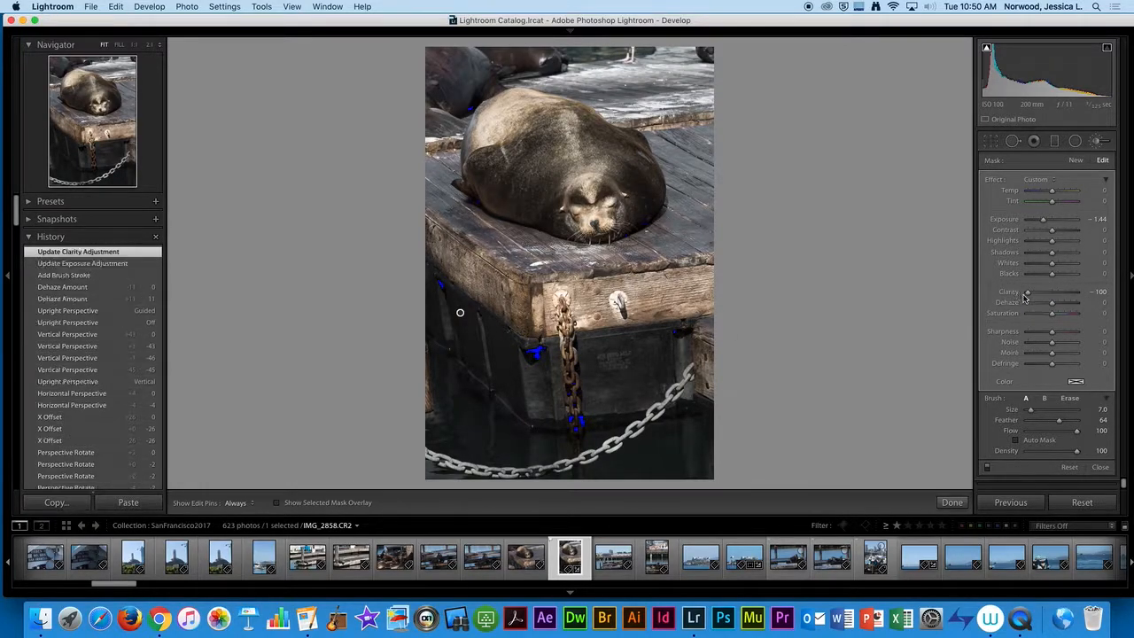
{"action": "left_click_drag", "start_coordinate": [1052, 332], "coordinate": [1039, 293]}
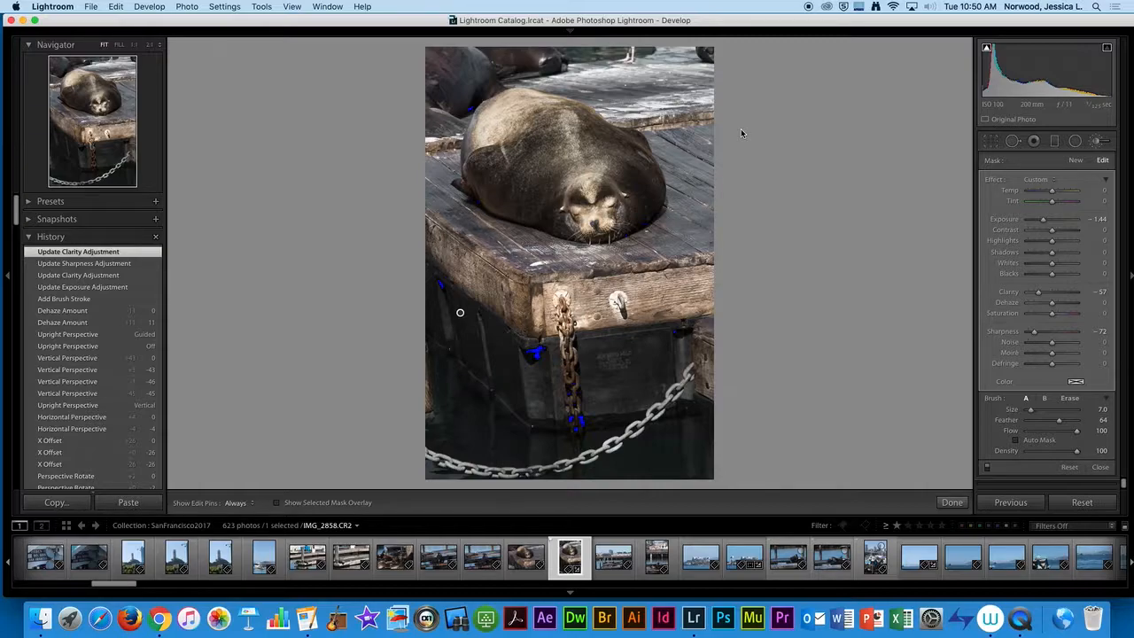
Step: Paint the brush adjustment over the background dock and the other sea lions behind the main sea lion
{"action": "mouse_move", "coordinate": [707, 57]}
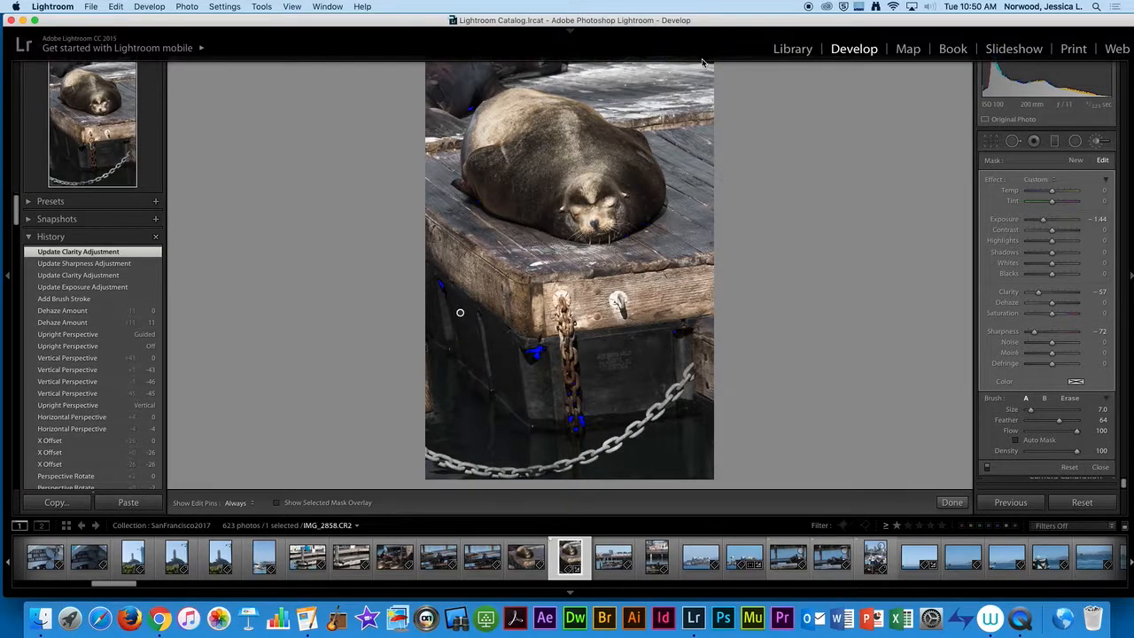
{"action": "mouse_move", "coordinate": [704, 55]}
{"action": "left_mouse_down"}
{"action": "mouse_move", "coordinate": [412, 51]}
{"action": "mouse_move", "coordinate": [443, 106]}
{"action": "mouse_move", "coordinate": [438, 137]}
{"action": "mouse_move", "coordinate": [438, 57]}
{"action": "left_mouse_up"}
{"action": "key", "text": "h"}
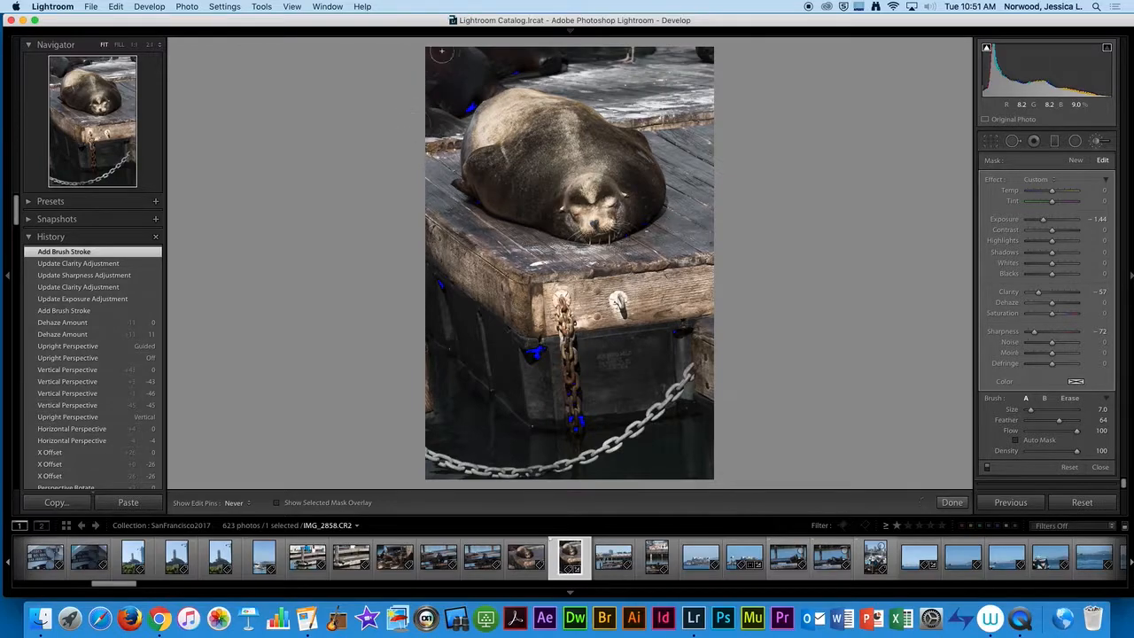
{"action": "mouse_move", "coordinate": [548, 55]}
{"action": "left_mouse_down"}
{"action": "mouse_move", "coordinate": [656, 51]}
{"action": "mouse_move", "coordinate": [701, 89]}
{"action": "mouse_move", "coordinate": [715, 69]}
{"action": "left_mouse_up"}
{"action": "mouse_move", "coordinate": [596, 58]}
{"action": "left_mouse_down"}
{"action": "mouse_move", "coordinate": [628, 101]}
{"action": "mouse_move", "coordinate": [505, 61]}
{"action": "mouse_move", "coordinate": [584, 55]}
{"action": "left_mouse_up"}
{"action": "mouse_move", "coordinate": [514, 78]}
{"action": "left_mouse_down"}
{"action": "mouse_move", "coordinate": [434, 79]}
{"action": "mouse_move", "coordinate": [431, 124]}
{"action": "mouse_move", "coordinate": [405, 130]}
{"action": "mouse_move", "coordinate": [450, 133]}
{"action": "left_mouse_up"}
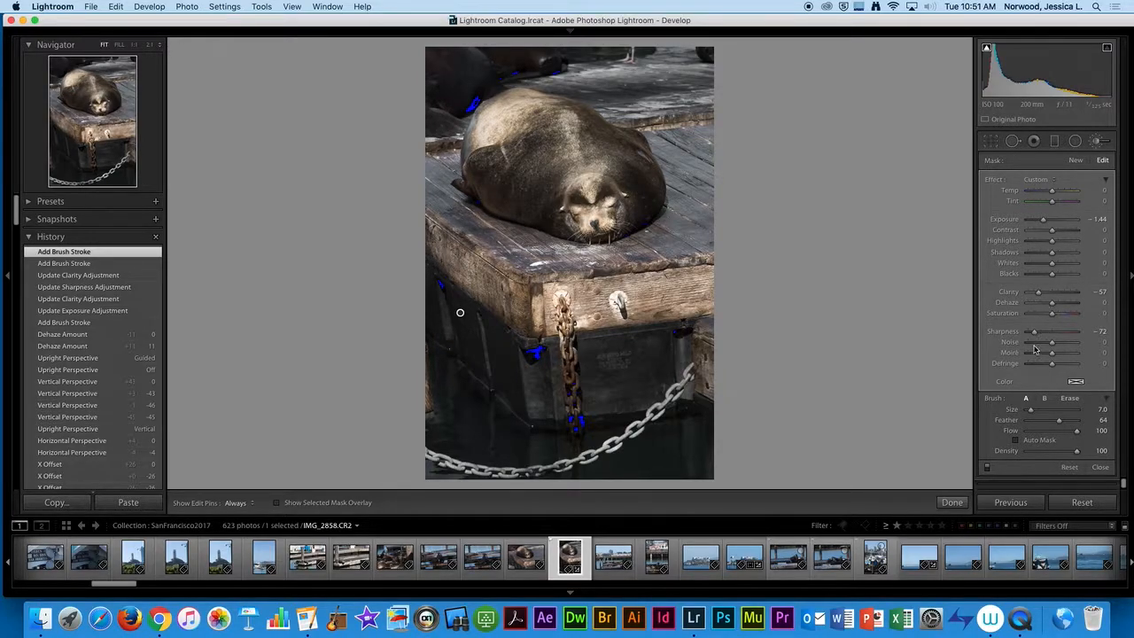
Step: Reset the brushed adjustment's sharpness and clarity to 0
{"action": "mouse_move", "coordinate": [1035, 334]}
{"action": "left_mouse_down"}
{"action": "mouse_move", "coordinate": [1063, 332]}
{"action": "mouse_move", "coordinate": [1052, 332]}
{"action": "left_mouse_up"}
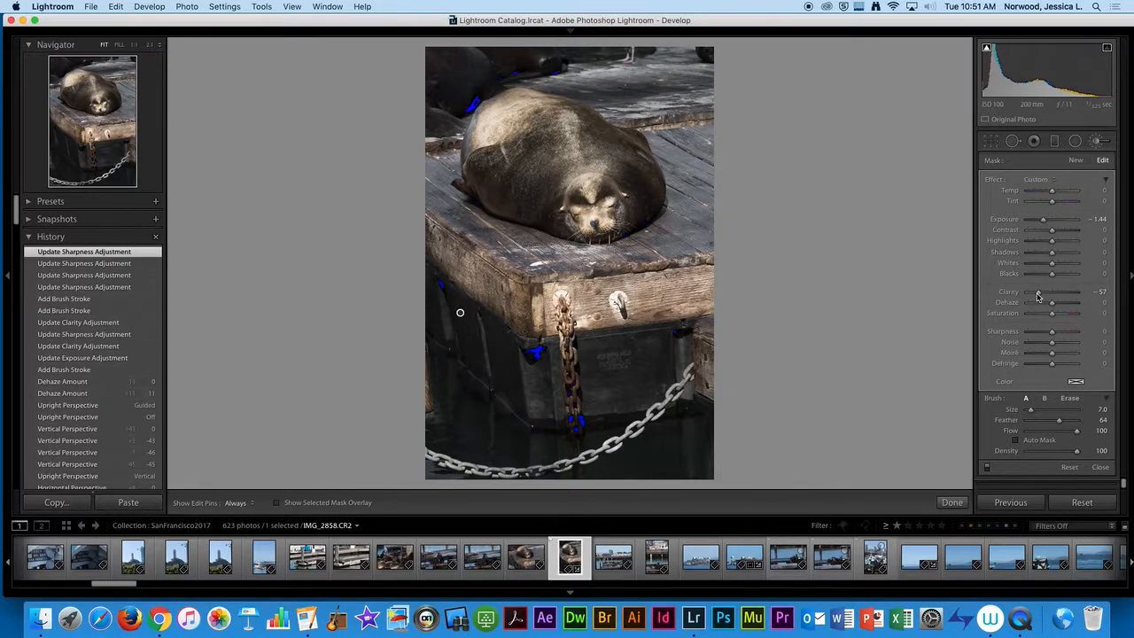
{"action": "left_click_drag", "start_coordinate": [1038, 297], "coordinate": [1052, 296]}
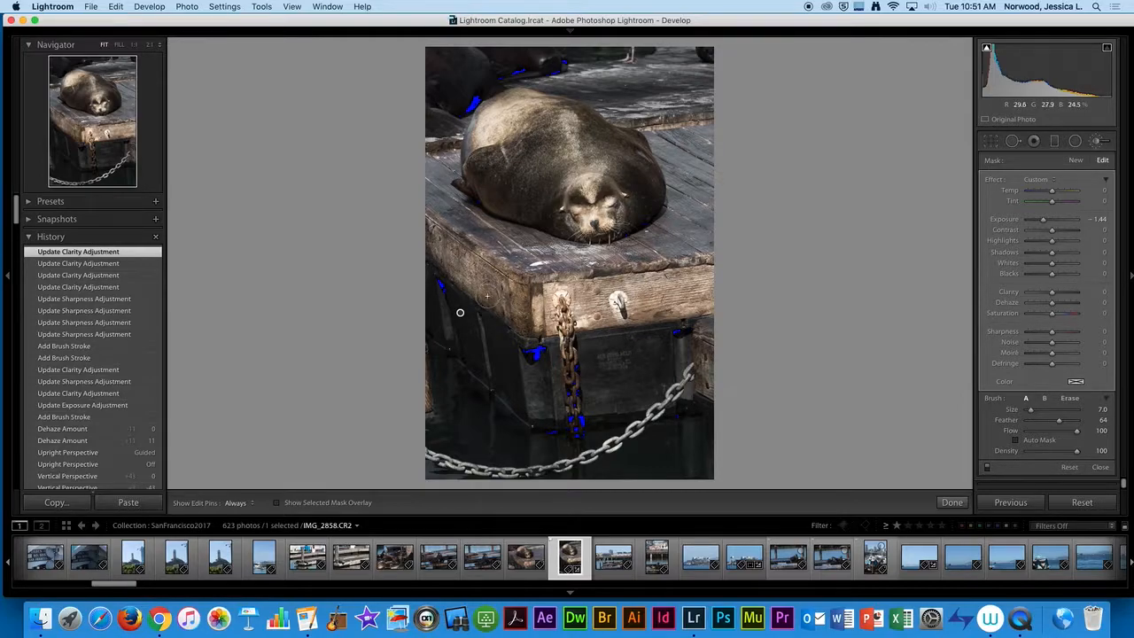
Step: Paint the brush adjustment over the wooden edge at the photo's lower left and check the coverage with the mask overlay
{"action": "mouse_move", "coordinate": [459, 313]}
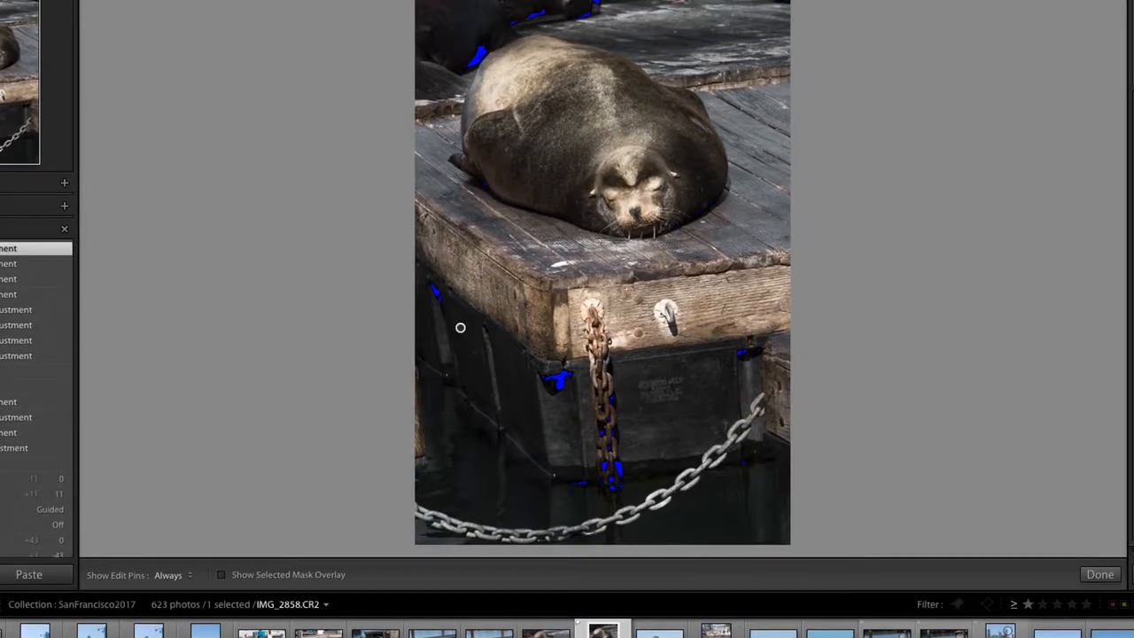
{"action": "mouse_move", "coordinate": [461, 329]}
{"action": "key", "text": "h"}
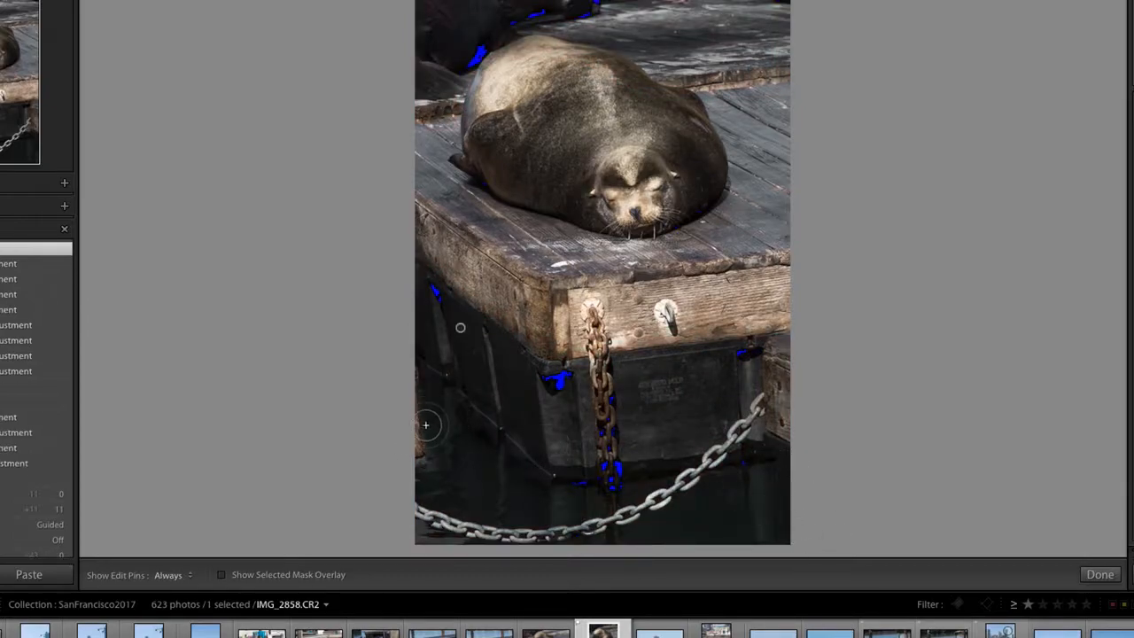
{"action": "key", "text": "h"}
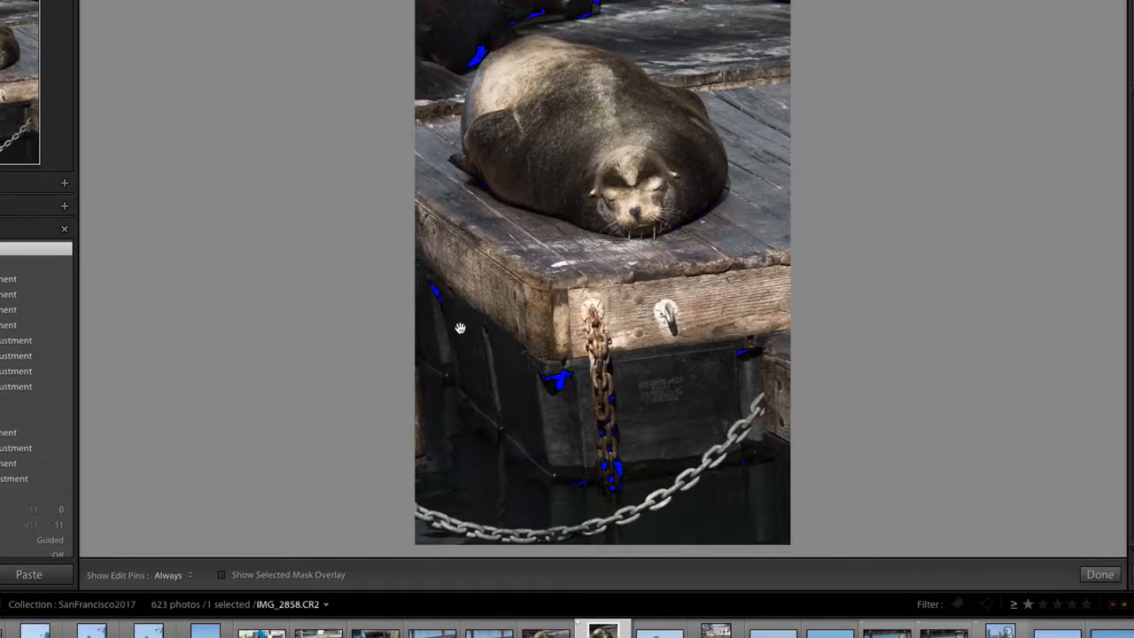
{"action": "mouse_move", "coordinate": [460, 328]}
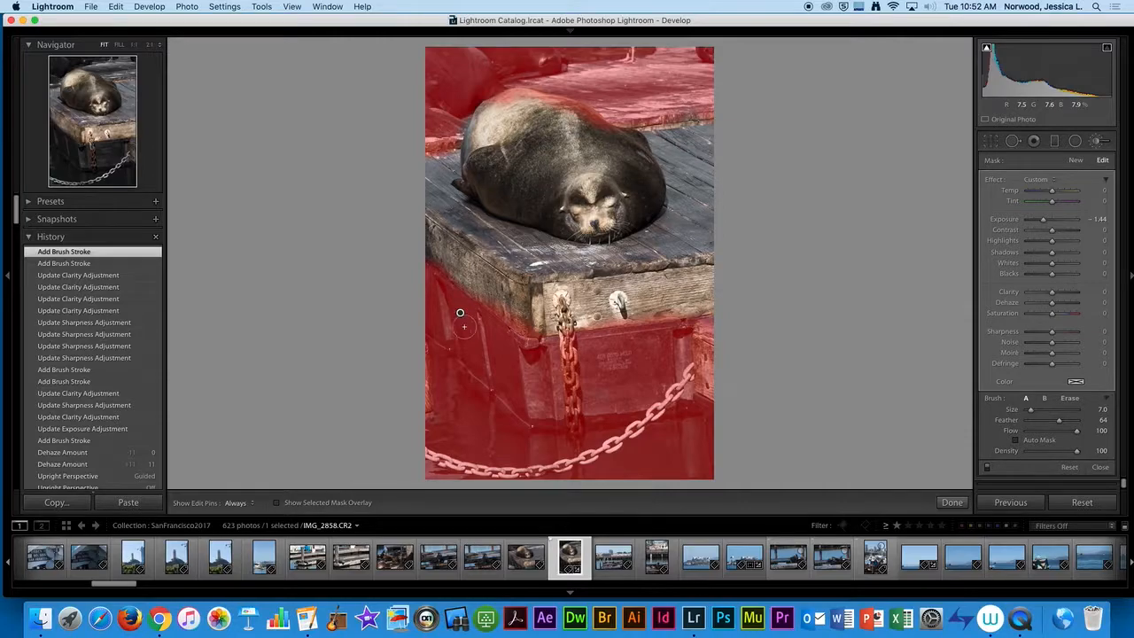
{"action": "key", "text": "o"}
Step: Erase the brush adjustment along the sea lion's back and side with an Erase brush of size 4 and feather 60
{"action": "left_click", "coordinate": [1072, 398]}
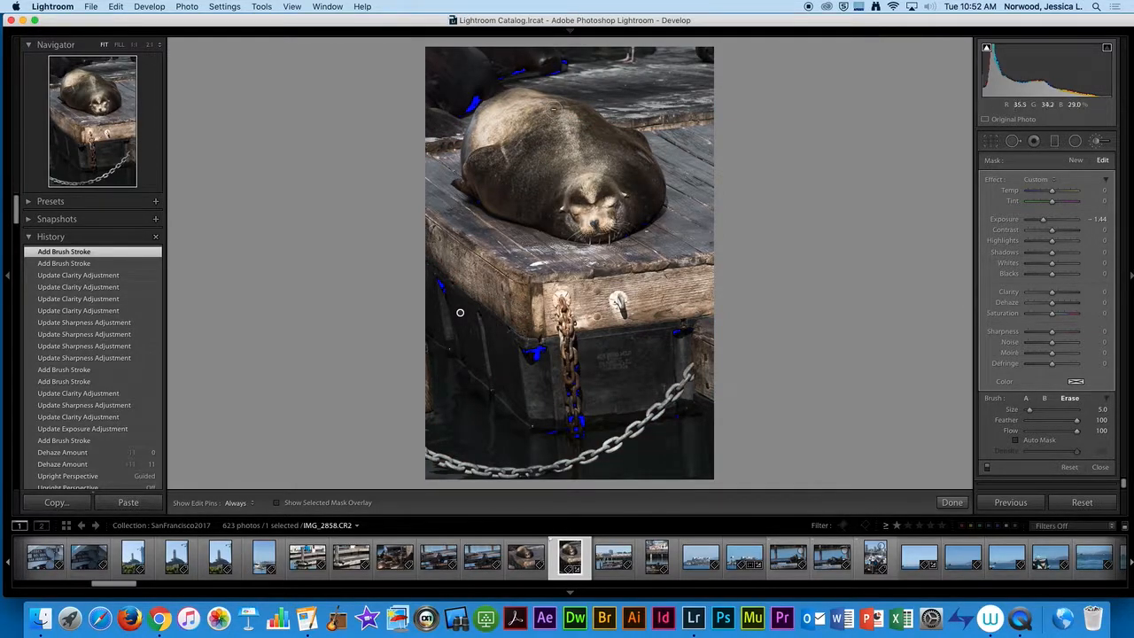
{"action": "key", "text": "bracketright"}
{"action": "key", "text": "shift+bracketleft"}
{"action": "key", "text": "shift+bracketleft"}
{"action": "key", "text": "shift+bracketleft"}
{"action": "key", "text": "shift+bracketleft"}
{"action": "key", "text": "bracketright"}
{"action": "key", "text": "h"}
{"action": "mouse_move", "coordinate": [598, 125]}
{"action": "left_mouse_down"}
{"action": "mouse_move", "coordinate": [632, 139]}
{"action": "mouse_move", "coordinate": [640, 160]}
{"action": "left_mouse_up"}
{"action": "key", "text": "h"}
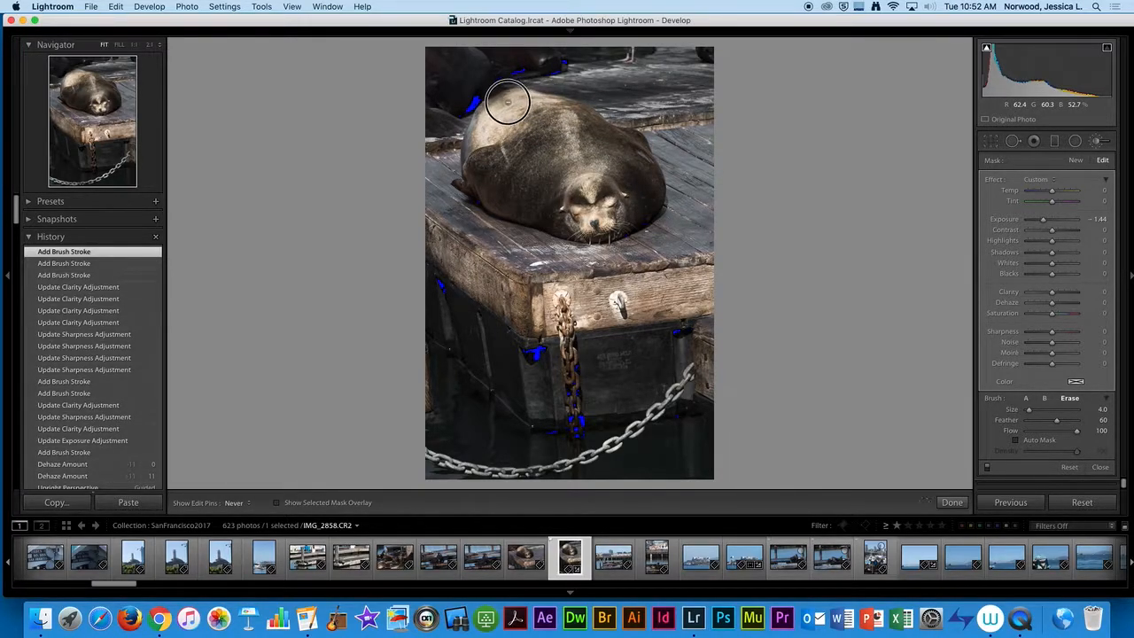
{"action": "left_click_drag", "start_coordinate": [473, 164], "coordinate": [476, 149]}
{"action": "left_click_drag", "start_coordinate": [512, 107], "coordinate": [515, 101]}
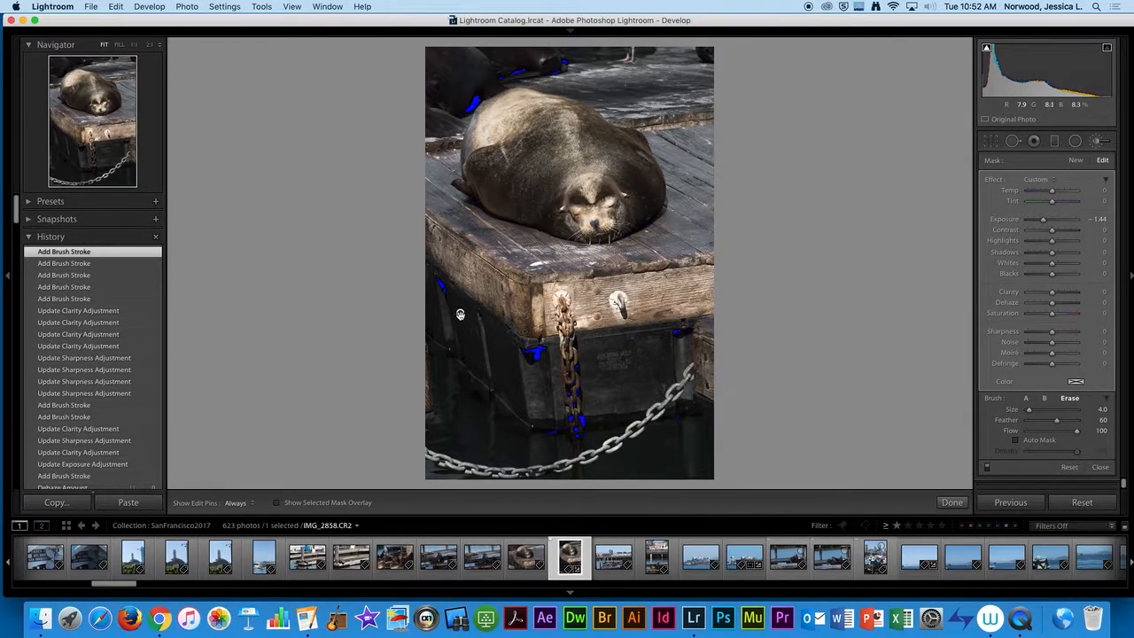
Step: Erase the brush adjustment from the upper edge of the sea lion's back with the Erase brush at size 16 and feather 60
{"action": "mouse_move", "coordinate": [460, 314]}
{"action": "key", "text": "z"}
{"action": "mouse_move", "coordinate": [505, 69]}
{"action": "left_mouse_down"}
{"action": "mouse_move", "coordinate": [515, 325]}
{"action": "mouse_move", "coordinate": [512, 233]}
{"action": "mouse_move", "coordinate": [491, 200]}
{"action": "mouse_move", "coordinate": [495, 388]}
{"action": "mouse_move", "coordinate": [709, 233]}
{"action": "left_mouse_up"}
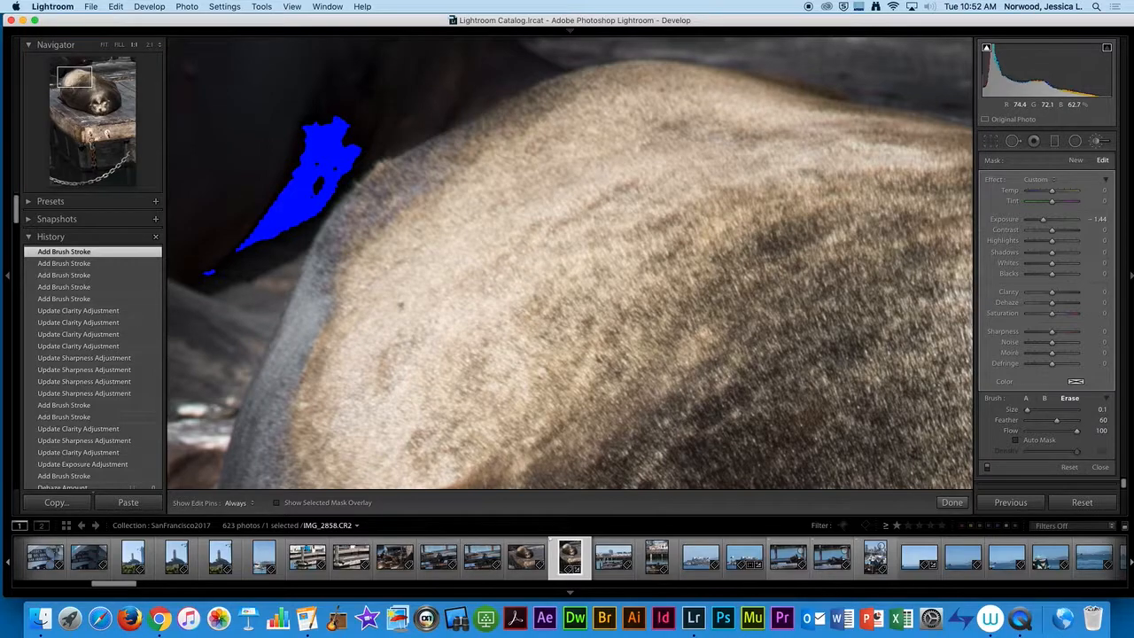
{"action": "key", "text": "bracketleft"}
{"action": "key", "text": "bracketleft"}
{"action": "key", "text": "bracketright"}
{"action": "key", "text": "bracketright"}
{"action": "key", "text": "bracketleft"}
{"action": "key", "text": "bracketleft"}
{"action": "key", "text": "bracketleft"}
{"action": "key", "text": "bracketleft"}
{"action": "key", "text": "bracketleft"}
{"action": "key", "text": "bracketleft"}
{"action": "key", "text": "bracketleft"}
{"action": "key", "text": "bracketright"}
{"action": "key", "text": "bracketright"}
{"action": "key", "text": "bracketright"}
{"action": "key", "text": "bracketright"}
{"action": "key", "text": "bracketright"}
{"action": "key", "text": "bracketright"}
{"action": "key", "text": "bracketleft"}
{"action": "key", "text": "bracketleft"}
{"action": "key", "text": "bracketleft"}
{"action": "key", "text": "bracketright"}
{"action": "key", "text": "bracketright"}
{"action": "key", "text": "bracketright"}
{"action": "key", "text": "bracketright"}
{"action": "key", "text": "bracketright"}
{"action": "key", "text": "bracketleft"}
{"action": "key", "text": "bracketleft"}
{"action": "key", "text": "bracketleft"}
{"action": "key", "text": "bracketleft"}
{"action": "key", "text": "bracketright"}
{"action": "key", "text": "bracketright"}
{"action": "scroll", "coordinate": [671, 223], "scroll_direction": "down", "scroll_amount": 6}
{"action": "mouse_move", "coordinate": [416, 200]}
{"action": "left_mouse_down"}
{"action": "mouse_move", "coordinate": [379, 232]}
{"action": "mouse_move", "coordinate": [461, 187]}
{"action": "left_mouse_up"}
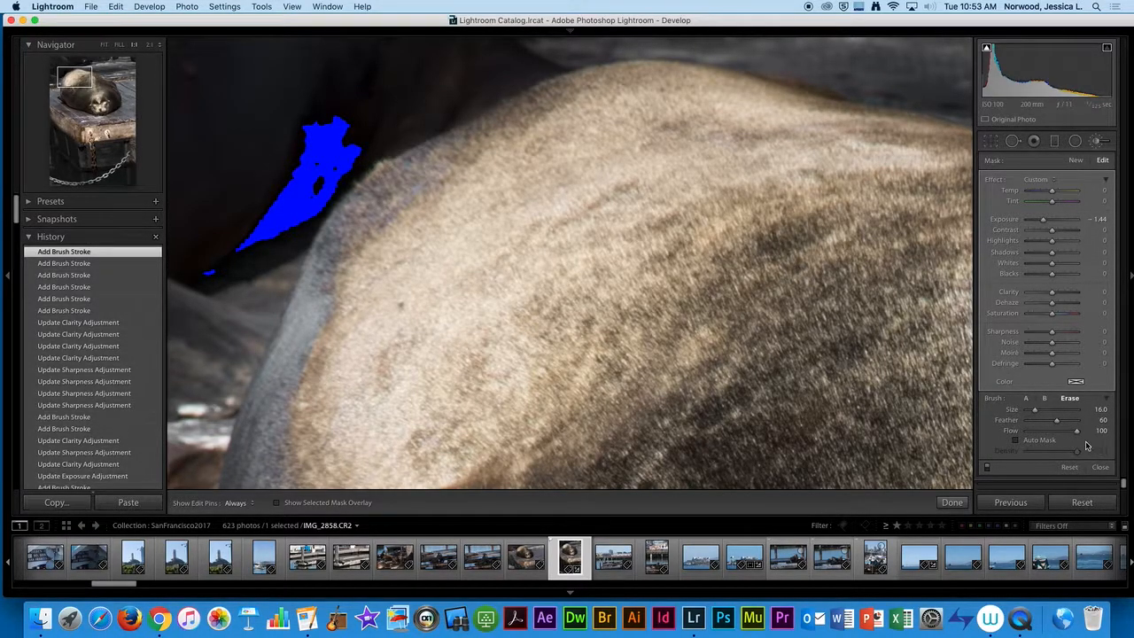
Step: Set the Erase brush's feather to 17 and erase the adjustment along the top and left contour of the sea lion's back
{"action": "left_click_drag", "start_coordinate": [1056, 420], "coordinate": [1035, 420]}
{"action": "mouse_move", "coordinate": [551, 115]}
{"action": "left_mouse_down"}
{"action": "mouse_move", "coordinate": [483, 124]}
{"action": "mouse_move", "coordinate": [416, 168]}
{"action": "mouse_move", "coordinate": [383, 214]}
{"action": "left_mouse_up"}
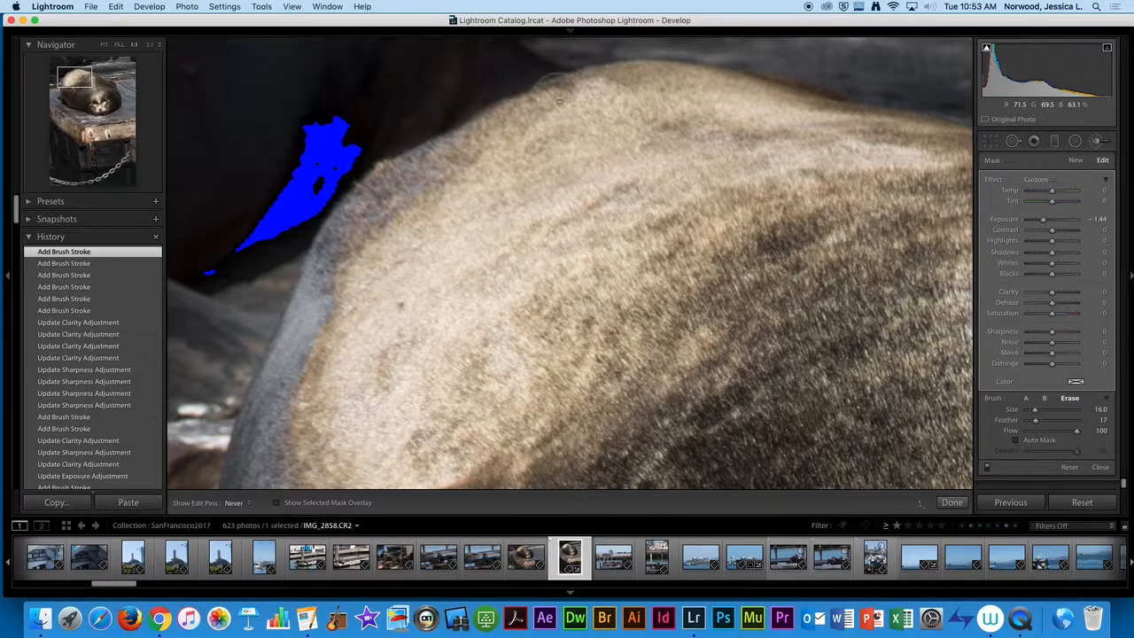
{"action": "mouse_move", "coordinate": [939, 152]}
{"action": "left_mouse_down"}
{"action": "mouse_move", "coordinate": [660, 107]}
{"action": "mouse_move", "coordinate": [654, 137]}
{"action": "left_mouse_up"}
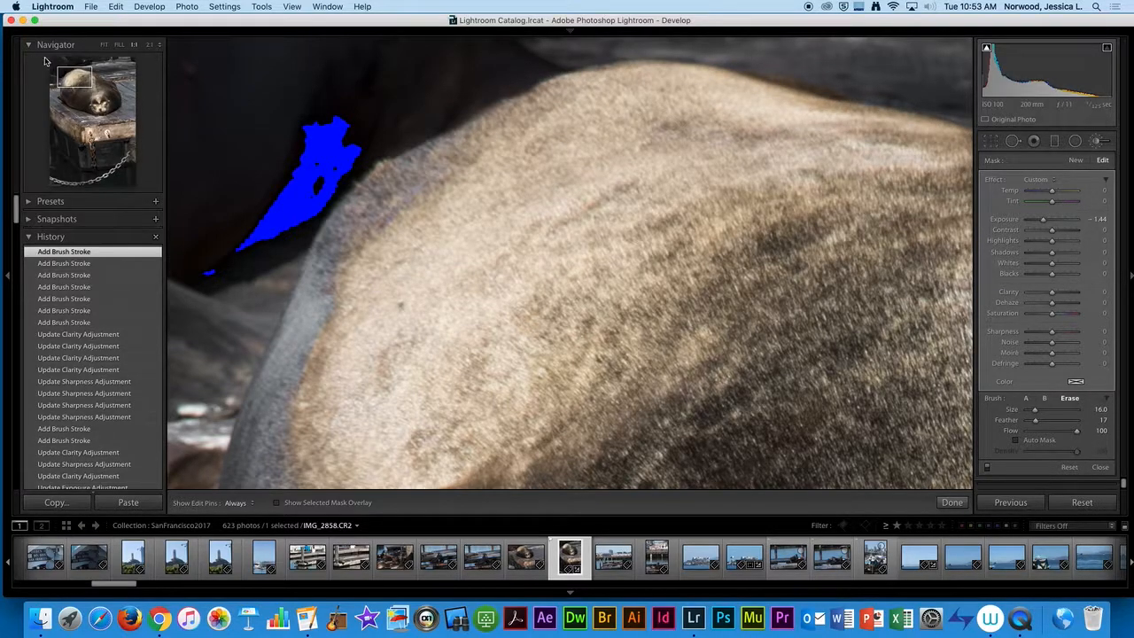
{"action": "left_click_drag", "start_coordinate": [931, 152], "coordinate": [955, 155]}
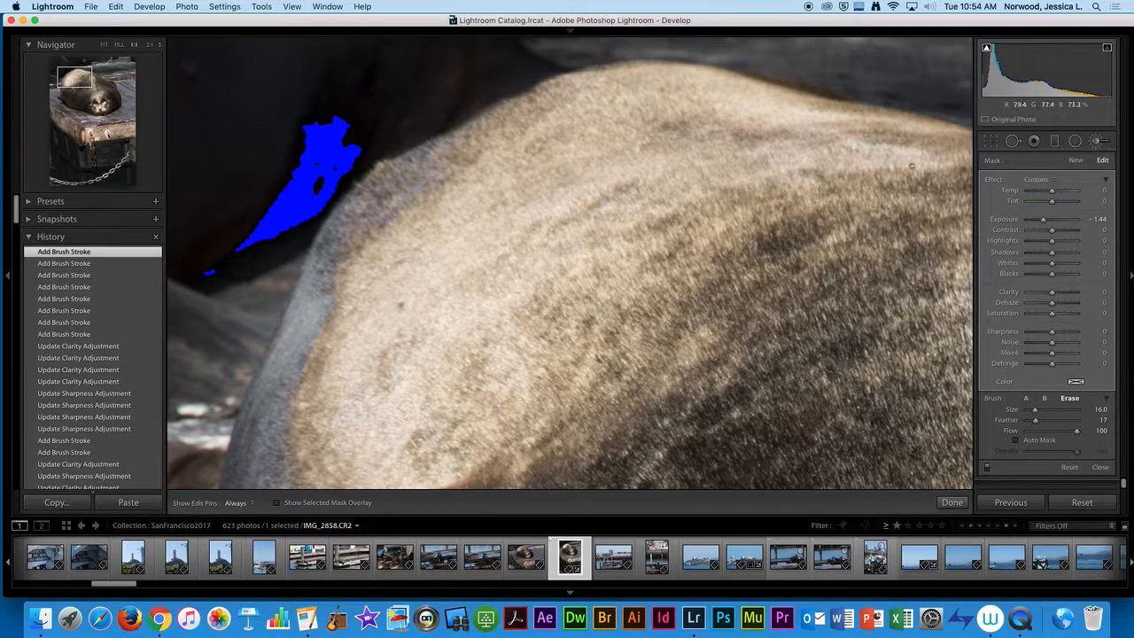
{"action": "mouse_move", "coordinate": [336, 278]}
{"action": "left_mouse_down"}
{"action": "mouse_move", "coordinate": [287, 407]}
{"action": "mouse_move", "coordinate": [241, 452]}
{"action": "mouse_move", "coordinate": [252, 489]}
{"action": "left_mouse_up"}
Step: Erase the brush adjustment along the right shoulder and flank of the sea lion
{"action": "key", "text": "h"}
{"action": "key", "text": "h"}
{"action": "left_click_drag", "start_coordinate": [838, 151], "coordinate": [471, 136]}
{"action": "key", "text": "h"}
{"action": "mouse_move", "coordinate": [694, 173]}
{"action": "left_mouse_down"}
{"action": "mouse_move", "coordinate": [735, 232]}
{"action": "mouse_move", "coordinate": [732, 253]}
{"action": "left_mouse_up"}
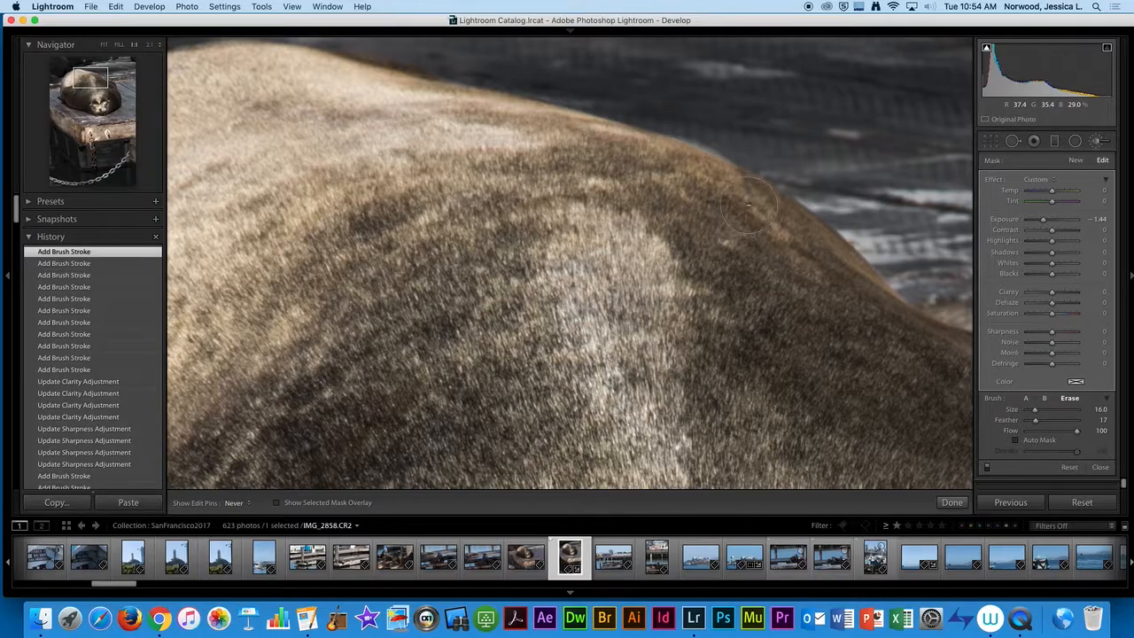
{"action": "mouse_move", "coordinate": [835, 288]}
{"action": "left_mouse_down"}
{"action": "mouse_move", "coordinate": [912, 343]}
{"action": "mouse_move", "coordinate": [355, 84]}
{"action": "left_mouse_up"}
{"action": "key", "text": "h"}
{"action": "key", "text": "h"}
{"action": "left_click_drag", "start_coordinate": [550, 241], "coordinate": [487, 232]}
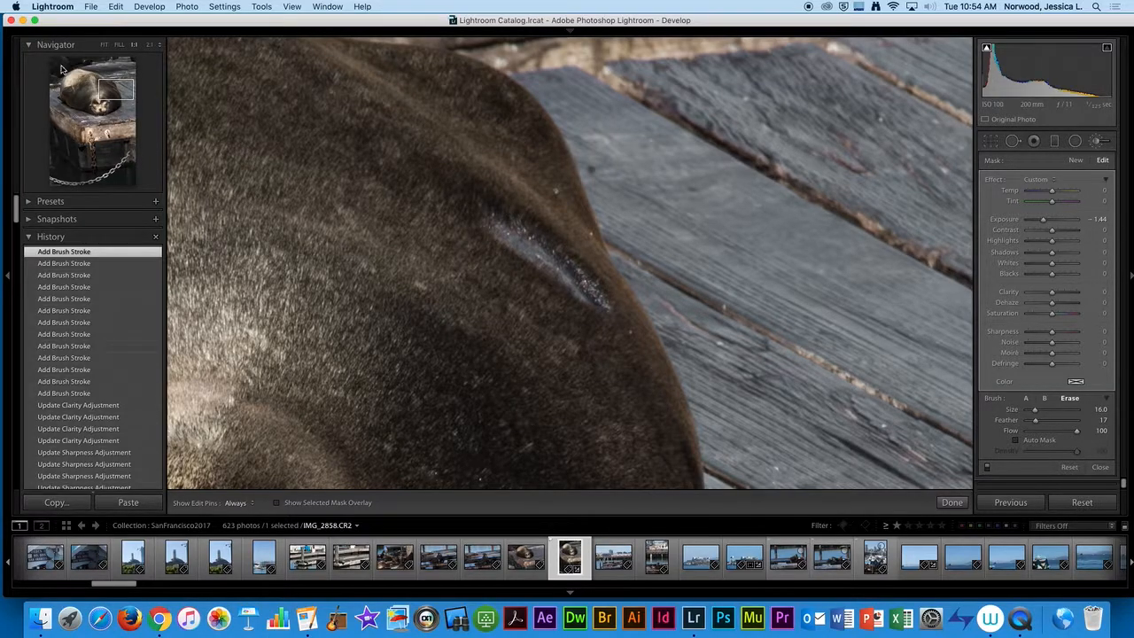
Step: Return to the full photo and erase the adjustment from the sea lion's left side with the Erase brush at size 7
{"action": "left_click", "coordinate": [104, 45]}
{"action": "scroll", "coordinate": [537, 177], "scroll_direction": "down", "scroll_amount": 5}
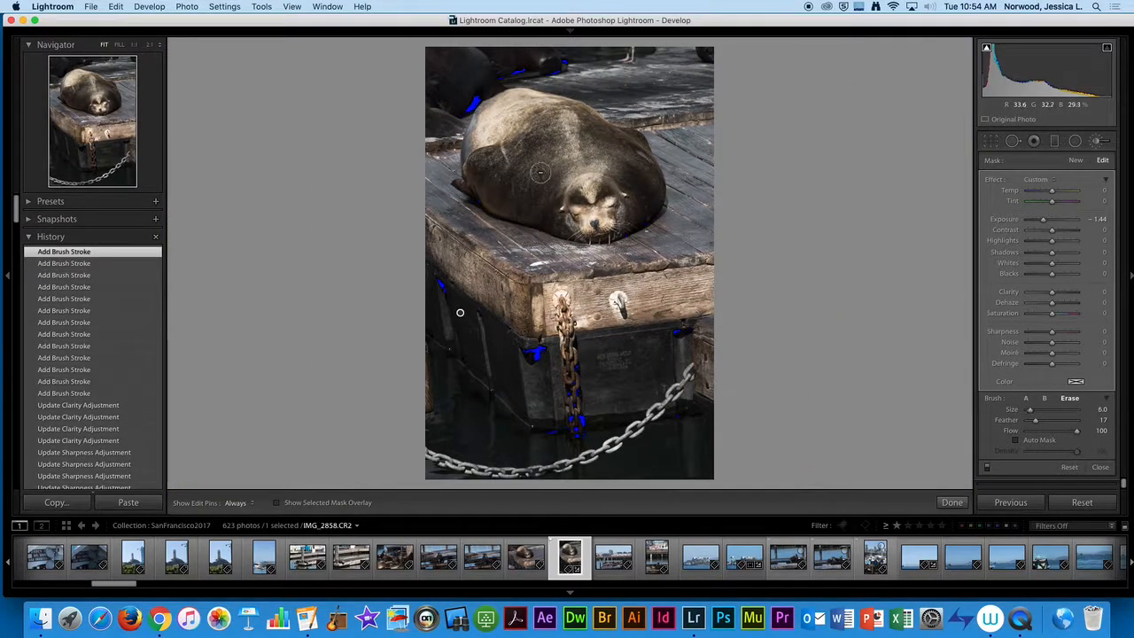
{"action": "scroll", "coordinate": [491, 114], "scroll_direction": "up", "scroll_amount": 1}
{"action": "left_click_drag", "start_coordinate": [491, 113], "coordinate": [477, 166]}
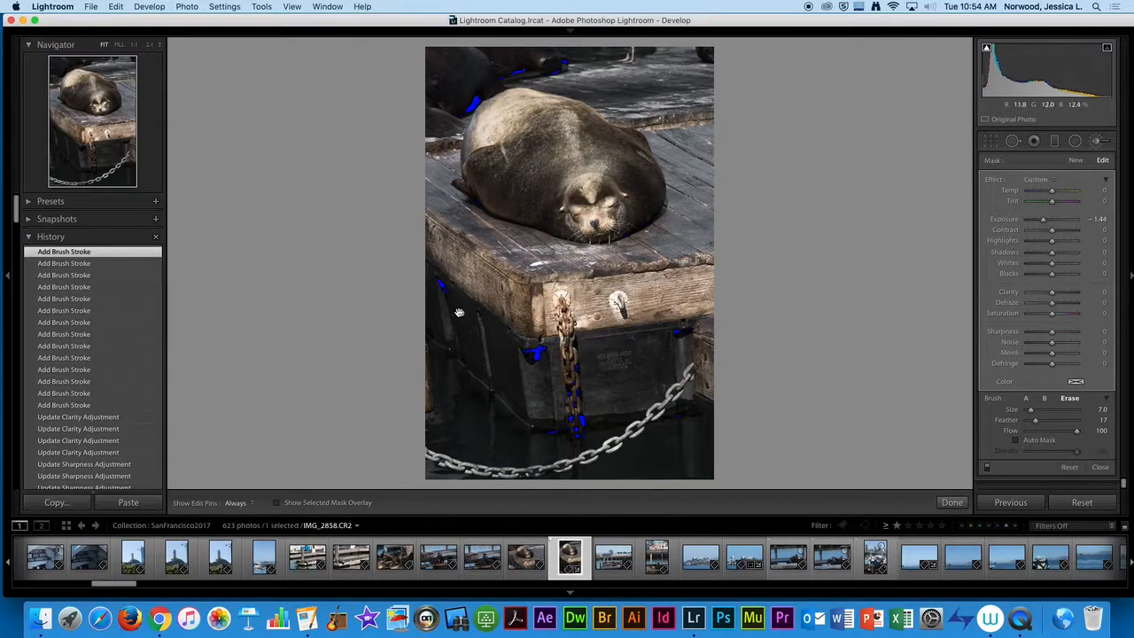
Step: Erase the brush adjustment from the whole background dock and the other sea lions with the Erase brush at size 17
{"action": "mouse_move", "coordinate": [460, 313]}
{"action": "key", "text": "bracketright"}
{"action": "key", "text": "bracketright"}
{"action": "mouse_move", "coordinate": [704, 127]}
{"action": "left_mouse_down"}
{"action": "mouse_move", "coordinate": [773, 68]}
{"action": "mouse_move", "coordinate": [361, 105]}
{"action": "mouse_move", "coordinate": [824, 62]}
{"action": "mouse_move", "coordinate": [471, 77]}
{"action": "mouse_move", "coordinate": [413, 61]}
{"action": "mouse_move", "coordinate": [520, 49]}
{"action": "mouse_move", "coordinate": [760, 50]}
{"action": "left_mouse_up"}
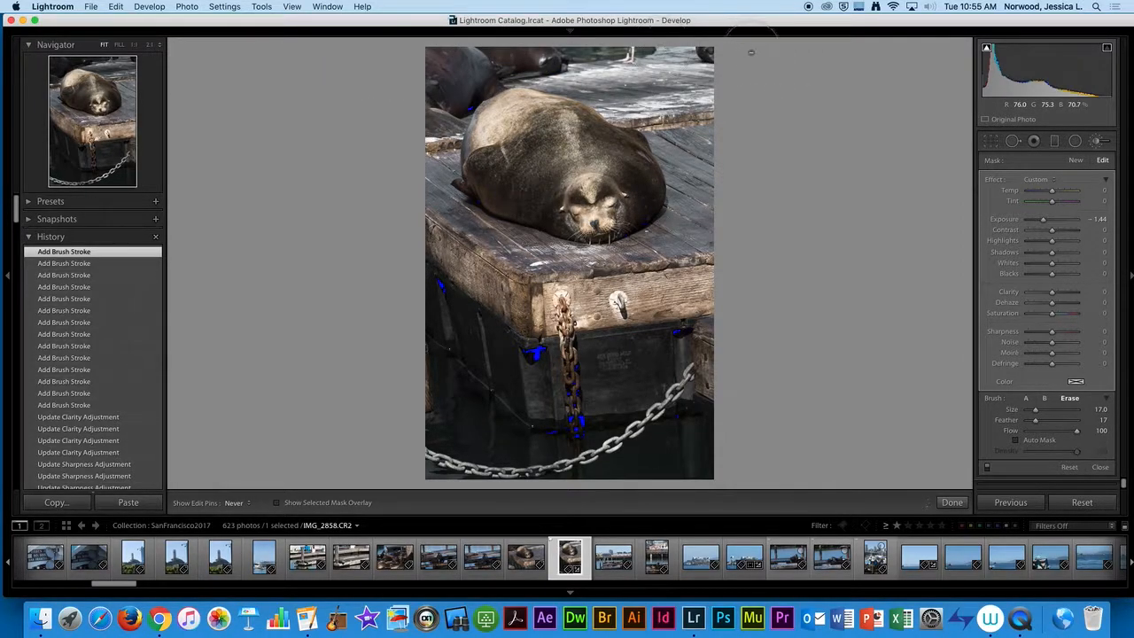
{"action": "key", "text": "h"}
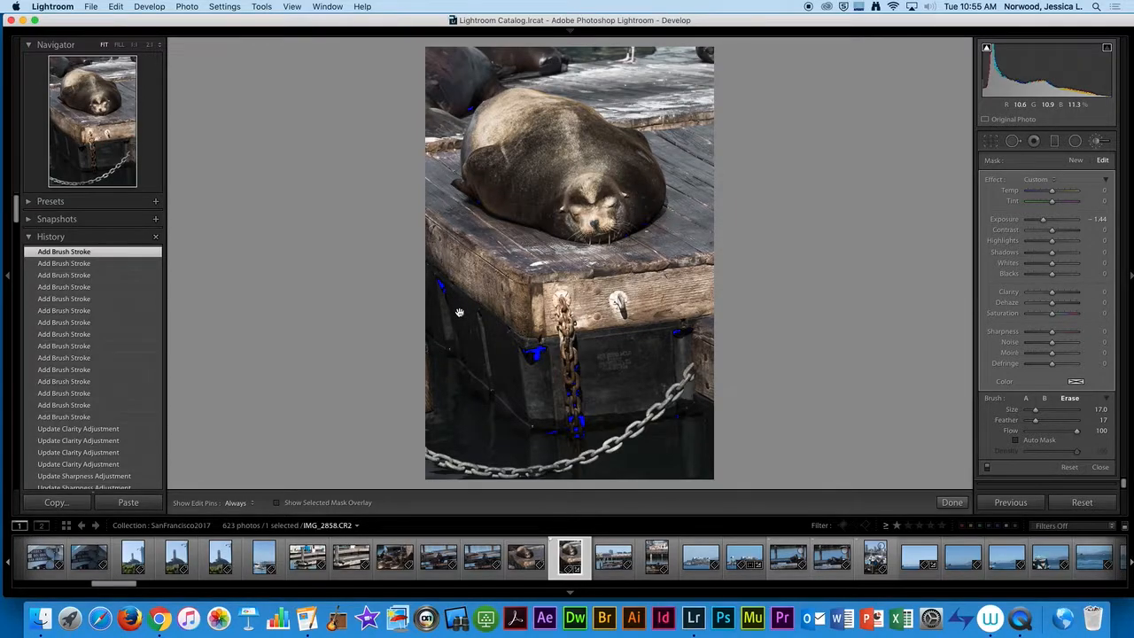
Step: Create a new brush mask and paint it over the background dock and the other sea lions with brush A at size 7
{"action": "mouse_move", "coordinate": [459, 312]}
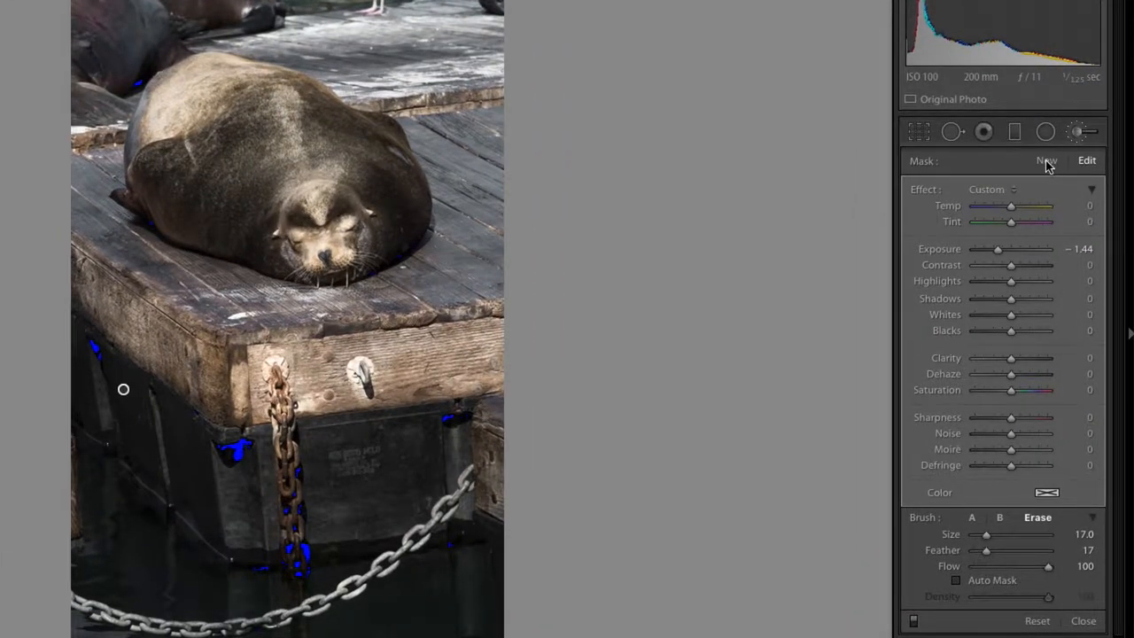
{"action": "left_click", "coordinate": [1047, 164]}
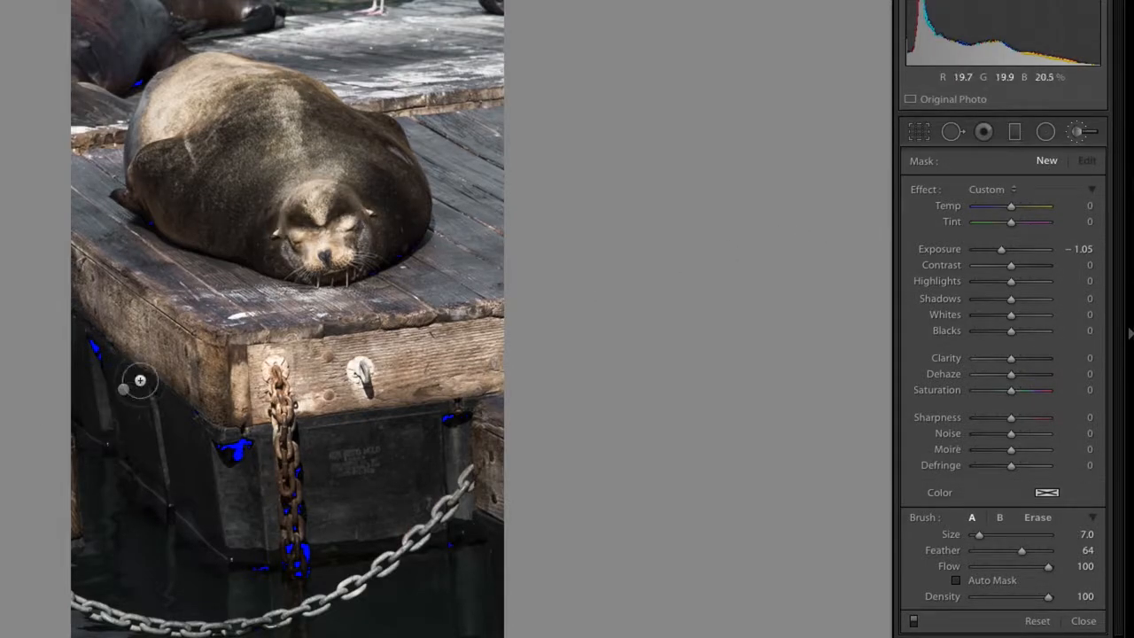
{"action": "mouse_move", "coordinate": [125, 390]}
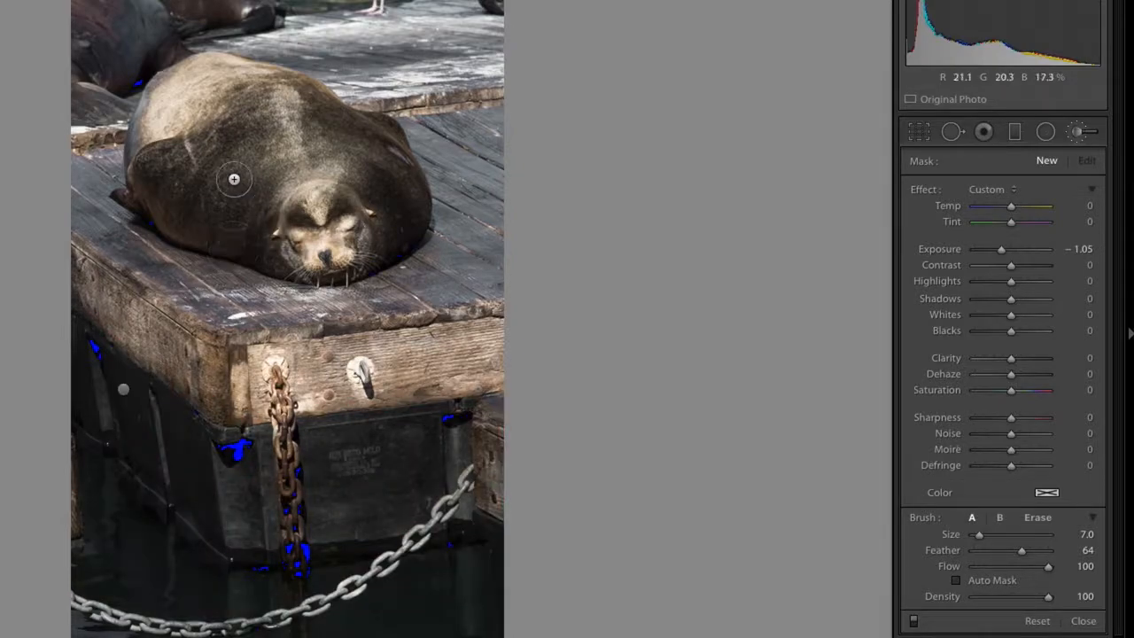
{"action": "mouse_move", "coordinate": [302, 4]}
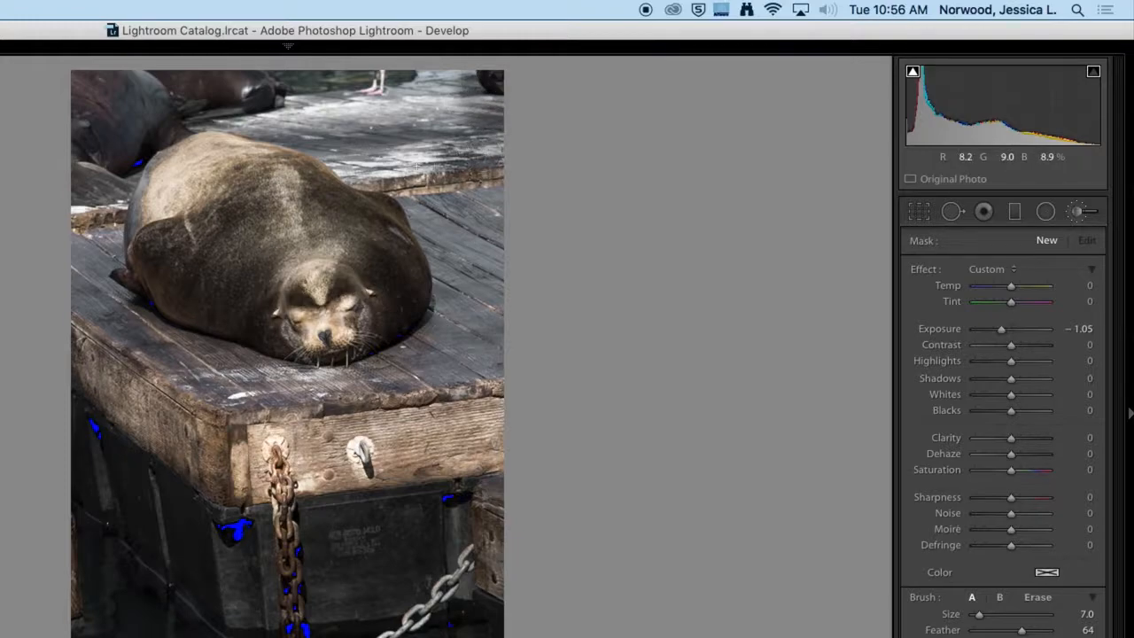
{"action": "mouse_move", "coordinate": [300, 117]}
{"action": "left_mouse_down"}
{"action": "mouse_move", "coordinate": [77, 121]}
{"action": "mouse_move", "coordinate": [72, 189]}
{"action": "mouse_move", "coordinate": [96, 201]}
{"action": "mouse_move", "coordinate": [125, 143]}
{"action": "mouse_move", "coordinate": [200, 100]}
{"action": "mouse_move", "coordinate": [295, 88]}
{"action": "mouse_move", "coordinate": [200, 81]}
{"action": "mouse_move", "coordinate": [379, 92]}
{"action": "mouse_move", "coordinate": [386, 81]}
{"action": "mouse_move", "coordinate": [467, 109]}
{"action": "mouse_move", "coordinate": [347, 122]}
{"action": "mouse_move", "coordinate": [366, 159]}
{"action": "mouse_move", "coordinate": [411, 160]}
{"action": "mouse_move", "coordinate": [448, 117]}
{"action": "mouse_move", "coordinate": [459, 75]}
{"action": "mouse_move", "coordinate": [403, 85]}
{"action": "left_mouse_up"}
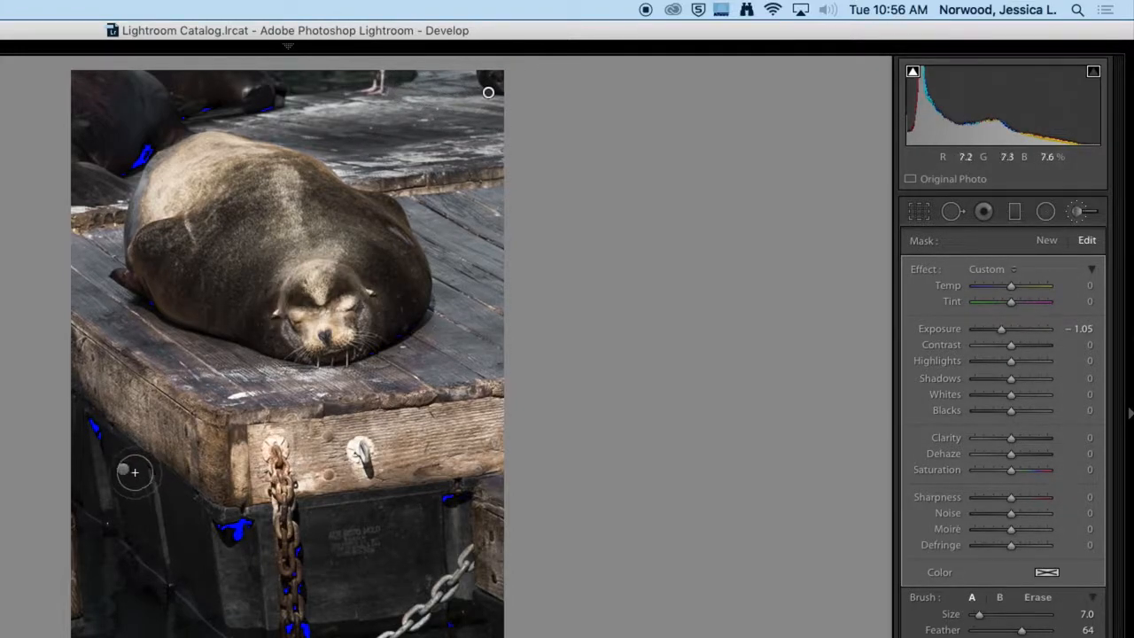
Step: Set the background mask's exposure to -0.51, contrast to 13, shadows to -11 and blacks to -6
{"action": "mouse_move", "coordinate": [125, 476]}
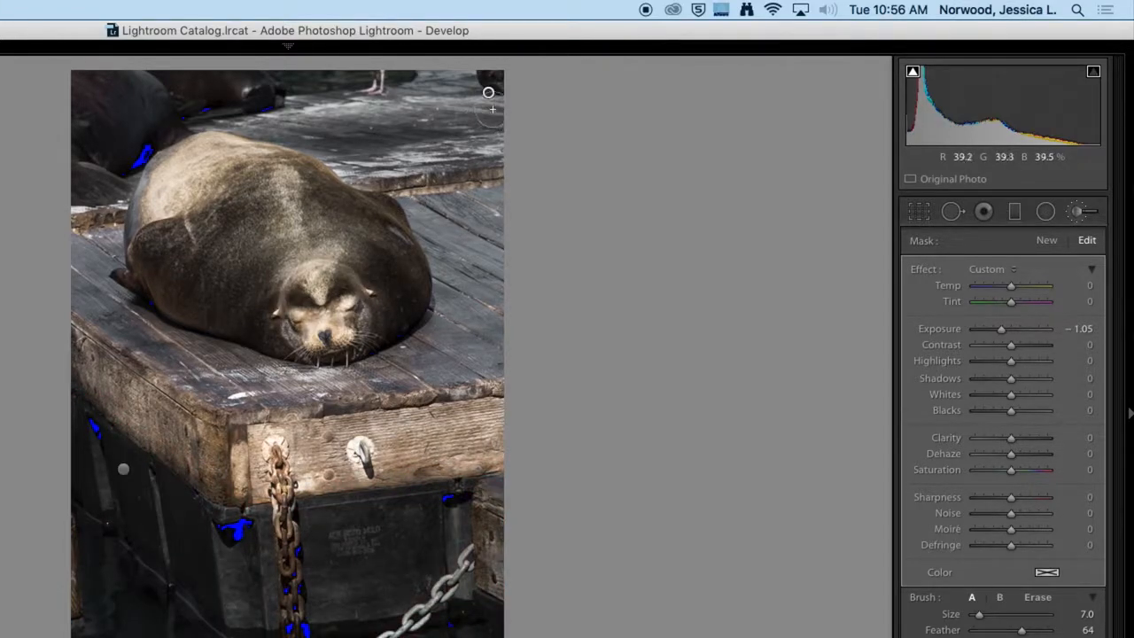
{"action": "mouse_move", "coordinate": [489, 95]}
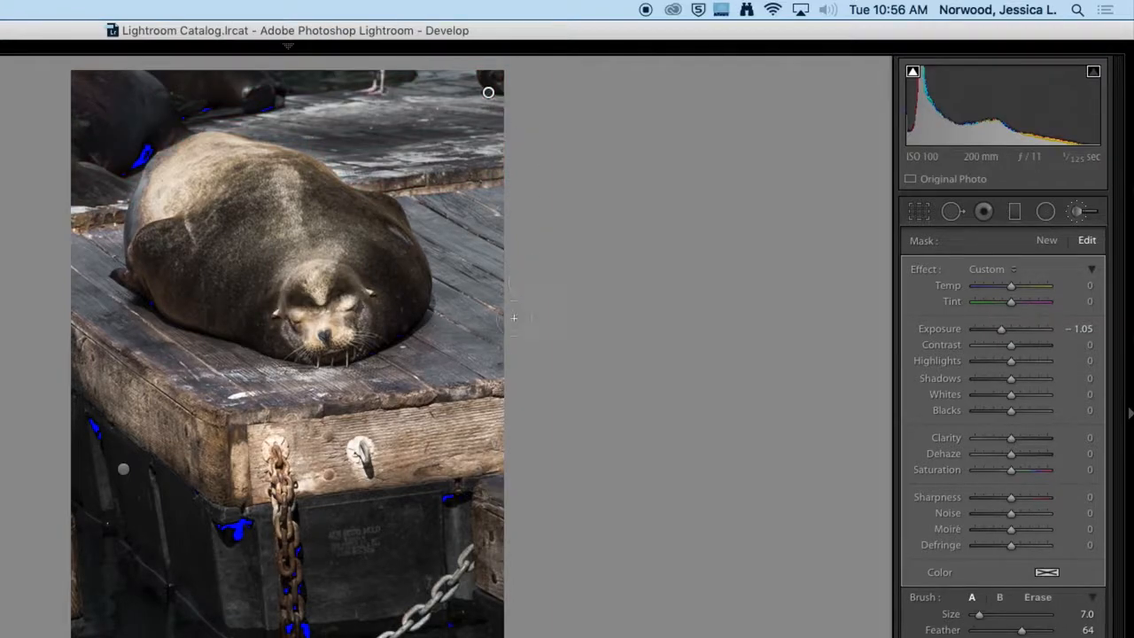
{"action": "left_click_drag", "start_coordinate": [1002, 329], "coordinate": [1007, 335]}
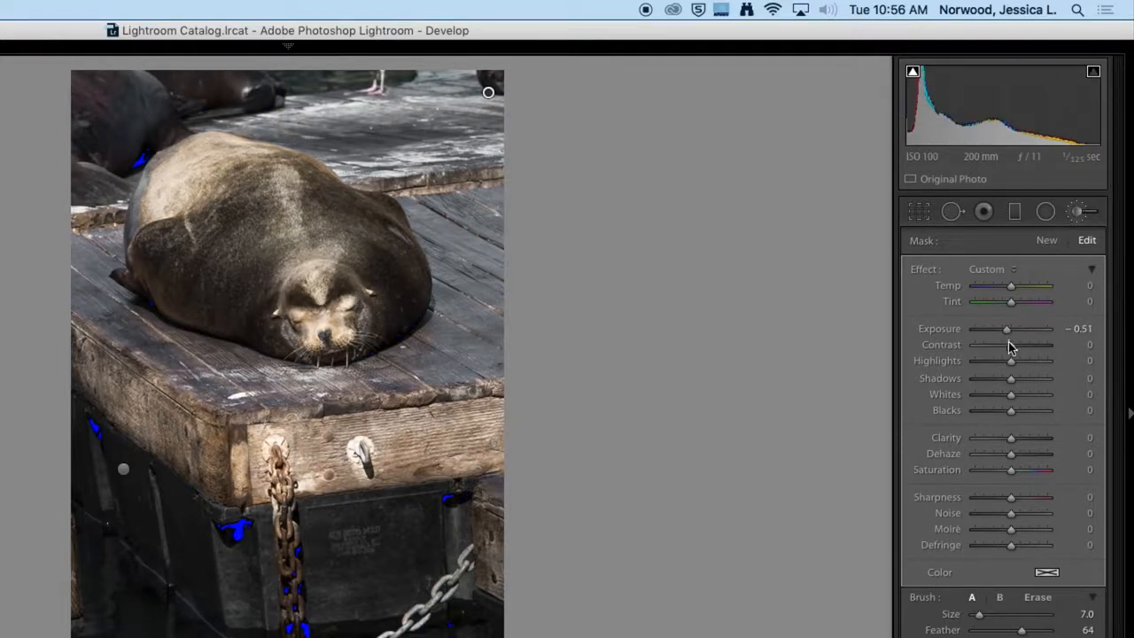
{"action": "left_click_drag", "start_coordinate": [1011, 346], "coordinate": [1009, 415]}
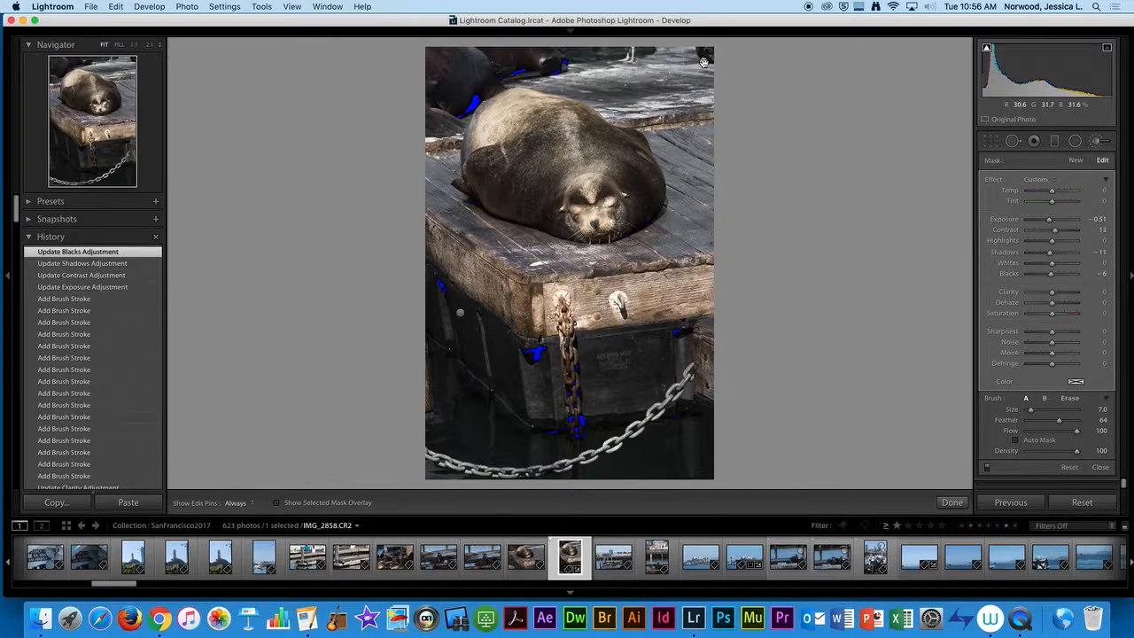
Step: Check the painted coverage of the lower water mask and the background mask with the mask overlay
{"action": "mouse_move", "coordinate": [704, 62]}
{"action": "left_click", "coordinate": [461, 316]}
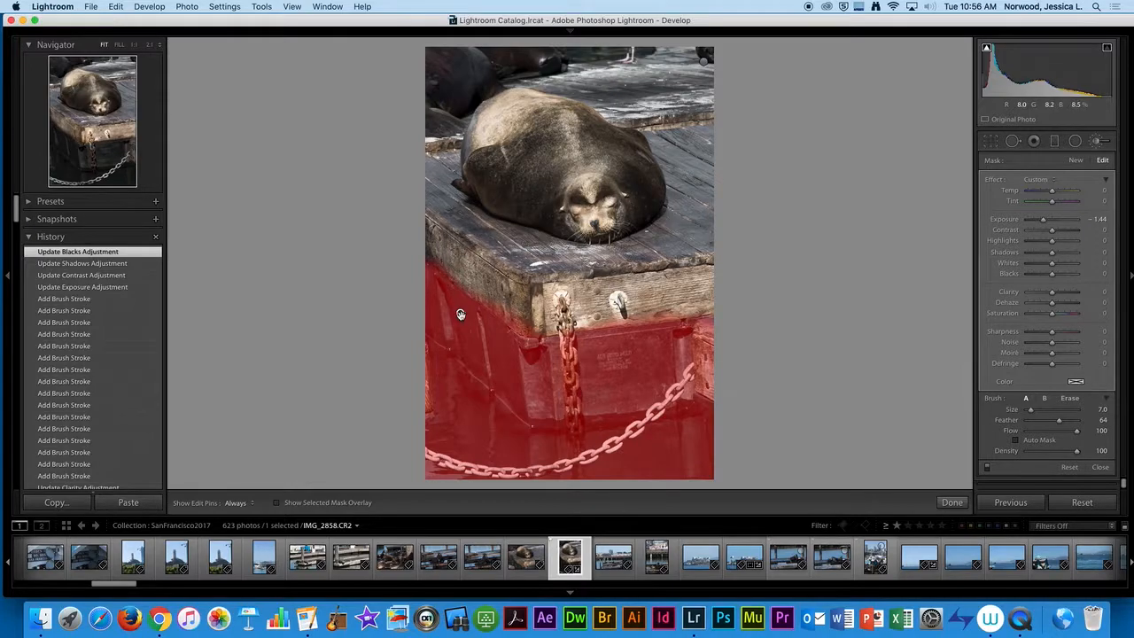
{"action": "key", "text": "j"}
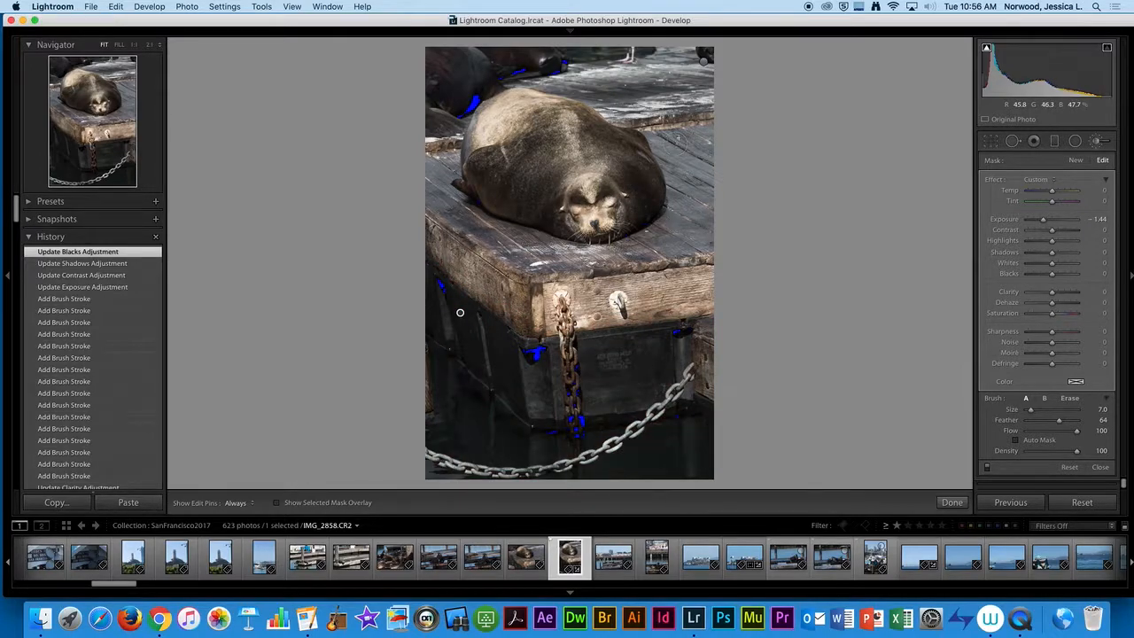
{"action": "left_click", "coordinate": [705, 62]}
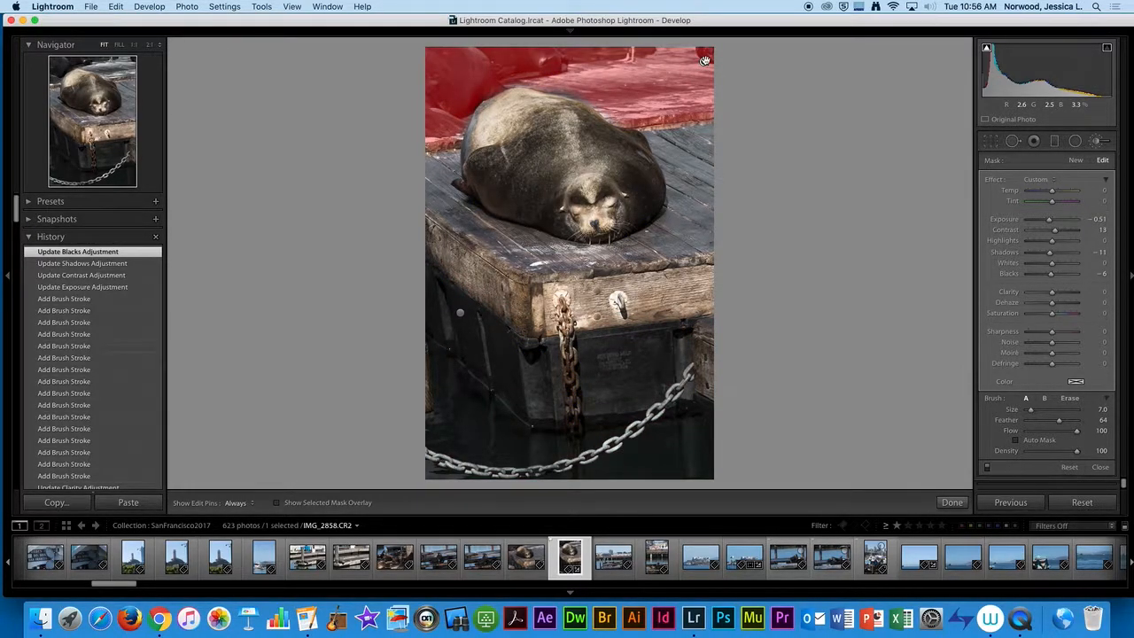
Step: Erase the lower mask from the wood near the photo's right edge with the Erase brush at size 10 and feather 17
{"action": "left_click", "coordinate": [461, 317]}
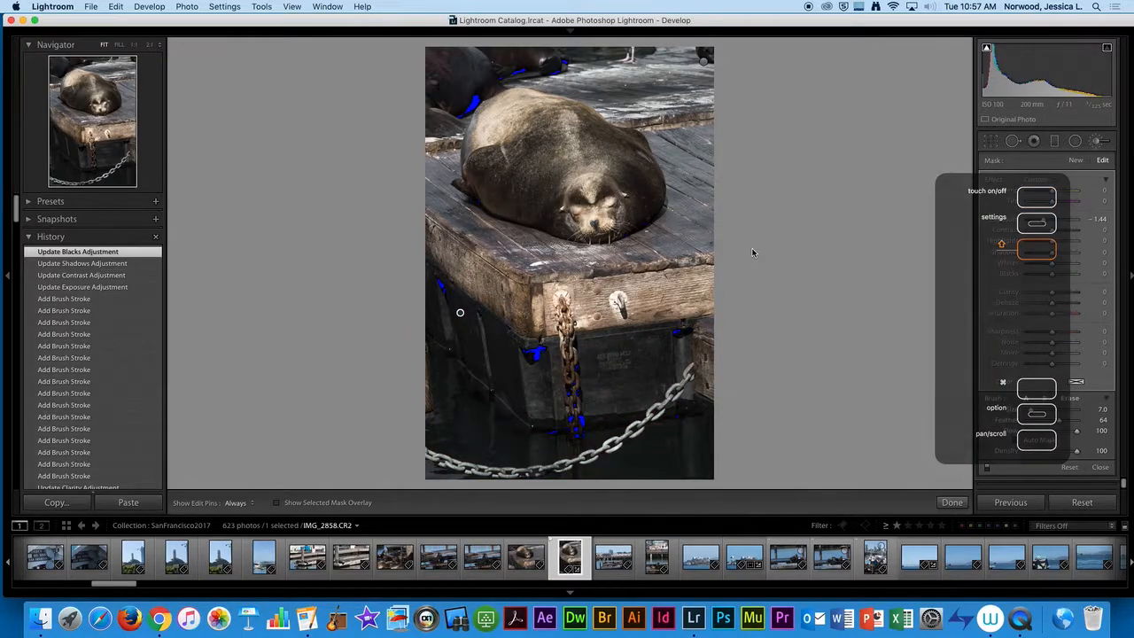
{"action": "left_click", "coordinate": [1072, 398]}
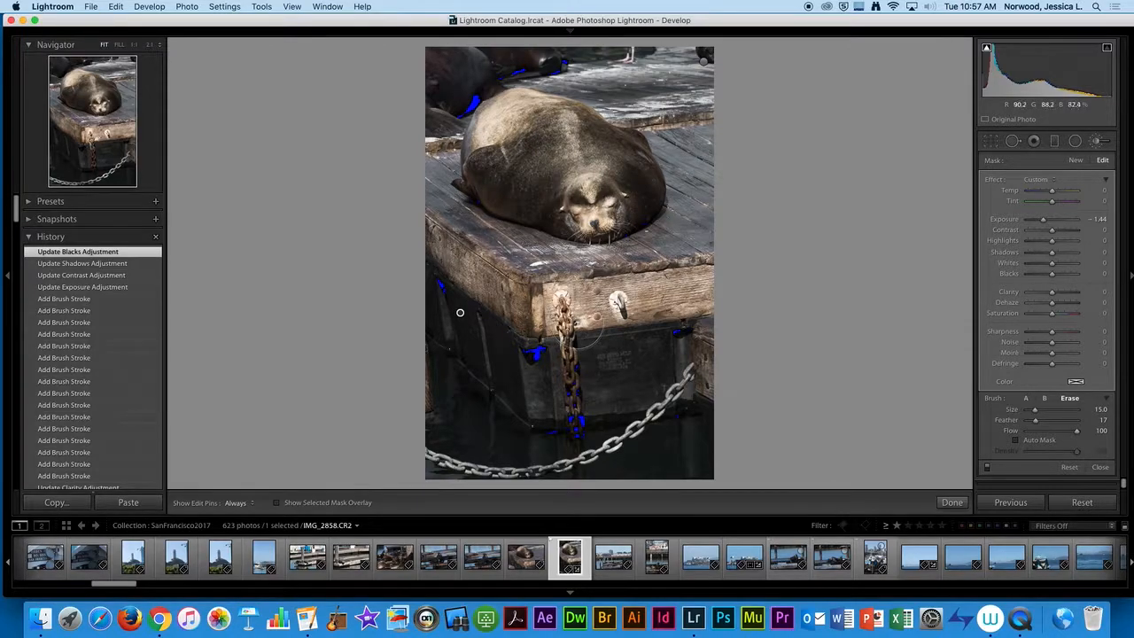
{"action": "scroll", "coordinate": [589, 328], "scroll_direction": "down", "scroll_amount": 5}
{"action": "key", "text": "h"}
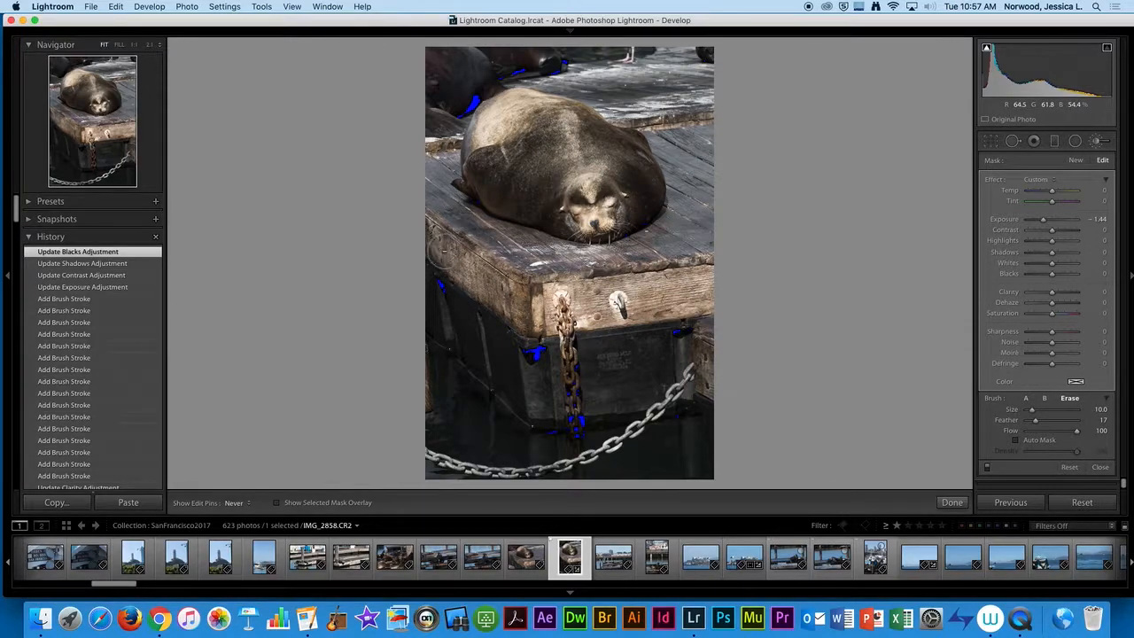
{"action": "left_click_drag", "start_coordinate": [709, 319], "coordinate": [696, 329]}
{"action": "key", "text": "h"}
Step: Paint the lower mask over the wooden block at the photo's right edge with brush A at size 7 and feather 64
{"action": "key", "text": "alt"}
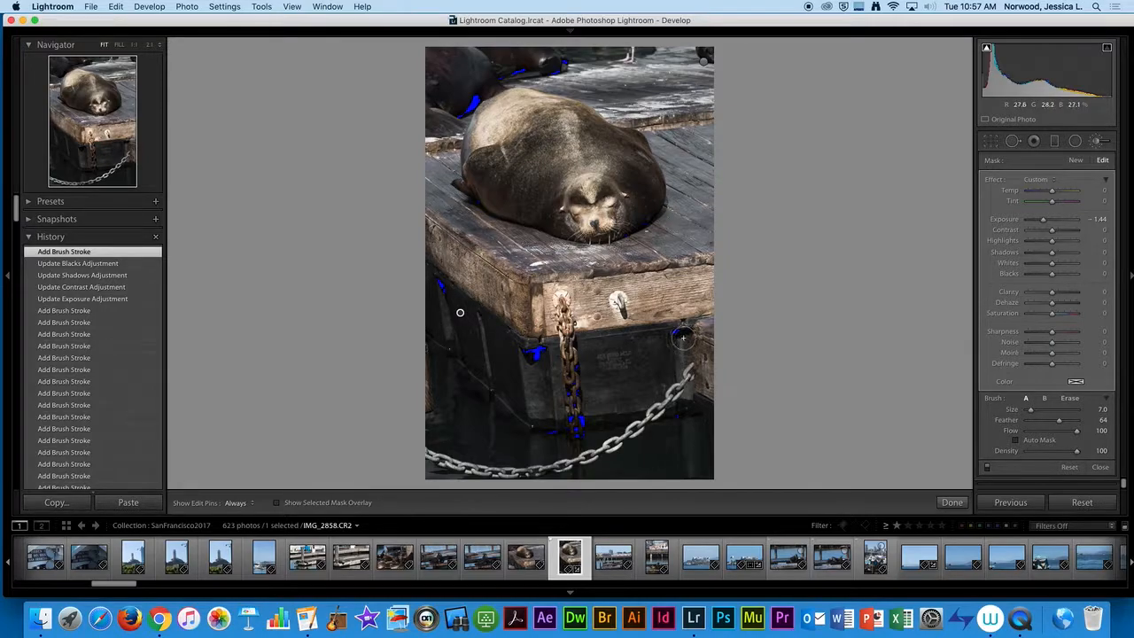
{"action": "key", "text": "h"}
{"action": "left_click_drag", "start_coordinate": [706, 342], "coordinate": [698, 389]}
{"action": "key", "text": "h"}
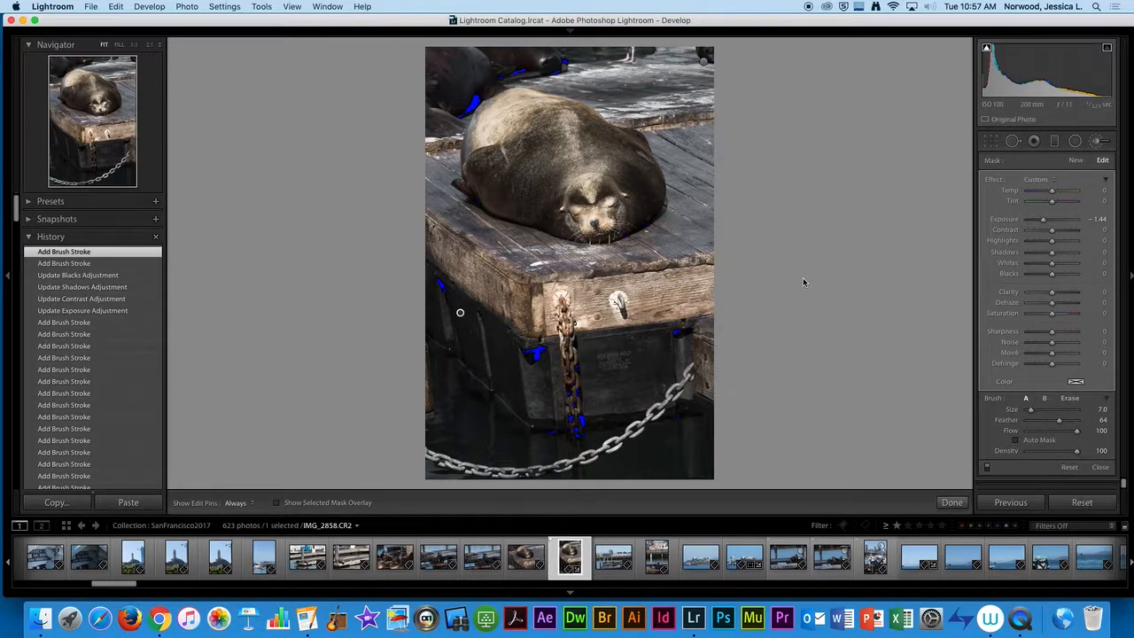
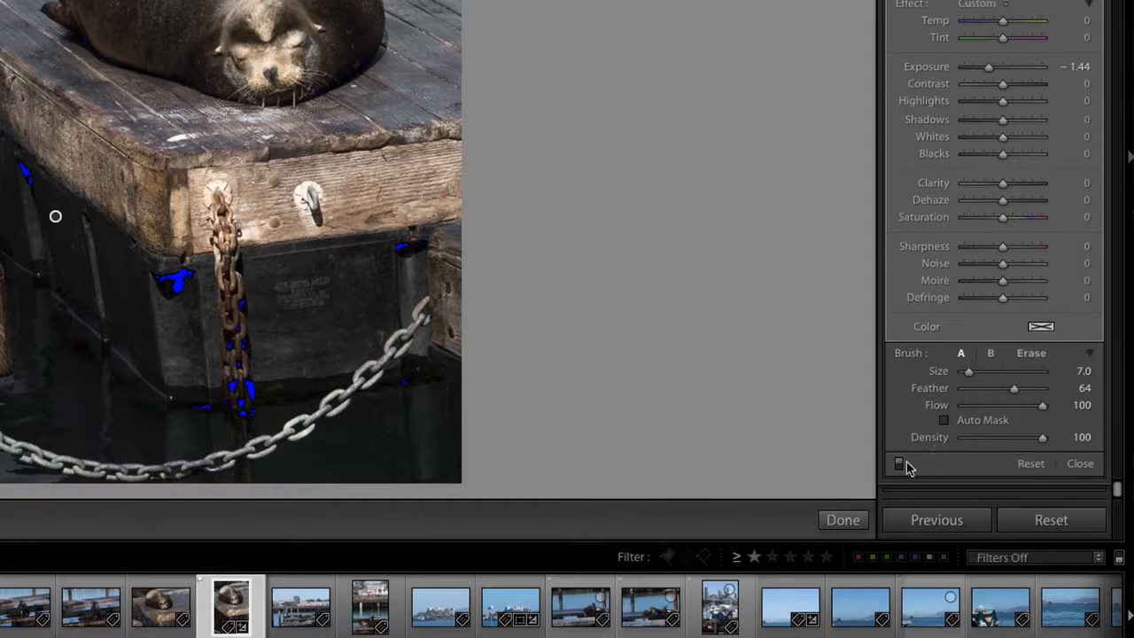
Step: Turn all brush adjustments off and on again to compare the photo before and after
{"action": "left_click", "coordinate": [898, 463]}
{"action": "left_click", "coordinate": [898, 464]}
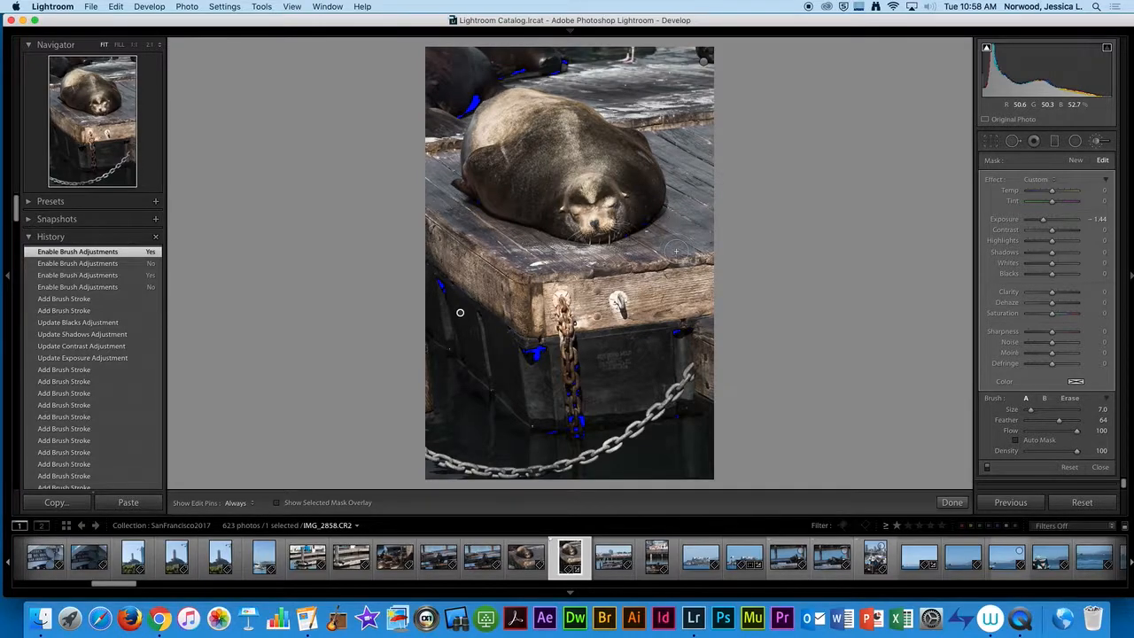
Step: Return to the Library grid and open the green and red succulent photo IMG_2985.CR2 in Loupe view
{"action": "key", "text": "g"}
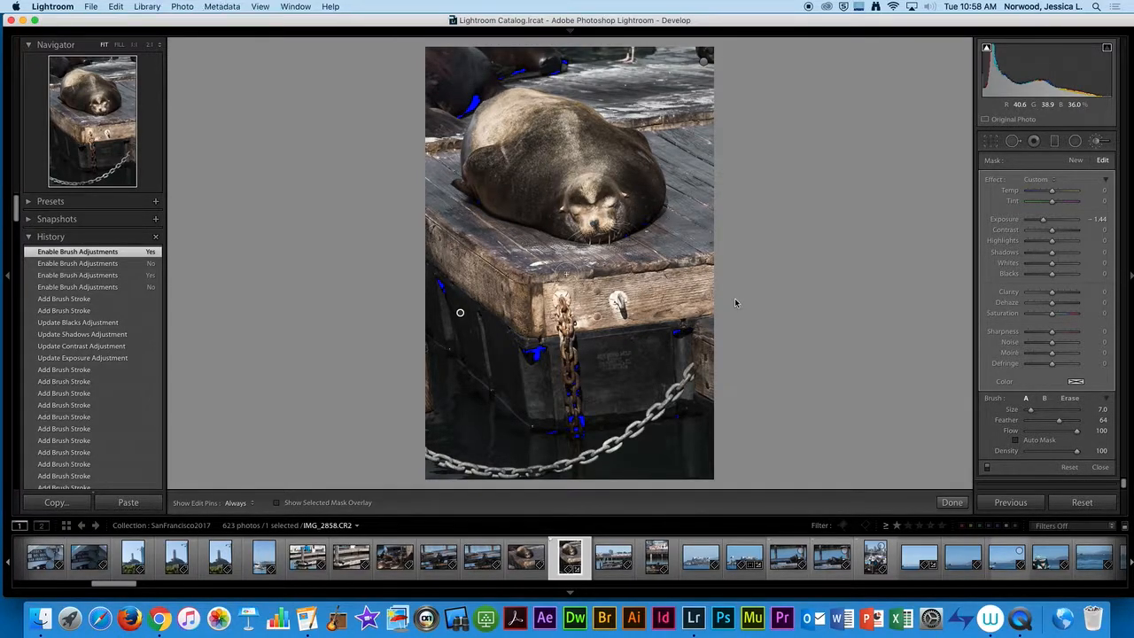
{"action": "scroll", "coordinate": [742, 306], "scroll_direction": "down", "scroll_amount": 1}
{"action": "scroll", "coordinate": [742, 306], "scroll_direction": "down", "scroll_amount": 3}
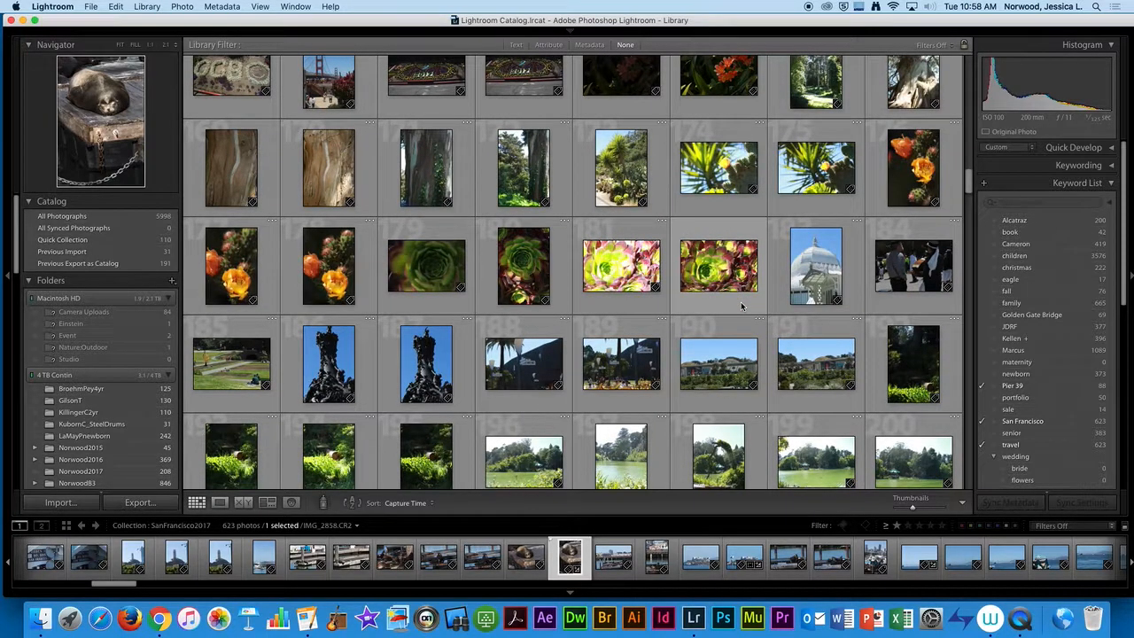
{"action": "scroll", "coordinate": [743, 306], "scroll_direction": "down", "scroll_amount": 3}
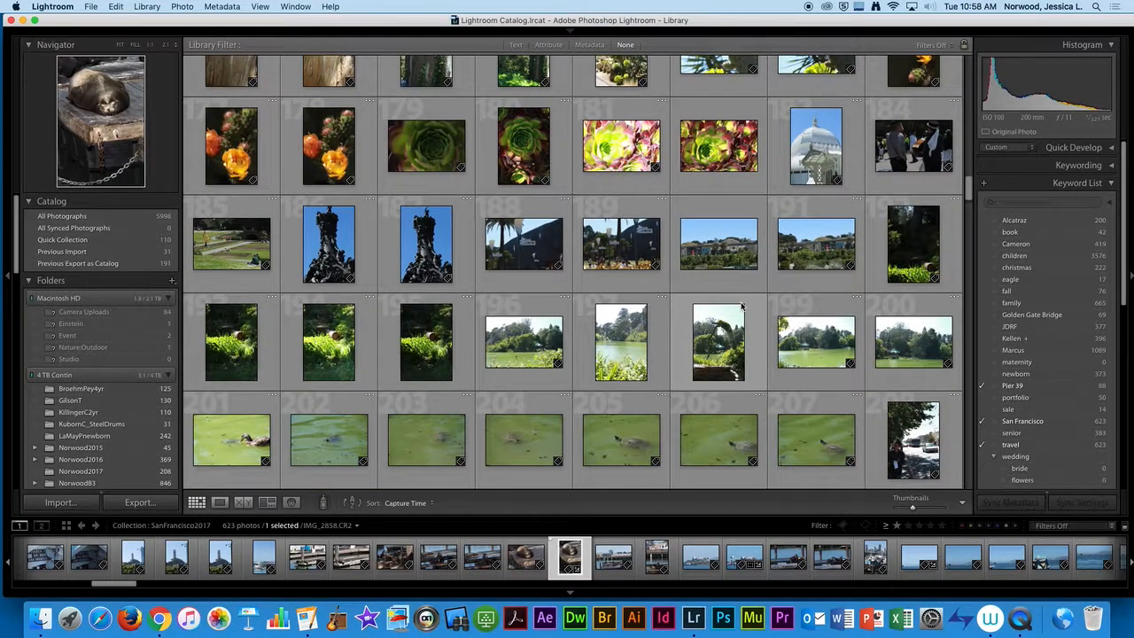
{"action": "scroll", "coordinate": [742, 306], "scroll_direction": "up", "scroll_amount": 1}
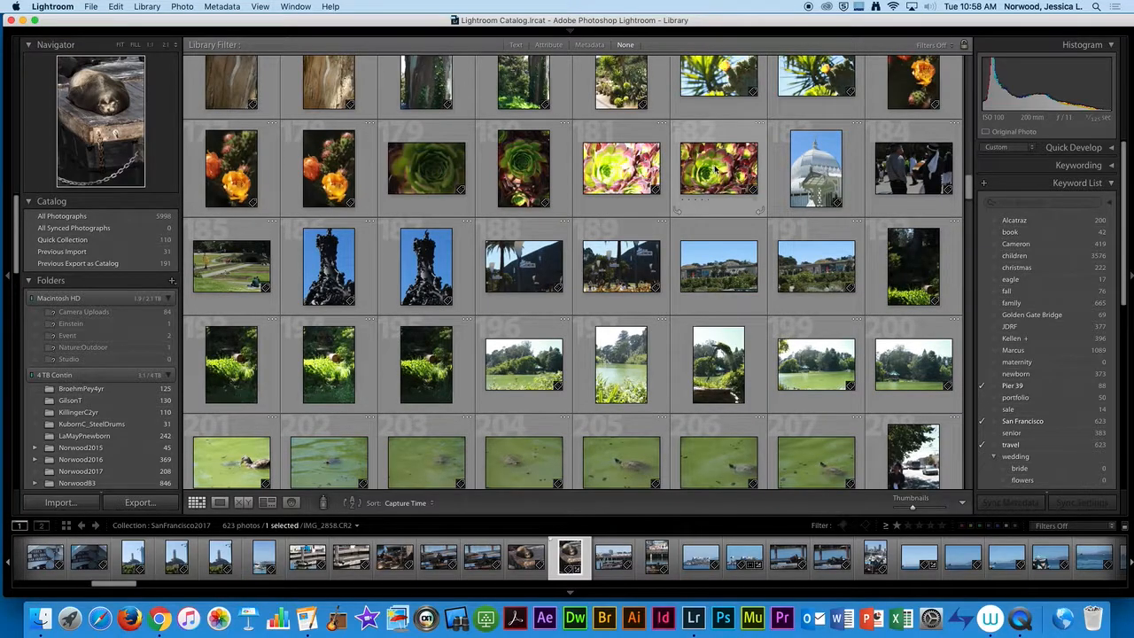
{"action": "double_click", "coordinate": [716, 167]}
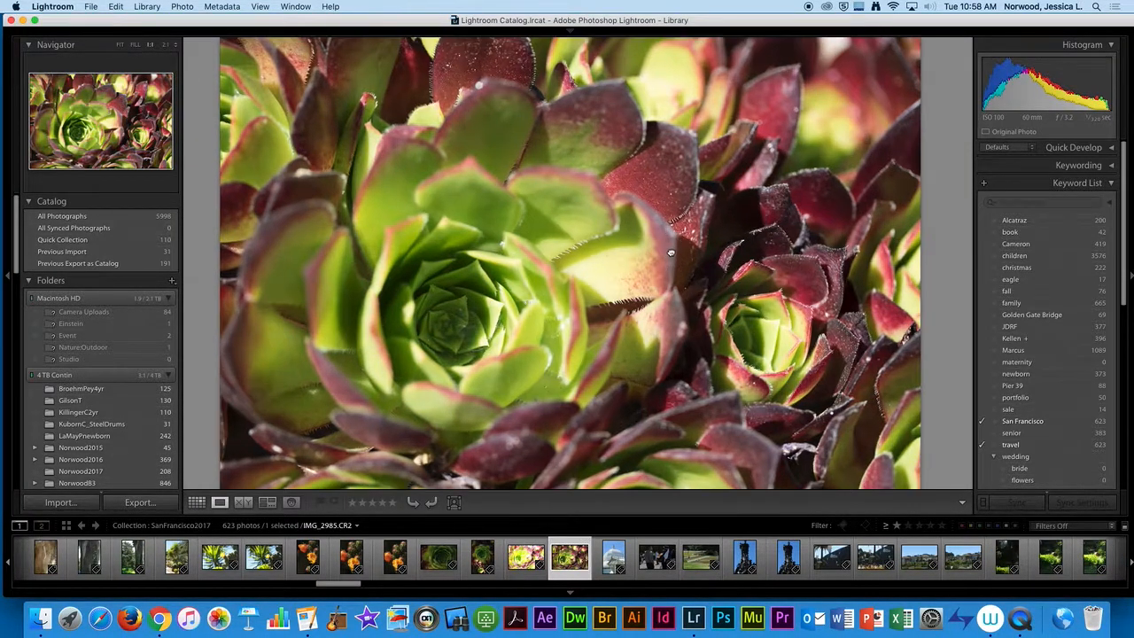
Step: Return to the Library grid, open the cactus flower photos and bring IMG_2980.CR2 into the Develop module
{"action": "key", "text": "g"}
{"action": "double_click", "coordinate": [328, 175]}
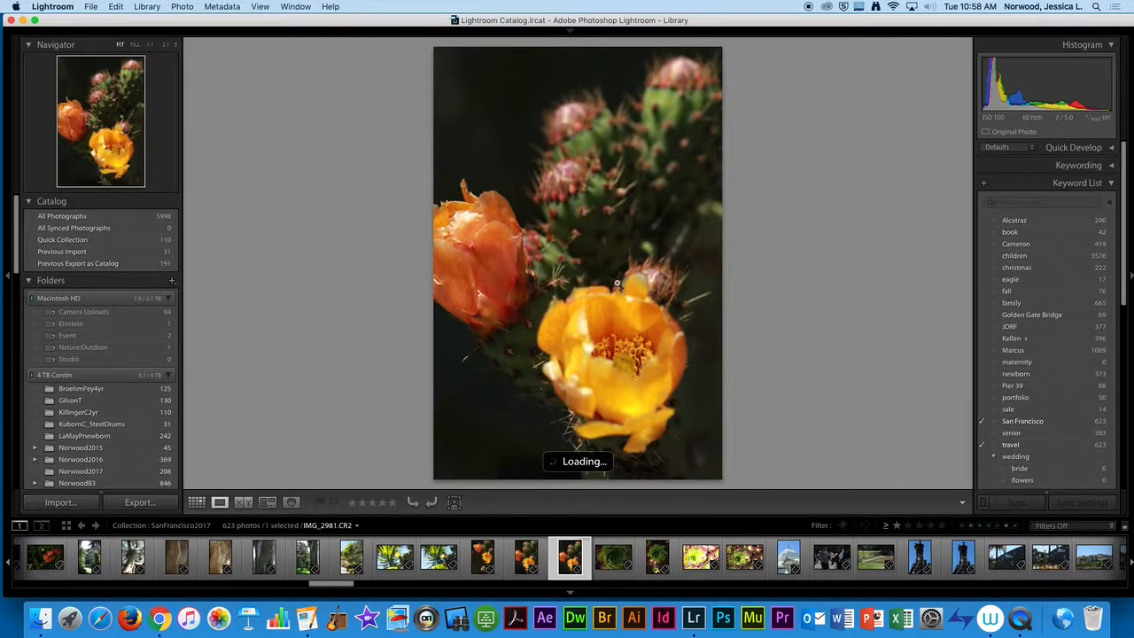
{"action": "key", "text": "Left"}
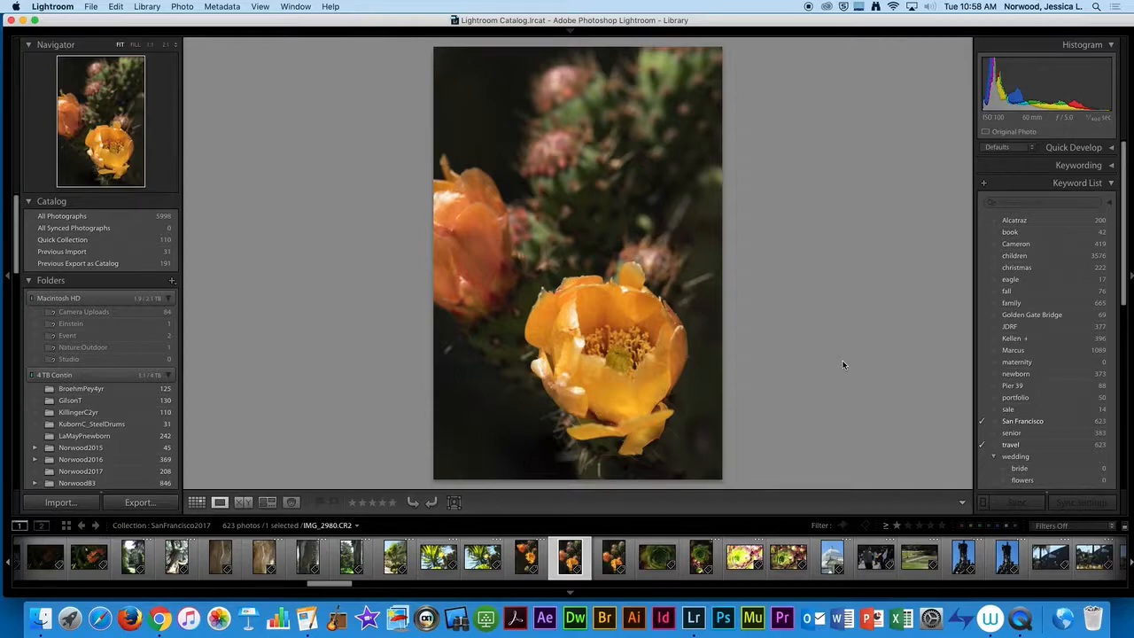
{"action": "key", "text": "d"}
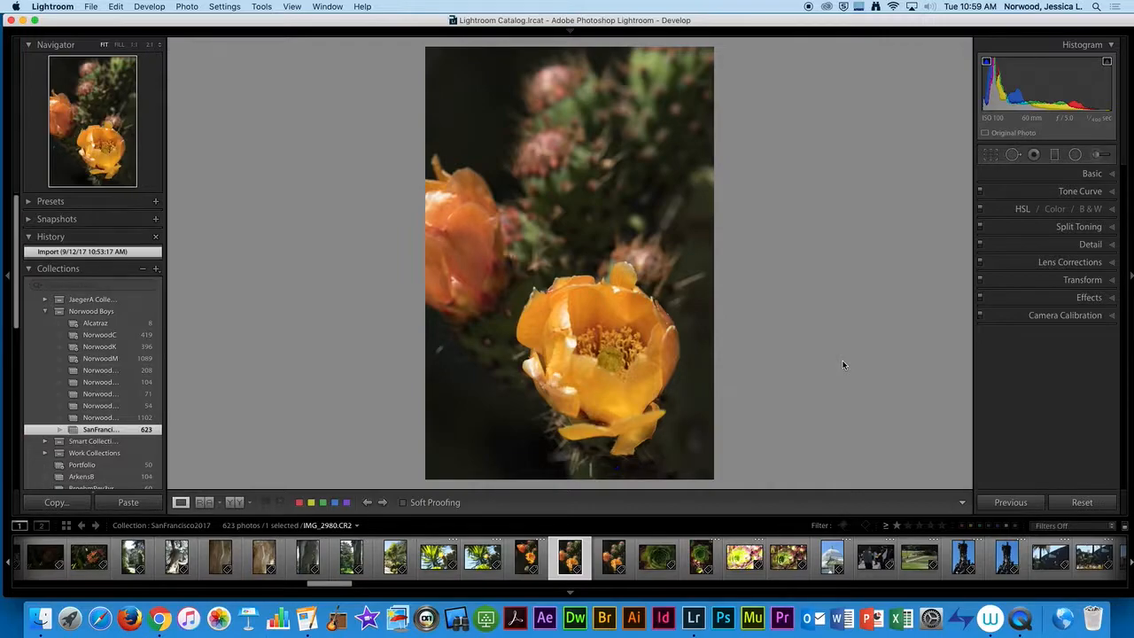
Step: Activate the Adjustment Brush for the cactus flower photo and reset its exposure to 0
{"action": "left_click", "coordinate": [1097, 154]}
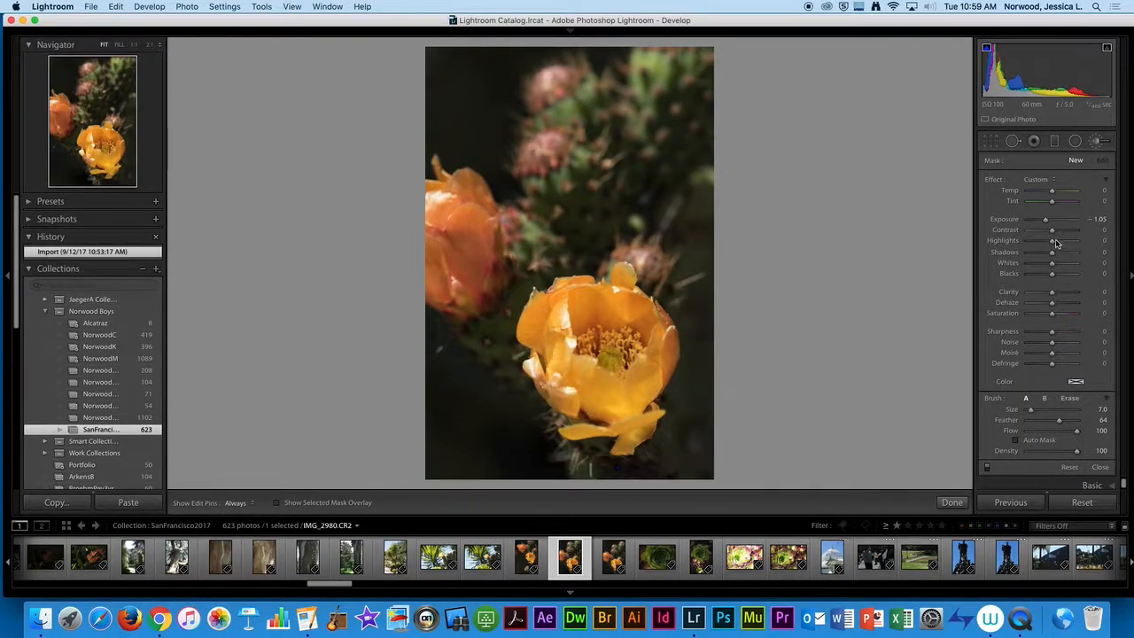
{"action": "double_click", "coordinate": [1046, 223]}
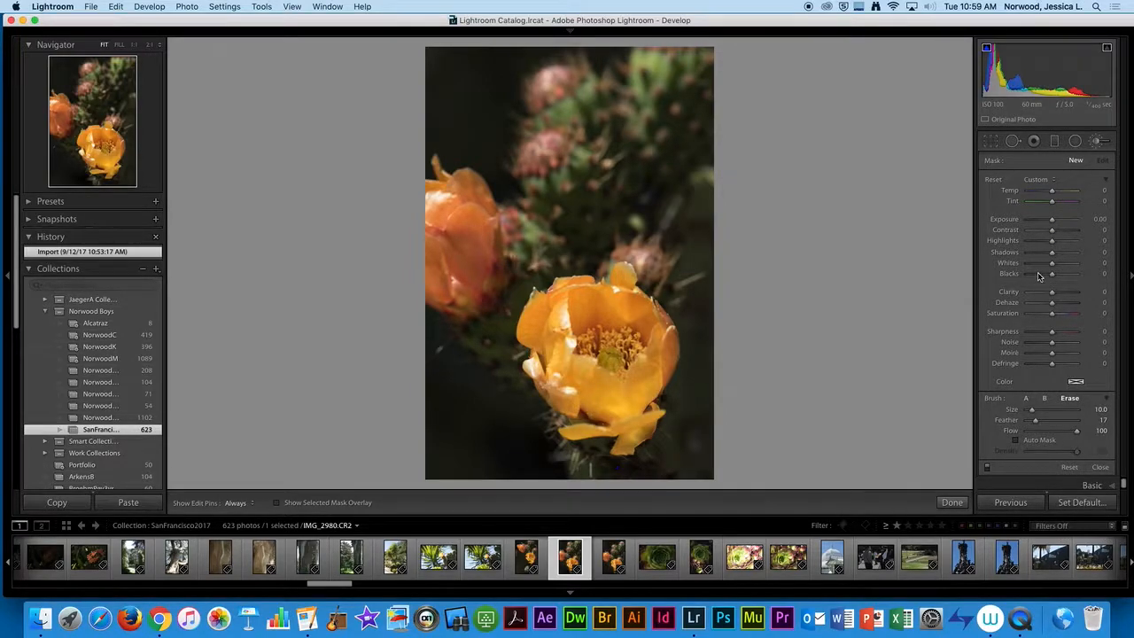
{"action": "key", "text": "alt"}
Step: Try brush settings of contrast 25, whites -57, dehaze 99 and saturation 95, and reset all the effect values at once
{"action": "left_click_drag", "start_coordinate": [1053, 232], "coordinate": [1039, 264]}
{"action": "mouse_move", "coordinate": [1053, 303]}
{"action": "left_mouse_down"}
{"action": "mouse_move", "coordinate": [1077, 303]}
{"action": "mouse_move", "coordinate": [1075, 314]}
{"action": "left_mouse_up"}
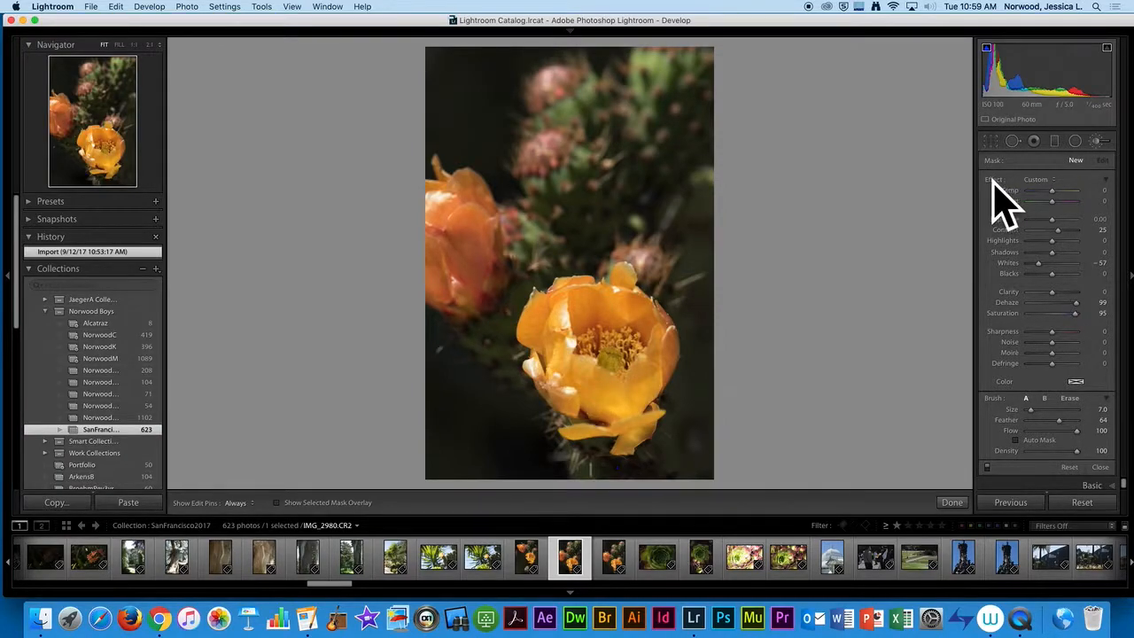
{"action": "key", "text": "alt"}
{"action": "left_click", "coordinate": [993, 183], "text": "alt"}
{"action": "key", "text": "alt"}
Step: Paint a mask over the yellow cactus flower with Auto Mask on, brush size 9, exposure 0.95 and saturation 27
{"action": "left_click_drag", "start_coordinate": [1052, 220], "coordinate": [1058, 221]}
{"action": "left_click_drag", "start_coordinate": [1053, 313], "coordinate": [1059, 315]}
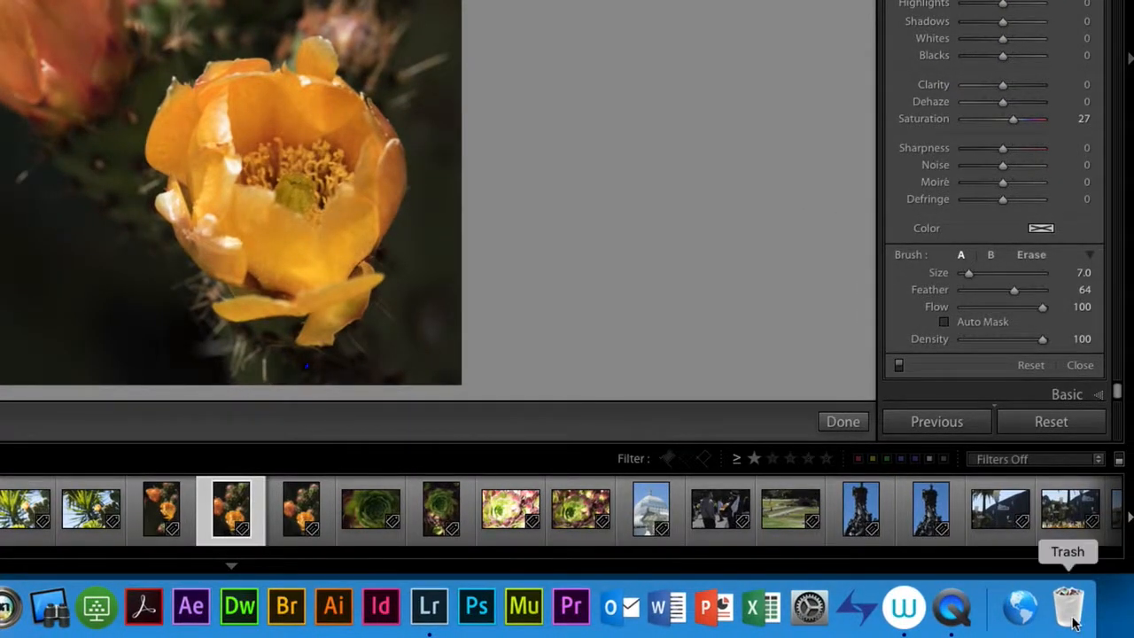
{"action": "left_click", "coordinate": [945, 323]}
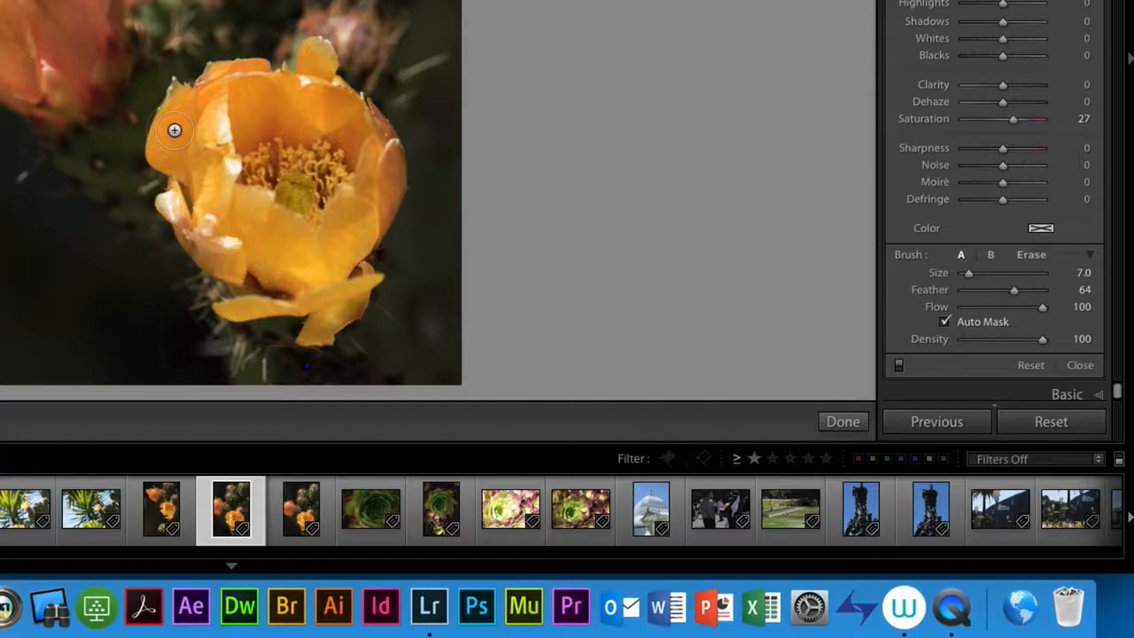
{"action": "scroll", "coordinate": [174, 130], "scroll_direction": "up", "scroll_amount": 2}
{"action": "mouse_move", "coordinate": [171, 126]}
{"action": "left_mouse_down"}
{"action": "mouse_move", "coordinate": [160, 146]}
{"action": "mouse_move", "coordinate": [199, 171]}
{"action": "mouse_move", "coordinate": [194, 193]}
{"action": "mouse_move", "coordinate": [178, 204]}
{"action": "mouse_move", "coordinate": [128, 178]}
{"action": "mouse_move", "coordinate": [189, 218]}
{"action": "mouse_move", "coordinate": [229, 266]}
{"action": "mouse_move", "coordinate": [208, 131]}
{"action": "mouse_move", "coordinate": [230, 106]}
{"action": "mouse_move", "coordinate": [223, 81]}
{"action": "mouse_move", "coordinate": [253, 83]}
{"action": "mouse_move", "coordinate": [241, 119]}
{"action": "mouse_move", "coordinate": [290, 115]}
{"action": "mouse_move", "coordinate": [310, 108]}
{"action": "mouse_move", "coordinate": [317, 66]}
{"action": "mouse_move", "coordinate": [315, 101]}
{"action": "mouse_move", "coordinate": [390, 153]}
{"action": "mouse_move", "coordinate": [383, 186]}
{"action": "mouse_move", "coordinate": [339, 243]}
{"action": "mouse_move", "coordinate": [365, 172]}
{"action": "mouse_move", "coordinate": [342, 130]}
{"action": "mouse_move", "coordinate": [316, 168]}
{"action": "mouse_move", "coordinate": [261, 161]}
{"action": "mouse_move", "coordinate": [253, 238]}
{"action": "mouse_move", "coordinate": [274, 265]}
{"action": "mouse_move", "coordinate": [344, 294]}
{"action": "mouse_move", "coordinate": [318, 328]}
{"action": "mouse_move", "coordinate": [365, 301]}
{"action": "mouse_move", "coordinate": [293, 329]}
{"action": "mouse_move", "coordinate": [248, 308]}
{"action": "mouse_move", "coordinate": [297, 321]}
{"action": "mouse_move", "coordinate": [257, 289]}
{"action": "mouse_move", "coordinate": [379, 194]}
{"action": "mouse_move", "coordinate": [397, 133]}
{"action": "mouse_move", "coordinate": [323, 62]}
{"action": "mouse_move", "coordinate": [338, 53]}
{"action": "mouse_move", "coordinate": [341, 70]}
{"action": "mouse_move", "coordinate": [258, 51]}
{"action": "mouse_move", "coordinate": [217, 81]}
{"action": "mouse_move", "coordinate": [191, 73]}
{"action": "mouse_move", "coordinate": [151, 128]}
{"action": "mouse_move", "coordinate": [209, 142]}
{"action": "mouse_move", "coordinate": [293, 197]}
{"action": "left_mouse_up"}
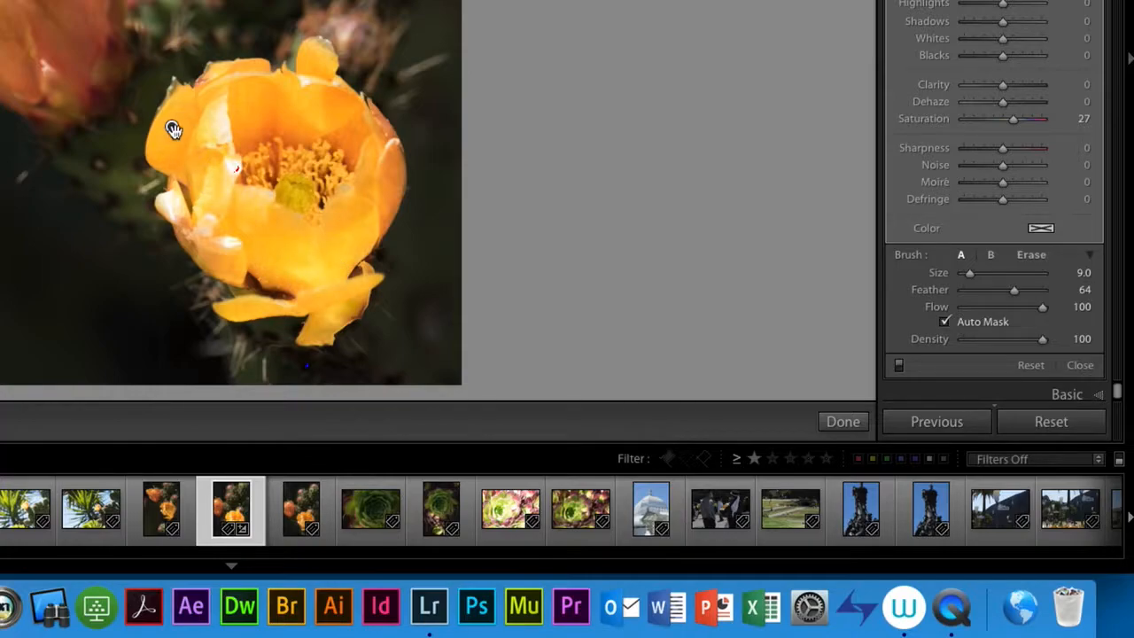
{"action": "mouse_move", "coordinate": [173, 129]}
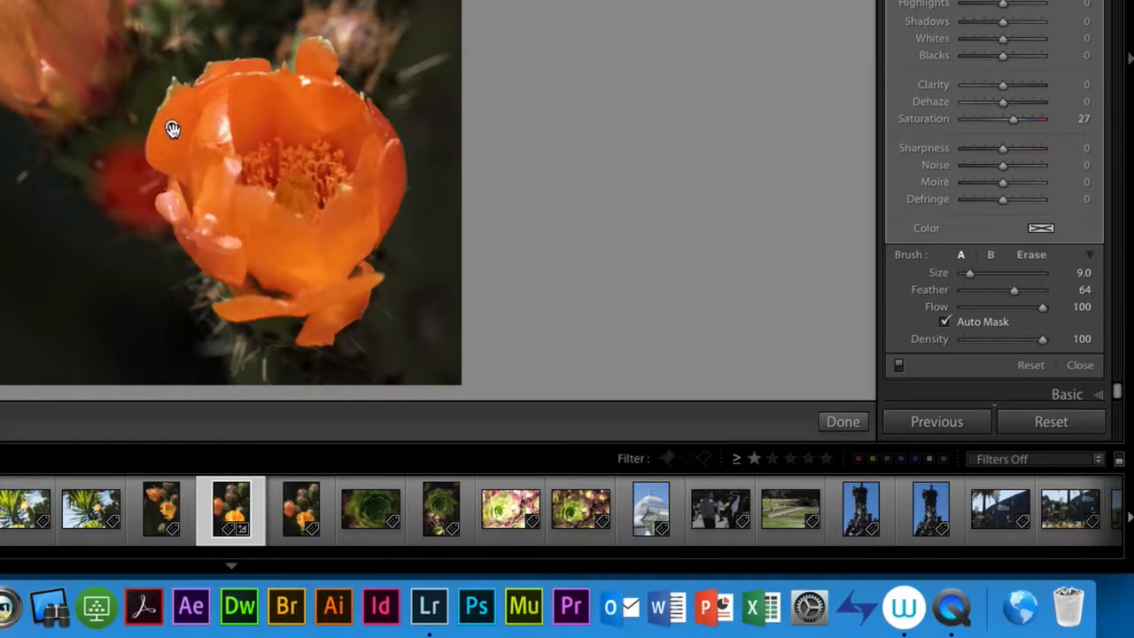
Step: Erase the mask spill from the dark background beside the yellow flower's lower left petals, and switch back to brush A
{"action": "left_click", "coordinate": [1031, 256]}
{"action": "mouse_move", "coordinate": [130, 217]}
{"action": "left_mouse_down"}
{"action": "mouse_move", "coordinate": [128, 173]}
{"action": "mouse_move", "coordinate": [141, 182]}
{"action": "mouse_move", "coordinate": [132, 172]}
{"action": "mouse_move", "coordinate": [156, 259]}
{"action": "left_mouse_up"}
{"action": "left_click", "coordinate": [945, 321]}
{"action": "left_click", "coordinate": [961, 255]}
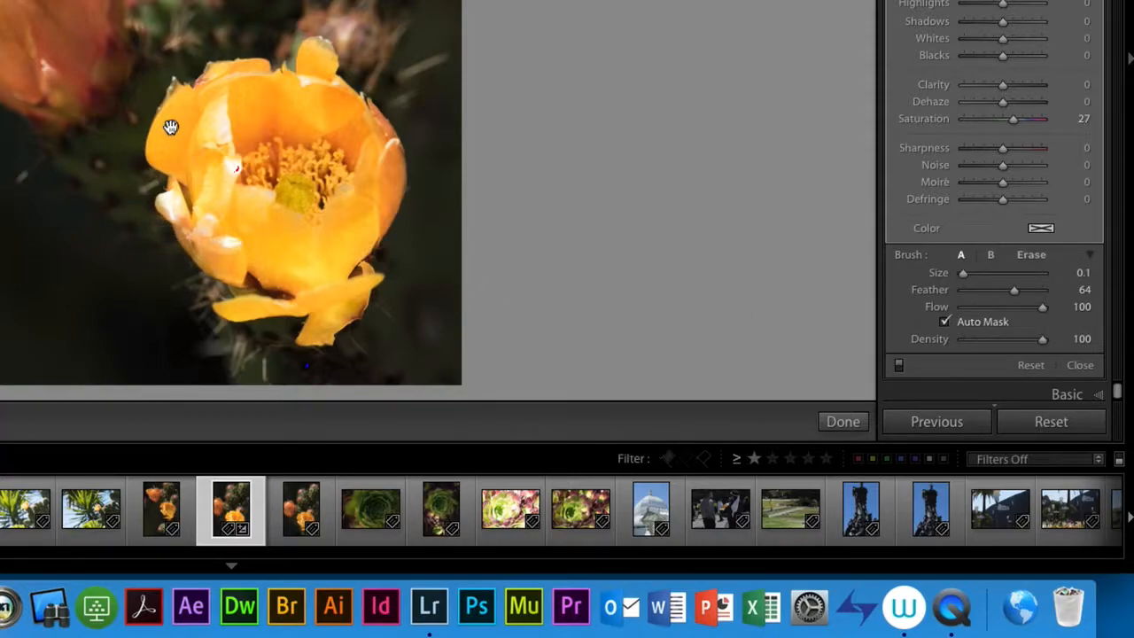
{"action": "key", "text": "o"}
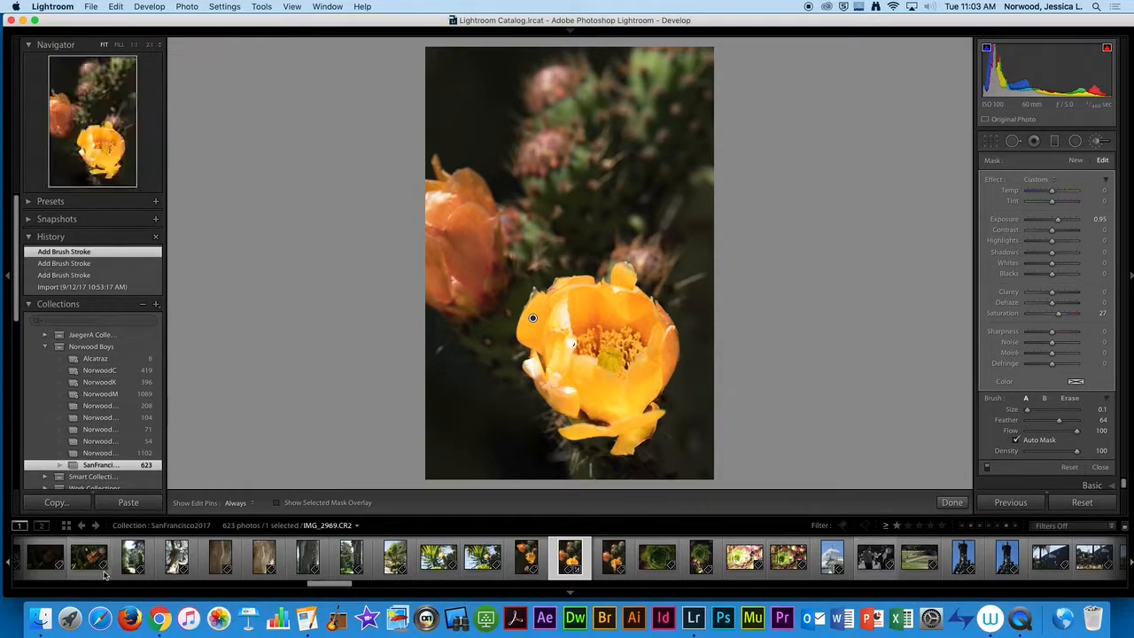
Step: Open the dark green succulent photo IMG_2982.CR2 and paint the left inner rosette leaves with an Auto Mask brush at size 7
{"action": "left_click", "coordinate": [657, 565]}
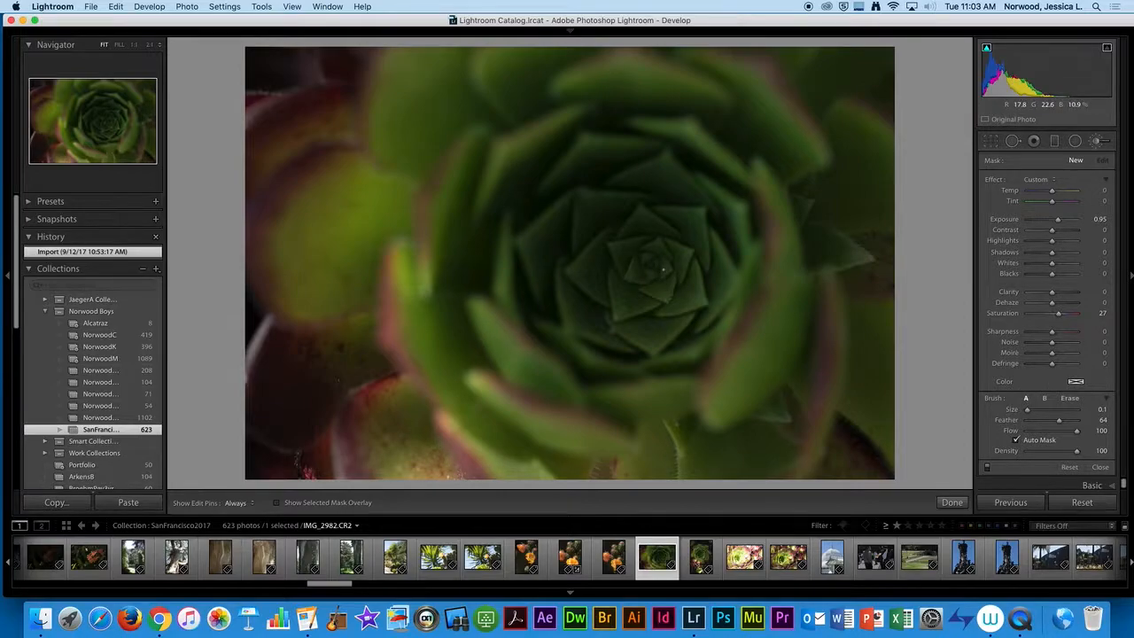
{"action": "key", "text": "h"}
{"action": "key", "text": "bracketright"}
{"action": "key", "text": "bracketright"}
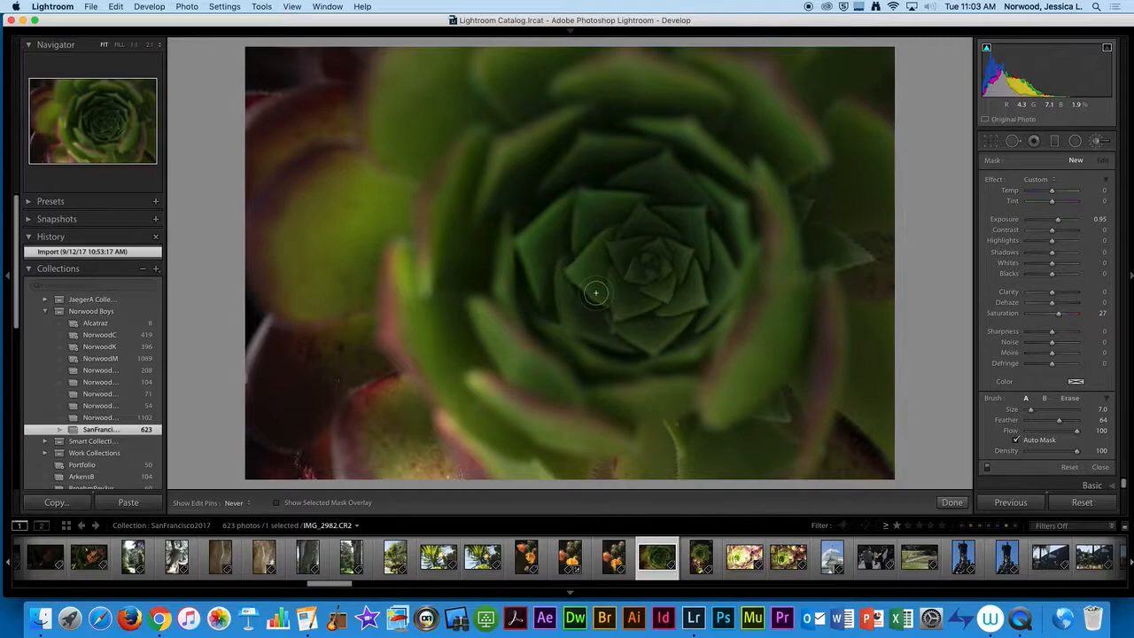
{"action": "mouse_move", "coordinate": [590, 269]}
{"action": "left_mouse_down"}
{"action": "mouse_move", "coordinate": [577, 265]}
{"action": "mouse_move", "coordinate": [562, 293]}
{"action": "left_mouse_up"}
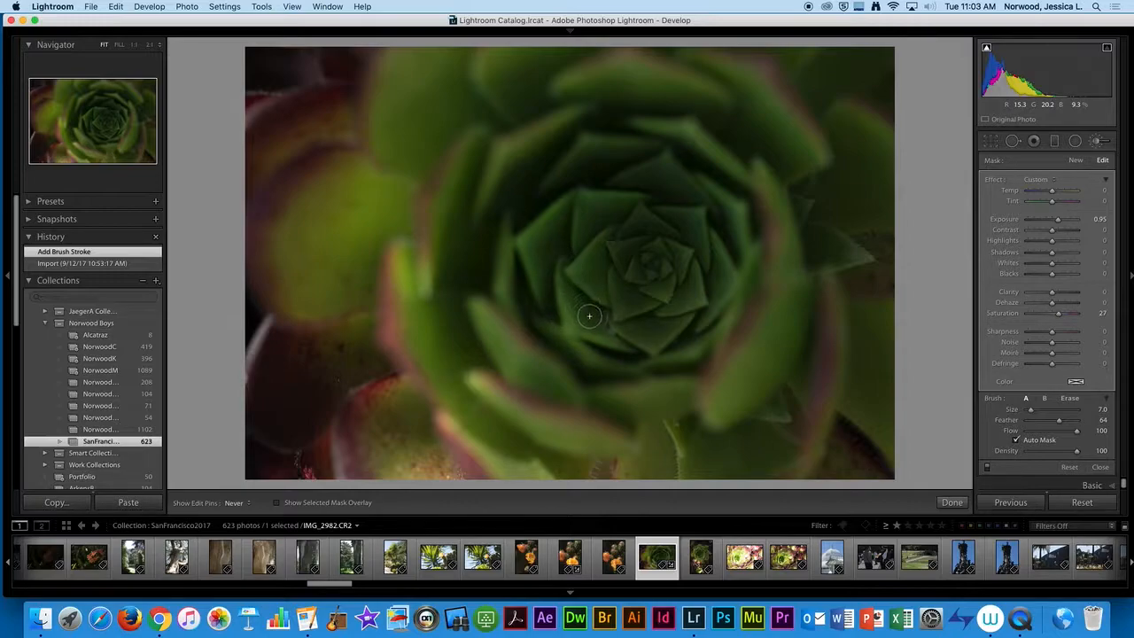
{"action": "left_click_drag", "start_coordinate": [625, 346], "coordinate": [574, 306]}
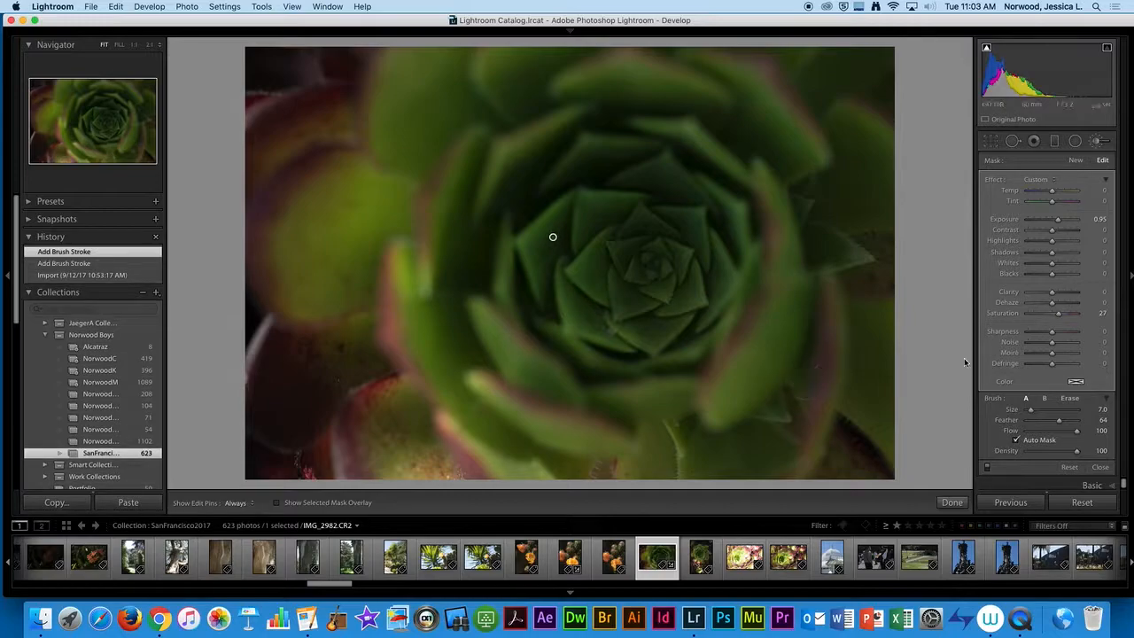
{"action": "mouse_move", "coordinate": [552, 237]}
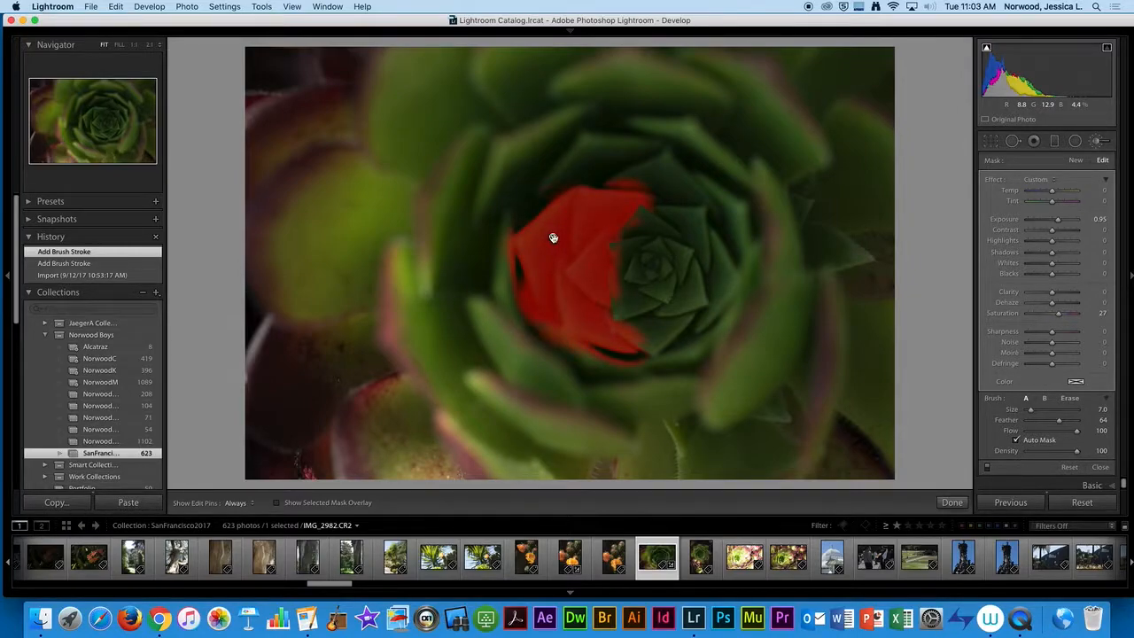
Step: Extend the rosette mask over the pink and red leaf edges at the photo's left with the size 7 brush
{"action": "mouse_move", "coordinate": [407, 366]}
{"action": "left_mouse_down"}
{"action": "mouse_move", "coordinate": [390, 355]}
{"action": "mouse_move", "coordinate": [388, 254]}
{"action": "left_mouse_up"}
{"action": "key", "text": "h"}
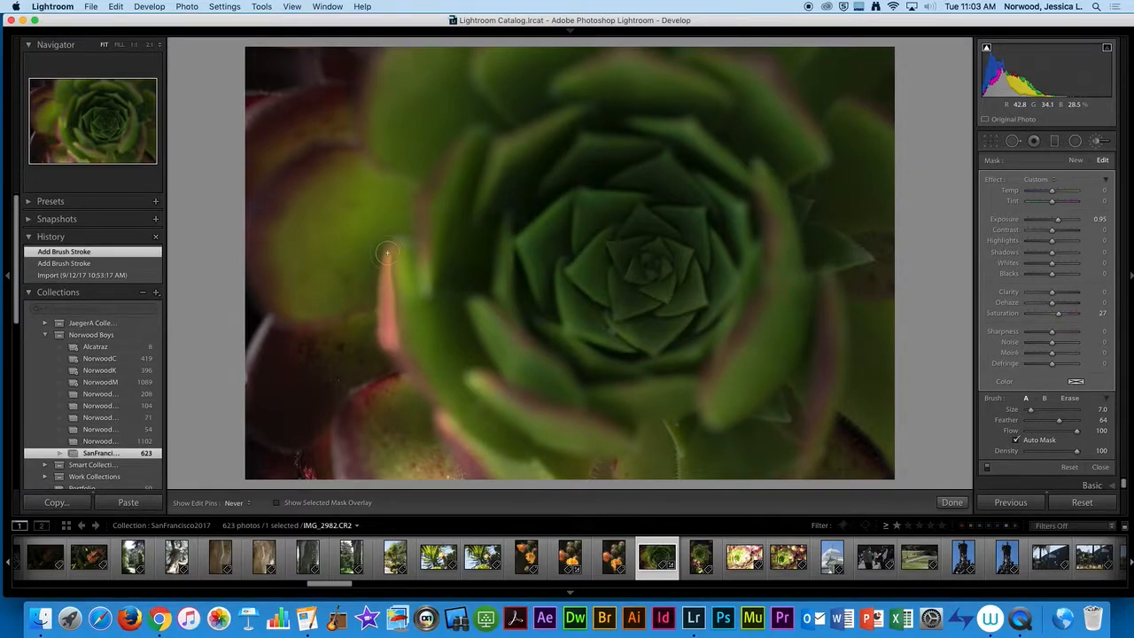
{"action": "mouse_move", "coordinate": [386, 306]}
{"action": "left_mouse_down"}
{"action": "mouse_move", "coordinate": [393, 352]}
{"action": "mouse_move", "coordinate": [419, 381]}
{"action": "mouse_move", "coordinate": [405, 359]}
{"action": "mouse_move", "coordinate": [357, 389]}
{"action": "mouse_move", "coordinate": [352, 473]}
{"action": "mouse_move", "coordinate": [353, 412]}
{"action": "mouse_move", "coordinate": [375, 387]}
{"action": "mouse_move", "coordinate": [358, 407]}
{"action": "mouse_move", "coordinate": [359, 368]}
{"action": "left_mouse_up"}
{"action": "key", "text": "h"}
{"action": "key", "text": "h"}
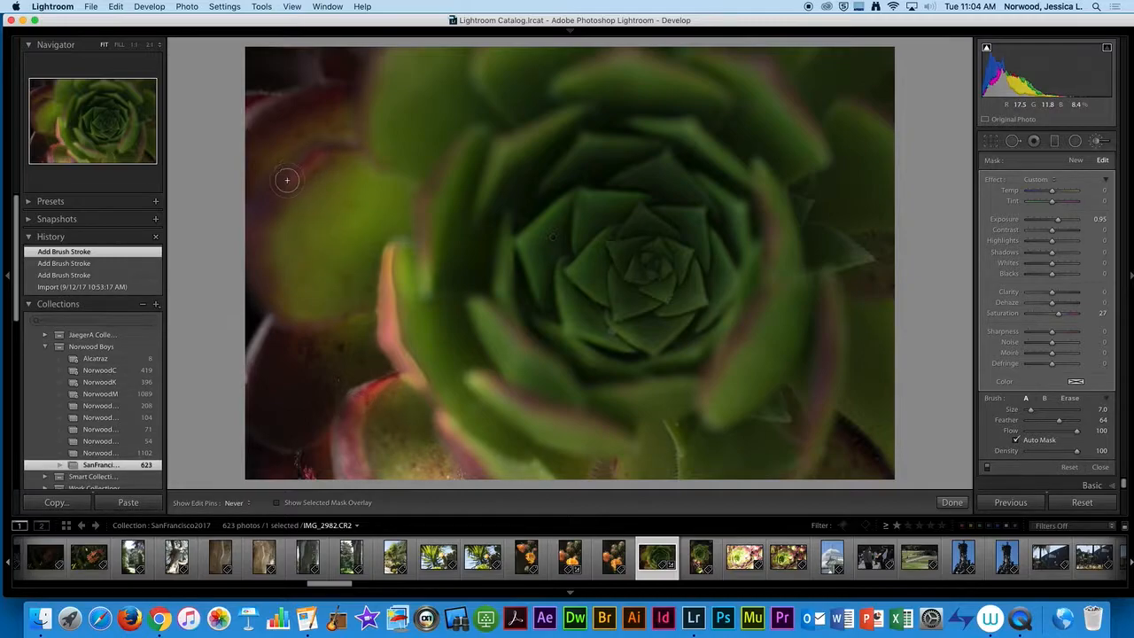
{"action": "left_click_drag", "start_coordinate": [310, 167], "coordinate": [286, 181]}
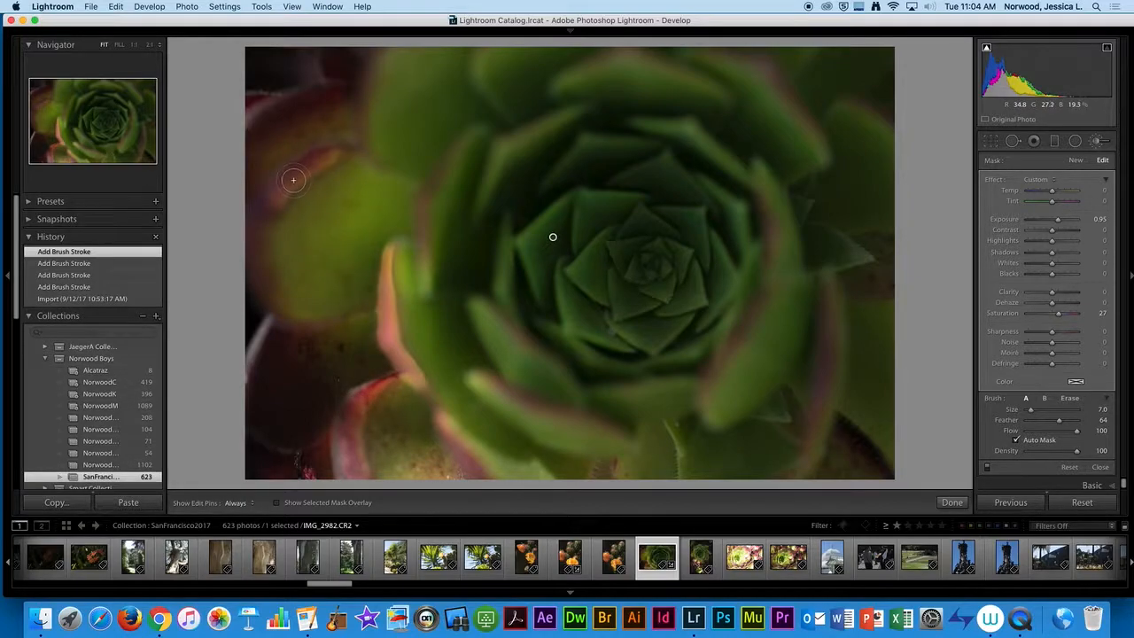
Step: Start a new brush mask at size 17 and paint it over the reddish outer leaves at the photo's left
{"action": "key", "text": "k"}
{"action": "key", "text": "]"}
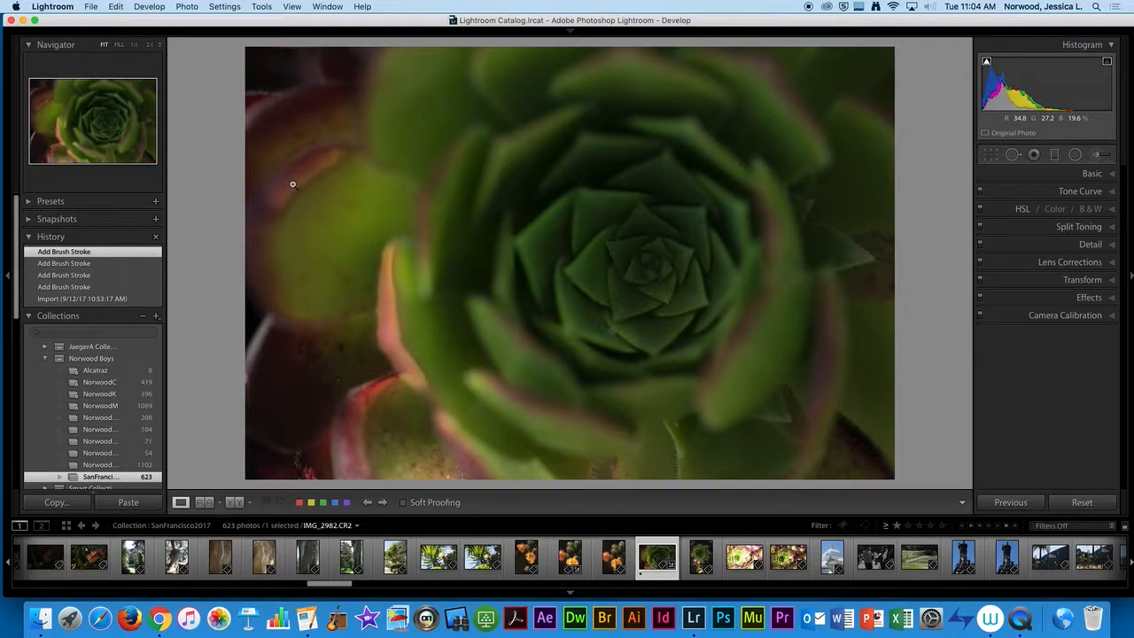
{"action": "key", "text": "k"}
{"action": "key", "text": "bracketright"}
{"action": "key", "text": "h"}
{"action": "key", "text": "bracketright"}
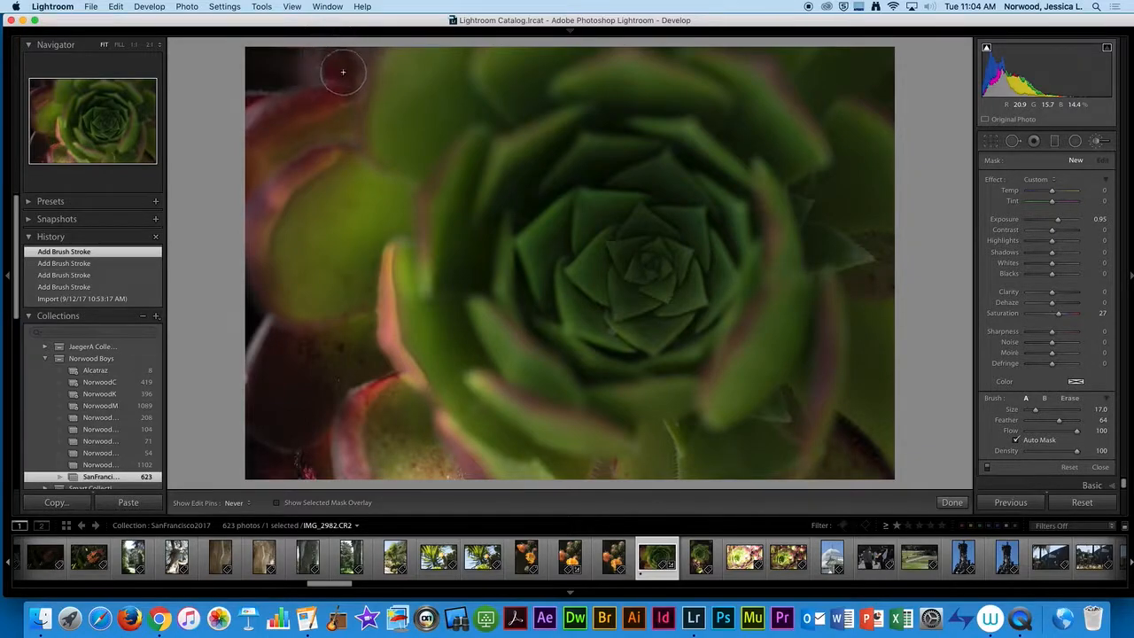
{"action": "mouse_move", "coordinate": [348, 58]}
{"action": "left_mouse_down"}
{"action": "mouse_move", "coordinate": [258, 139]}
{"action": "mouse_move", "coordinate": [264, 191]}
{"action": "mouse_move", "coordinate": [329, 151]}
{"action": "mouse_move", "coordinate": [279, 191]}
{"action": "mouse_move", "coordinate": [264, 251]}
{"action": "mouse_move", "coordinate": [266, 317]}
{"action": "mouse_move", "coordinate": [298, 321]}
{"action": "left_mouse_up"}
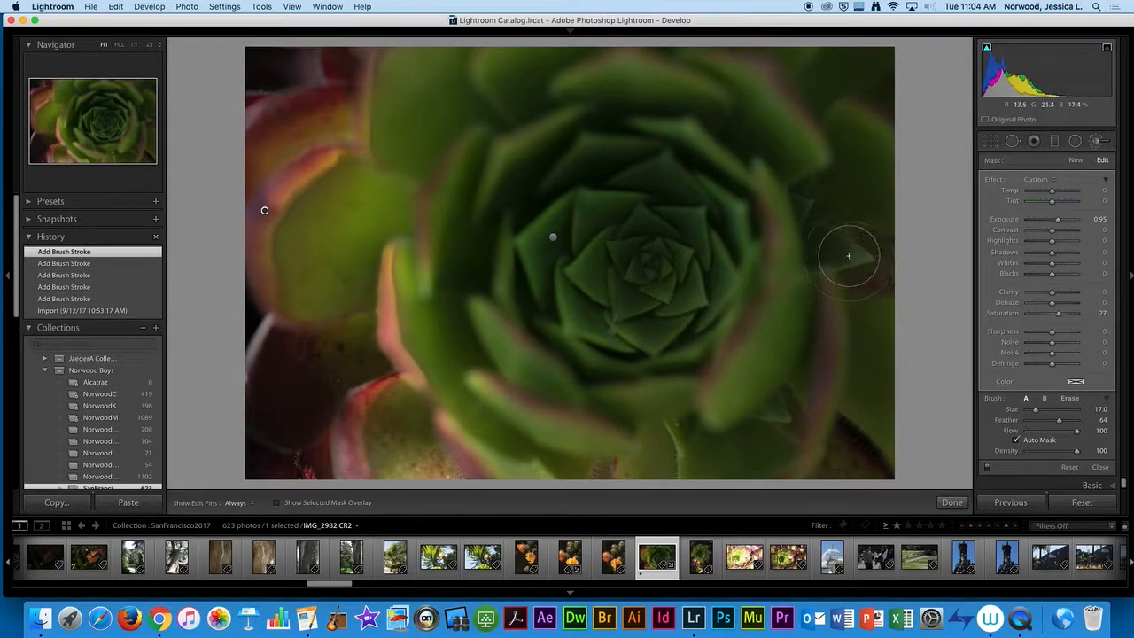
Step: Erase the outer-leaf mask from the left leaves with the Erase brush at size 14, feather 17 and Auto Mask off
{"action": "left_click", "coordinate": [1070, 397]}
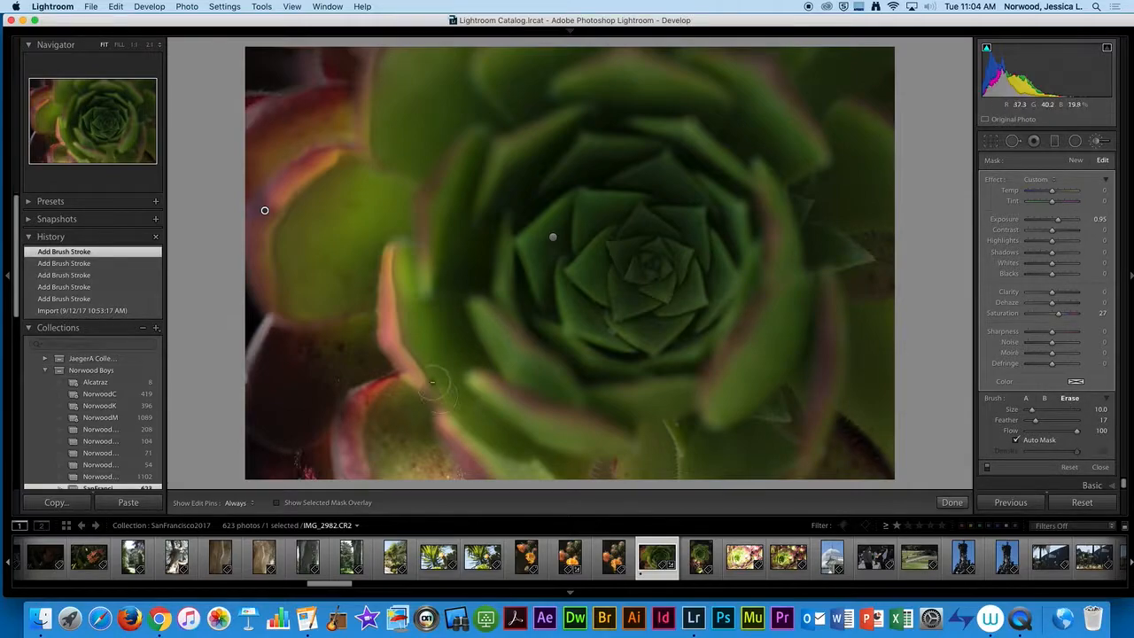
{"action": "key", "text": "h"}
{"action": "left_click", "coordinate": [384, 335]}
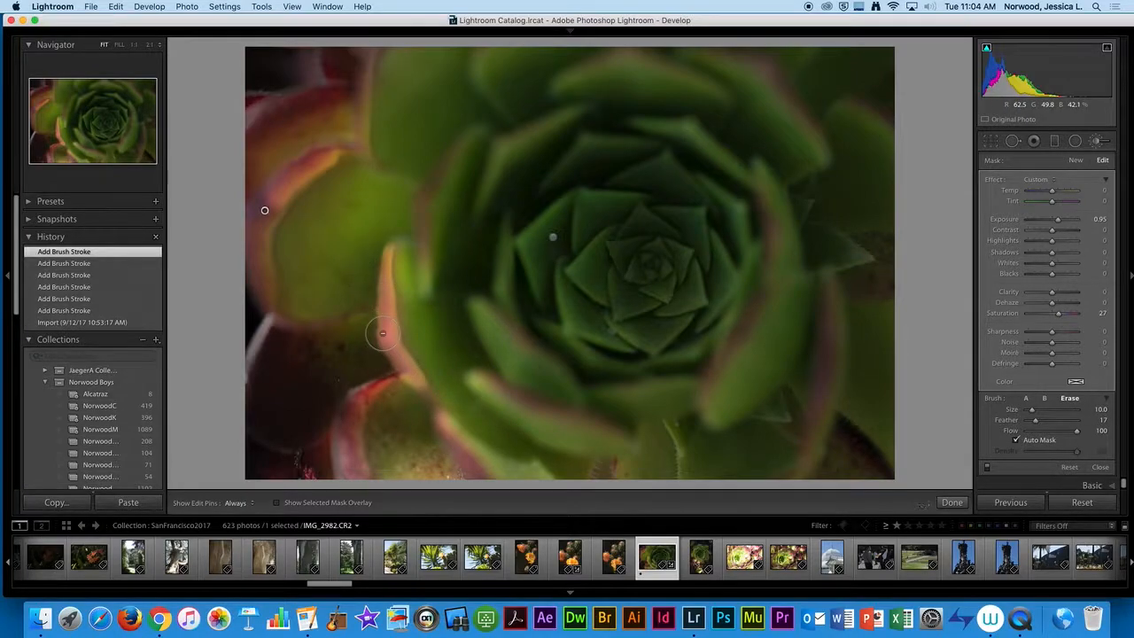
{"action": "scroll", "coordinate": [372, 355], "scroll_direction": "up", "scroll_amount": 4}
{"action": "key", "text": "h"}
{"action": "mouse_move", "coordinate": [339, 250]}
{"action": "left_mouse_down"}
{"action": "mouse_move", "coordinate": [253, 209]}
{"action": "mouse_move", "coordinate": [296, 46]}
{"action": "mouse_move", "coordinate": [309, 101]}
{"action": "mouse_move", "coordinate": [366, 53]}
{"action": "mouse_move", "coordinate": [372, 62]}
{"action": "mouse_move", "coordinate": [372, 337]}
{"action": "mouse_move", "coordinate": [386, 276]}
{"action": "mouse_move", "coordinate": [404, 378]}
{"action": "mouse_move", "coordinate": [370, 252]}
{"action": "mouse_move", "coordinate": [410, 407]}
{"action": "mouse_move", "coordinate": [368, 260]}
{"action": "left_mouse_up"}
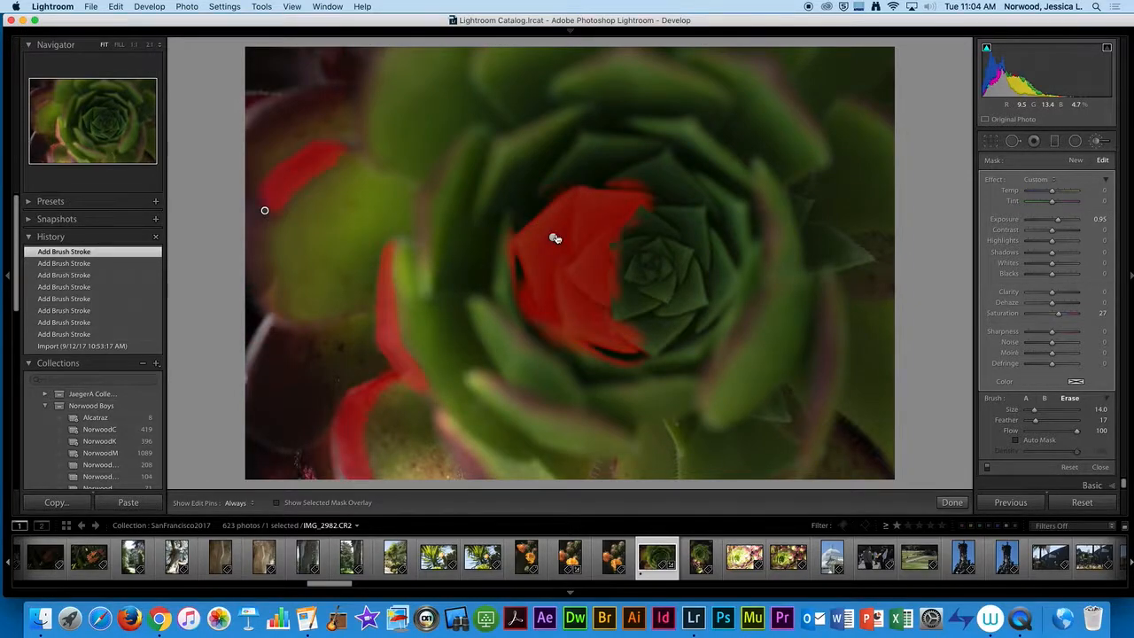
Step: Erase the rosette mask from the pink leaf edges at the photo's left, and delete the separate outer-leaf mask
{"action": "left_click", "coordinate": [553, 237]}
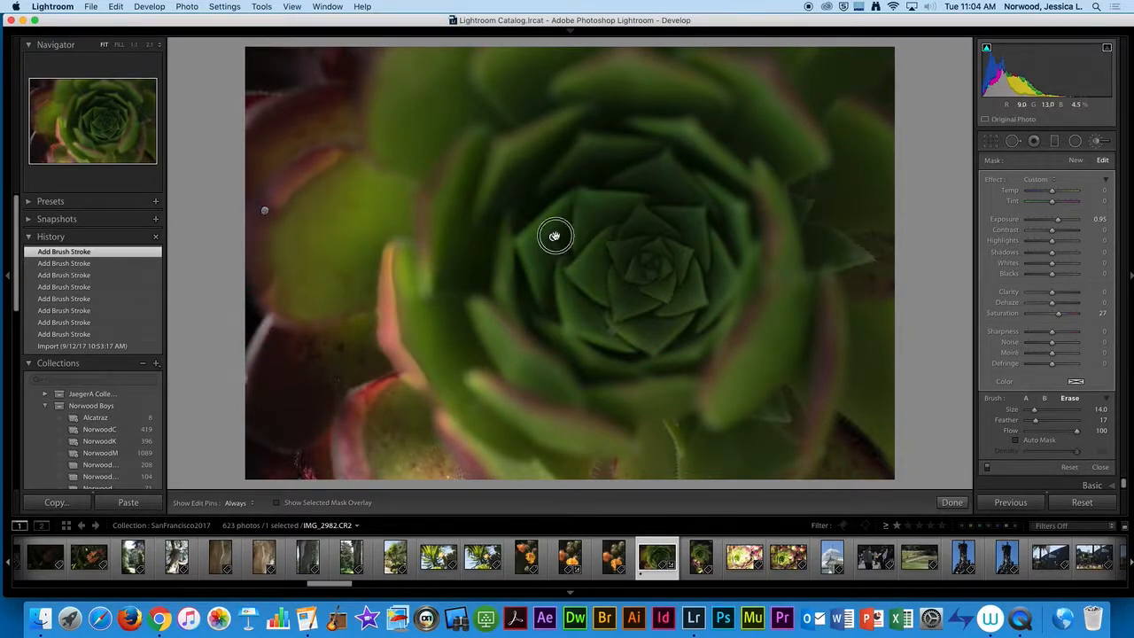
{"action": "key", "text": "h"}
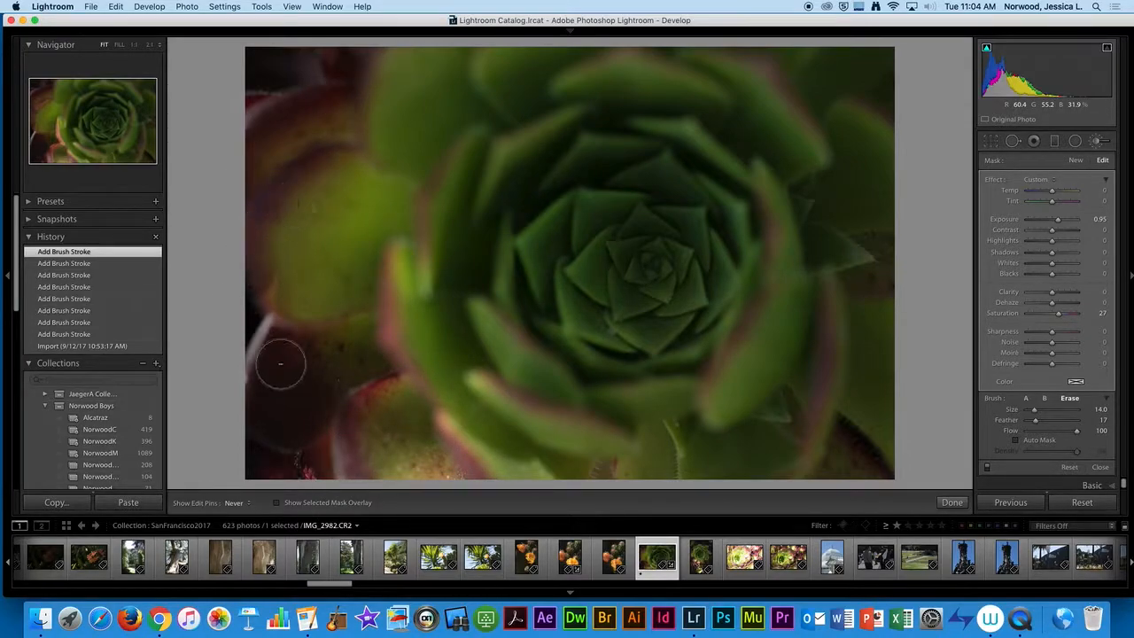
{"action": "mouse_move", "coordinate": [271, 153]}
{"action": "left_mouse_down"}
{"action": "mouse_move", "coordinate": [319, 197]}
{"action": "mouse_move", "coordinate": [301, 273]}
{"action": "left_mouse_up"}
{"action": "left_click", "coordinate": [265, 211]}
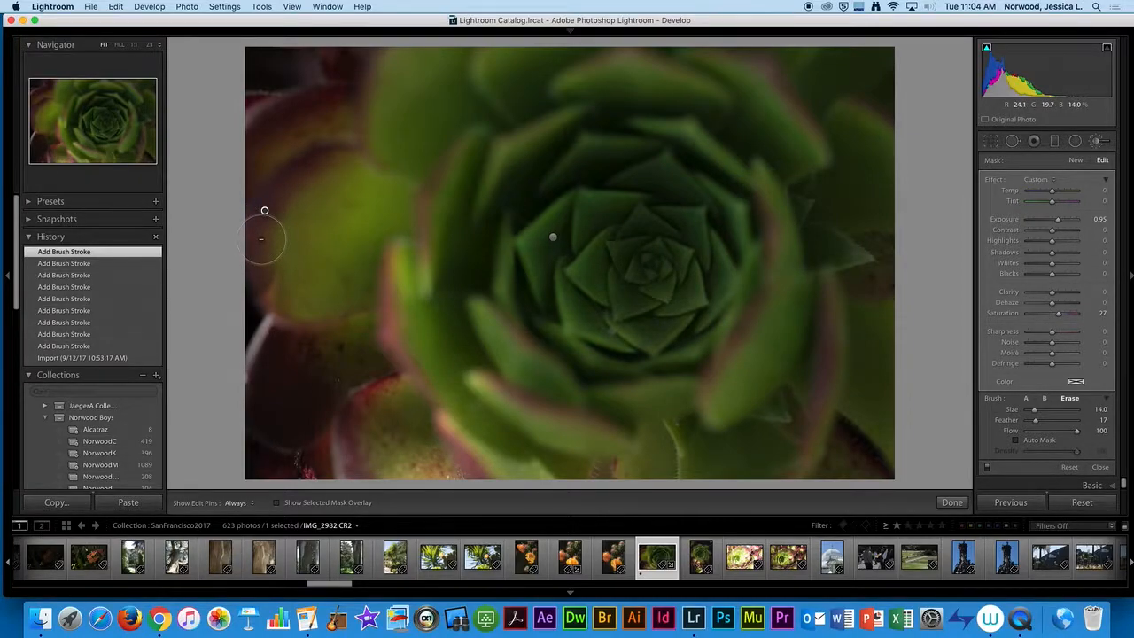
{"action": "key", "text": "Delete"}
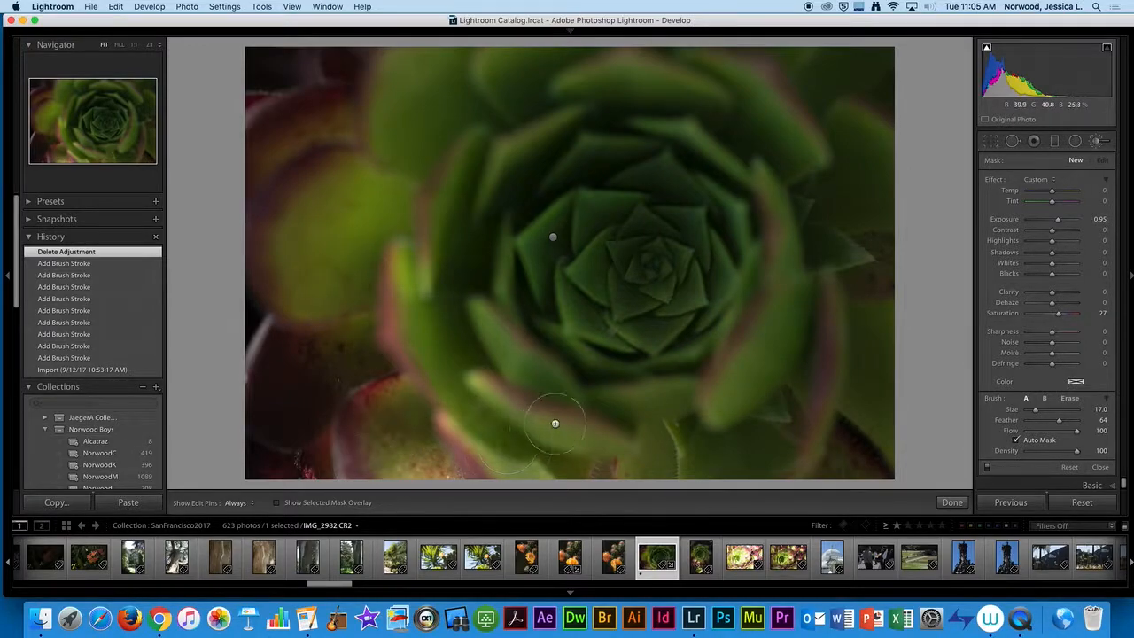
Step: Reopen IMG_2980.CR2 and paint a new mask over the green cactus with exposure 0.27, highlights 7, shadows 17 and saturation 27
{"action": "left_click", "coordinate": [570, 556]}
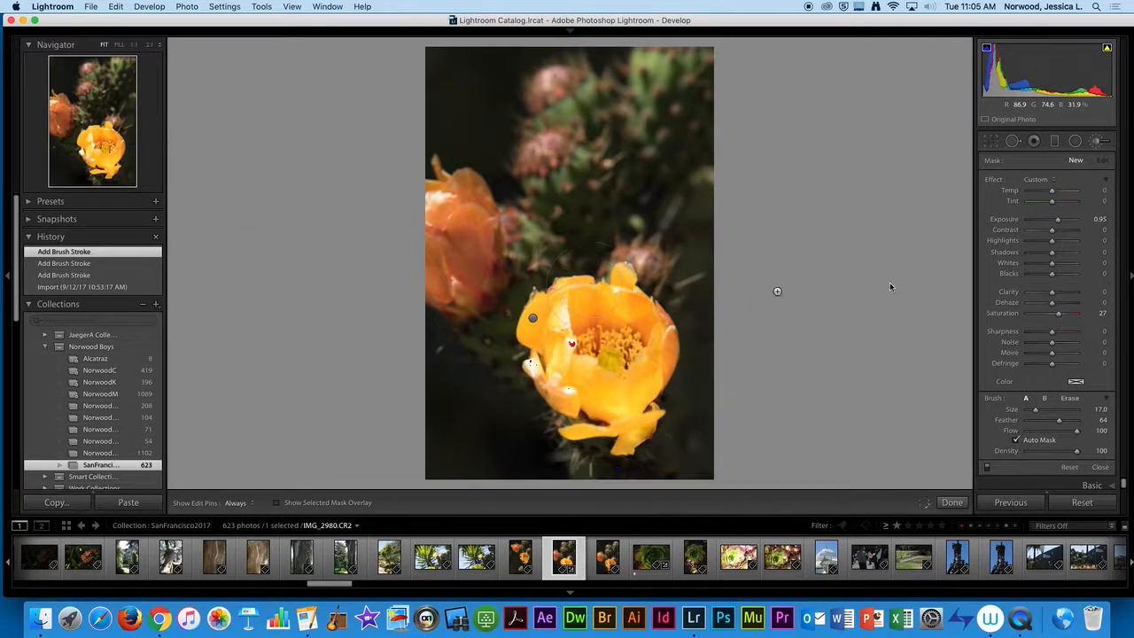
{"action": "left_click_drag", "start_coordinate": [1060, 219], "coordinate": [1056, 221]}
{"action": "left_click", "coordinate": [532, 323]}
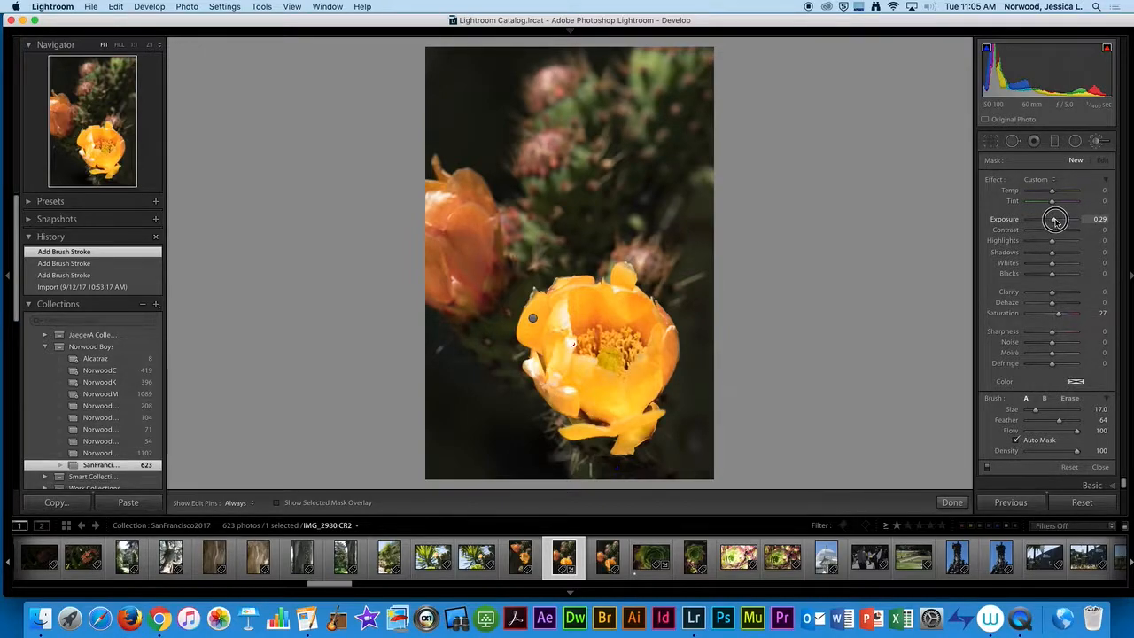
{"action": "left_click_drag", "start_coordinate": [1055, 223], "coordinate": [1056, 255]}
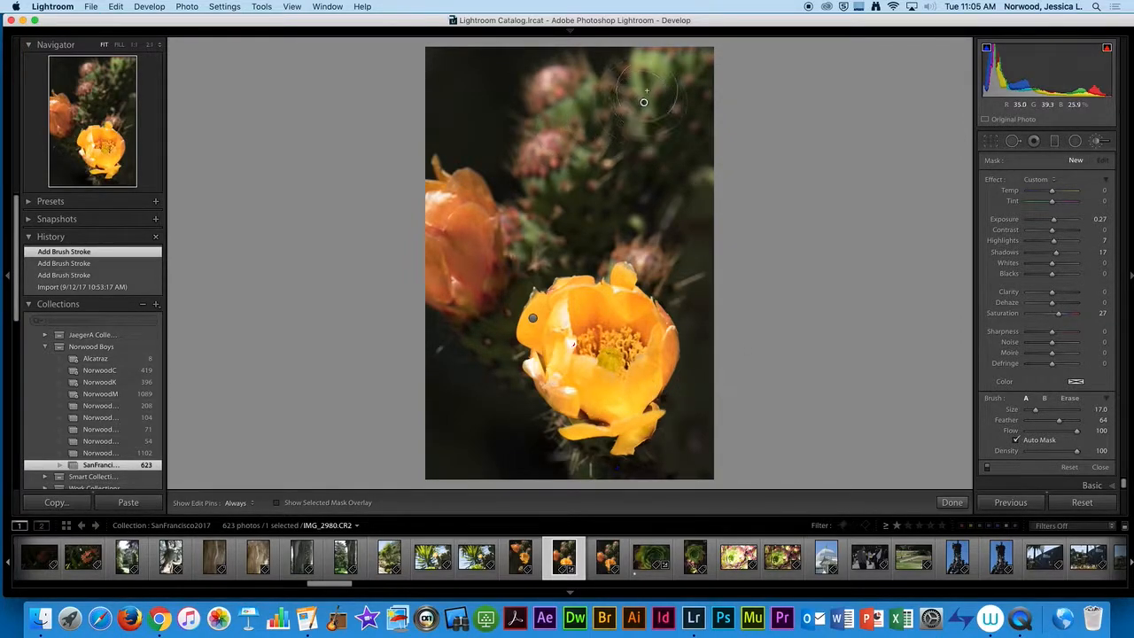
{"action": "key", "text": "h"}
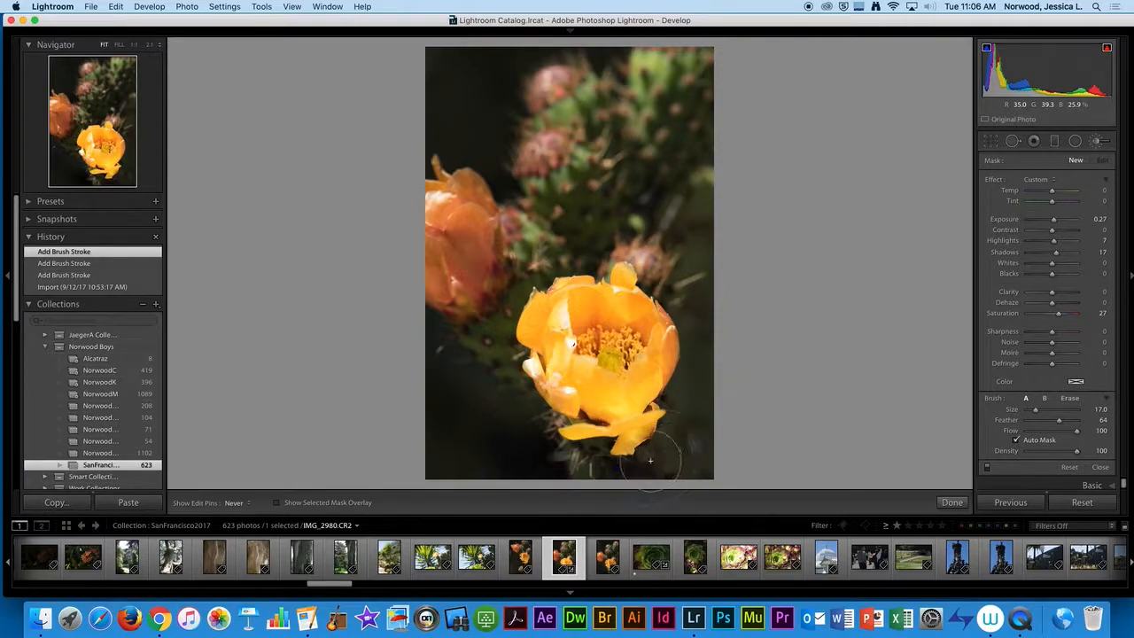
{"action": "left_click", "coordinate": [548, 218]}
Step: Lower the cactus mask's exposure and saturation, and set the yellow flower mask to temp -23, tint 11 and saturation 9
{"action": "left_click_drag", "start_coordinate": [1054, 219], "coordinate": [1053, 221]}
{"action": "left_click_drag", "start_coordinate": [1058, 313], "coordinate": [1054, 313]}
{"action": "left_click", "coordinate": [533, 317]}
{"action": "left_click_drag", "start_coordinate": [1052, 190], "coordinate": [1056, 204]}
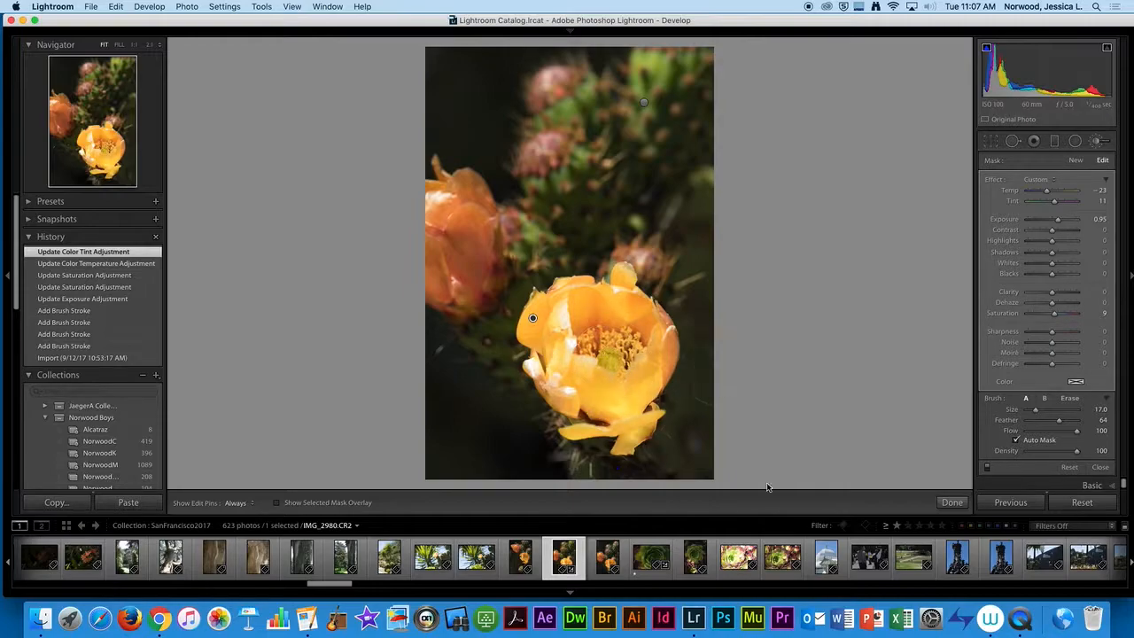
Step: Open IMG_2991.CR2 and set its basic tone to exposure +0.05, contrast +14, highlights -17, shadows +61, whites +18 and blacks +16
{"action": "left_click", "coordinate": [965, 560]}
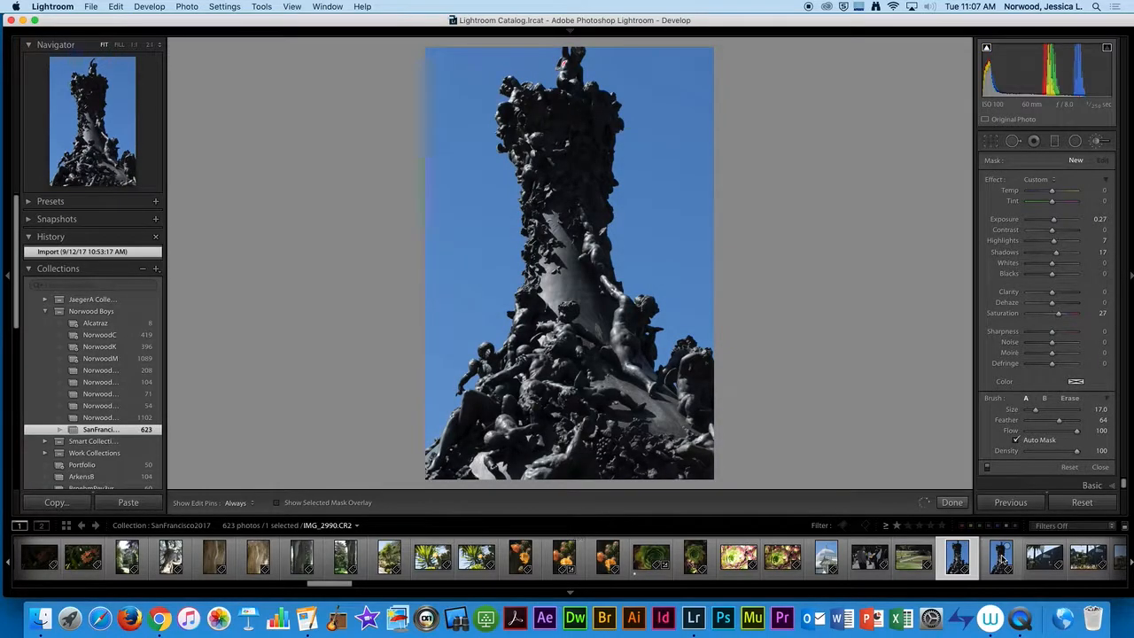
{"action": "left_click", "coordinate": [1002, 557]}
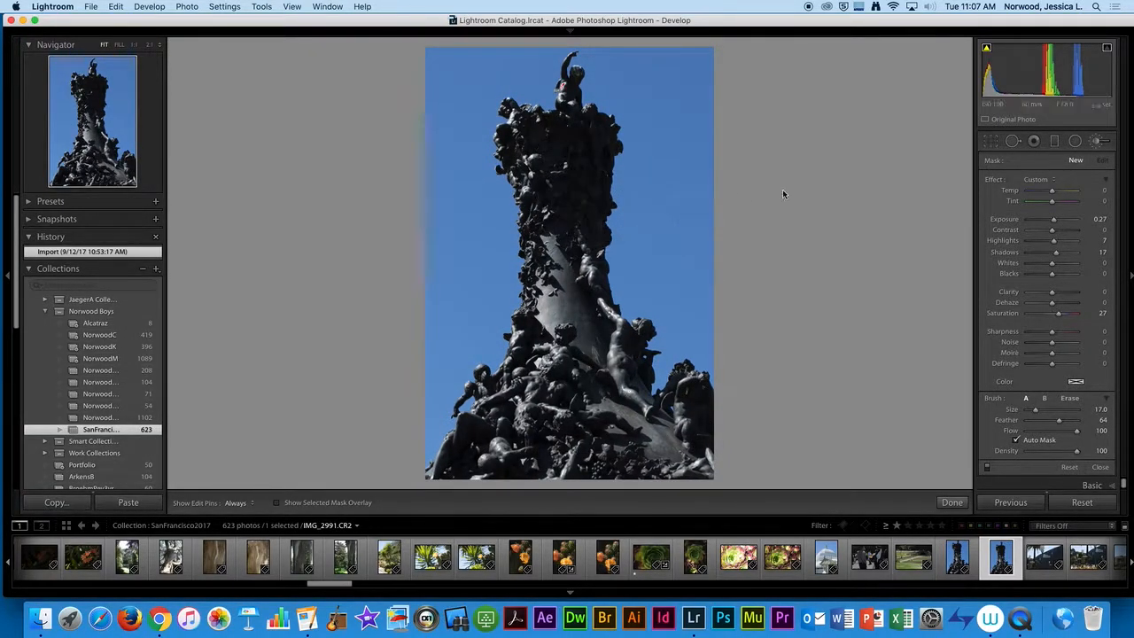
{"action": "key", "text": "k"}
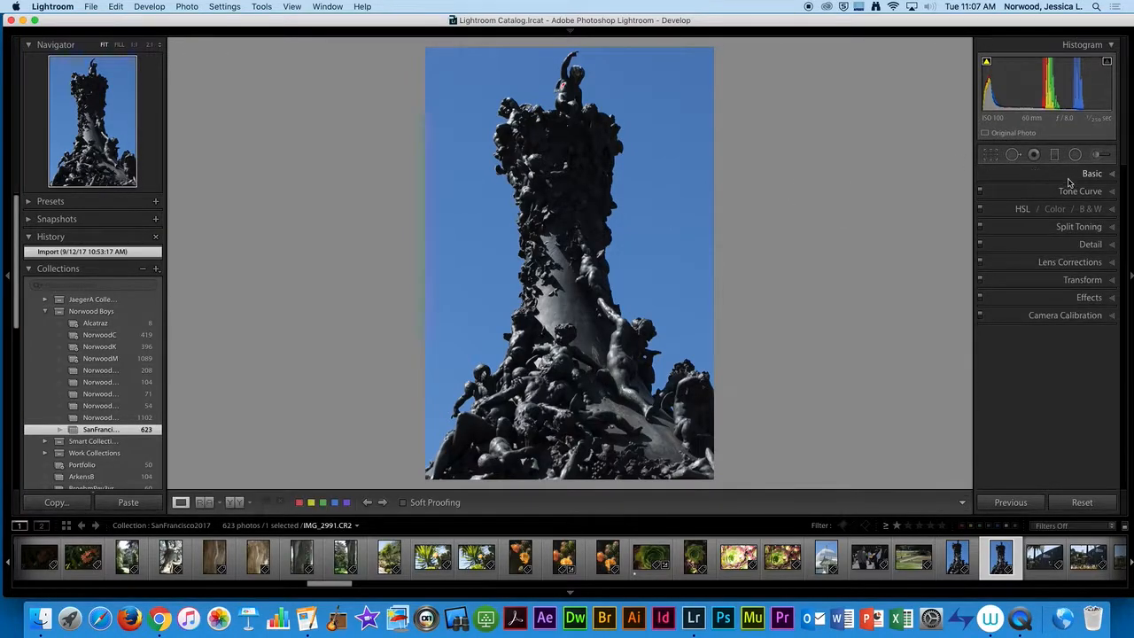
{"action": "left_click", "coordinate": [1091, 173]}
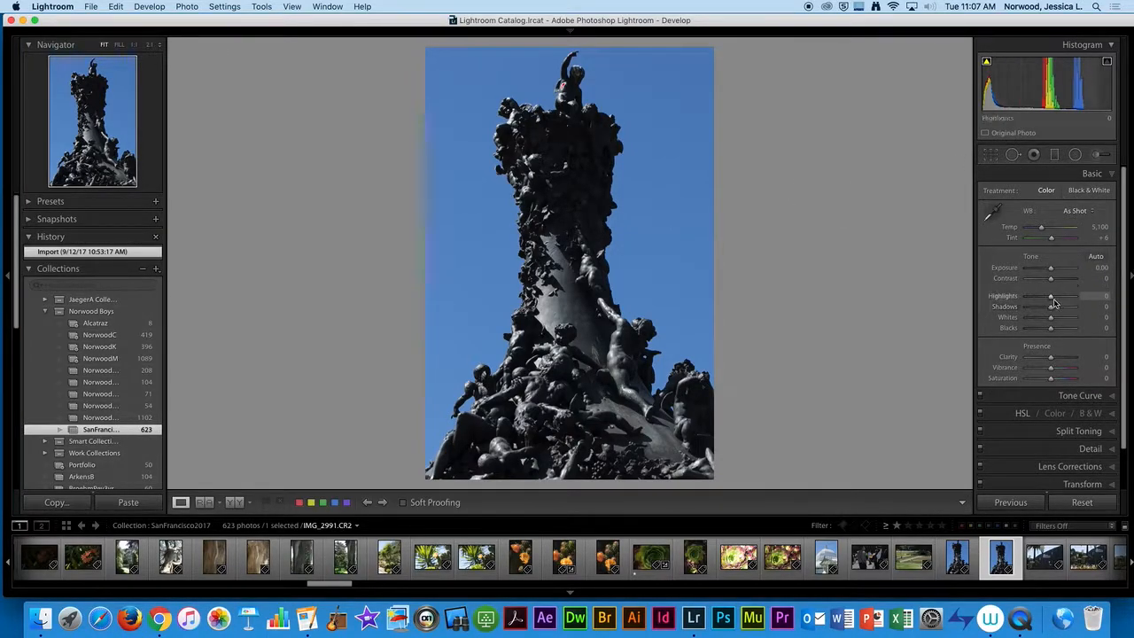
{"action": "mouse_move", "coordinate": [1052, 271]}
{"action": "left_mouse_down"}
{"action": "mouse_move", "coordinate": [1064, 269]}
{"action": "mouse_move", "coordinate": [1053, 268]}
{"action": "left_mouse_up"}
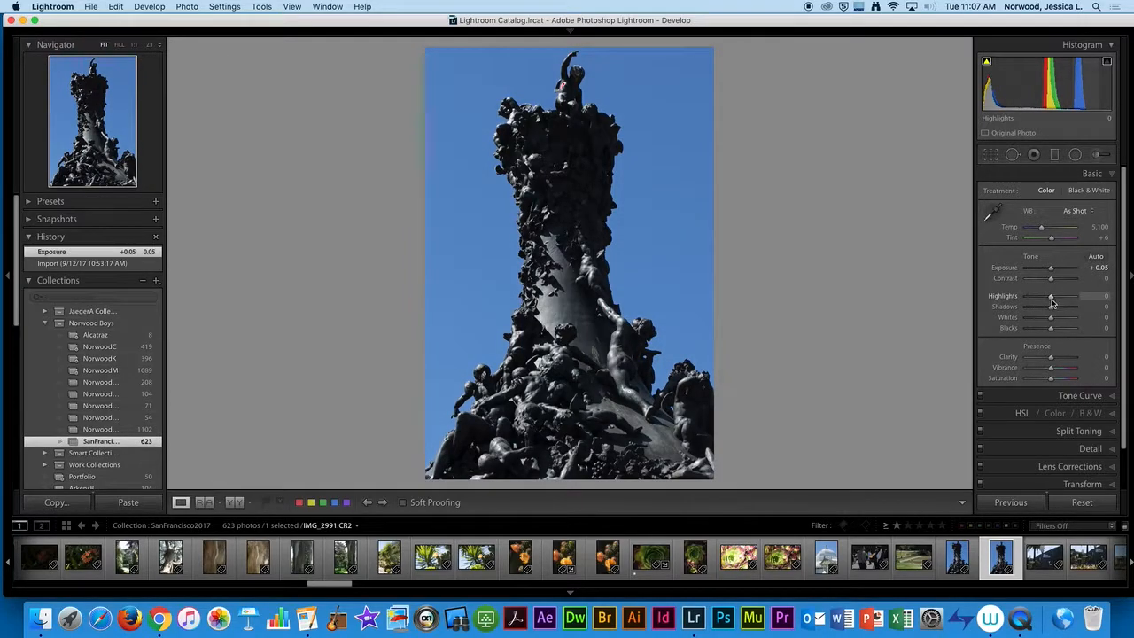
{"action": "mouse_move", "coordinate": [1051, 312]}
{"action": "left_mouse_down"}
{"action": "mouse_move", "coordinate": [1064, 308]}
{"action": "mouse_move", "coordinate": [1051, 328]}
{"action": "left_mouse_up"}
{"action": "left_click_drag", "start_coordinate": [1053, 280], "coordinate": [1054, 280]}
{"action": "left_click_drag", "start_coordinate": [1052, 328], "coordinate": [1061, 328]}
{"action": "mouse_move", "coordinate": [1053, 280]}
{"action": "left_mouse_down"}
{"action": "mouse_move", "coordinate": [1068, 307]}
{"action": "mouse_move", "coordinate": [1047, 296]}
{"action": "left_mouse_up"}
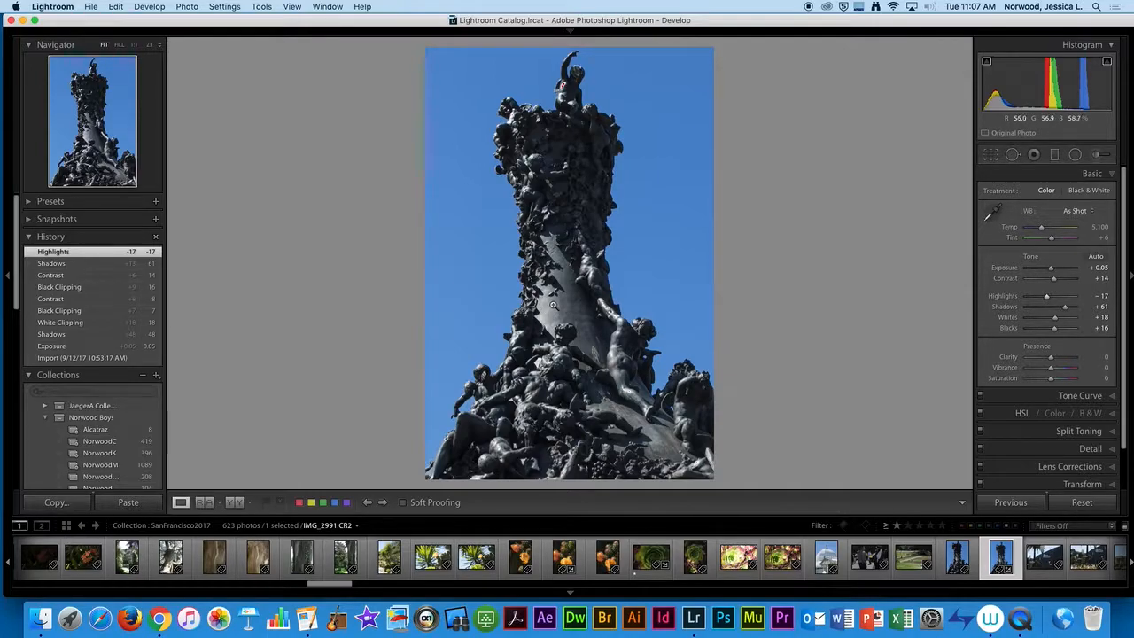
{"action": "left_click", "coordinate": [576, 156]}
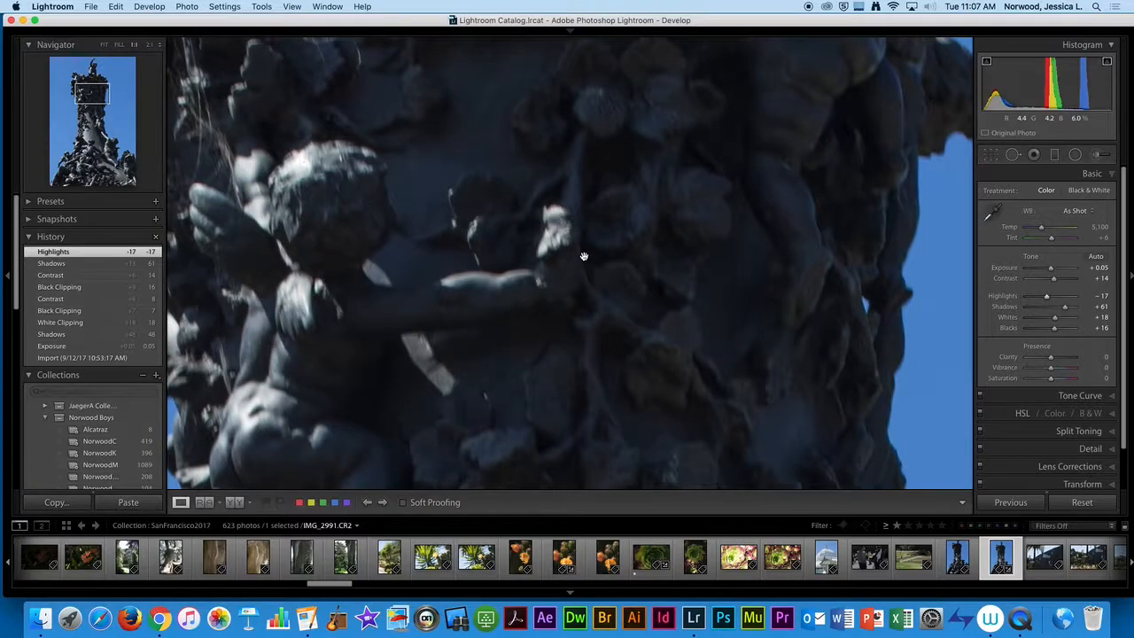
{"action": "left_click", "coordinate": [582, 256]}
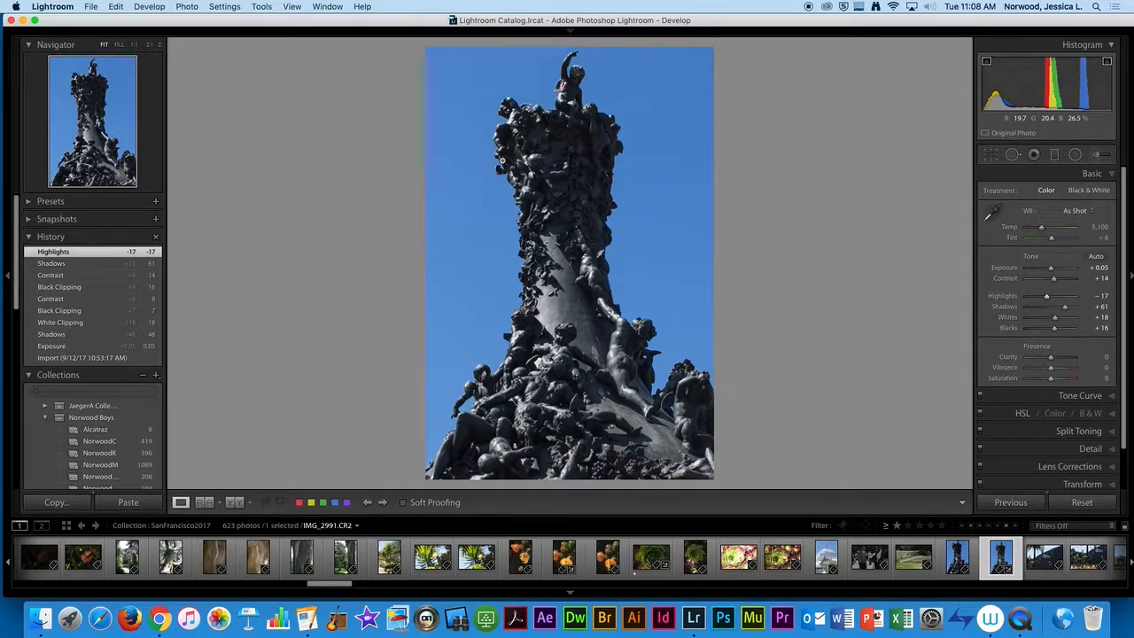
Step: Set the Adjustment Brush to size 8, with exposure 0.61, contrast 10, shadows 21, and highlights and saturation reset to 0
{"action": "key", "text": "k"}
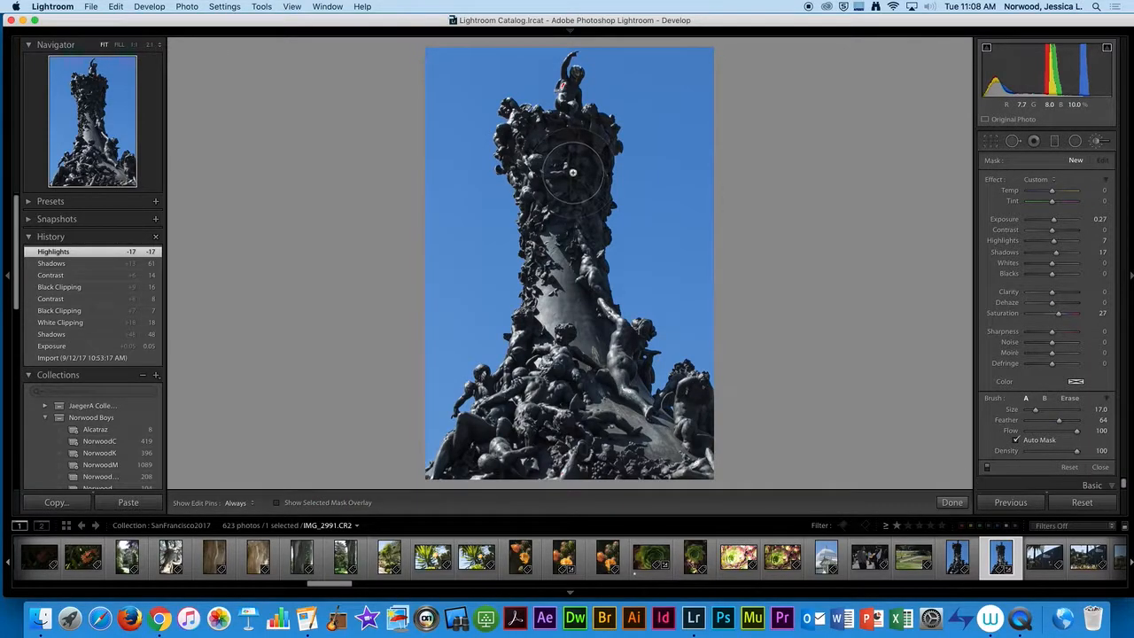
{"action": "scroll", "coordinate": [567, 169], "scroll_direction": "down", "scroll_amount": 9}
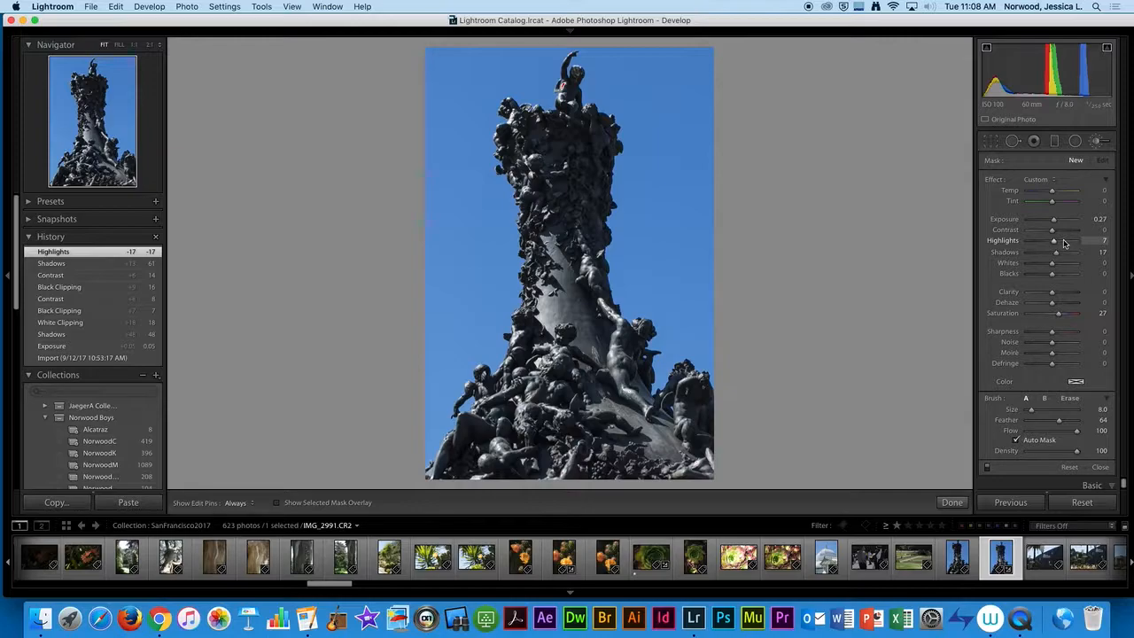
{"action": "left_click_drag", "start_coordinate": [1054, 220], "coordinate": [1057, 234]}
{"action": "double_click", "coordinate": [1057, 245]}
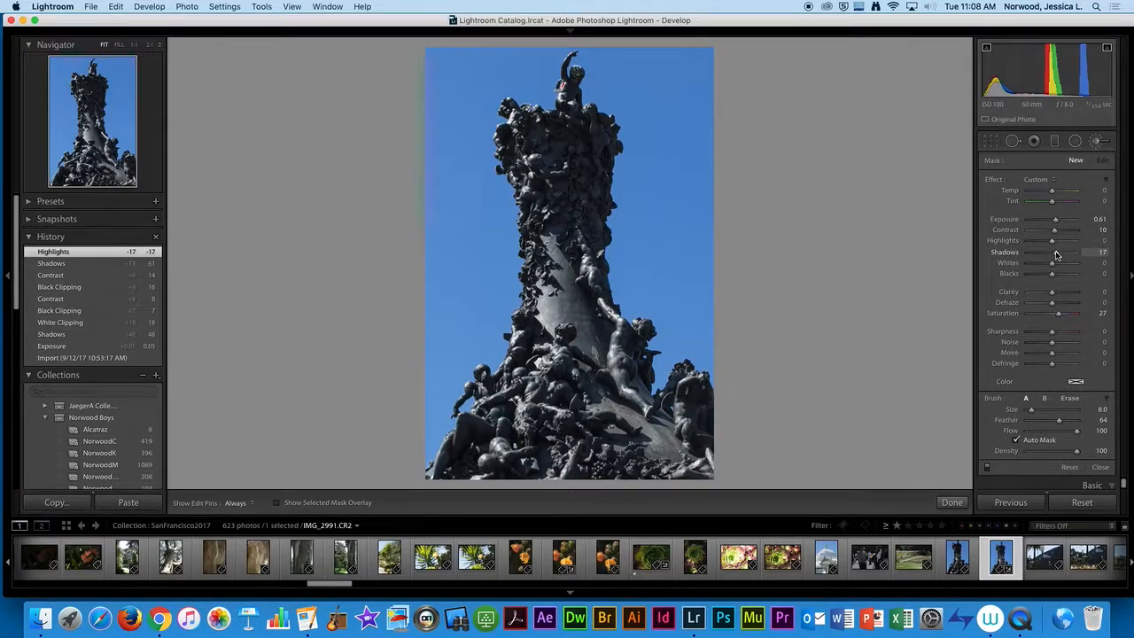
{"action": "double_click", "coordinate": [1057, 314]}
{"action": "left_click_drag", "start_coordinate": [1056, 258], "coordinate": [1059, 257]}
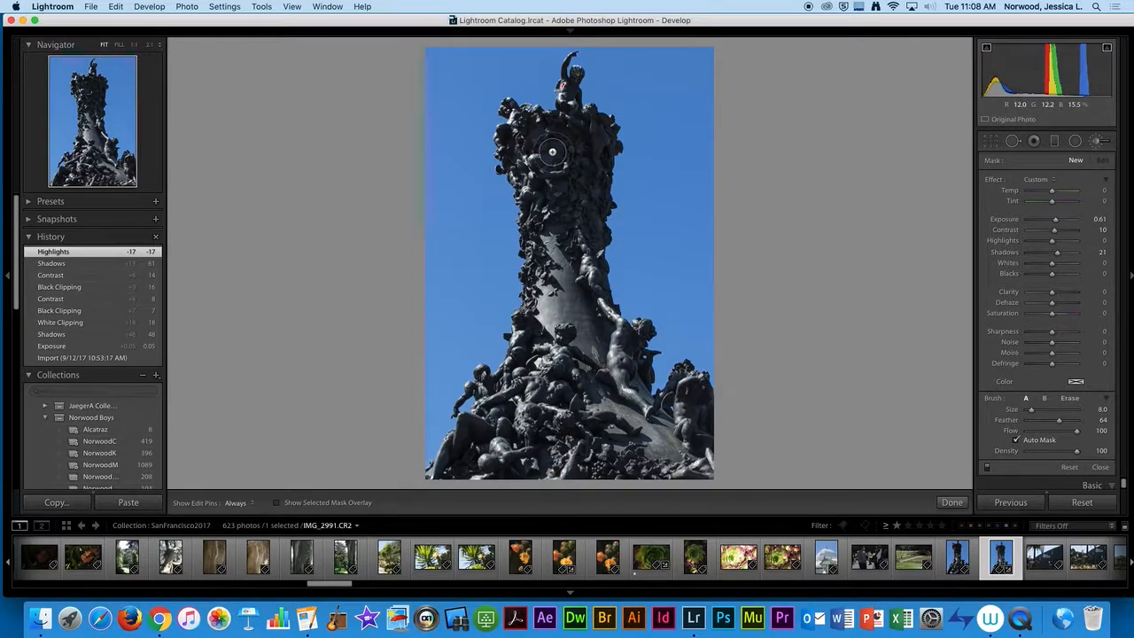
Step: Paint a mask over the monument's upper column at size 10 with Auto Mask on, and set its exposure to 0.48, contrast 23 and shadows 12
{"action": "left_click", "coordinate": [1018, 442]}
{"action": "scroll", "coordinate": [567, 168], "scroll_direction": "up", "scroll_amount": 2}
{"action": "mouse_move", "coordinate": [515, 163]}
{"action": "left_mouse_down"}
{"action": "mouse_move", "coordinate": [526, 124]}
{"action": "mouse_move", "coordinate": [509, 98]}
{"action": "mouse_move", "coordinate": [559, 135]}
{"action": "mouse_move", "coordinate": [576, 119]}
{"action": "mouse_move", "coordinate": [576, 89]}
{"action": "left_mouse_up"}
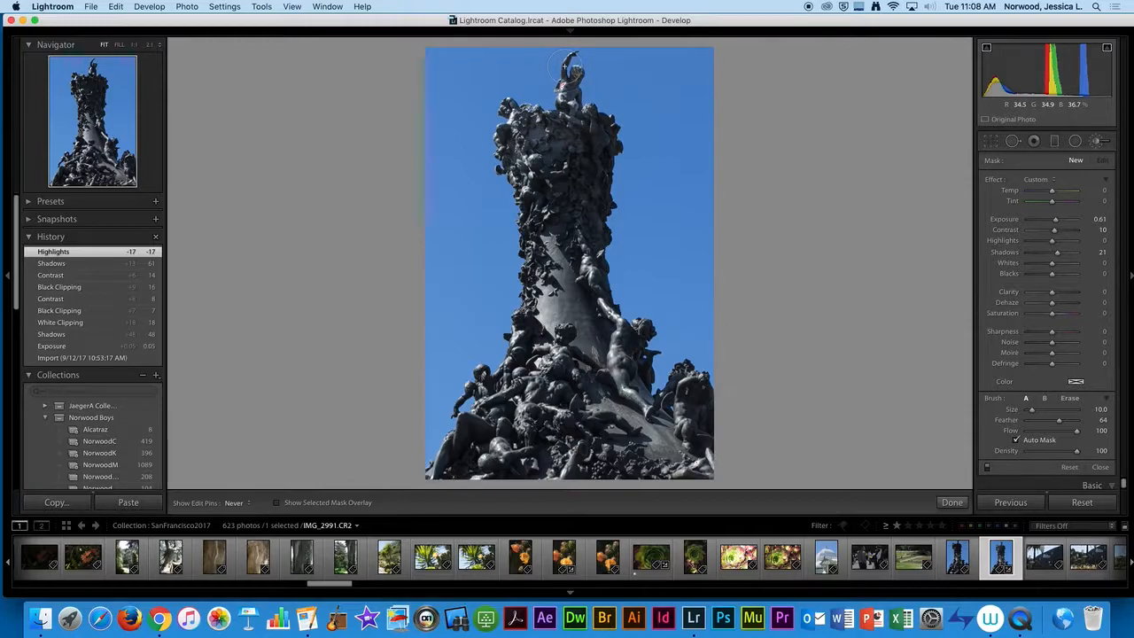
{"action": "mouse_move", "coordinate": [571, 96]}
{"action": "left_mouse_down"}
{"action": "mouse_move", "coordinate": [603, 151]}
{"action": "mouse_move", "coordinate": [590, 229]}
{"action": "mouse_move", "coordinate": [569, 188]}
{"action": "mouse_move", "coordinate": [557, 206]}
{"action": "mouse_move", "coordinate": [542, 186]}
{"action": "mouse_move", "coordinate": [580, 244]}
{"action": "mouse_move", "coordinate": [593, 310]}
{"action": "mouse_move", "coordinate": [578, 250]}
{"action": "mouse_move", "coordinate": [531, 216]}
{"action": "mouse_move", "coordinate": [530, 295]}
{"action": "left_mouse_up"}
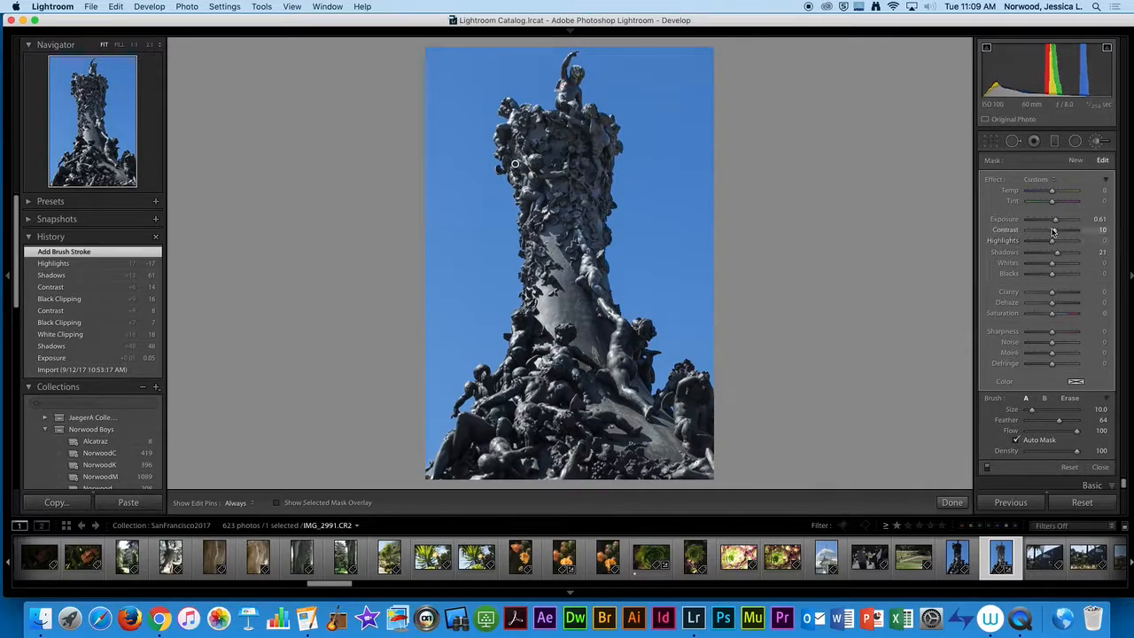
{"action": "left_click_drag", "start_coordinate": [1055, 219], "coordinate": [1057, 254]}
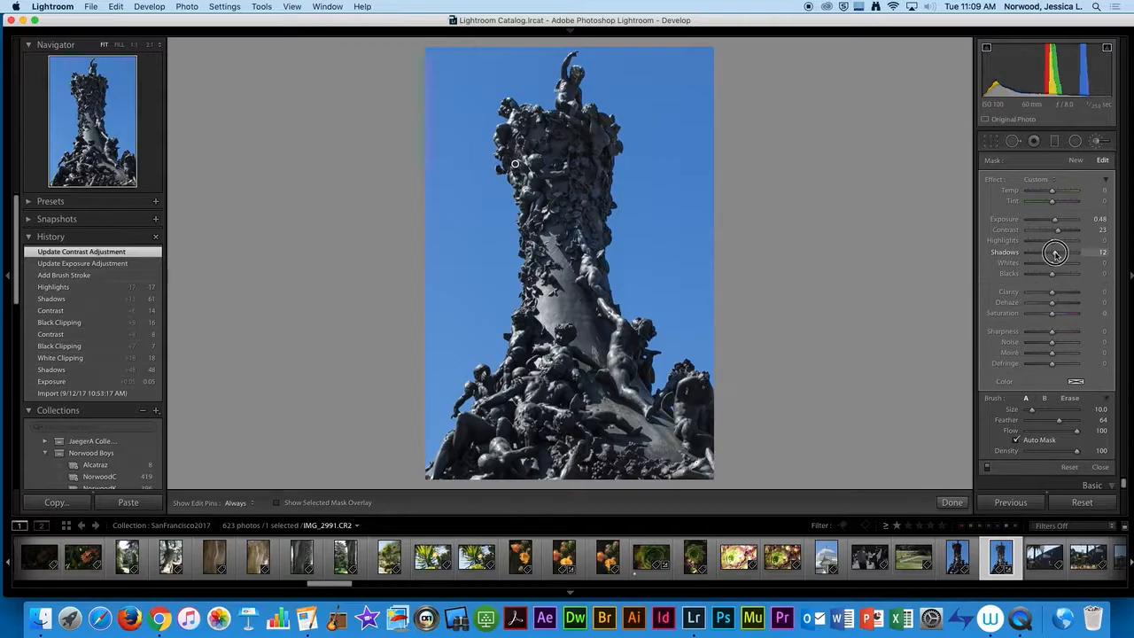
{"action": "left_click_drag", "start_coordinate": [1055, 255], "coordinate": [1057, 255]}
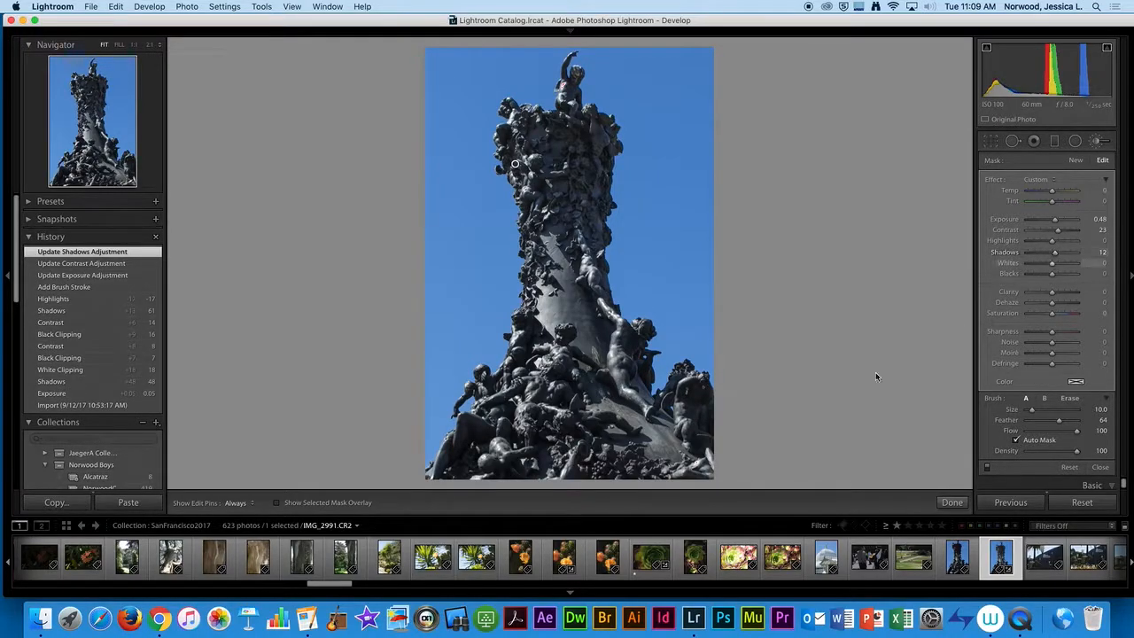
Step: Extend the brightening mask over the sculpted figures at the monument's base
{"action": "key", "text": "h"}
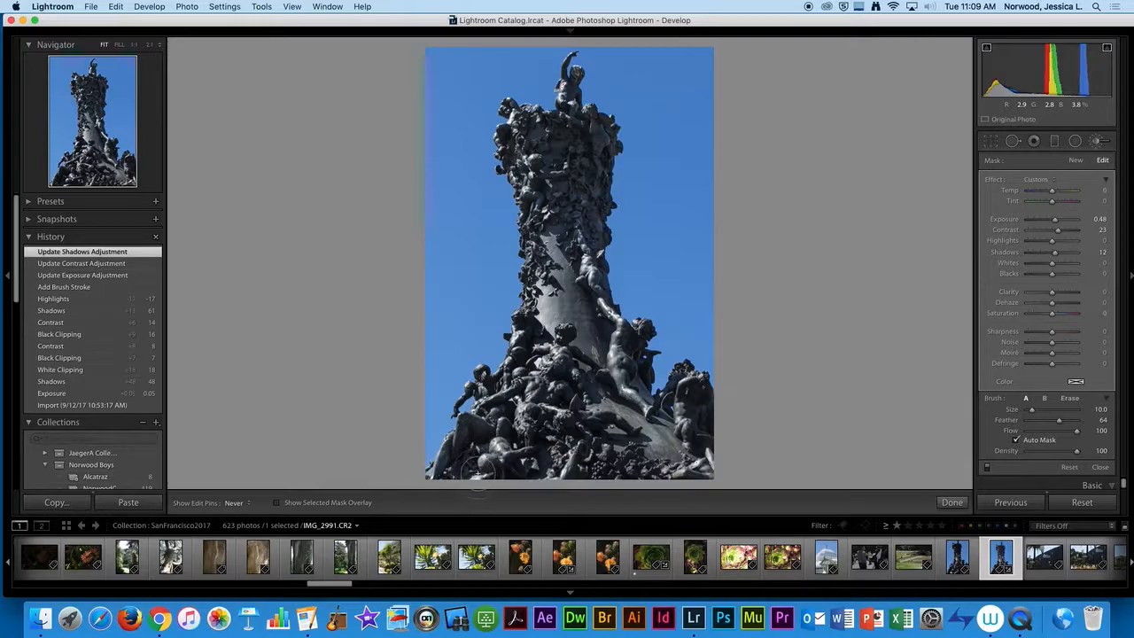
{"action": "key", "text": "h"}
{"action": "left_click_drag", "start_coordinate": [548, 414], "coordinate": [552, 411]}
{"action": "mouse_move", "coordinate": [565, 339]}
{"action": "left_mouse_down"}
{"action": "mouse_move", "coordinate": [592, 364]}
{"action": "mouse_move", "coordinate": [602, 461]}
{"action": "mouse_move", "coordinate": [665, 460]}
{"action": "left_mouse_up"}
{"action": "mouse_move", "coordinate": [693, 403]}
{"action": "left_mouse_down"}
{"action": "mouse_move", "coordinate": [700, 377]}
{"action": "mouse_move", "coordinate": [700, 456]}
{"action": "mouse_move", "coordinate": [634, 346]}
{"action": "mouse_move", "coordinate": [634, 364]}
{"action": "mouse_move", "coordinate": [645, 377]}
{"action": "mouse_move", "coordinate": [635, 337]}
{"action": "left_mouse_up"}
{"action": "key", "text": "h"}
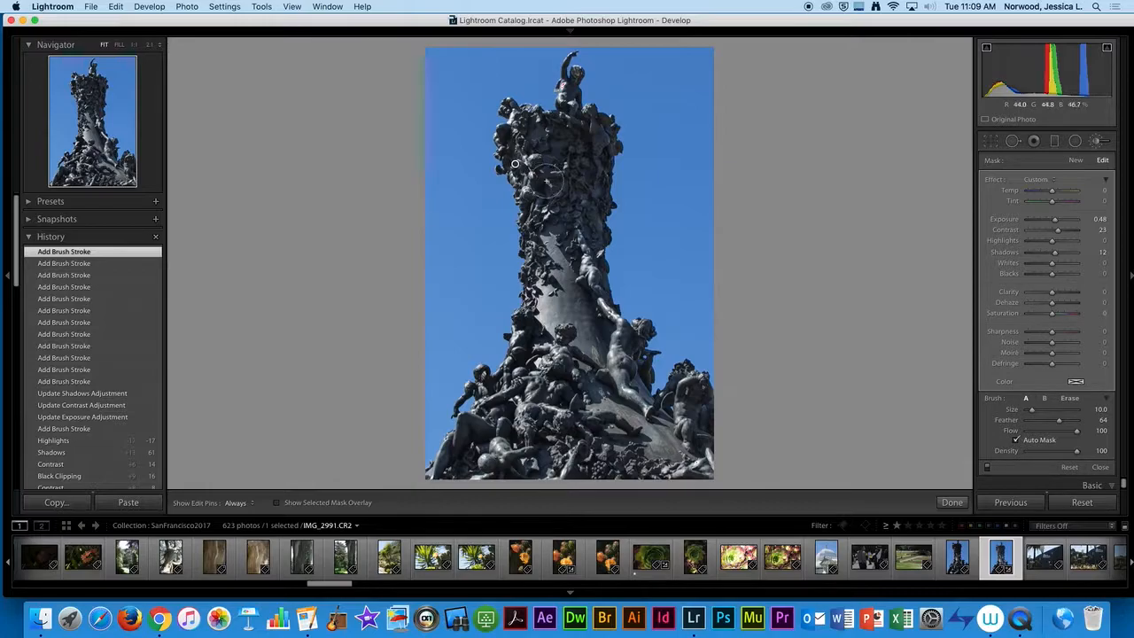
Step: Examine the brushed details and sky edges of the upper column at close range
{"action": "left_click", "coordinate": [136, 47]}
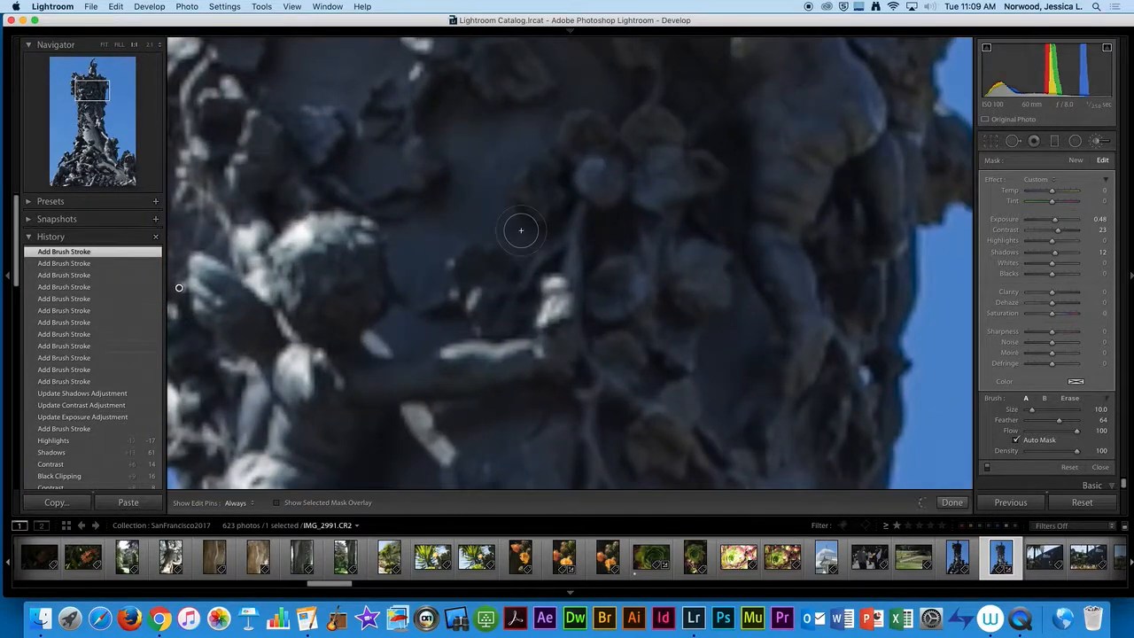
{"action": "left_click_drag", "start_coordinate": [387, 213], "coordinate": [673, 358]}
{"action": "left_click_drag", "start_coordinate": [645, 276], "coordinate": [547, 329]}
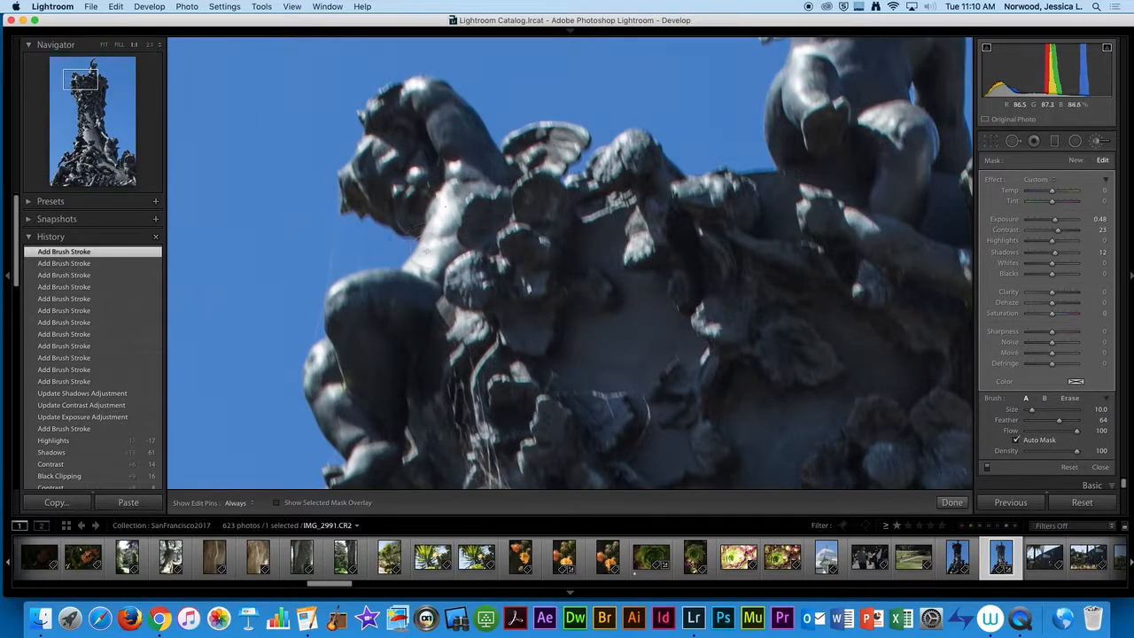
{"action": "left_click_drag", "start_coordinate": [520, 294], "coordinate": [496, 101]}
{"action": "left_click_drag", "start_coordinate": [565, 274], "coordinate": [559, 195]}
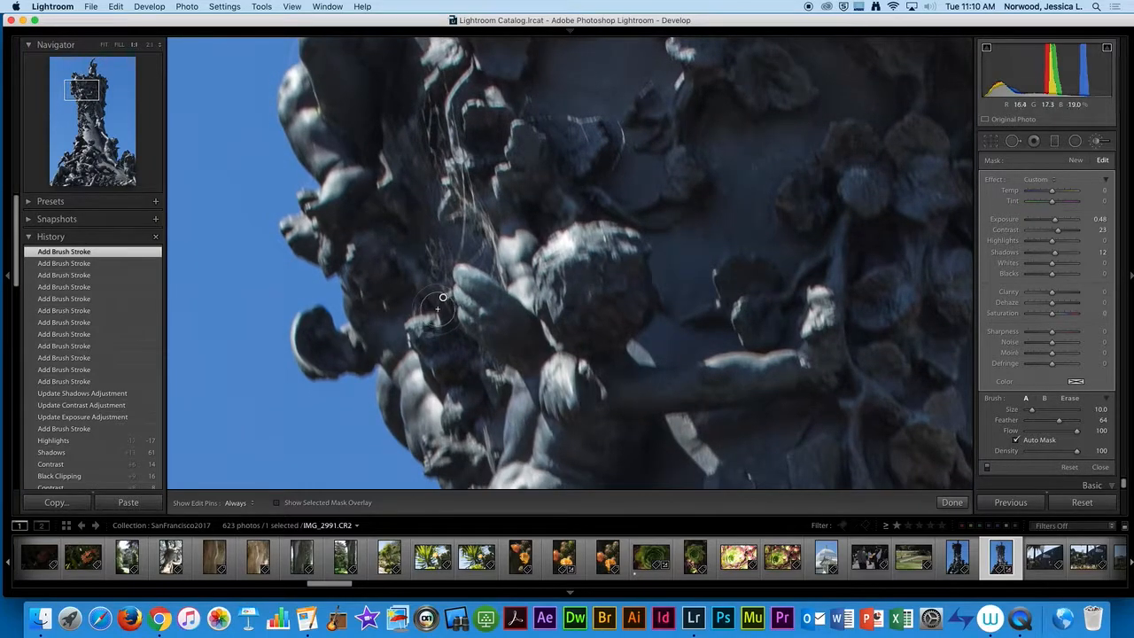
{"action": "key", "text": "o"}
{"action": "left_click", "coordinate": [104, 44]}
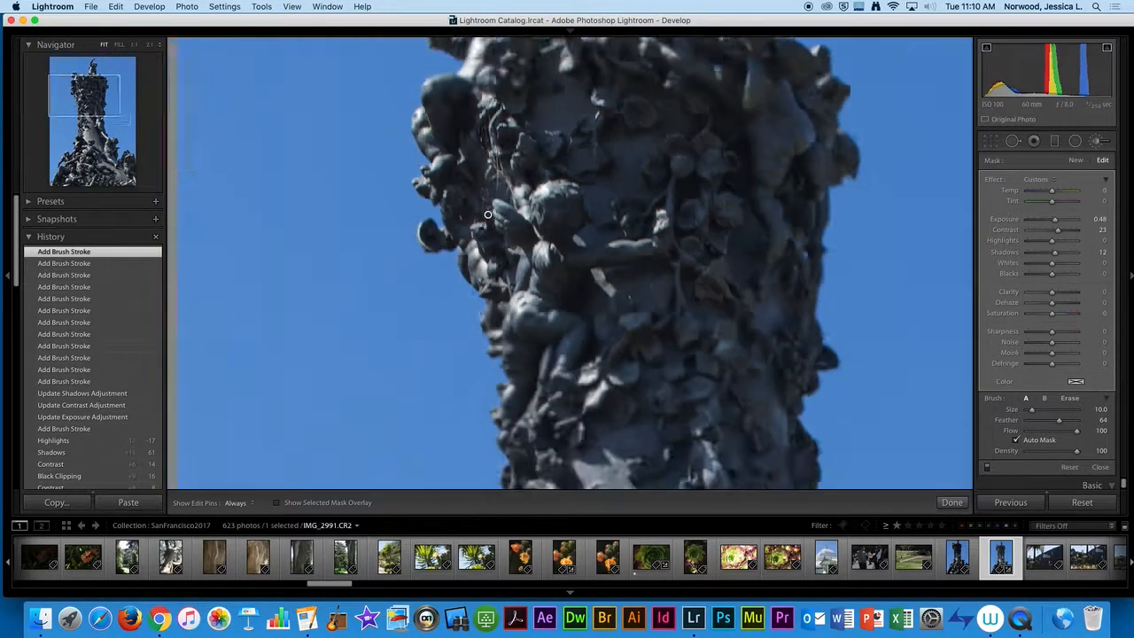
{"action": "mouse_move", "coordinate": [515, 165]}
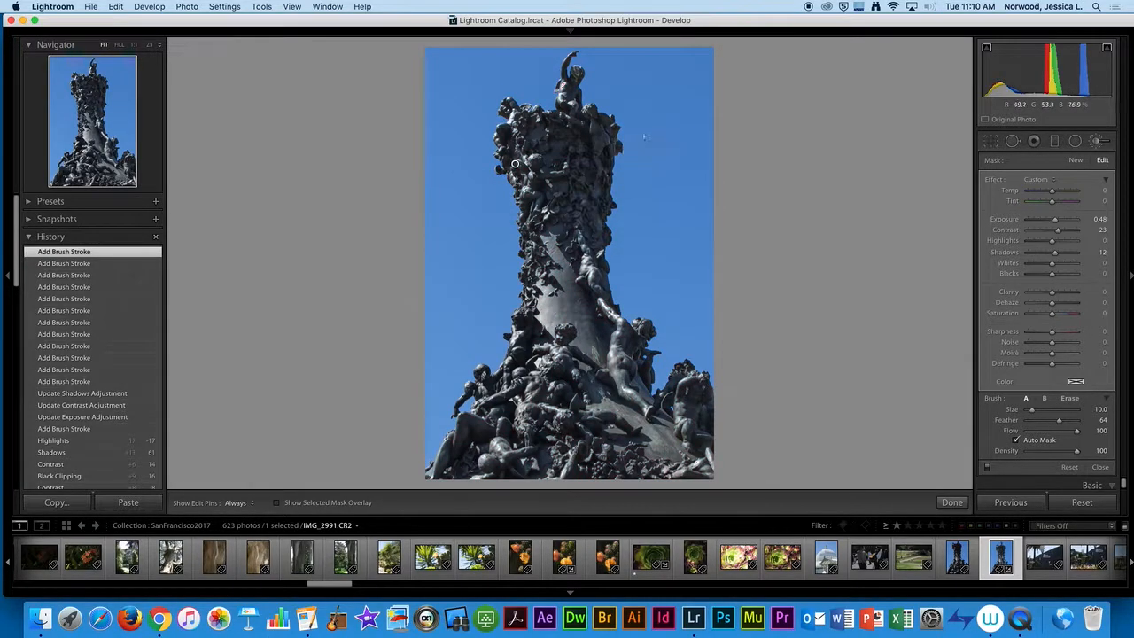
Step: Start a new brush mask, reset its effect settings, and set exposure to -0.13, highlights to -26 and whites to -10
{"action": "left_click", "coordinate": [1078, 161]}
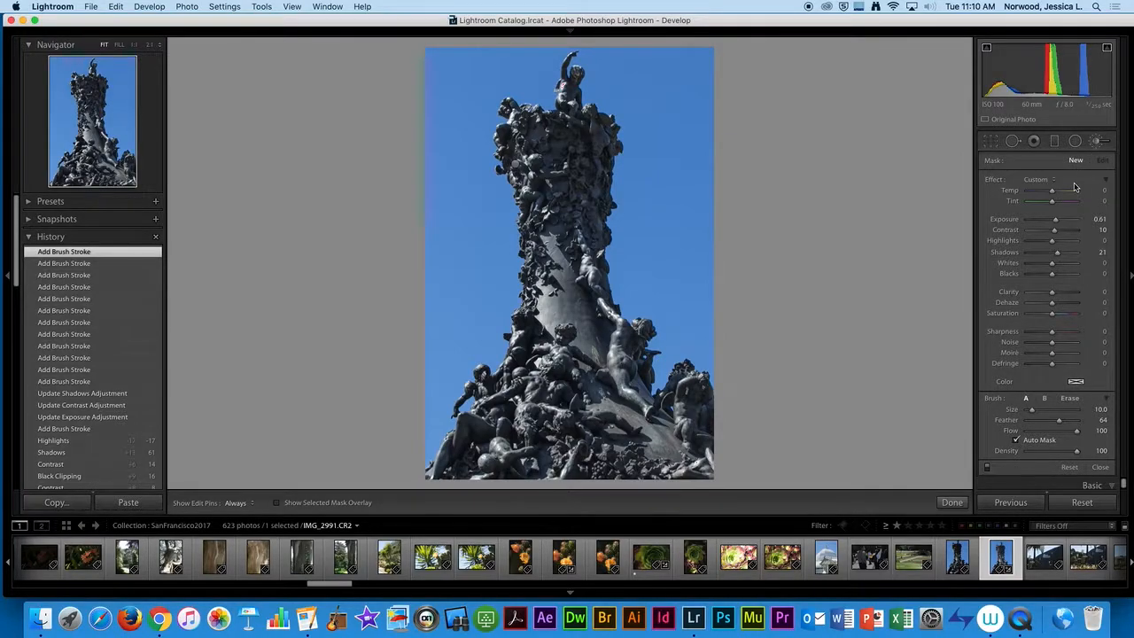
{"action": "key", "text": "alt"}
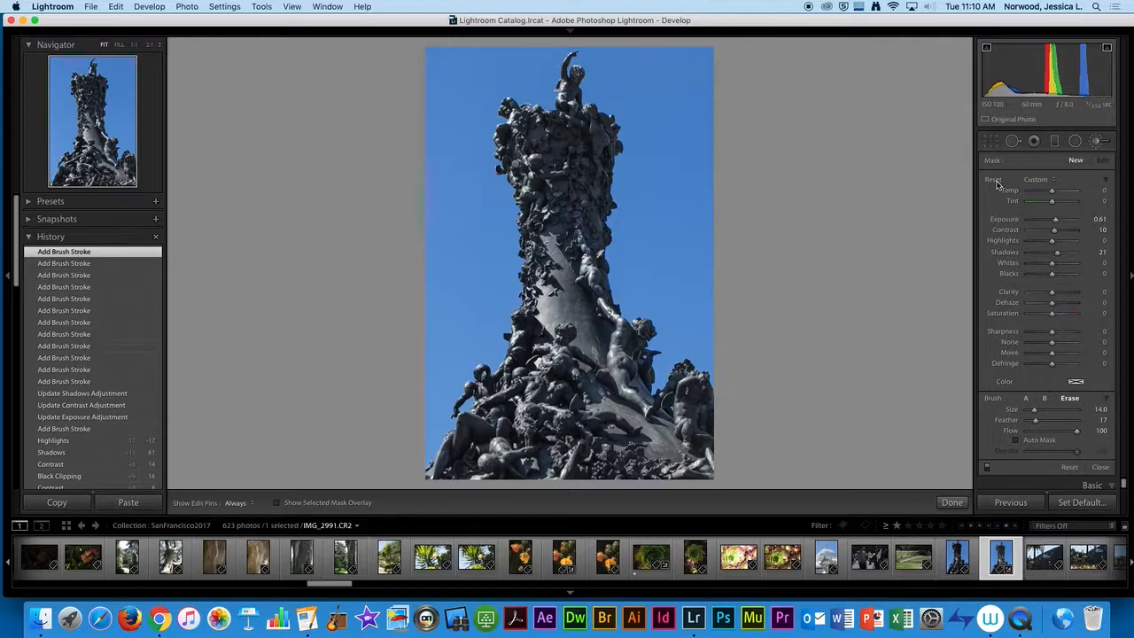
{"action": "left_click", "coordinate": [994, 181], "text": "alt"}
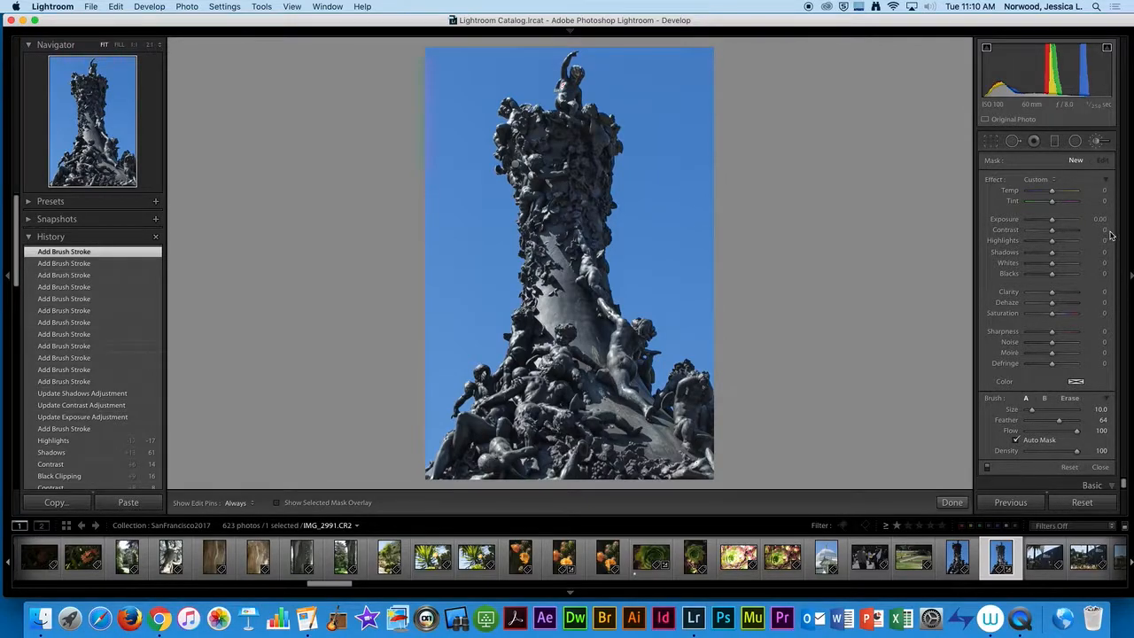
{"action": "left_click", "coordinate": [1053, 222]}
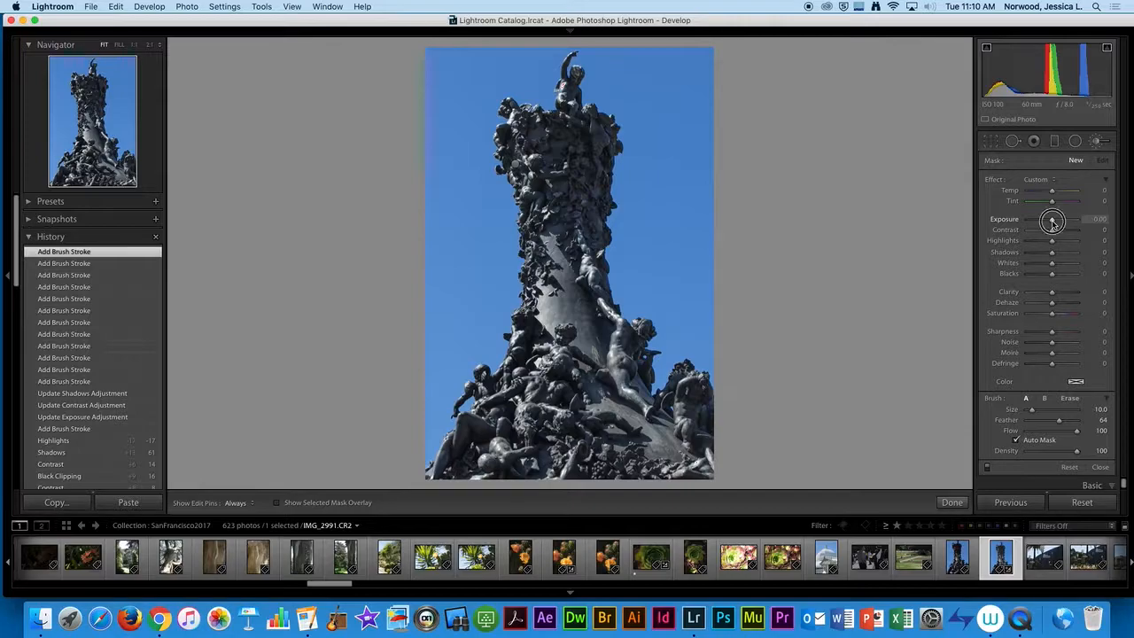
{"action": "left_click_drag", "start_coordinate": [1053, 222], "coordinate": [1049, 263]}
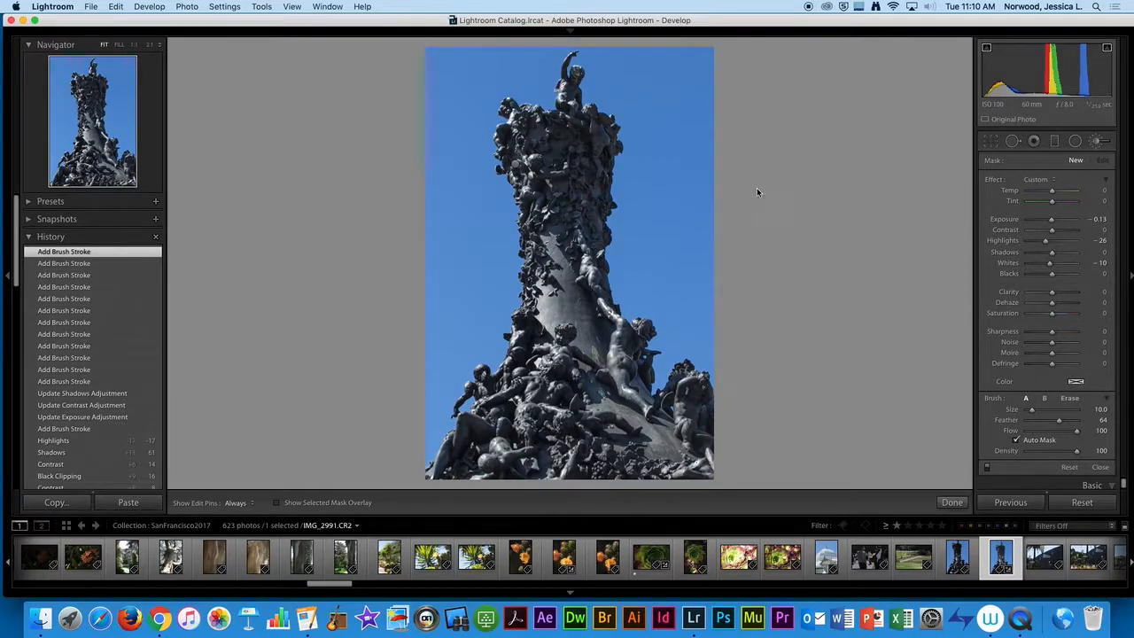
Step: Paint the darkening mask over the bright bare column shaft and the figure's bright areas beside its lower end
{"action": "key", "text": "h"}
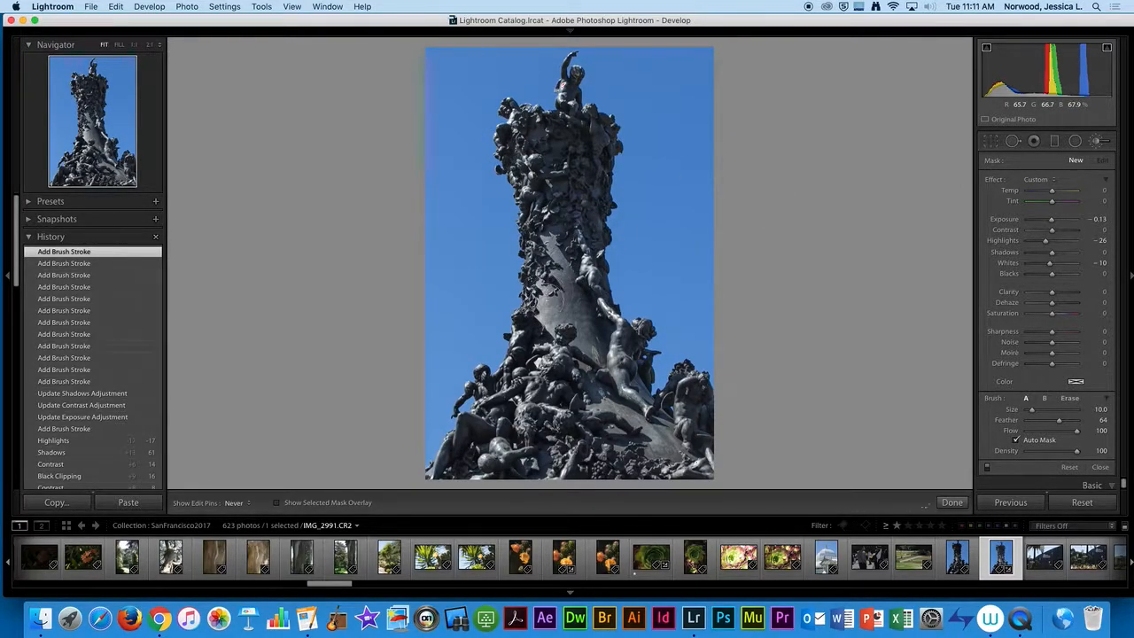
{"action": "left_click_drag", "start_coordinate": [548, 321], "coordinate": [551, 241]}
{"action": "key", "text": "h"}
{"action": "left_click", "coordinate": [551, 241]}
{"action": "key", "text": "h"}
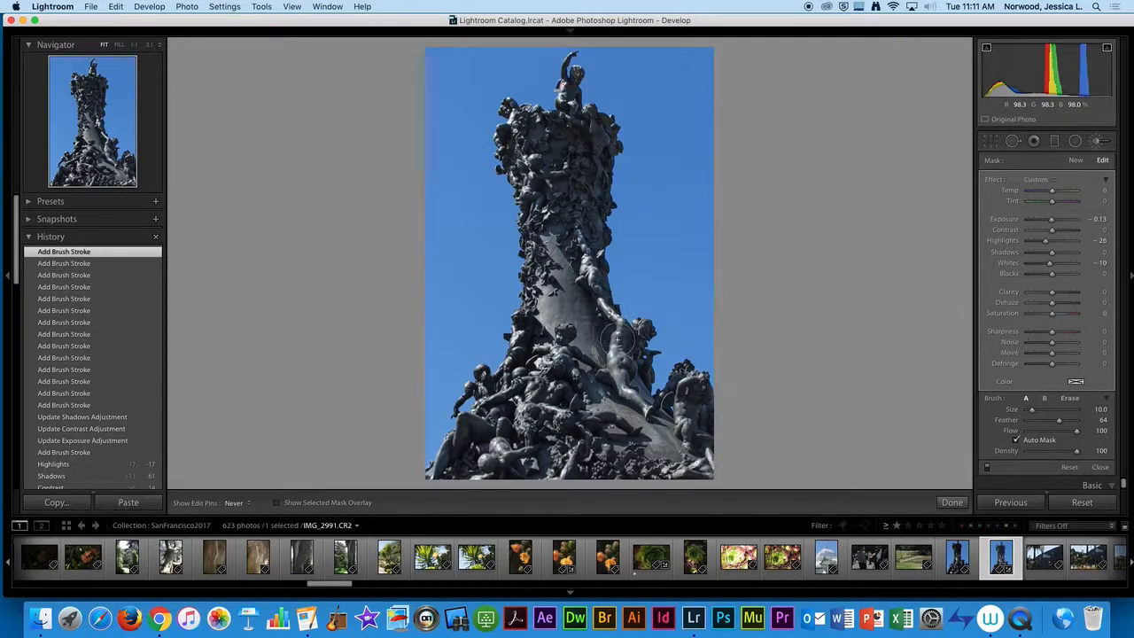
{"action": "left_click", "coordinate": [640, 385]}
{"action": "key", "text": "h"}
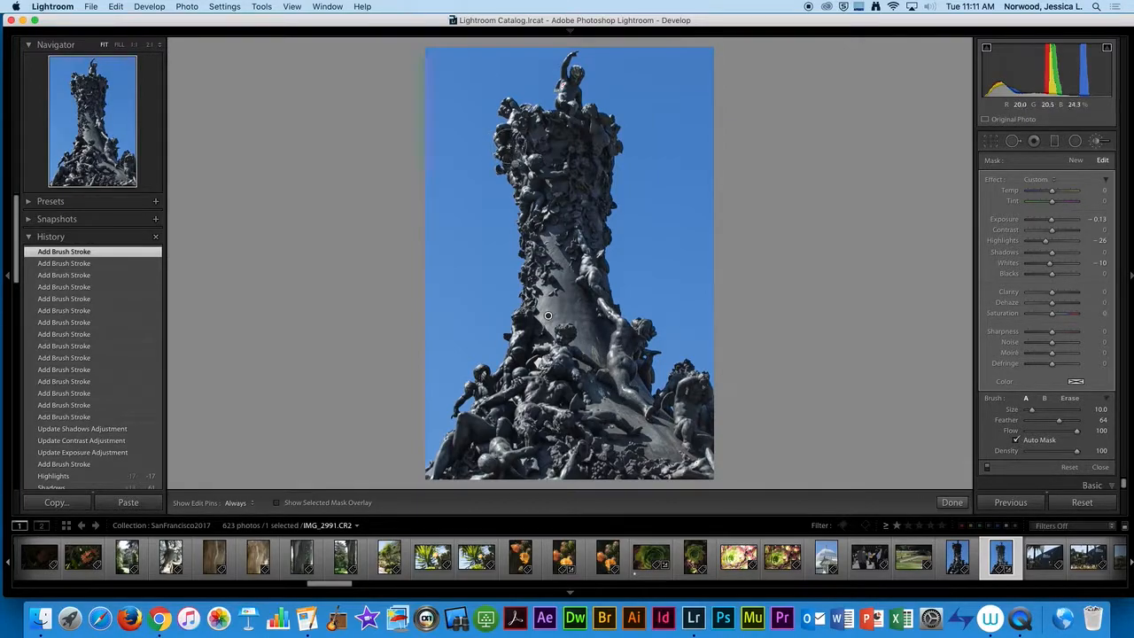
Step: Extend the darkening mask over the bright hair and adjacent highlights of the cherub on the upper column
{"action": "left_click", "coordinate": [134, 44]}
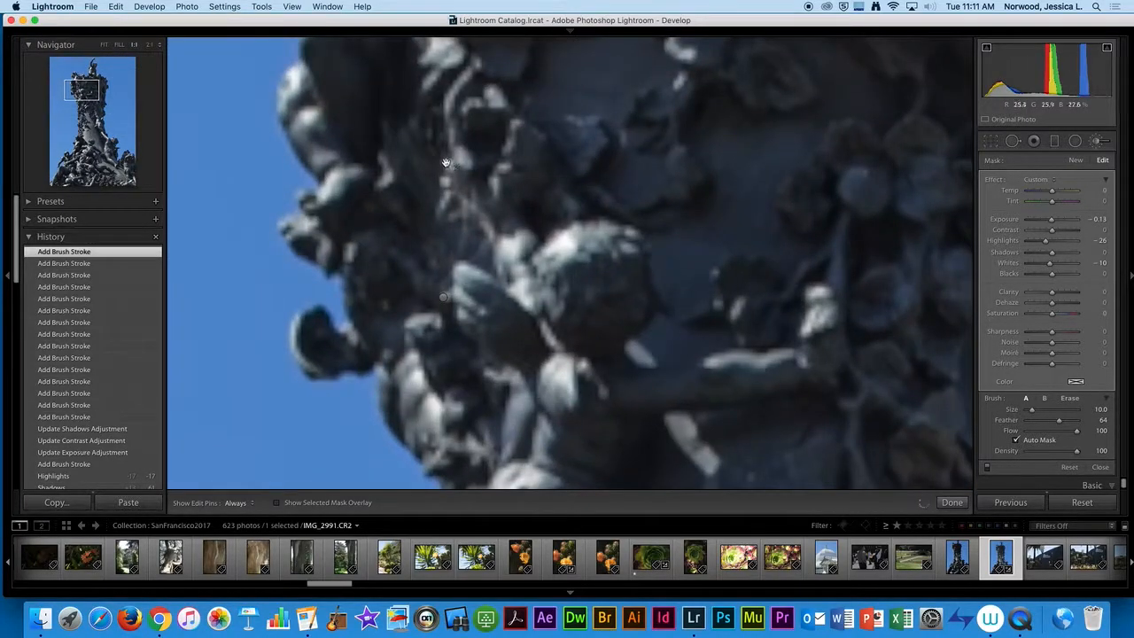
{"action": "key", "text": "h"}
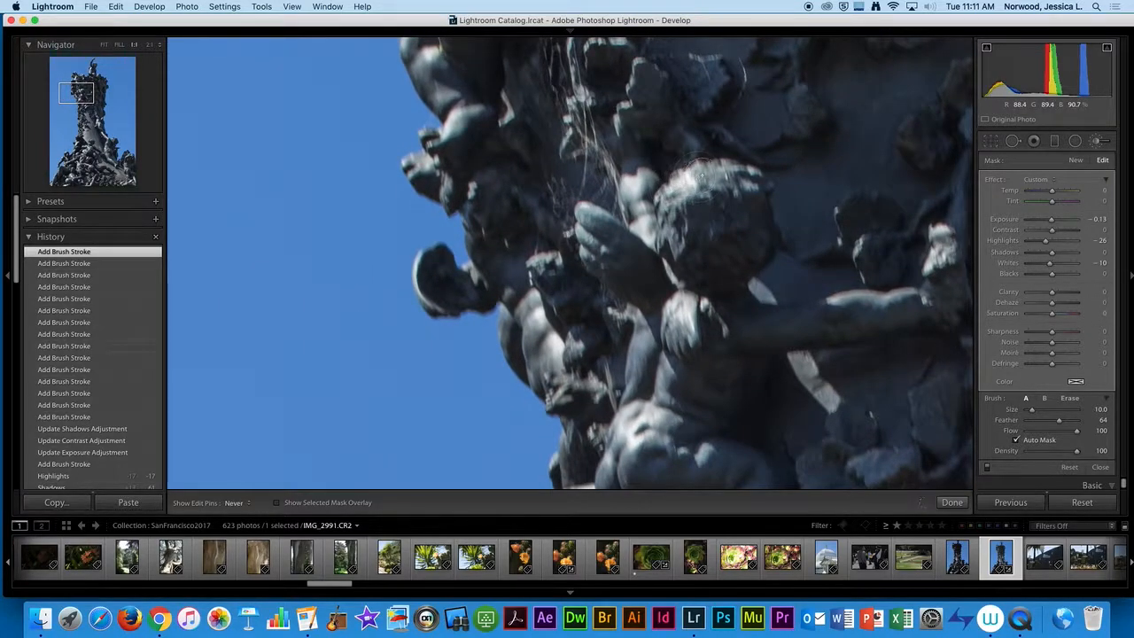
{"action": "mouse_move", "coordinate": [712, 174]}
{"action": "left_mouse_down"}
{"action": "mouse_move", "coordinate": [734, 182]}
{"action": "mouse_move", "coordinate": [718, 172]}
{"action": "left_mouse_up"}
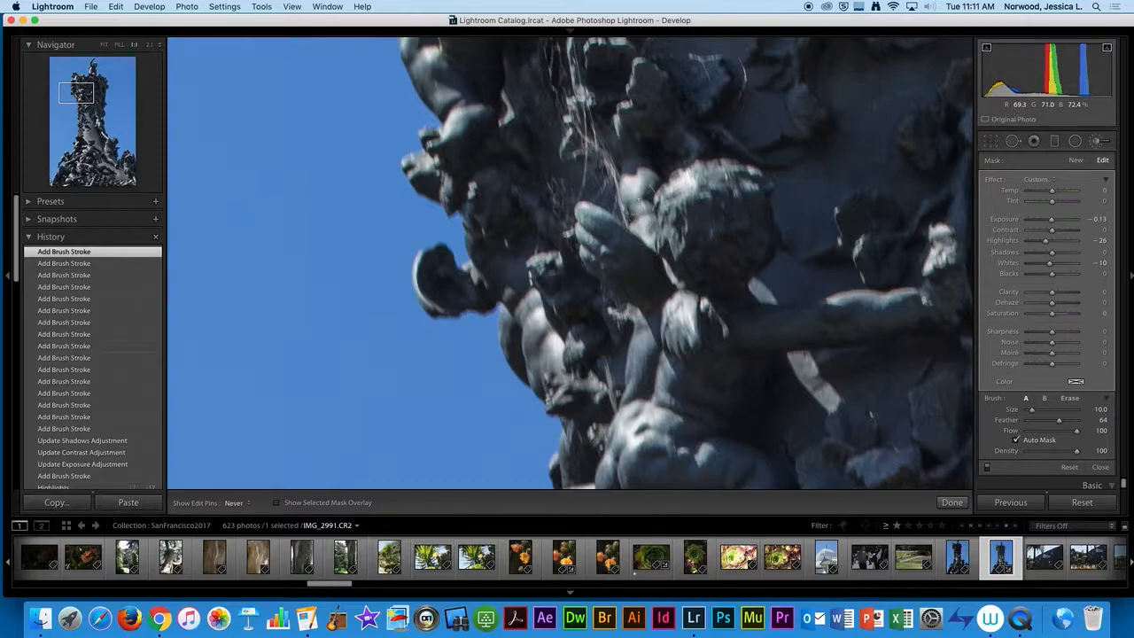
{"action": "left_click", "coordinate": [637, 184]}
{"action": "key", "text": "h"}
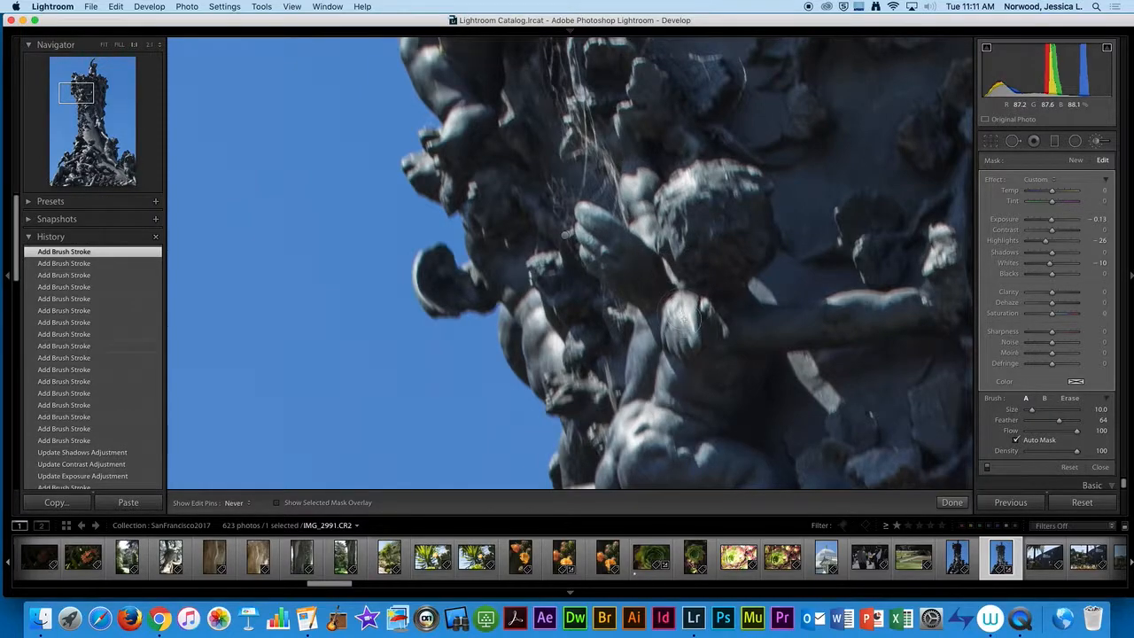
Step: Extend the darkening mask over the cherub's bright hand and back and the pale shoulder of the figure on the column's upper edge
{"action": "left_click", "coordinate": [684, 317]}
{"action": "left_click", "coordinate": [637, 430]}
{"action": "left_click_drag", "start_coordinate": [506, 203], "coordinate": [653, 506]}
{"action": "key", "text": "h"}
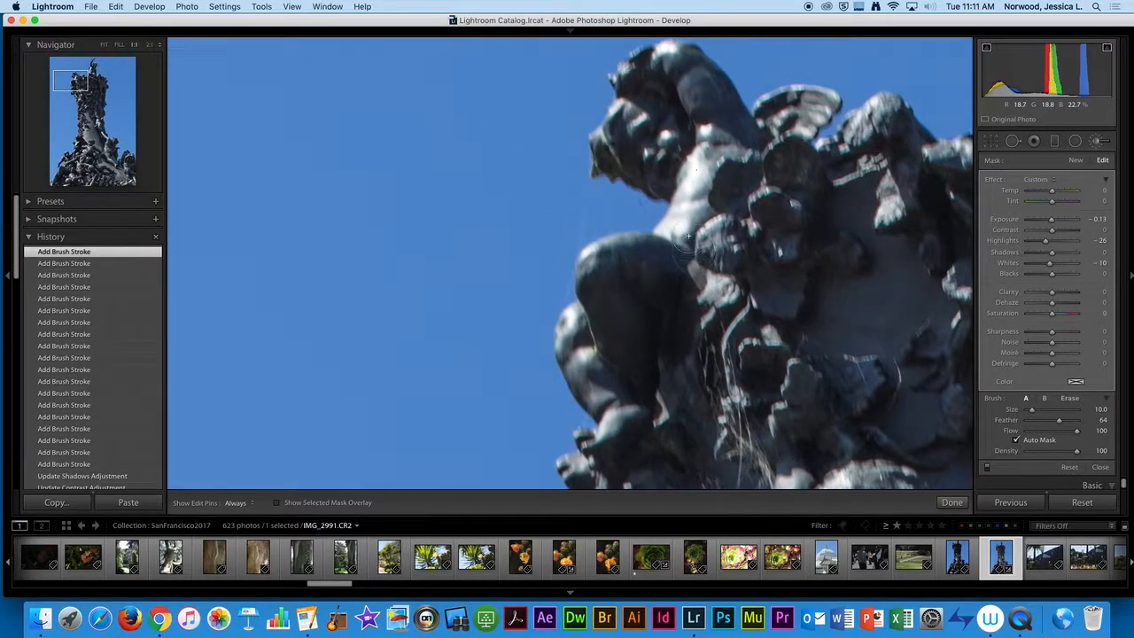
{"action": "left_click_drag", "start_coordinate": [677, 215], "coordinate": [708, 135]}
Step: Enlarge the brush to 12 and extend the darkening mask over the bright chest and belly of the cherub crowning the column
{"action": "key", "text": "]"}
{"action": "left_click_drag", "start_coordinate": [908, 242], "coordinate": [496, 309]}
{"action": "left_click_drag", "start_coordinate": [684, 201], "coordinate": [657, 349]}
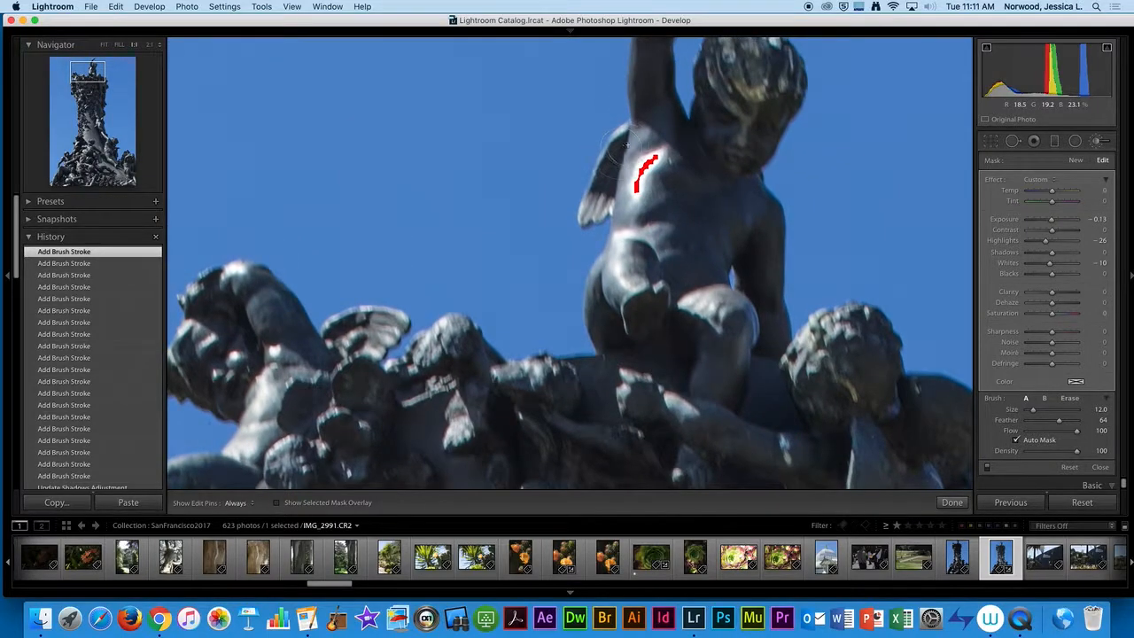
{"action": "key", "text": "h"}
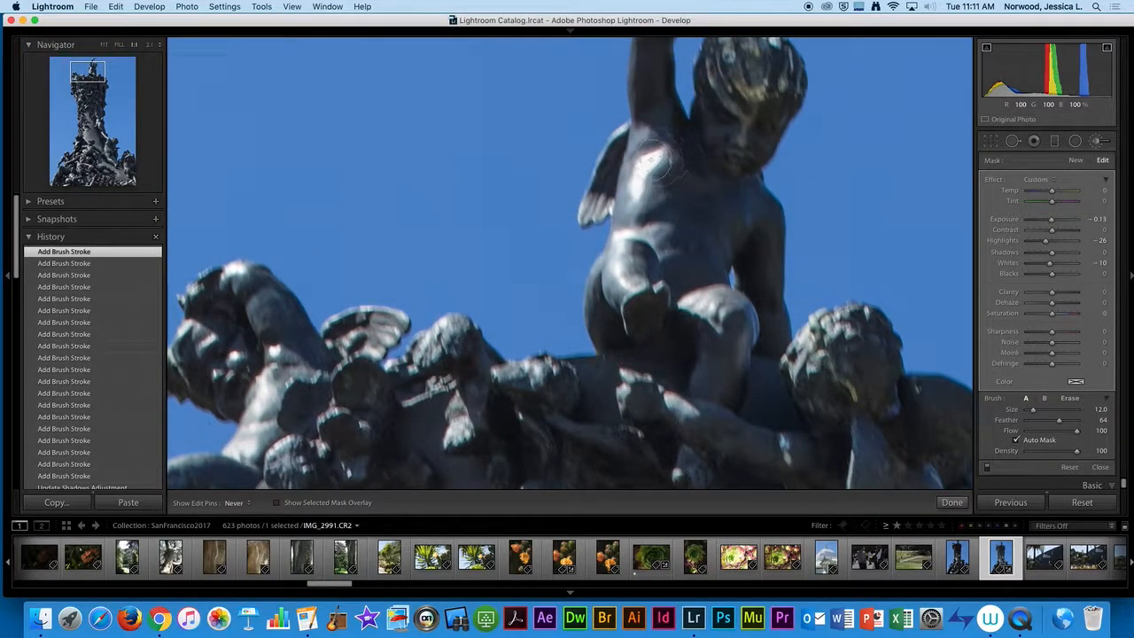
{"action": "left_click_drag", "start_coordinate": [642, 211], "coordinate": [640, 252]}
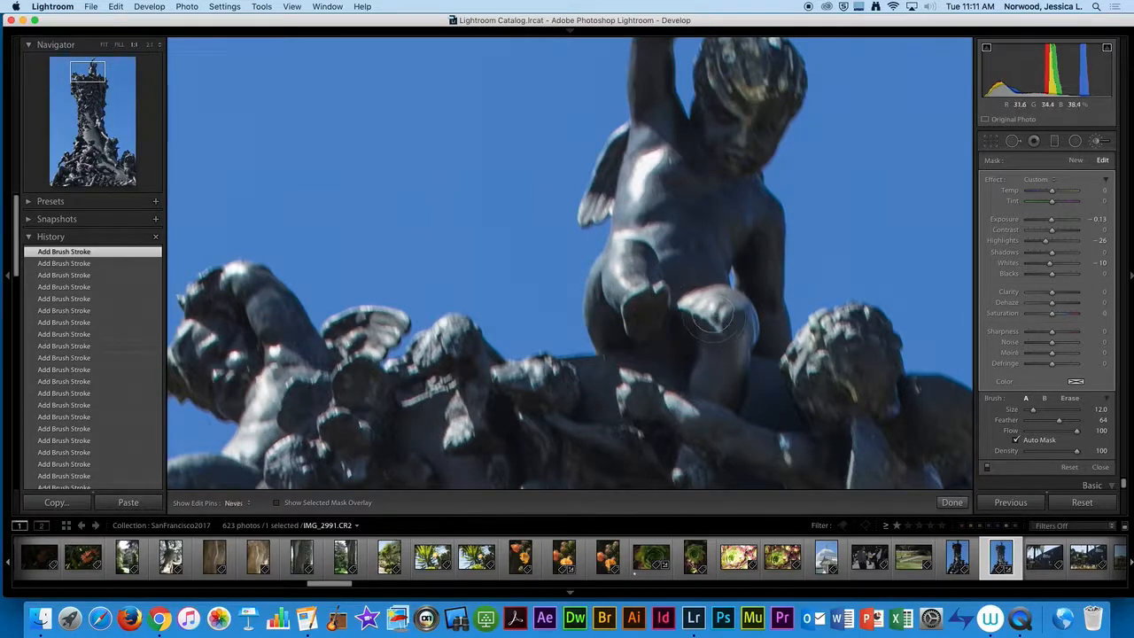
{"action": "key", "text": "h"}
{"action": "left_click_drag", "start_coordinate": [795, 339], "coordinate": [599, 230]}
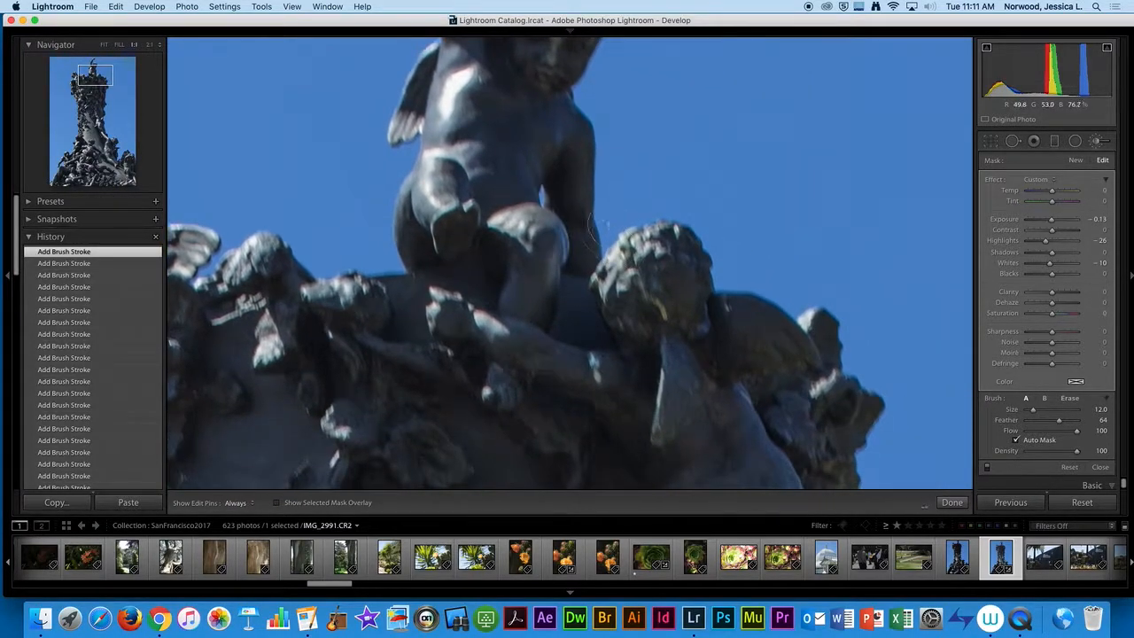
Step: Extend the darkening mask over the brightly lit leaves and small highlights further down the column
{"action": "left_click_drag", "start_coordinate": [691, 304], "coordinate": [664, 127]}
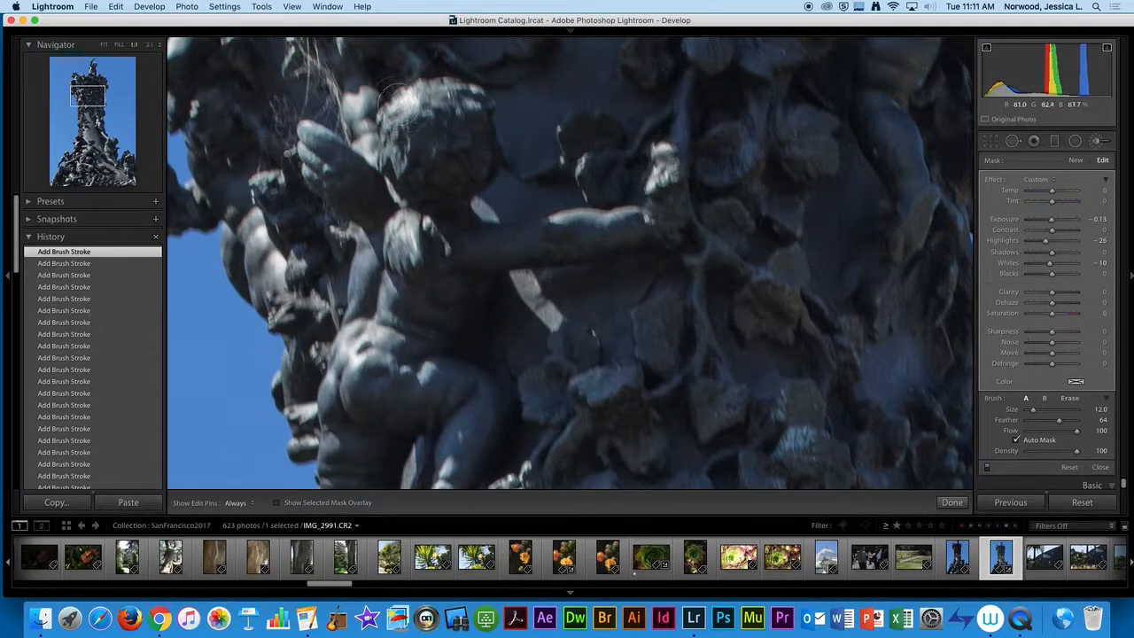
{"action": "left_click_drag", "start_coordinate": [429, 257], "coordinate": [461, 42]}
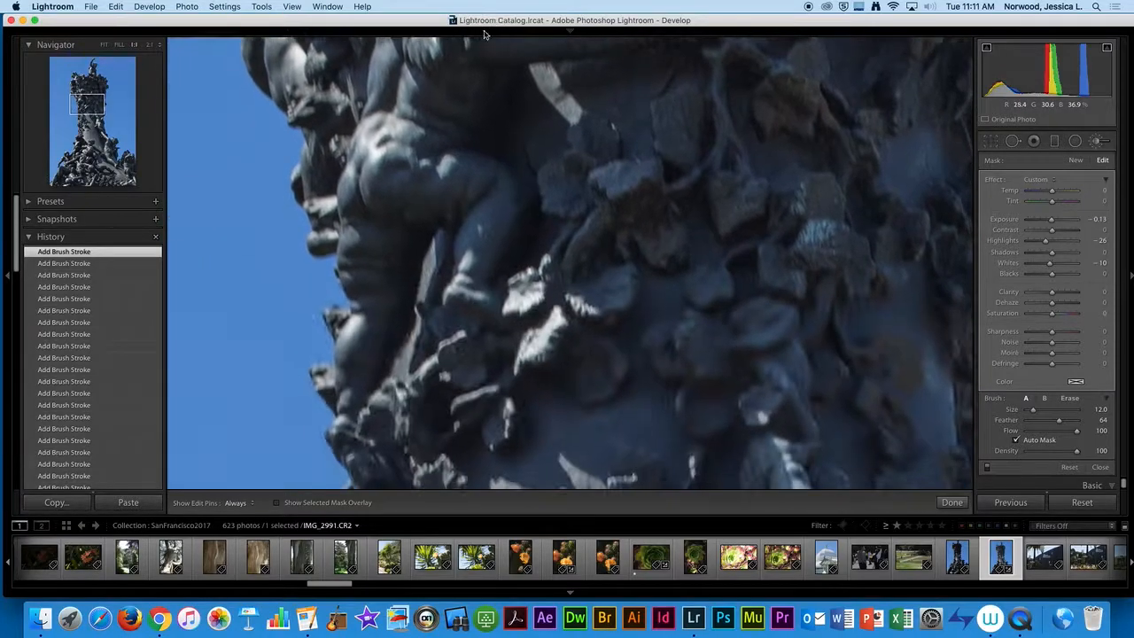
{"action": "left_click_drag", "start_coordinate": [577, 303], "coordinate": [559, 219]}
{"action": "key", "text": "h"}
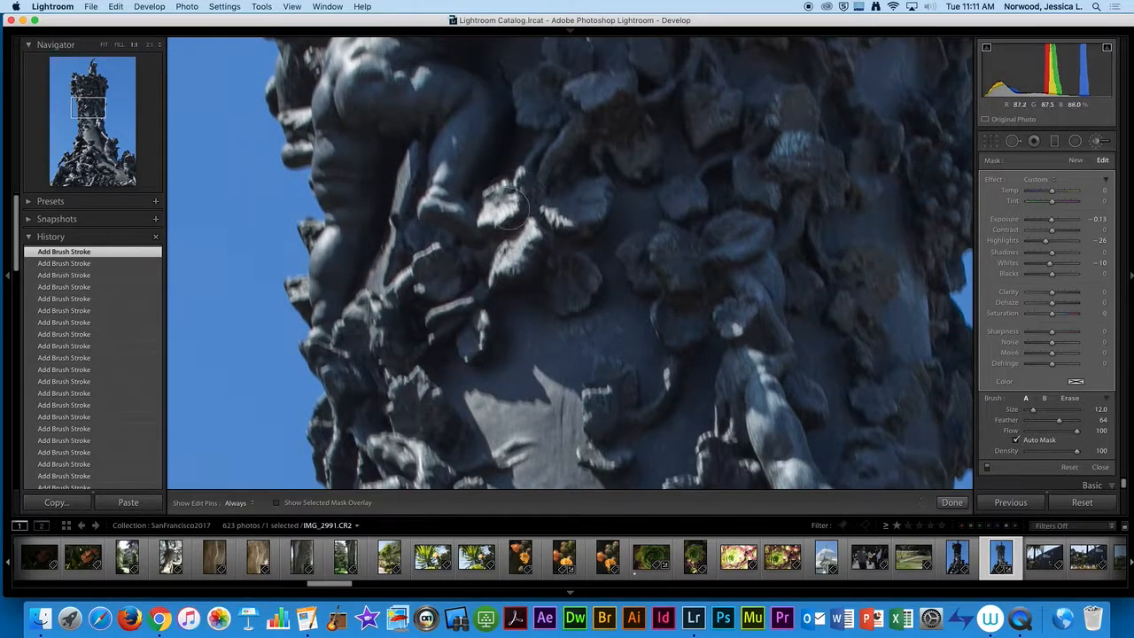
{"action": "key", "text": "h"}
{"action": "mouse_move", "coordinate": [593, 263]}
{"action": "left_mouse_down"}
{"action": "mouse_move", "coordinate": [552, 92]}
{"action": "mouse_move", "coordinate": [615, 213]}
{"action": "mouse_move", "coordinate": [555, 154]}
{"action": "mouse_move", "coordinate": [543, 104]}
{"action": "left_mouse_up"}
{"action": "key", "text": "h"}
{"action": "left_click_drag", "start_coordinate": [749, 215], "coordinate": [772, 56]}
{"action": "key", "text": "h"}
{"action": "left_click_drag", "start_coordinate": [770, 177], "coordinate": [848, 199]}
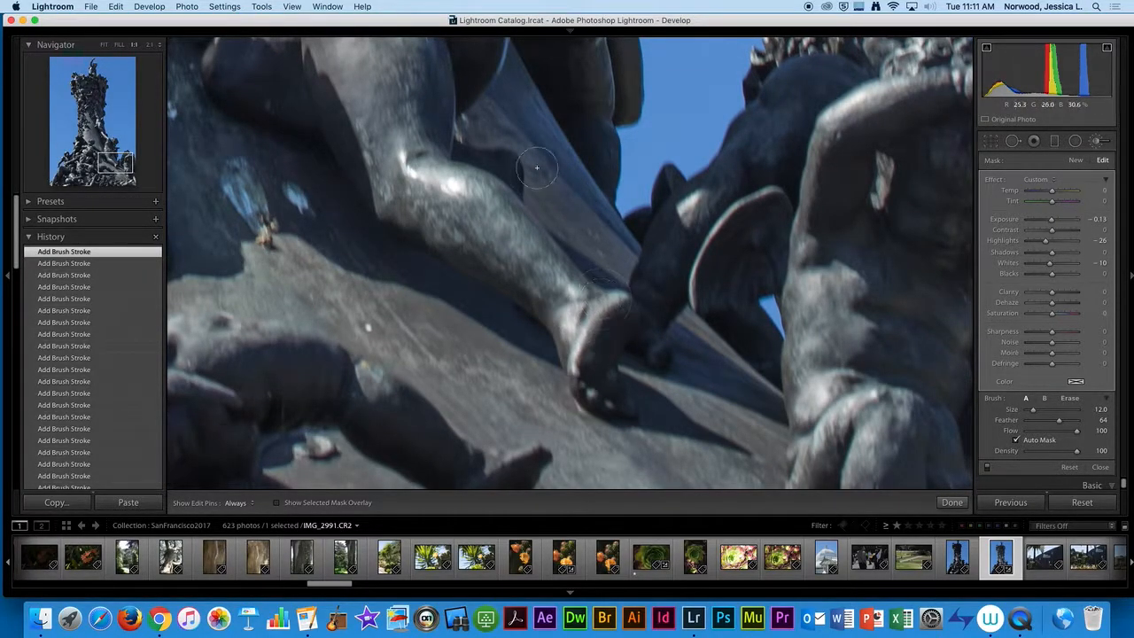
Step: Compare the whole monument with the brush adjustments disabled and enabled
{"action": "left_click", "coordinate": [104, 44]}
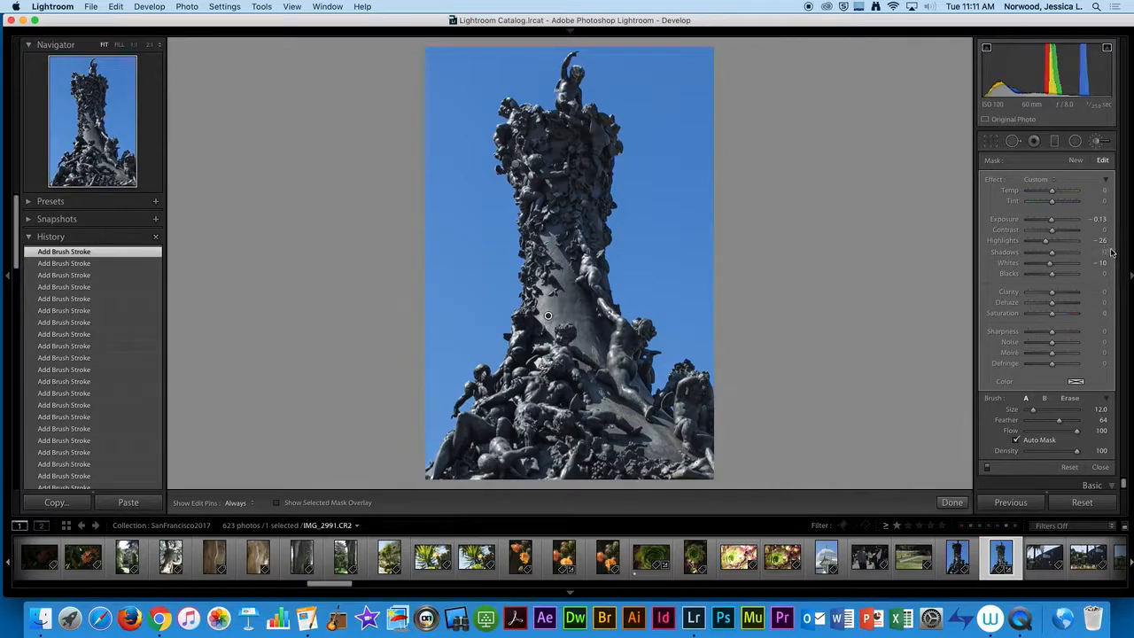
{"action": "left_click", "coordinate": [988, 470]}
{"action": "left_click", "coordinate": [987, 468]}
{"action": "left_click", "coordinate": [987, 467]}
{"action": "left_click", "coordinate": [987, 468]}
{"action": "left_click", "coordinate": [987, 468]}
{"action": "left_click", "coordinate": [987, 468]}
{"action": "left_click", "coordinate": [987, 468]}
{"action": "left_click", "coordinate": [987, 468]}
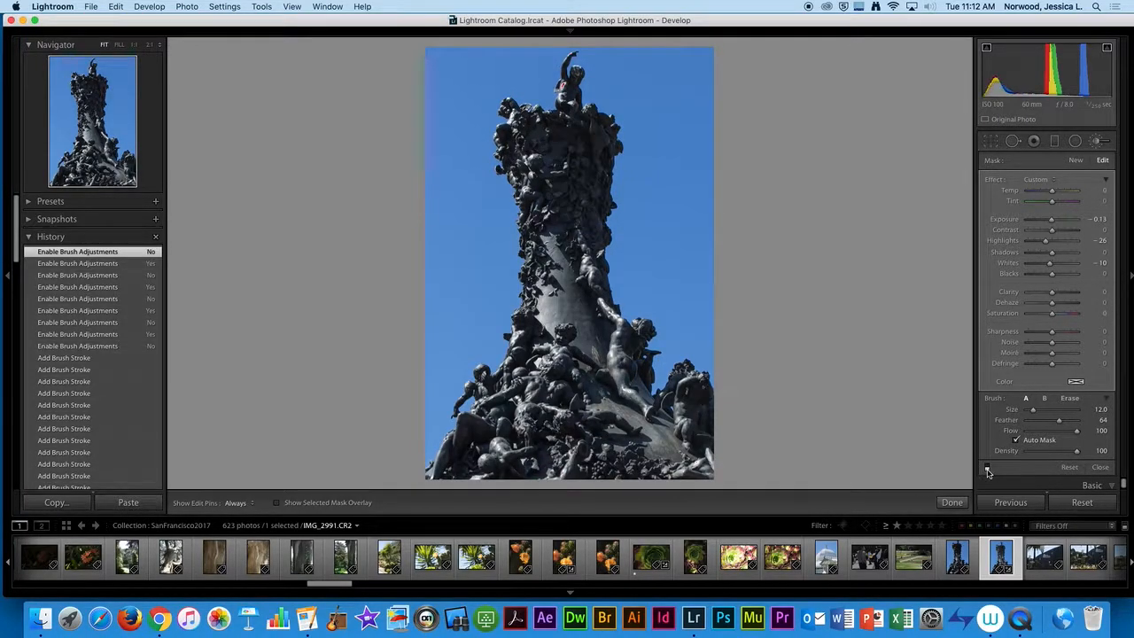
{"action": "left_click", "coordinate": [987, 468]}
{"action": "left_click", "coordinate": [987, 468]}
{"action": "left_click", "coordinate": [987, 468]}
{"action": "left_click", "coordinate": [987, 468]}
{"action": "left_click", "coordinate": [987, 468]}
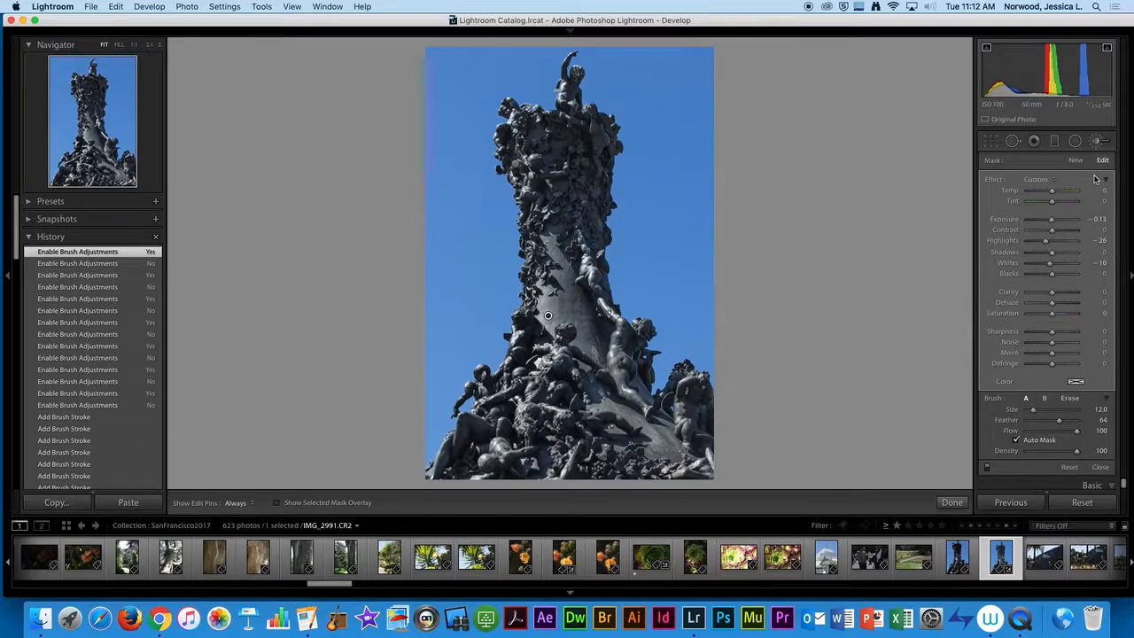
Step: Close the Adjustment Brush and set the photo's overall contrast to +22, clarity to +47 and shadows to +54
{"action": "key", "text": "k"}
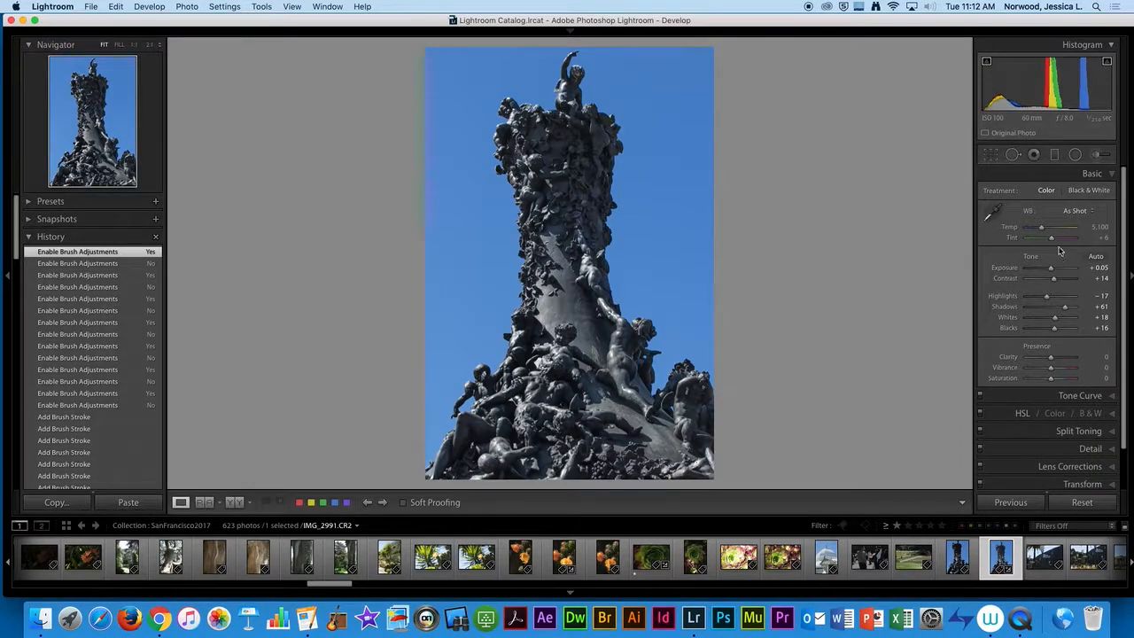
{"action": "left_click_drag", "start_coordinate": [1053, 279], "coordinate": [1058, 281]}
{"action": "mouse_move", "coordinate": [1052, 357]}
{"action": "left_mouse_down"}
{"action": "mouse_move", "coordinate": [1072, 360]}
{"action": "mouse_move", "coordinate": [1062, 359]}
{"action": "left_mouse_up"}
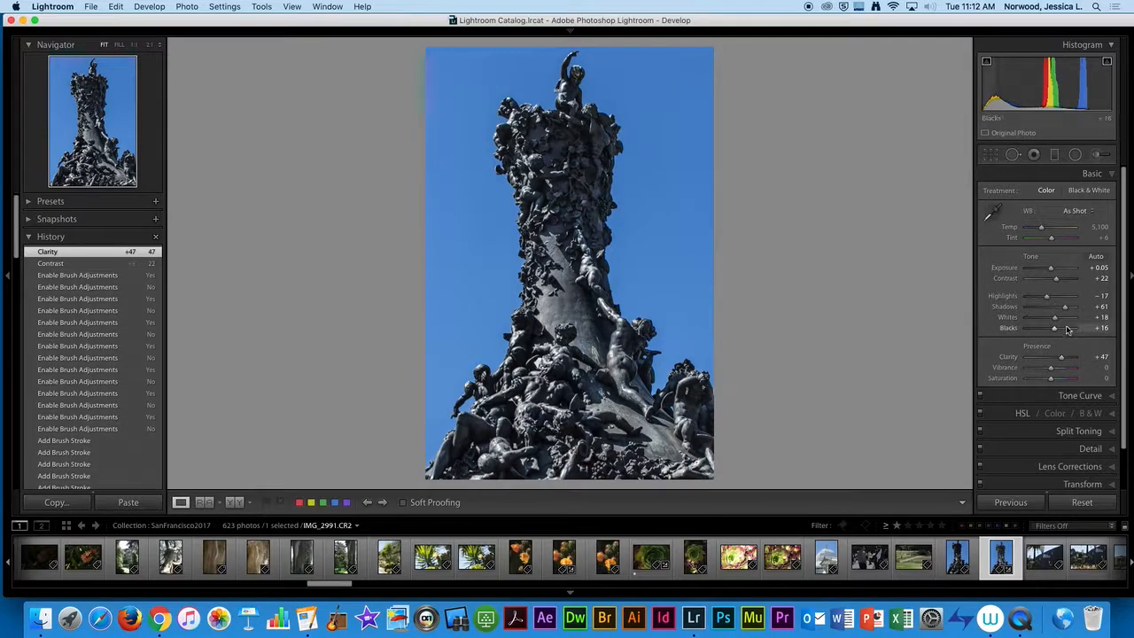
{"action": "left_click_drag", "start_coordinate": [1066, 306], "coordinate": [1064, 306]}
Step: Compare the edited monument photo with its original Before version
{"action": "key", "text": "backslash"}
{"action": "key", "text": "backslash"}
{"action": "key", "text": "backslash"}
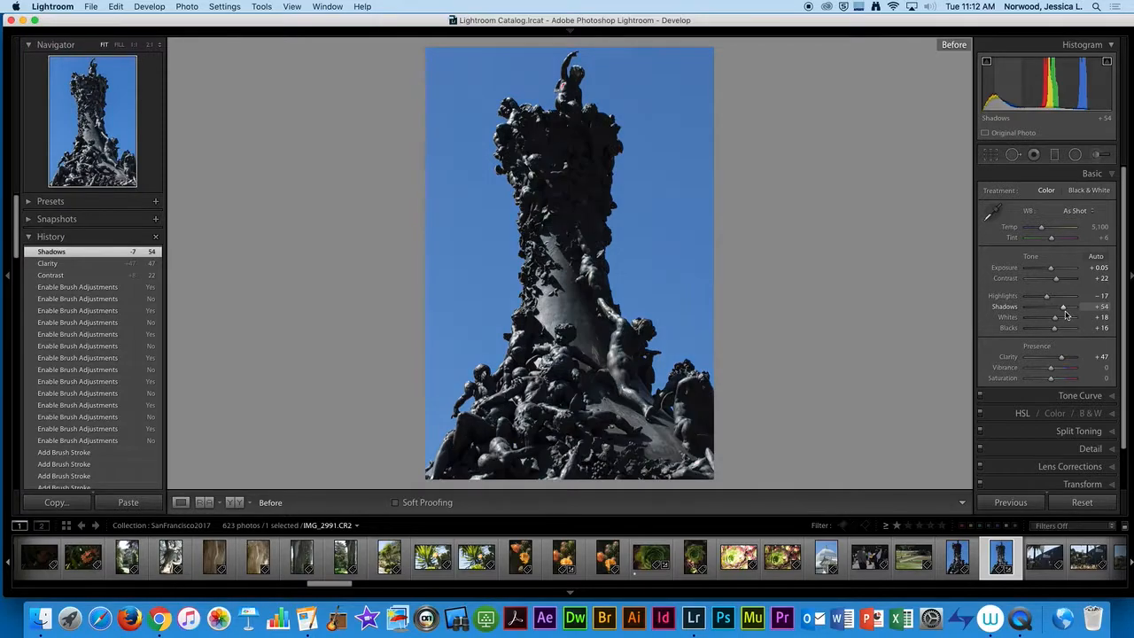
{"action": "key", "text": "backslash"}
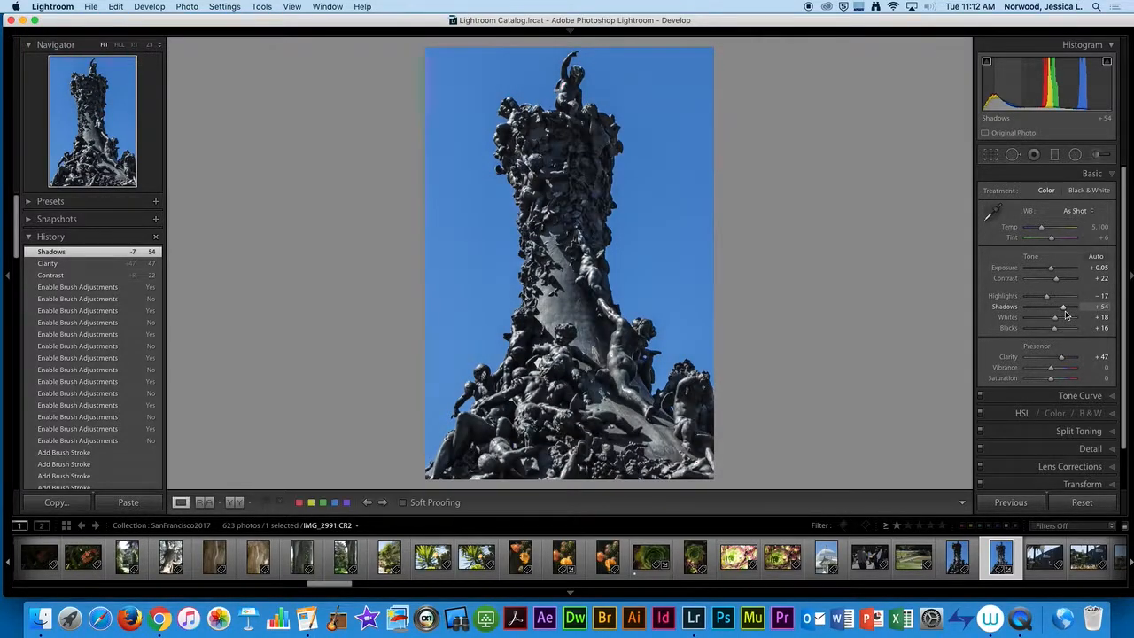
{"action": "key", "text": "backslash"}
{"action": "key", "text": "backslash"}
{"action": "key", "text": "backslash"}
{"action": "key", "text": "backslash"}
Step: Reopen the Adjustment Brush, select the darkening mask's pin on the column shaft and examine its coverage with the mask overlay
{"action": "key", "text": "k"}
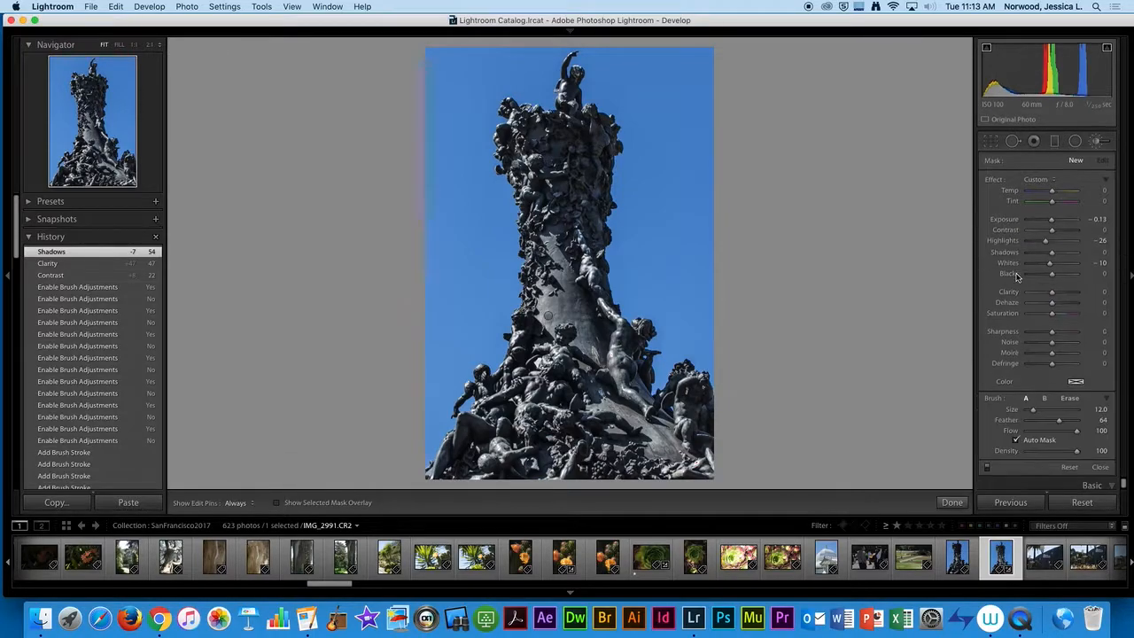
{"action": "key", "text": "o"}
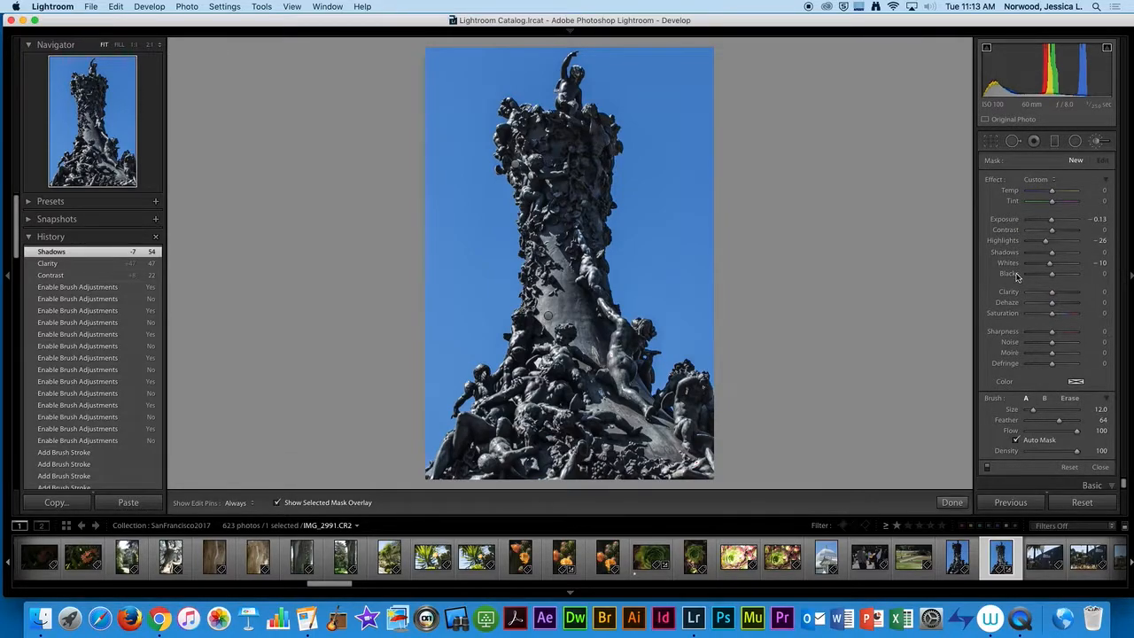
{"action": "key", "text": "o"}
{"action": "key", "text": "o"}
{"action": "left_click", "coordinate": [549, 319]}
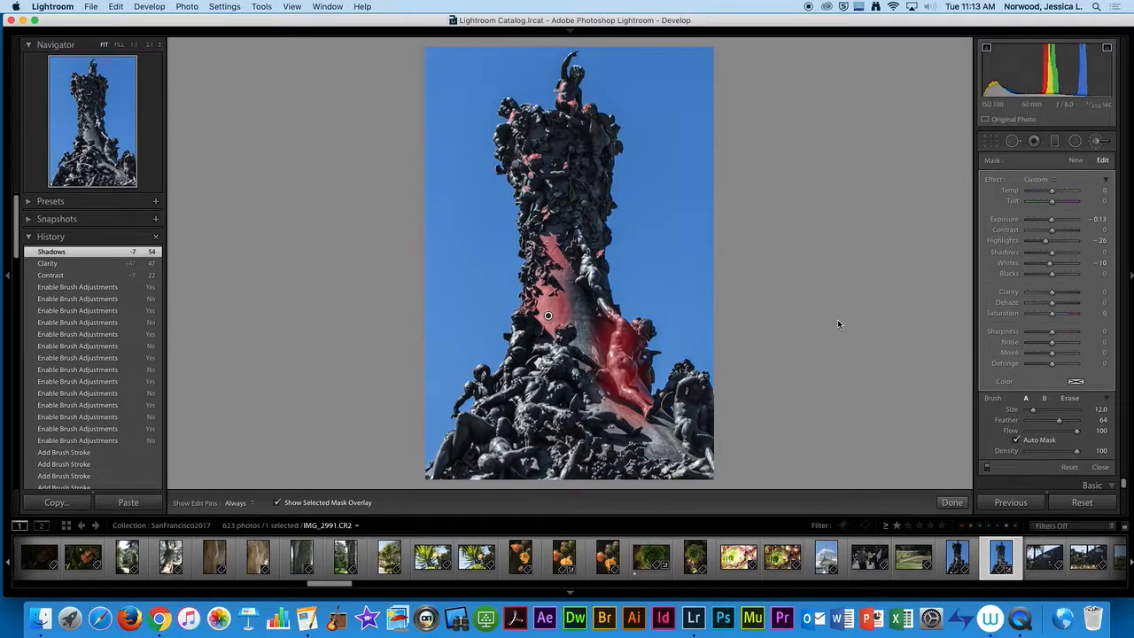
{"action": "key", "text": "o"}
{"action": "key", "text": "o"}
{"action": "key", "text": "o"}
{"action": "key", "text": "o"}
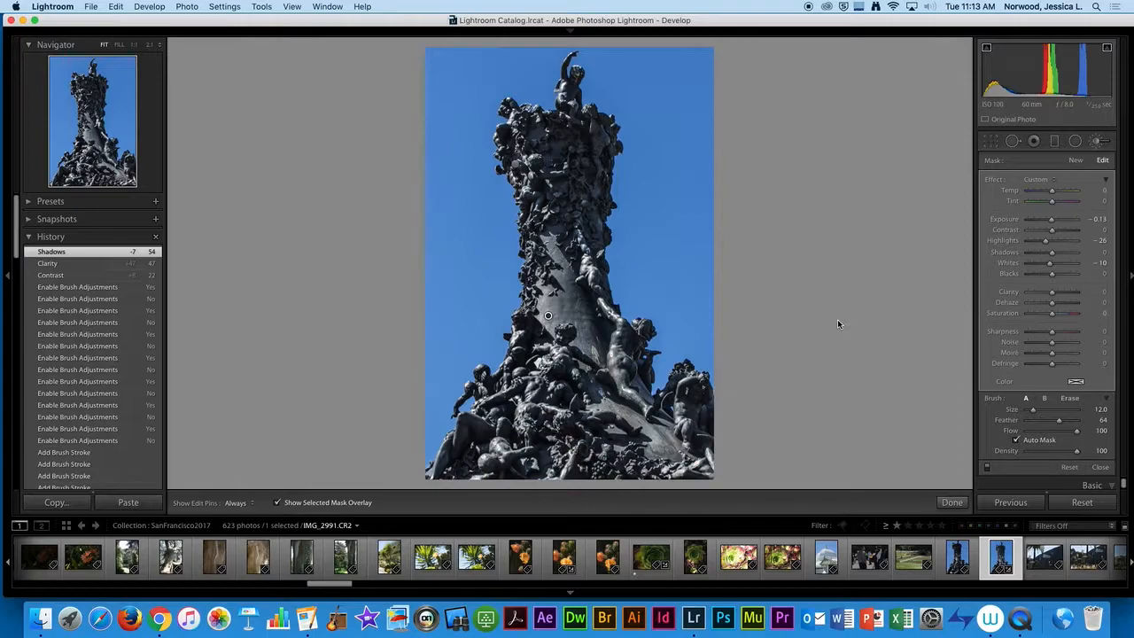
{"action": "key", "text": "o"}
{"action": "key", "text": "o"}
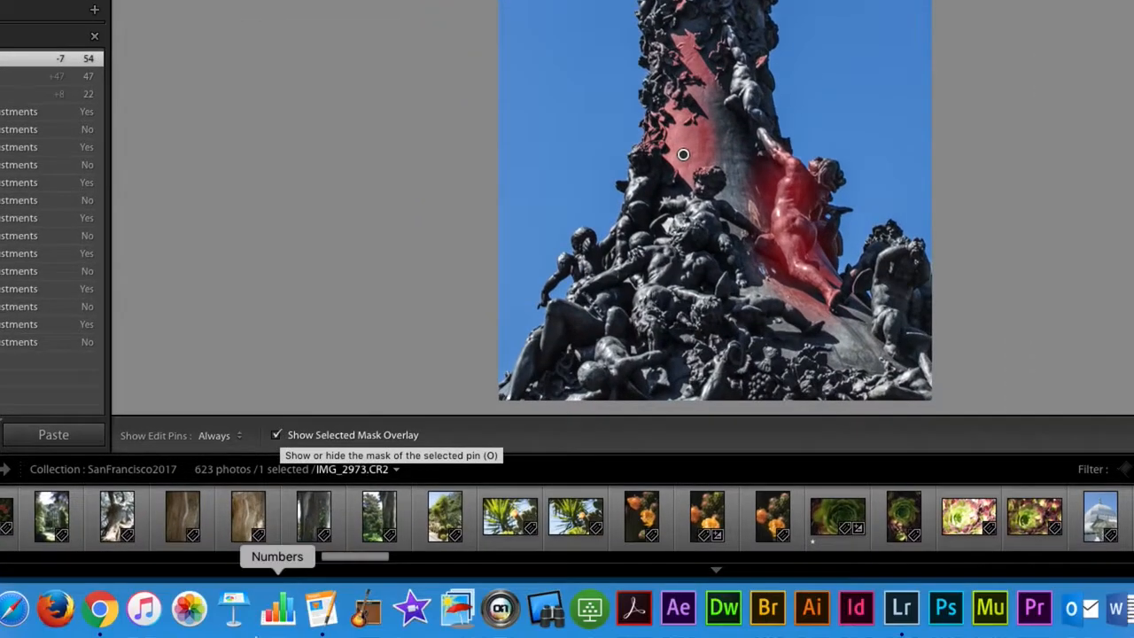
{"action": "left_click", "coordinate": [276, 436]}
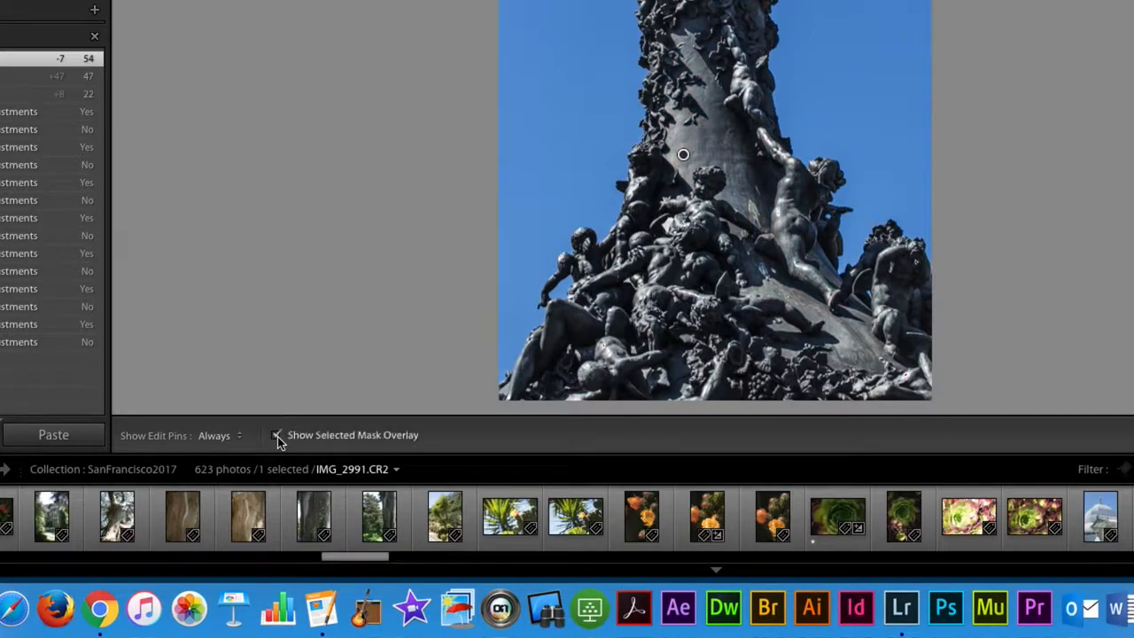
{"action": "left_click", "coordinate": [277, 436]}
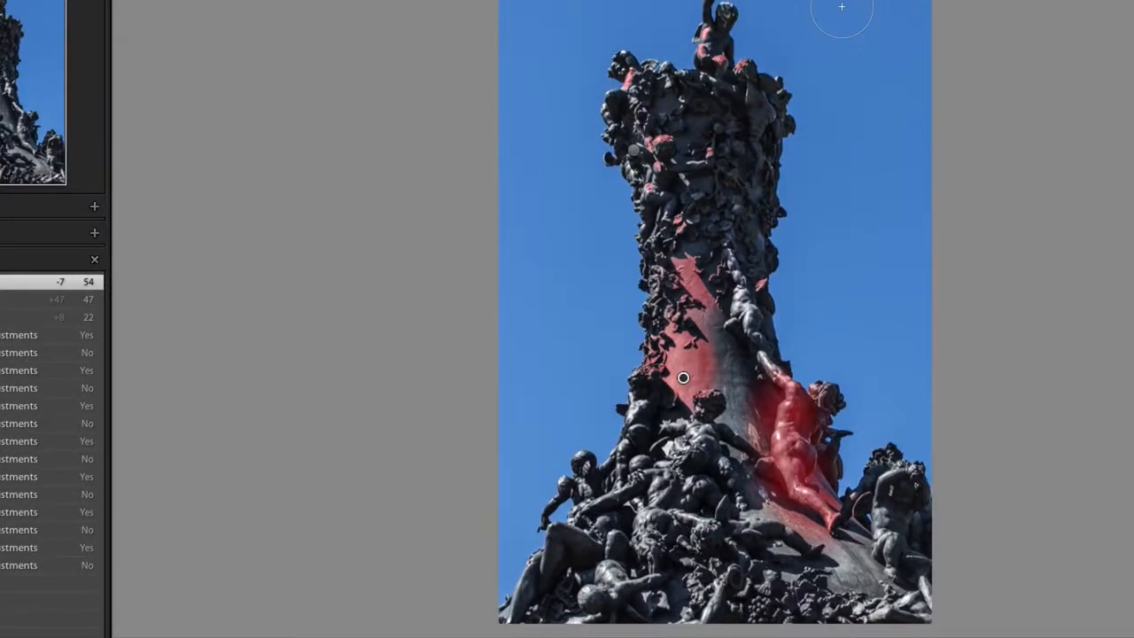
Step: Select the brightening mask's pin on the upper column and examine its coverage with the mask overlay on and off
{"action": "left_click", "coordinate": [635, 153]}
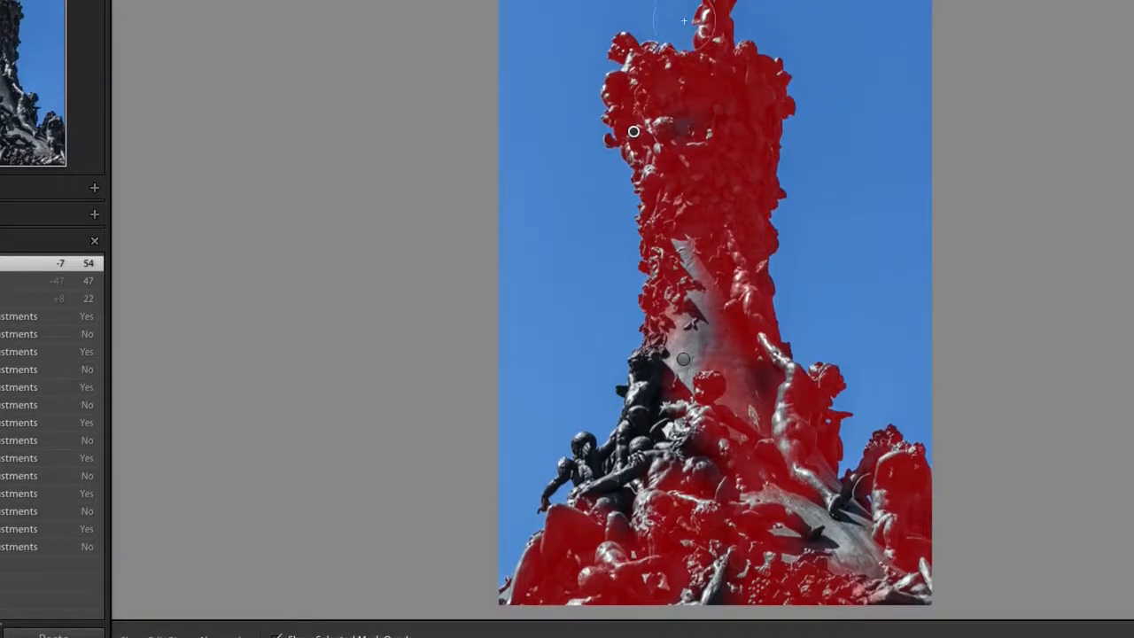
{"action": "left_click_drag", "start_coordinate": [695, 102], "coordinate": [689, 126]}
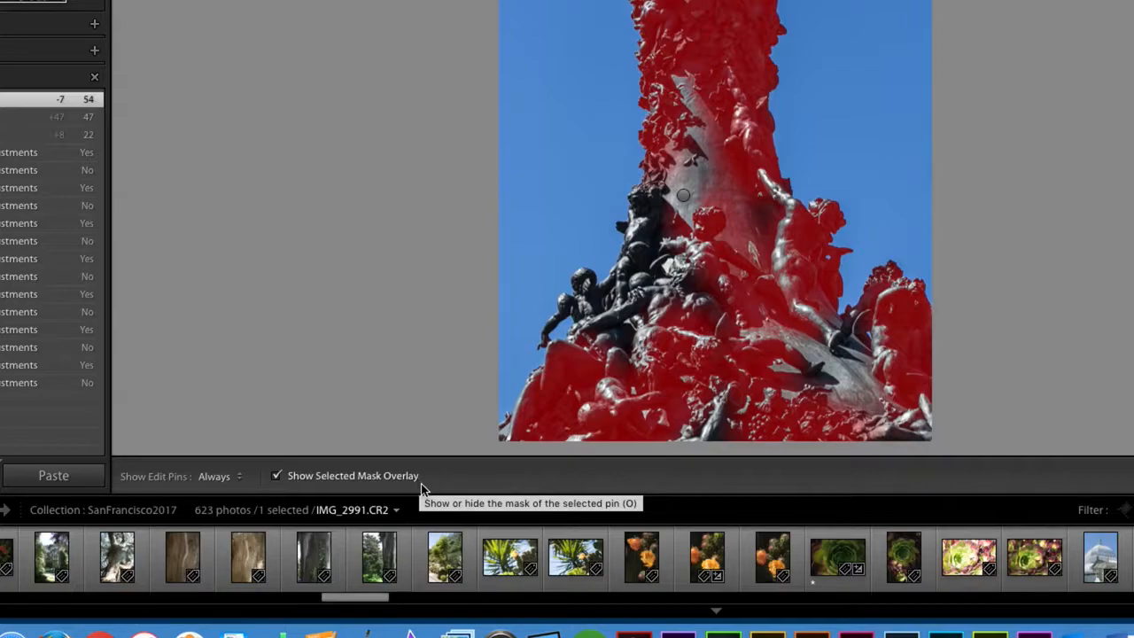
{"action": "left_click", "coordinate": [278, 476]}
{"action": "left_click", "coordinate": [277, 477]}
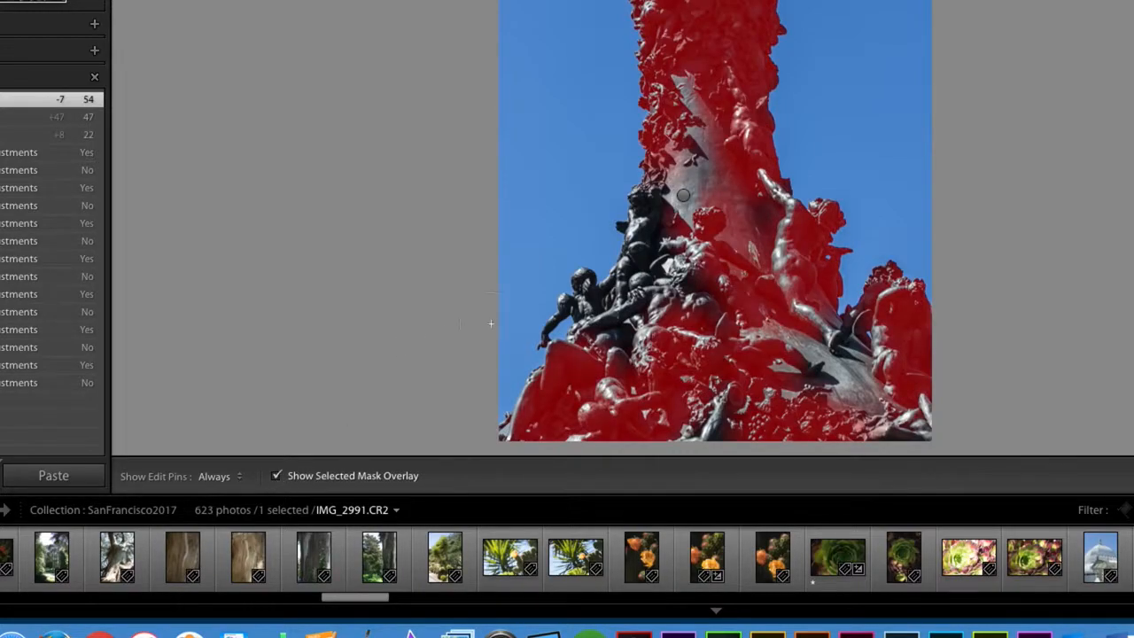
{"action": "key", "text": "o"}
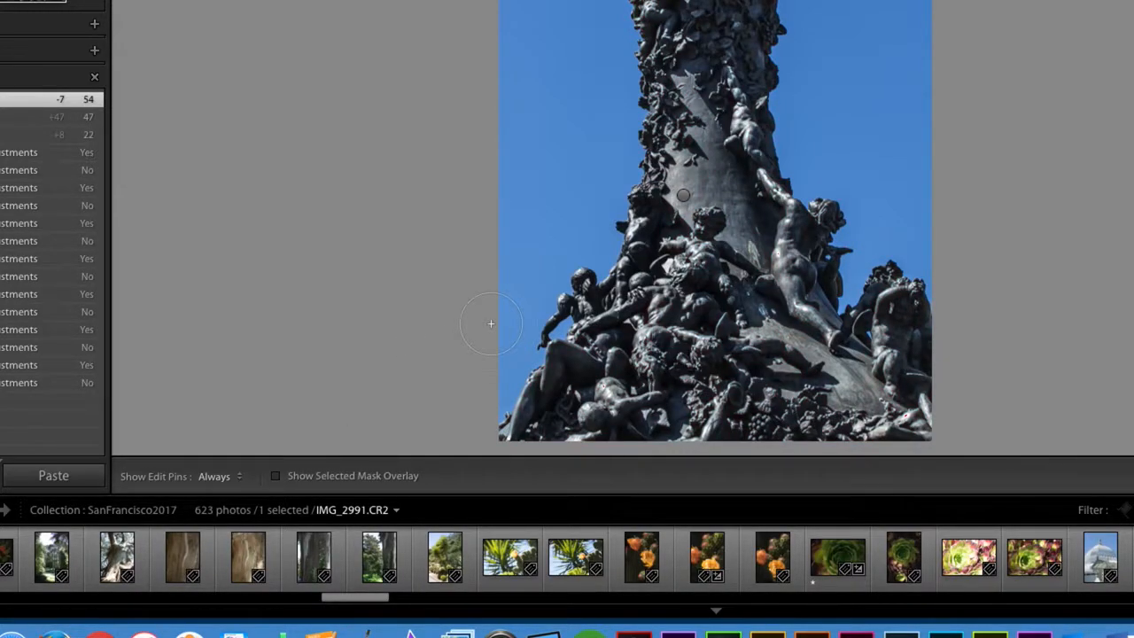
{"action": "key", "text": "o"}
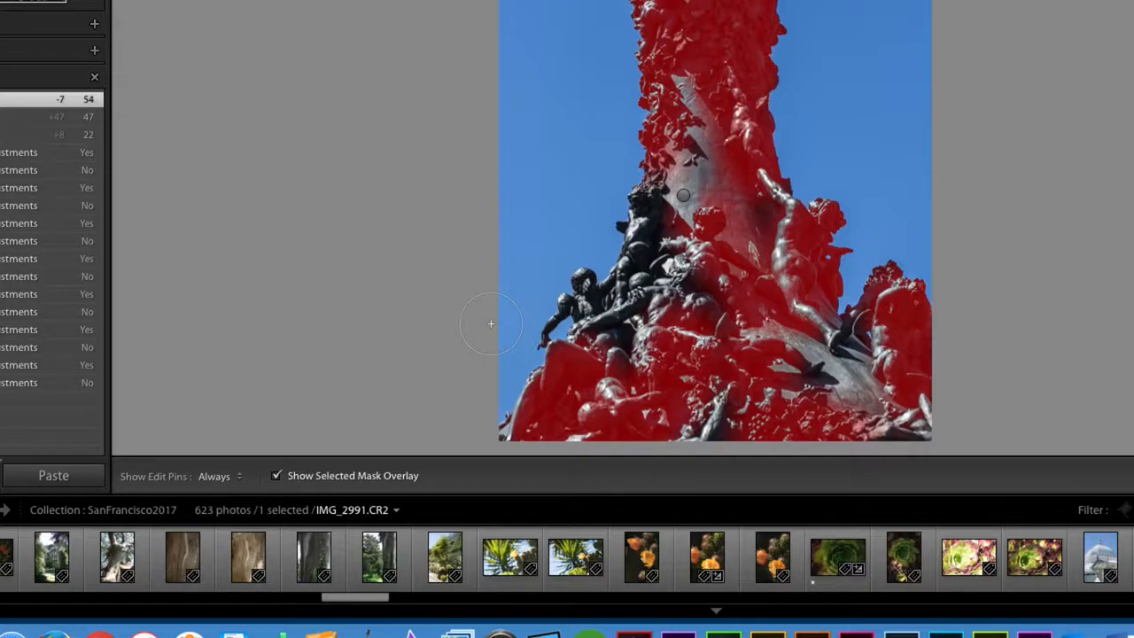
{"action": "key", "text": "o"}
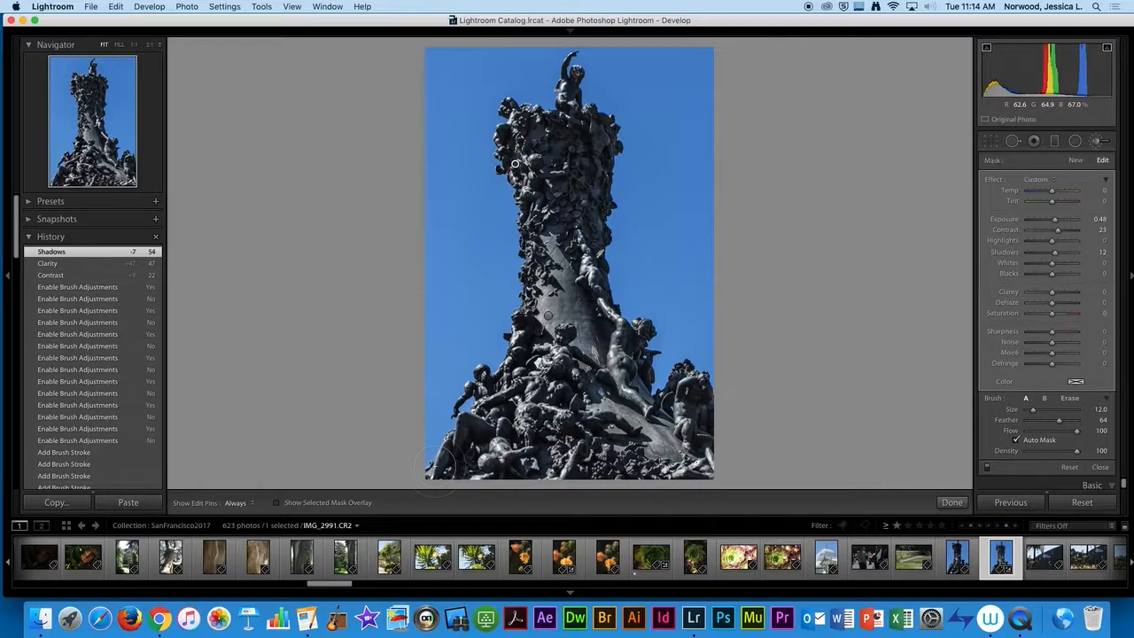
Step: Compare the brightening mask's single combined Amount control with its individual effect sliders
{"action": "left_click", "coordinate": [1106, 181]}
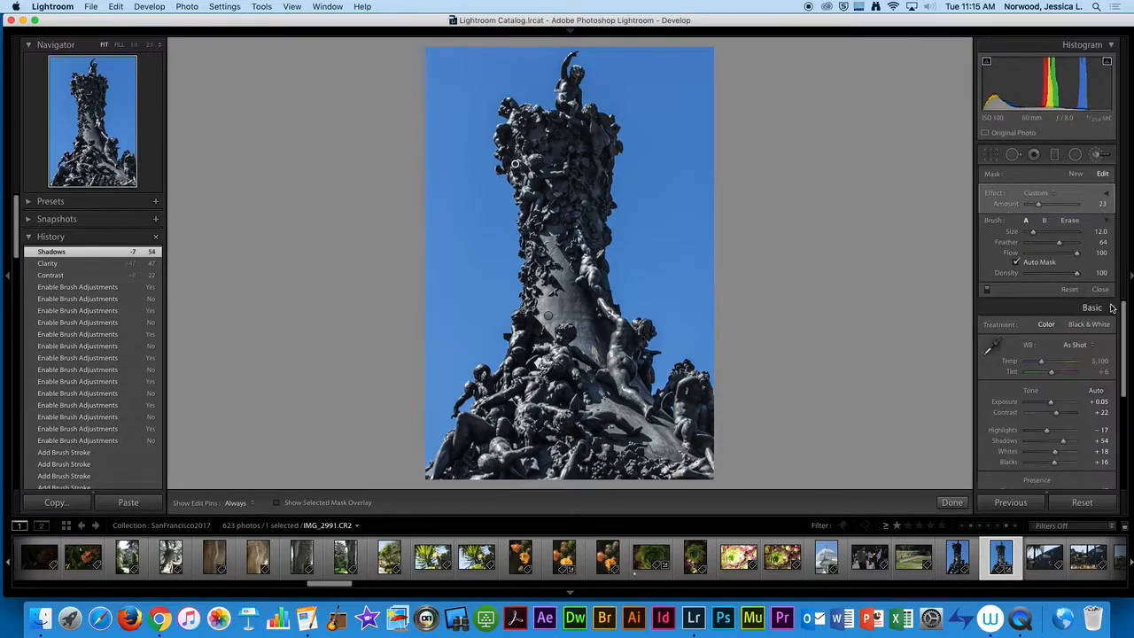
{"action": "left_click", "coordinate": [1107, 196]}
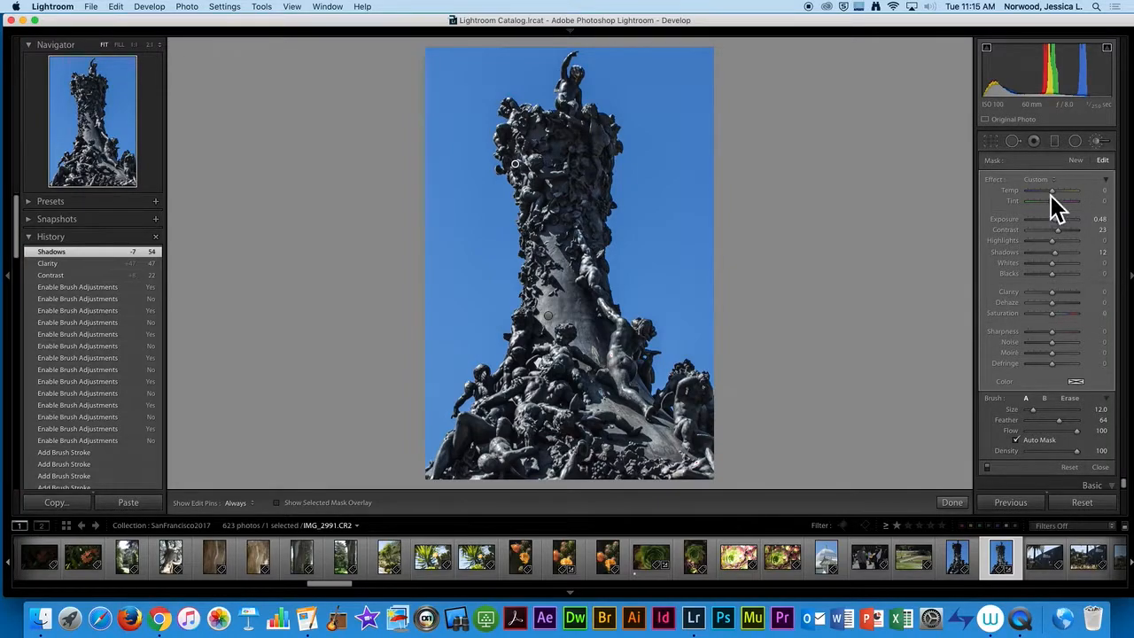
{"action": "left_click", "coordinate": [1106, 181]}
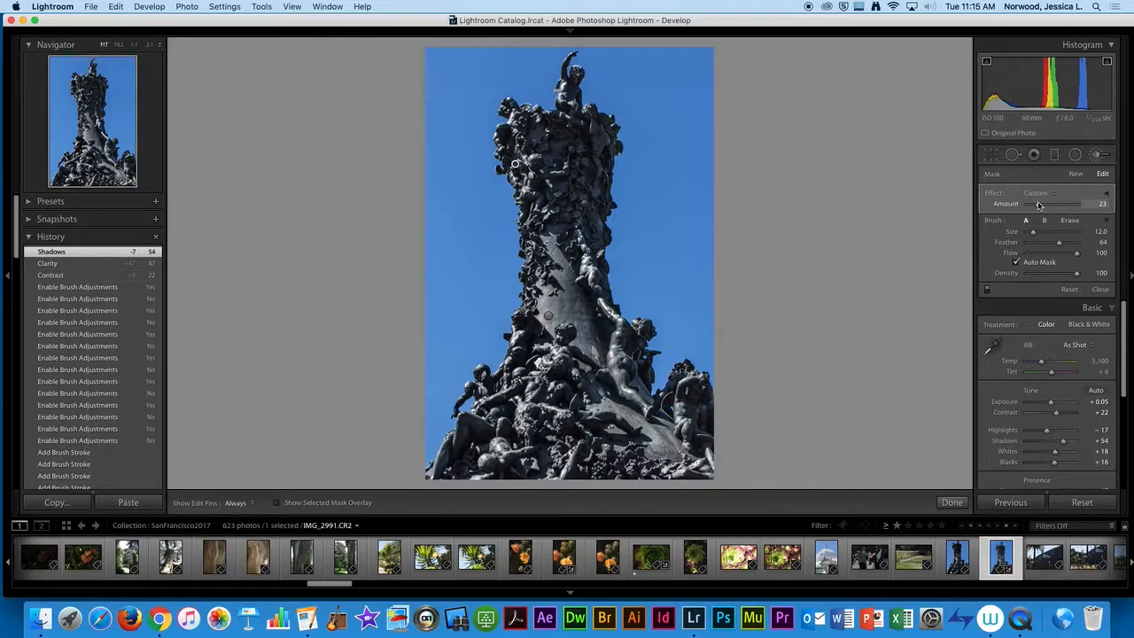
{"action": "left_click", "coordinate": [1106, 195]}
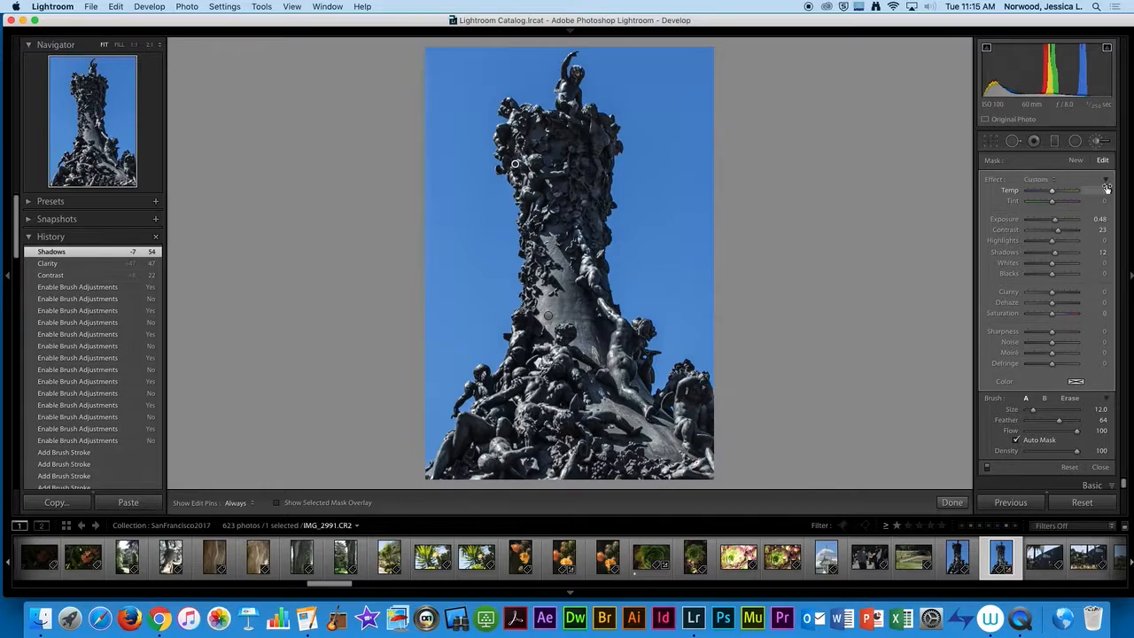
{"action": "left_click", "coordinate": [1105, 180]}
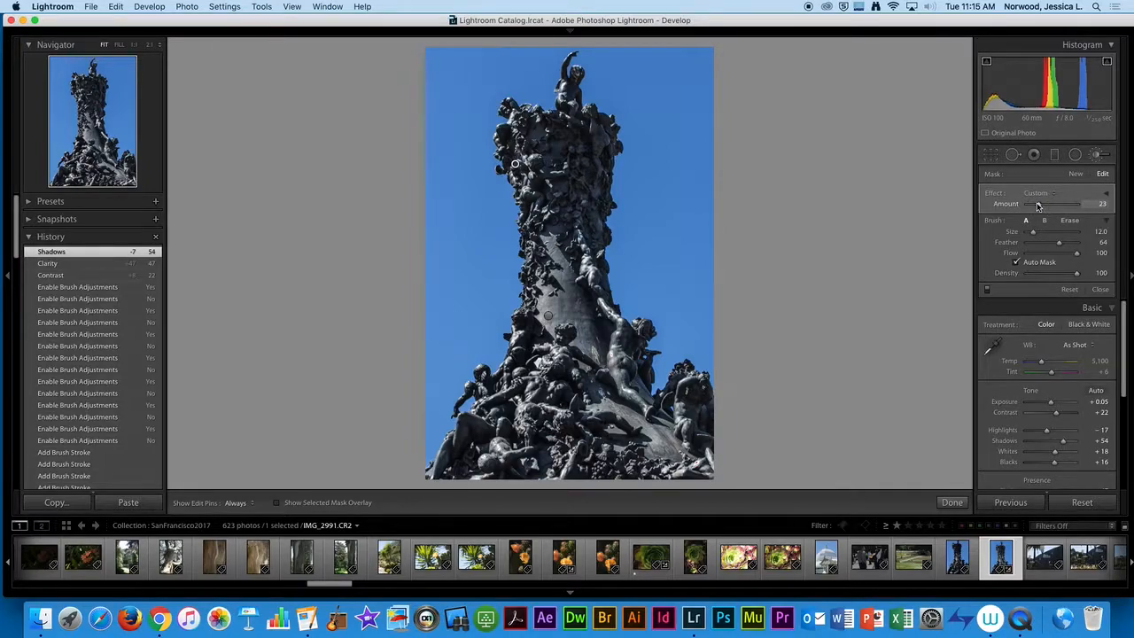
Step: Try the brightening mask's effect Amount at 84, 50 and 81, checking how its individual sliders scale together
{"action": "mouse_move", "coordinate": [1039, 205]}
{"action": "left_mouse_down"}
{"action": "mouse_move", "coordinate": [1085, 207]}
{"action": "mouse_move", "coordinate": [1070, 206]}
{"action": "left_mouse_up"}
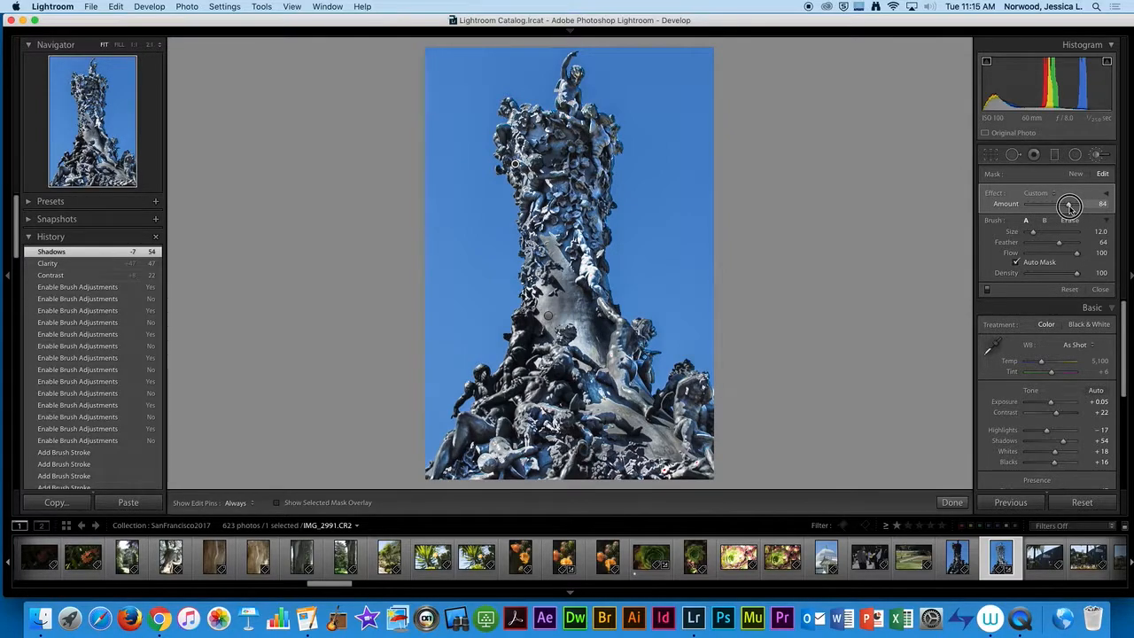
{"action": "left_click", "coordinate": [1105, 194]}
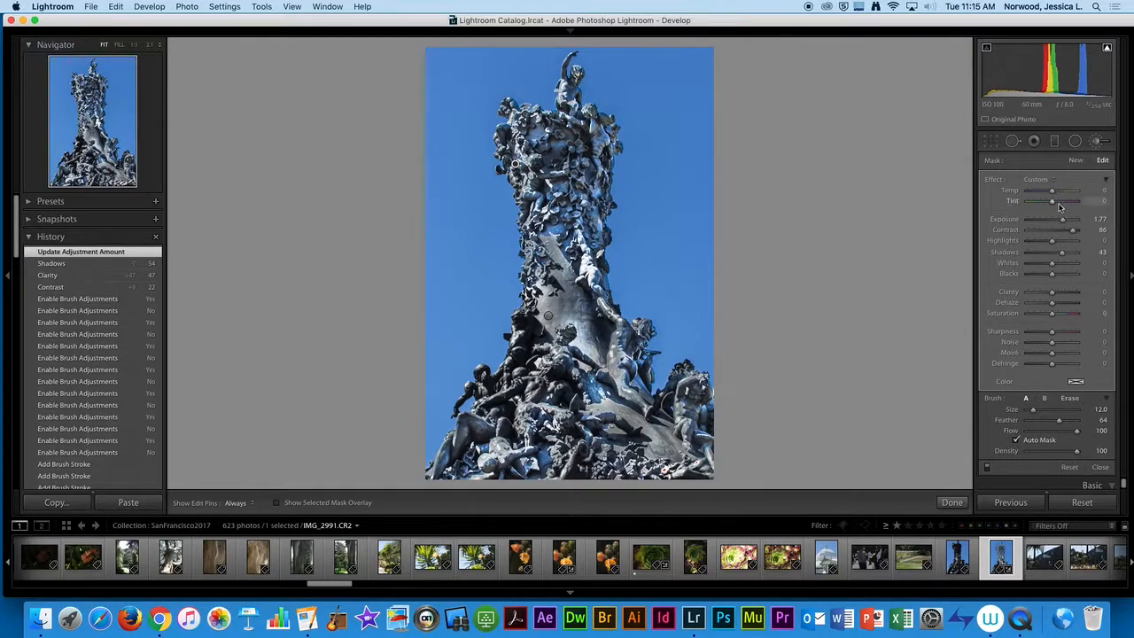
{"action": "left_click", "coordinate": [1106, 180]}
{"action": "mouse_move", "coordinate": [1070, 204]}
{"action": "left_mouse_down"}
{"action": "mouse_move", "coordinate": [1034, 206]}
{"action": "mouse_move", "coordinate": [1093, 209]}
{"action": "mouse_move", "coordinate": [1055, 209]}
{"action": "left_mouse_up"}
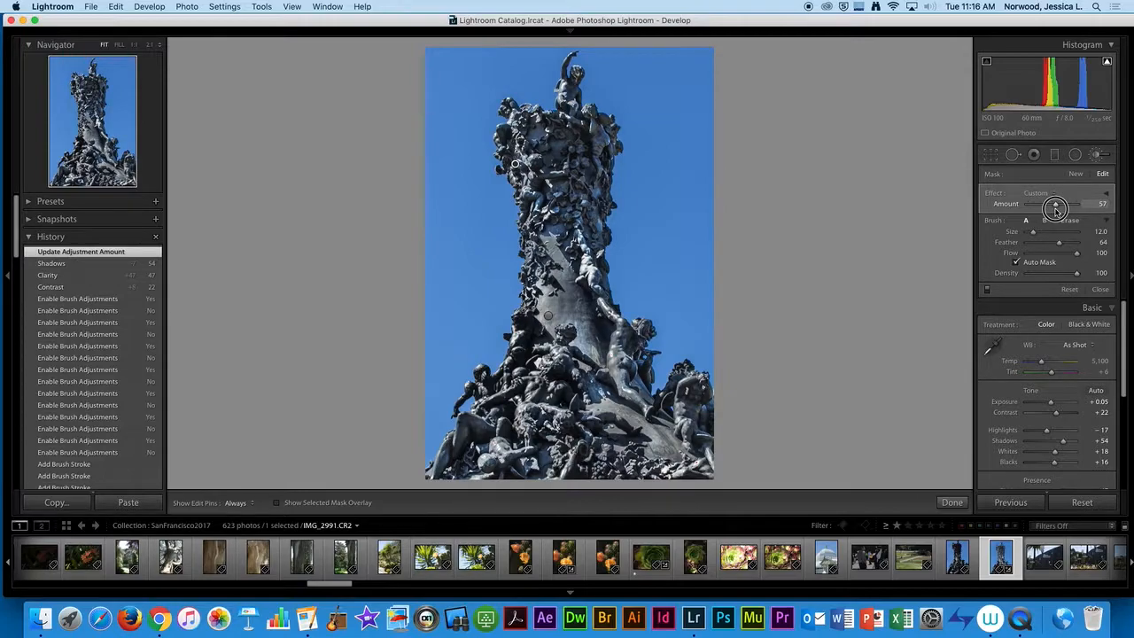
{"action": "left_click_drag", "start_coordinate": [1055, 209], "coordinate": [1052, 209]}
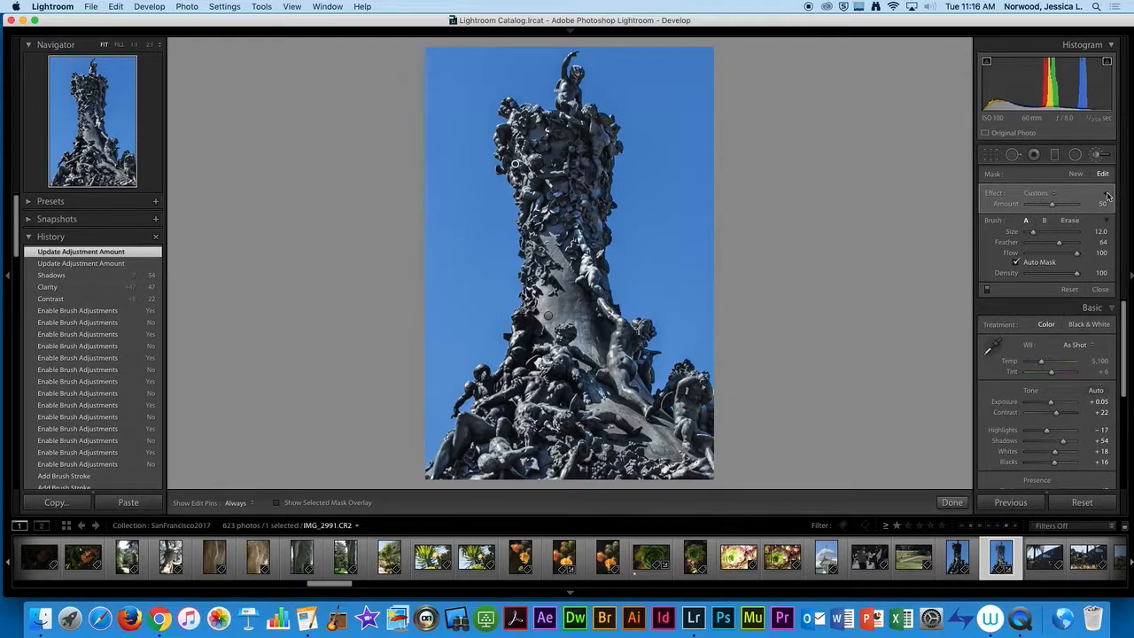
{"action": "left_click", "coordinate": [1054, 206]}
{"action": "mouse_move", "coordinate": [1055, 205]}
{"action": "left_mouse_down"}
{"action": "mouse_move", "coordinate": [1064, 207]}
{"action": "mouse_move", "coordinate": [1035, 208]}
{"action": "mouse_move", "coordinate": [1068, 208]}
{"action": "left_mouse_up"}
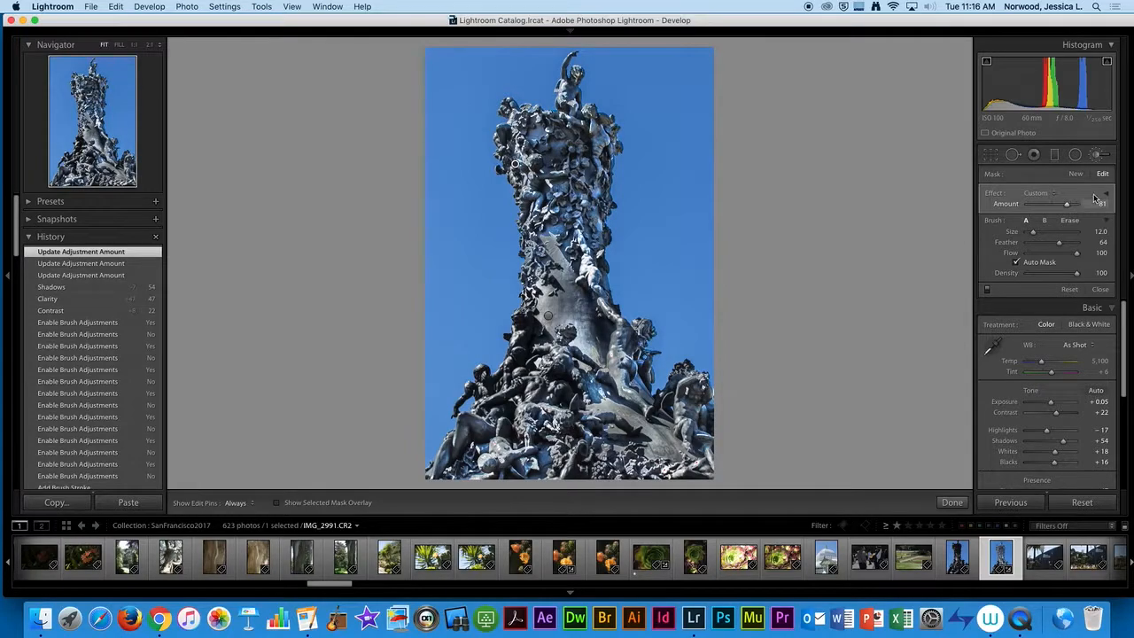
Step: Set the column shaft's darkening mask Amount to 42 and lower the Amount of the upper column's brightening mask
{"action": "left_click", "coordinate": [547, 314]}
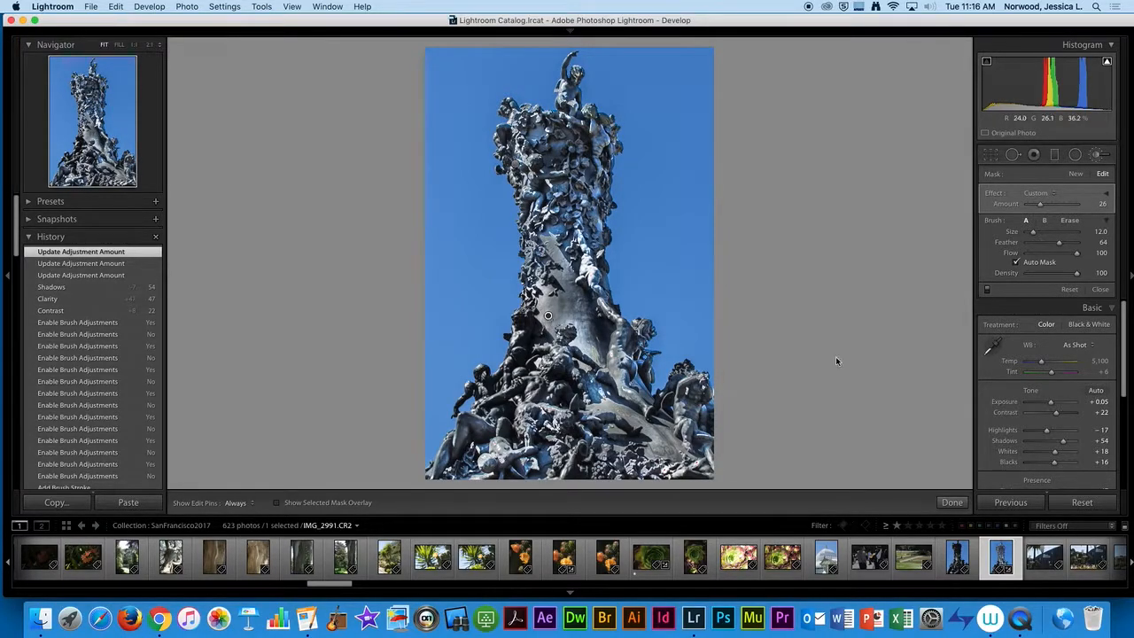
{"action": "mouse_move", "coordinate": [1043, 208]}
{"action": "left_mouse_down"}
{"action": "mouse_move", "coordinate": [1024, 208]}
{"action": "mouse_move", "coordinate": [1048, 206]}
{"action": "left_mouse_up"}
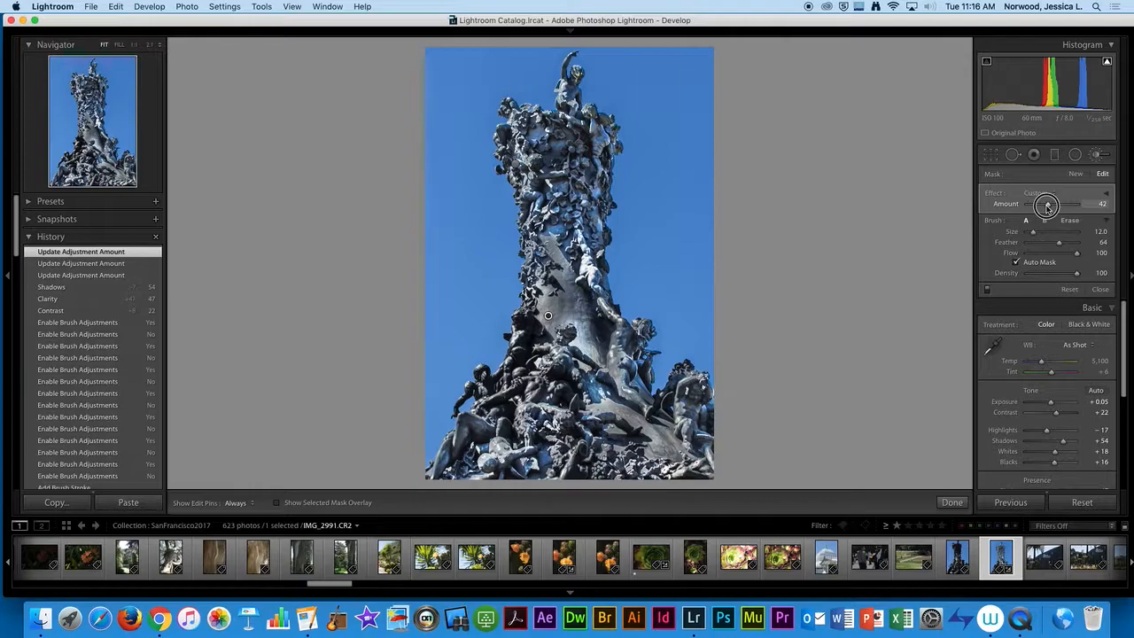
{"action": "left_click_drag", "start_coordinate": [1048, 205], "coordinate": [1067, 206]}
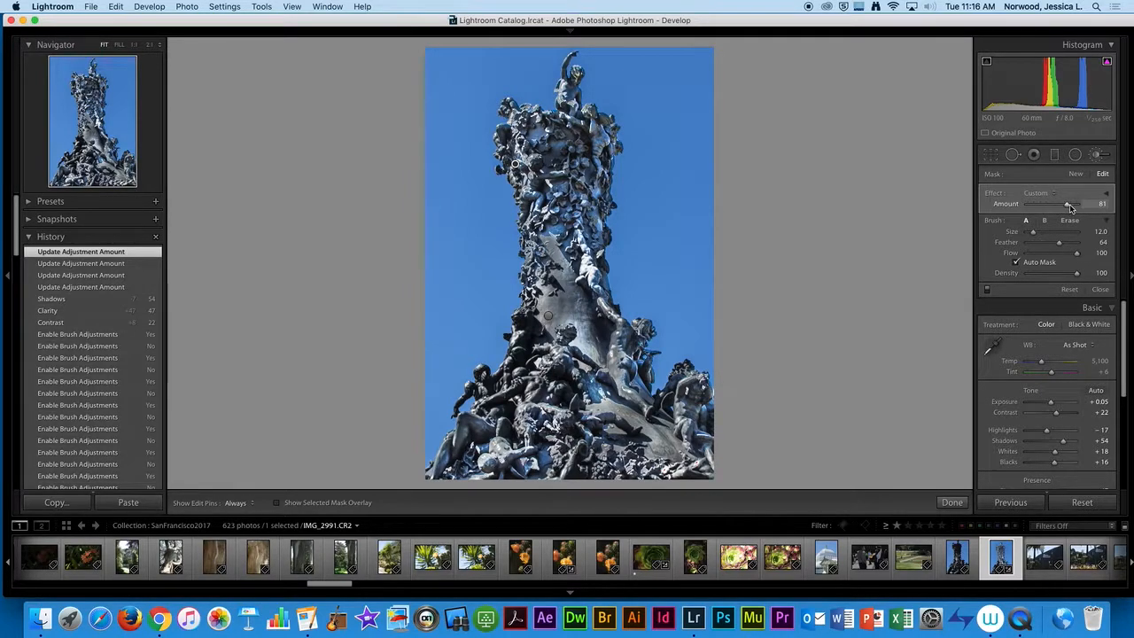
{"action": "mouse_move", "coordinate": [1067, 204]}
{"action": "left_mouse_down"}
{"action": "mouse_move", "coordinate": [1040, 206]}
{"action": "mouse_move", "coordinate": [1053, 206]}
{"action": "left_mouse_up"}
Step: Select the darkening mask on the column shaft again and fine-tune its effect Amount to 41
{"action": "left_click", "coordinate": [547, 317]}
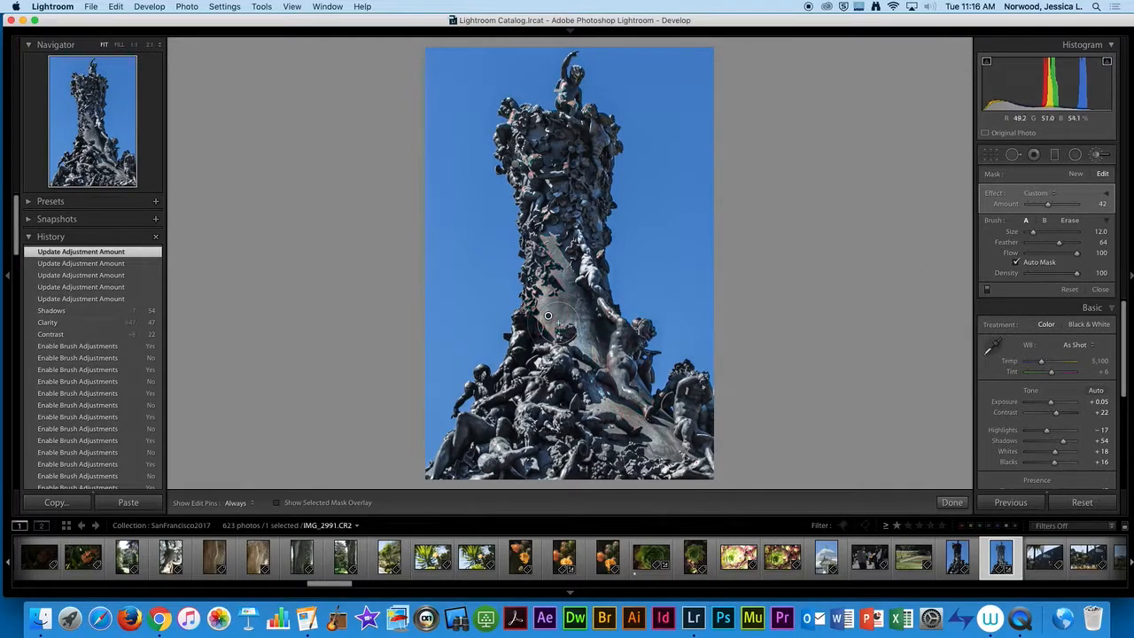
{"action": "mouse_move", "coordinate": [1052, 210]}
{"action": "left_mouse_down"}
{"action": "mouse_move", "coordinate": [1040, 205]}
{"action": "mouse_move", "coordinate": [1051, 205]}
{"action": "left_mouse_up"}
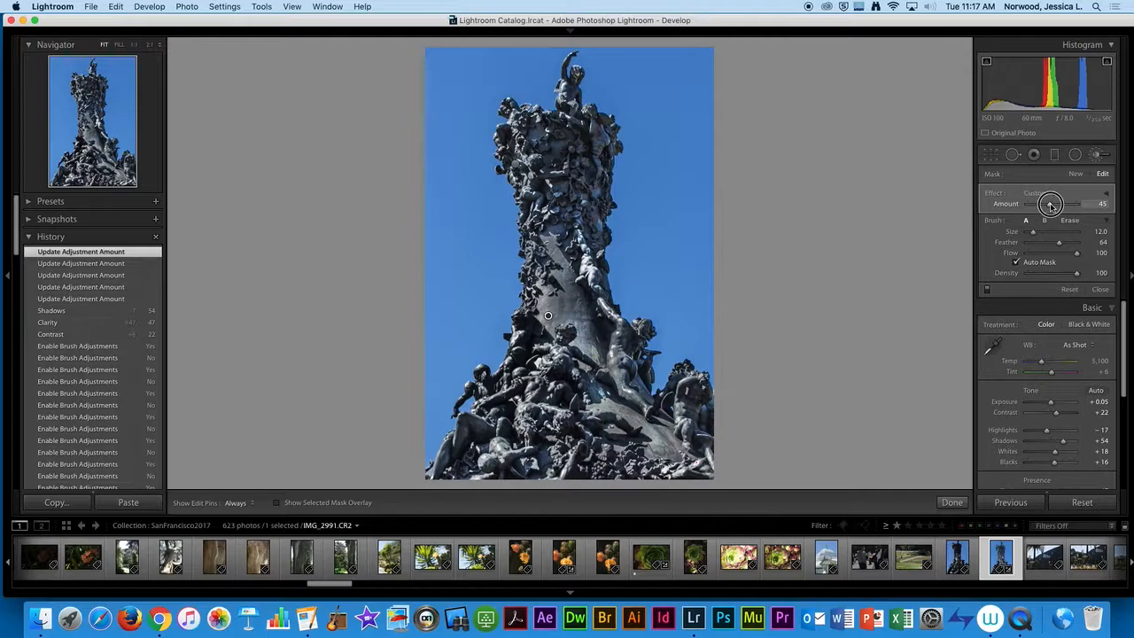
{"action": "left_click_drag", "start_coordinate": [1051, 205], "coordinate": [1052, 206]}
{"action": "left_click_drag", "start_coordinate": [1052, 204], "coordinate": [1051, 205]}
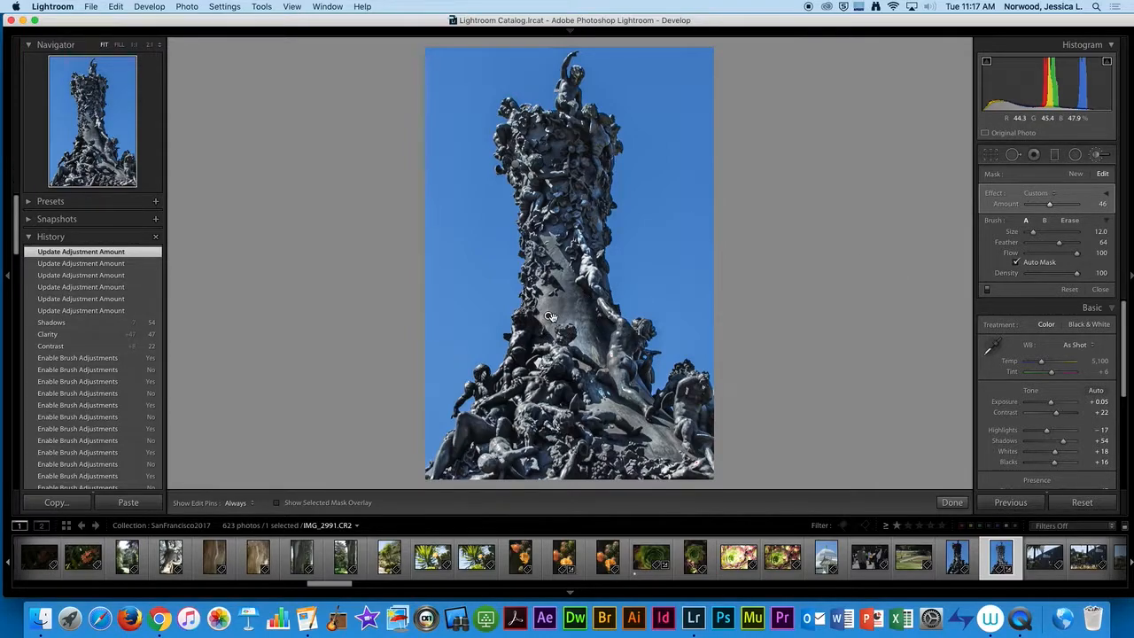
{"action": "mouse_move", "coordinate": [551, 316]}
{"action": "left_click_drag", "start_coordinate": [1051, 204], "coordinate": [1047, 205]}
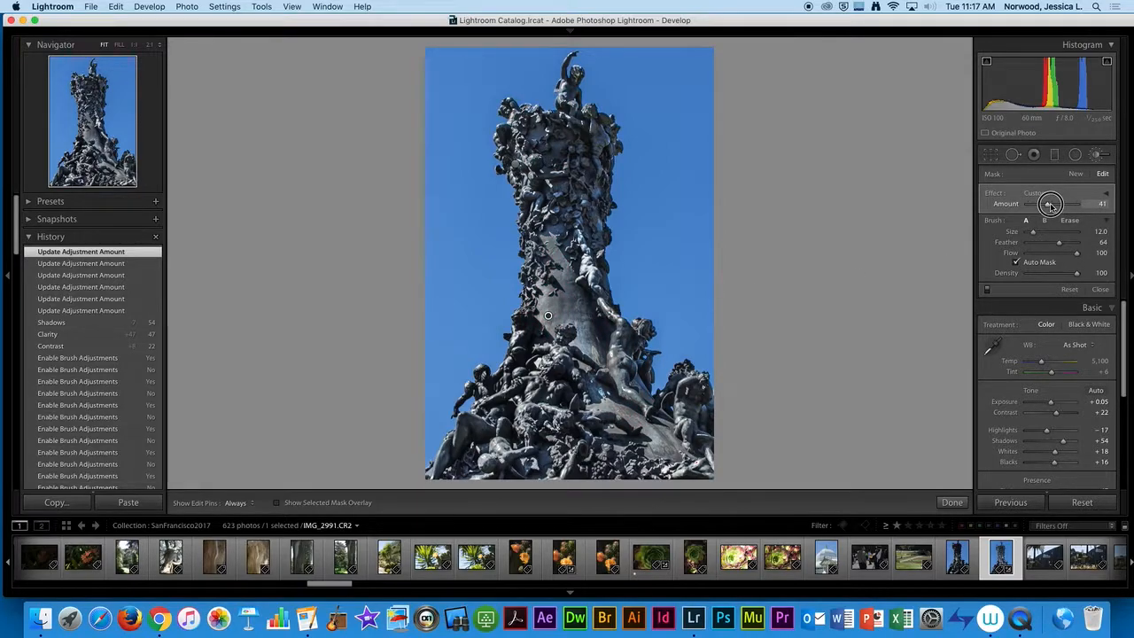
Step: Expand the darkening mask's individual sliders, toggle Auto Mask and try a lower brush Density before restoring it to 100
{"action": "left_click", "coordinate": [1106, 197]}
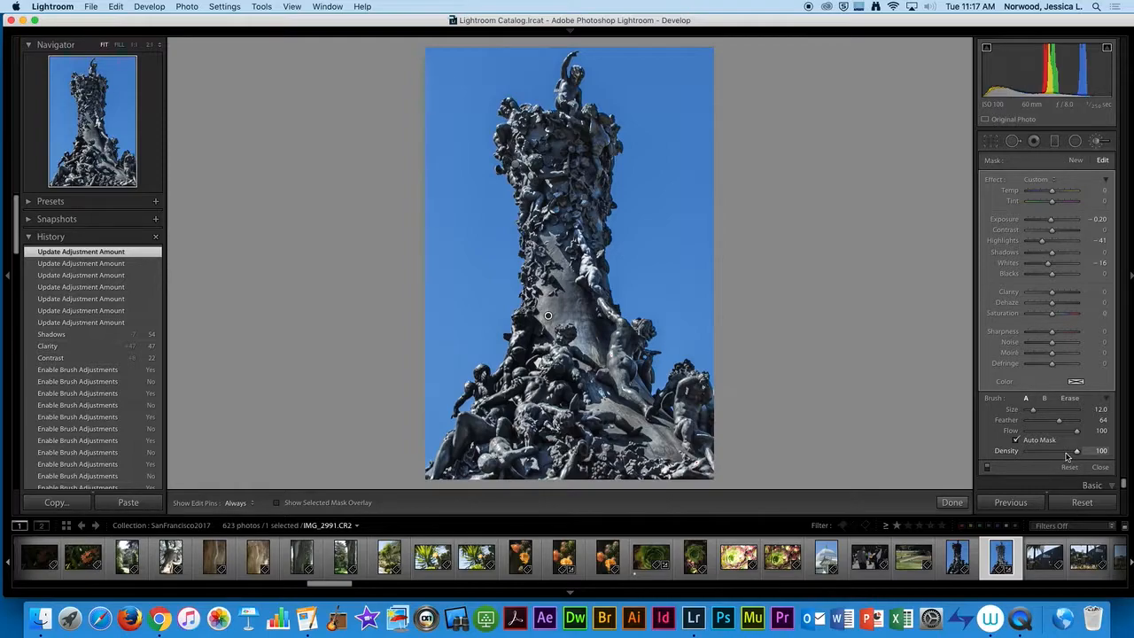
{"action": "left_click", "coordinate": [1016, 441]}
{"action": "left_click_drag", "start_coordinate": [1079, 452], "coordinate": [1060, 452]}
{"action": "left_click_drag", "start_coordinate": [1060, 452], "coordinate": [1105, 453]}
Step: Return to the Library grid and browse the San Francisco collection through the Alcatraz photos for another image to edit
{"action": "scroll", "coordinate": [1006, 571], "scroll_direction": "down", "scroll_amount": 5}
{"action": "key", "text": "g"}
{"action": "scroll", "coordinate": [693, 390], "scroll_direction": "down", "scroll_amount": 1}
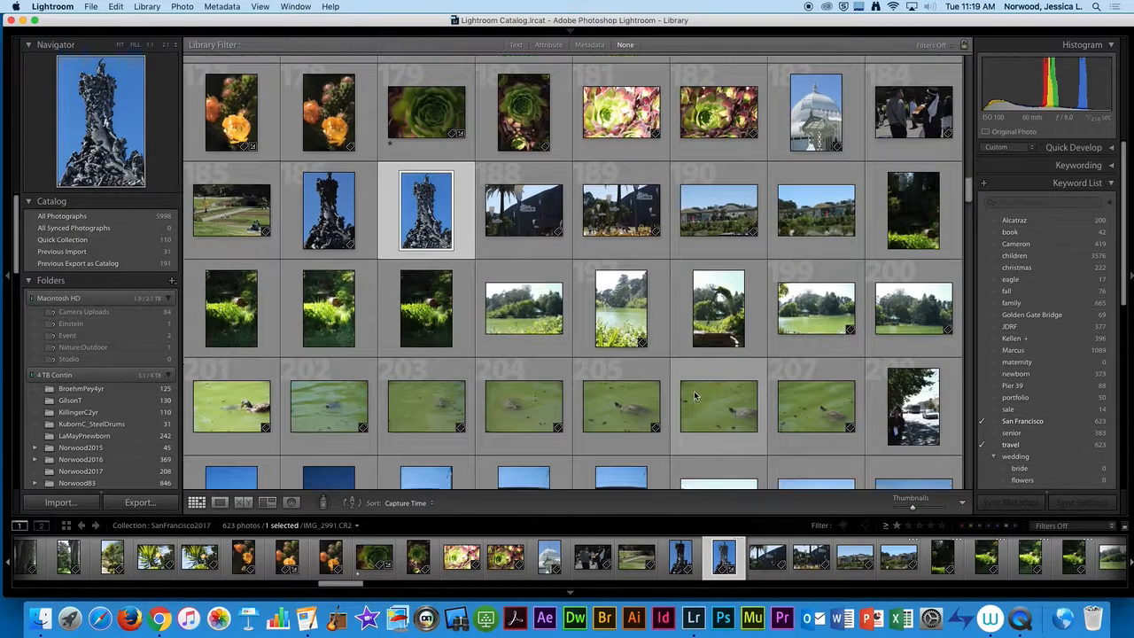
{"action": "scroll", "coordinate": [694, 390], "scroll_direction": "up", "scroll_amount": 10}
{"action": "scroll", "coordinate": [691, 393], "scroll_direction": "down", "scroll_amount": 15}
{"action": "scroll", "coordinate": [681, 383], "scroll_direction": "down", "scroll_amount": 15}
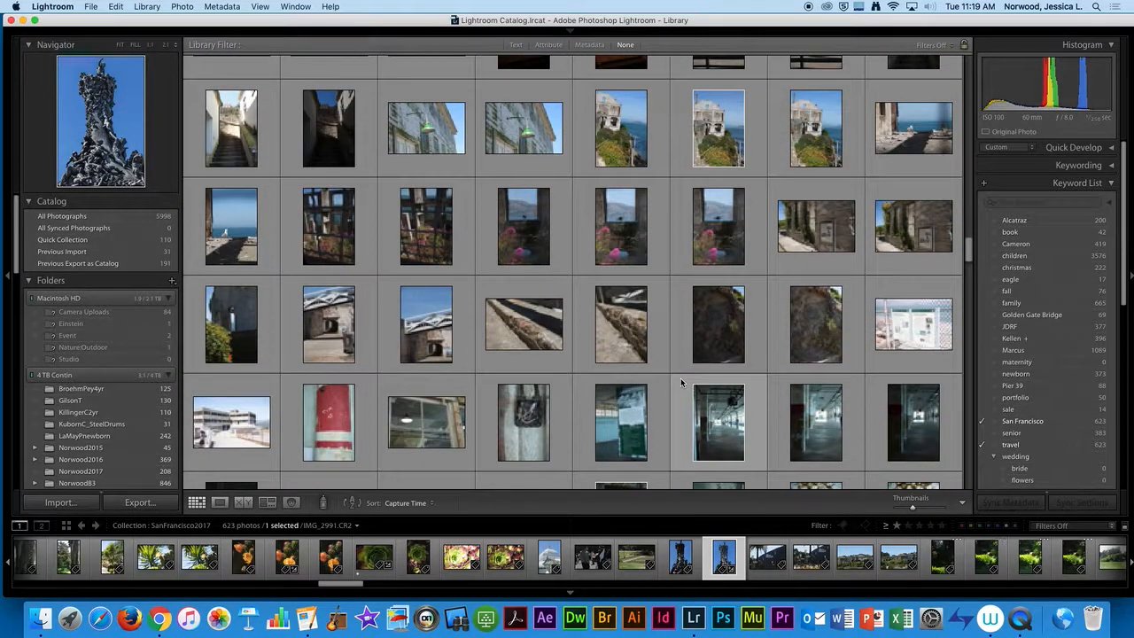
{"action": "scroll", "coordinate": [681, 381], "scroll_direction": "up", "scroll_amount": 2}
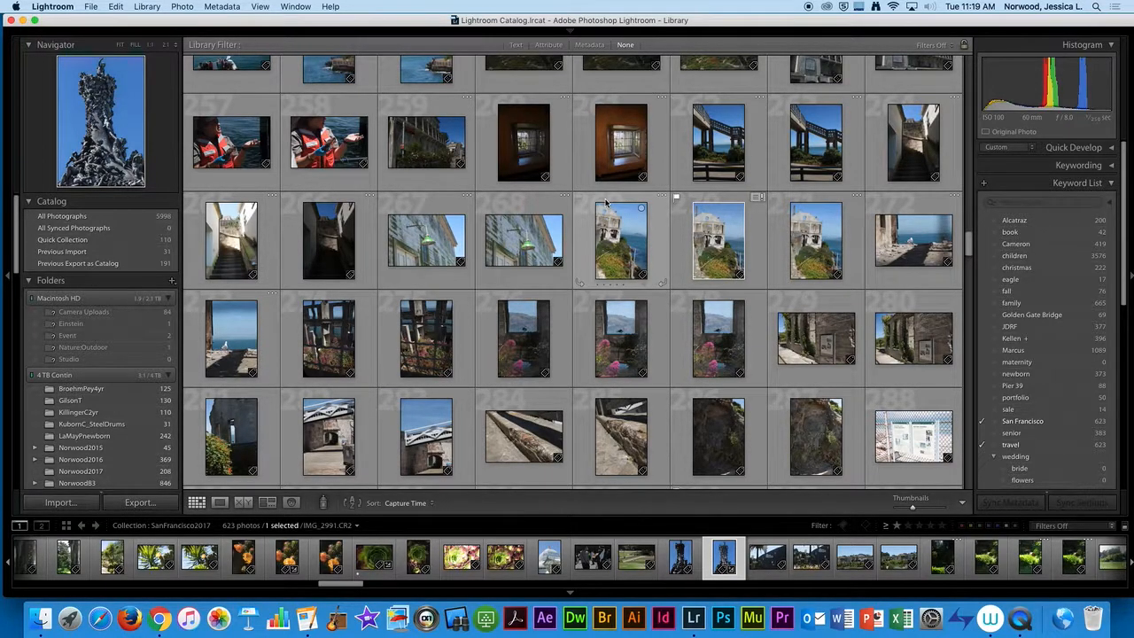
{"action": "scroll", "coordinate": [628, 261], "scroll_direction": "down", "scroll_amount": 4}
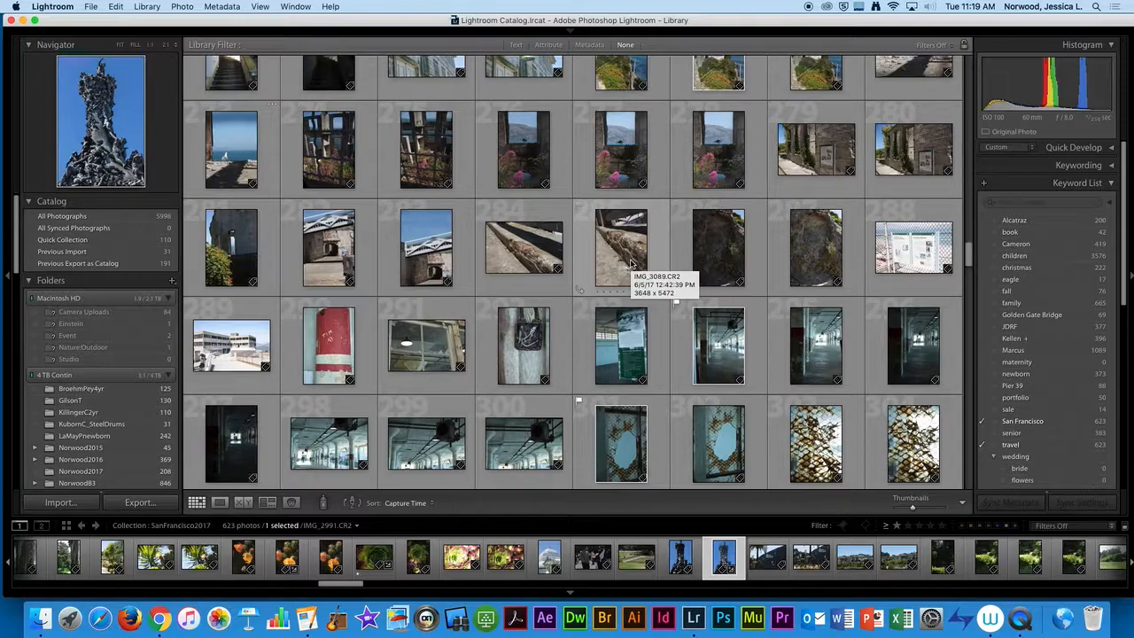
{"action": "scroll", "coordinate": [633, 264], "scroll_direction": "down", "scroll_amount": 3}
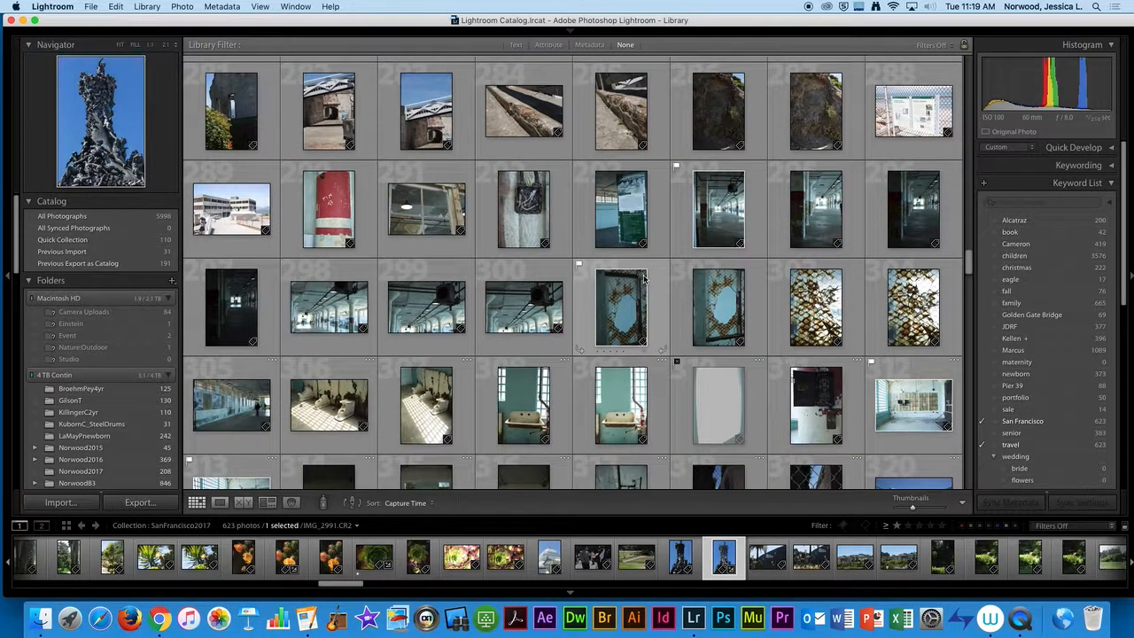
{"action": "scroll", "coordinate": [645, 280], "scroll_direction": "down", "scroll_amount": 2}
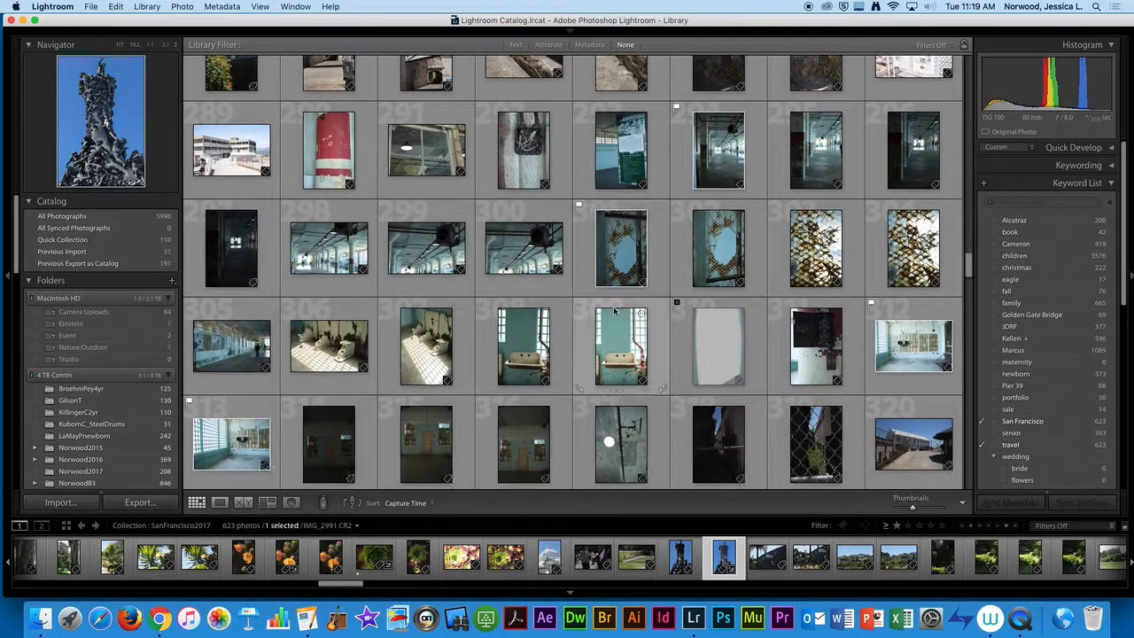
{"action": "scroll", "coordinate": [614, 314], "scroll_direction": "down", "scroll_amount": 4}
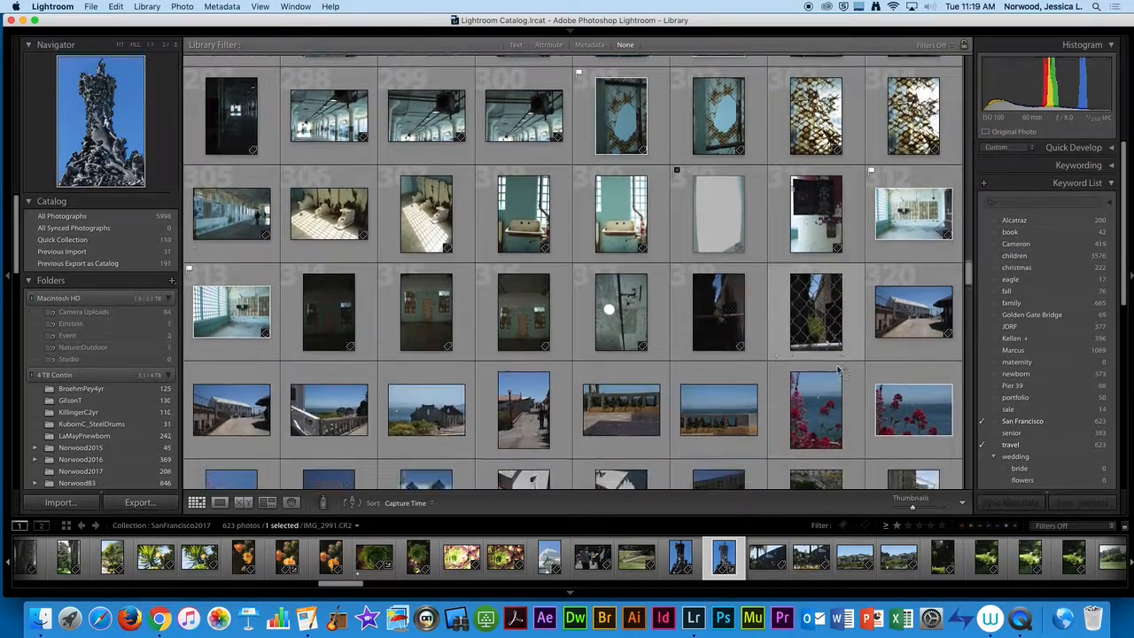
{"action": "scroll", "coordinate": [837, 371], "scroll_direction": "down", "scroll_amount": 4}
{"action": "scroll", "coordinate": [828, 363], "scroll_direction": "up", "scroll_amount": 2}
{"action": "scroll", "coordinate": [824, 358], "scroll_direction": "down", "scroll_amount": 2}
{"action": "scroll", "coordinate": [824, 358], "scroll_direction": "down", "scroll_amount": 2}
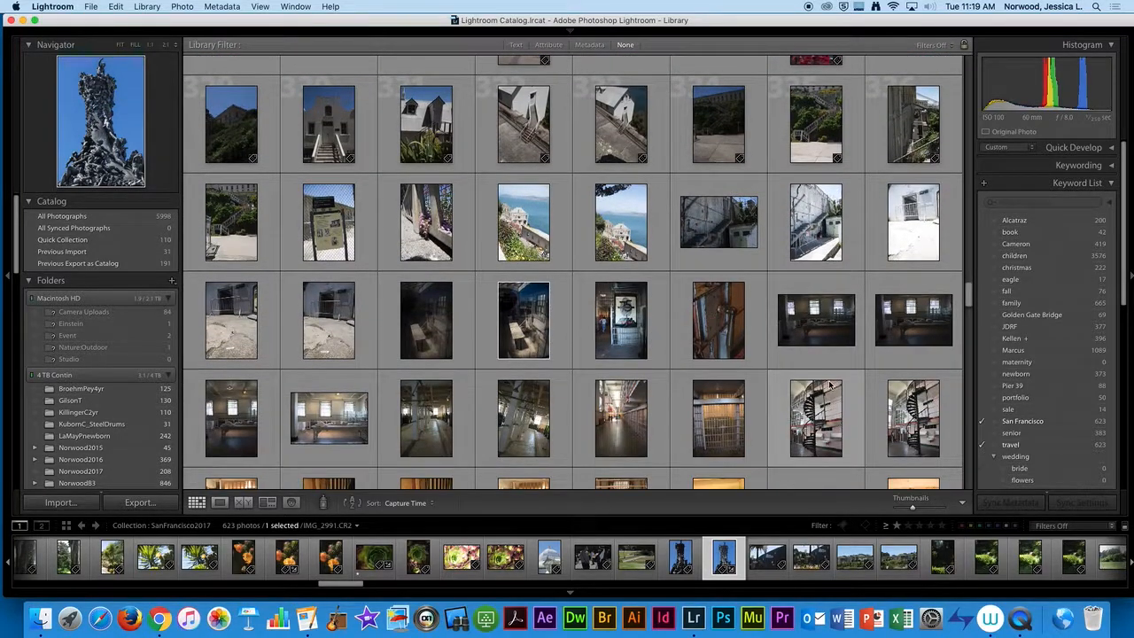
Step: Open the barred cell door photo IMG_3162.CR2 in the Develop module and straighten it with a crop angle of 0.45
{"action": "double_click", "coordinate": [922, 321]}
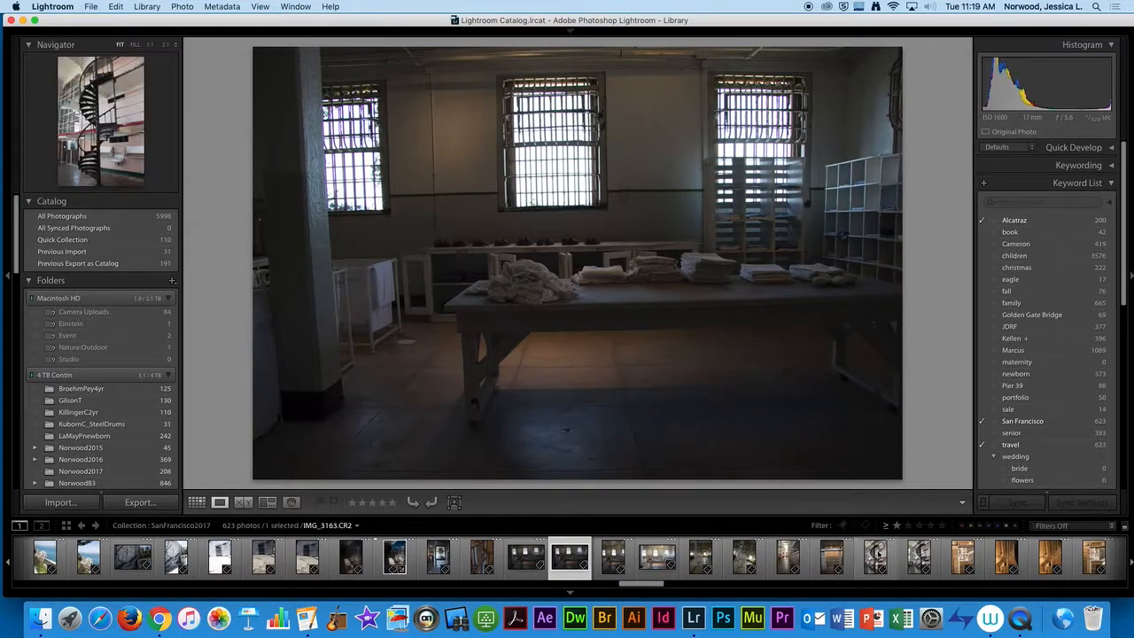
{"action": "left_click", "coordinate": [824, 560]}
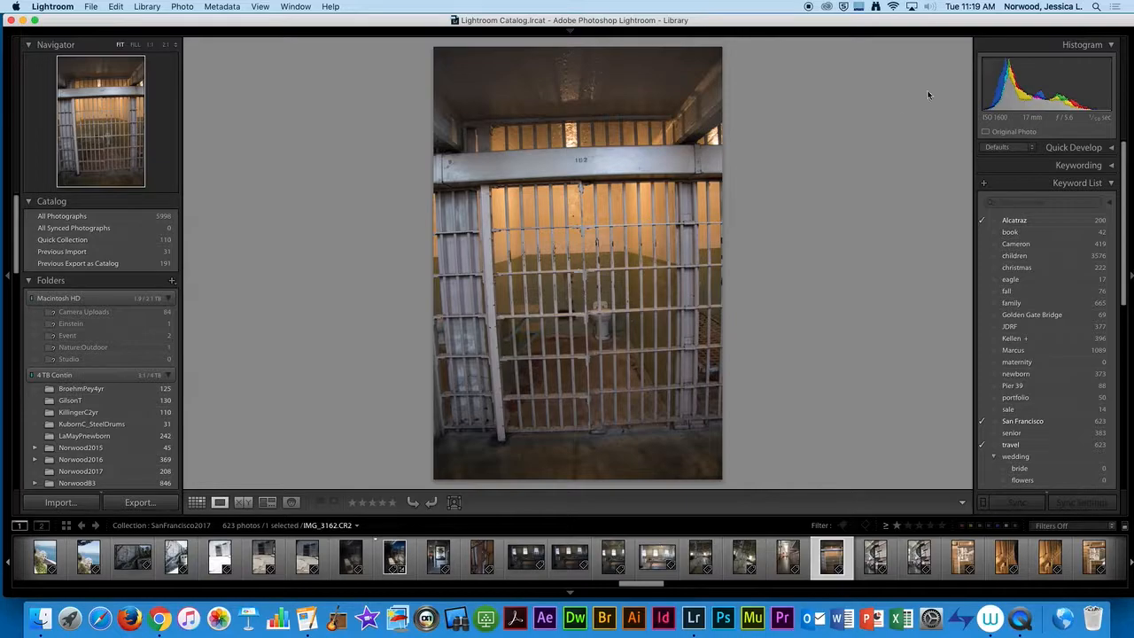
{"action": "key", "text": "d"}
{"action": "left_click", "coordinate": [992, 156]}
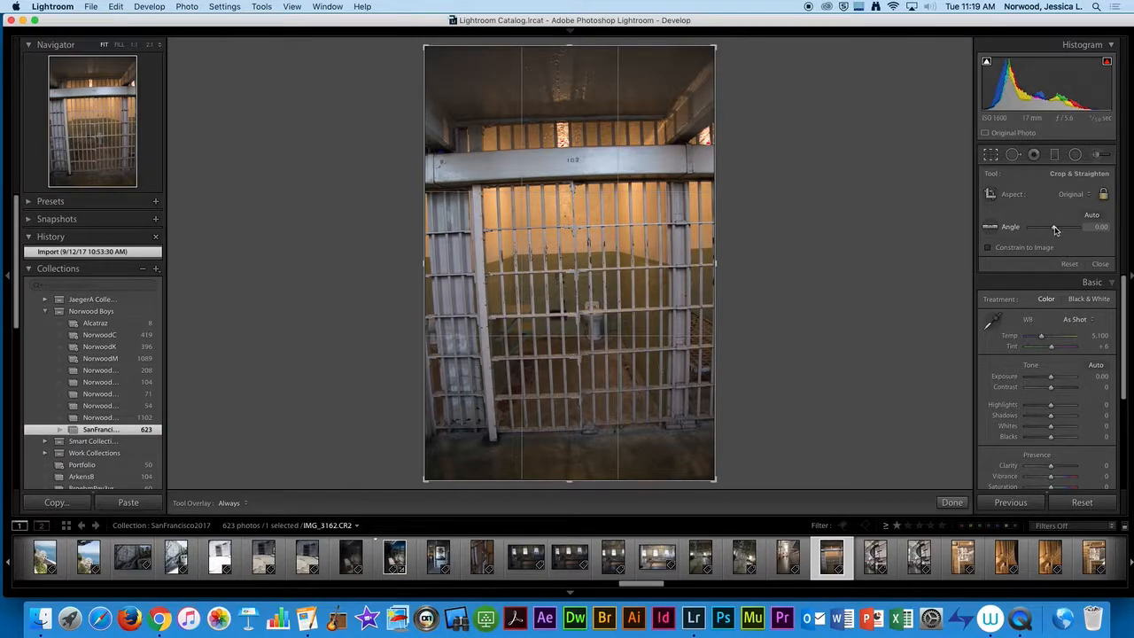
{"action": "left_click_drag", "start_coordinate": [1056, 229], "coordinate": [1054, 227]}
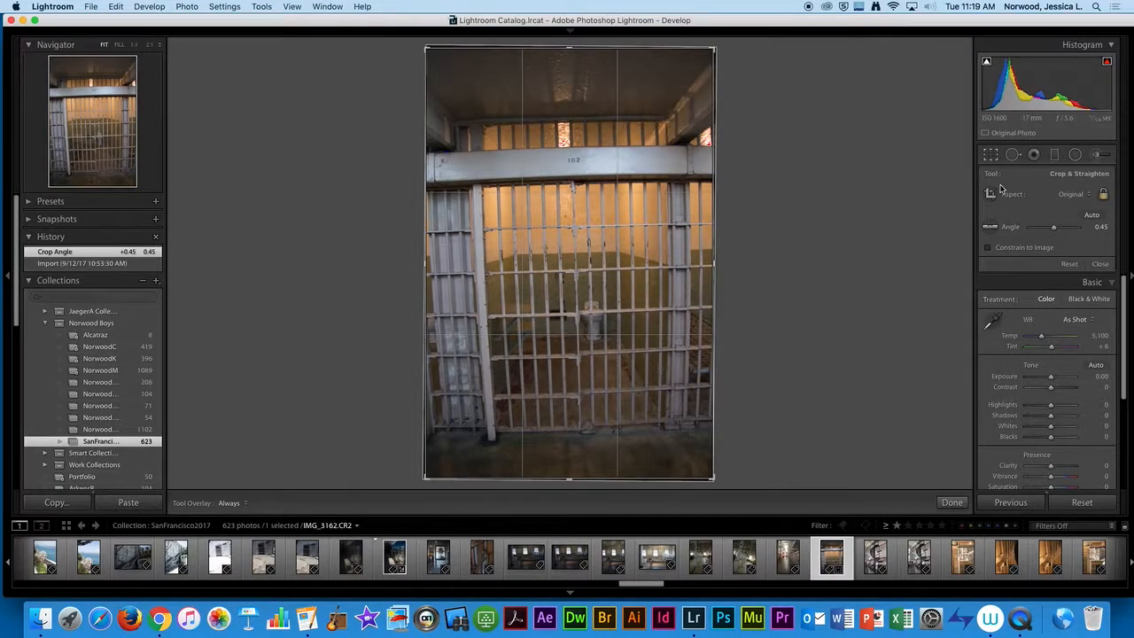
{"action": "left_click", "coordinate": [992, 156]}
Step: Enable lens profile corrections for the cell door photo
{"action": "scroll", "coordinate": [1090, 446], "scroll_direction": "down", "scroll_amount": 5}
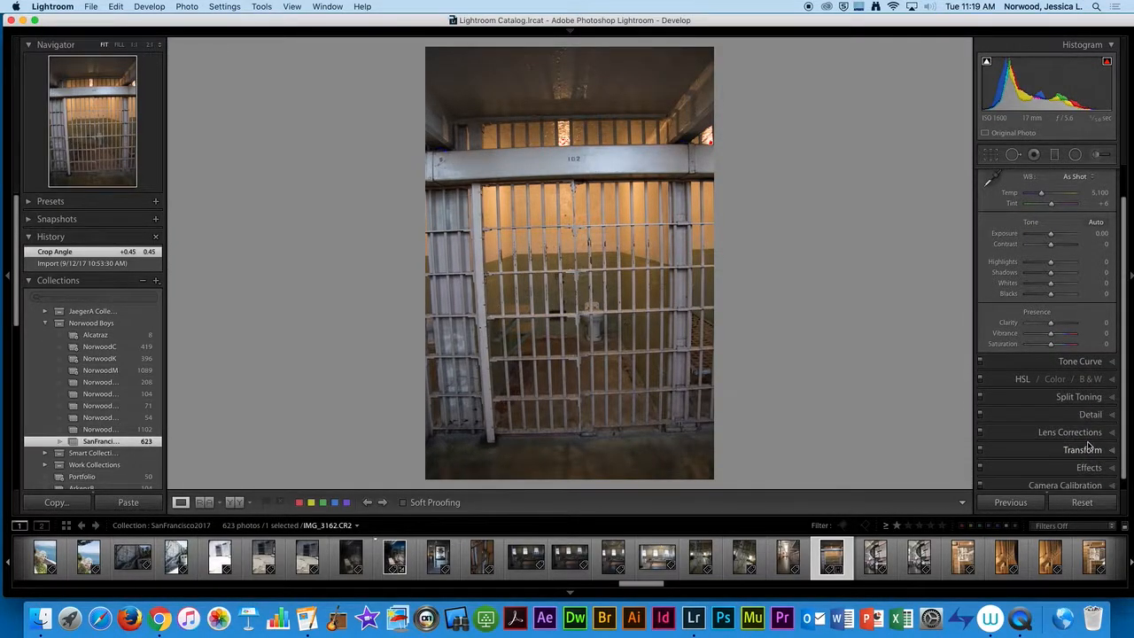
{"action": "left_click", "coordinate": [1083, 435]}
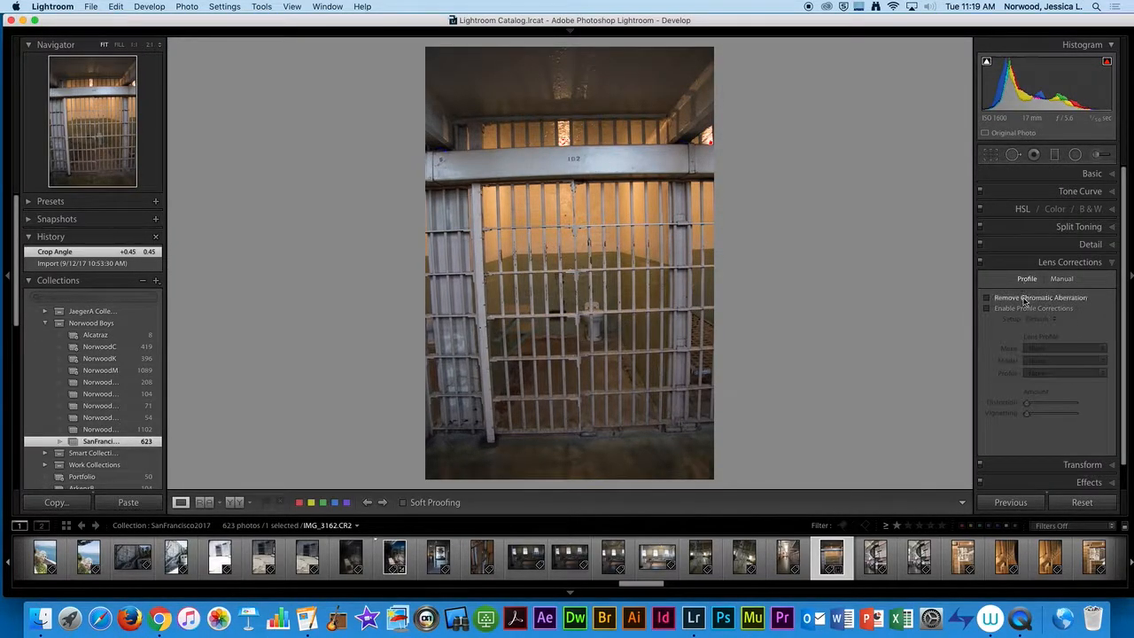
{"action": "left_click", "coordinate": [988, 310]}
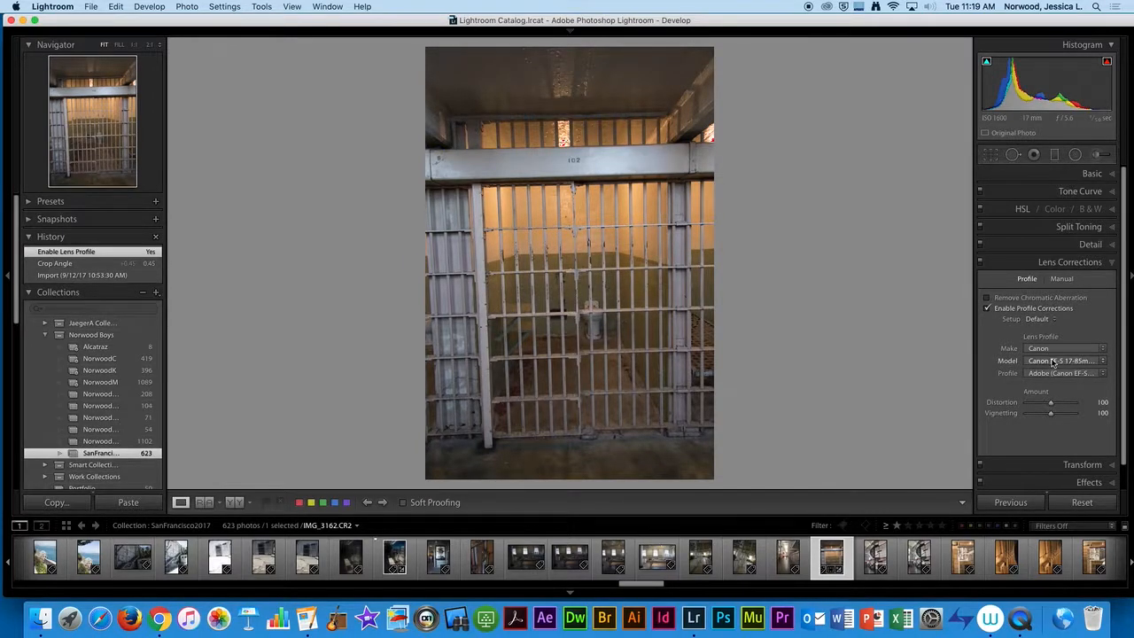
Step: Open the manual lens correction settings, and in Transform set the cell door photo's Rotate to +1.0
{"action": "left_click", "coordinate": [1061, 278]}
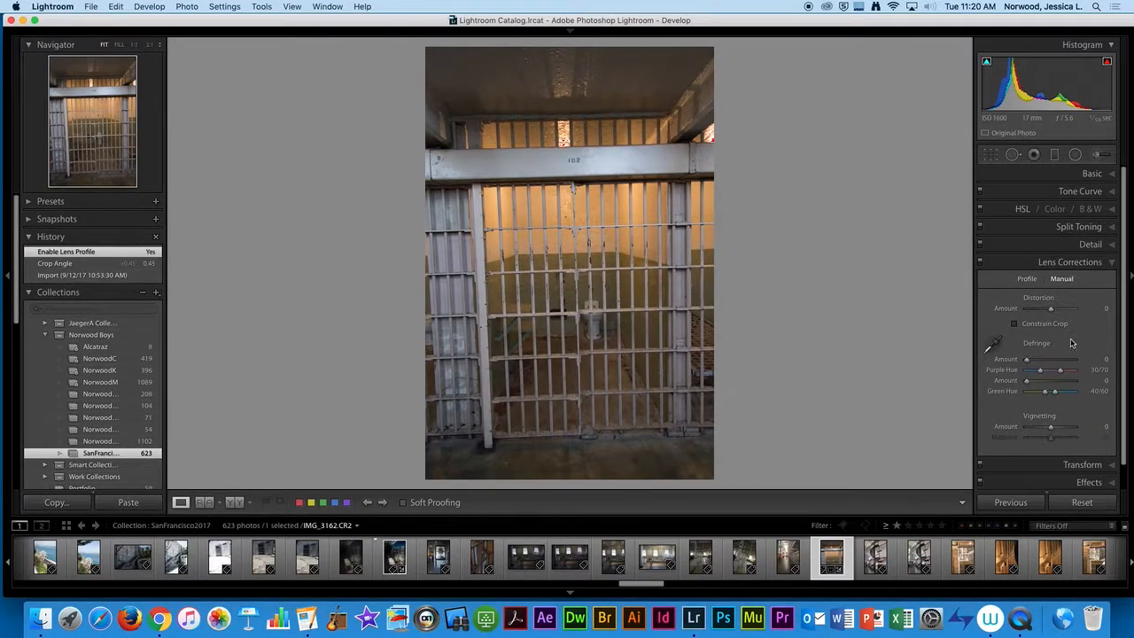
{"action": "left_click", "coordinate": [1074, 266]}
{"action": "left_click", "coordinate": [1081, 280]}
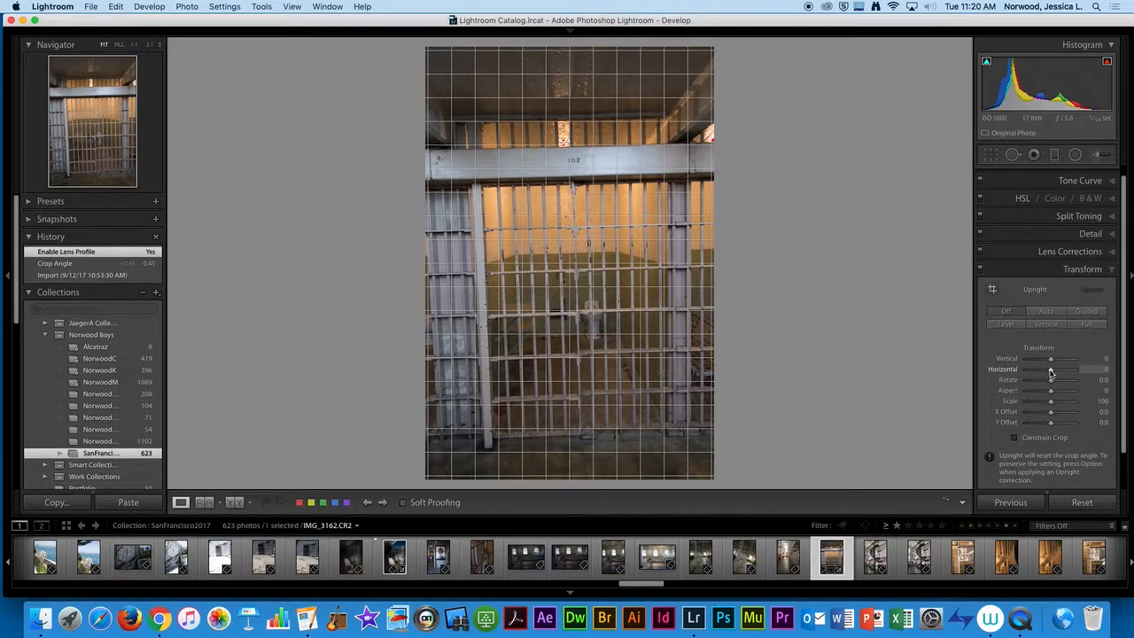
{"action": "left_click_drag", "start_coordinate": [1051, 379], "coordinate": [1054, 381]}
Step: Correct the perspective with Guided Upright, placing guides along the left door post, lintel underside, bottom rail and right post
{"action": "left_click", "coordinate": [1086, 311]}
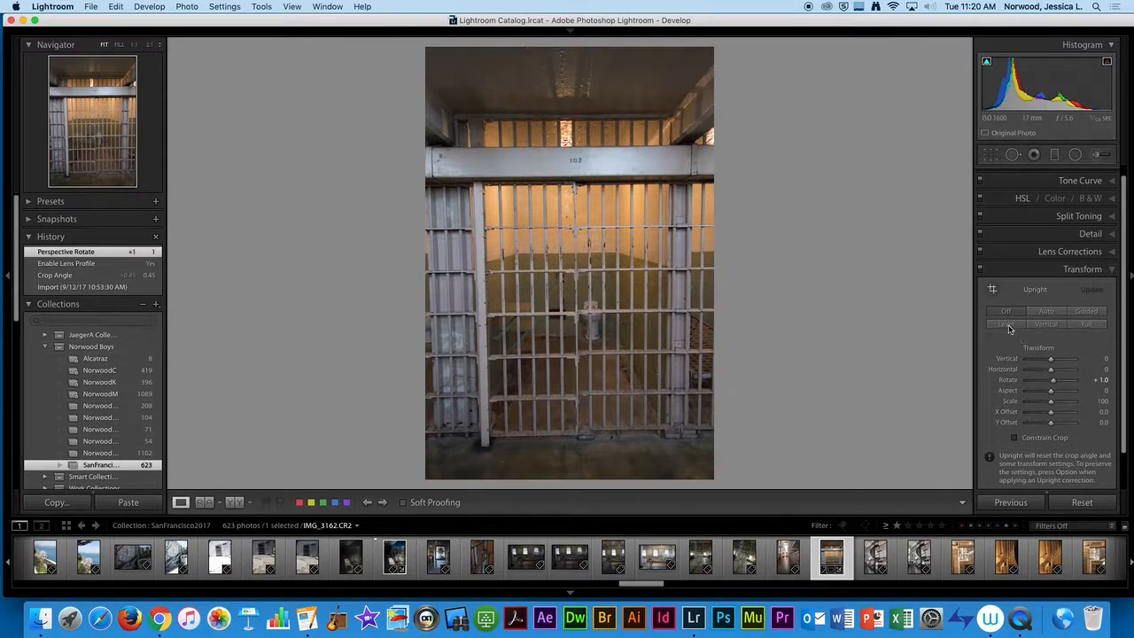
{"action": "left_click_drag", "start_coordinate": [493, 432], "coordinate": [487, 248]}
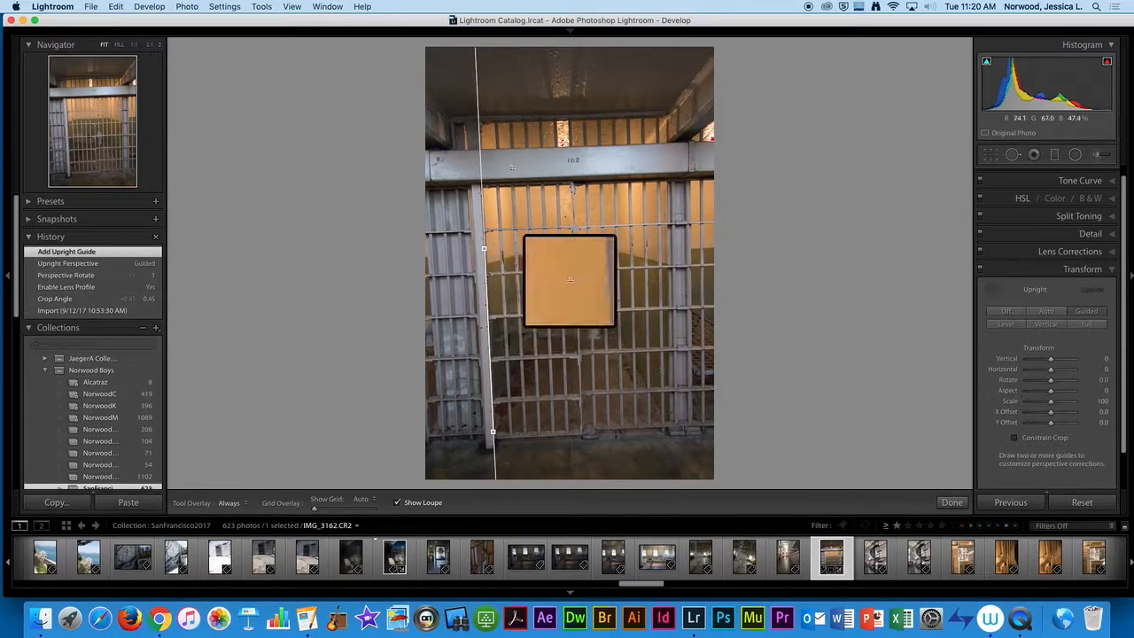
{"action": "mouse_move", "coordinate": [449, 180]}
{"action": "left_mouse_down"}
{"action": "mouse_move", "coordinate": [597, 185]}
{"action": "mouse_move", "coordinate": [673, 172]}
{"action": "left_mouse_up"}
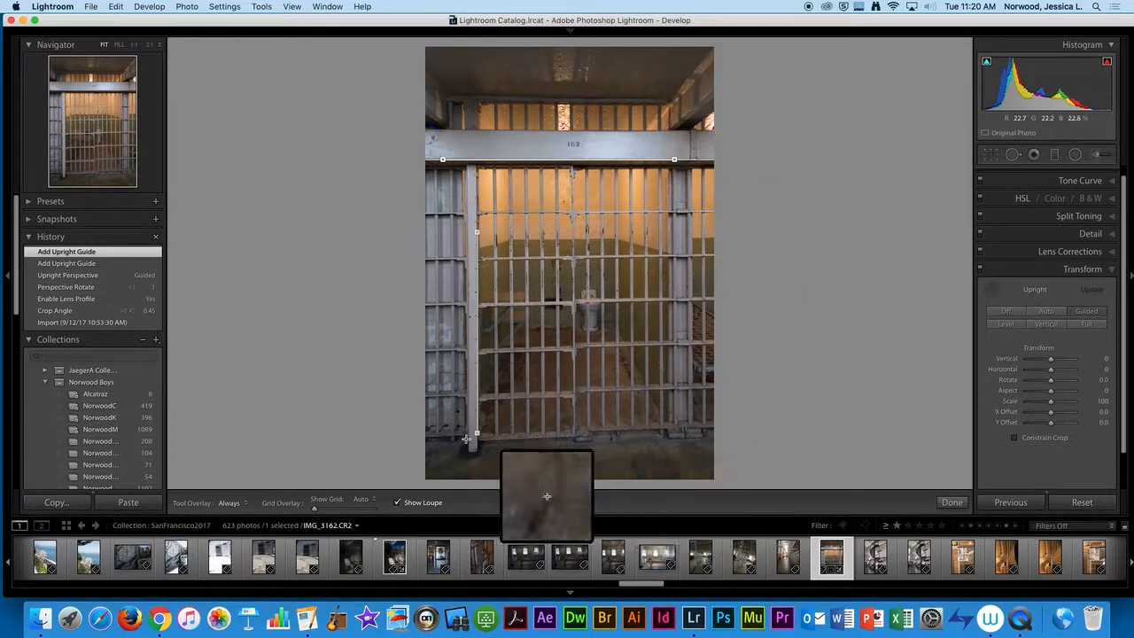
{"action": "mouse_move", "coordinate": [449, 443]}
{"action": "left_mouse_down"}
{"action": "mouse_move", "coordinate": [634, 446]}
{"action": "mouse_move", "coordinate": [707, 432]}
{"action": "mouse_move", "coordinate": [688, 456]}
{"action": "mouse_move", "coordinate": [688, 194]}
{"action": "left_mouse_up"}
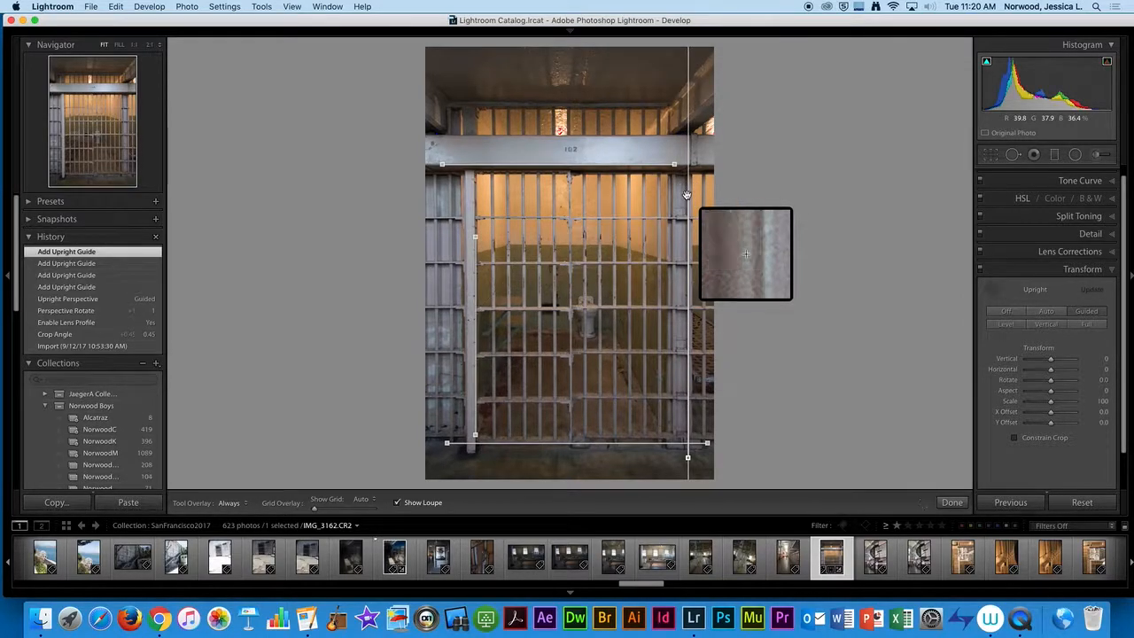
{"action": "left_click", "coordinate": [1099, 278]}
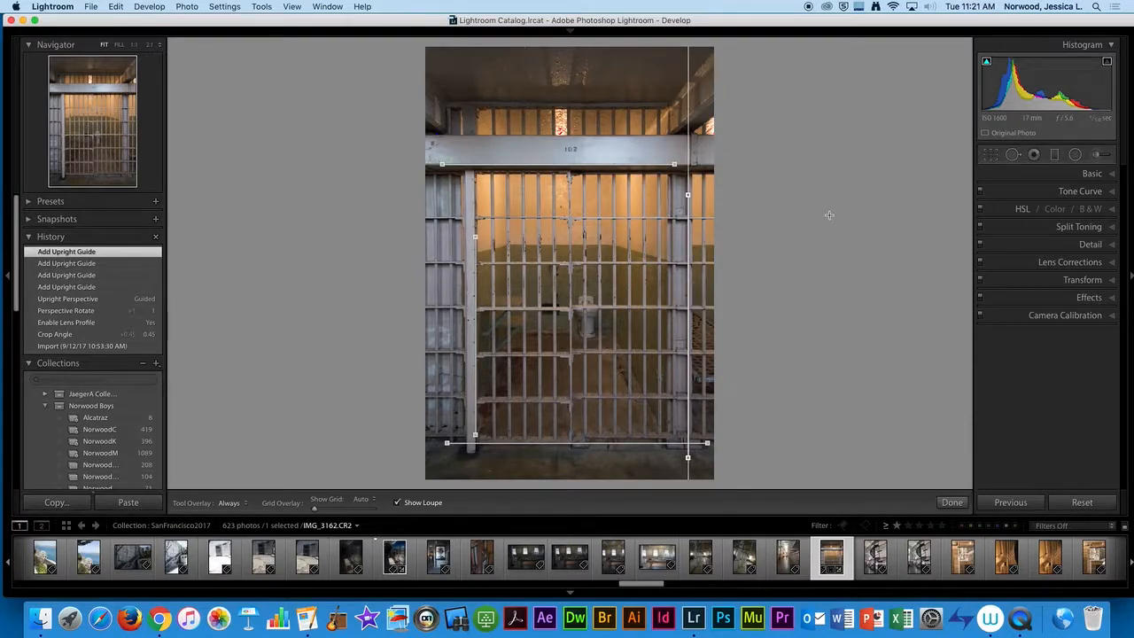
Step: Warm the whole cell door photo by setting its white balance Temp to 7,372
{"action": "left_click", "coordinate": [1090, 173]}
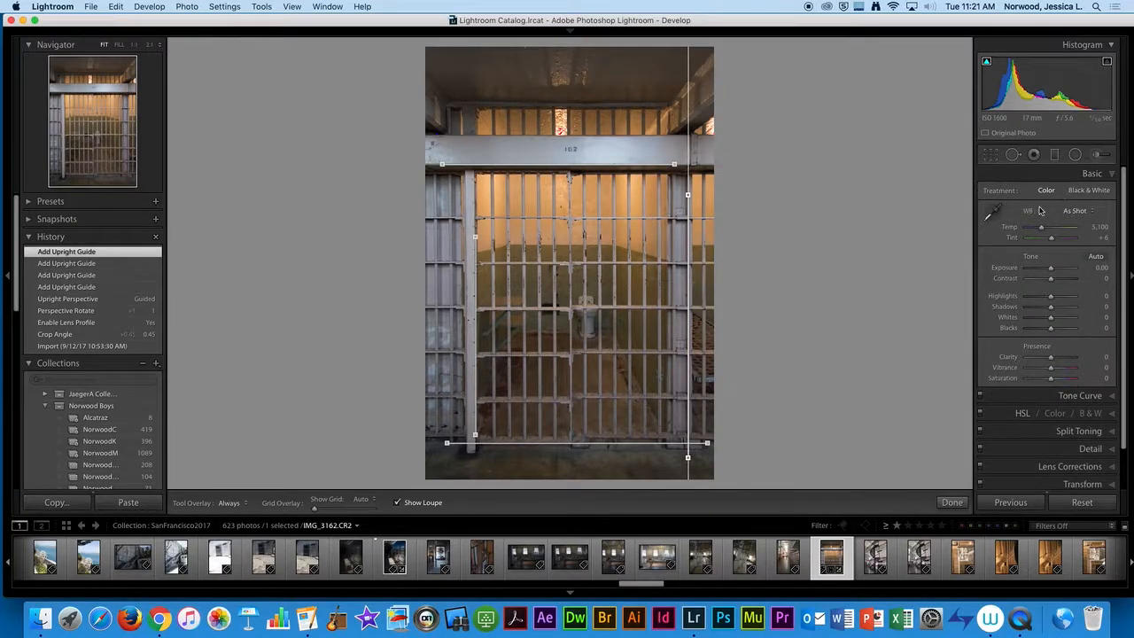
{"action": "mouse_move", "coordinate": [1048, 231]}
{"action": "left_mouse_down"}
{"action": "mouse_move", "coordinate": [1058, 229]}
{"action": "mouse_move", "coordinate": [1028, 229]}
{"action": "mouse_move", "coordinate": [1054, 231]}
{"action": "left_mouse_up"}
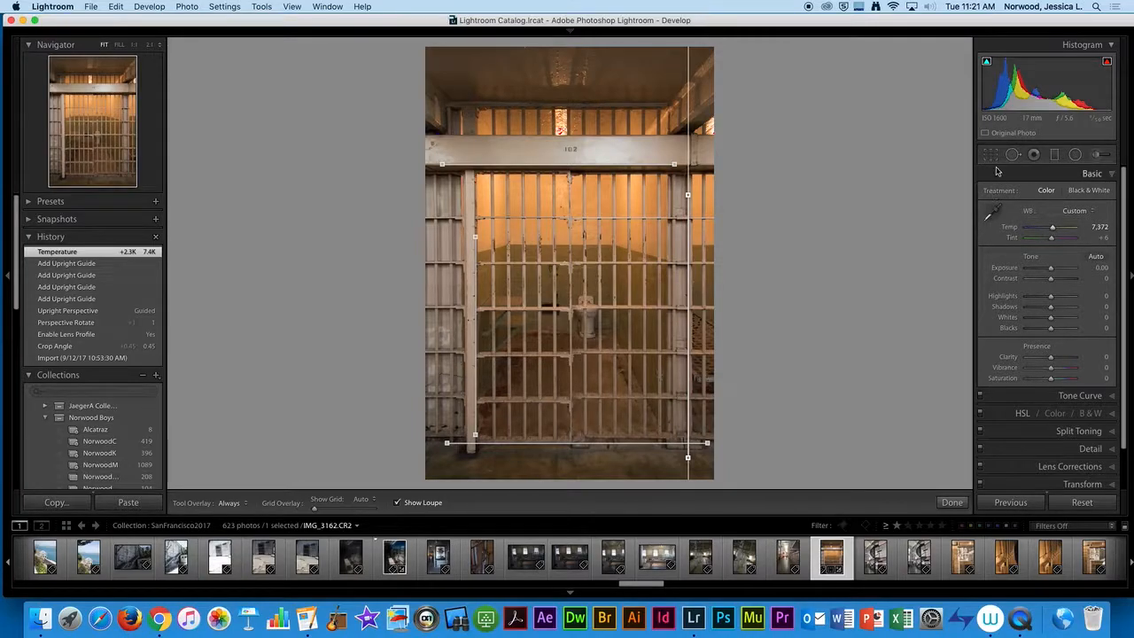
Step: Sample the white balance from the cell's back wall, and set Temp to 3,666 and Tint to +15
{"action": "key", "text": "w"}
{"action": "left_click", "coordinate": [995, 210]}
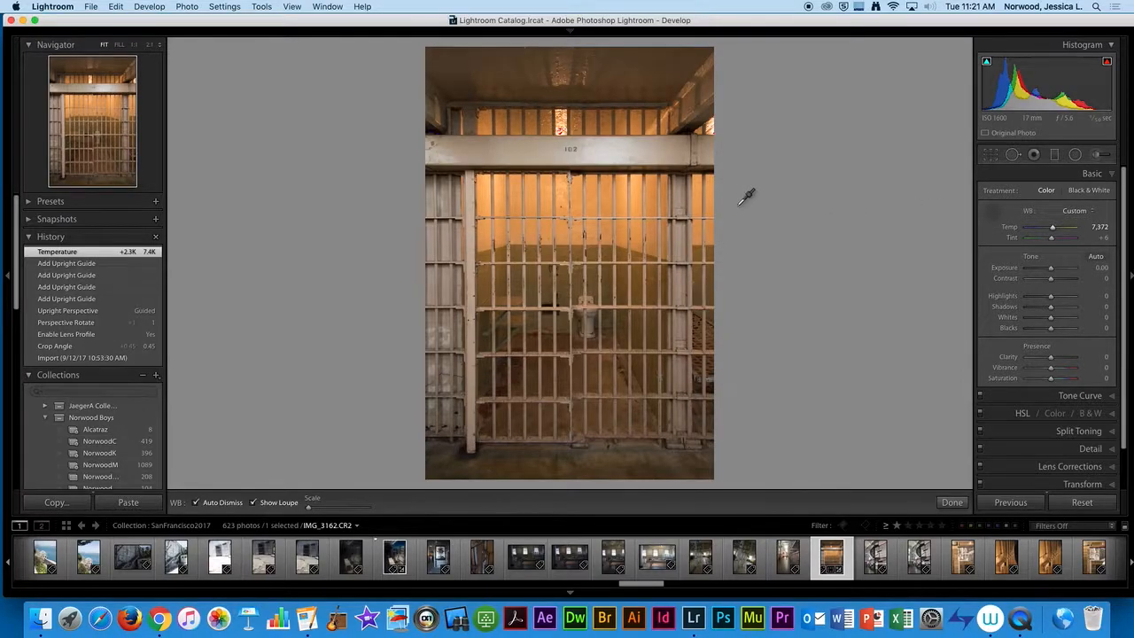
{"action": "left_click", "coordinate": [519, 207]}
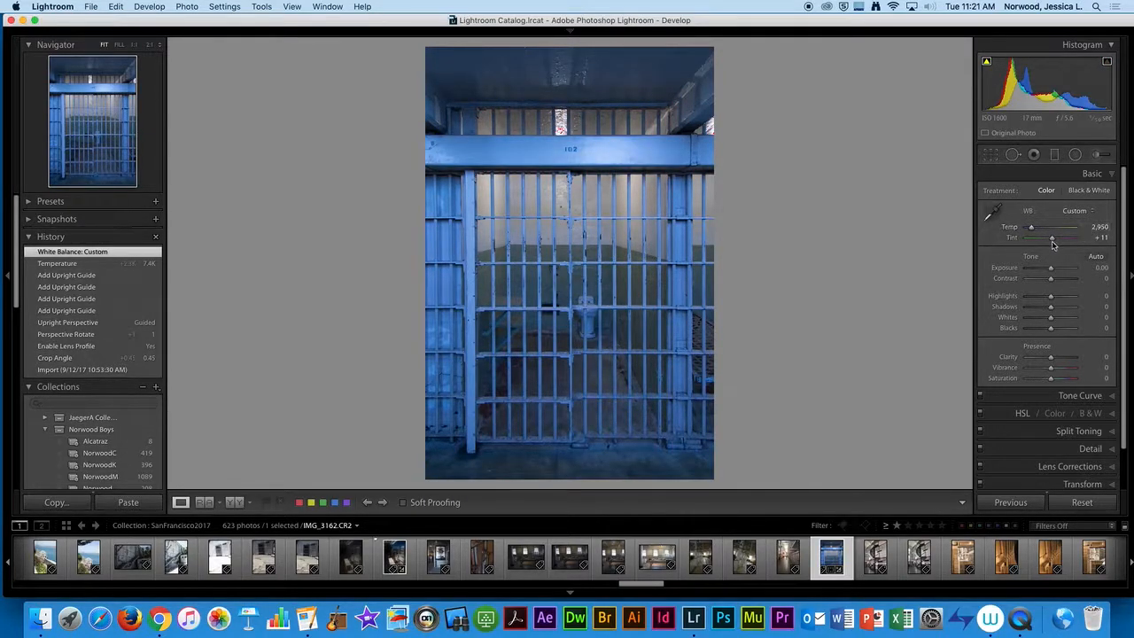
{"action": "left_click_drag", "start_coordinate": [1032, 227], "coordinate": [1054, 238]}
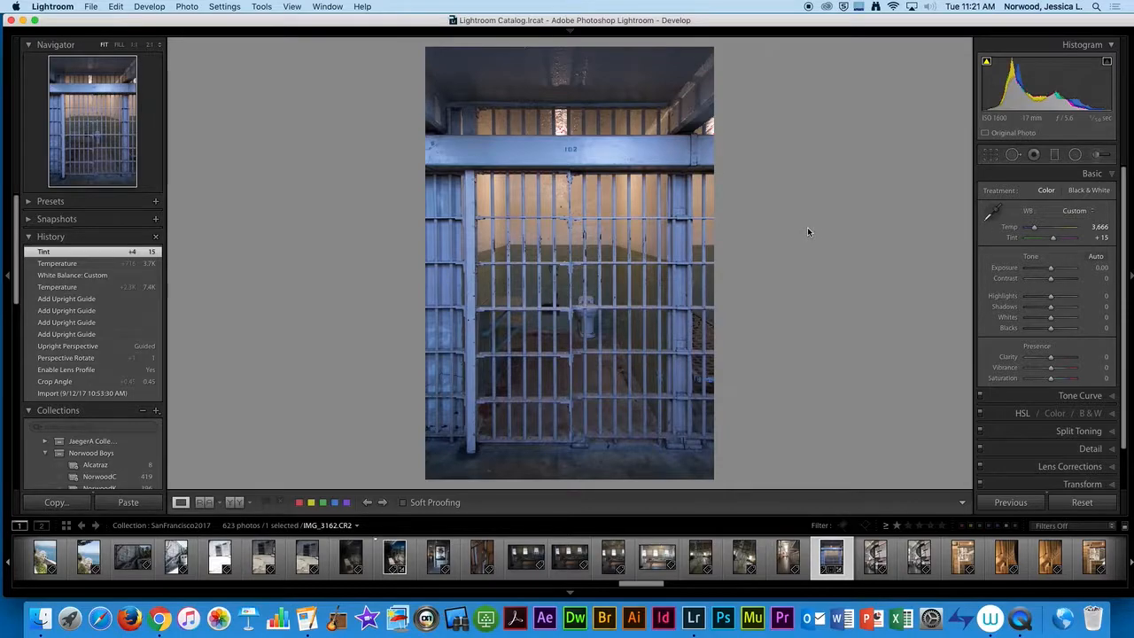
Step: Activate the Adjustment Brush, reset its effect settings, and set Temp to 34 and Tint to 6
{"action": "key", "text": "k"}
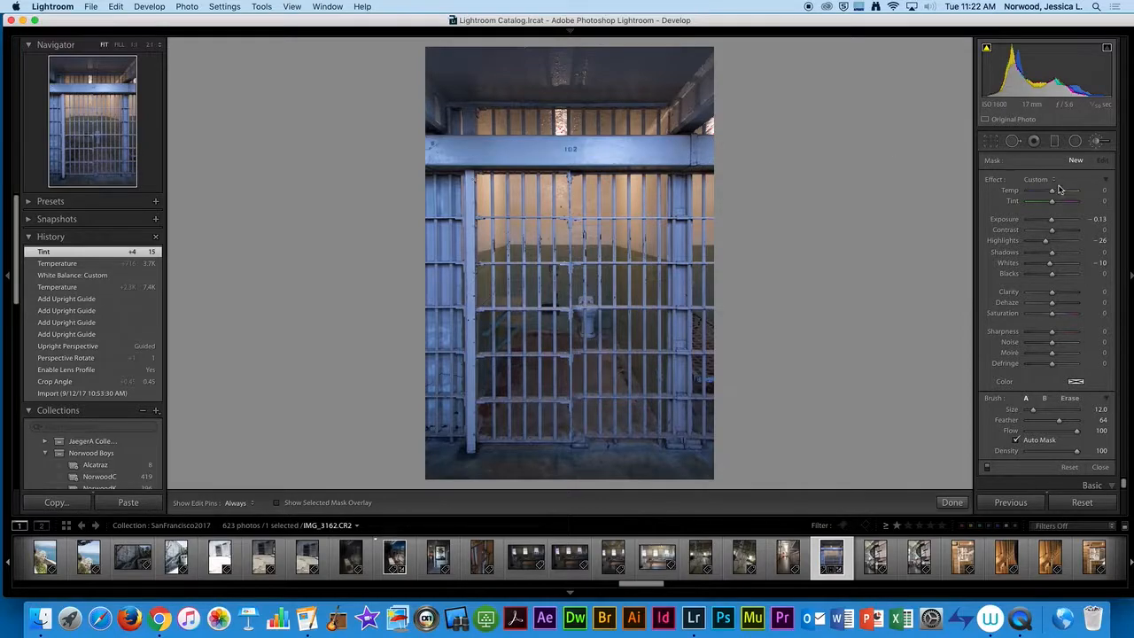
{"action": "key", "text": "alt"}
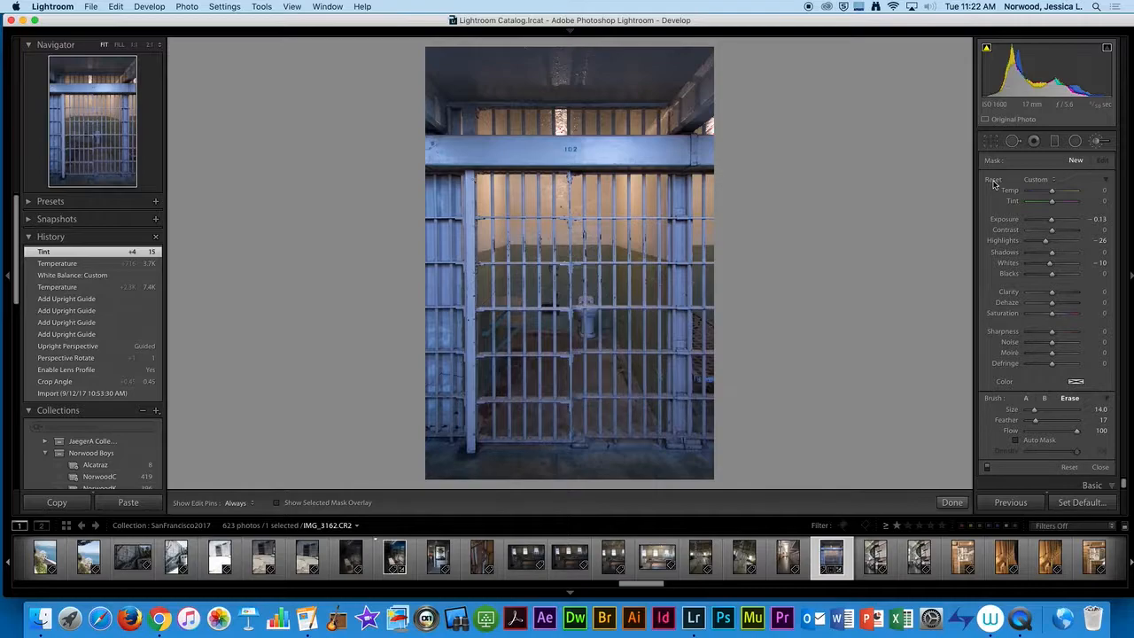
{"action": "left_click", "coordinate": [994, 183], "text": "alt"}
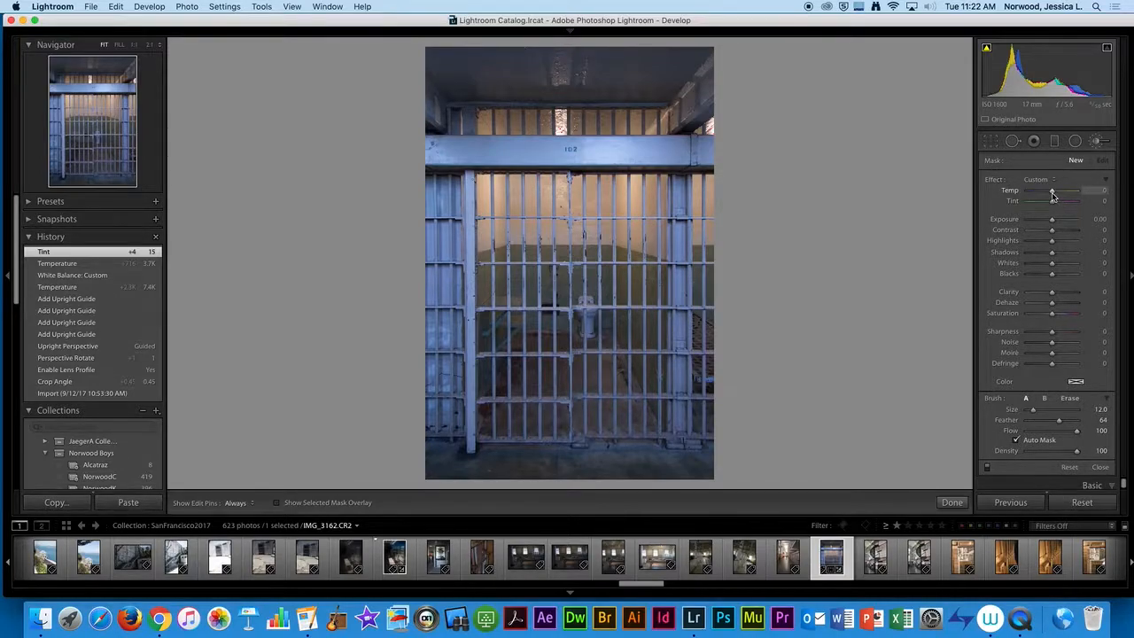
{"action": "left_click_drag", "start_coordinate": [1053, 193], "coordinate": [1064, 194]}
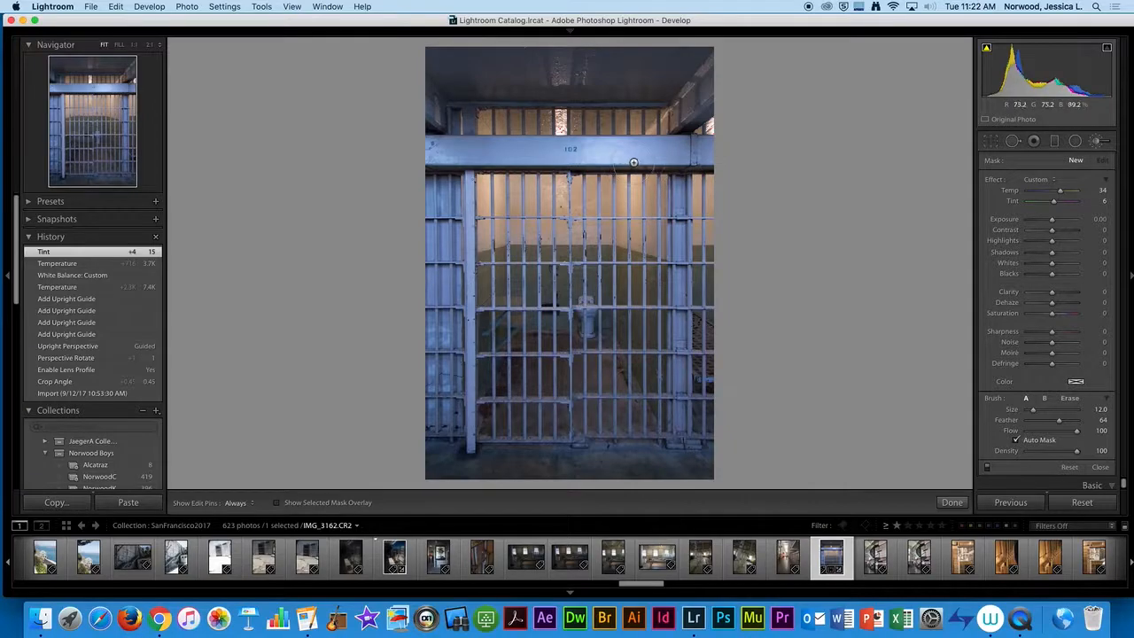
Step: Paint the warming adjustment over the blue ceiling, the lintel, and the posts and bars outside the cell
{"action": "key", "text": "h"}
{"action": "mouse_move", "coordinate": [437, 153]}
{"action": "left_mouse_down"}
{"action": "mouse_move", "coordinate": [448, 462]}
{"action": "mouse_move", "coordinate": [714, 472]}
{"action": "mouse_move", "coordinate": [682, 441]}
{"action": "mouse_move", "coordinate": [680, 336]}
{"action": "mouse_move", "coordinate": [681, 160]}
{"action": "mouse_move", "coordinate": [710, 151]}
{"action": "mouse_move", "coordinate": [678, 141]}
{"action": "mouse_move", "coordinate": [717, 67]}
{"action": "mouse_move", "coordinate": [616, 83]}
{"action": "mouse_move", "coordinate": [471, 79]}
{"action": "mouse_move", "coordinate": [736, 55]}
{"action": "mouse_move", "coordinate": [463, 48]}
{"action": "mouse_move", "coordinate": [527, 44]}
{"action": "mouse_move", "coordinate": [450, 57]}
{"action": "mouse_move", "coordinate": [419, 100]}
{"action": "mouse_move", "coordinate": [447, 133]}
{"action": "mouse_move", "coordinate": [459, 89]}
{"action": "mouse_move", "coordinate": [467, 110]}
{"action": "mouse_move", "coordinate": [470, 128]}
{"action": "mouse_move", "coordinate": [446, 151]}
{"action": "mouse_move", "coordinate": [452, 200]}
{"action": "mouse_move", "coordinate": [491, 151]}
{"action": "mouse_move", "coordinate": [524, 171]}
{"action": "left_mouse_up"}
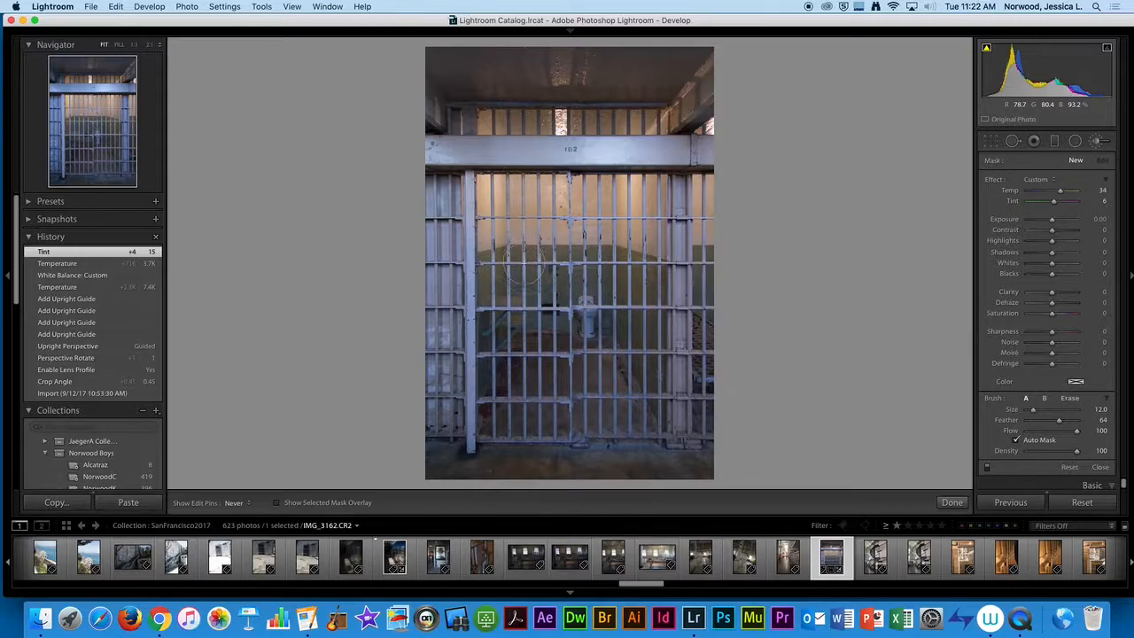
{"action": "left_click_drag", "start_coordinate": [595, 153], "coordinate": [657, 238]}
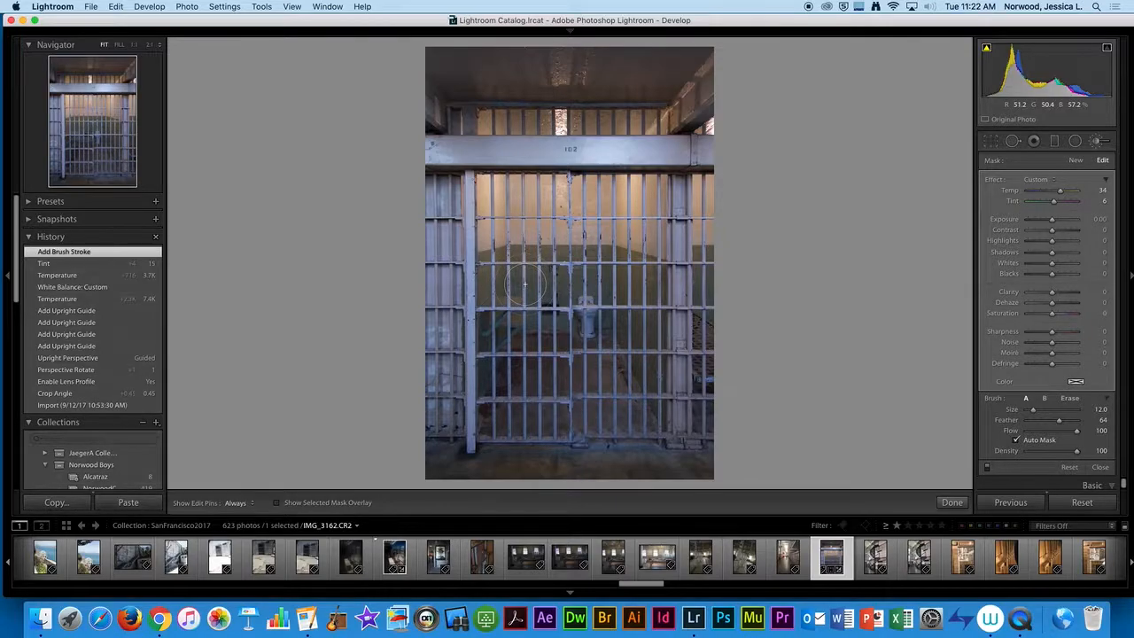
{"action": "left_click_drag", "start_coordinate": [651, 155], "coordinate": [678, 172]}
{"action": "left_click_drag", "start_coordinate": [678, 173], "coordinate": [689, 447]}
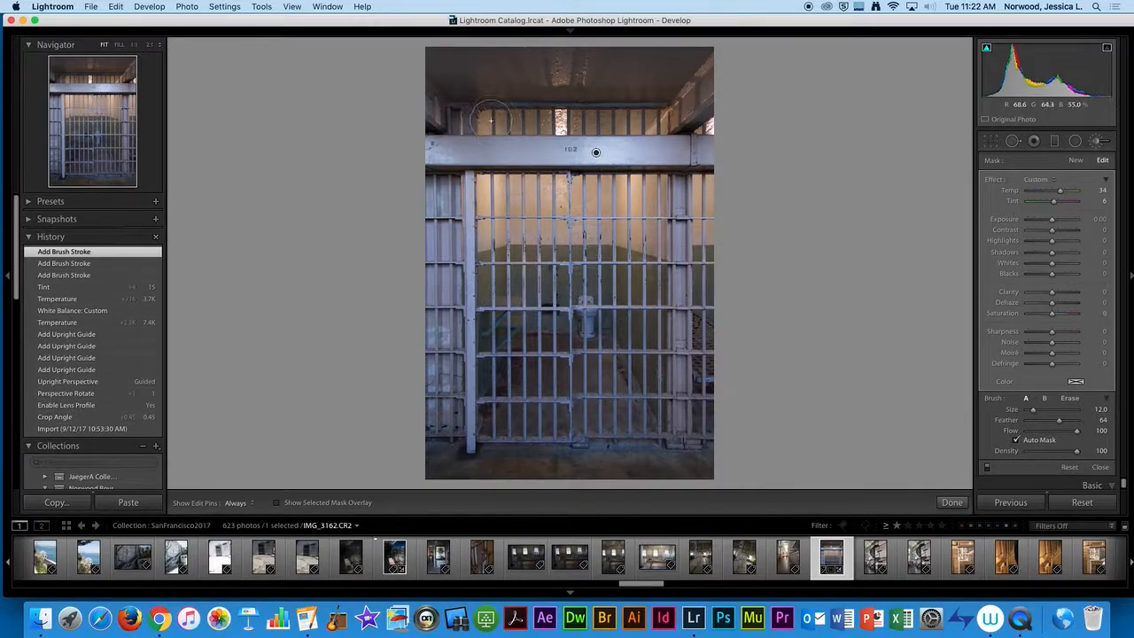
Step: Switch the brush adjustments off and on repeatedly to compare the cell door before and after warming
{"action": "mouse_move", "coordinate": [596, 153]}
{"action": "left_click", "coordinate": [988, 468]}
{"action": "left_click", "coordinate": [988, 468]}
{"action": "left_click", "coordinate": [988, 468]}
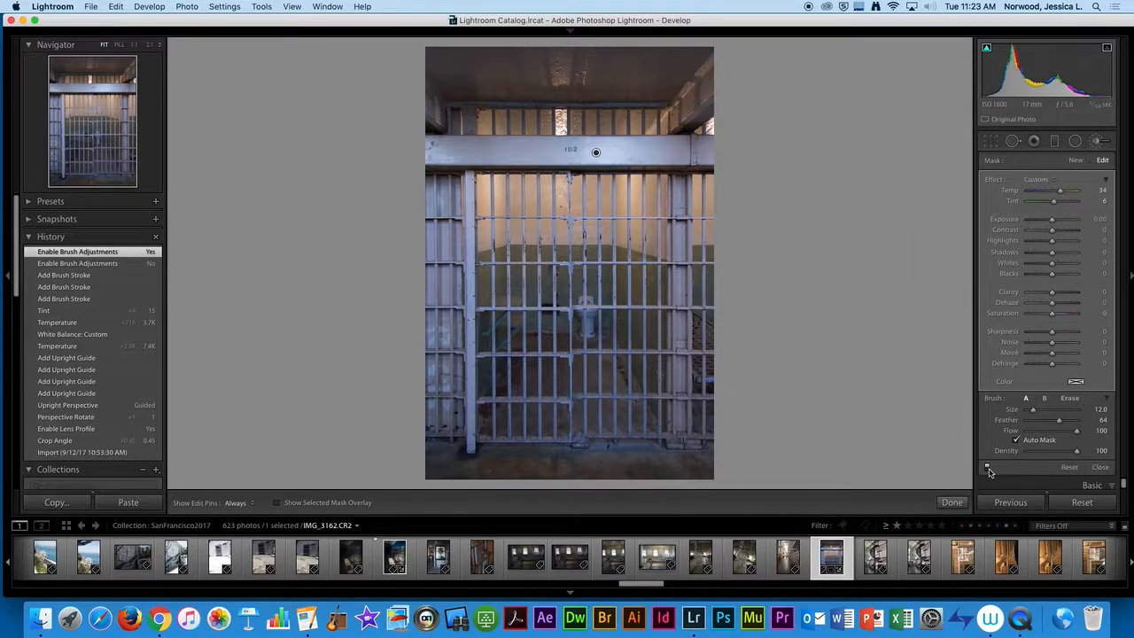
{"action": "left_click", "coordinate": [988, 468]}
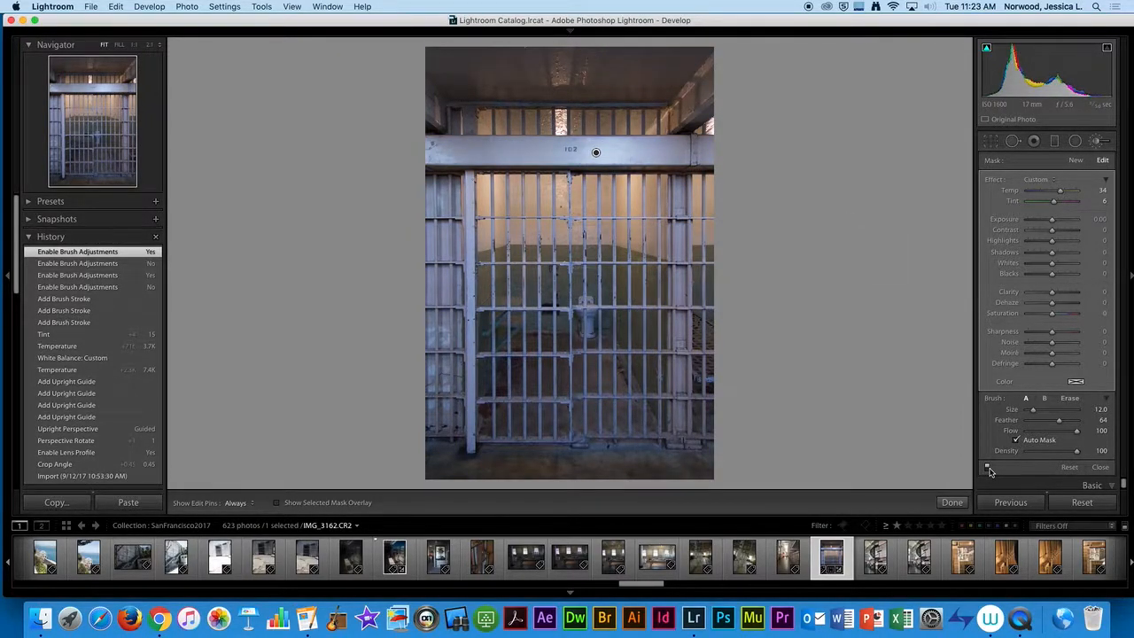
Step: Extend the warming mask over the lower-left bars, set its Temp to 62 and Tint to -5, and close the brush
{"action": "mouse_move", "coordinate": [426, 379]}
{"action": "left_mouse_down"}
{"action": "mouse_move", "coordinate": [439, 404]}
{"action": "mouse_move", "coordinate": [456, 400]}
{"action": "left_mouse_up"}
{"action": "mouse_move", "coordinate": [1060, 190]}
{"action": "left_mouse_down"}
{"action": "mouse_move", "coordinate": [1070, 192]}
{"action": "mouse_move", "coordinate": [1053, 205]}
{"action": "left_mouse_up"}
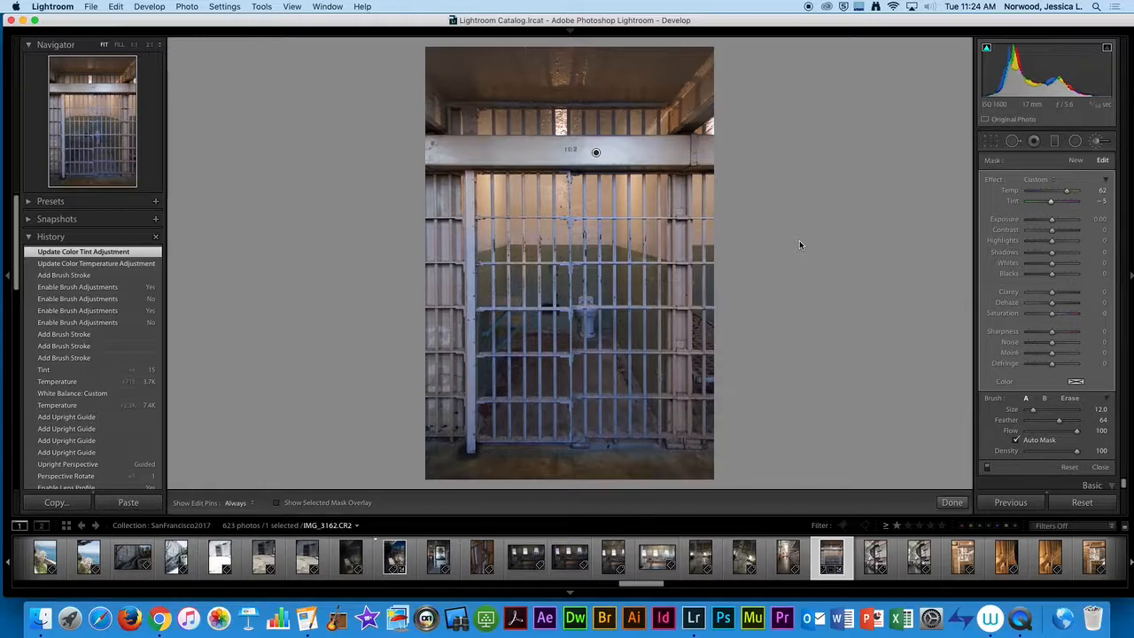
{"action": "left_click", "coordinate": [1097, 140]}
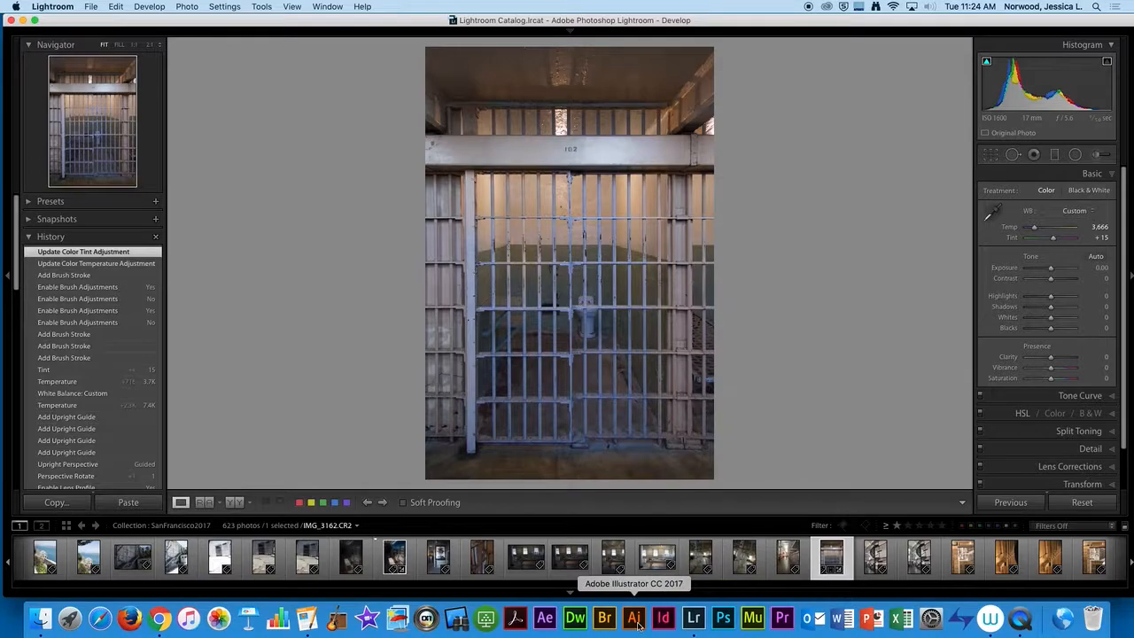
Step: Switch to Chrome, open the Editing and Local Adjustments Project from Lesson Plan 4 in Class Materials, and examine the assignment requirements
{"action": "left_click", "coordinate": [159, 618]}
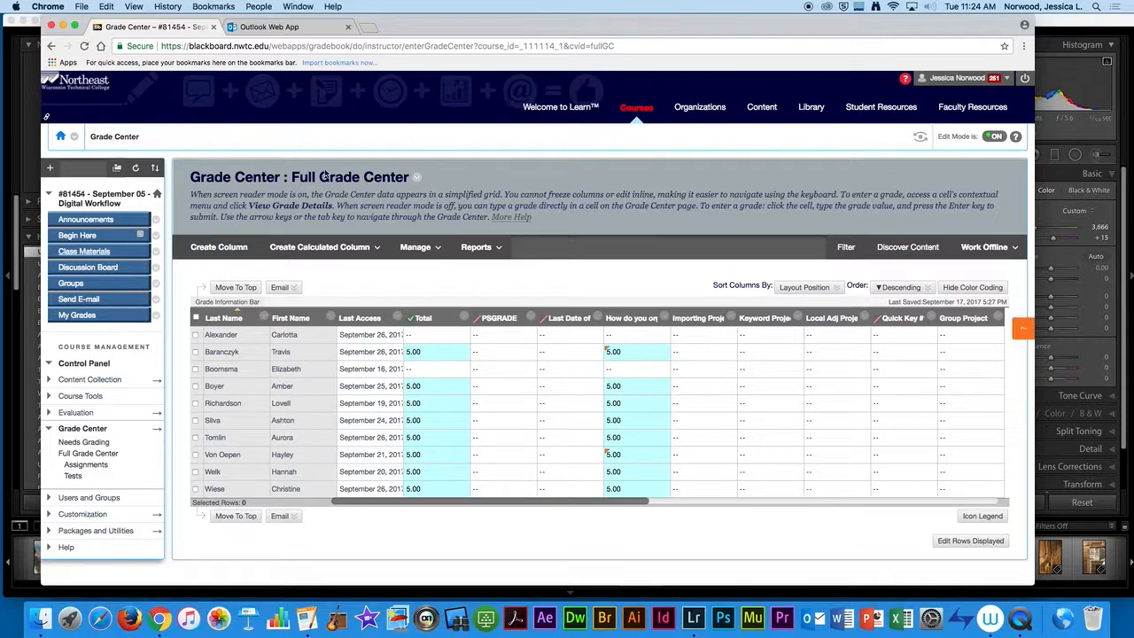
{"action": "left_click", "coordinate": [117, 253]}
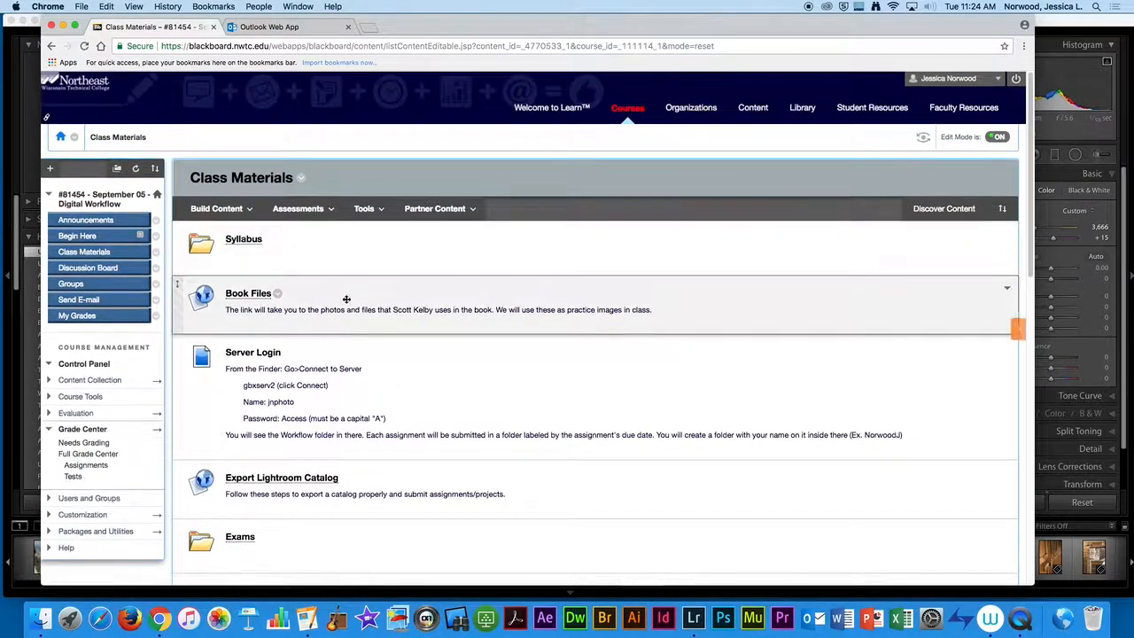
{"action": "scroll", "coordinate": [321, 284], "scroll_direction": "down", "scroll_amount": 5}
{"action": "left_click", "coordinate": [377, 429]}
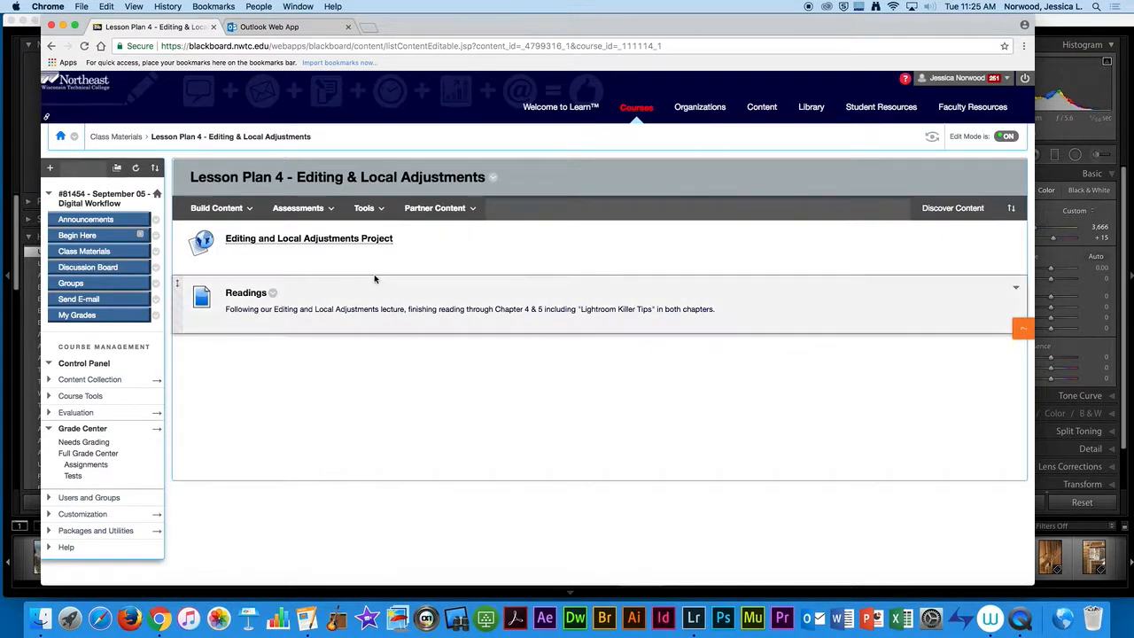
{"action": "left_click", "coordinate": [373, 240]}
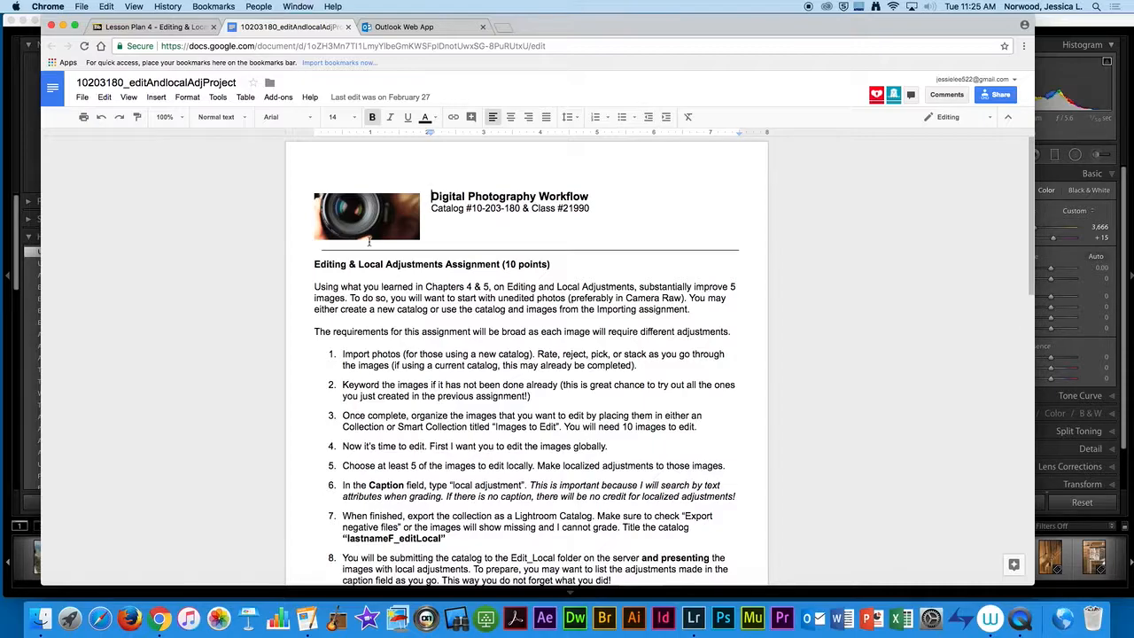
{"action": "scroll", "coordinate": [369, 242], "scroll_direction": "down", "scroll_amount": 2}
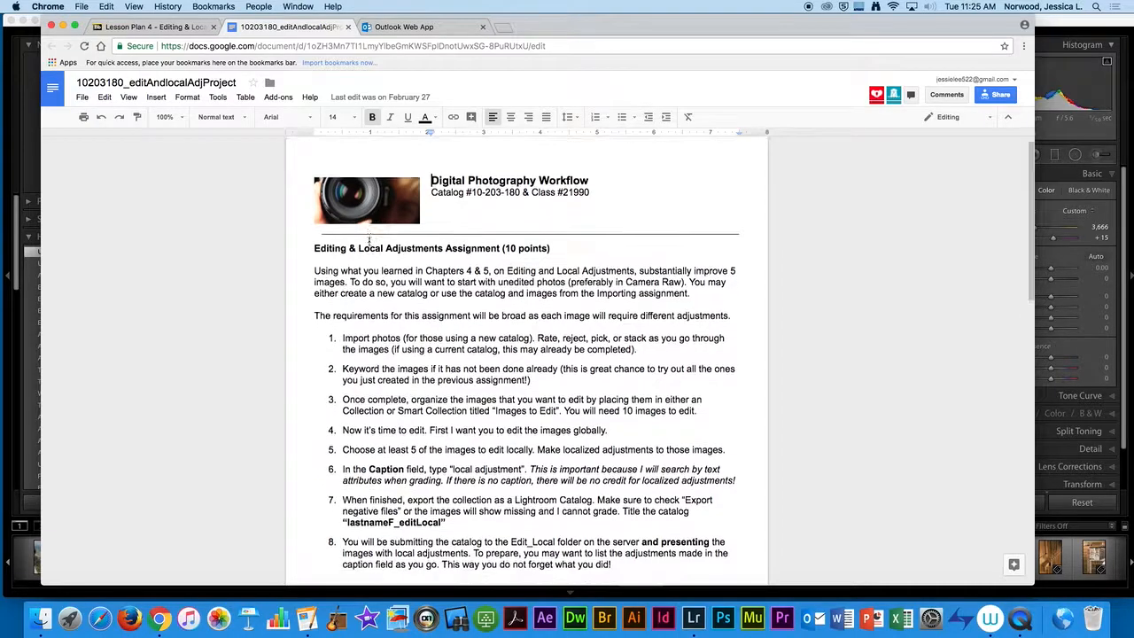
{"action": "scroll", "coordinate": [376, 259], "scroll_direction": "down", "scroll_amount": 5}
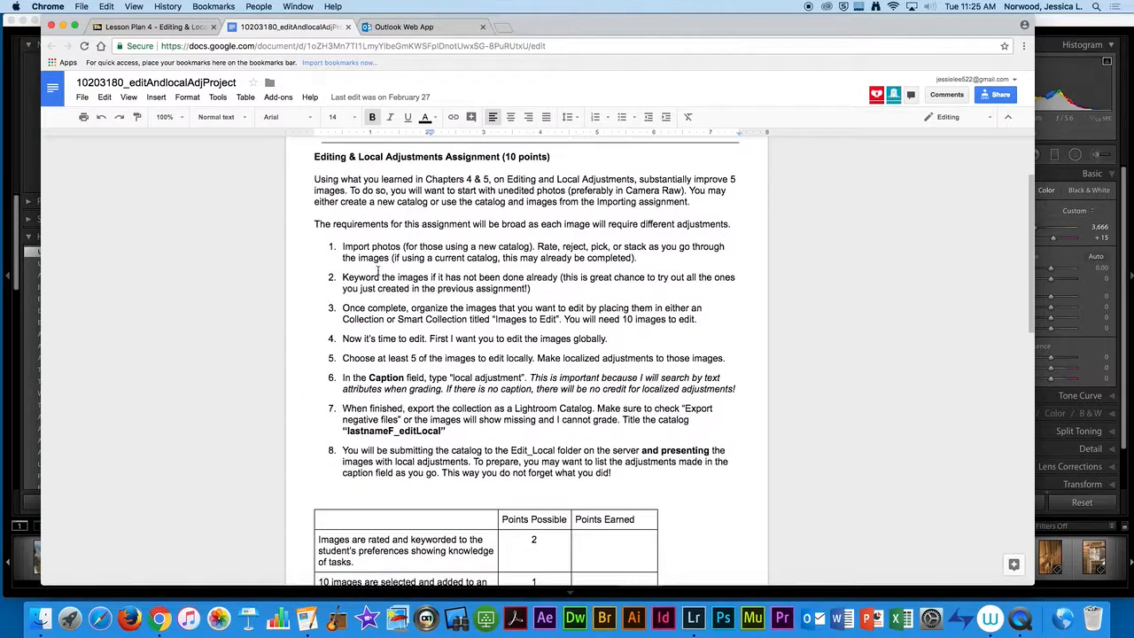
{"action": "scroll", "coordinate": [364, 264], "scroll_direction": "up", "scroll_amount": 2}
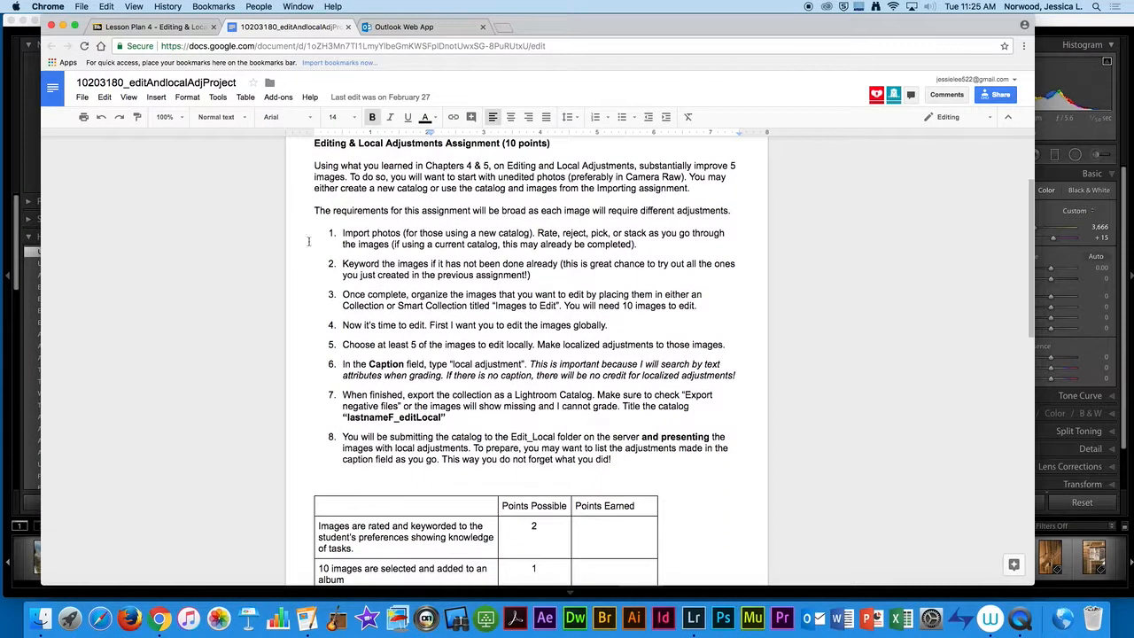
Step: Return to Class Materials, reopen the project document from Lesson Plan 4, and examine its instructions and grading table
{"action": "left_click", "coordinate": [153, 27]}
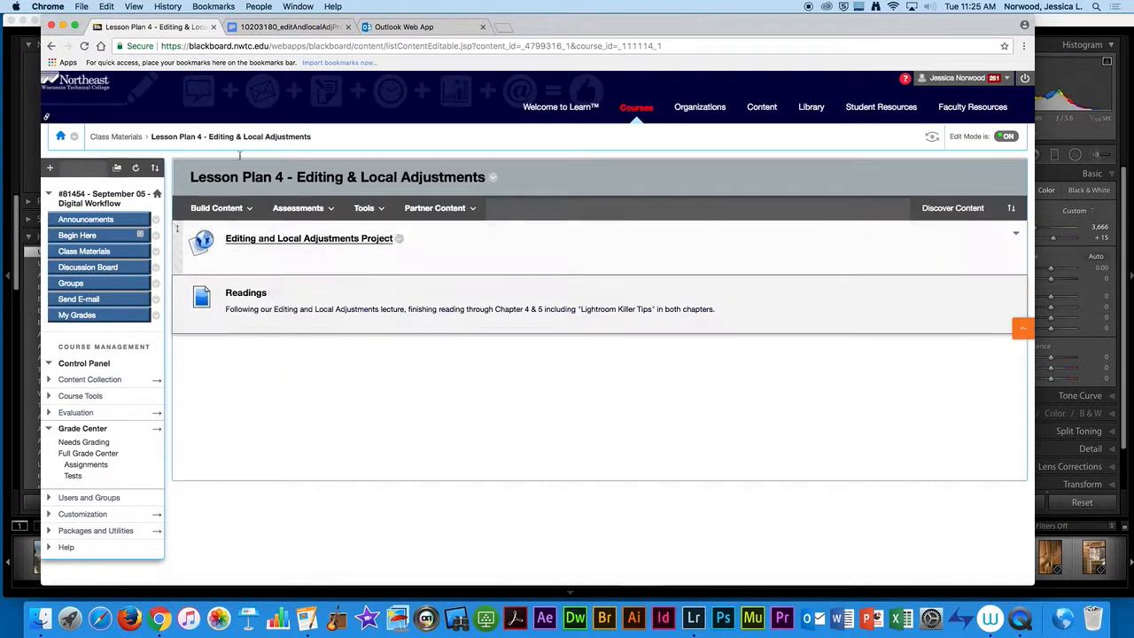
{"action": "left_click", "coordinate": [115, 136]}
{"action": "scroll", "coordinate": [517, 406], "scroll_direction": "down", "scroll_amount": 4}
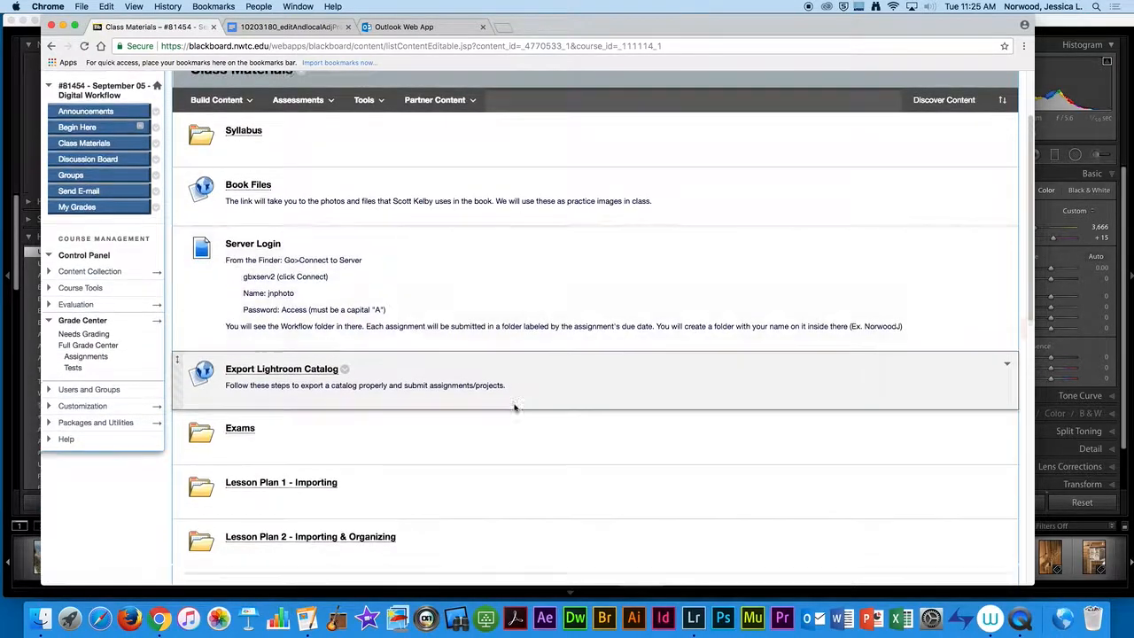
{"action": "scroll", "coordinate": [453, 489], "scroll_direction": "down", "scroll_amount": 2}
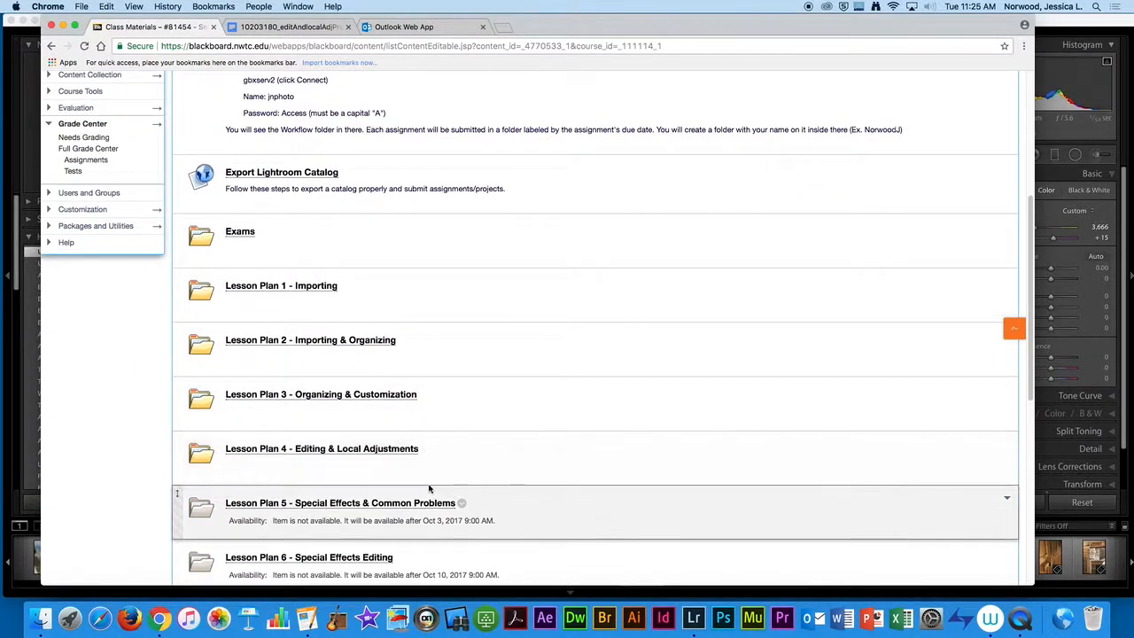
{"action": "left_click", "coordinate": [331, 455]}
{"action": "left_click", "coordinate": [317, 239]}
{"action": "scroll", "coordinate": [554, 376], "scroll_direction": "down", "scroll_amount": 5}
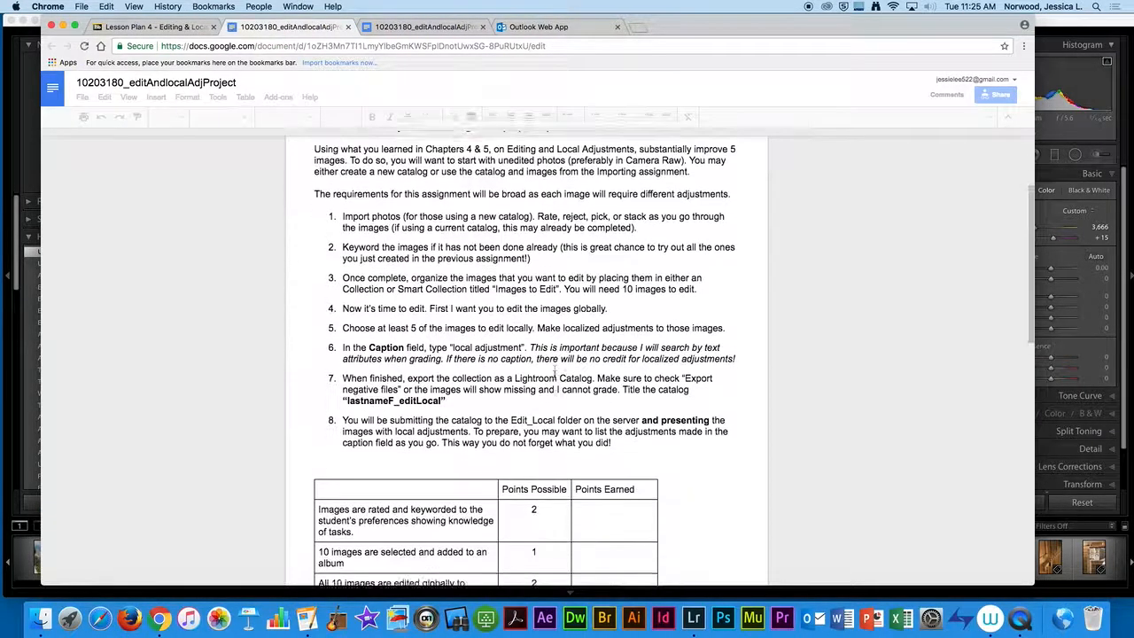
{"action": "scroll", "coordinate": [555, 375], "scroll_direction": "up", "scroll_amount": 4}
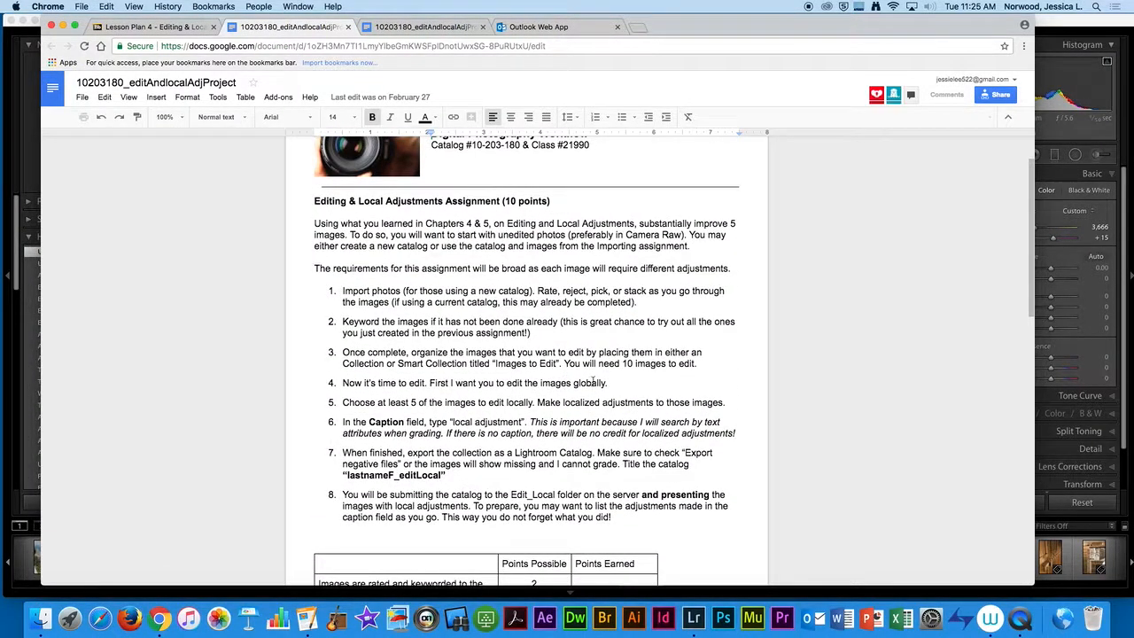
Step: Examine the numbered requirements and grading table of the Editing & Local Adjustments Assignment
{"action": "scroll", "coordinate": [594, 379], "scroll_direction": "down", "scroll_amount": 5}
{"action": "scroll", "coordinate": [611, 382], "scroll_direction": "down", "scroll_amount": 1}
{"action": "scroll", "coordinate": [607, 379], "scroll_direction": "up", "scroll_amount": 4}
{"action": "scroll", "coordinate": [602, 376], "scroll_direction": "up", "scroll_amount": 4}
{"action": "scroll", "coordinate": [597, 377], "scroll_direction": "down", "scroll_amount": 1}
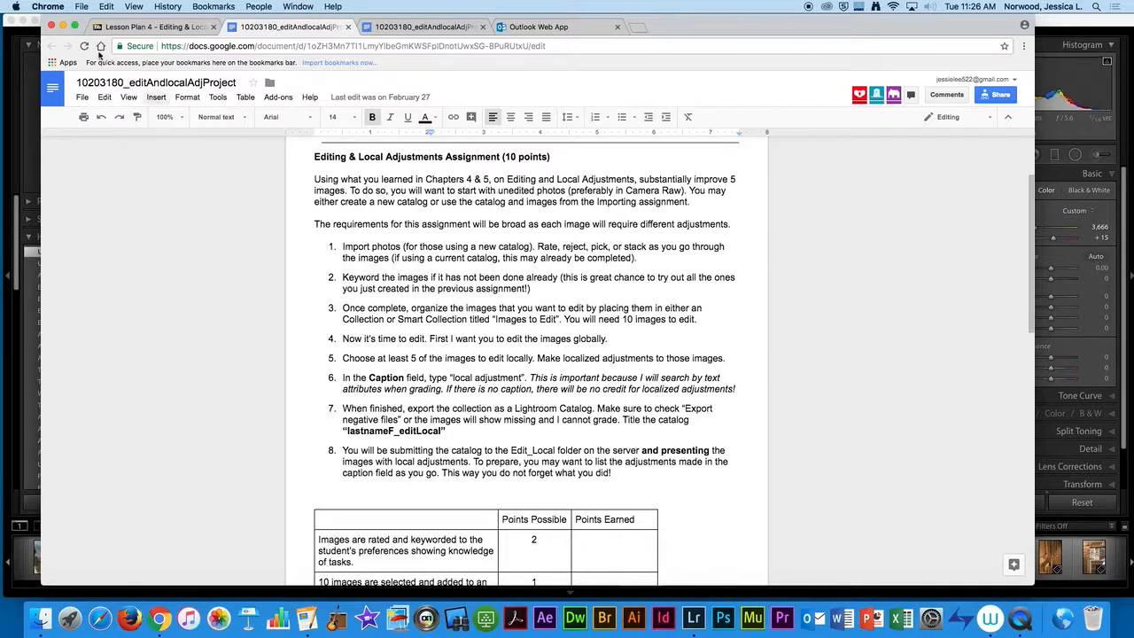
Step: Open Google Drive in a new tab and go to the Workflow folder inside NWTC > Photography
{"action": "left_click", "coordinate": [147, 28]}
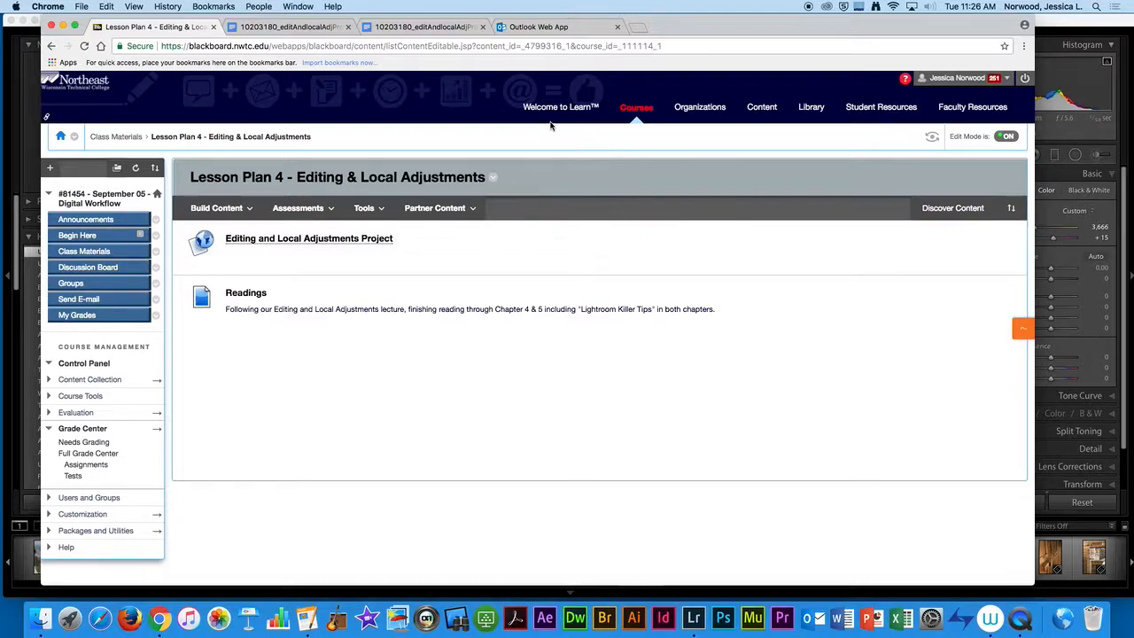
{"action": "key", "text": "super+t"}
{"action": "type", "text": "driv"}
{"action": "key", "text": "Return"}
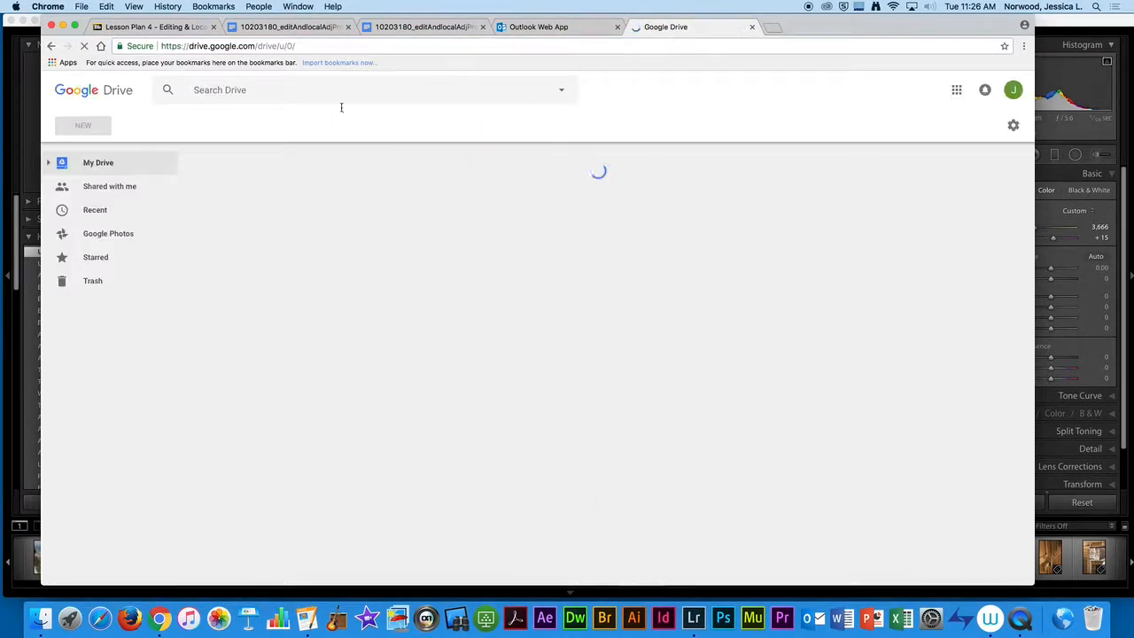
{"action": "double_click", "coordinate": [224, 423]}
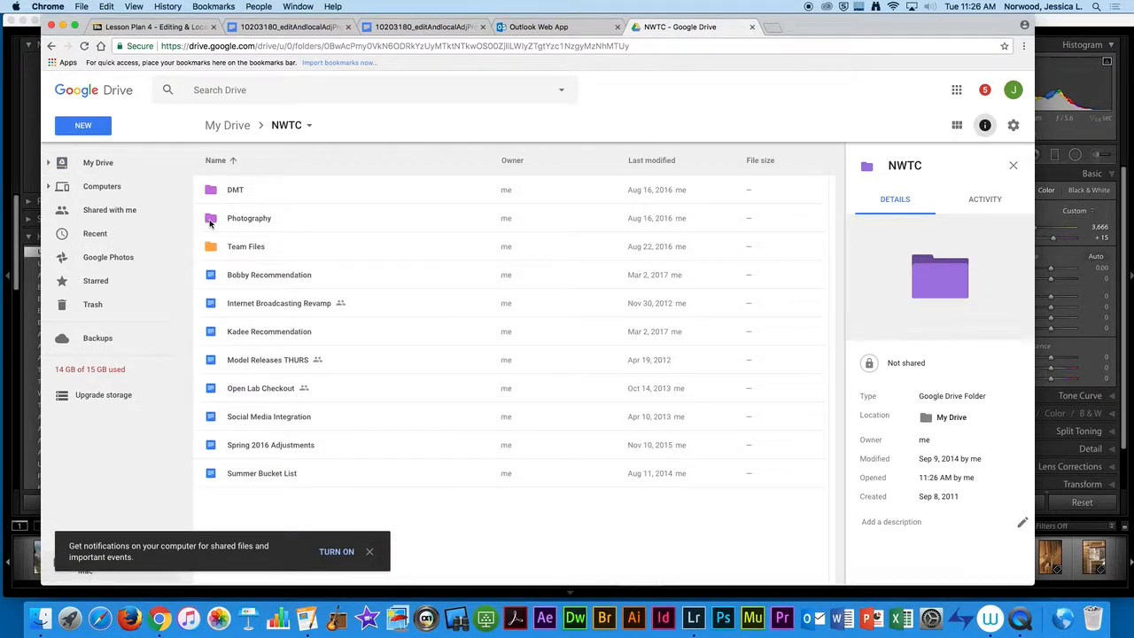
{"action": "double_click", "coordinate": [210, 223]}
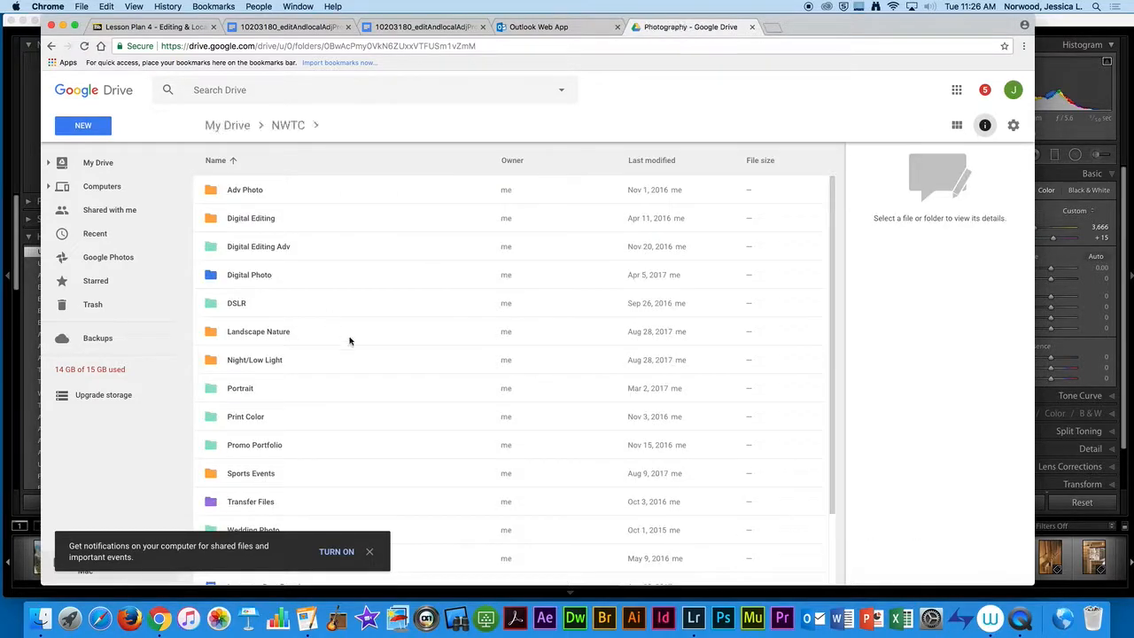
{"action": "scroll", "coordinate": [369, 357], "scroll_direction": "down", "scroll_amount": 2}
{"action": "double_click", "coordinate": [247, 476]}
Step: Dismiss the notification prompt, open the 10203180_localAdjProject document, and look over its assignment text and grading table
{"action": "scroll", "coordinate": [370, 412], "scroll_direction": "down", "scroll_amount": 5}
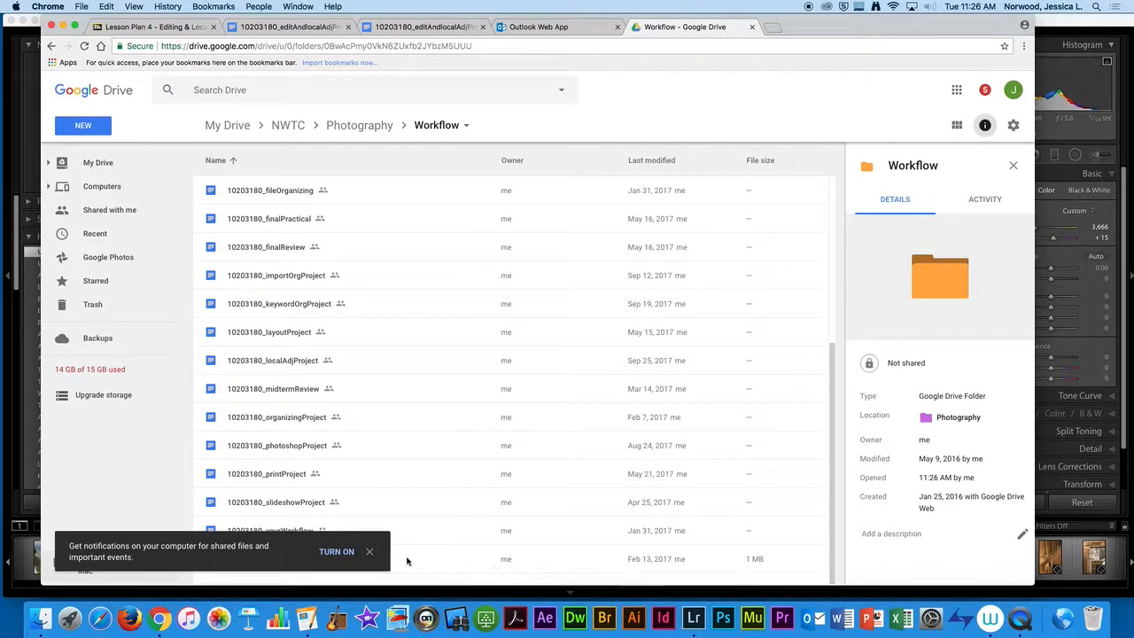
{"action": "left_click", "coordinate": [371, 551]}
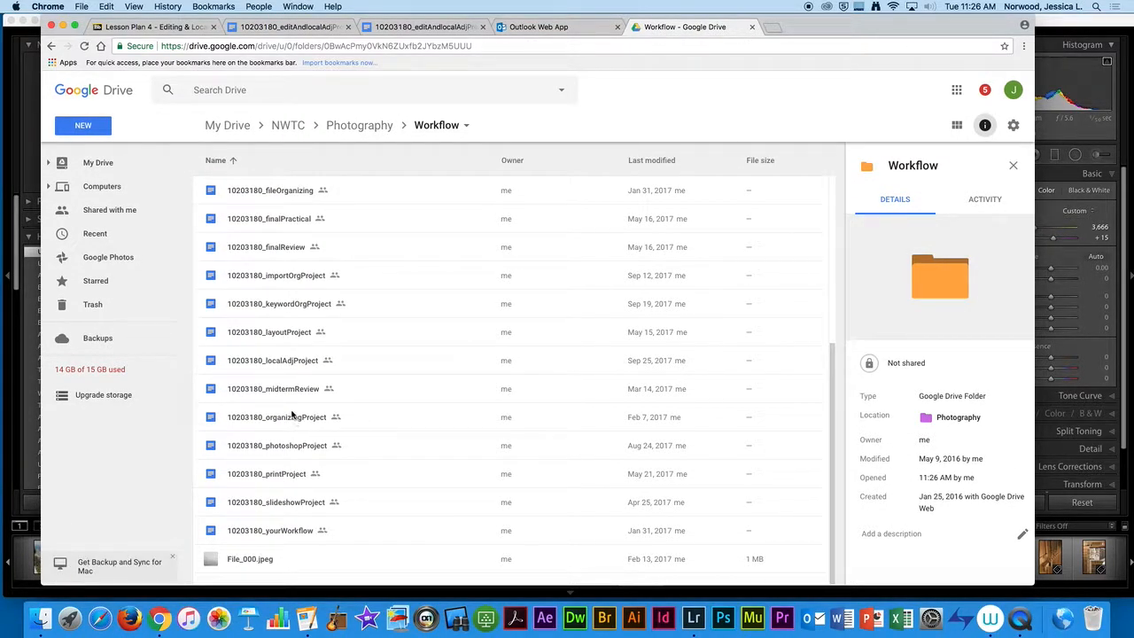
{"action": "double_click", "coordinate": [211, 361]}
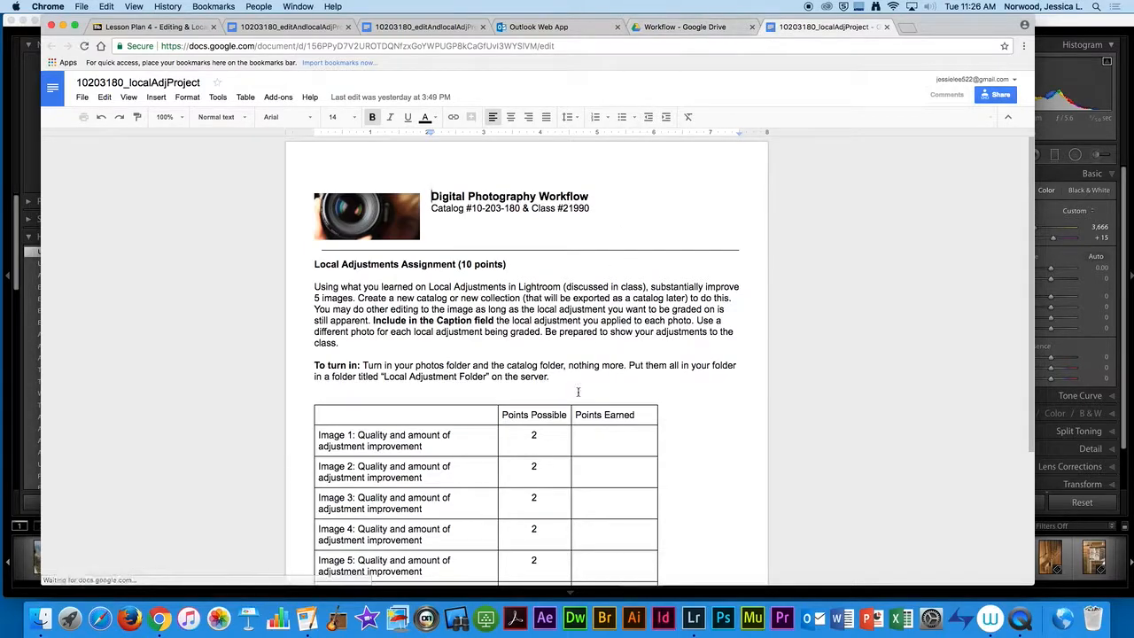
{"action": "scroll", "coordinate": [578, 391], "scroll_direction": "down", "scroll_amount": 5}
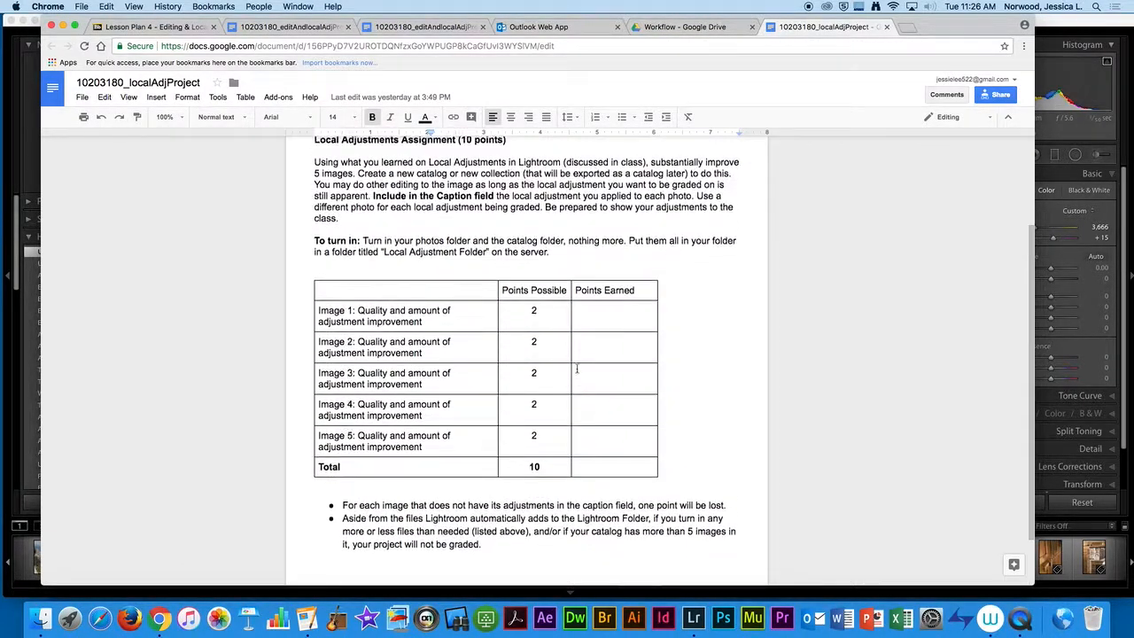
Step: Copy the shareable view link of the 10203180_localAdjProject document and close the sharing dialog
{"action": "left_click", "coordinate": [996, 94]}
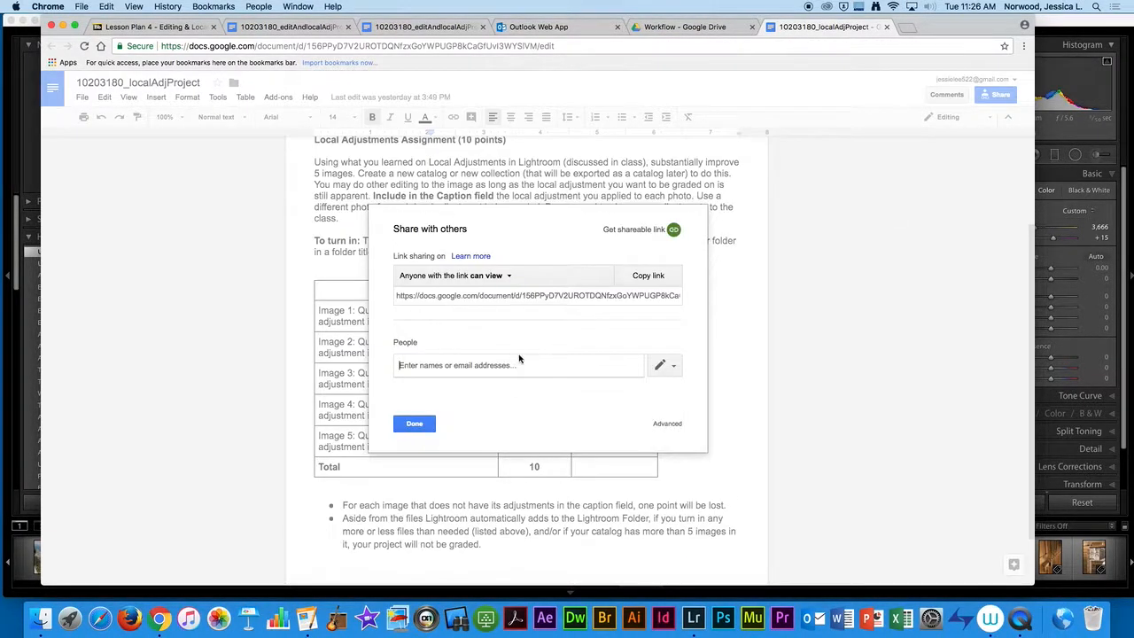
{"action": "left_click", "coordinate": [645, 276]}
{"action": "left_click", "coordinate": [415, 423]}
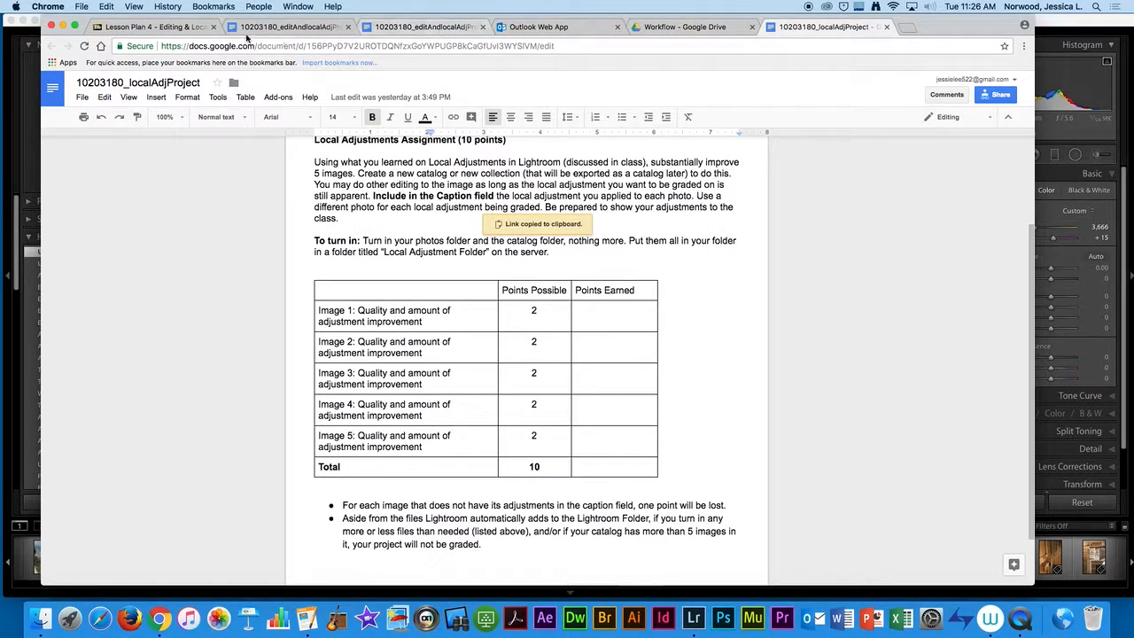
Step: Return to the Lesson Plan 4 page and close both open copies of the 10203180_editAndlocalAdjProject document
{"action": "left_click", "coordinate": [159, 27]}
{"action": "left_click", "coordinate": [346, 28]}
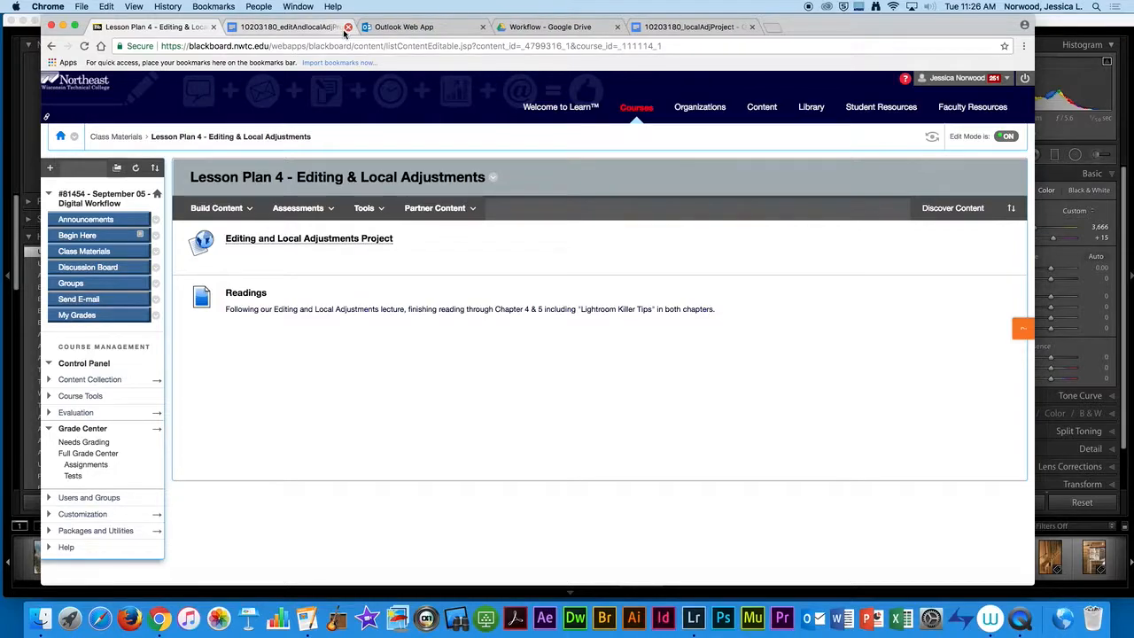
{"action": "left_click", "coordinate": [347, 28]}
Step: Edit the Editing and Local Adjustments Project web link, replace its URL with the copied document link, and submit the change
{"action": "left_click", "coordinate": [401, 241]}
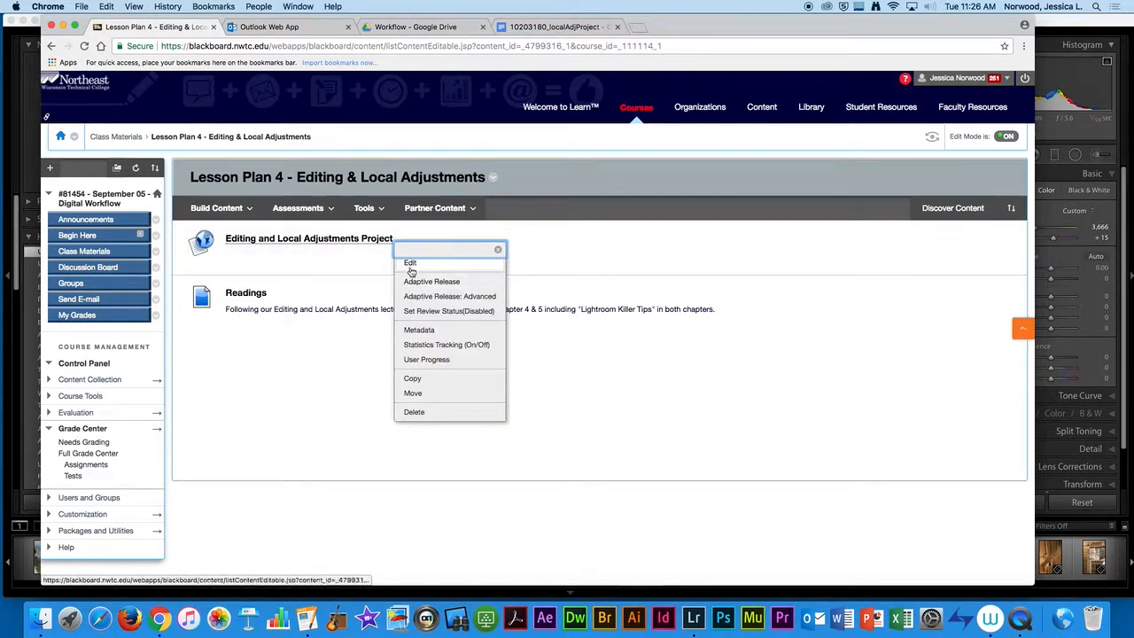
{"action": "left_click", "coordinate": [410, 269]}
{"action": "scroll", "coordinate": [430, 248], "scroll_direction": "down", "scroll_amount": 5}
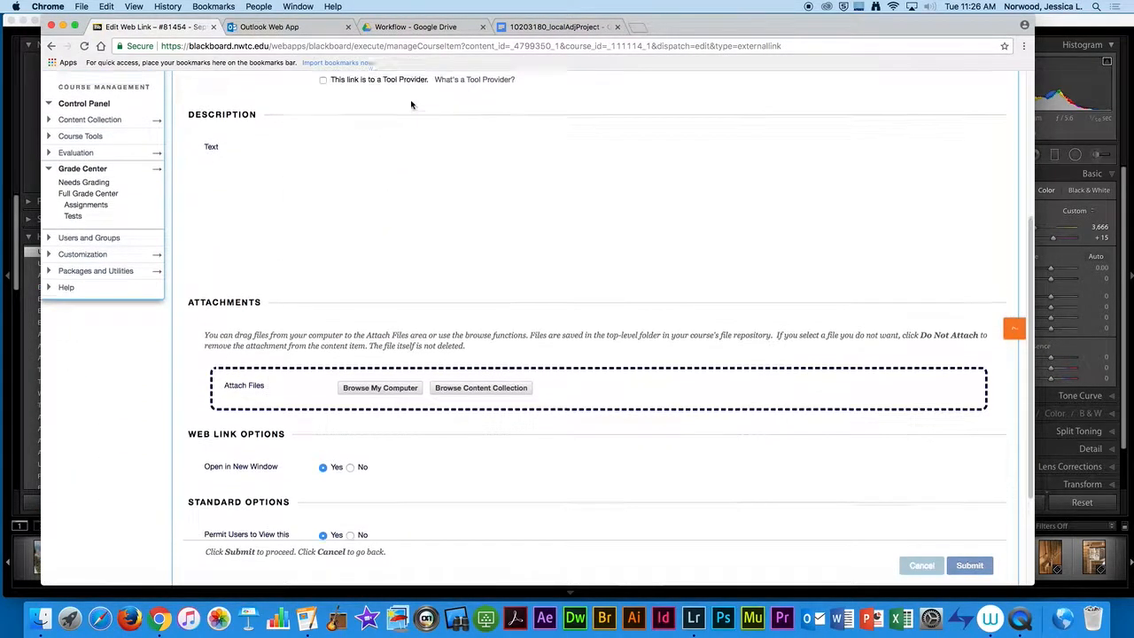
{"action": "triple_click", "coordinate": [410, 155]}
{"action": "key", "text": "ctrl+v"}
{"action": "scroll", "coordinate": [621, 355], "scroll_direction": "down", "scroll_amount": 5}
{"action": "left_click", "coordinate": [969, 566]}
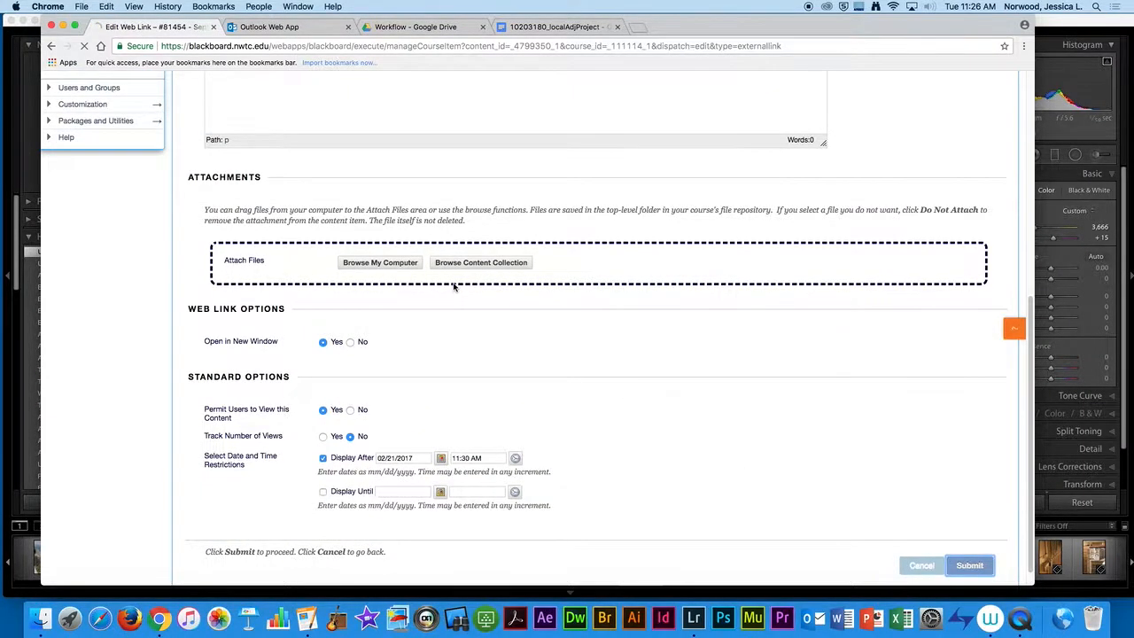
Step: Open the updated project link, review the Local Adjustments Assignment, and highlight "Include in the Caption field"
{"action": "left_click", "coordinate": [306, 266]}
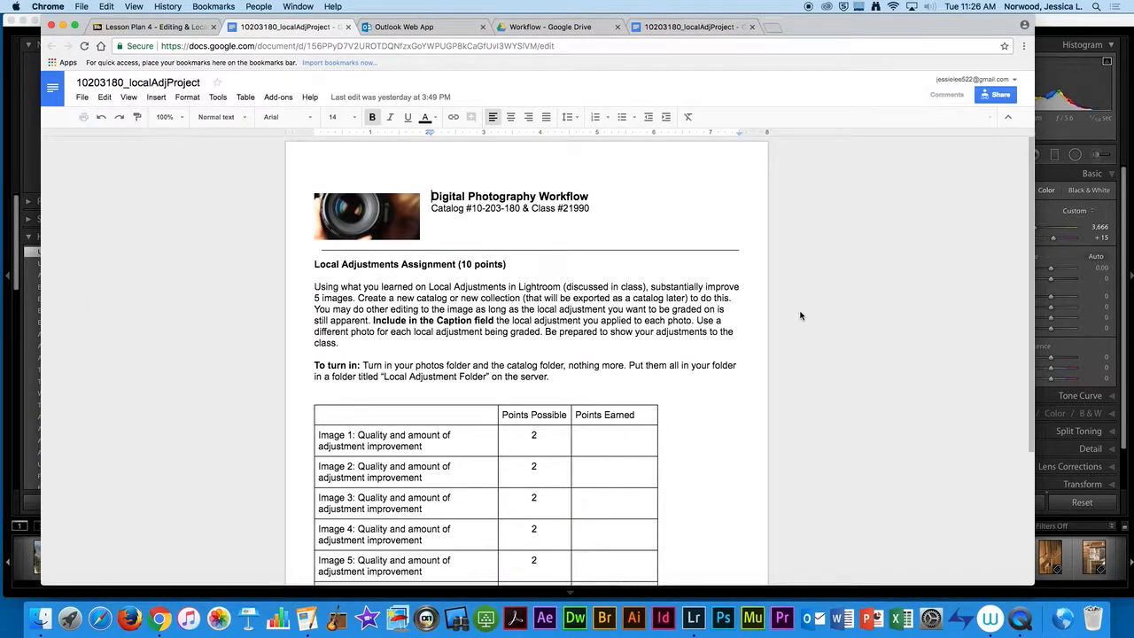
{"action": "scroll", "coordinate": [651, 345], "scroll_direction": "down", "scroll_amount": 2}
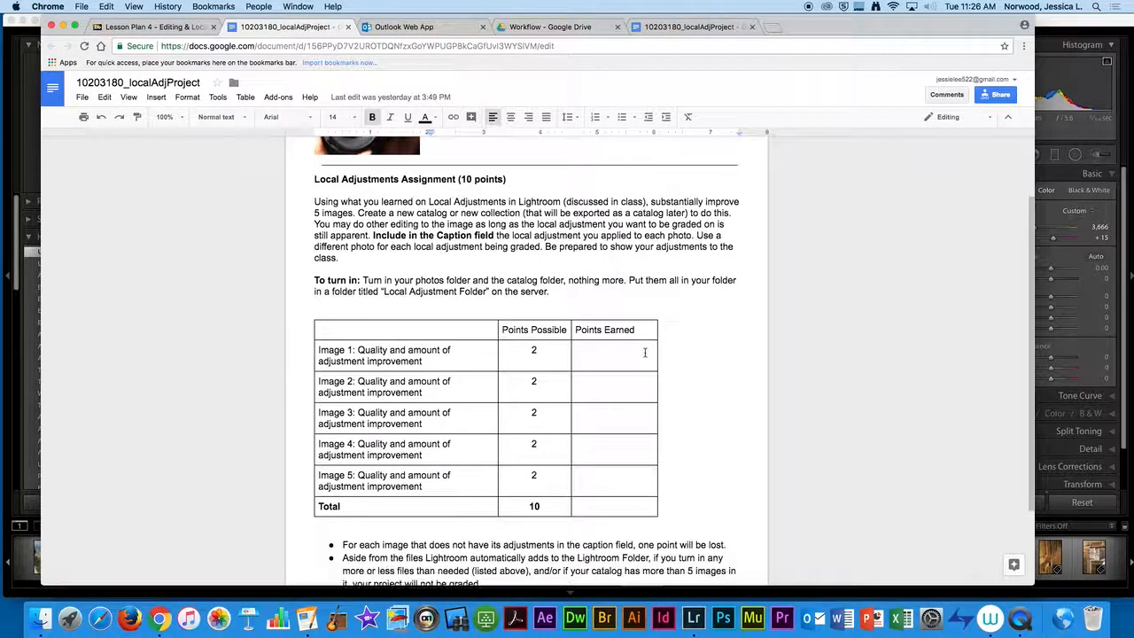
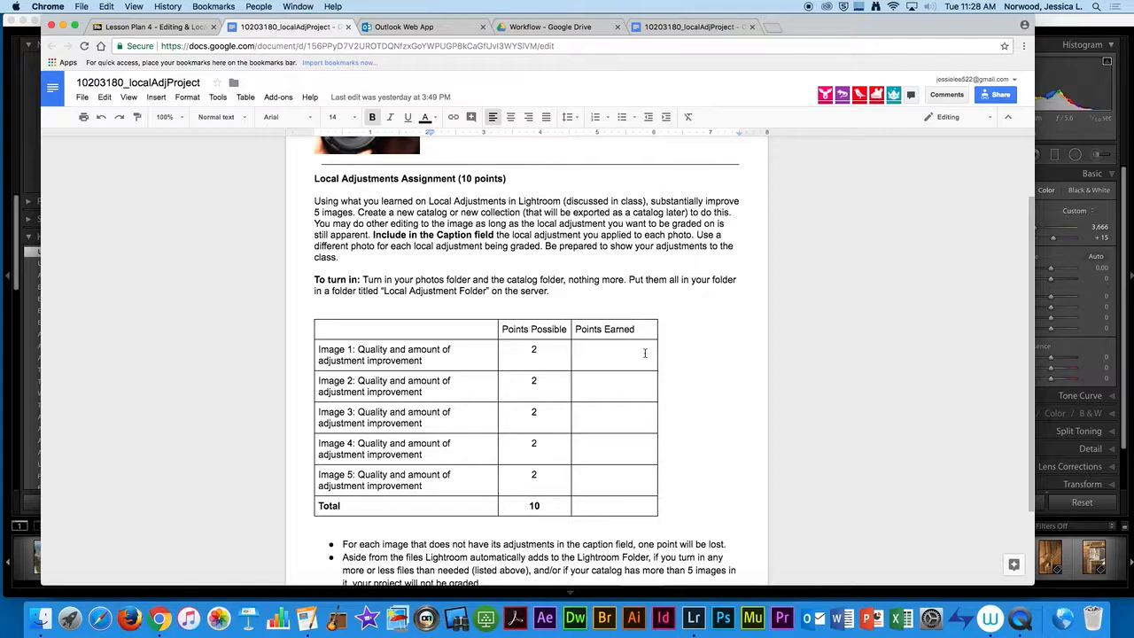
{"action": "scroll", "coordinate": [630, 362], "scroll_direction": "down", "scroll_amount": 2}
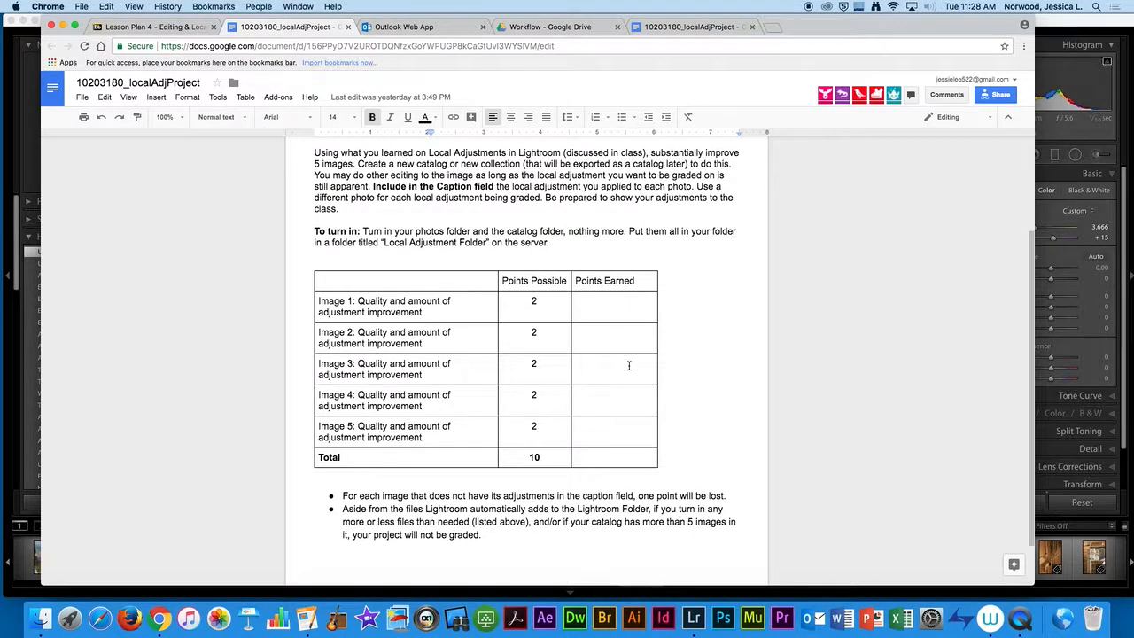
{"action": "left_click_drag", "start_coordinate": [372, 186], "coordinate": [498, 186]}
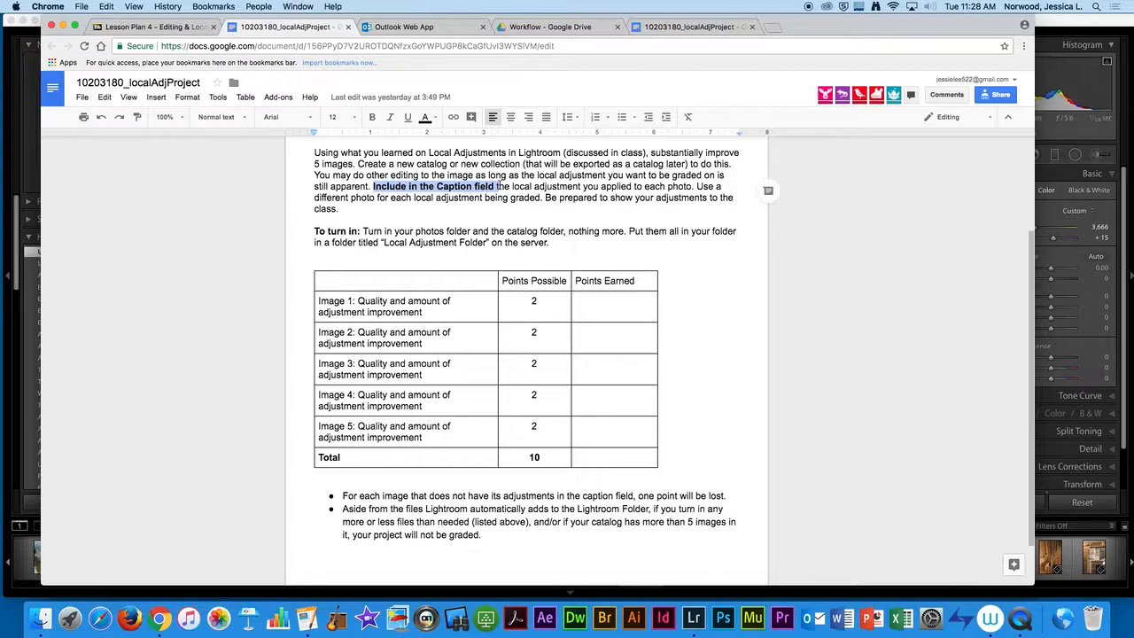
Step: Switch to Lightroom's Library grid and enter the caption "fix white balance of bars" in the metadata of the cell door photo
{"action": "key", "text": "super+Tab"}
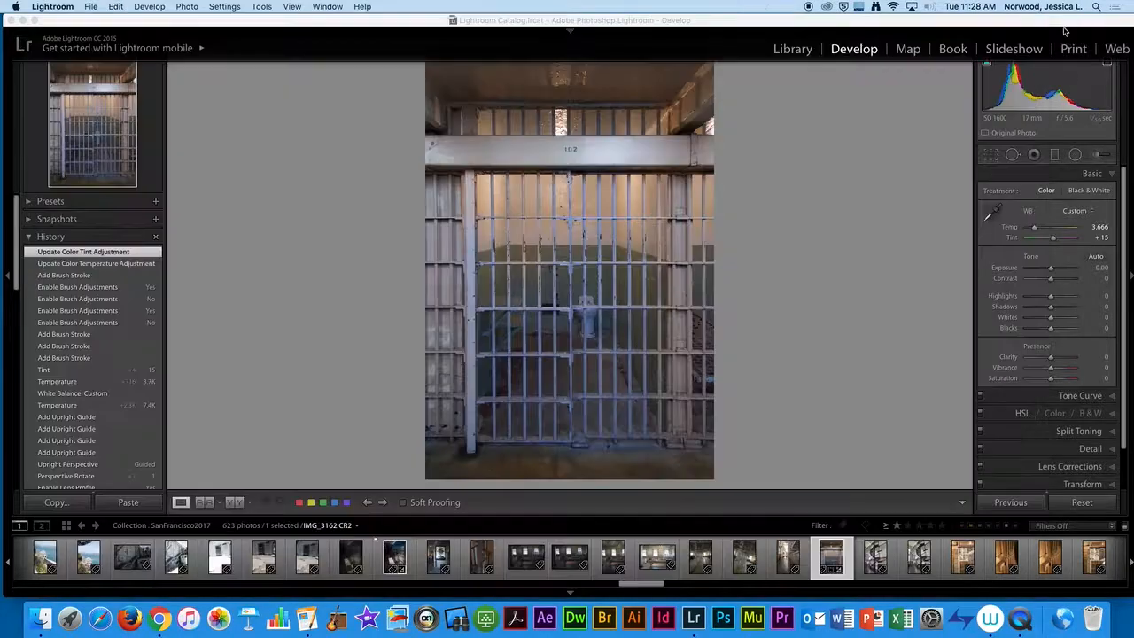
{"action": "key", "text": "g"}
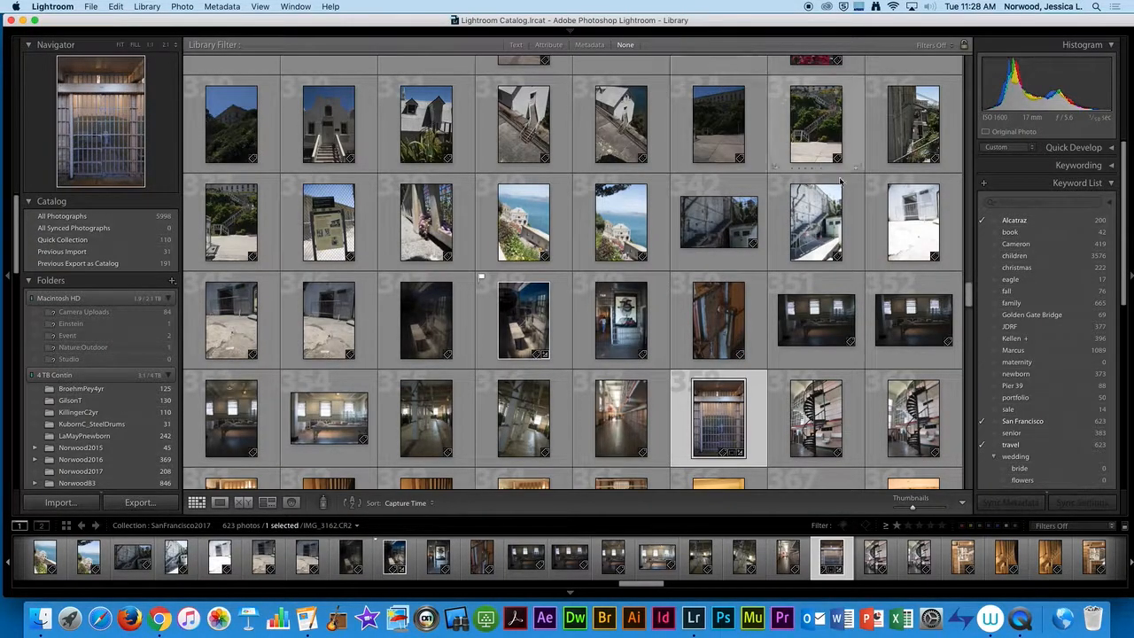
{"action": "left_click", "coordinate": [1081, 184]}
{"action": "left_click", "coordinate": [1073, 296]}
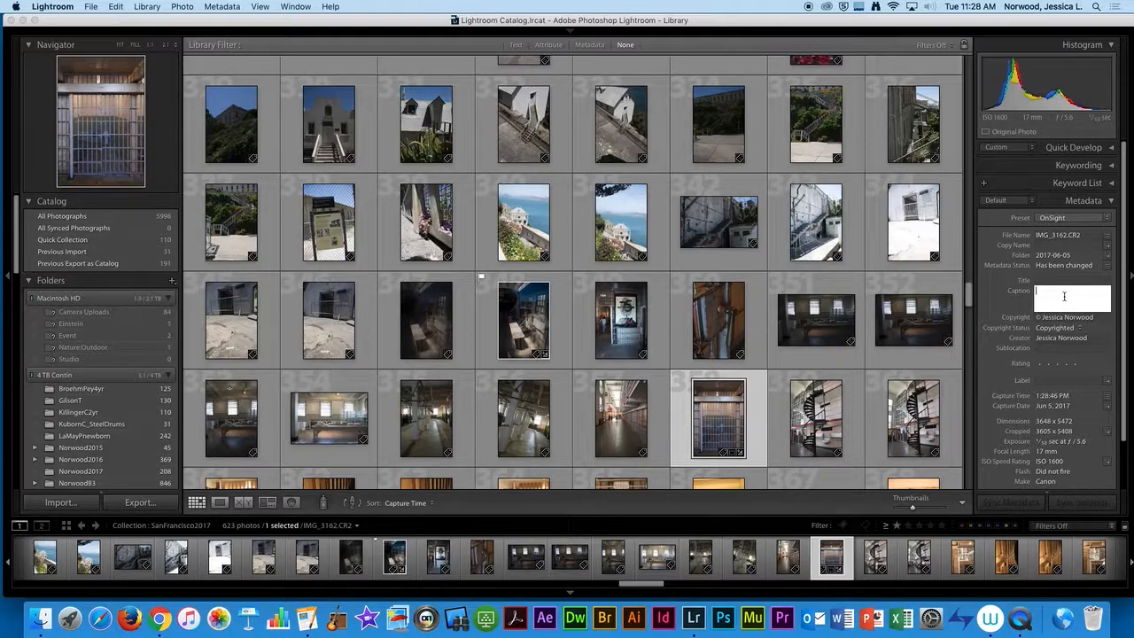
{"action": "type", "text": "fix white balance of bars"}
Step: Switch back to the assignment document in Chrome and examine the notes below the grading table
{"action": "left_click", "coordinate": [157, 620]}
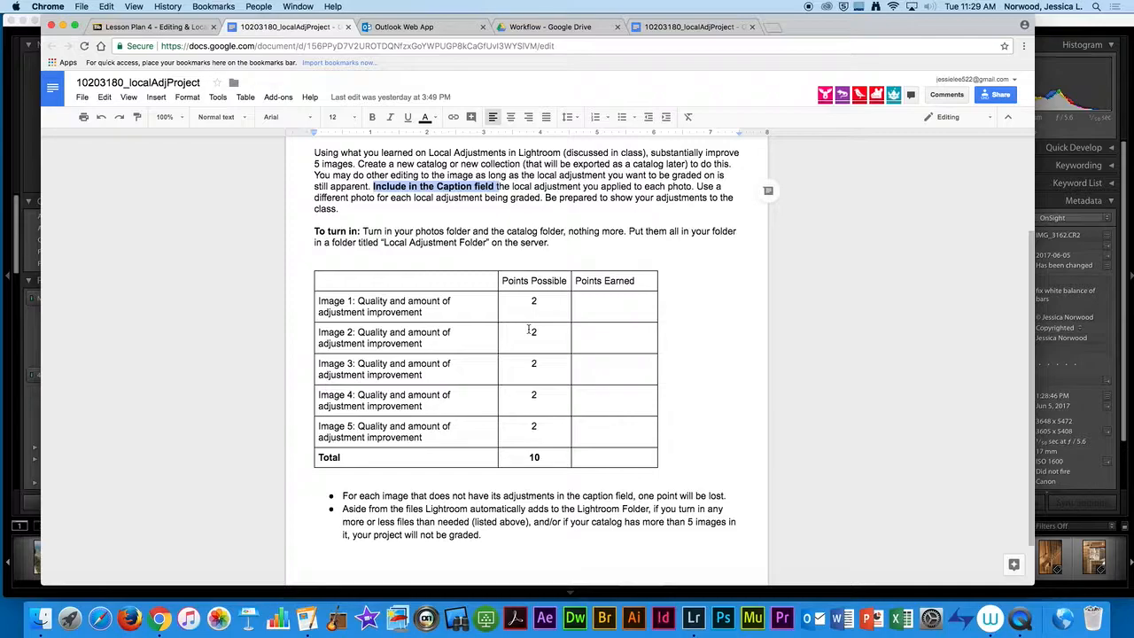
{"action": "scroll", "coordinate": [549, 464], "scroll_direction": "down", "scroll_amount": 2}
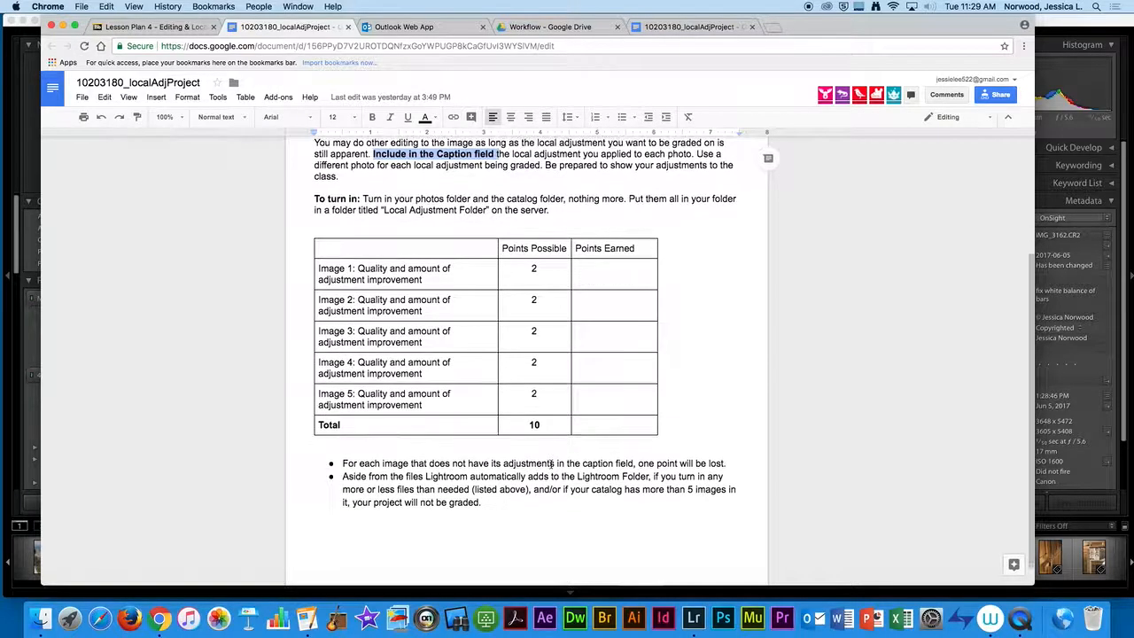
{"action": "scroll", "coordinate": [553, 464], "scroll_direction": "down", "scroll_amount": 1}
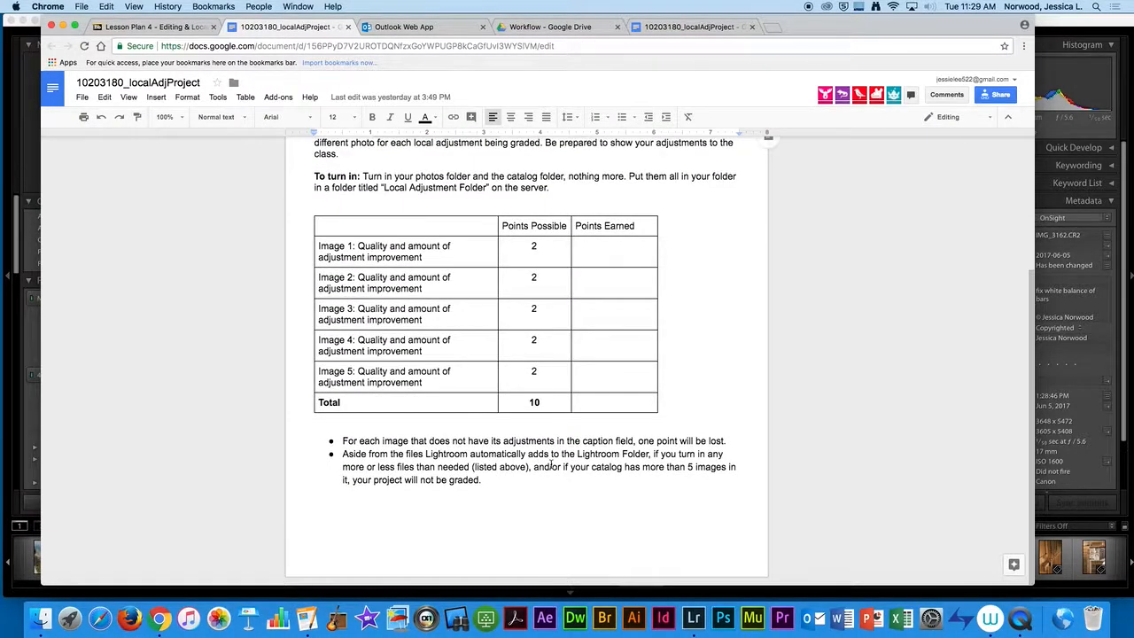